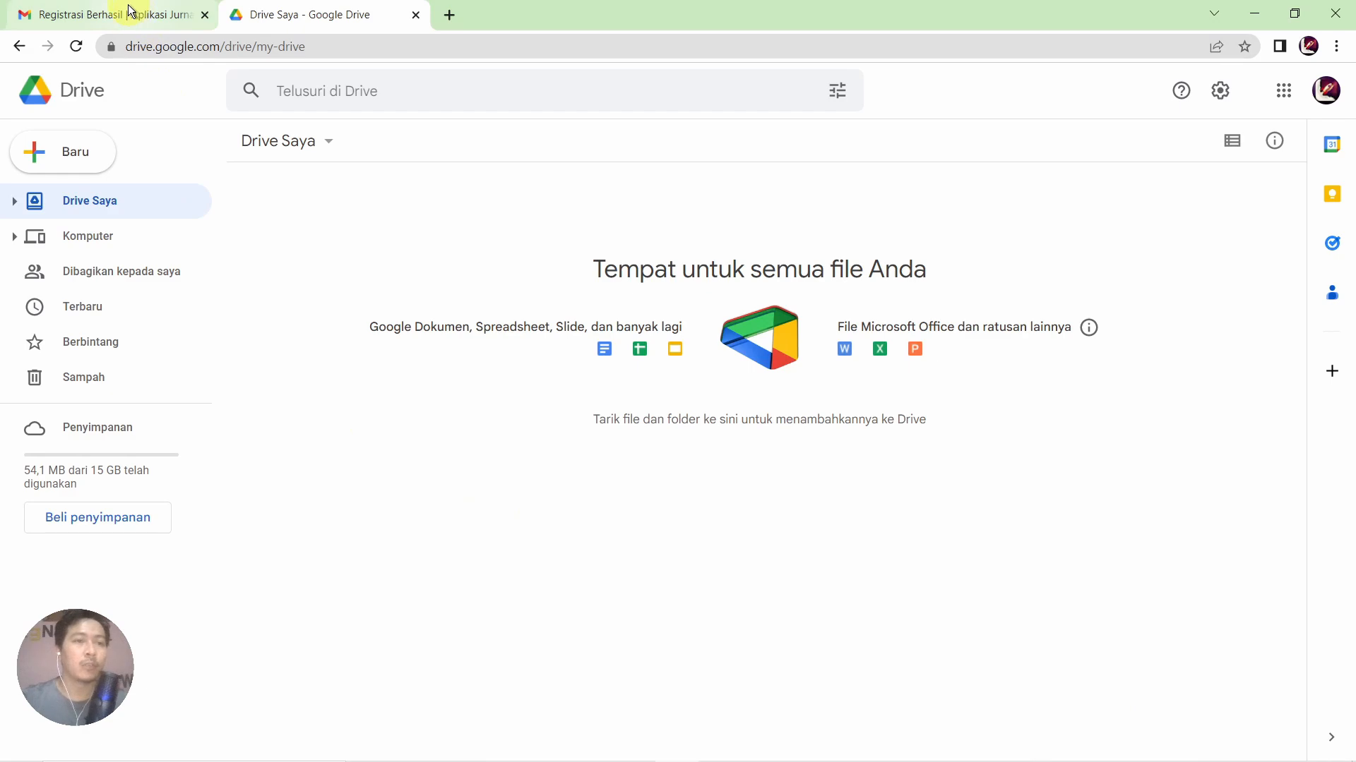
Follow the REC link in the "Registrasi Berhasil" email to the shared course folder and open the TEMPLATE JURNAL SAHAM spreadsheet
click(131, 12)
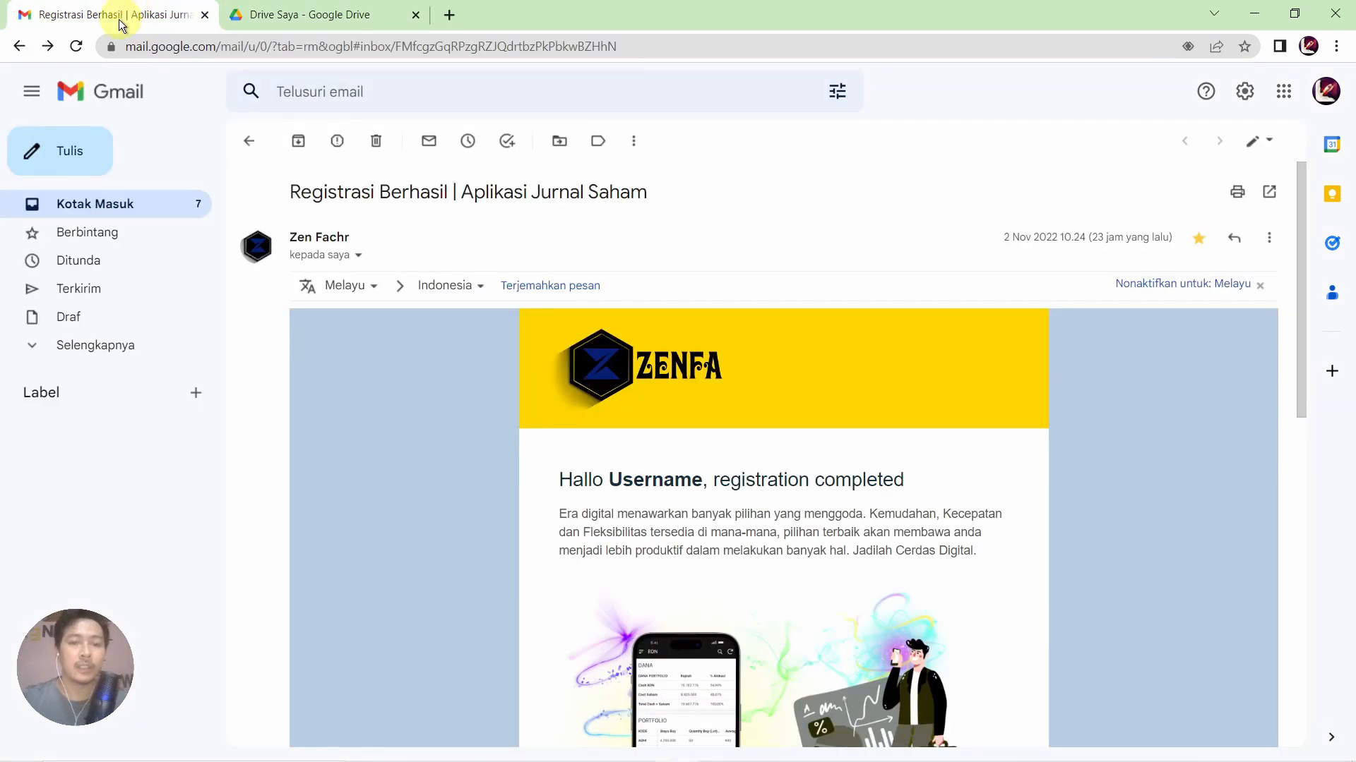
scroll(485, 333, down, 3)
scroll(485, 332, down, 6)
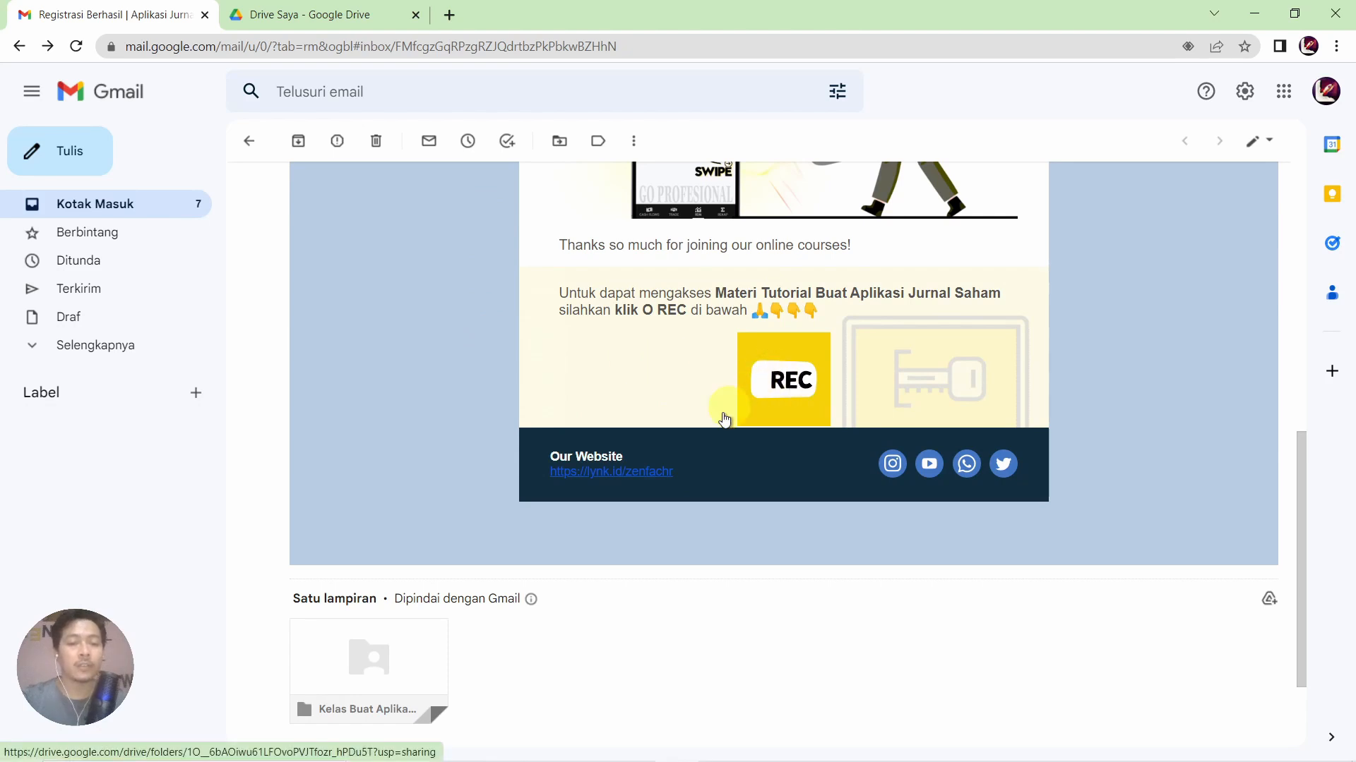
mouse_move(371, 636)
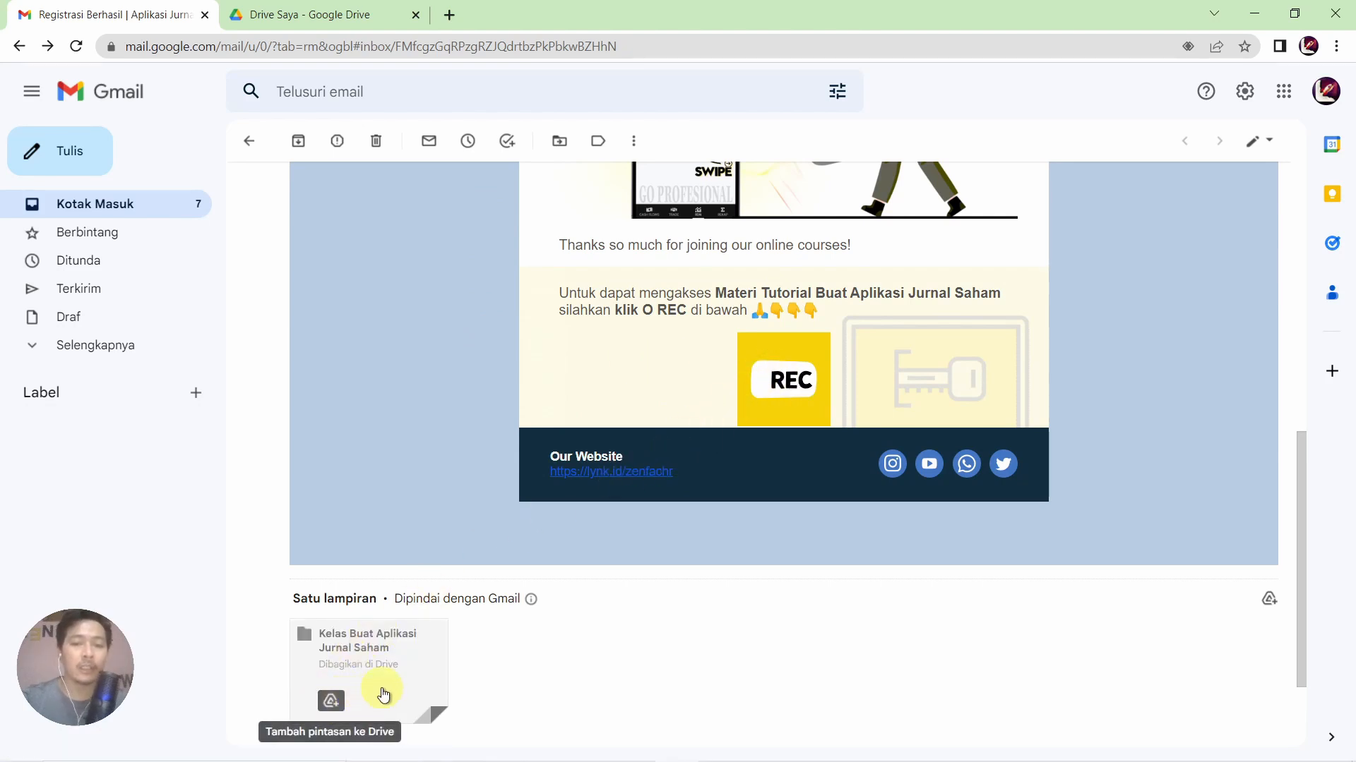
click(802, 373)
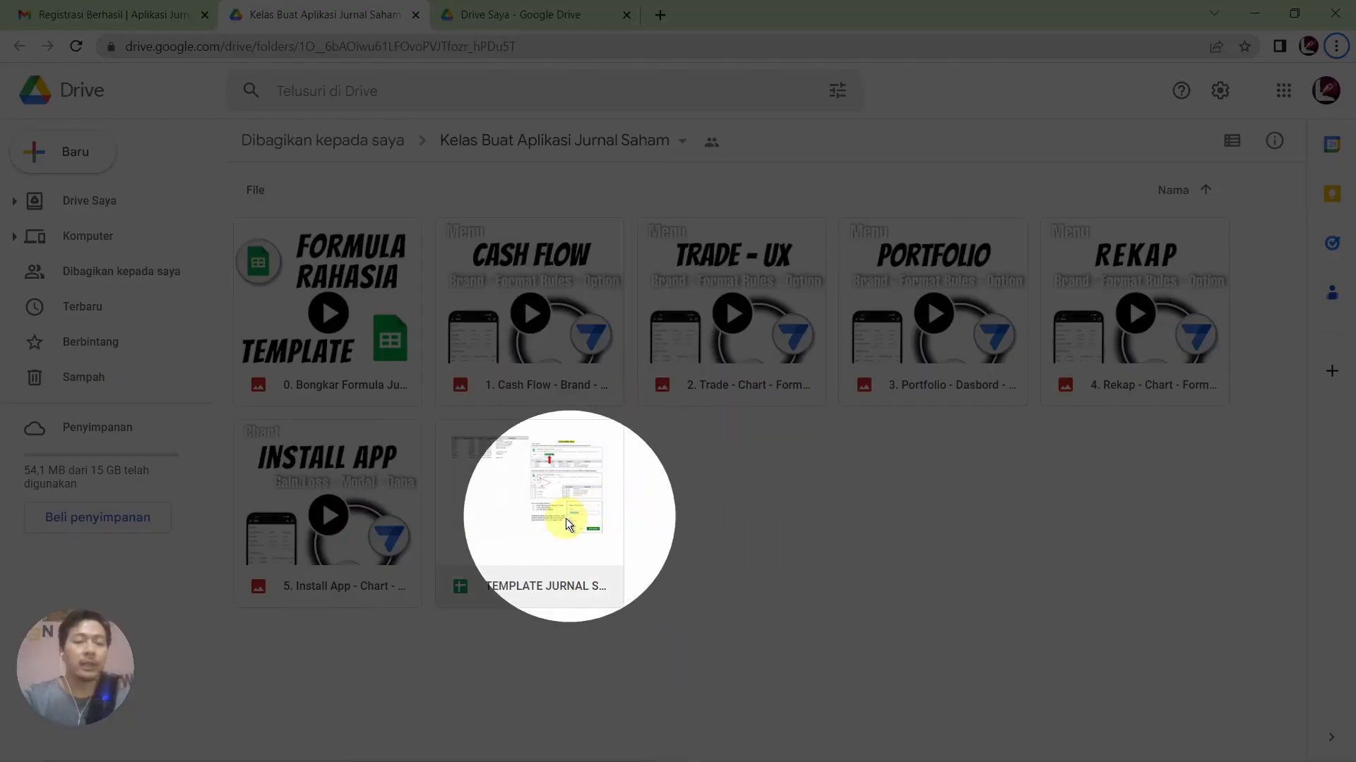
double_click(536, 544)
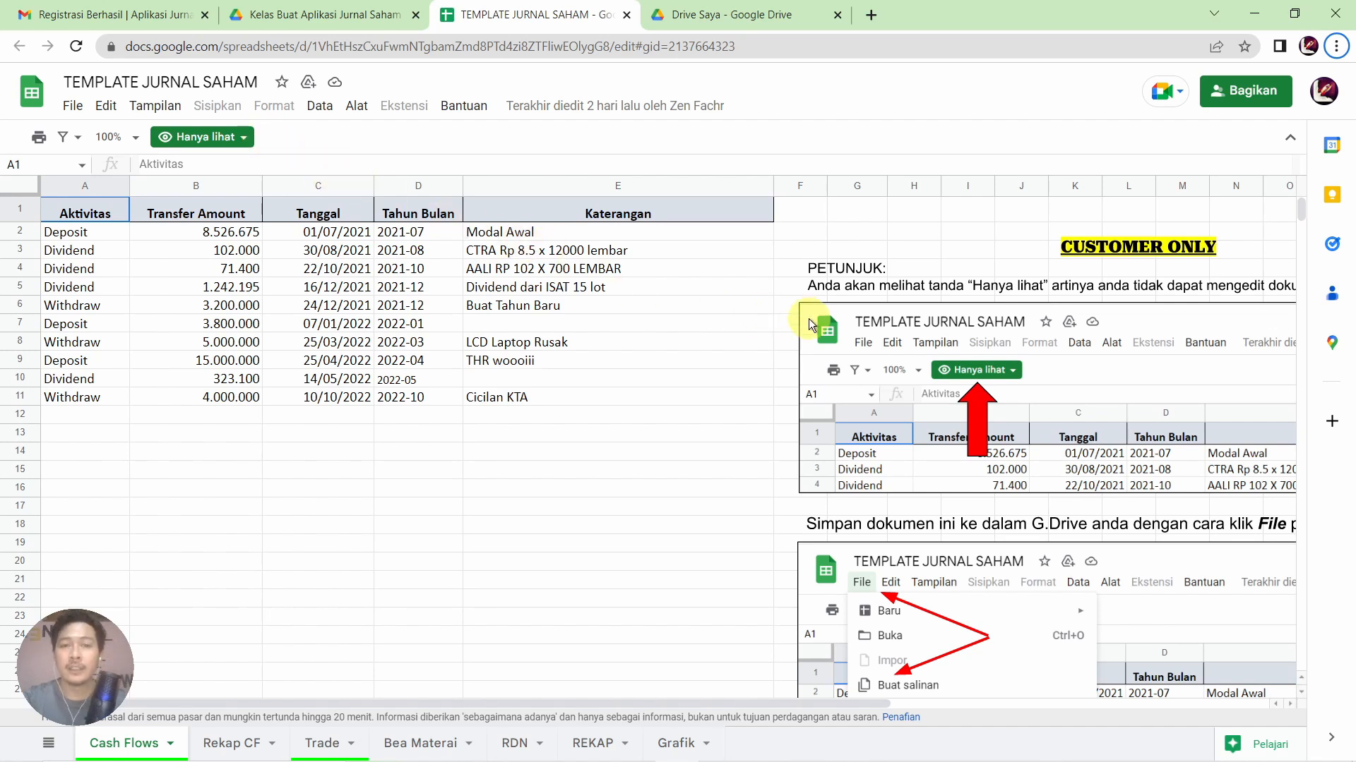
Make a copy of the template spreadsheet named "Jurnal Saham" in the Drive Saya folder
click(73, 106)
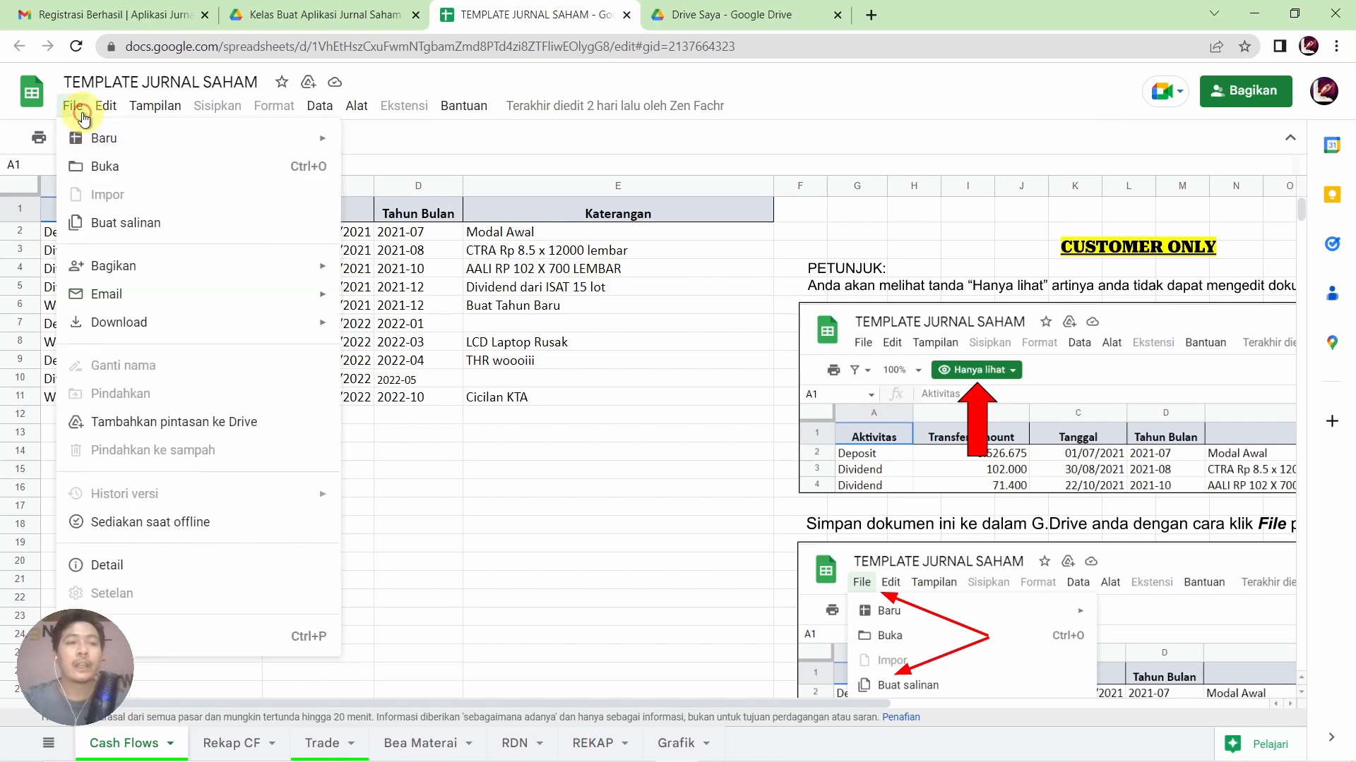
click(110, 230)
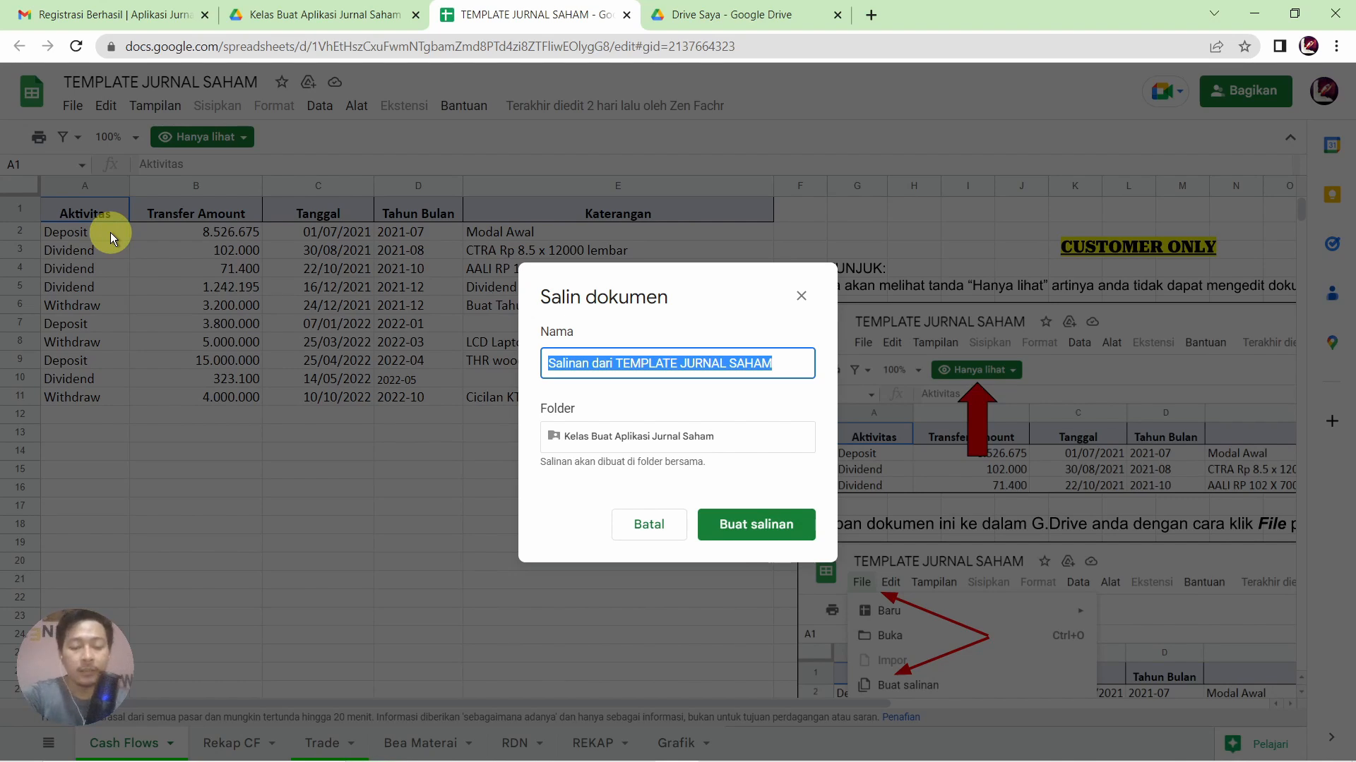
text(Jurnal Saham)
click(701, 443)
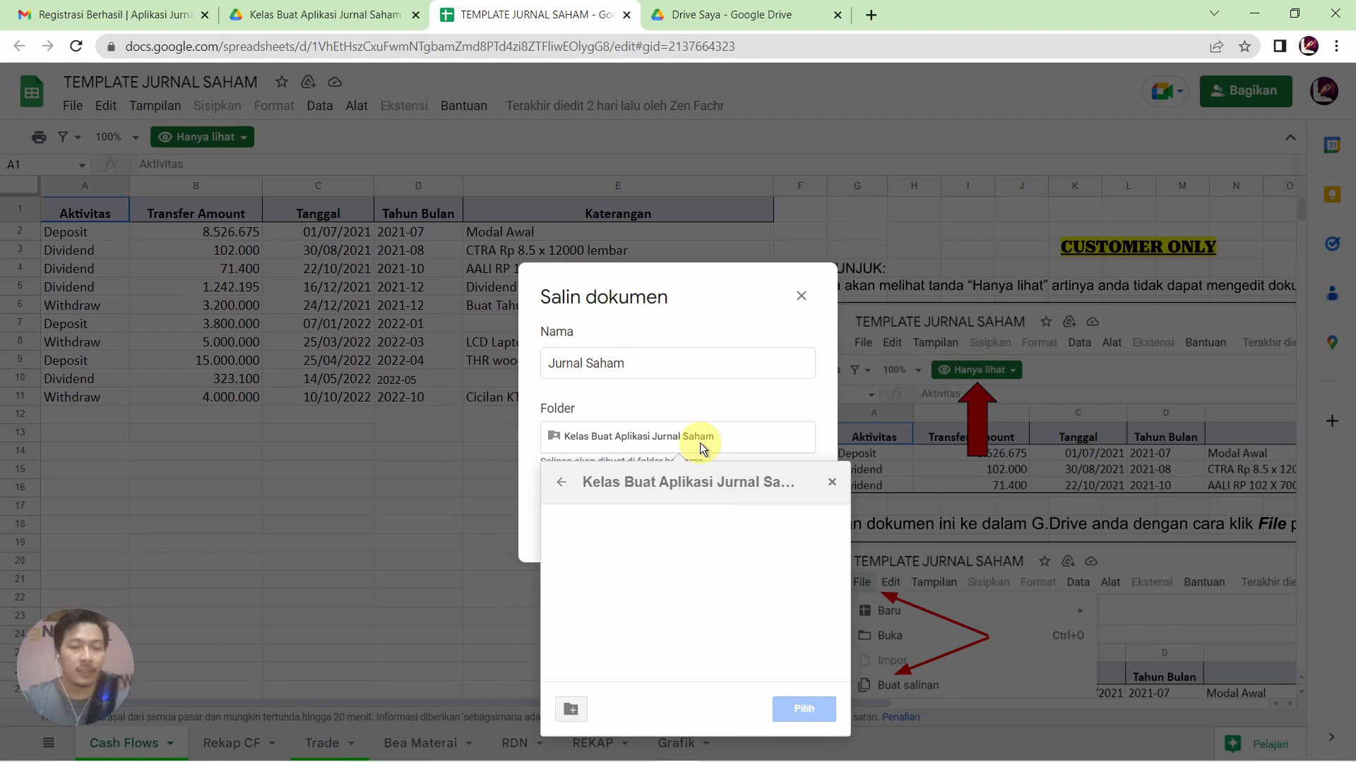
click(563, 484)
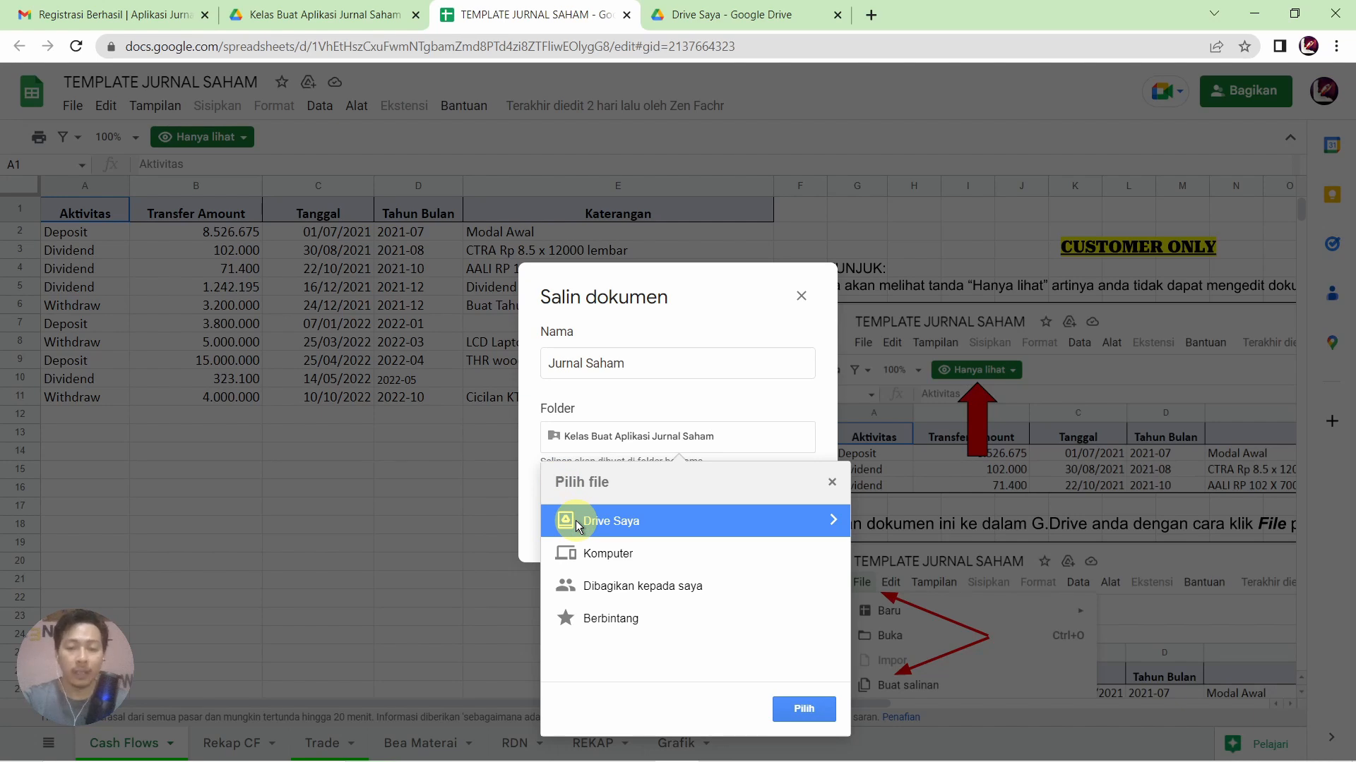
click(806, 692)
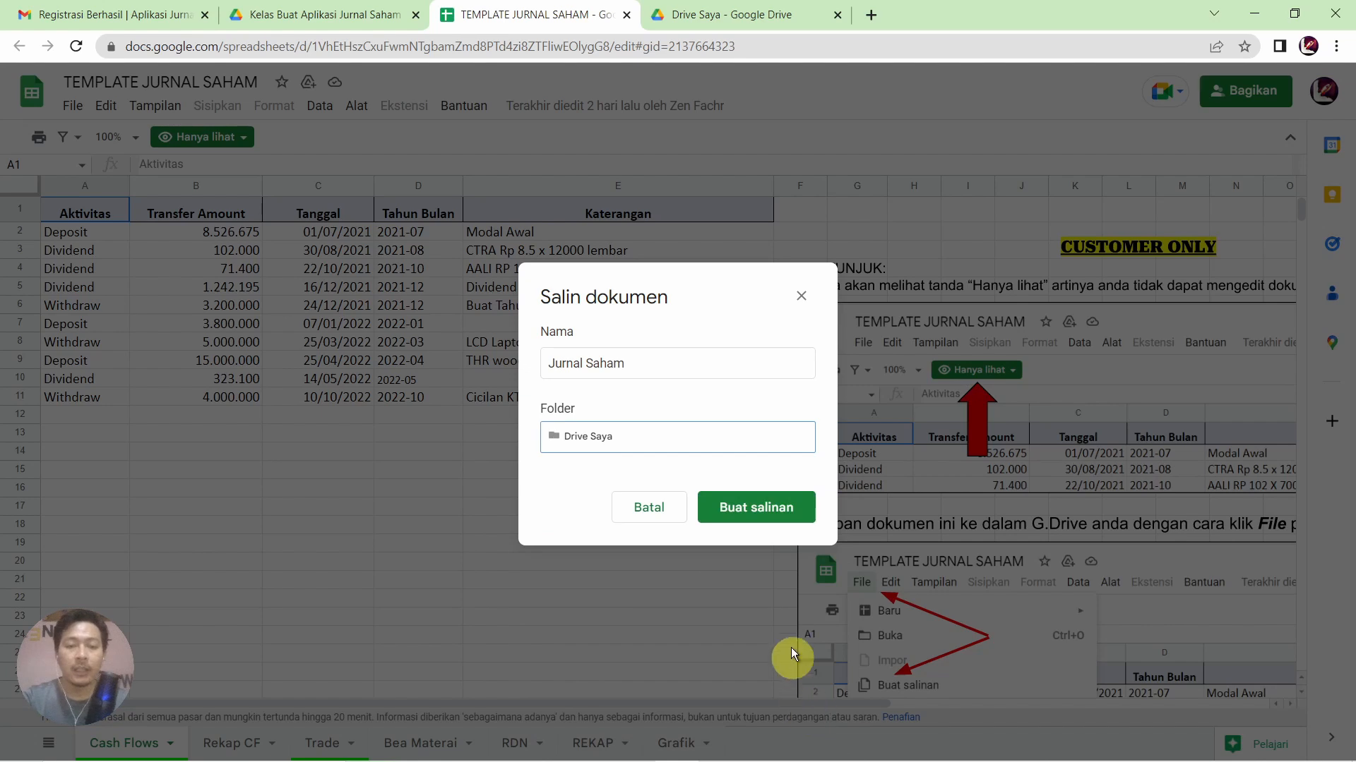
click(761, 512)
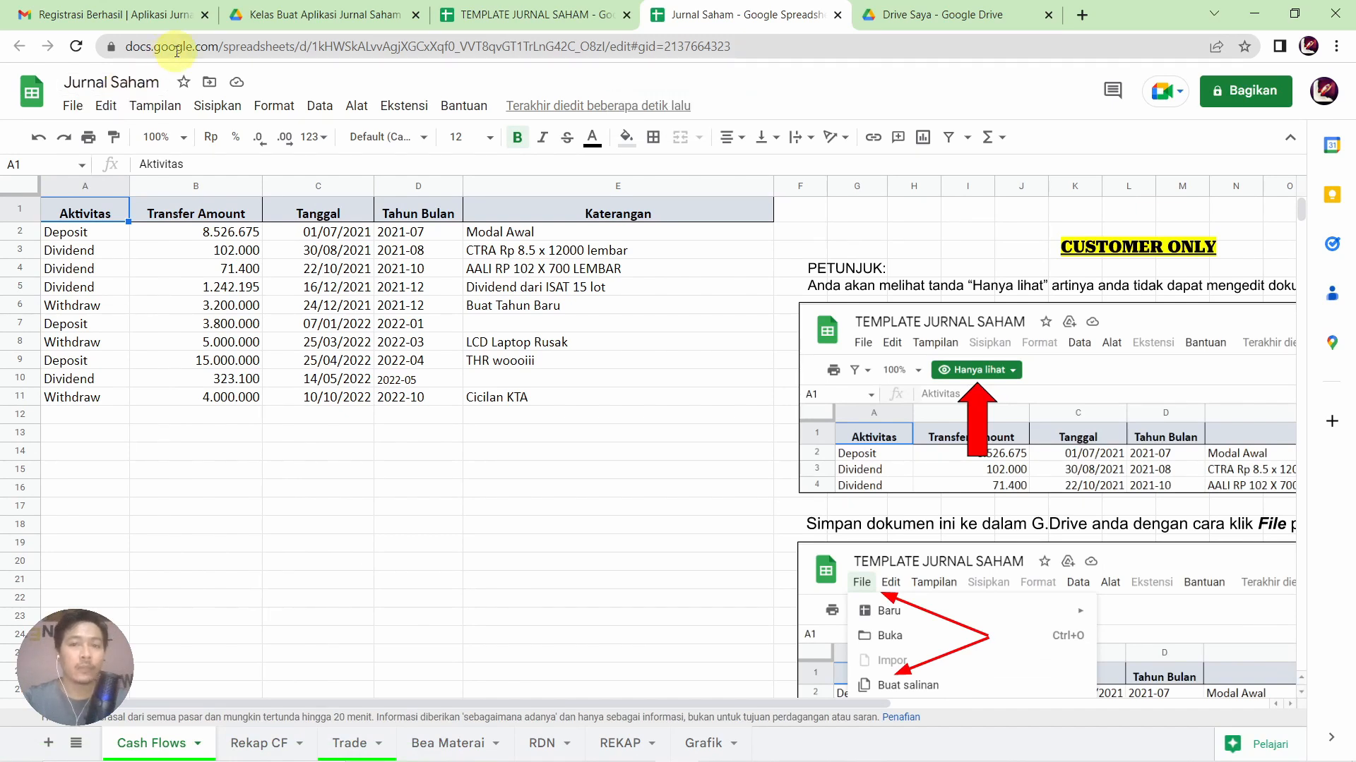
Check Drive Saya for the copied file, return to the Jurnal Saham copy and close the course folder and original template
click(932, 14)
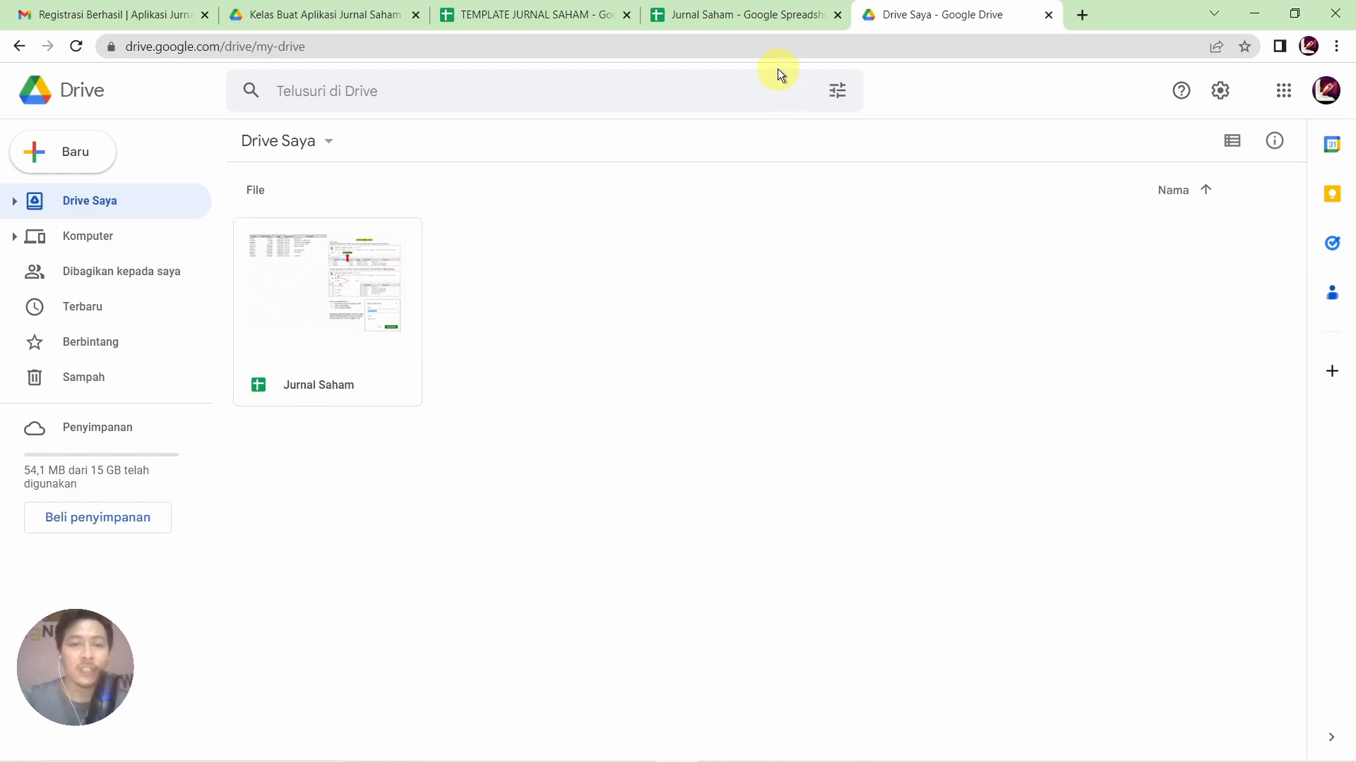
click(759, 17)
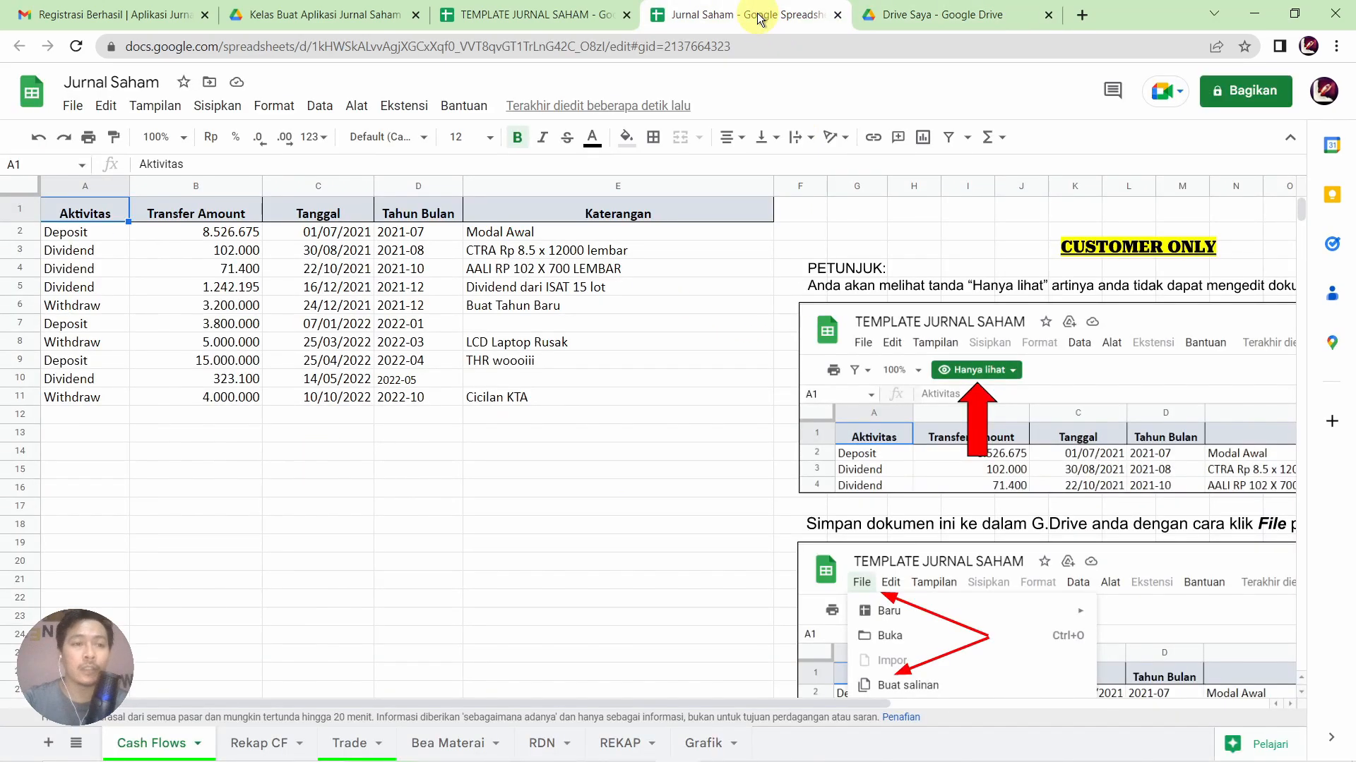
click(415, 15)
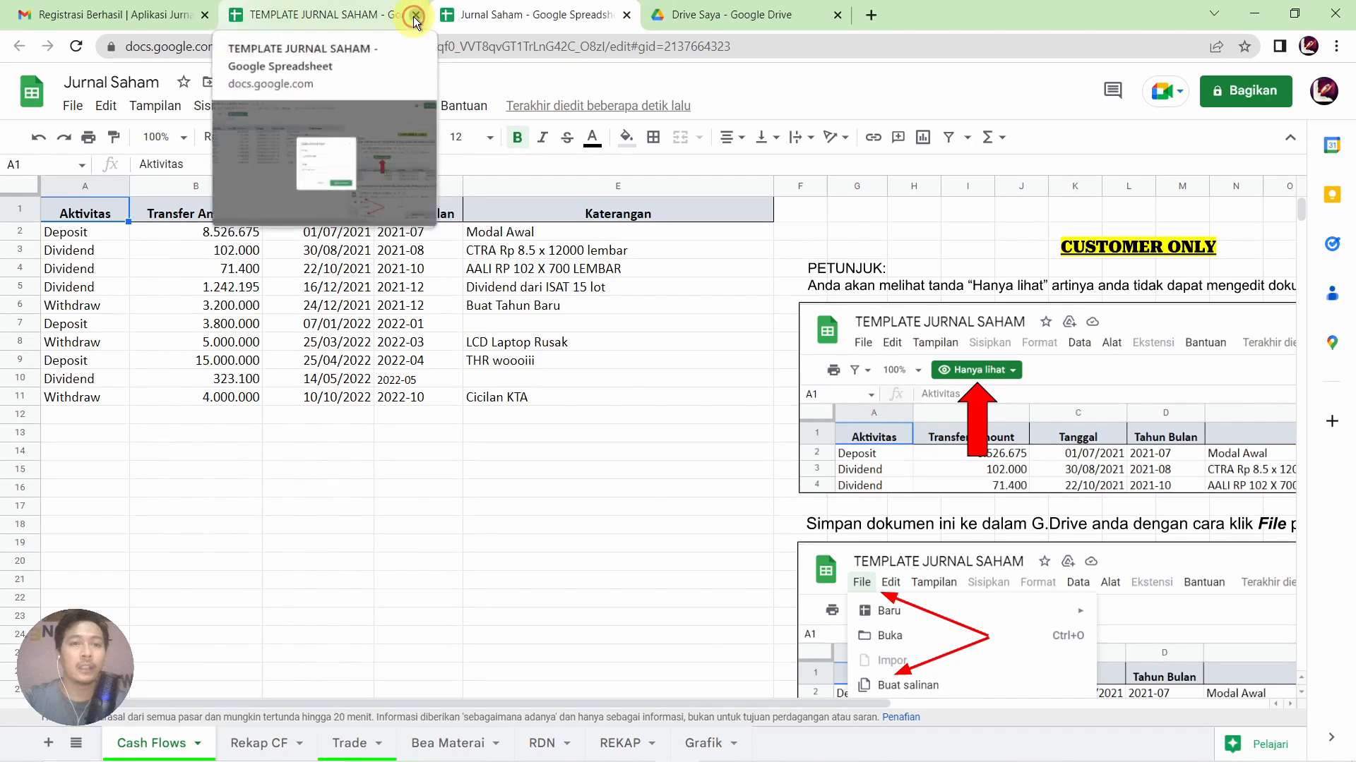
click(415, 15)
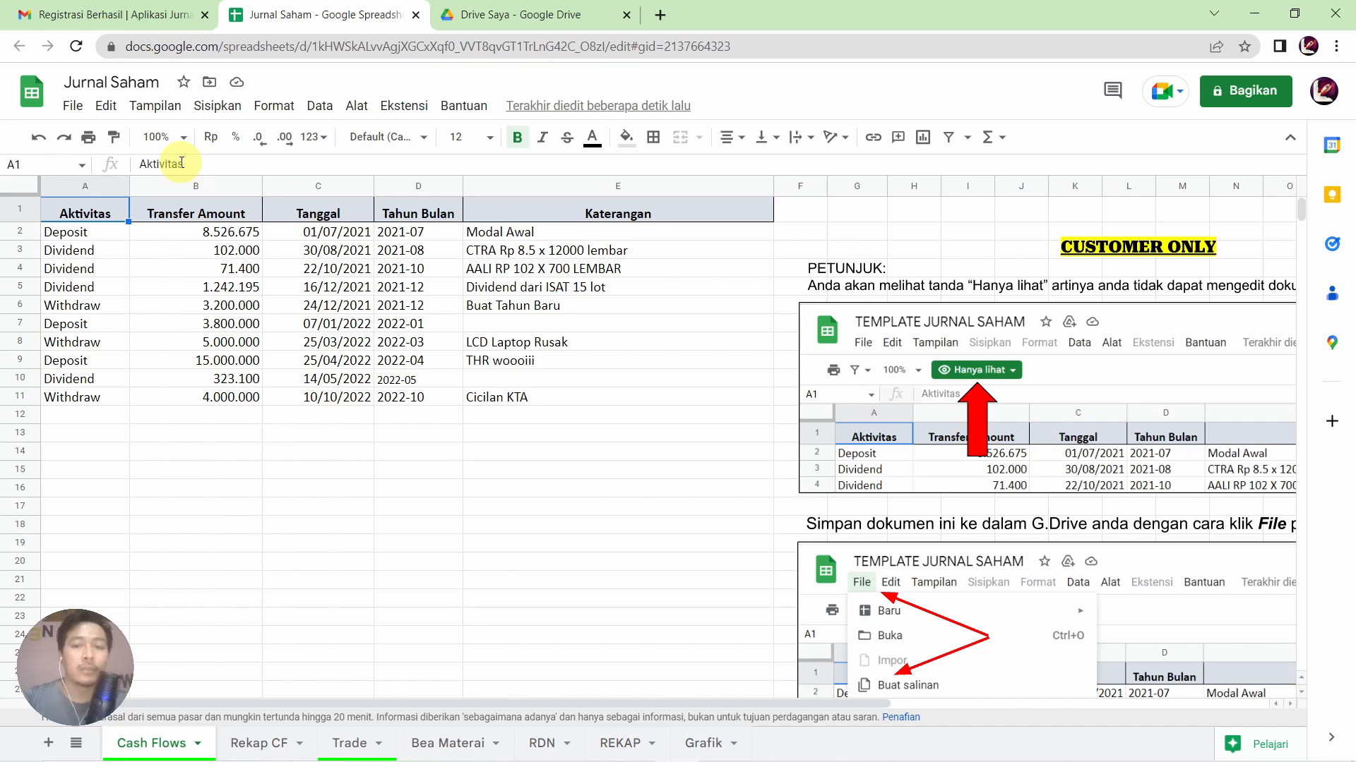
Delete all the customer instruction images beside the table on the Cash Flows sheet
click(222, 451)
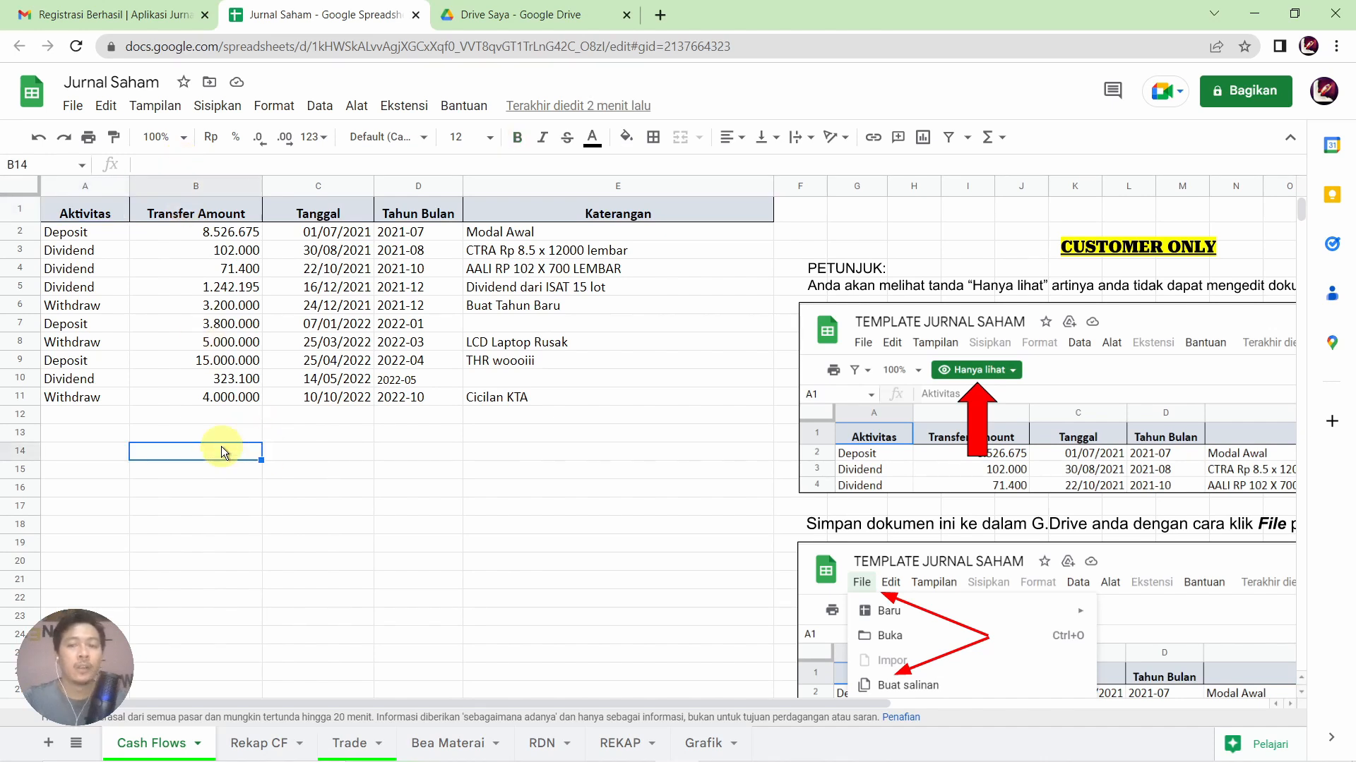
click(912, 385)
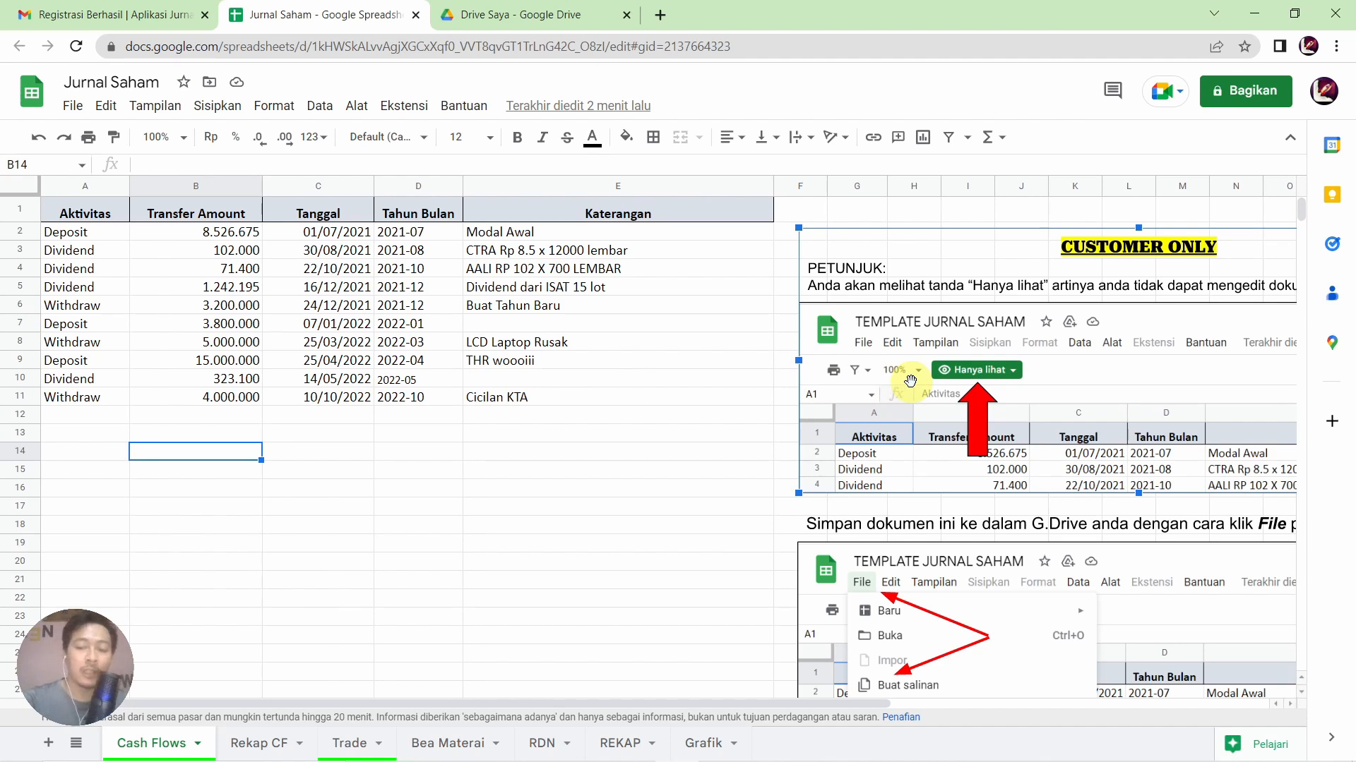
key(Delete)
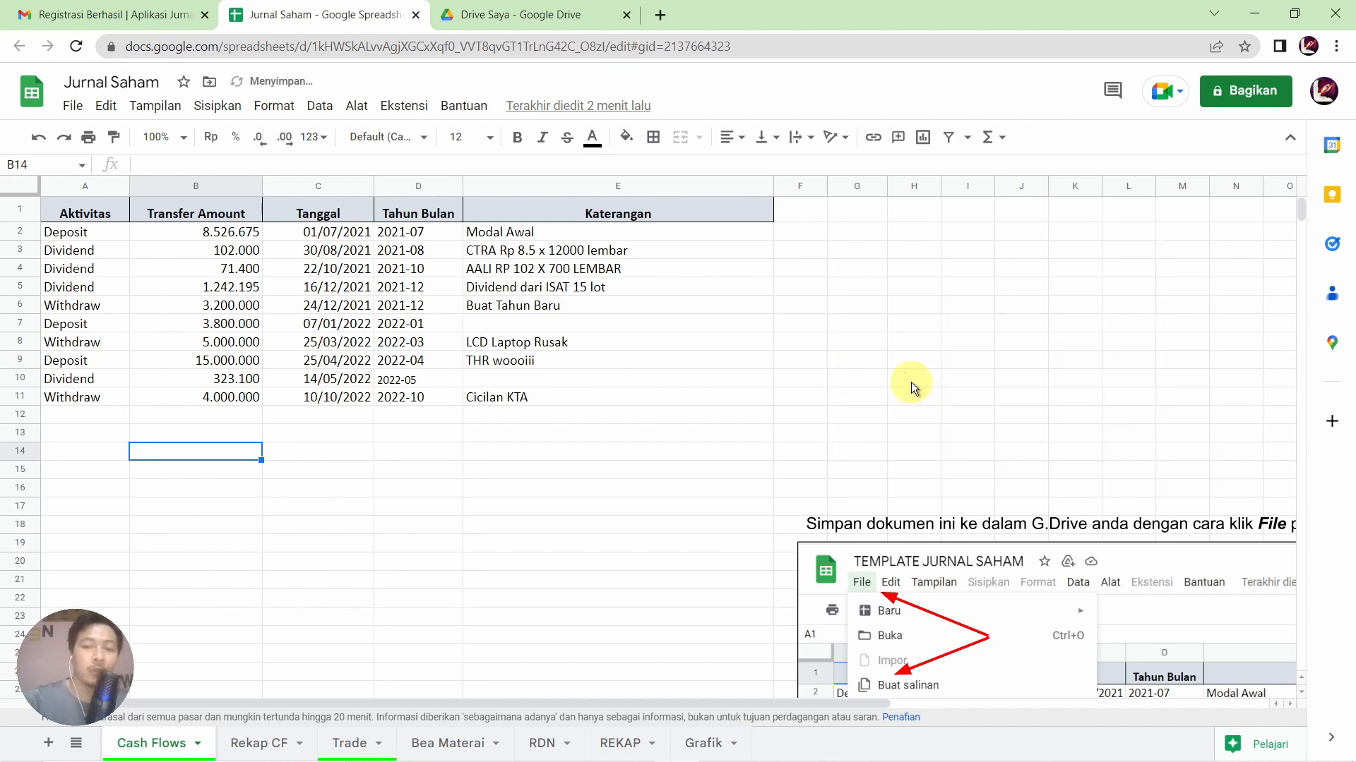
click(970, 554)
key(Delete)
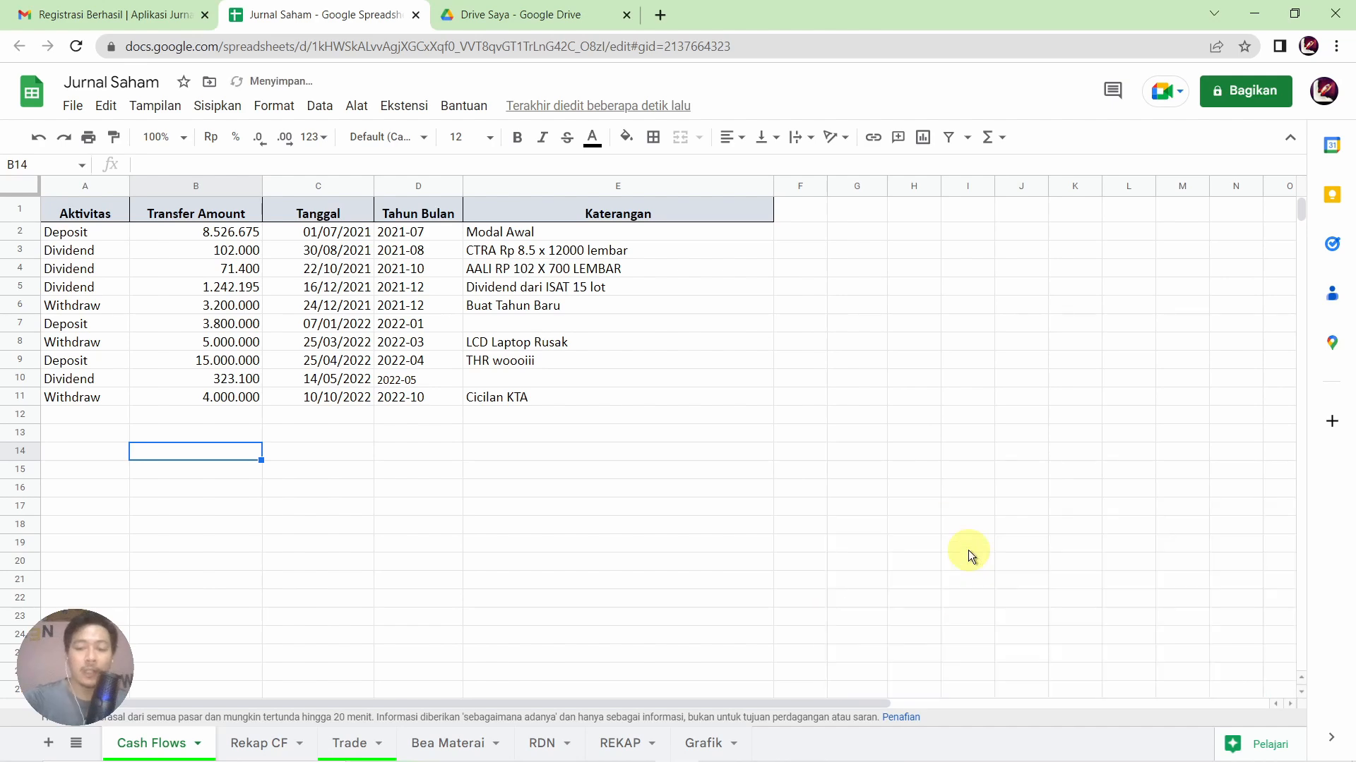
scroll(971, 556, down, 3)
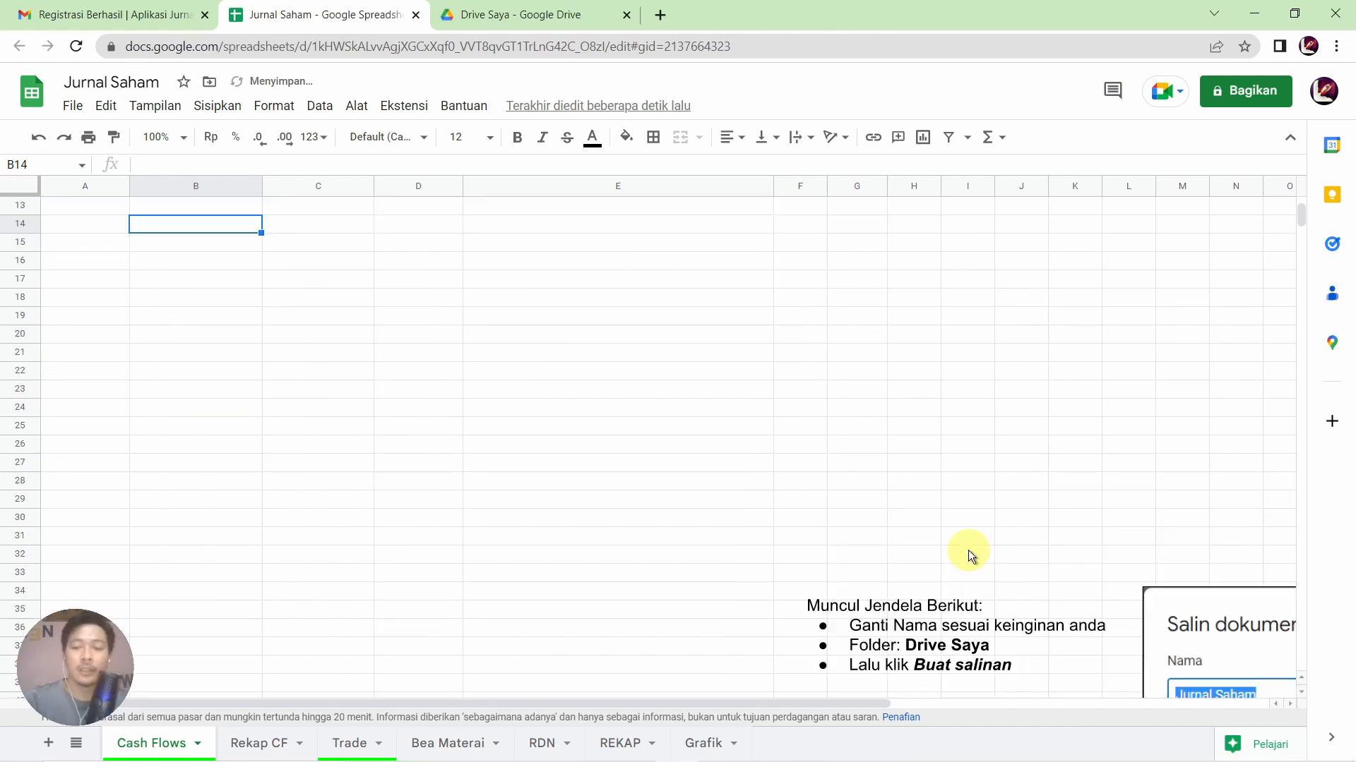
click(956, 629)
key(Delete)
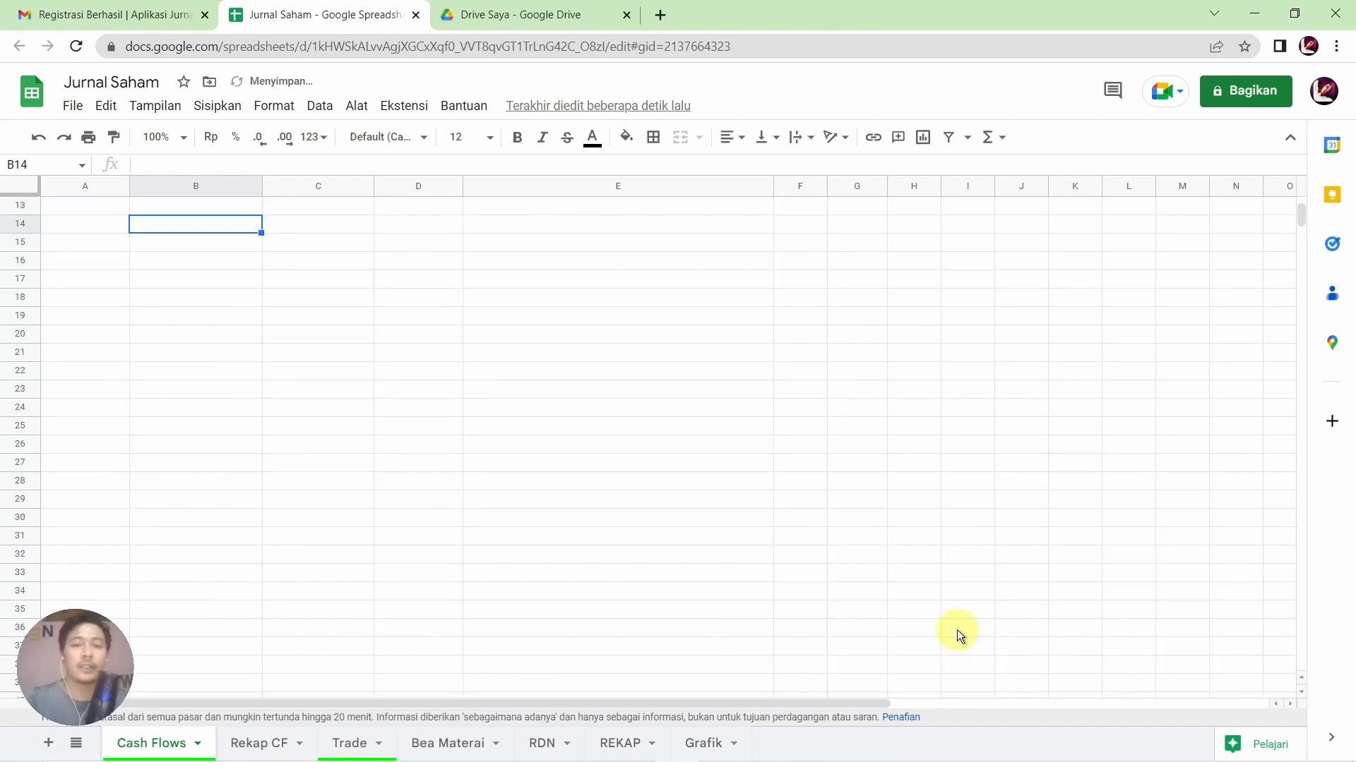
scroll(956, 629, up, 3)
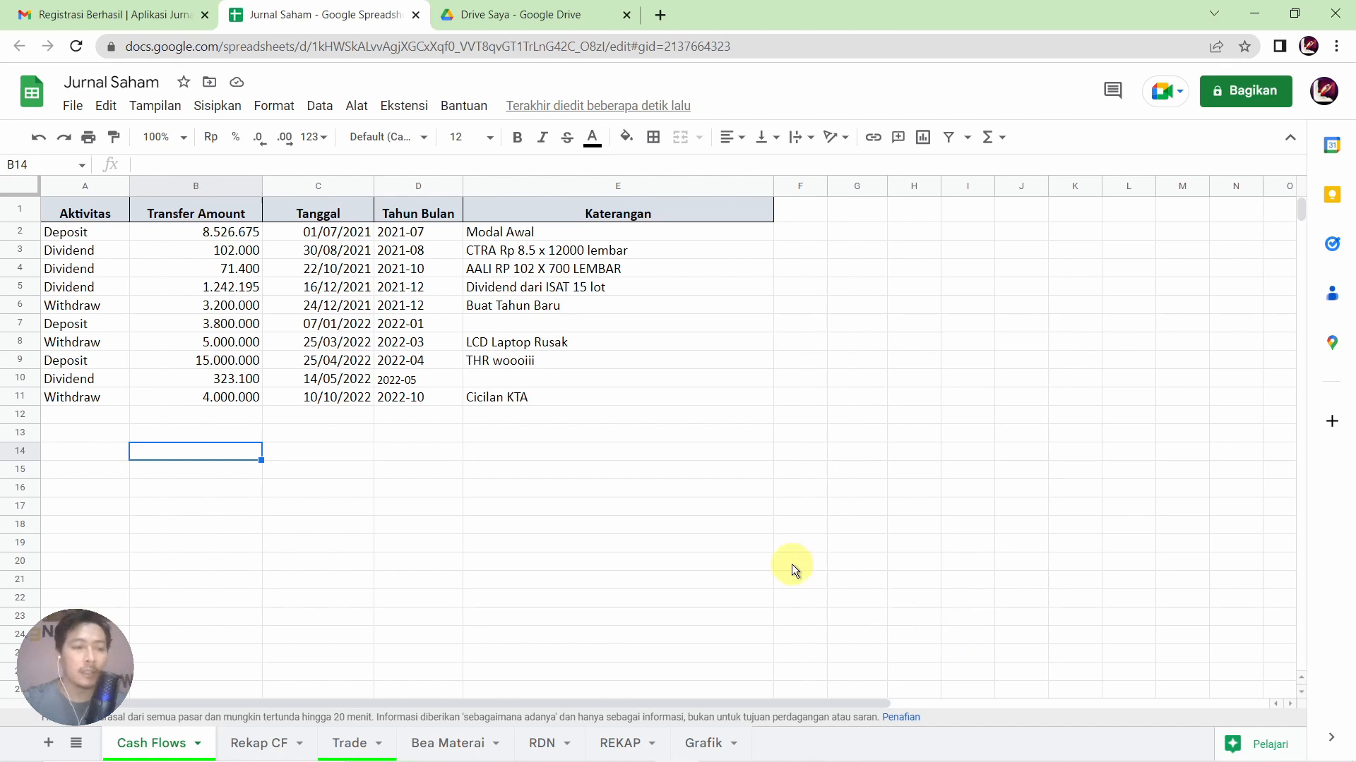
Delete rows 2 to 8 of sample data from the Cash Flows sheet
click(22, 230)
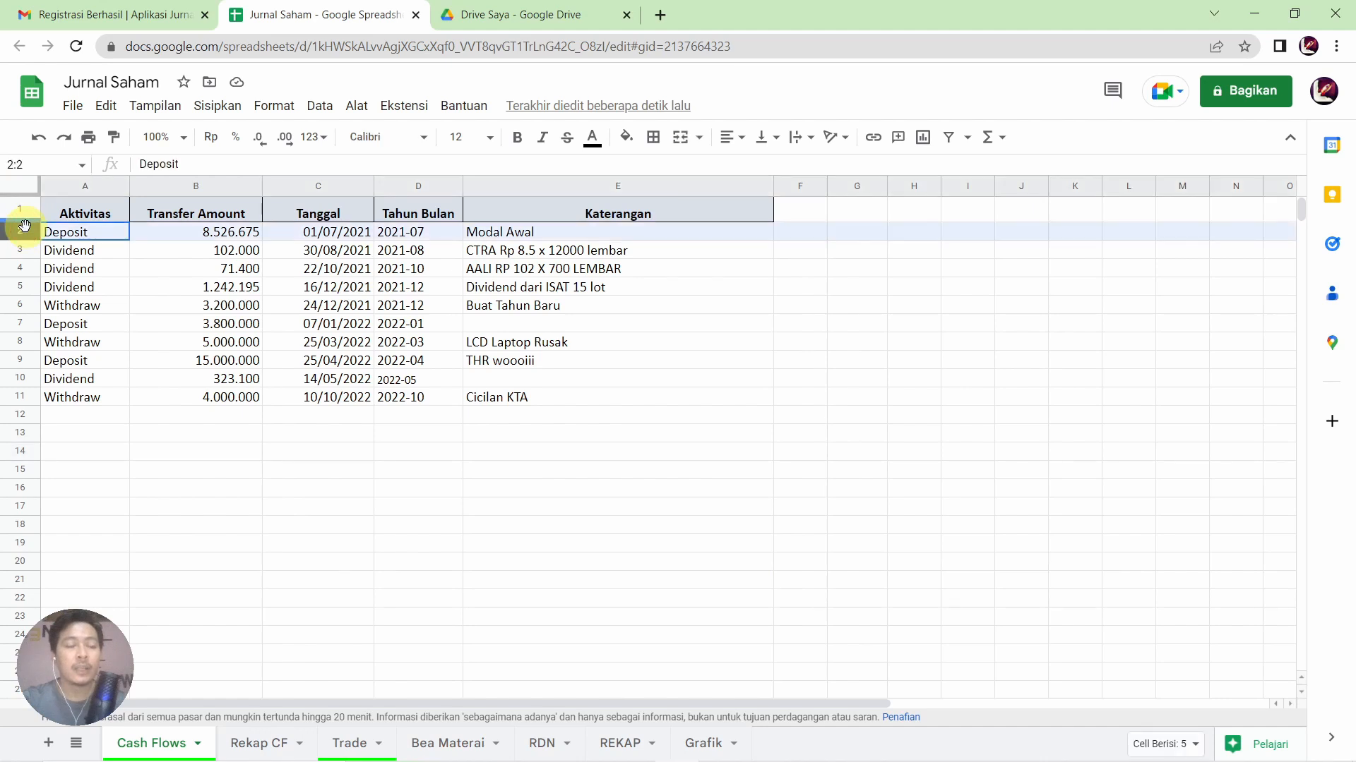
drag(24, 231, 5, 341)
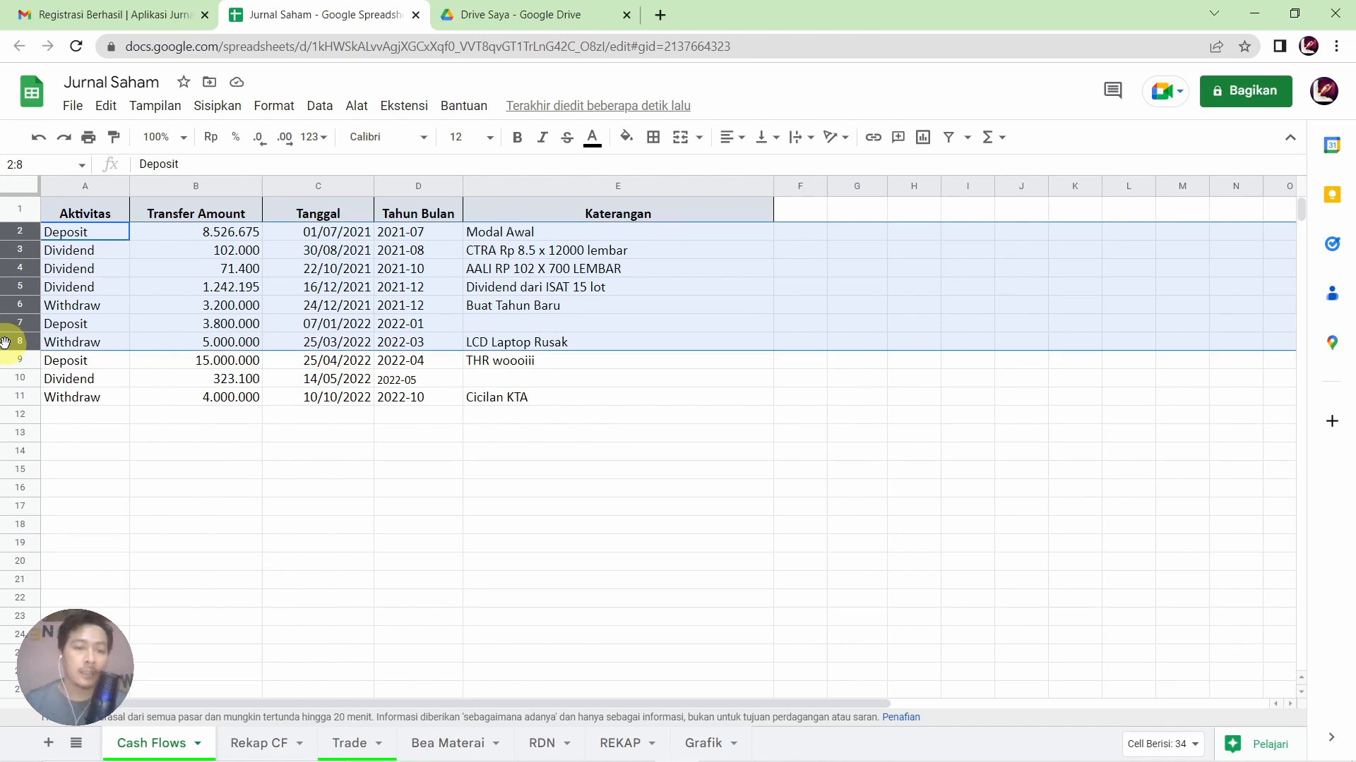
drag(4, 343, 16, 297)
right_click(15, 297)
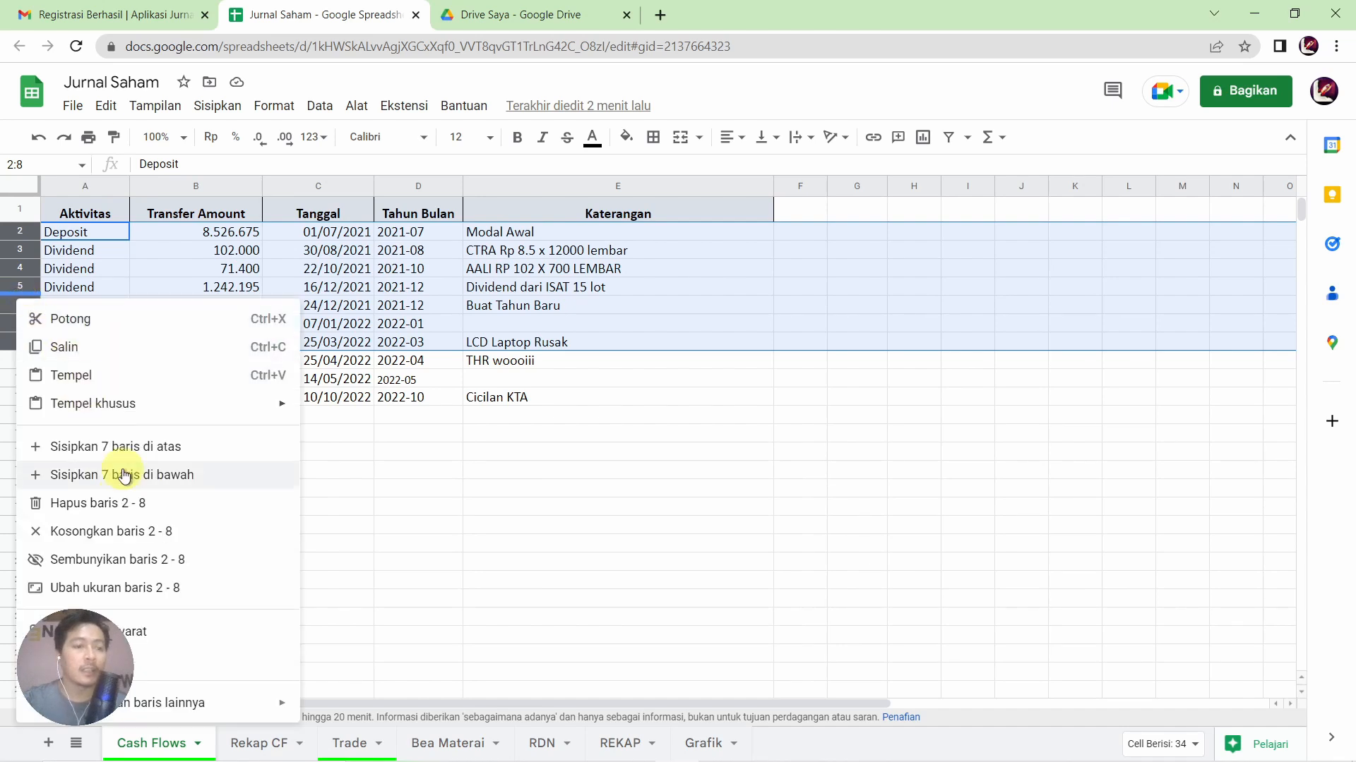
click(136, 509)
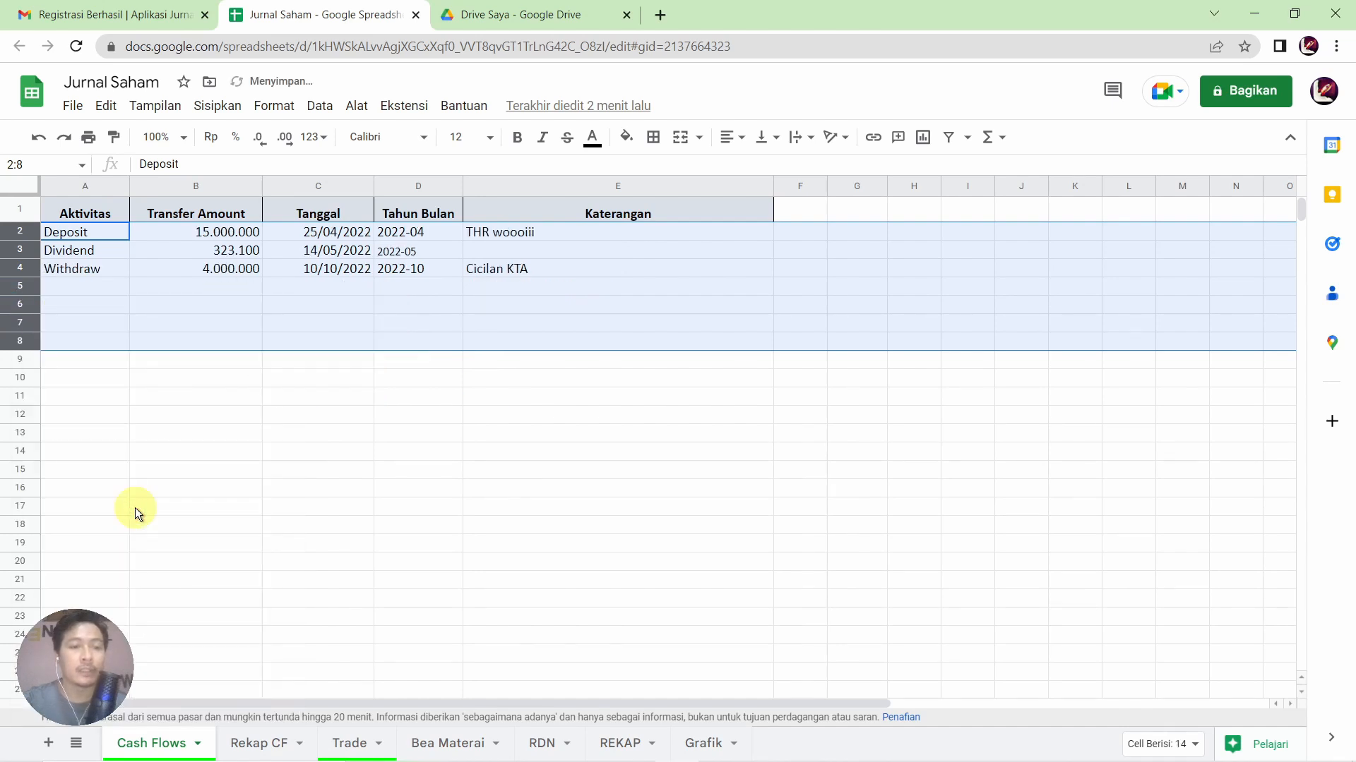
click(254, 470)
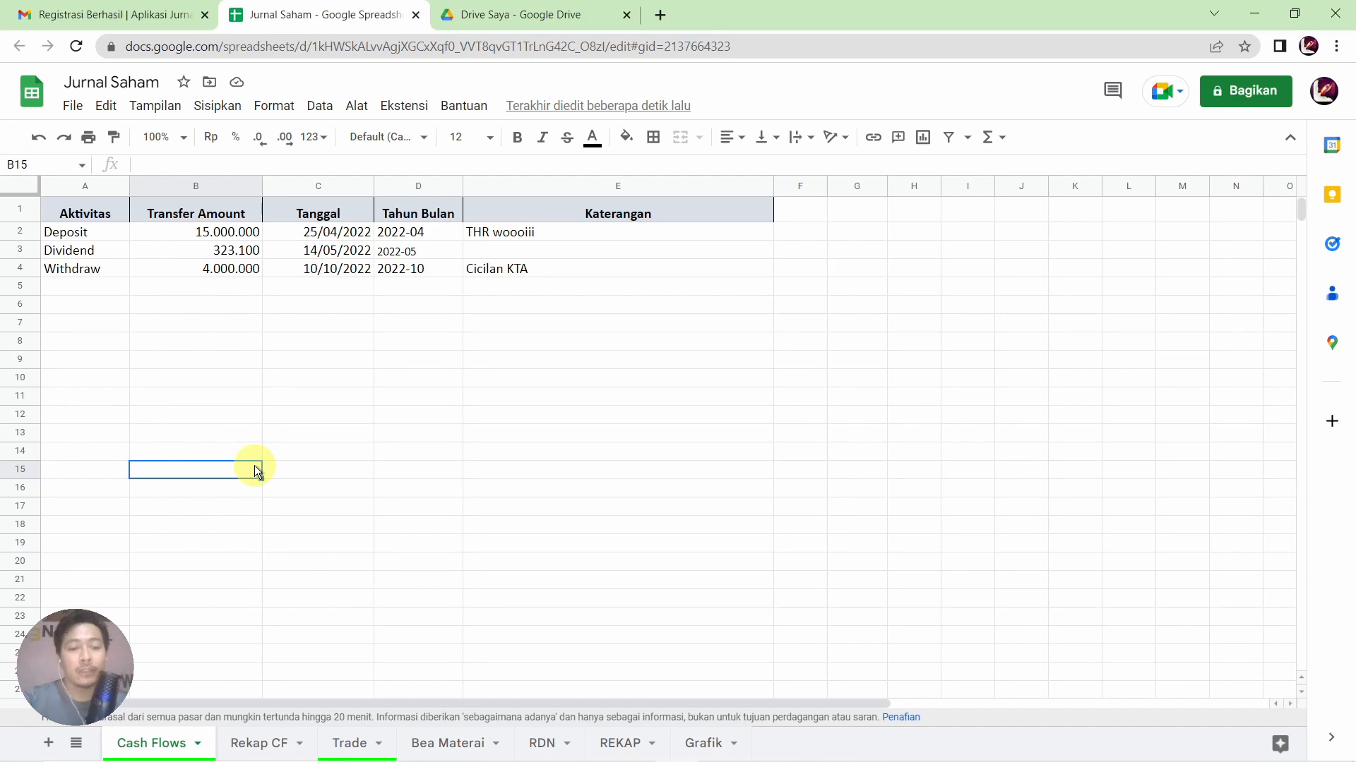
Delete rows 2 to 63 of sample transactions from the Trade sheet
click(369, 750)
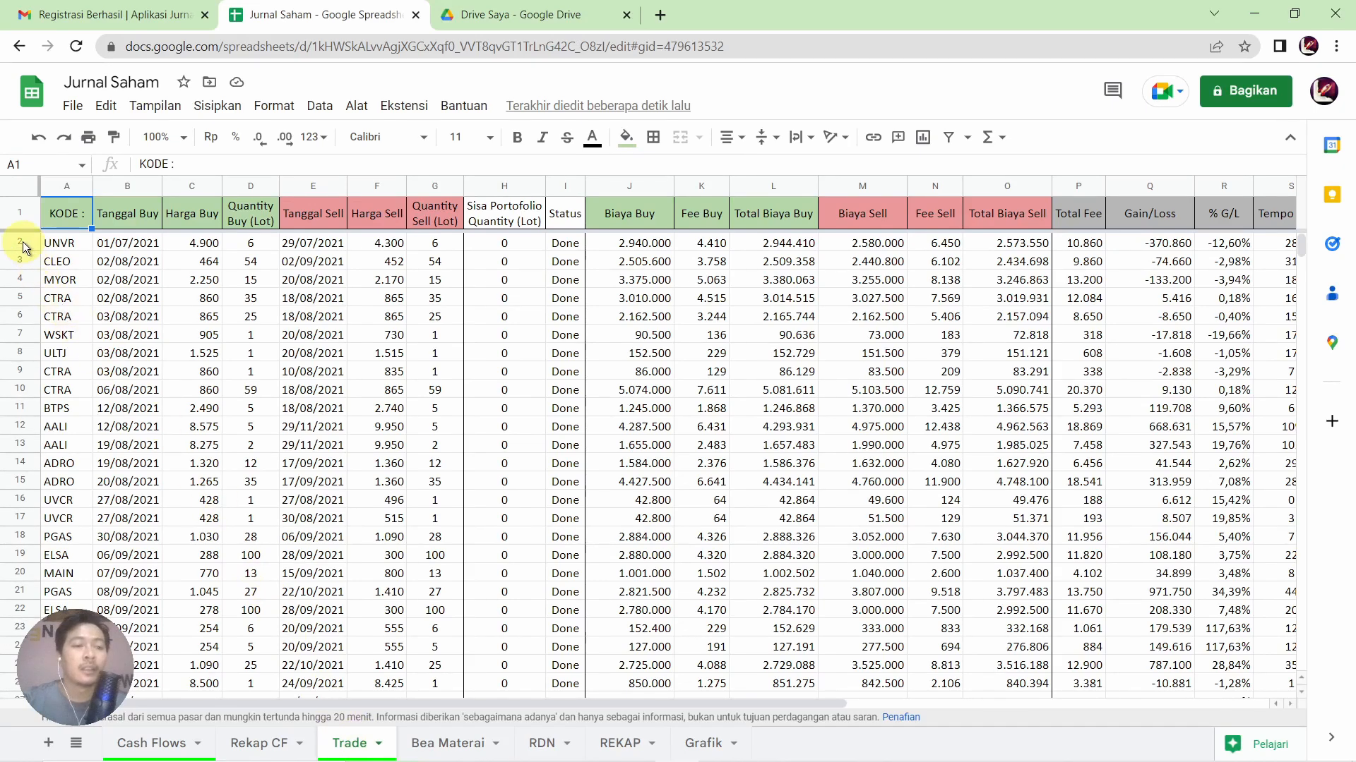
drag(23, 242, 56, 247)
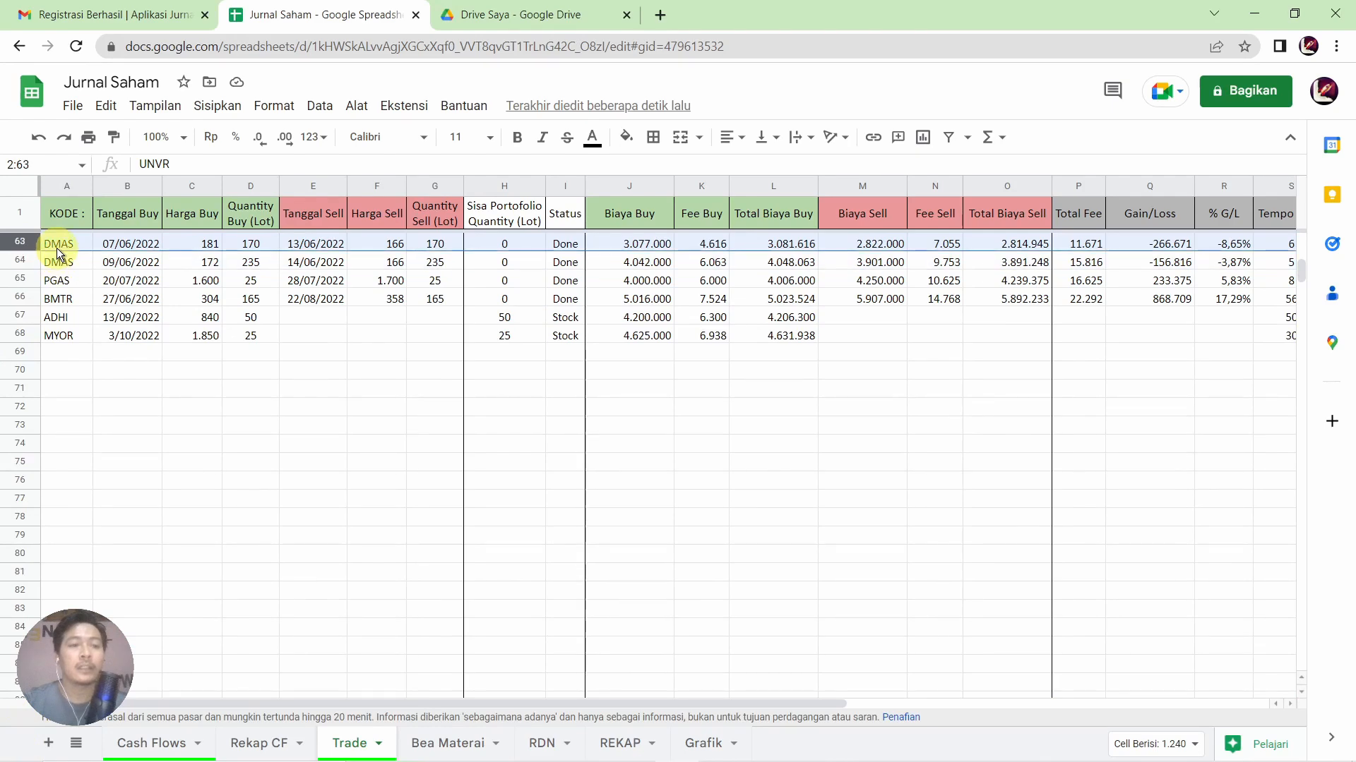
scroll(106, 318, up, 3)
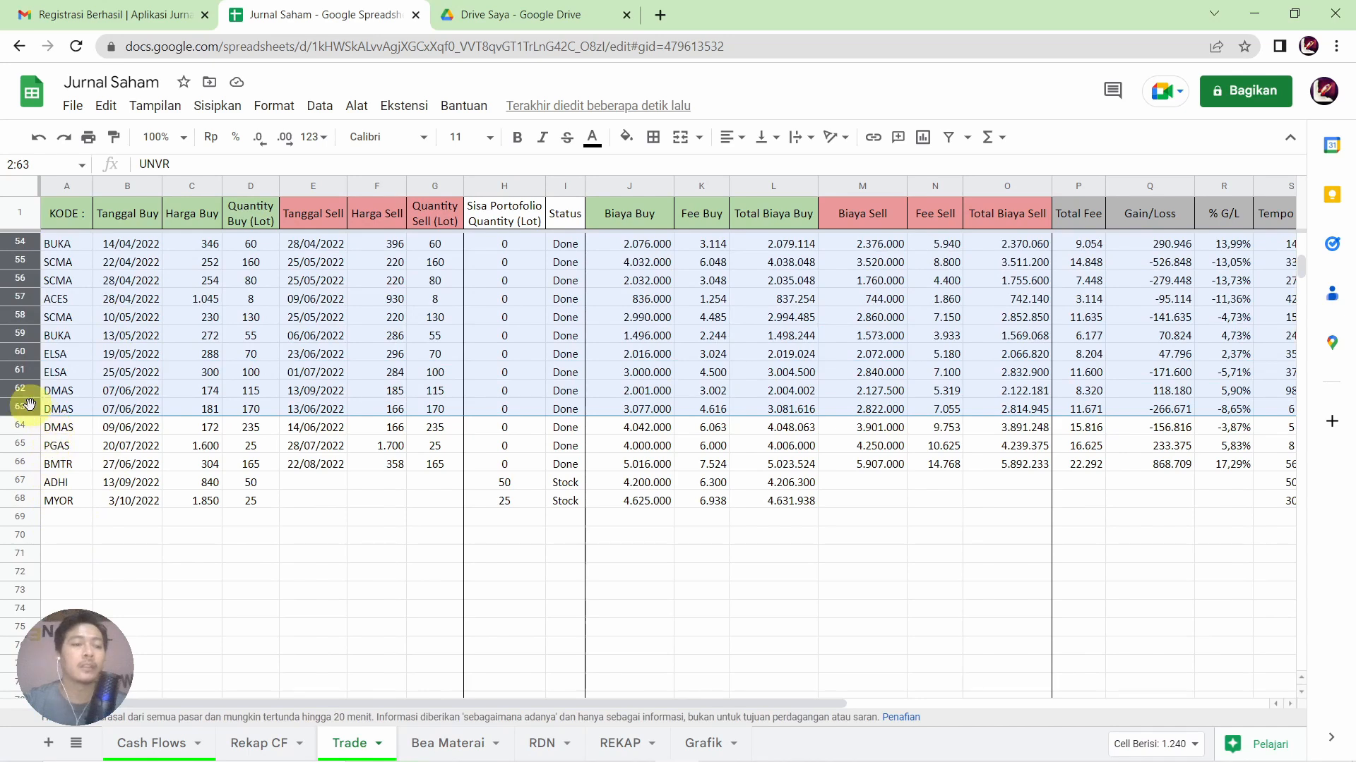
right_click(21, 358)
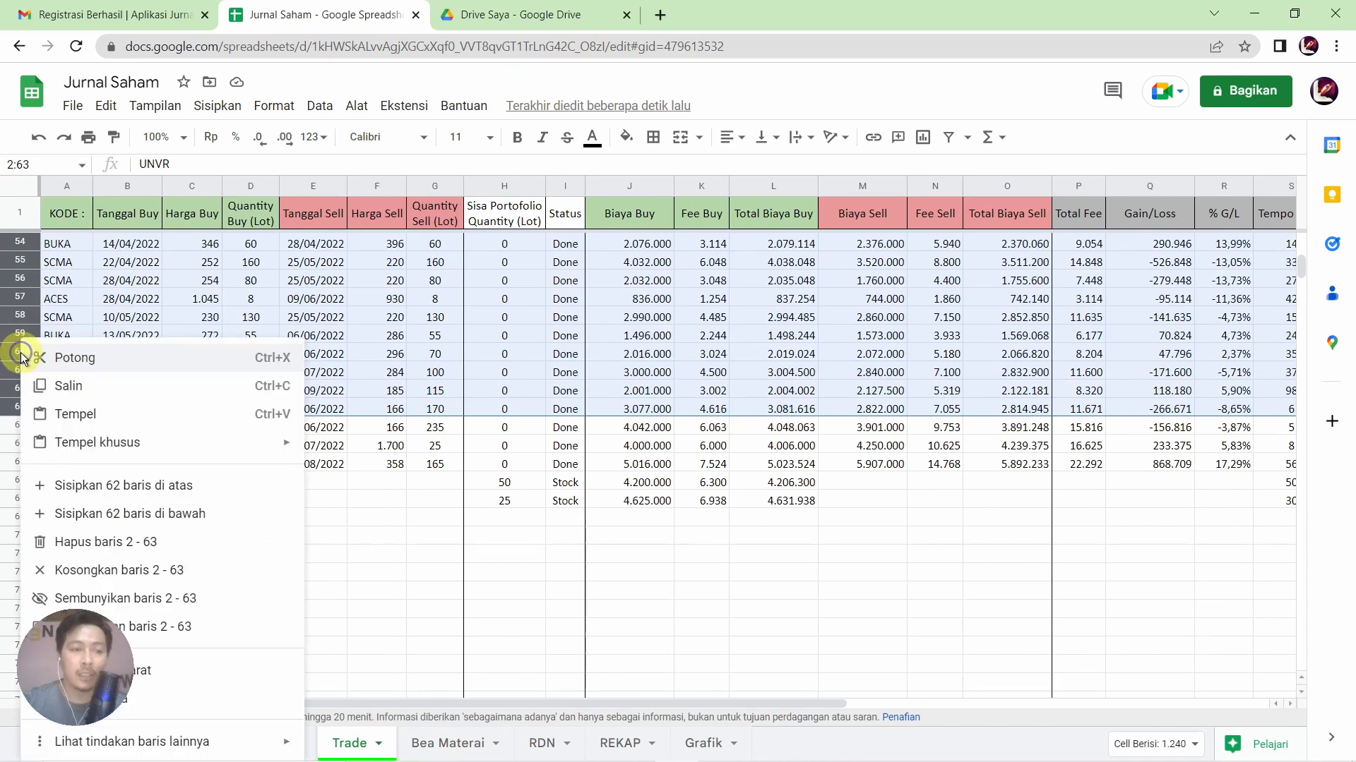
click(134, 540)
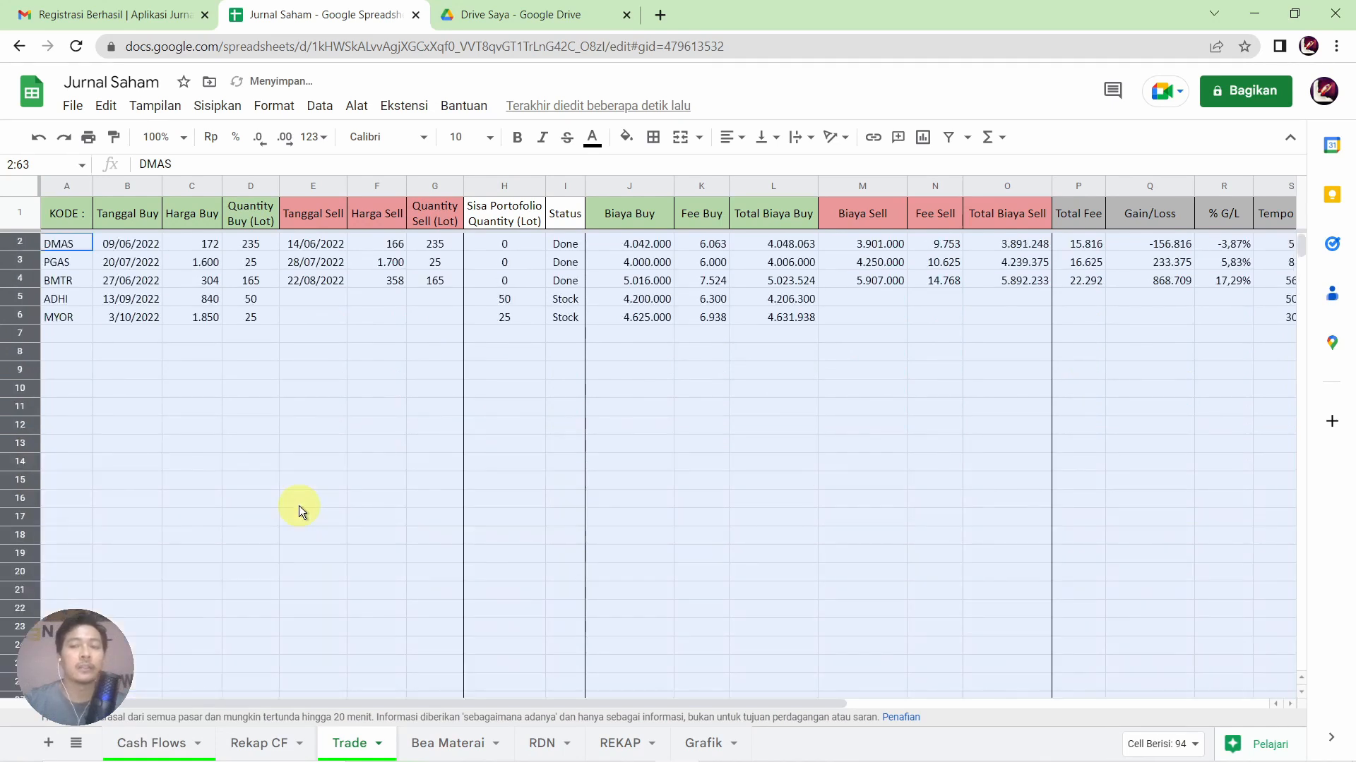
click(264, 410)
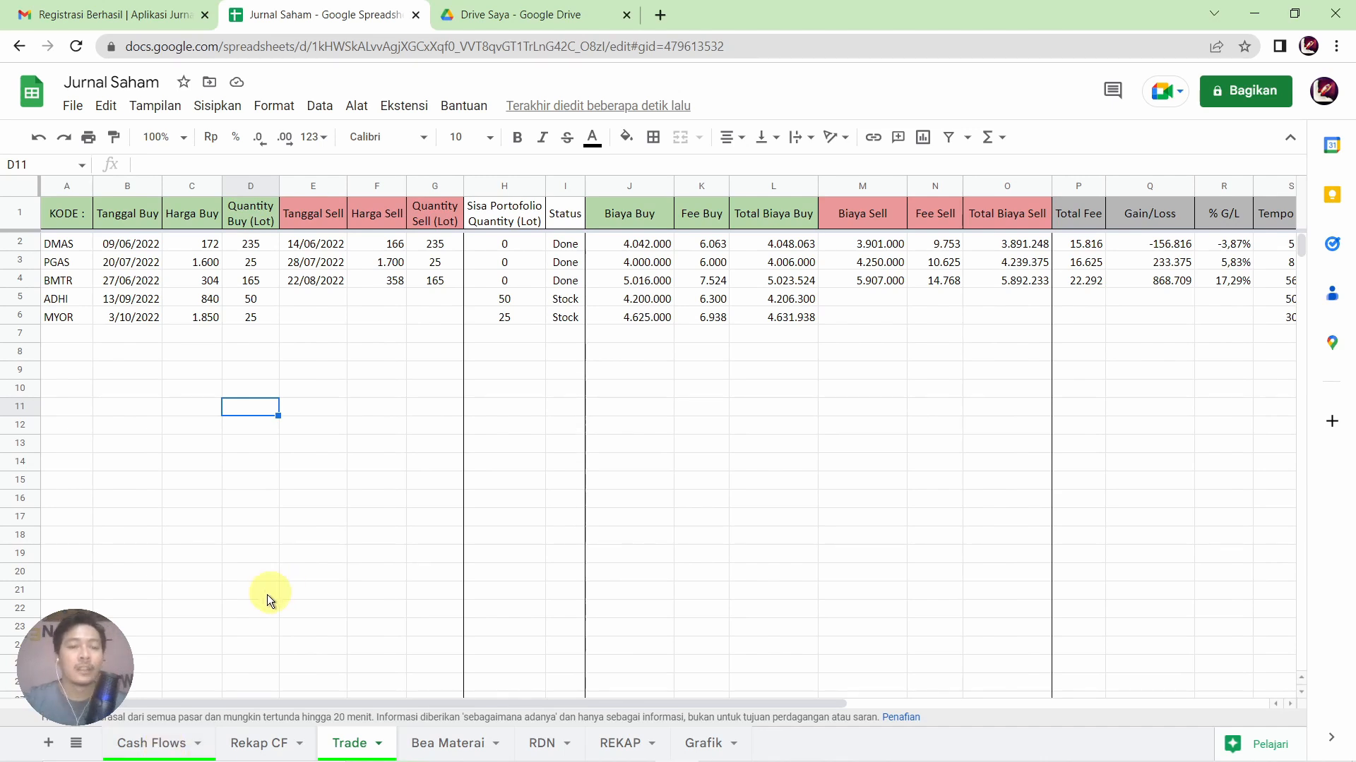
Unhide the Modal sheet in the Jurnal Saham spreadsheet
click(151, 745)
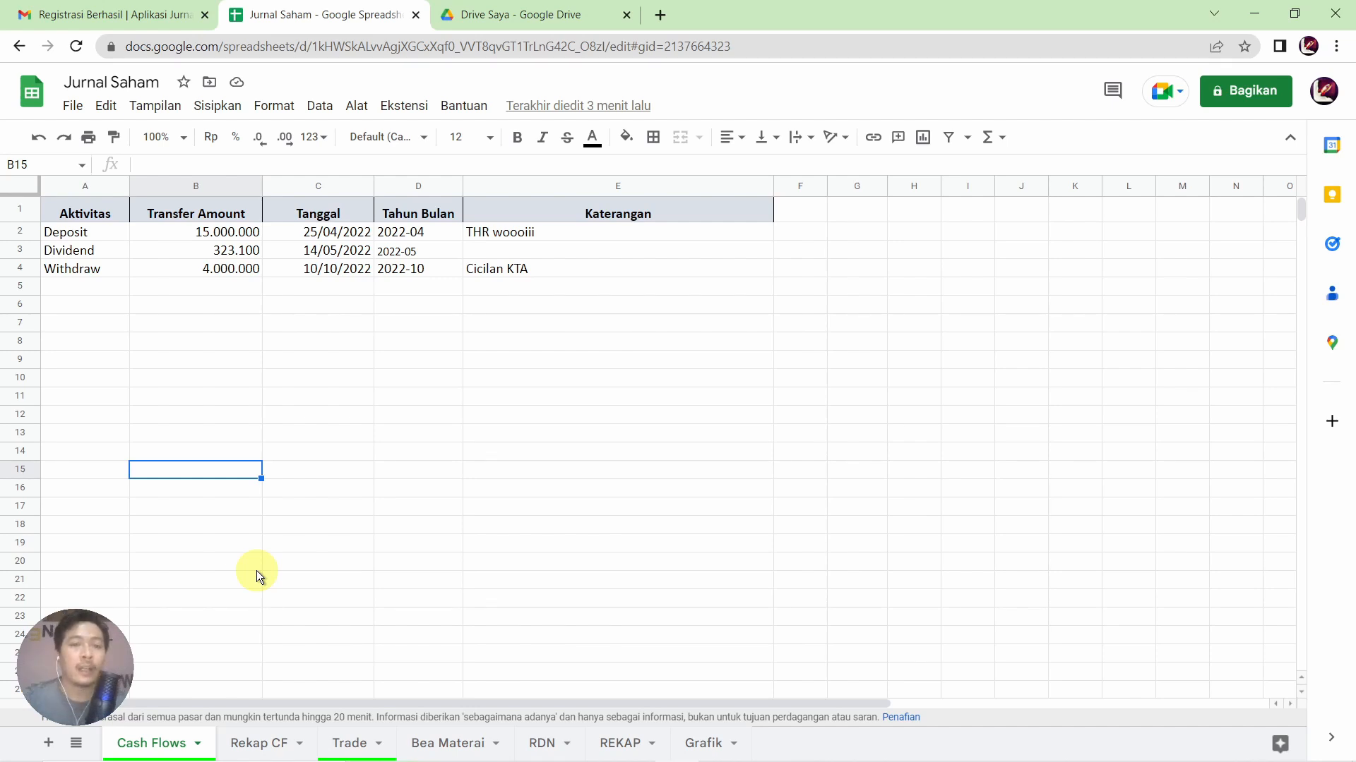
click(77, 744)
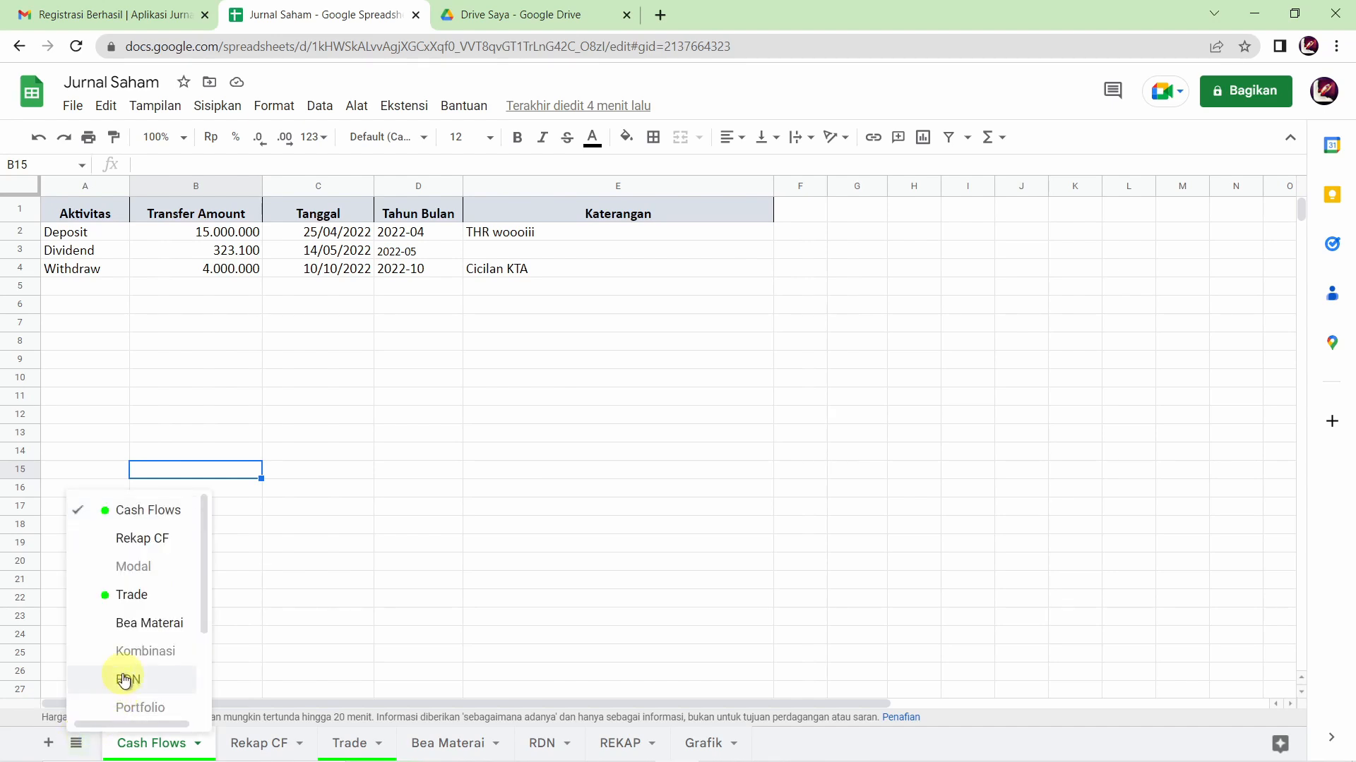
scroll(125, 680, down, 2)
scroll(124, 680, down, 1)
scroll(124, 680, up, 4)
click(140, 577)
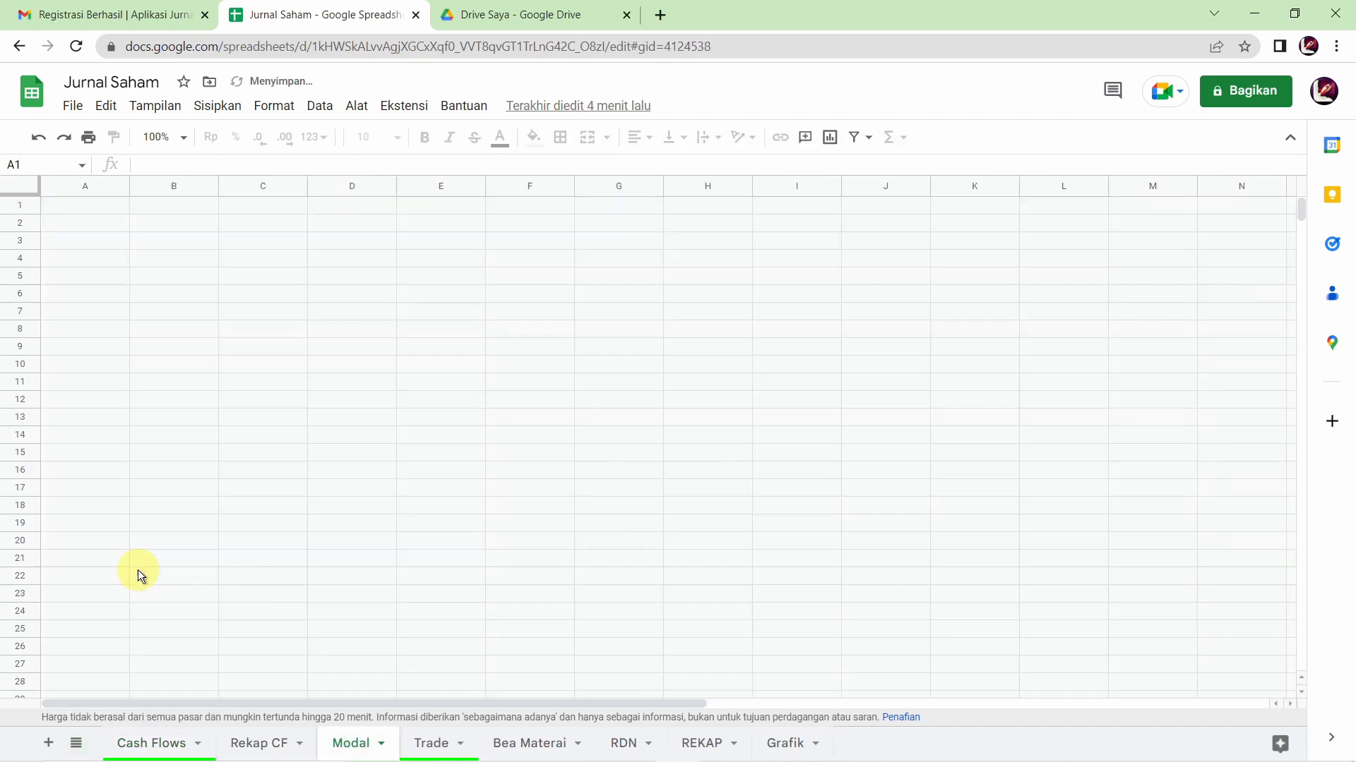
Unhide the Portfolio and Dana sheets and return to the Cash Flows sheet
click(76, 743)
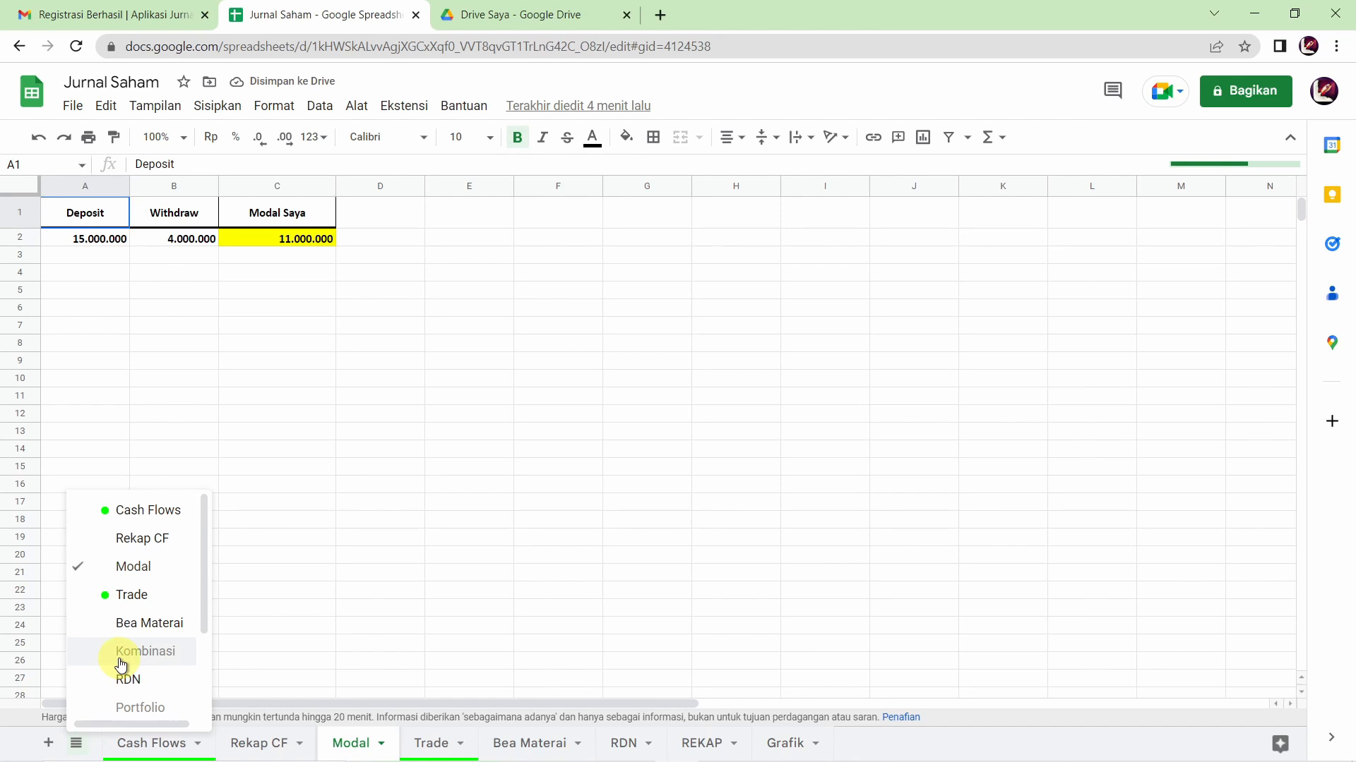
scroll(112, 670, down, 3)
click(134, 621)
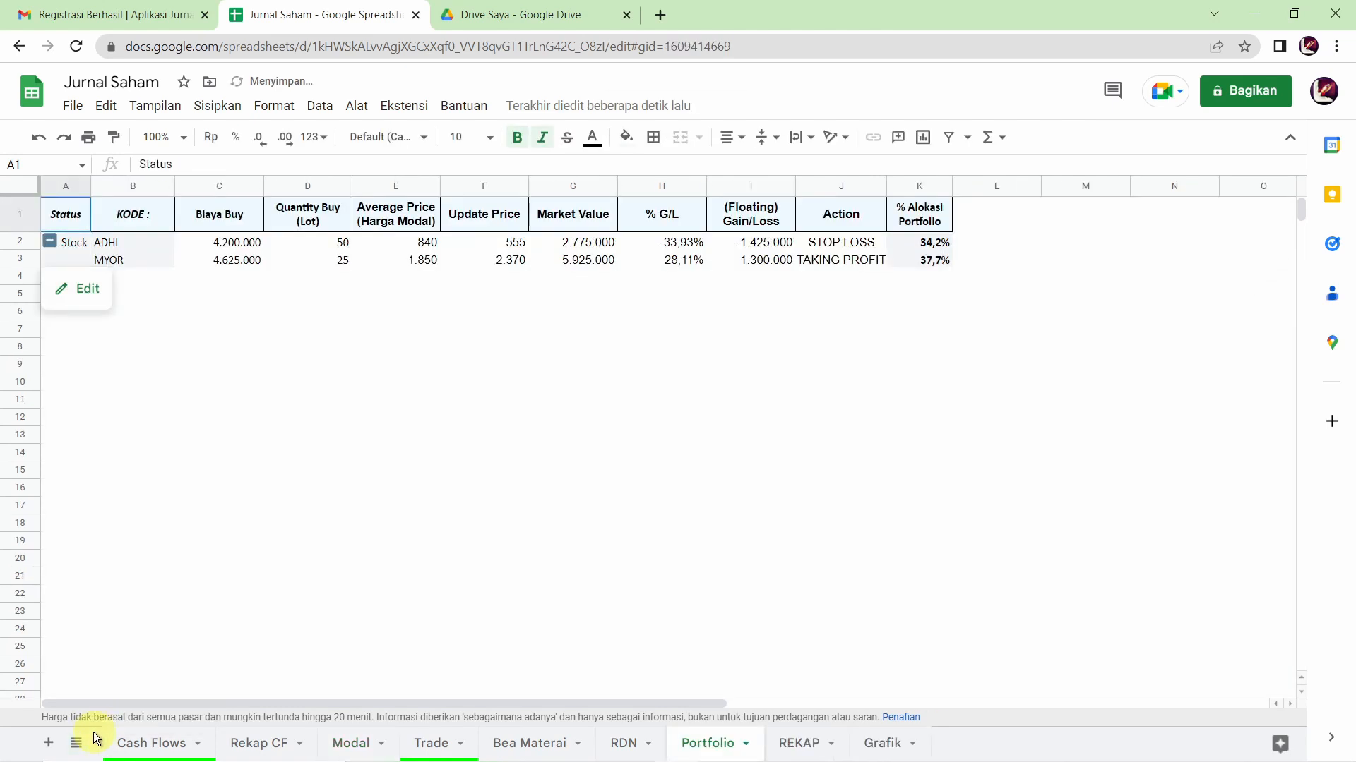
click(76, 744)
scroll(120, 678, down, 1)
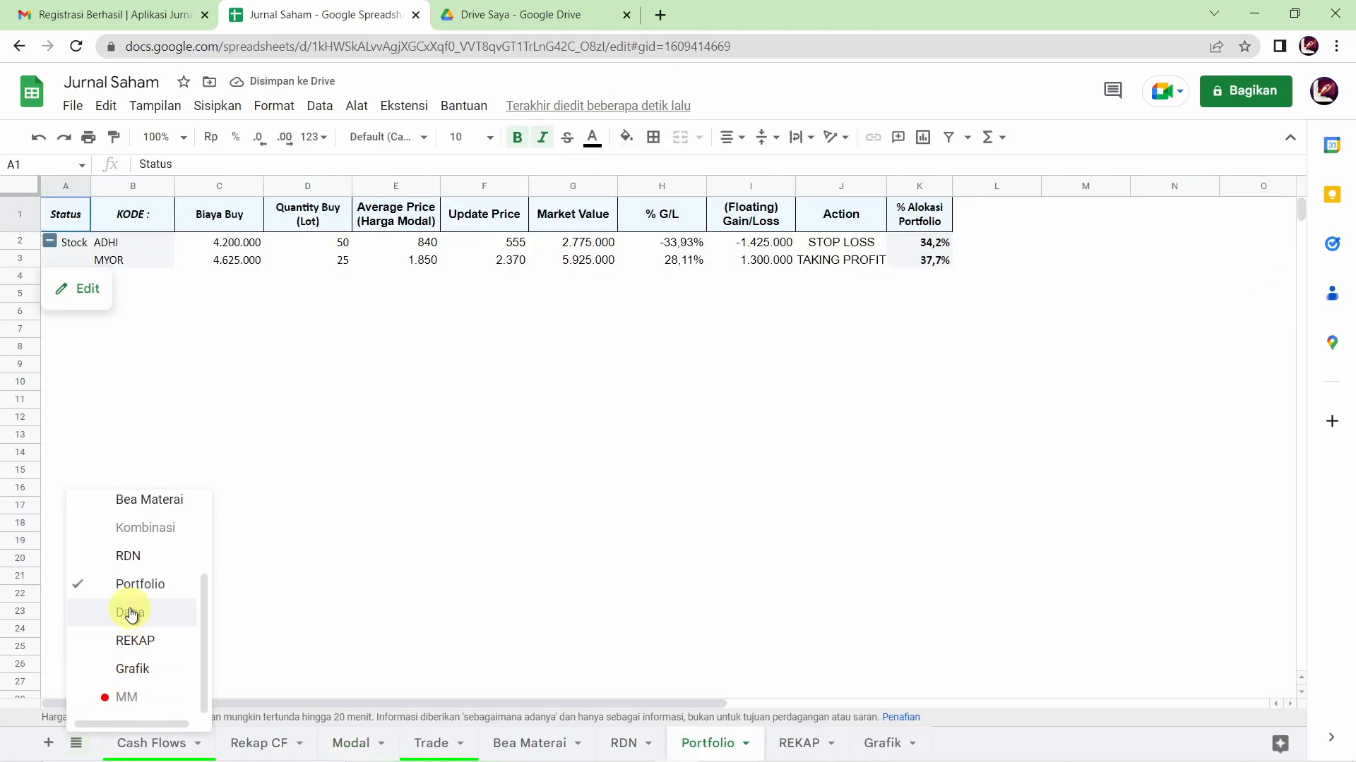
click(128, 613)
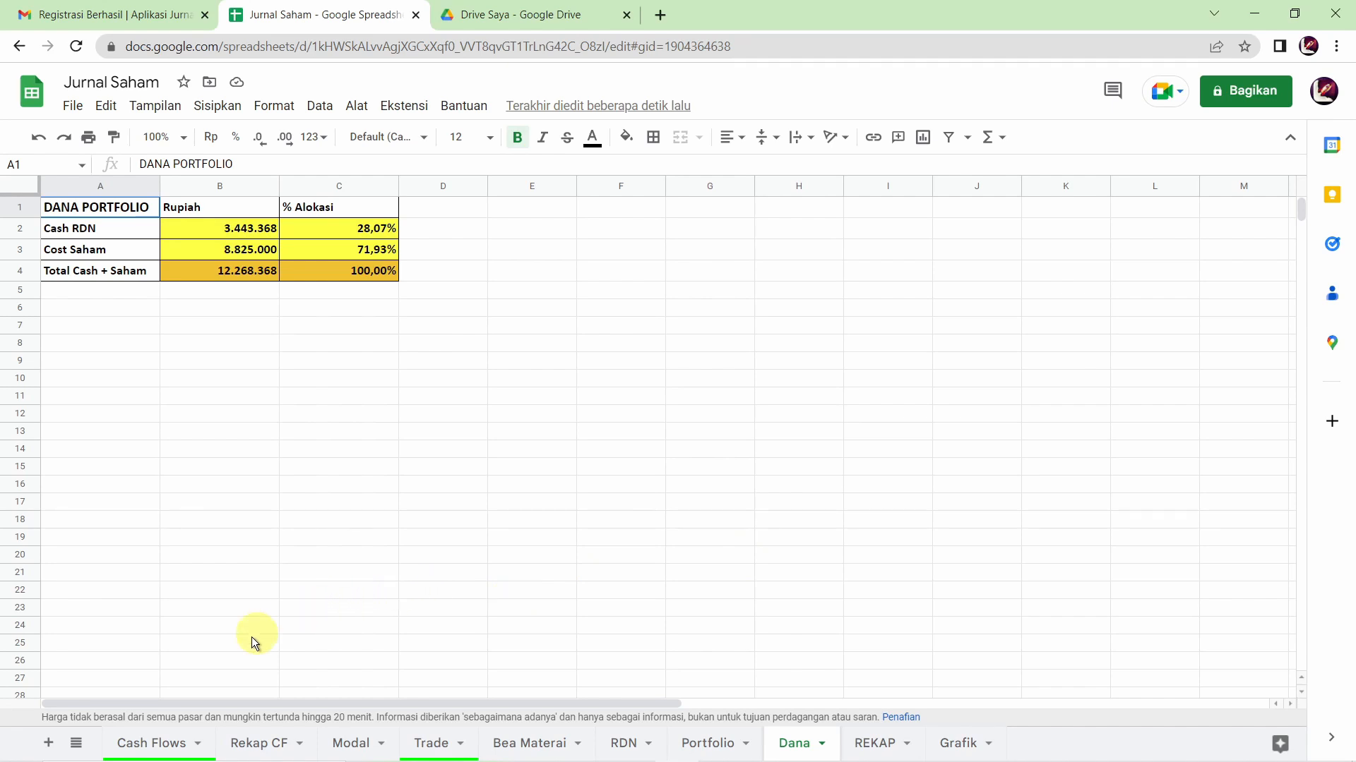
click(152, 743)
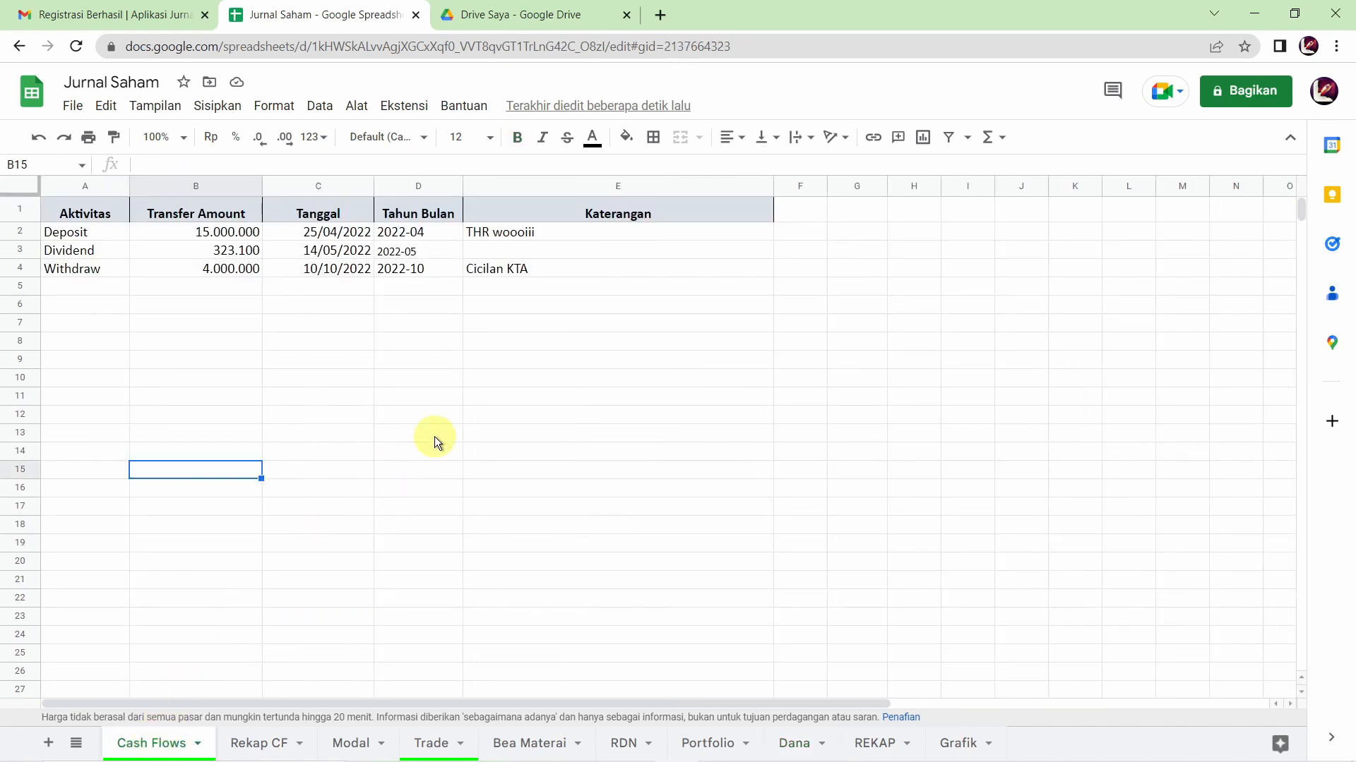
Search Google for "appsheet" in a new browser tab and open the Google AppSheet website
click(661, 15)
click(657, 333)
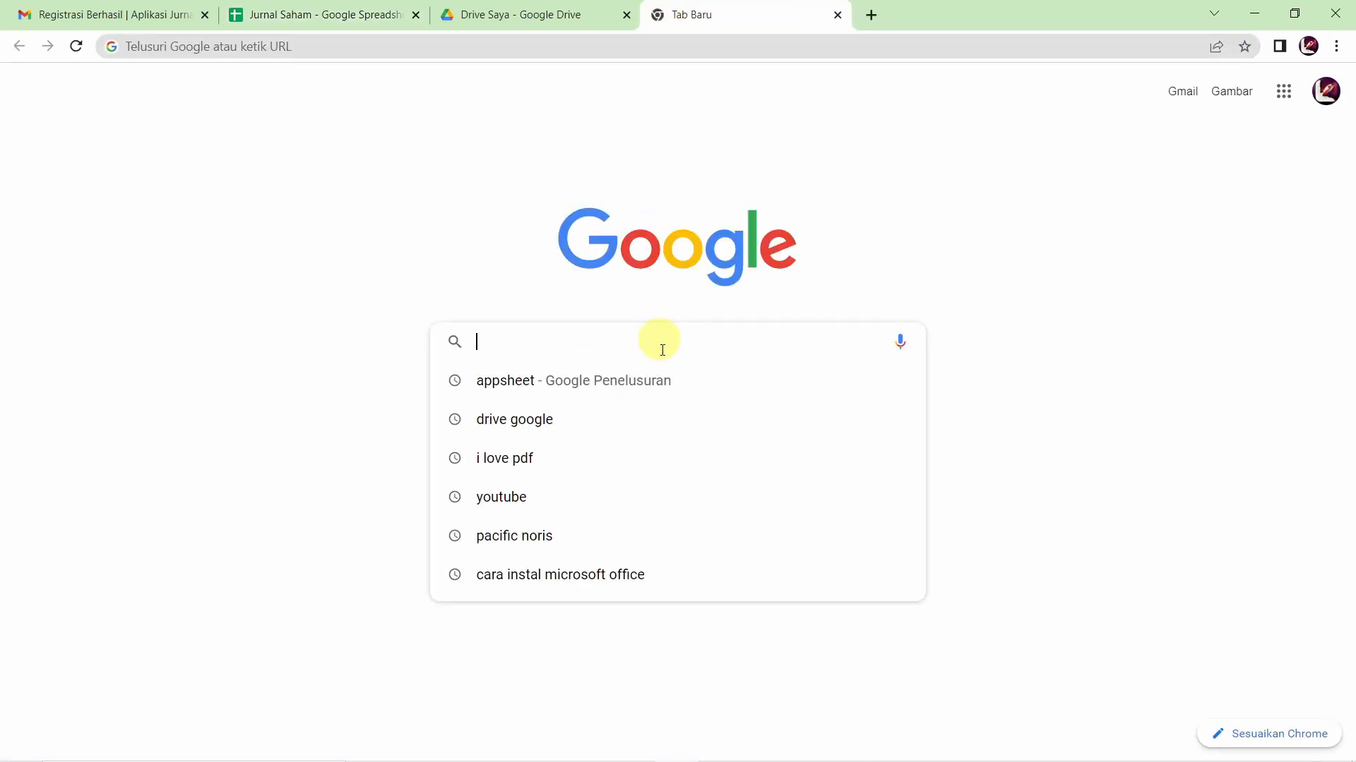
click(651, 382)
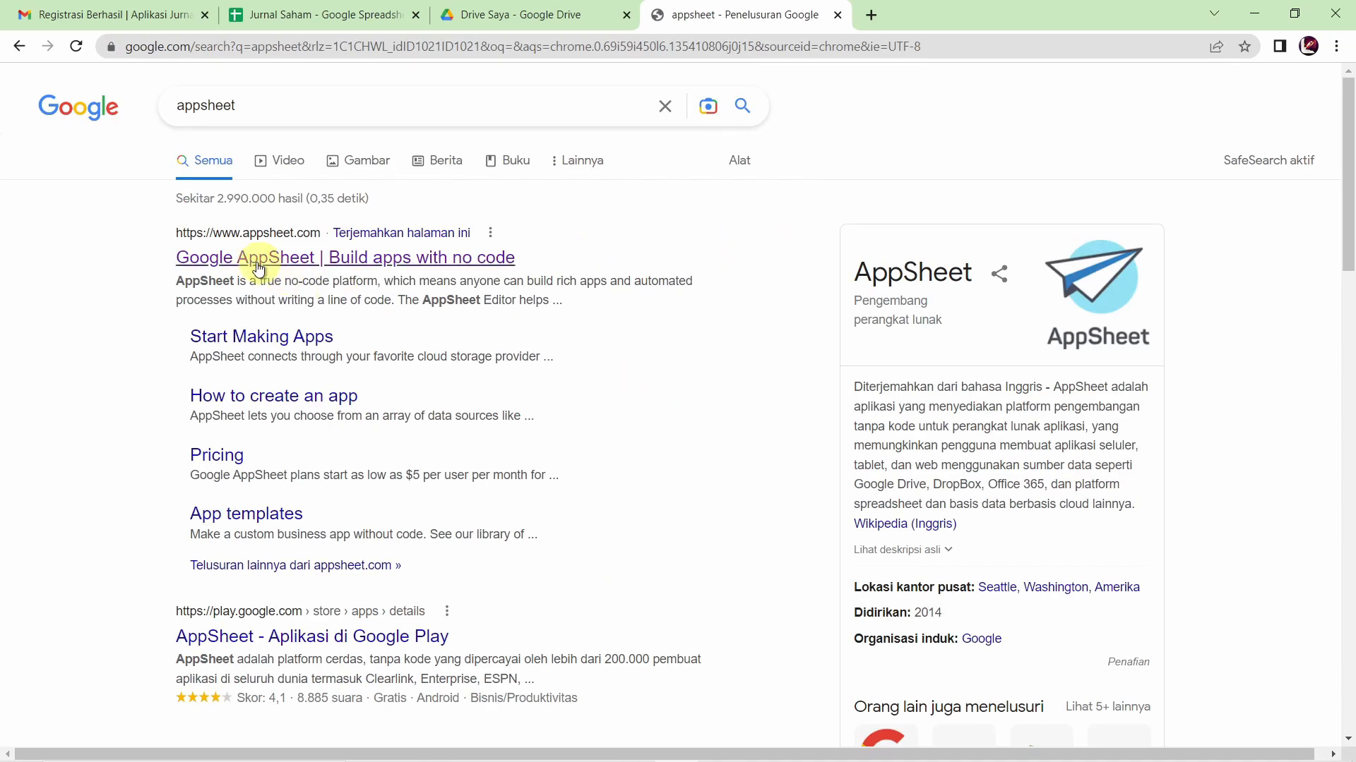
click(314, 247)
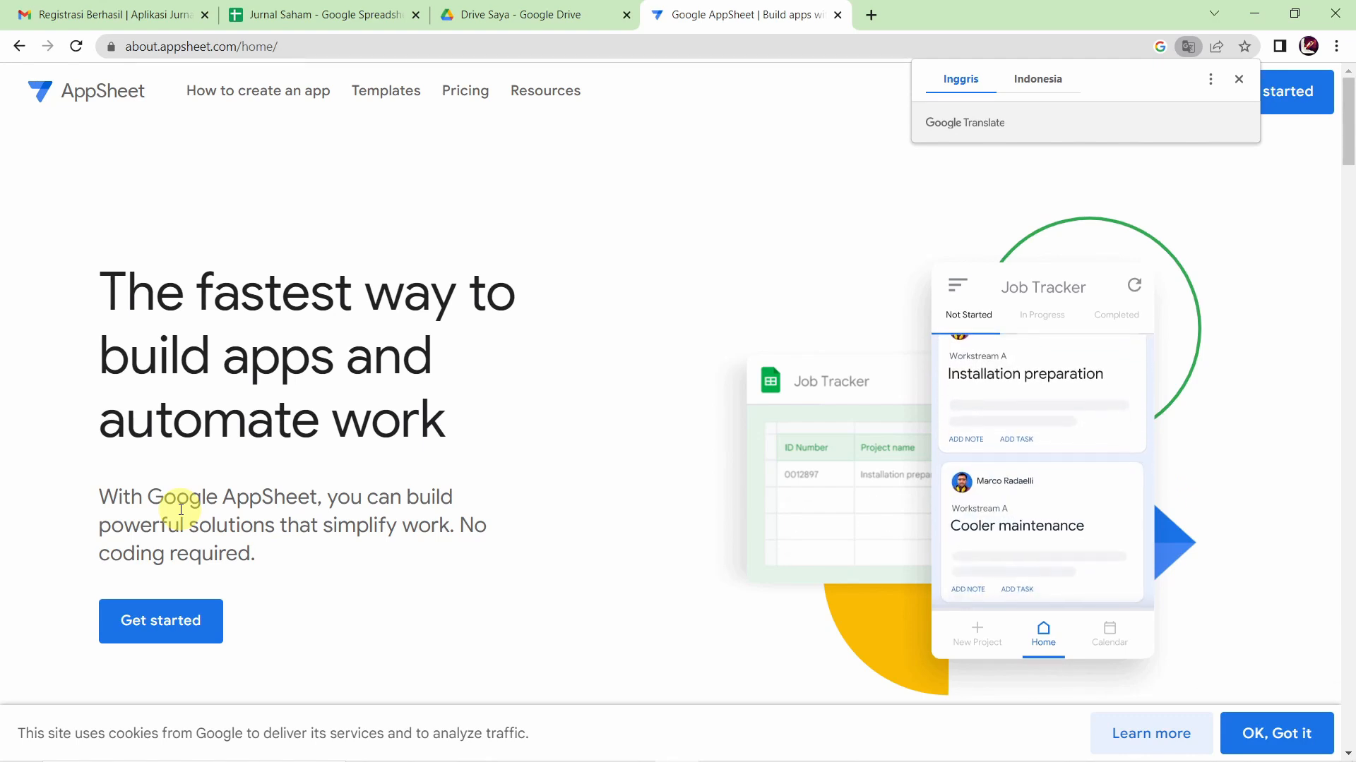
Set the browser never to translate the AppSheet site and look over its home page
click(1209, 78)
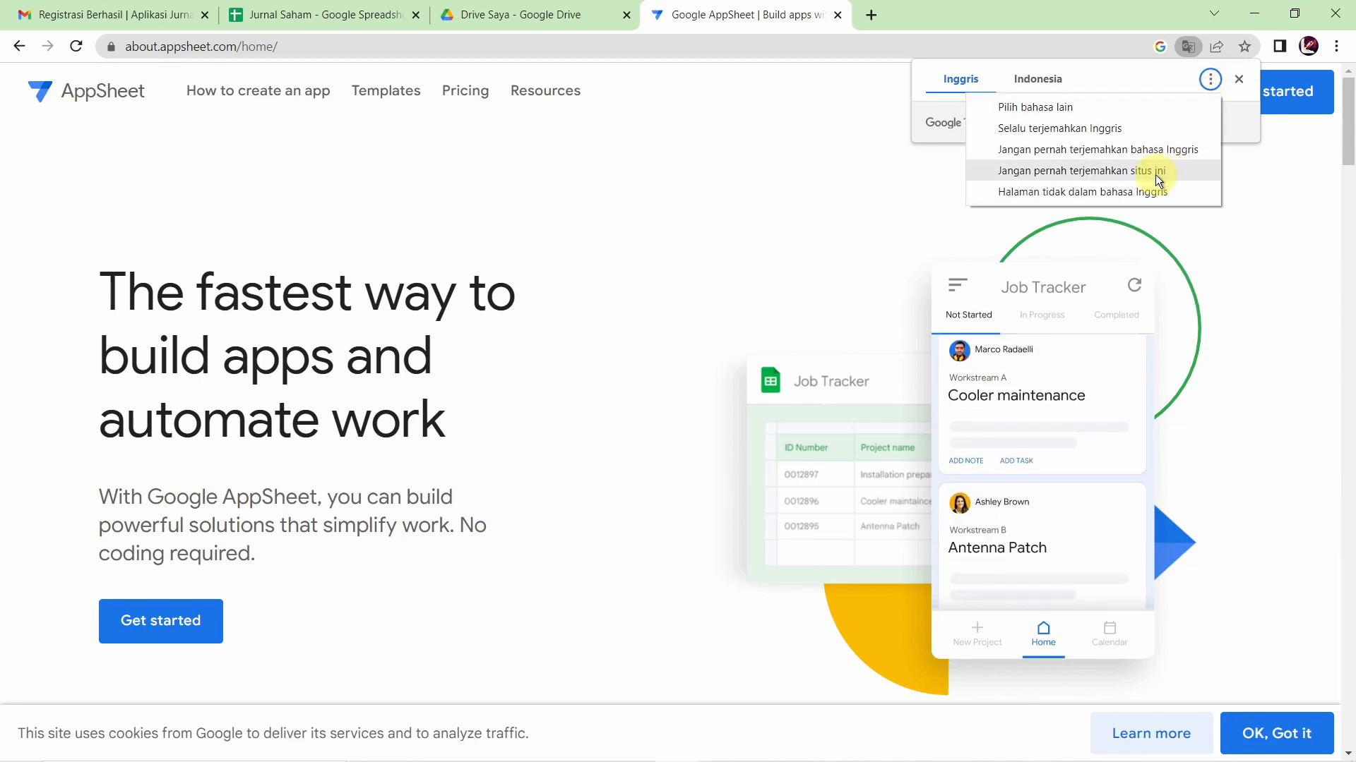
click(1134, 172)
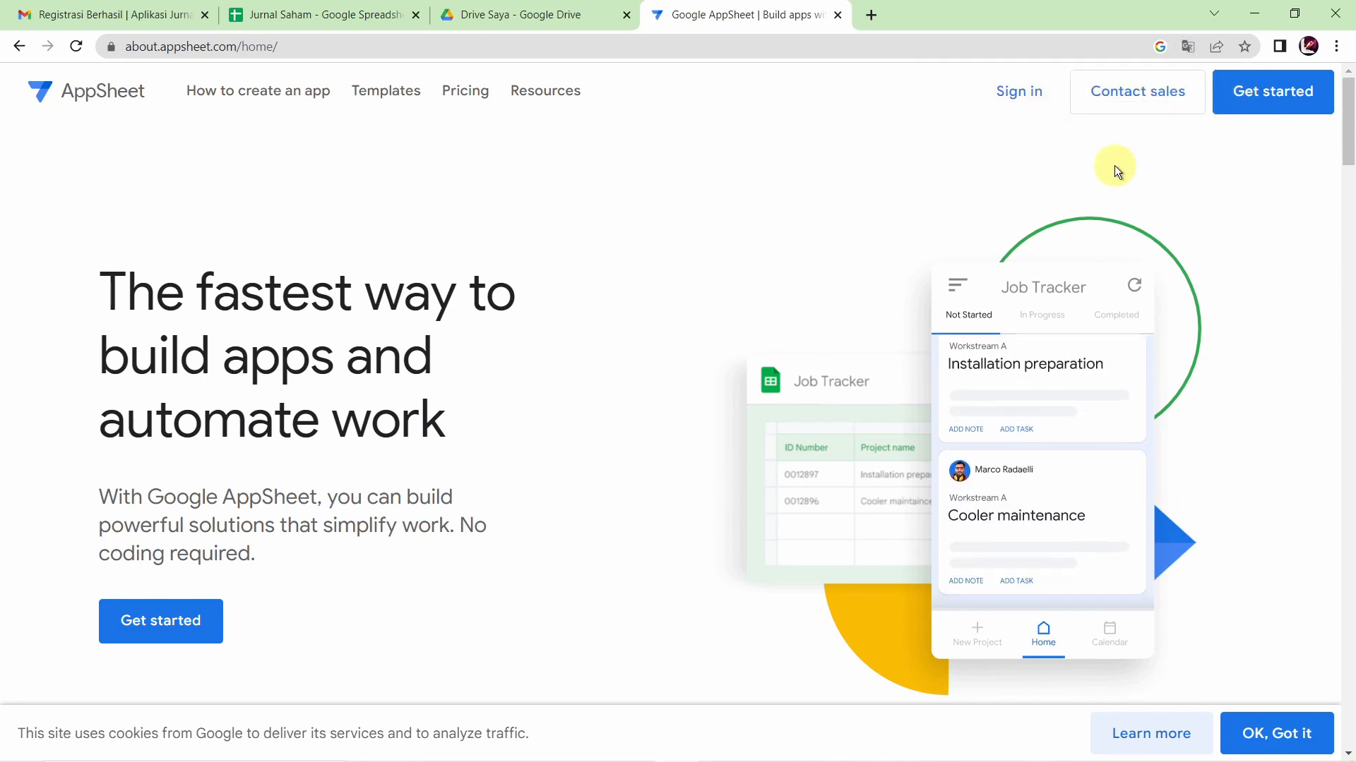
scroll(743, 233, down, 6)
scroll(743, 233, down, 9)
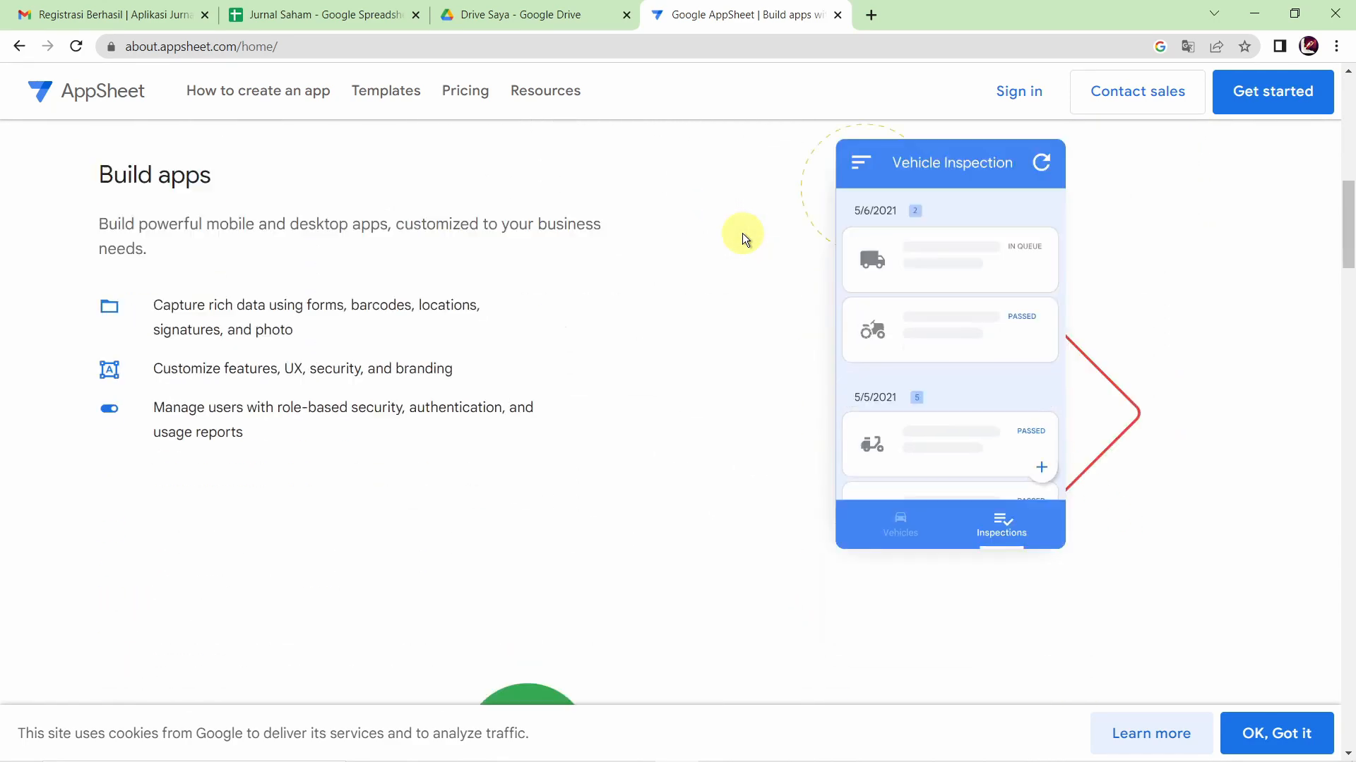
scroll(743, 233, up, 14)
scroll(742, 232, up, 2)
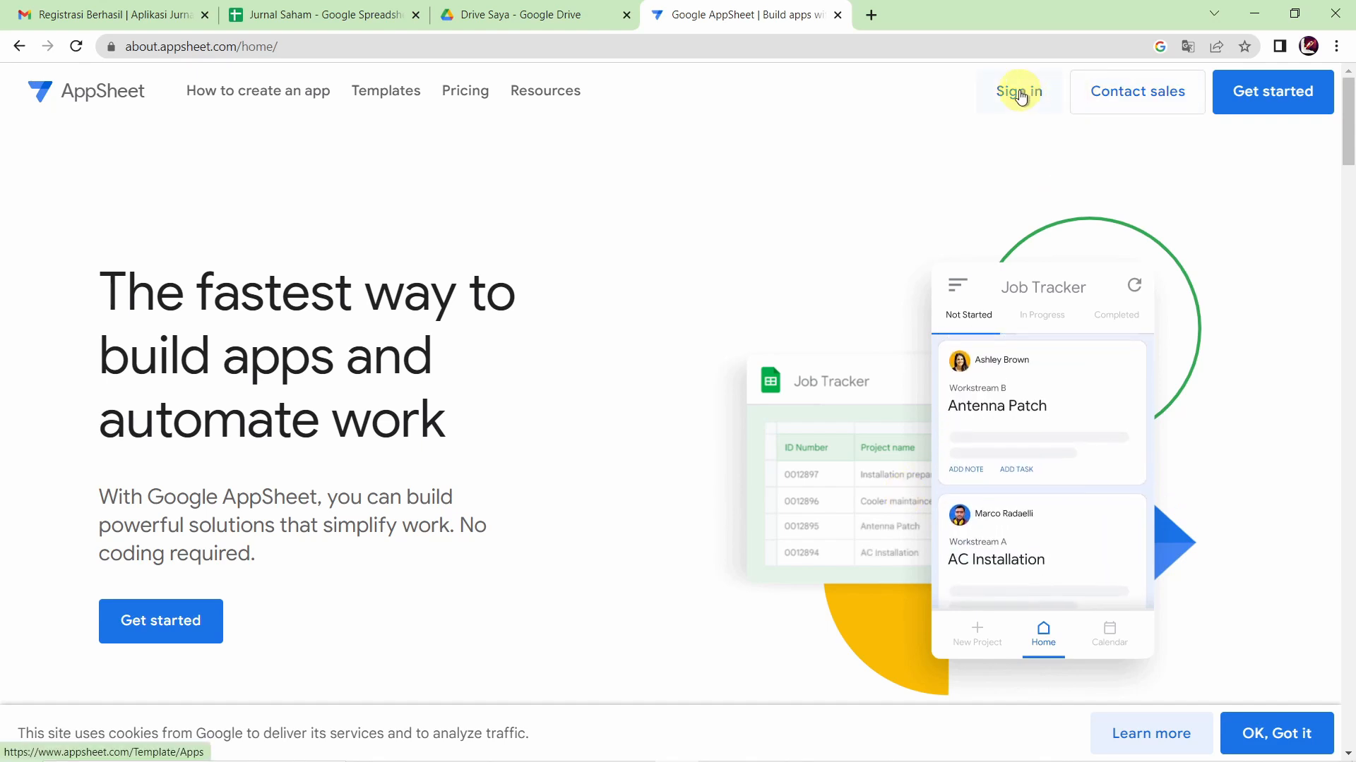
Start signing in to AppSheet with Google and check which account is used in the Drive holding Jurnal Saham
click(1284, 94)
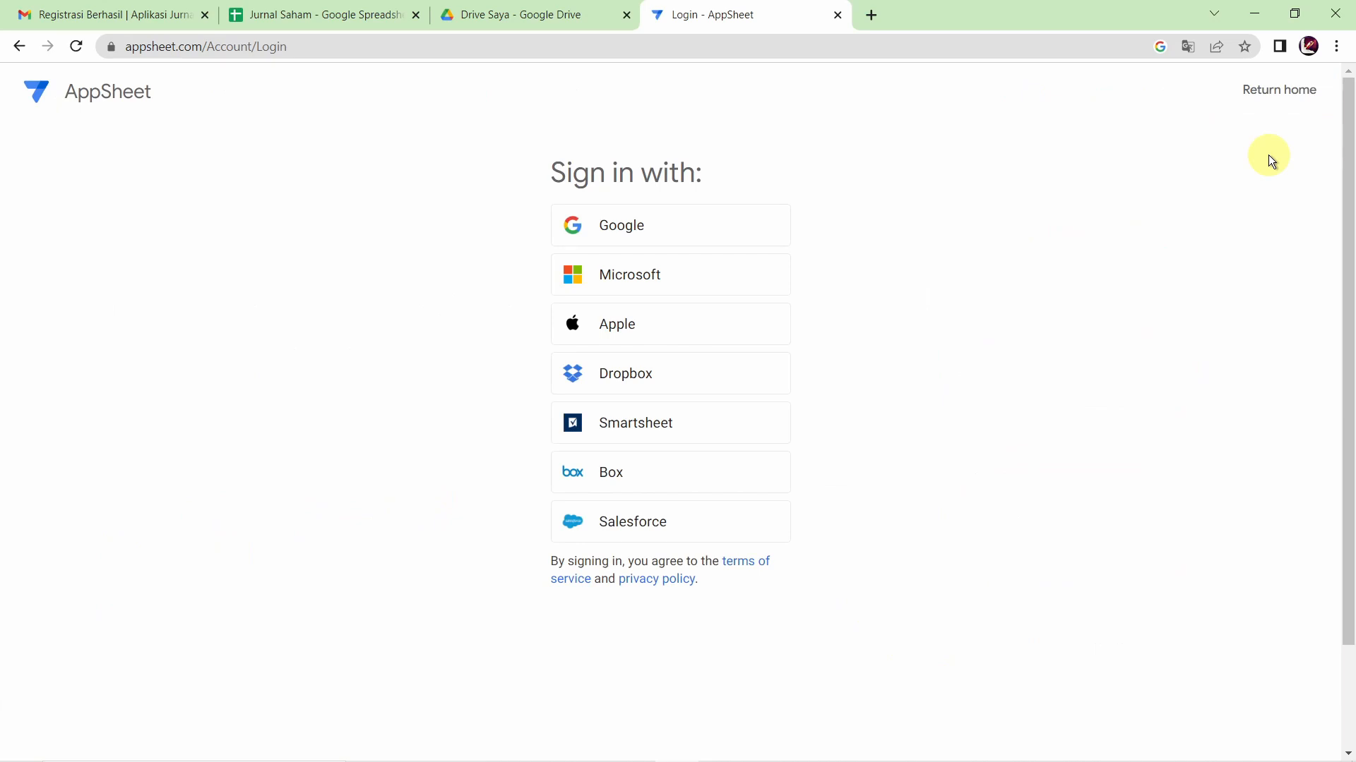
click(706, 233)
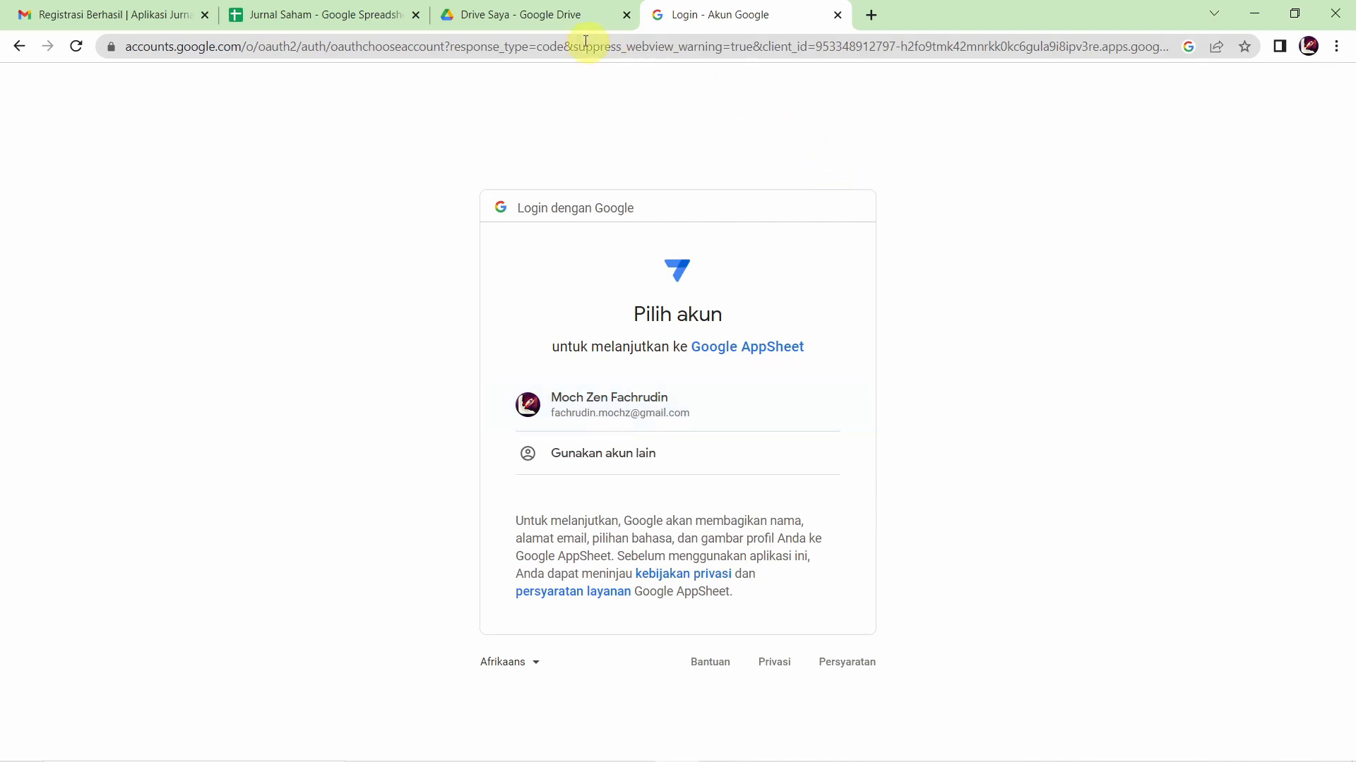
click(540, 14)
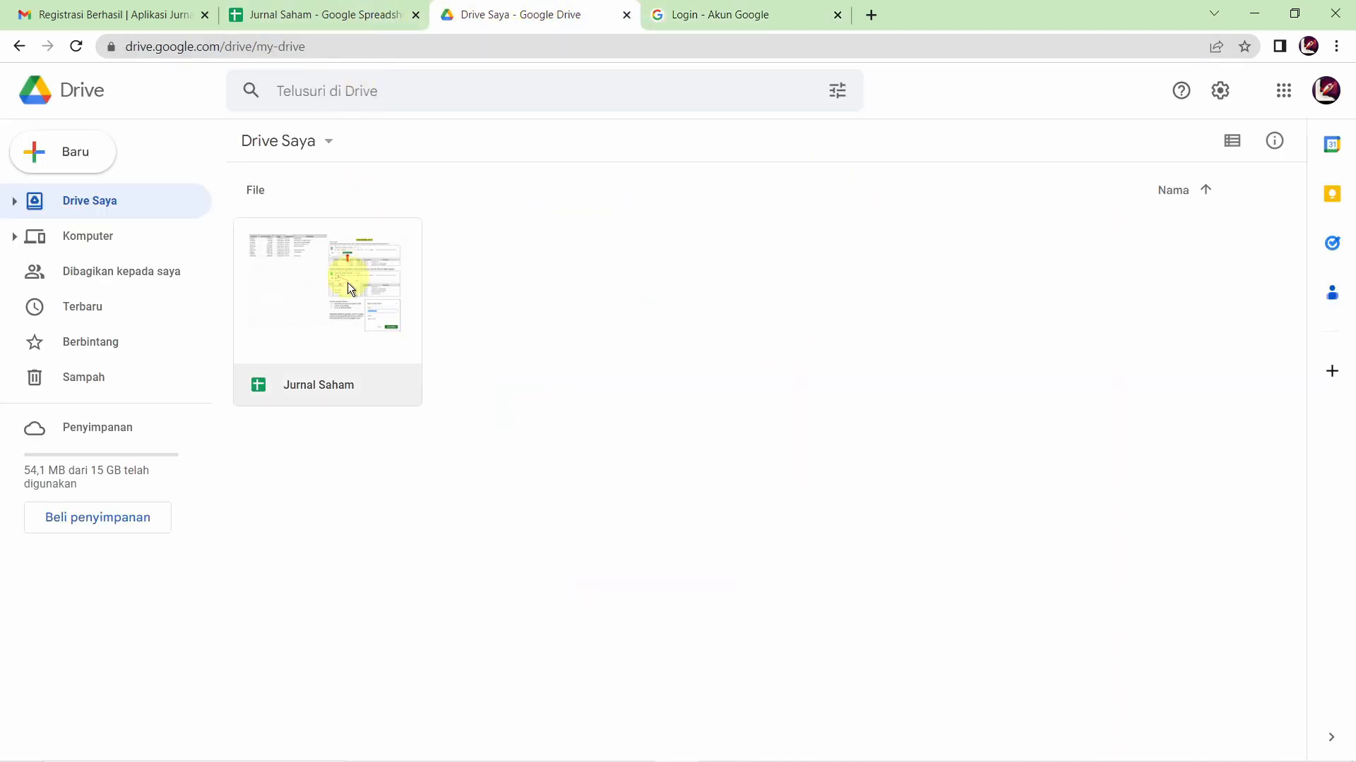
click(1326, 90)
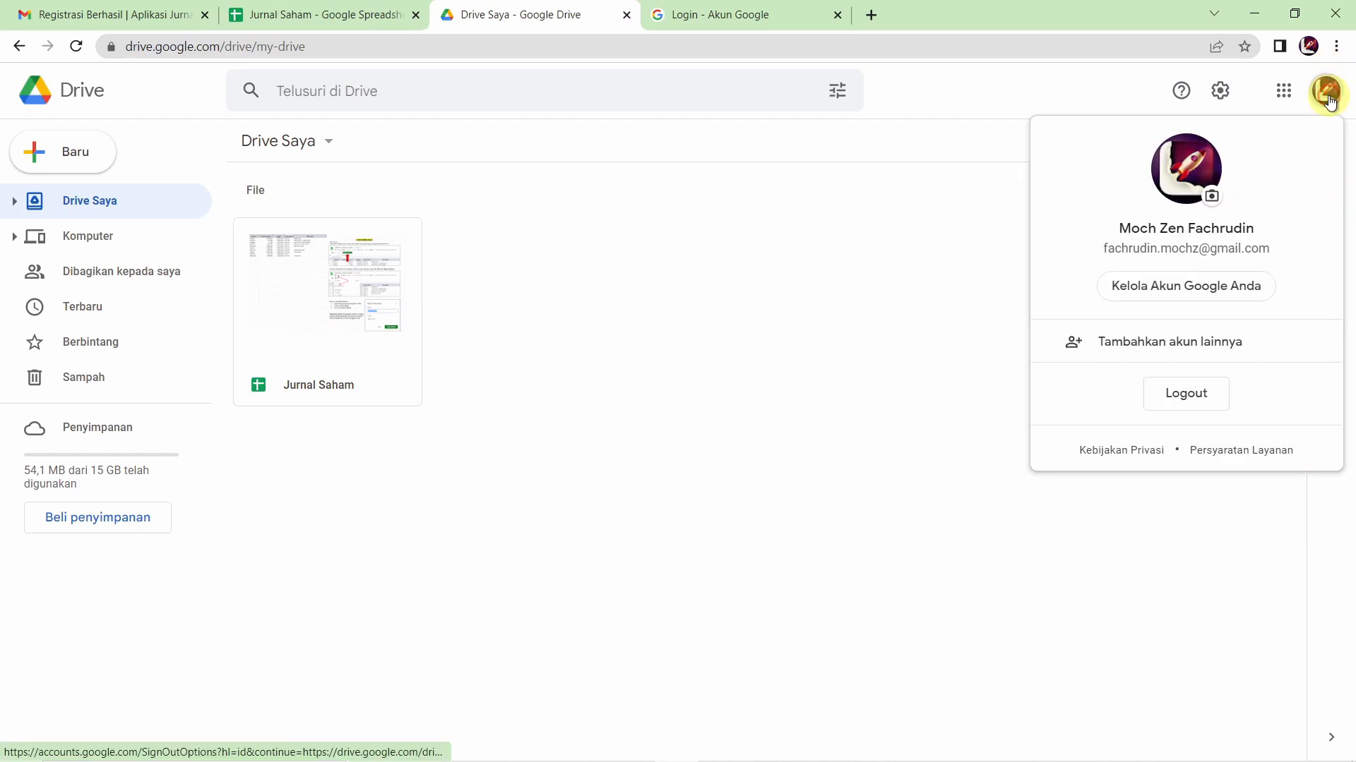
Choose the same Google account for the AppSheet login and allow access to its Drive files and spreadsheets
click(794, 15)
click(641, 402)
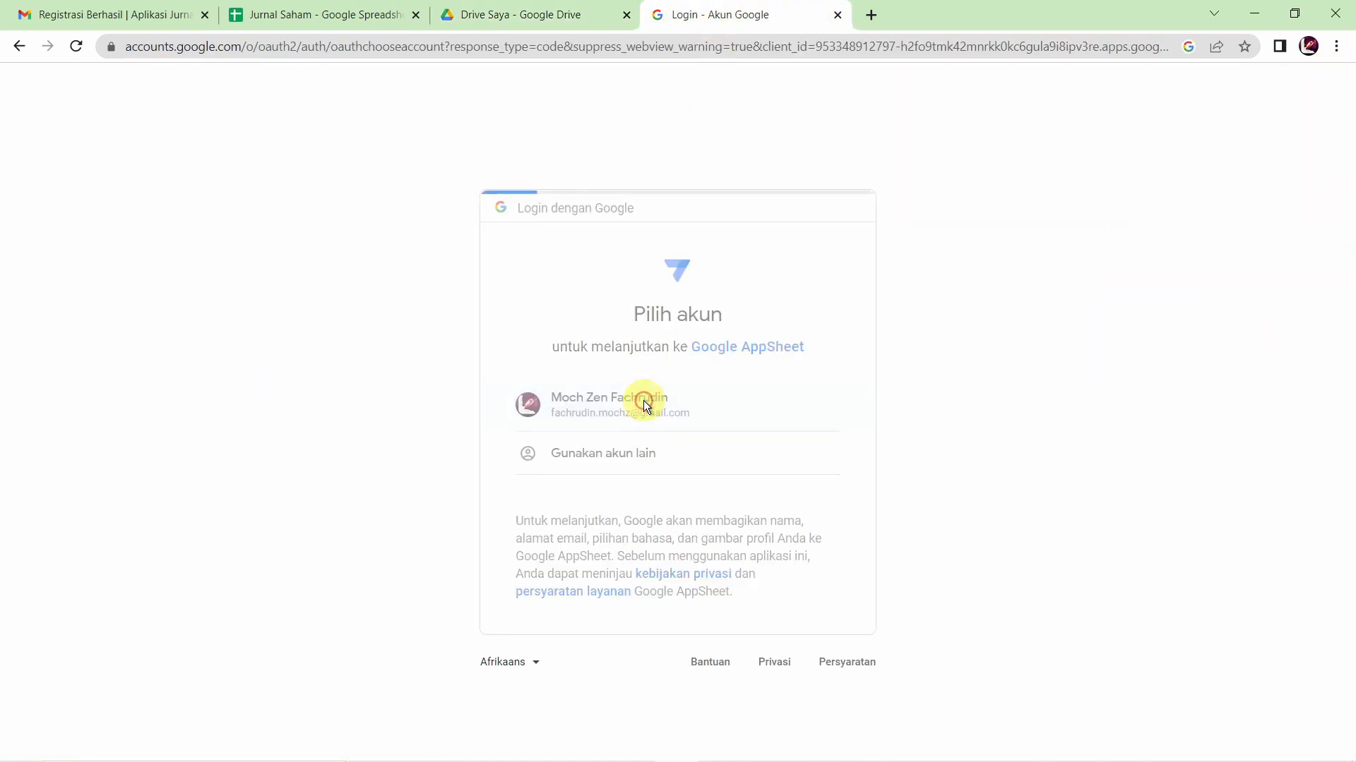
scroll(730, 485, down, 2)
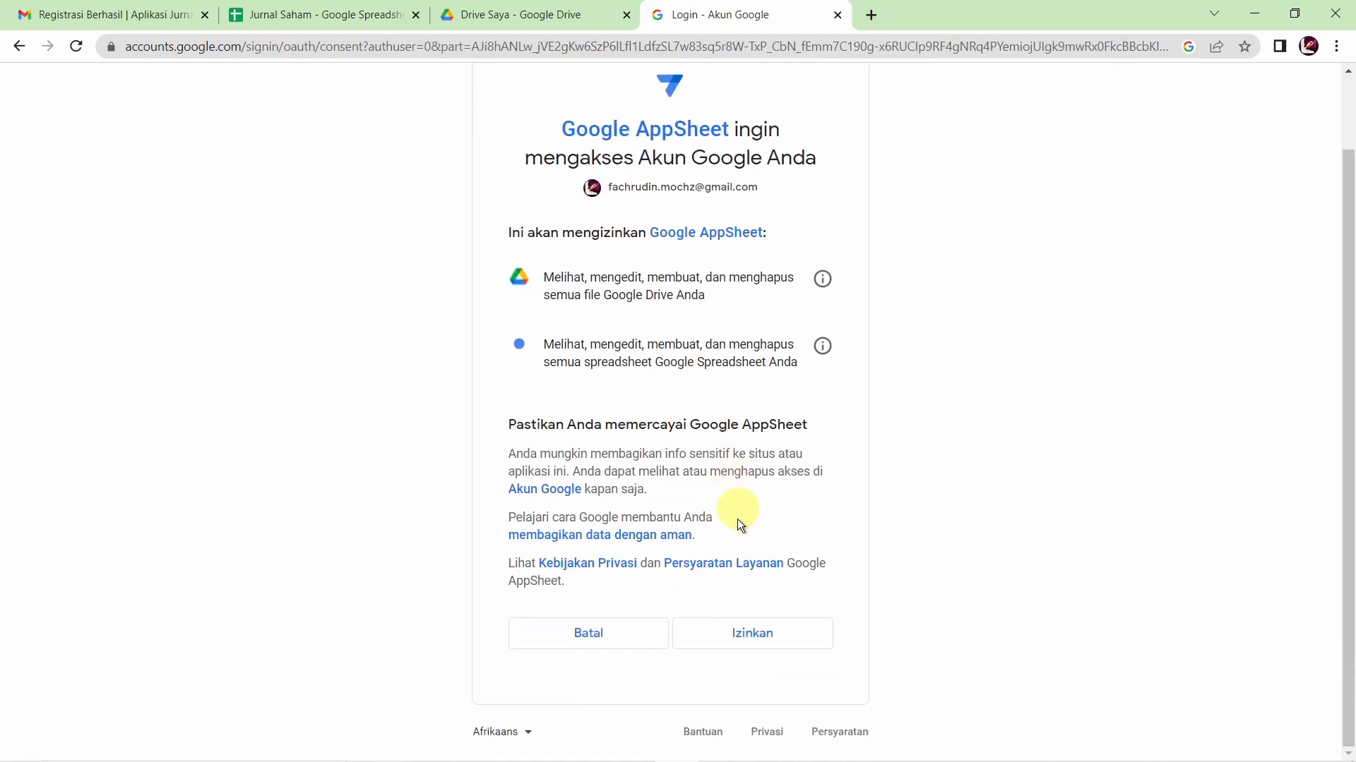
click(766, 635)
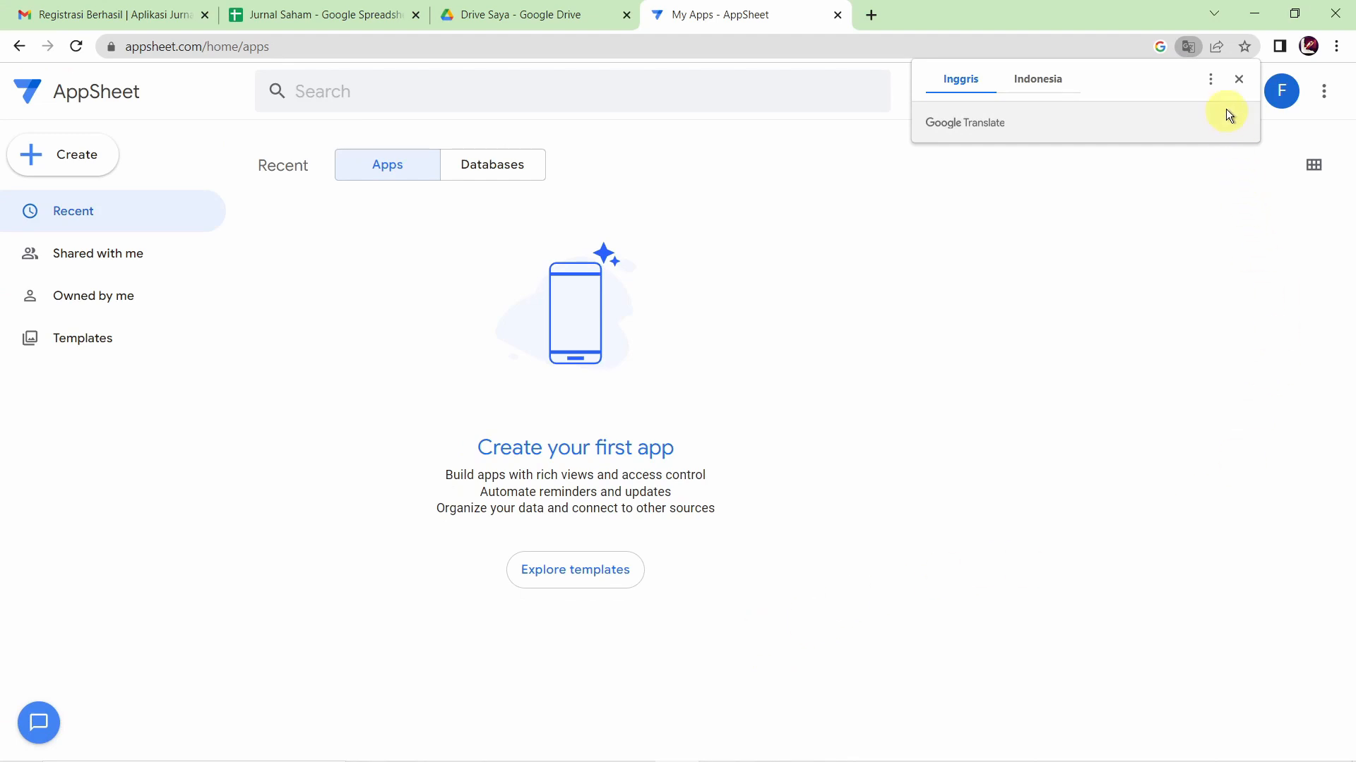
Set the browser never to translate the My Apps site and look over the account menu and the Databases list
click(1210, 81)
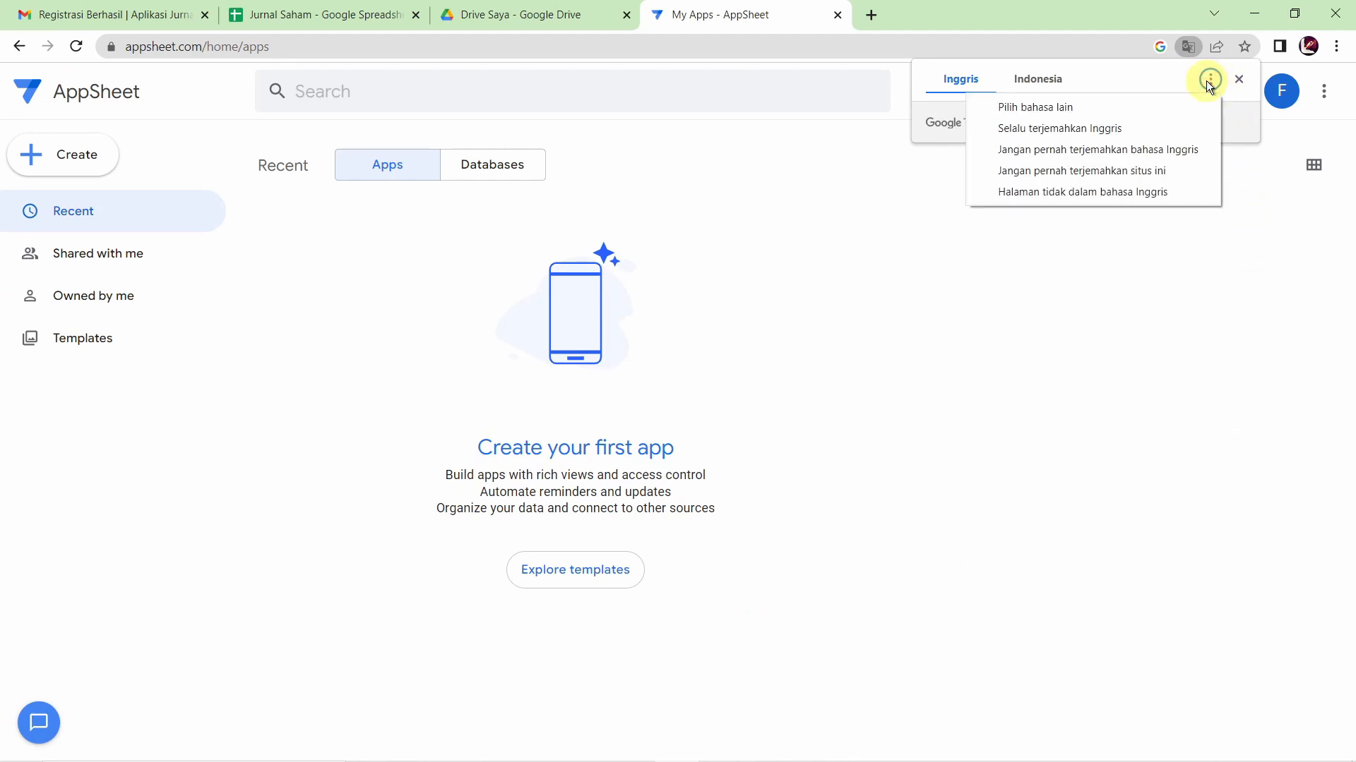
click(1094, 172)
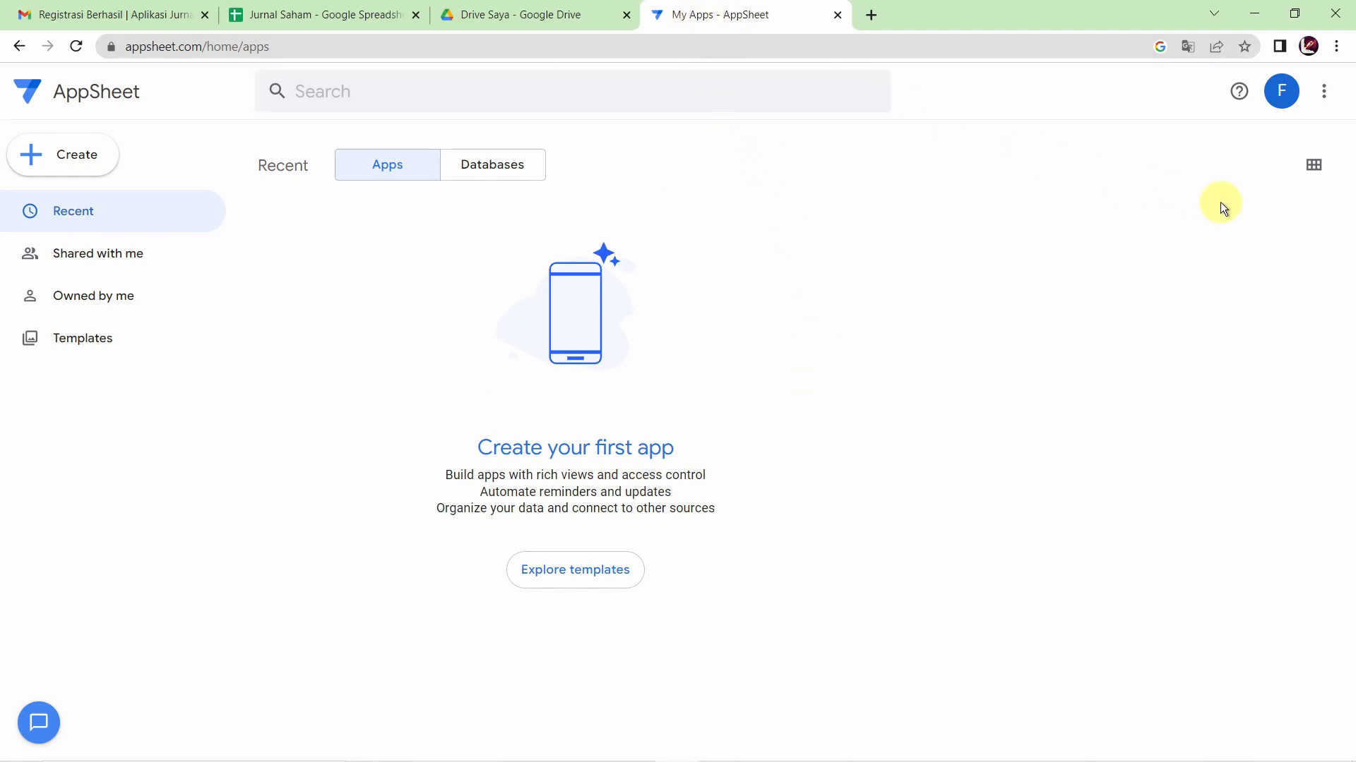
click(1280, 99)
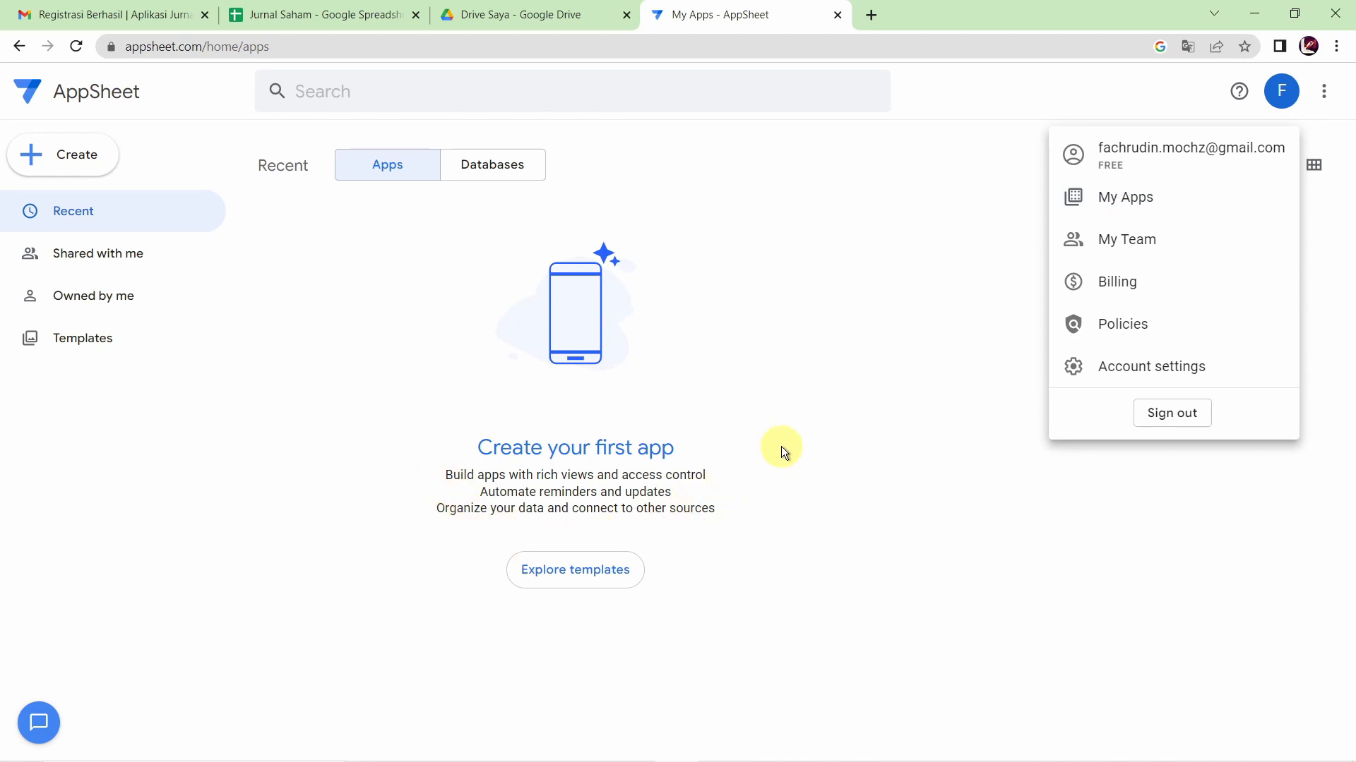
click(505, 167)
click(505, 167)
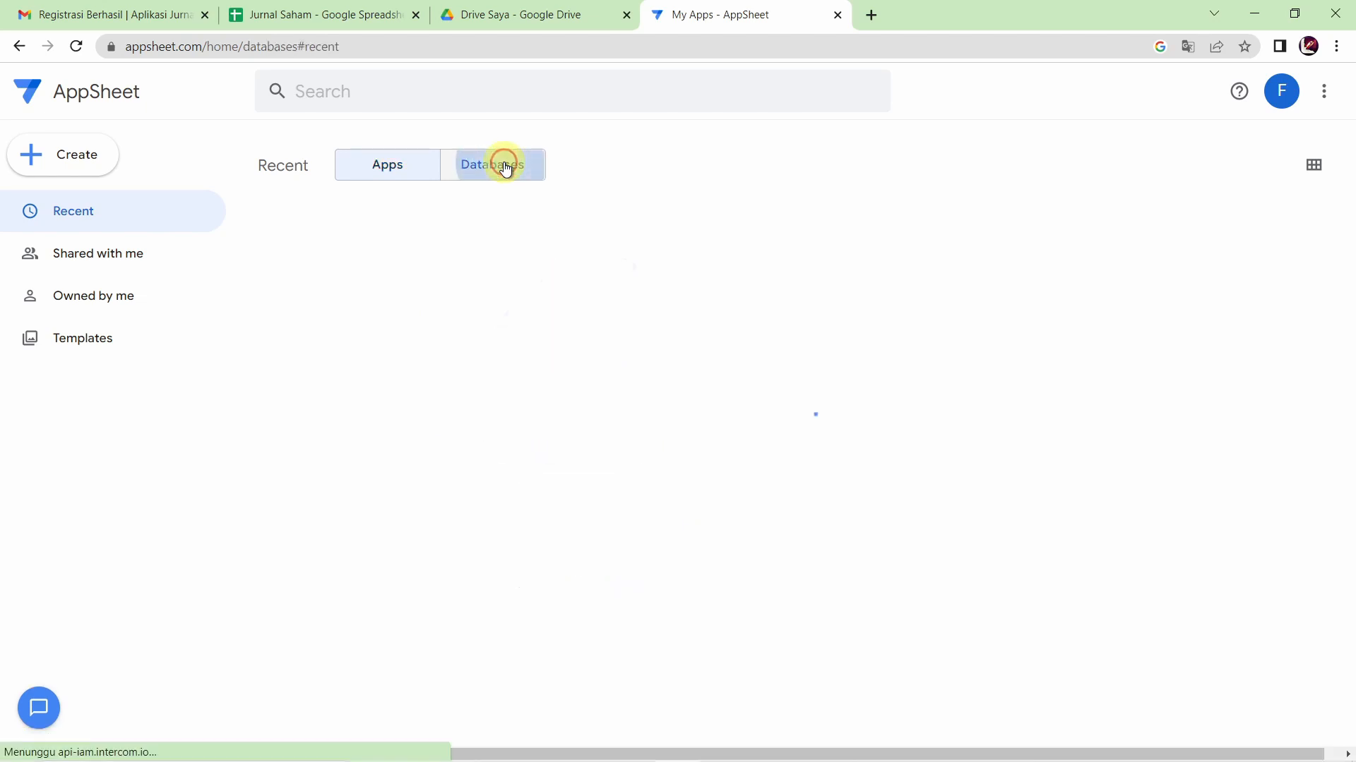
click(385, 161)
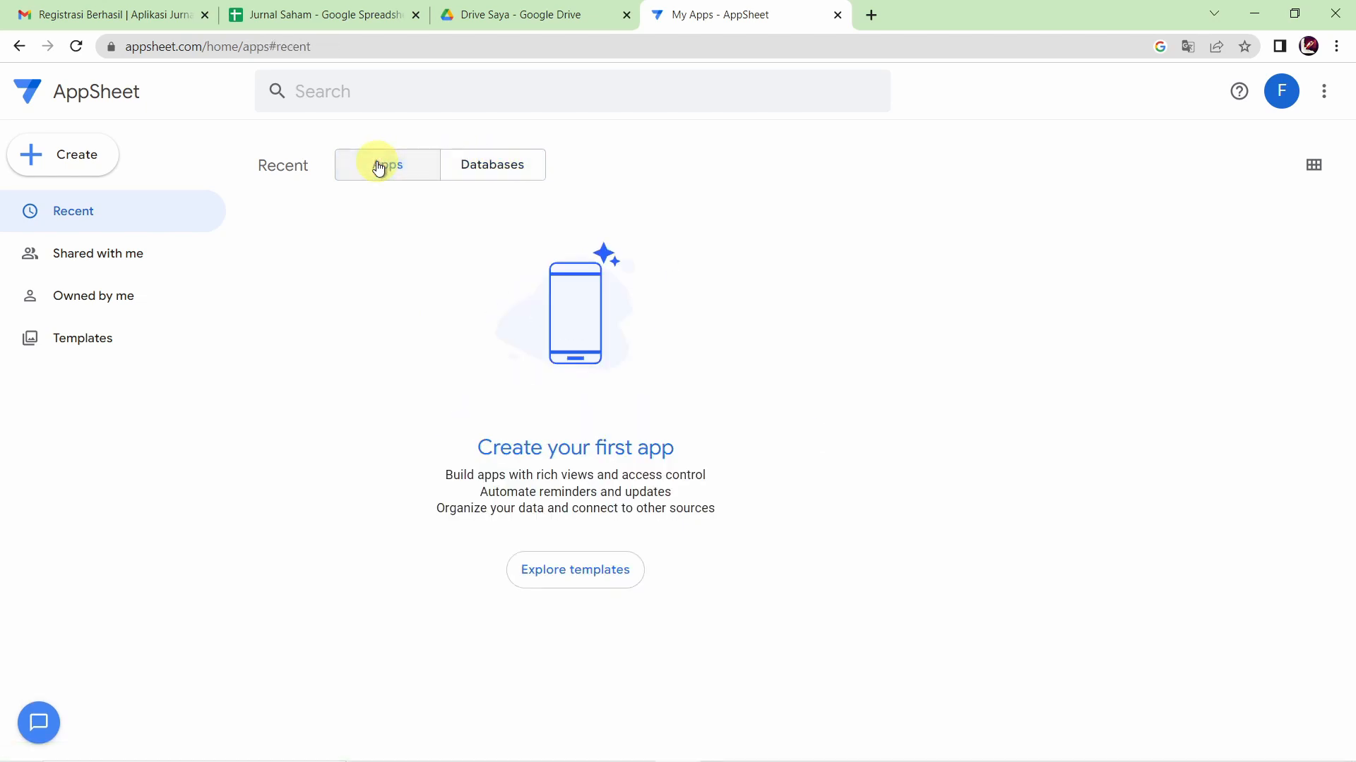
Start a new app from existing data, named "My Jurnal" in the Inventory Management category
click(63, 158)
mouse_move(88, 215)
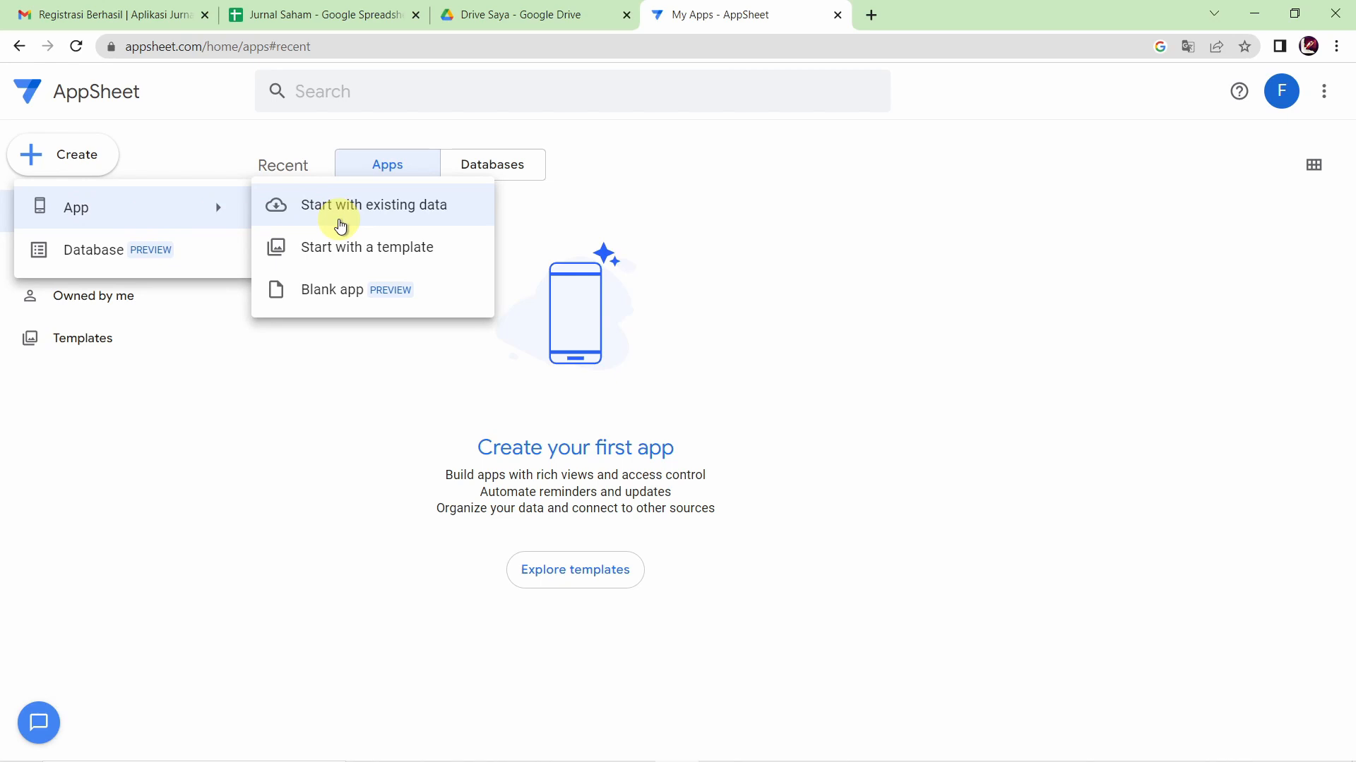
click(341, 225)
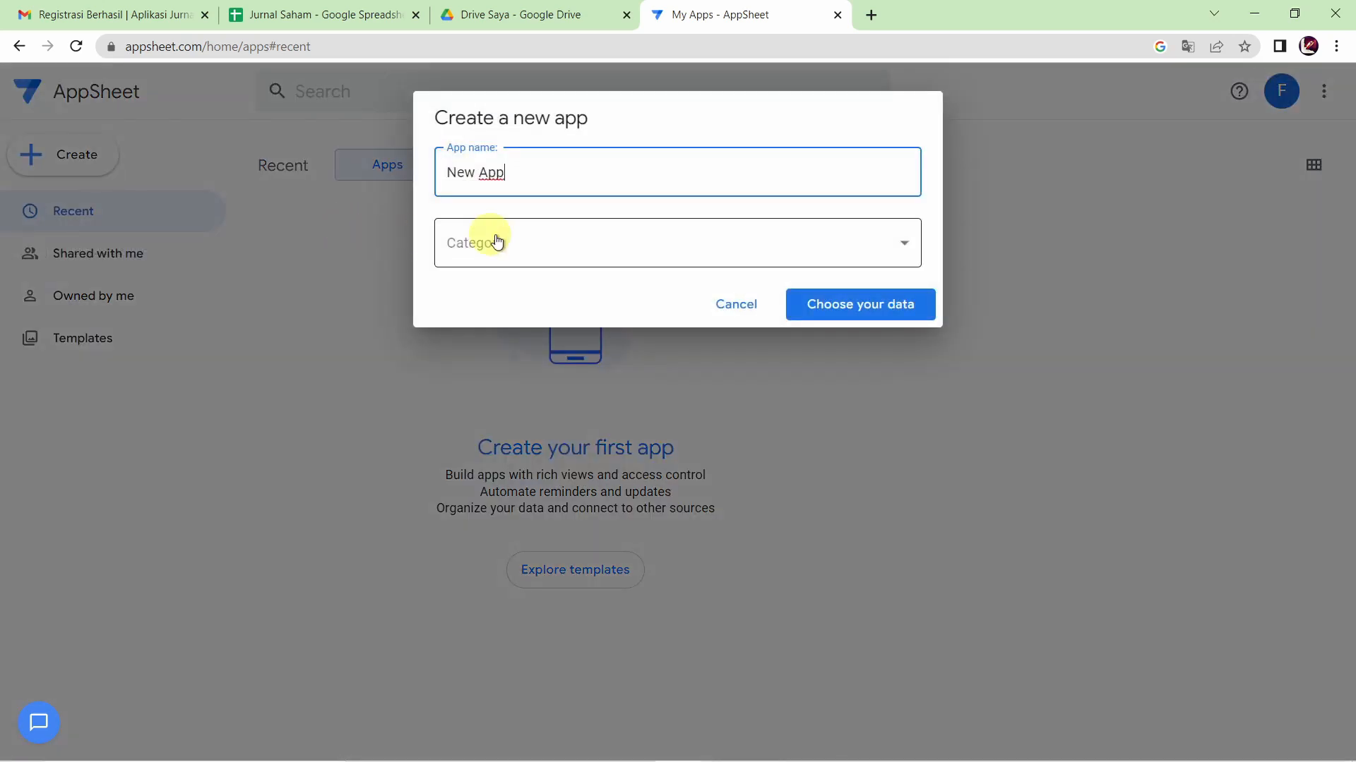
drag(741, 172, 412, 178)
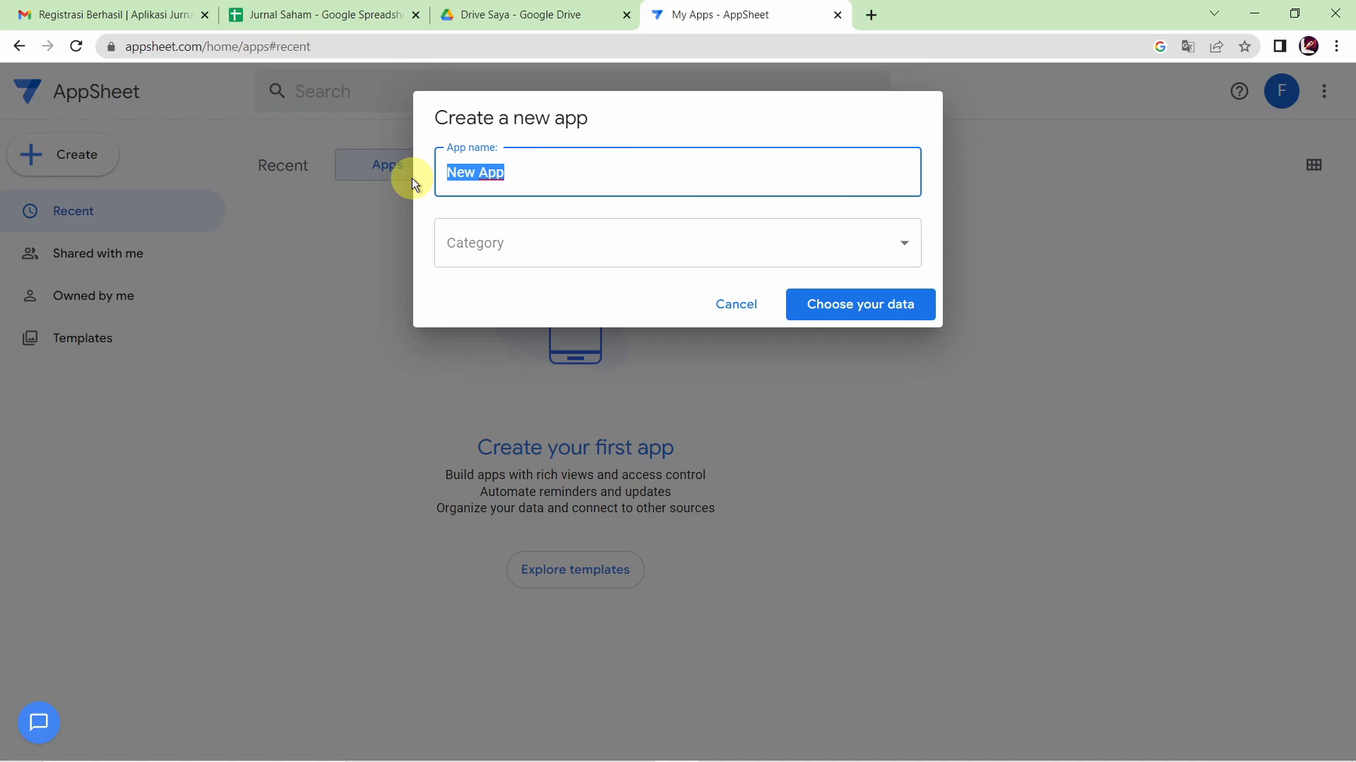
text(My Jurnal)
click(529, 243)
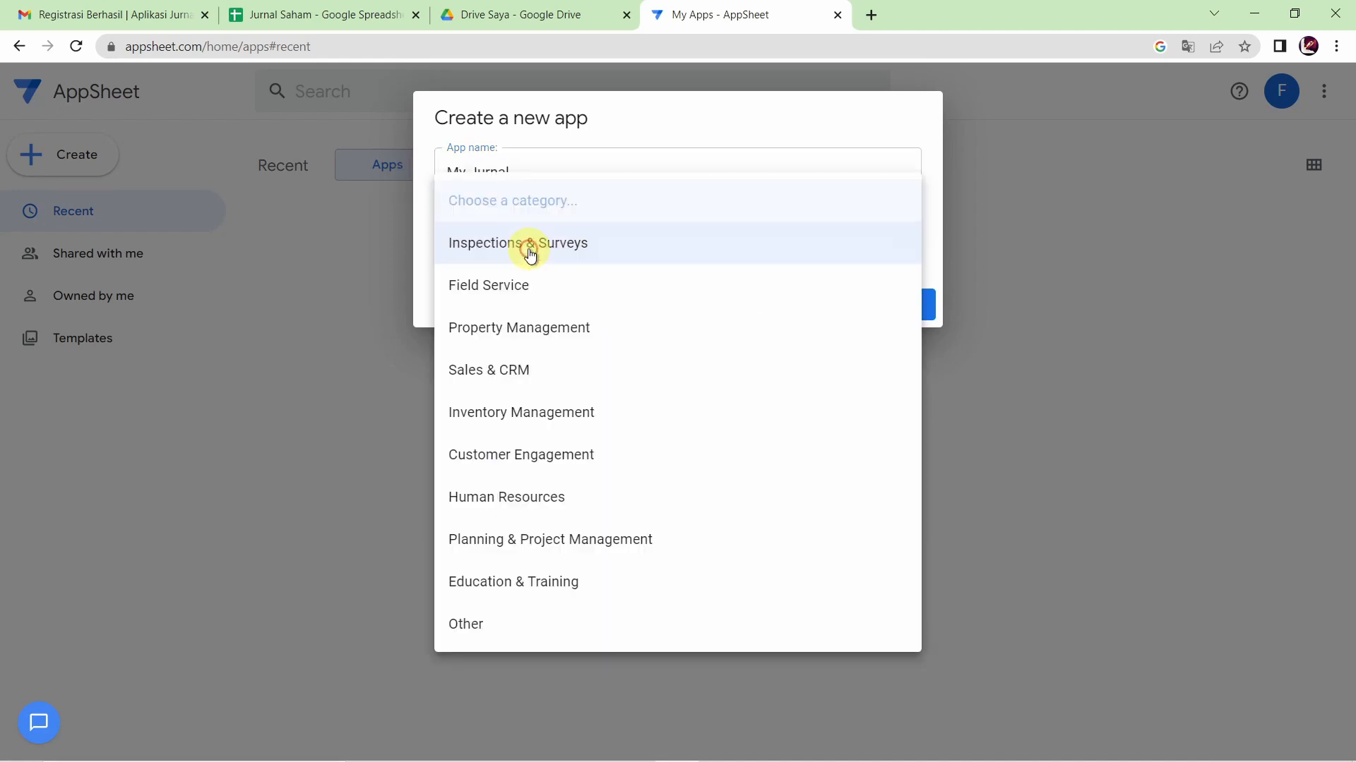
click(563, 415)
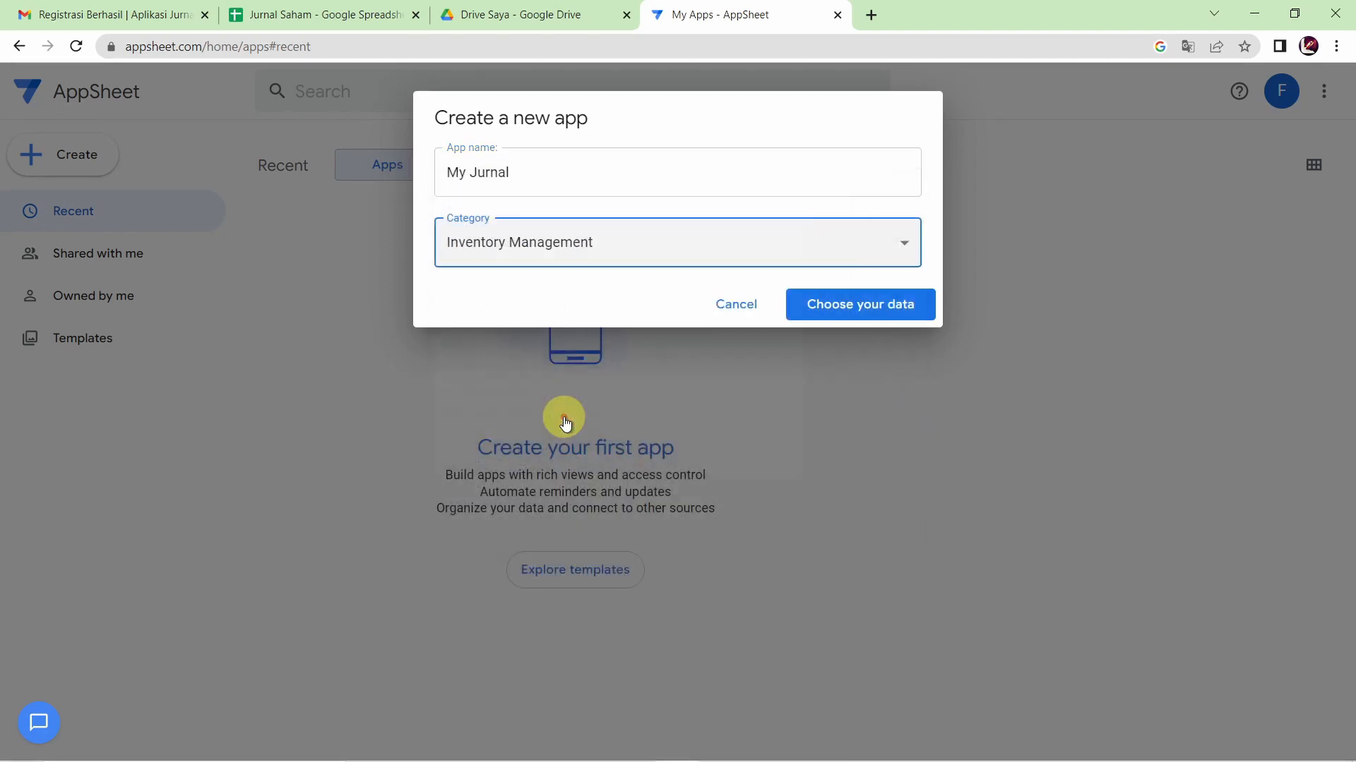
Use the Jurnal Saham file from Google Sheets as the app's data source and proceed to customize the created app
click(907, 310)
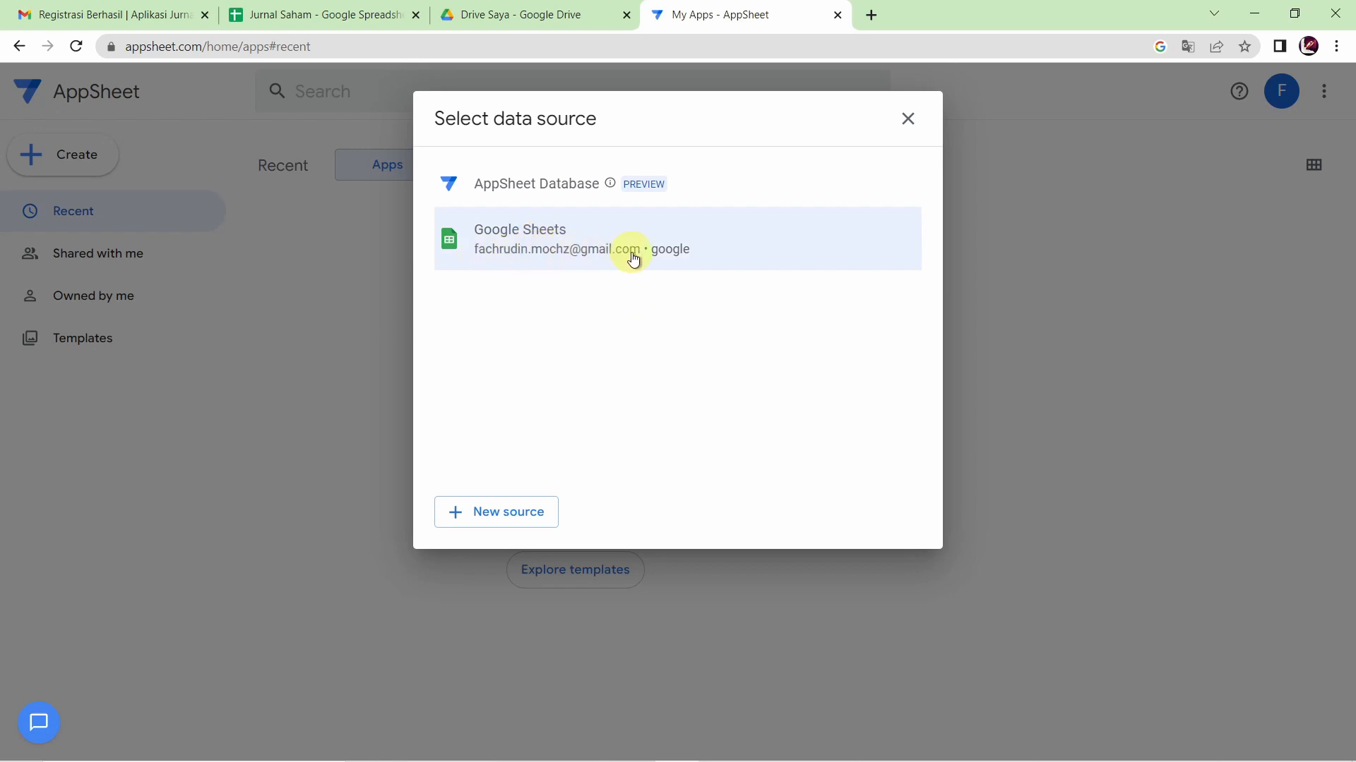
click(473, 258)
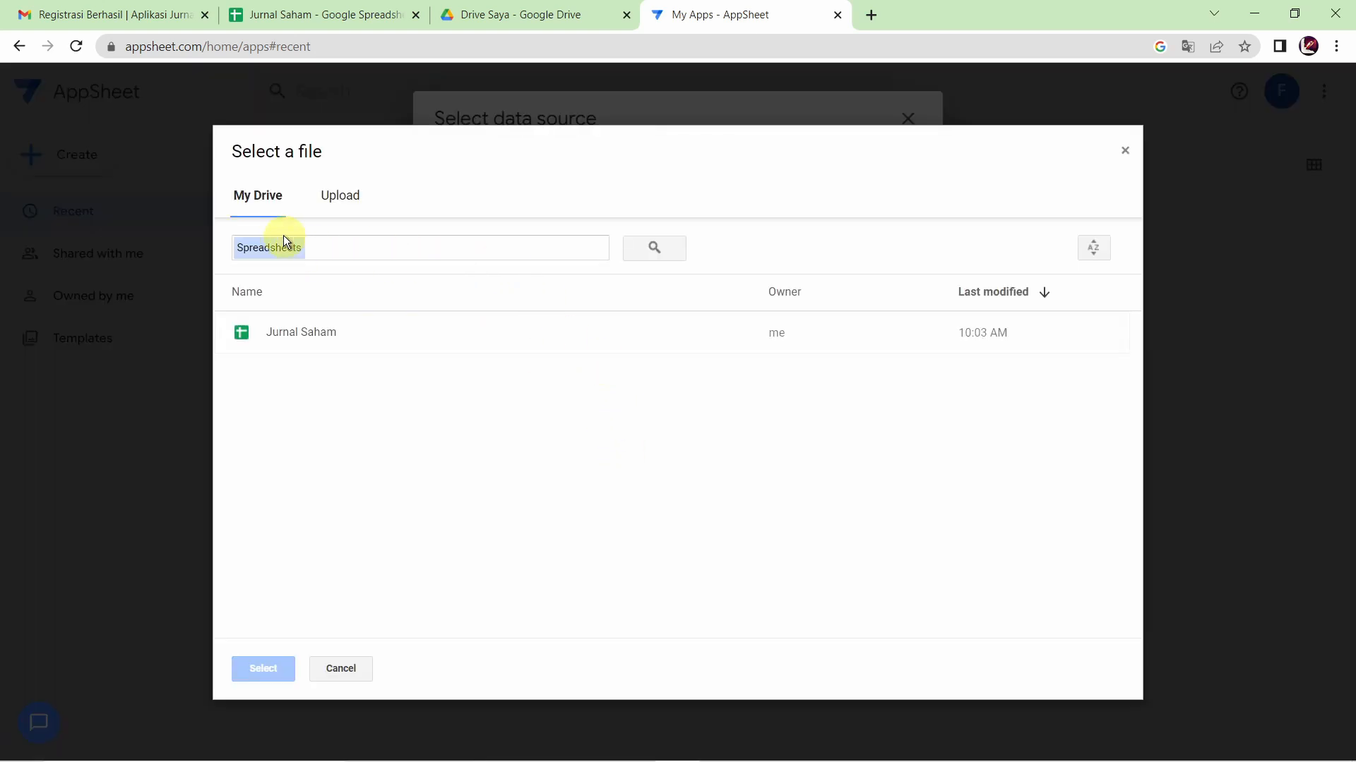
click(359, 327)
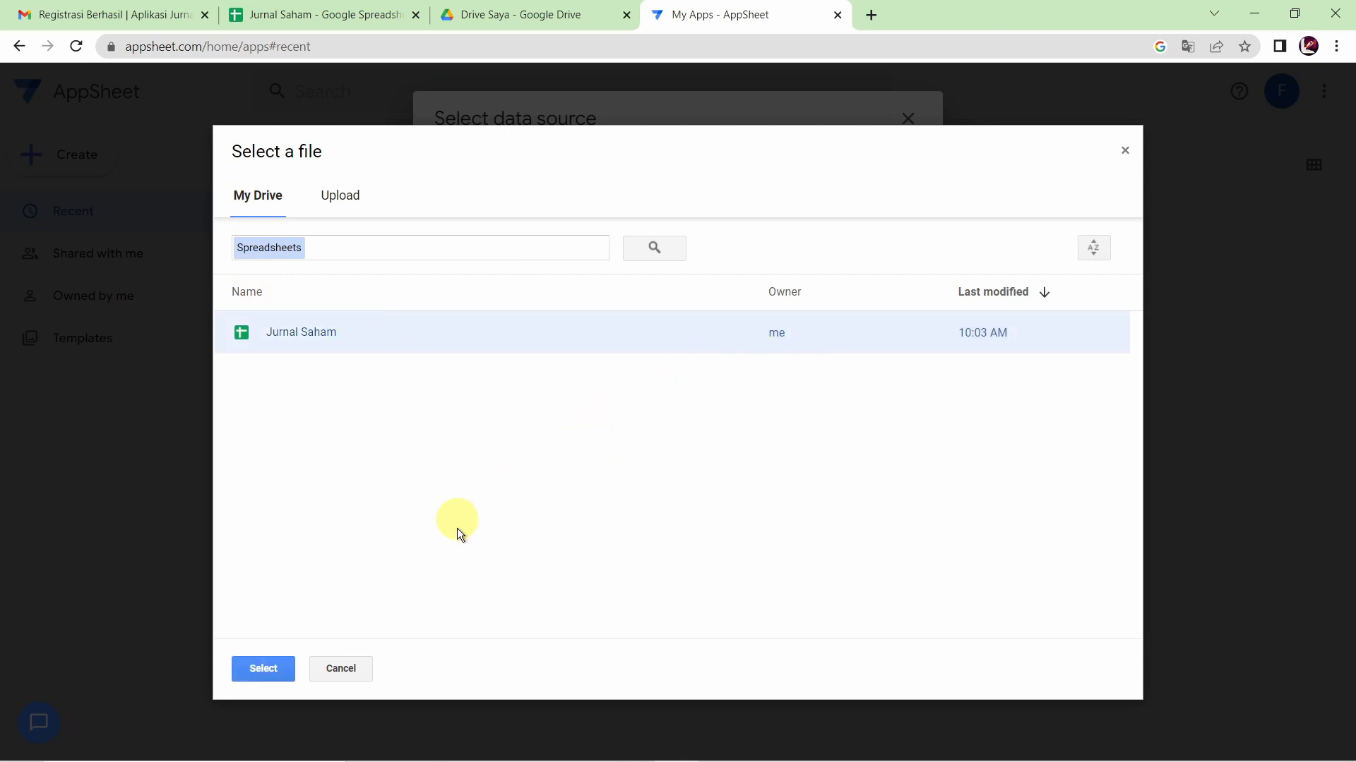
click(264, 668)
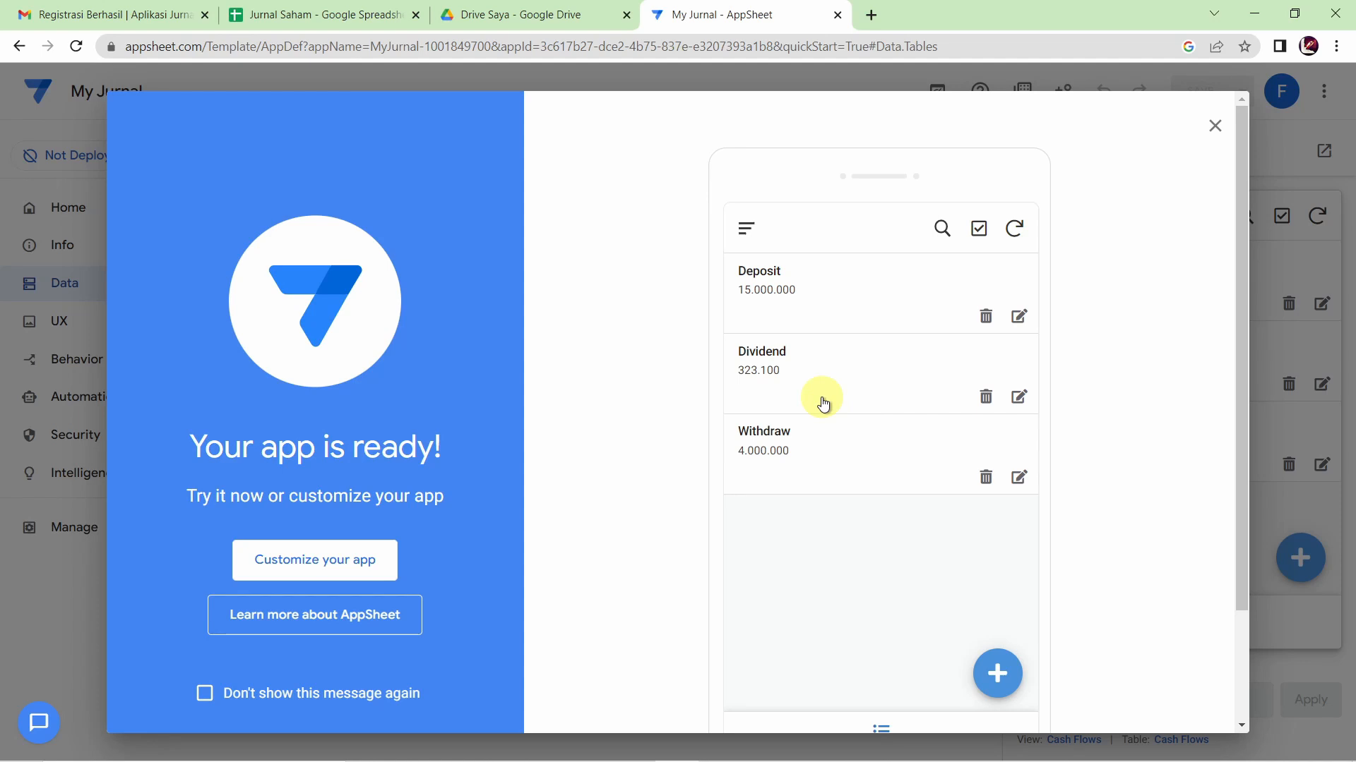
click(360, 563)
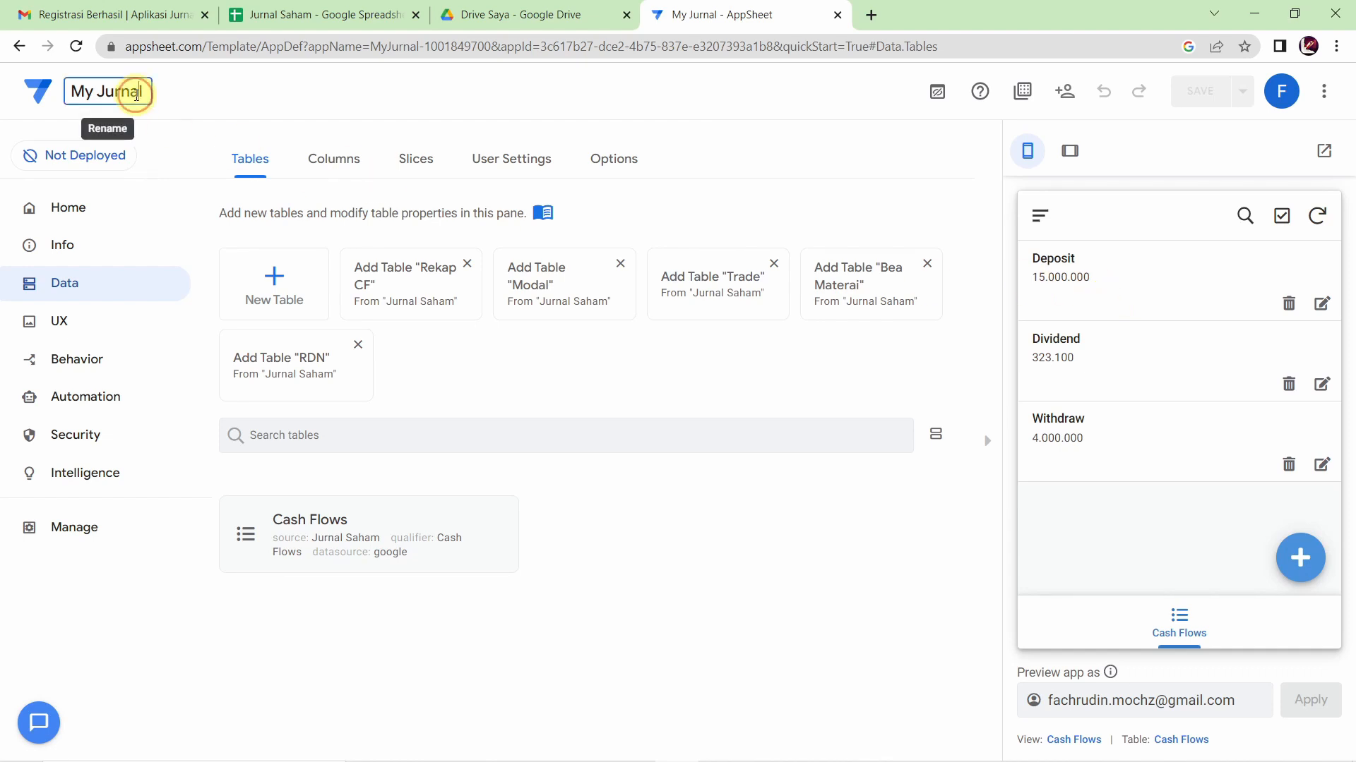
Rename the app to "Jurnal Saham MZF" and show the editor in full screen
click(133, 91)
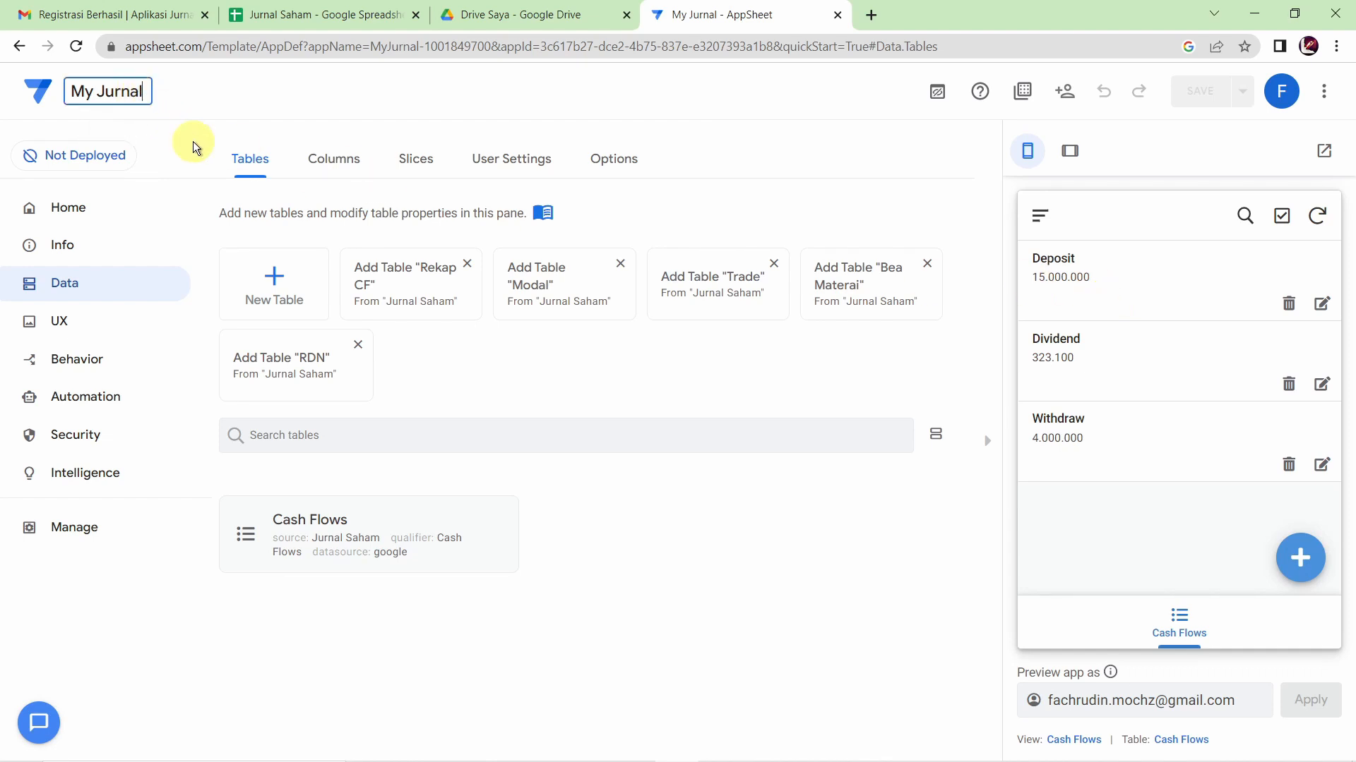
key(BackSpace)
key(BackSpace)
key(BackSpace)
key(BackSpace)
key(BackSpace)
key(BackSpace)
key(BackSpace)
key(BackSpace)
key(BackSpace)
text(Jurnal Saham)
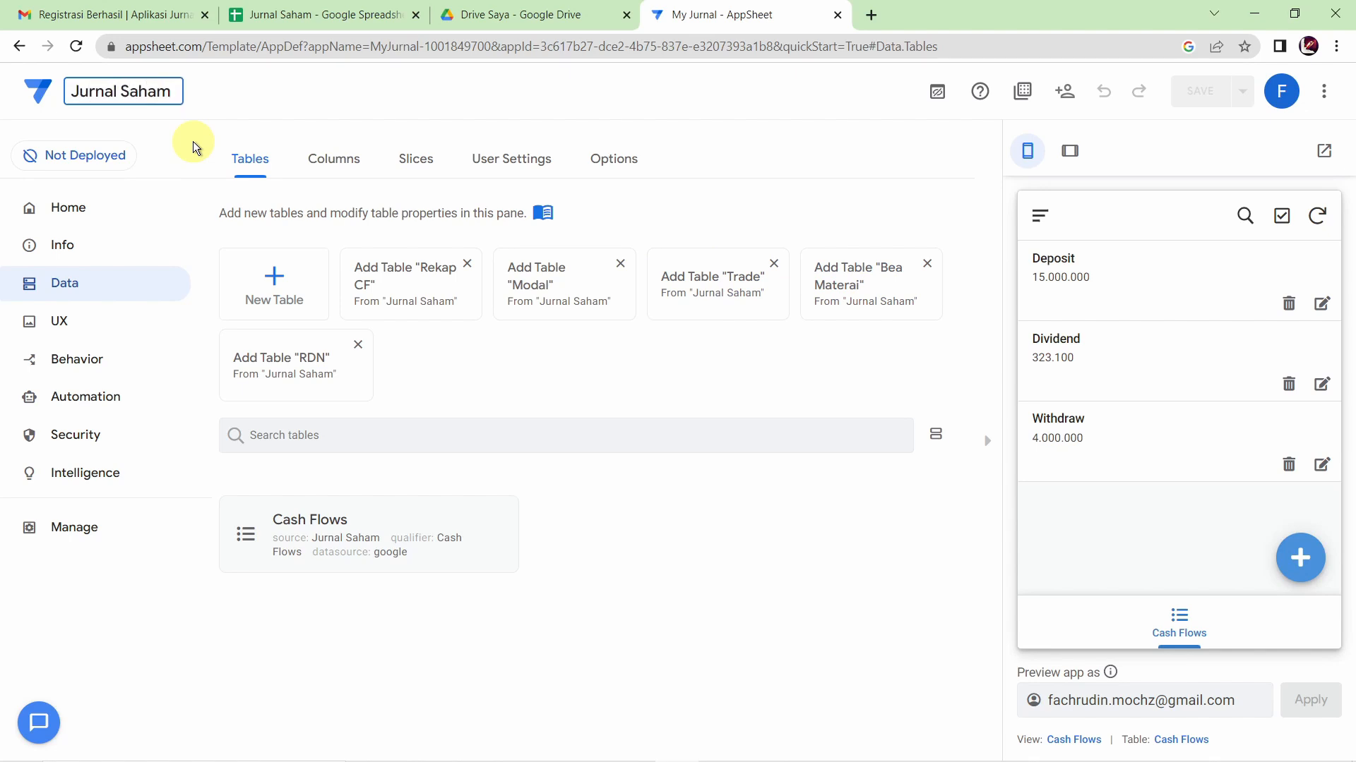
text( MZF)
click(337, 99)
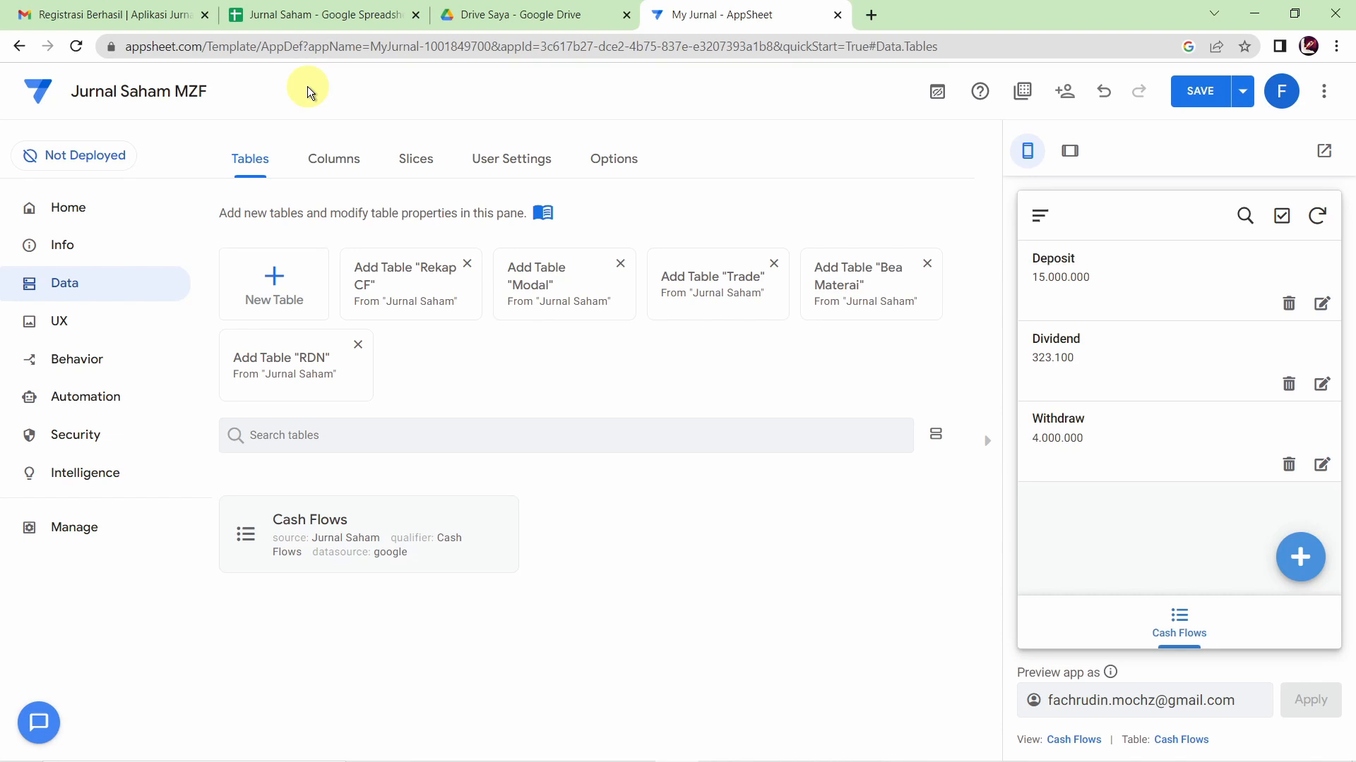
key(F11)
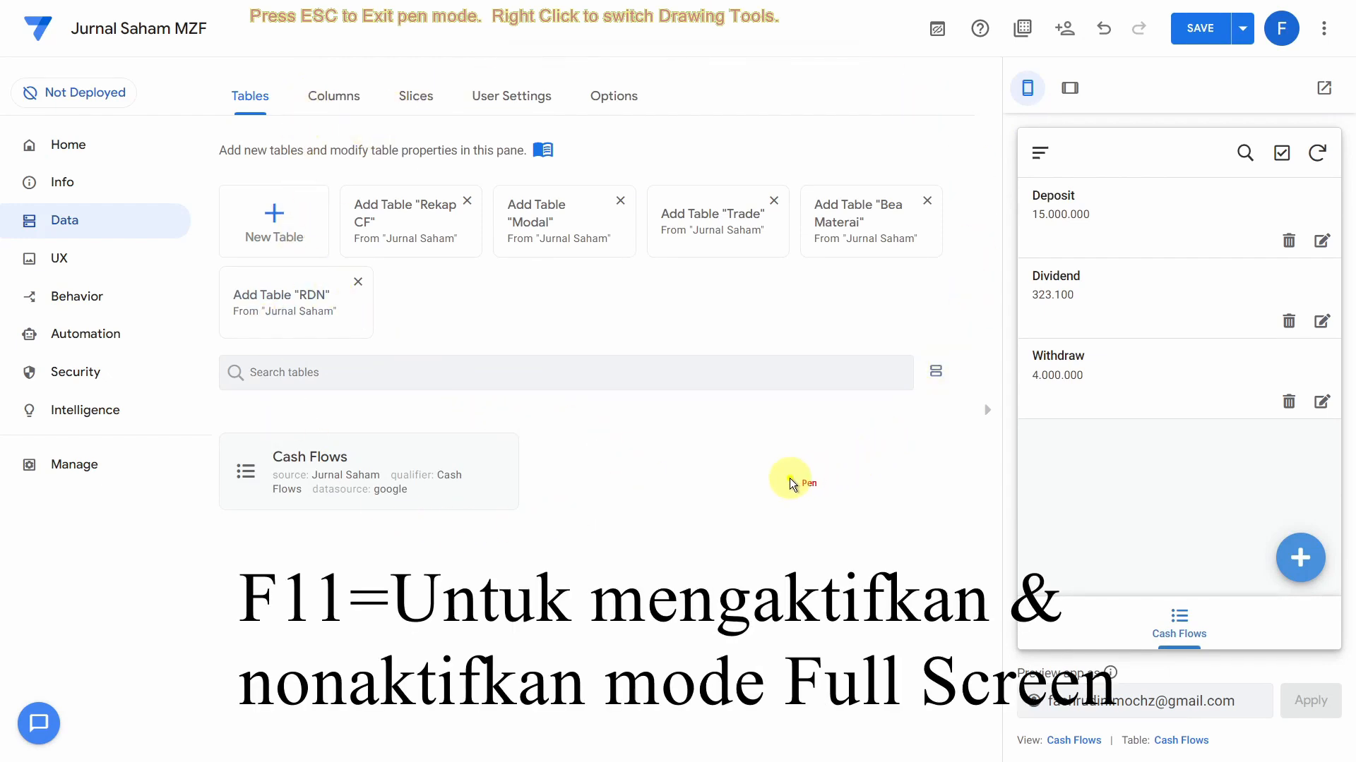
right_click(31, 82)
click(62, 129)
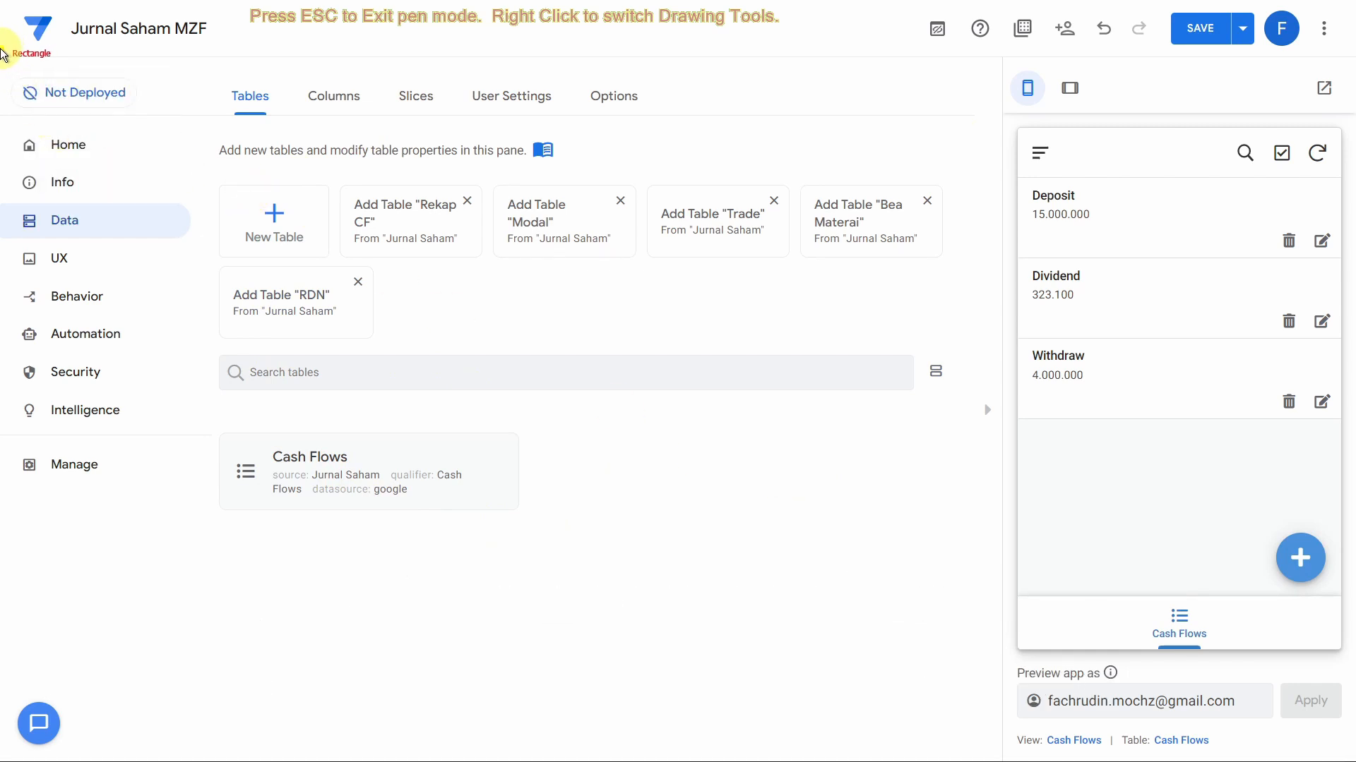
drag(4, 62, 218, 612)
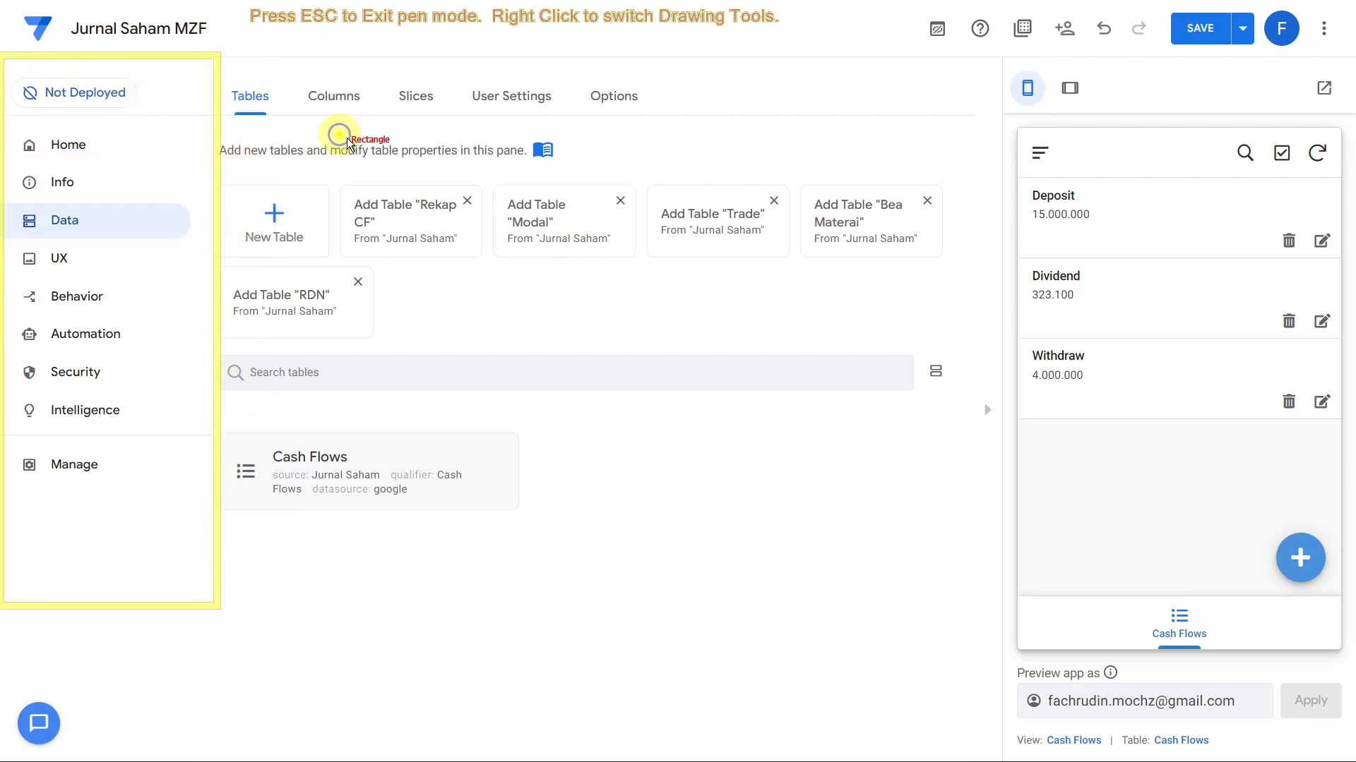
drag(226, 65, 986, 553)
drag(1009, 58, 1343, 691)
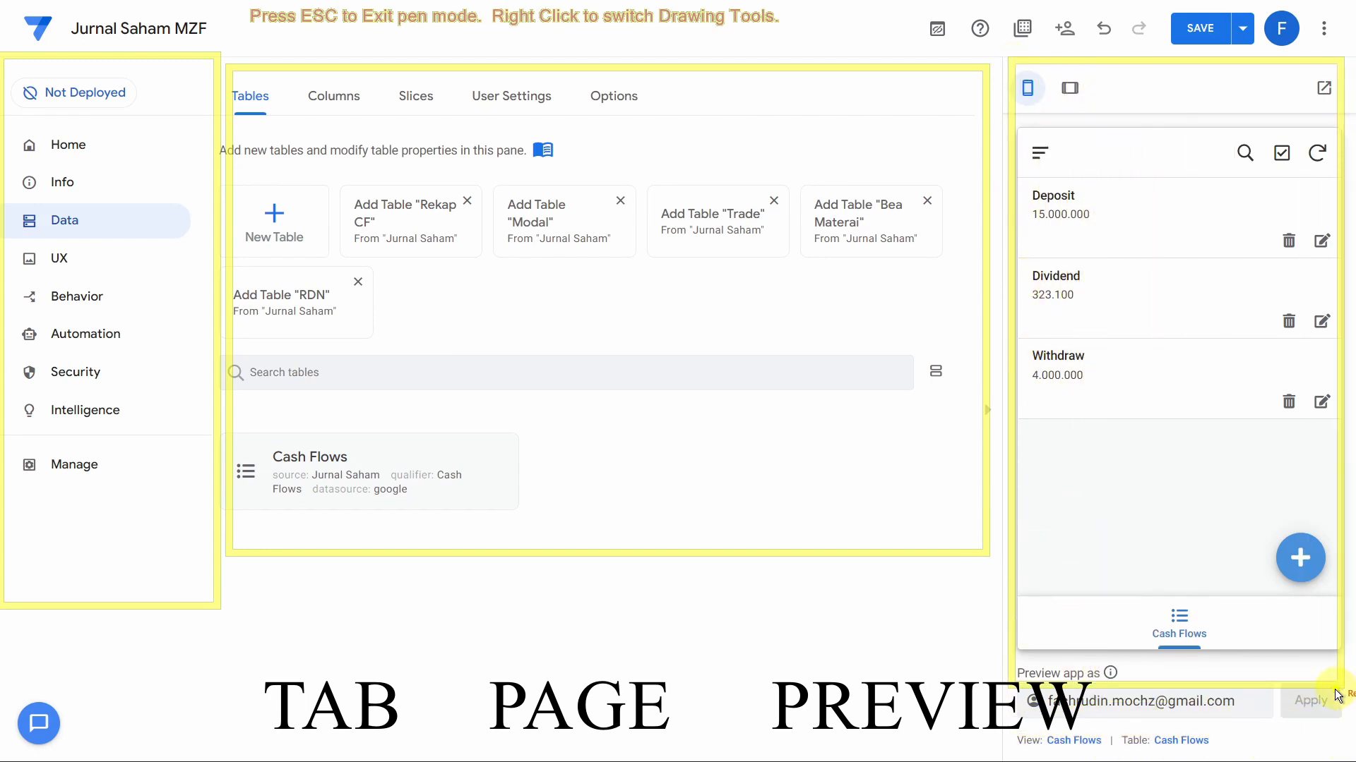
key(Escape)
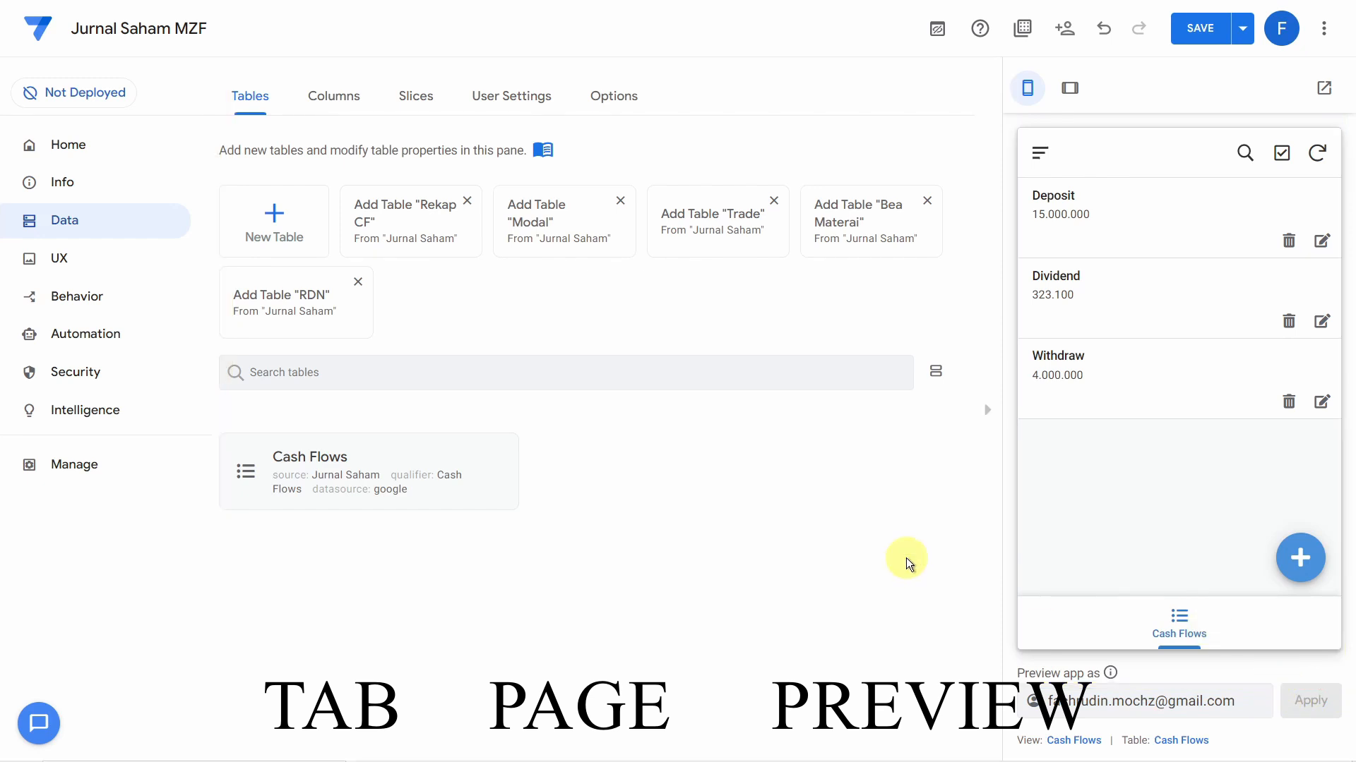
Look through the editor's Home, Info, Data, UX, Behavior, Automation, Security, Intelligence and Manage sections
click(78, 149)
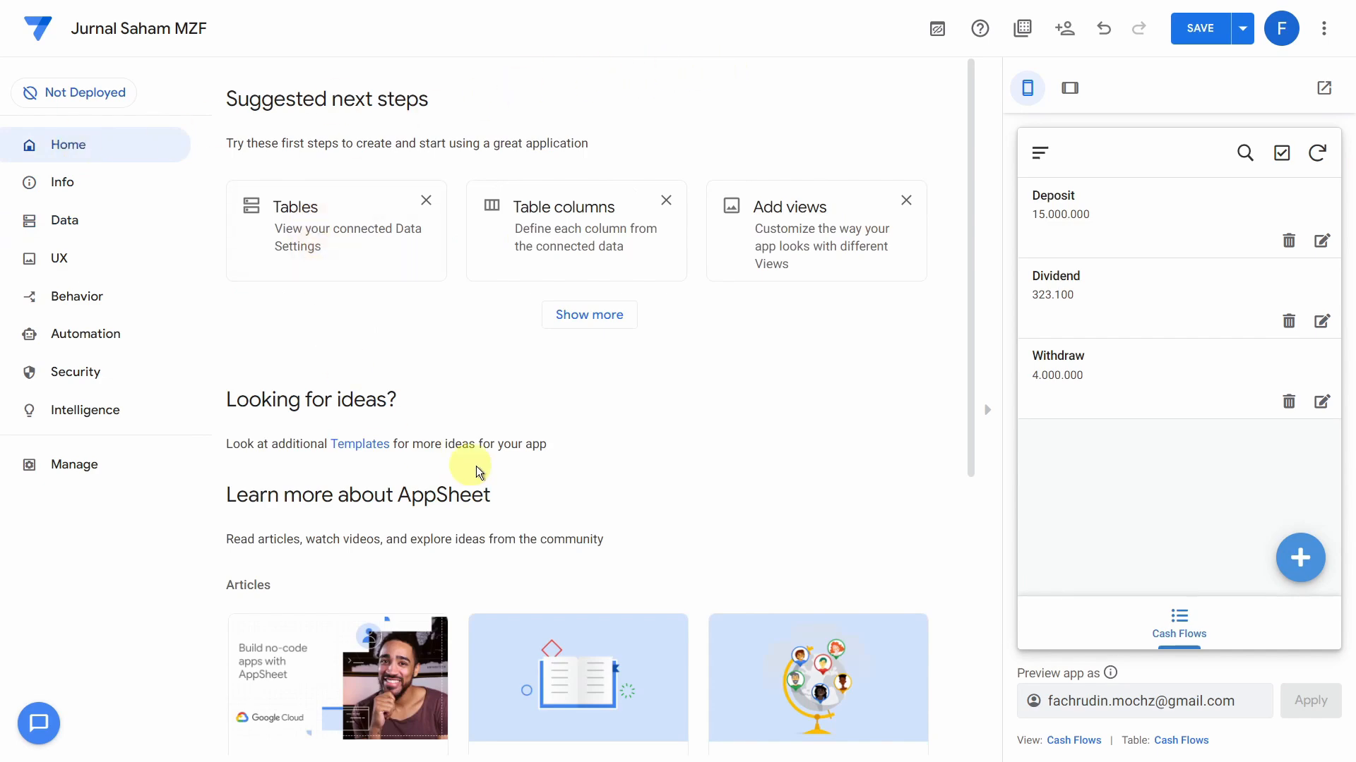
scroll(613, 466, down, 6)
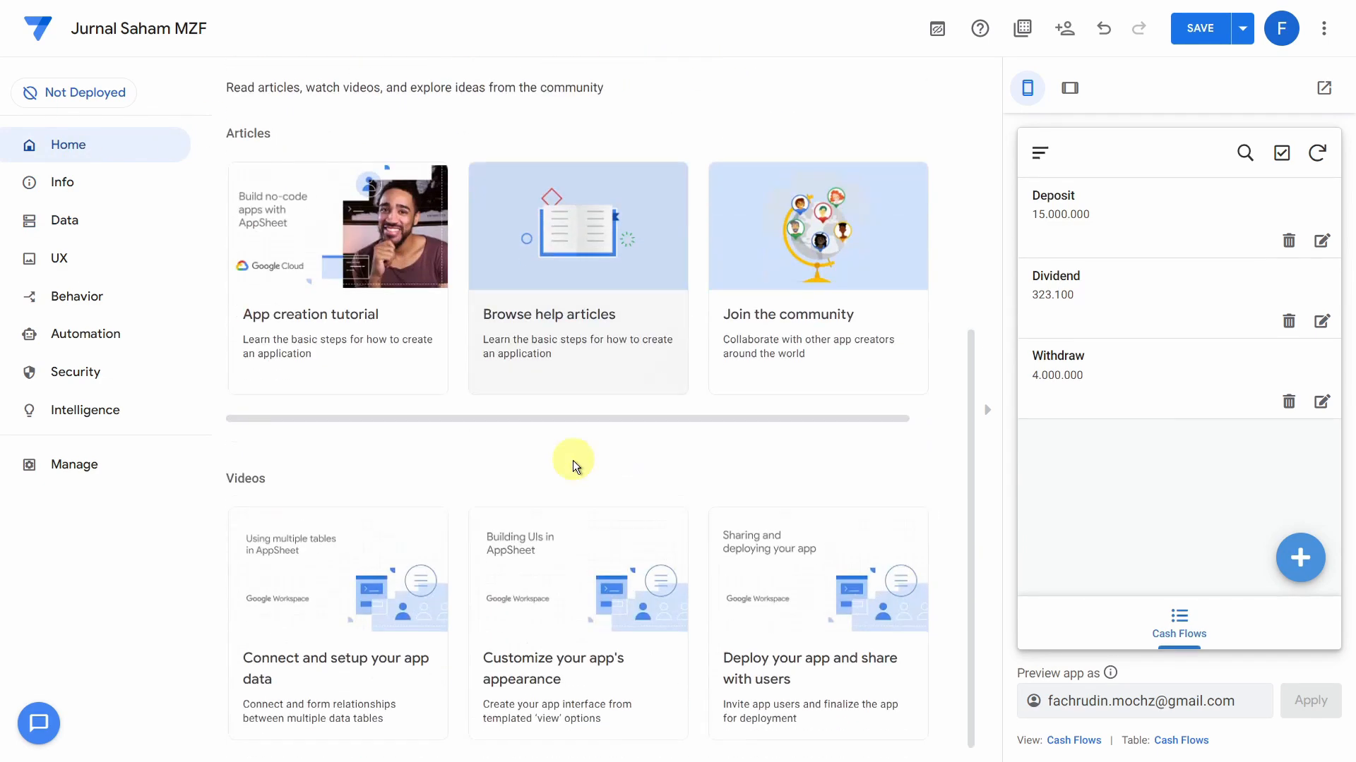
click(88, 184)
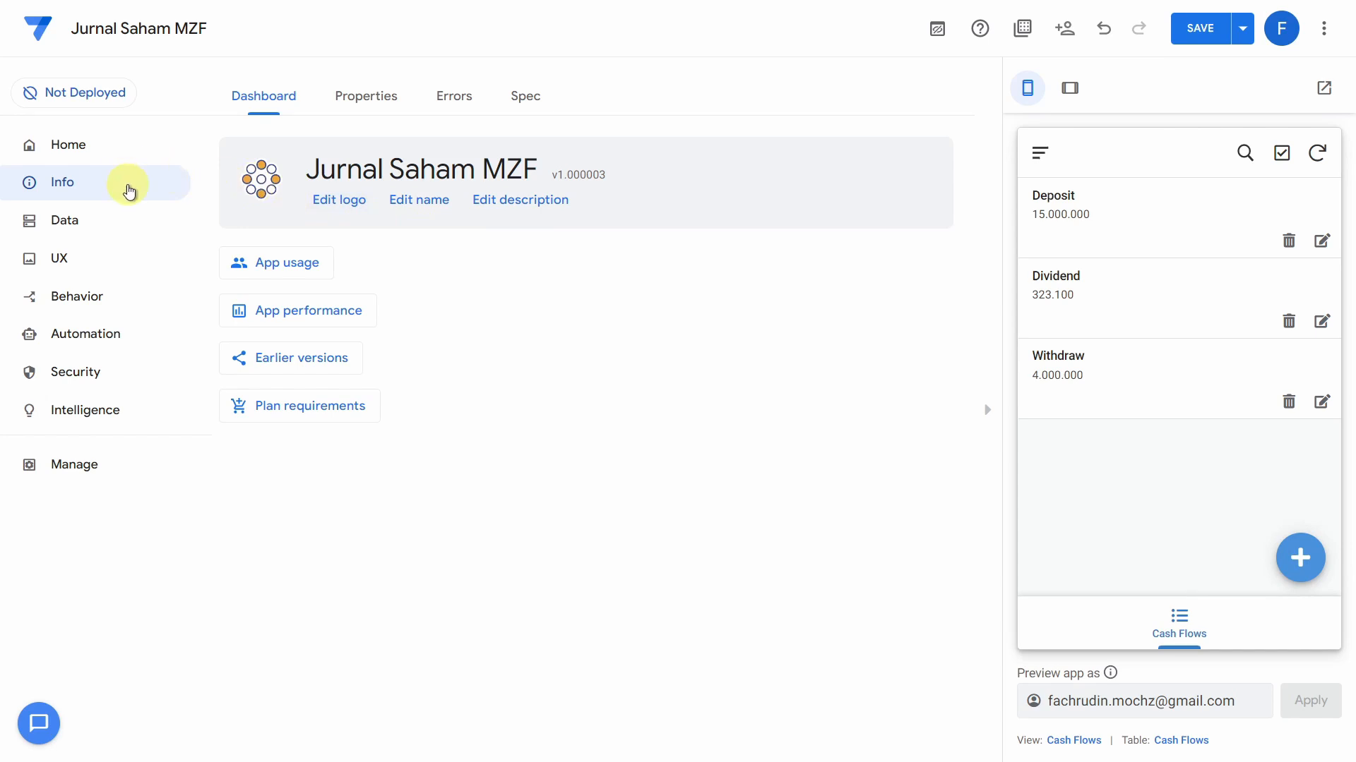
click(130, 225)
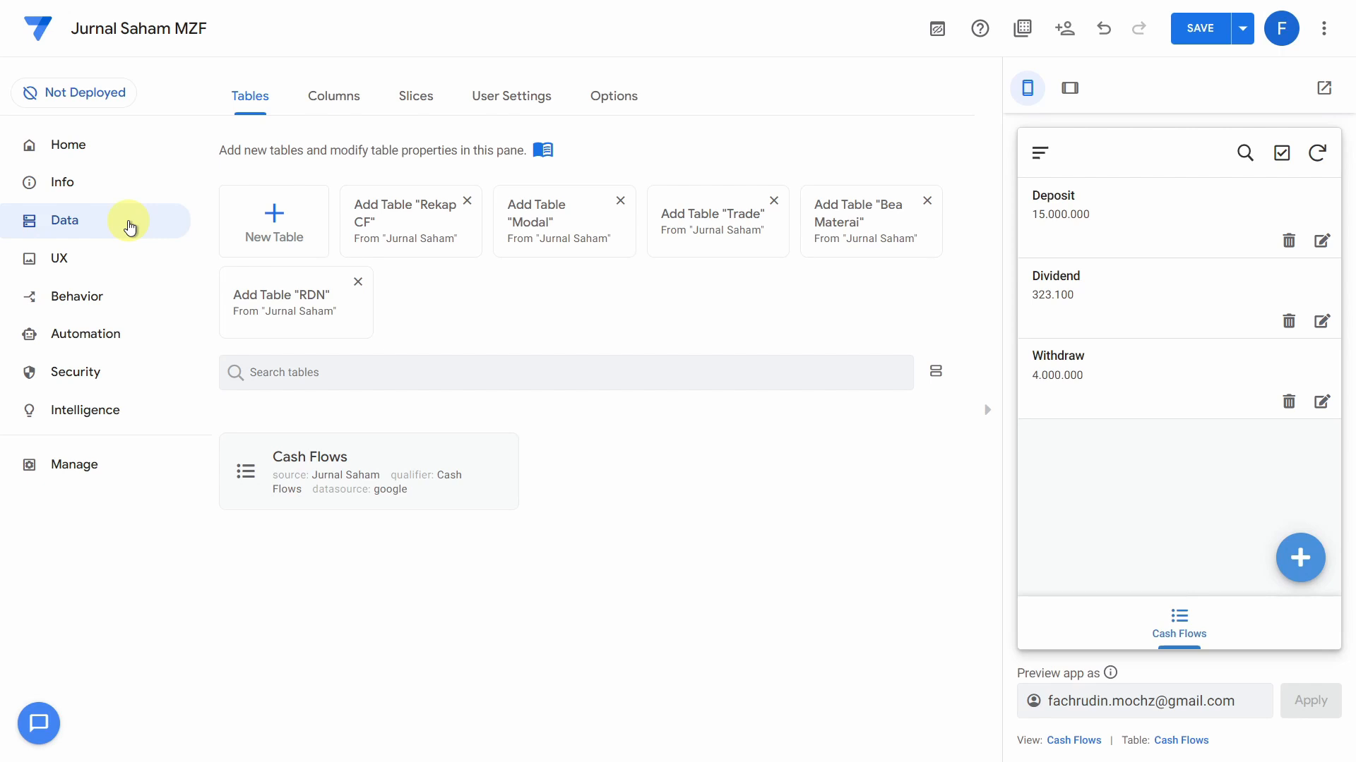
click(133, 262)
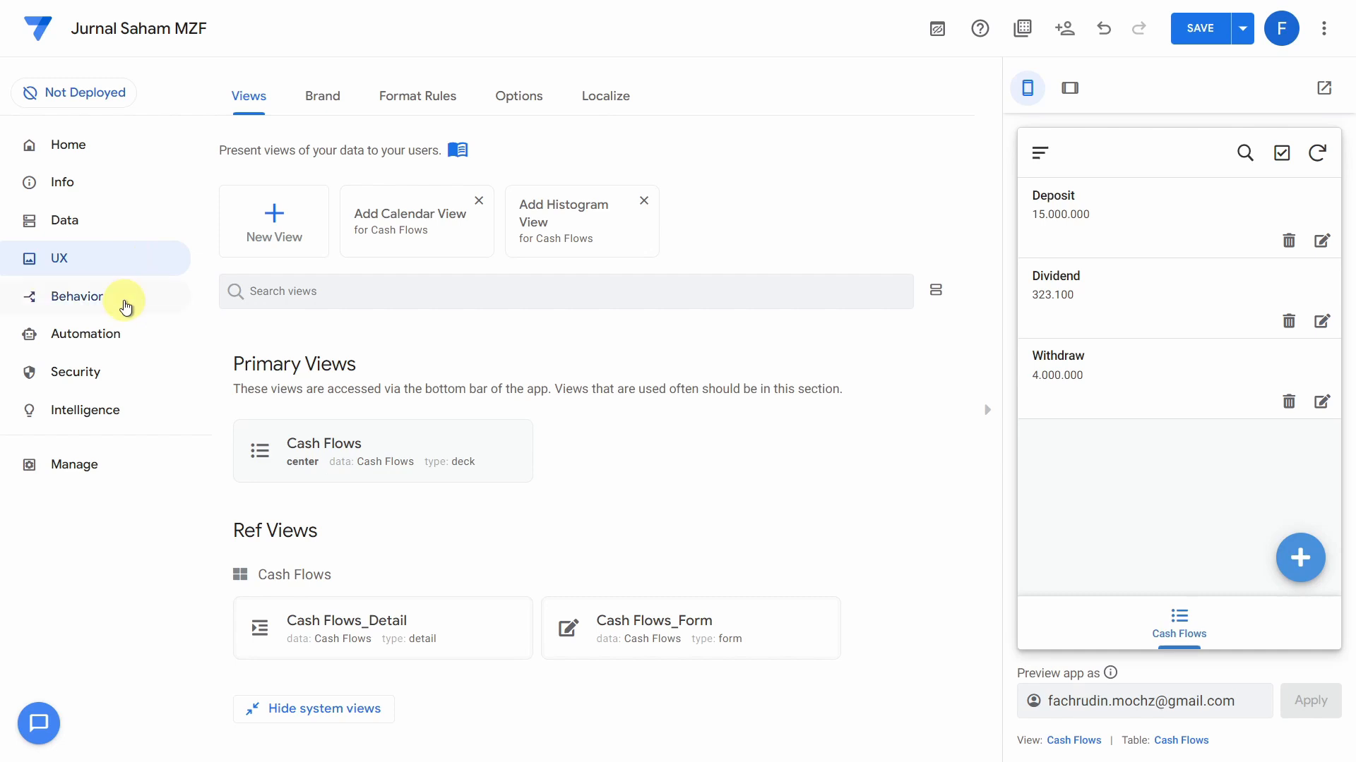
click(124, 305)
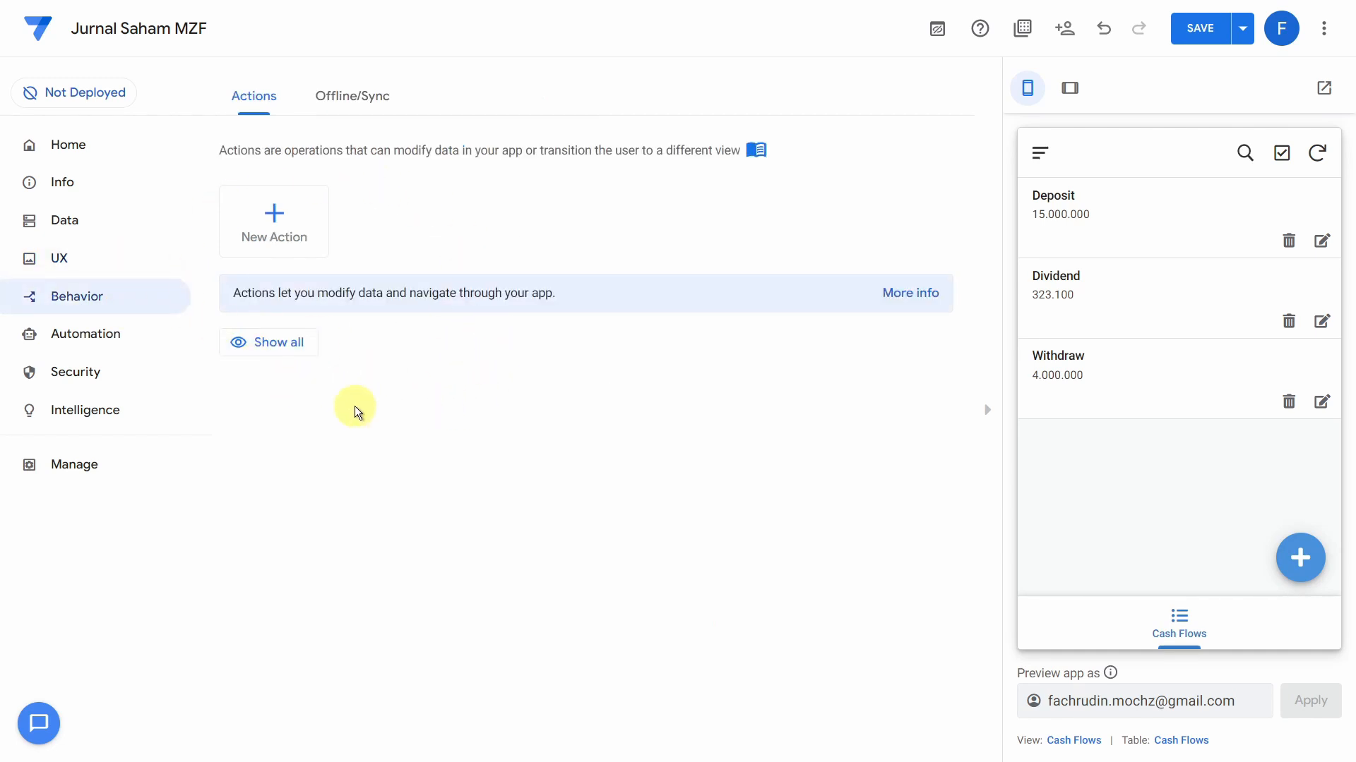
click(69, 342)
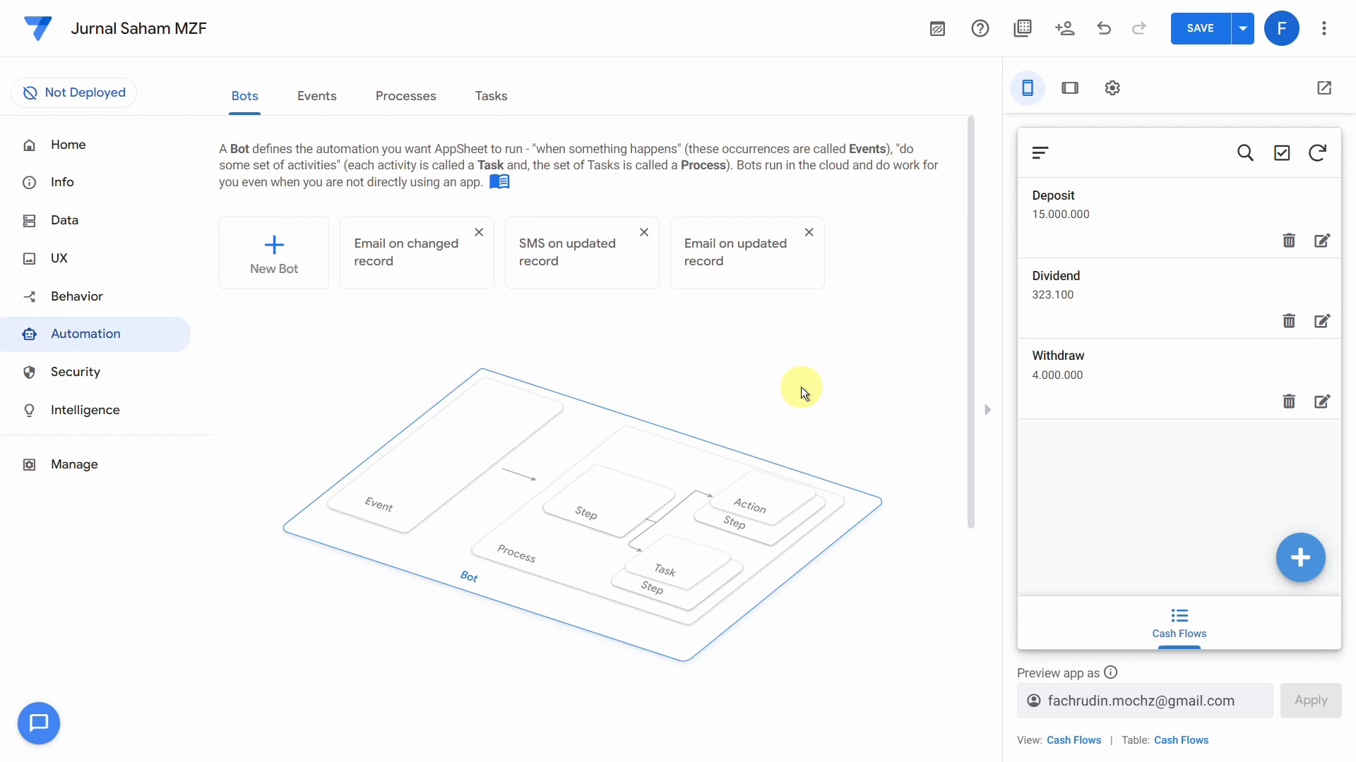
click(102, 377)
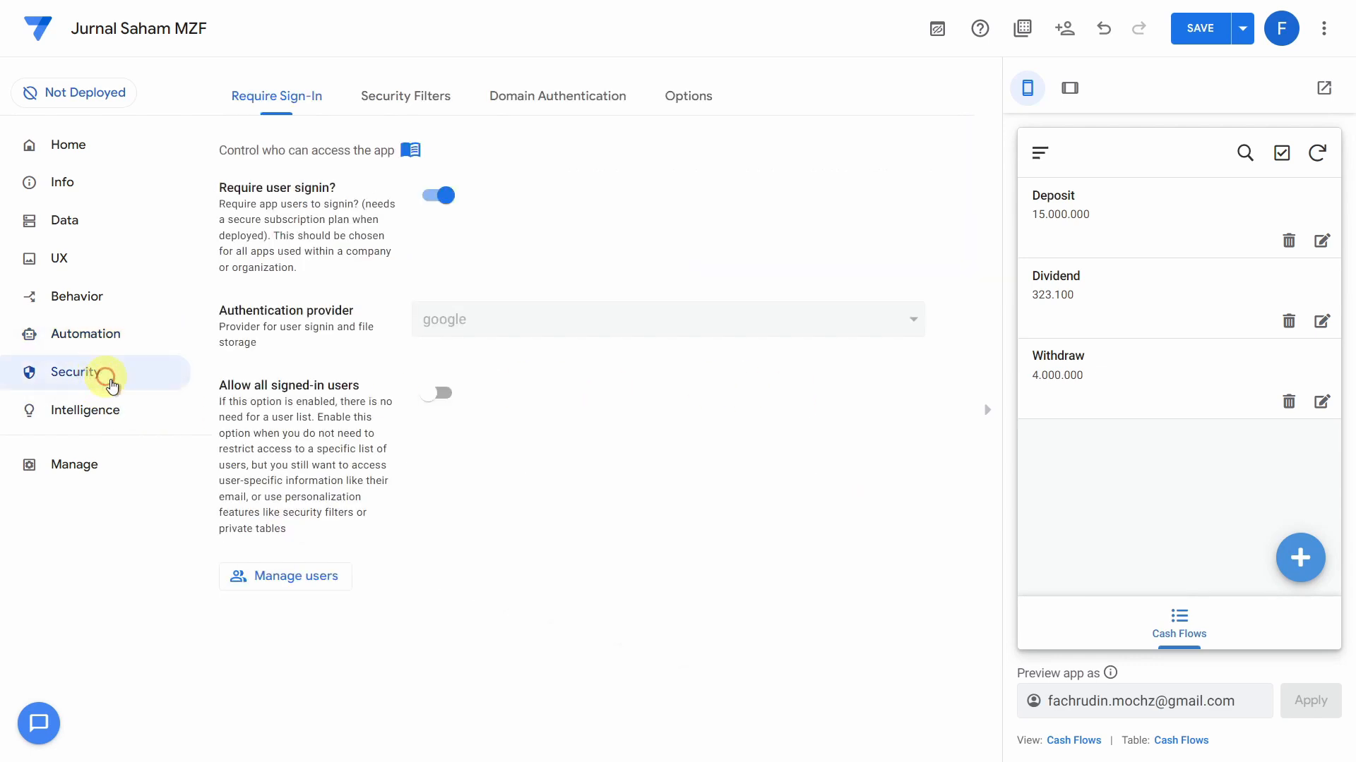
click(88, 410)
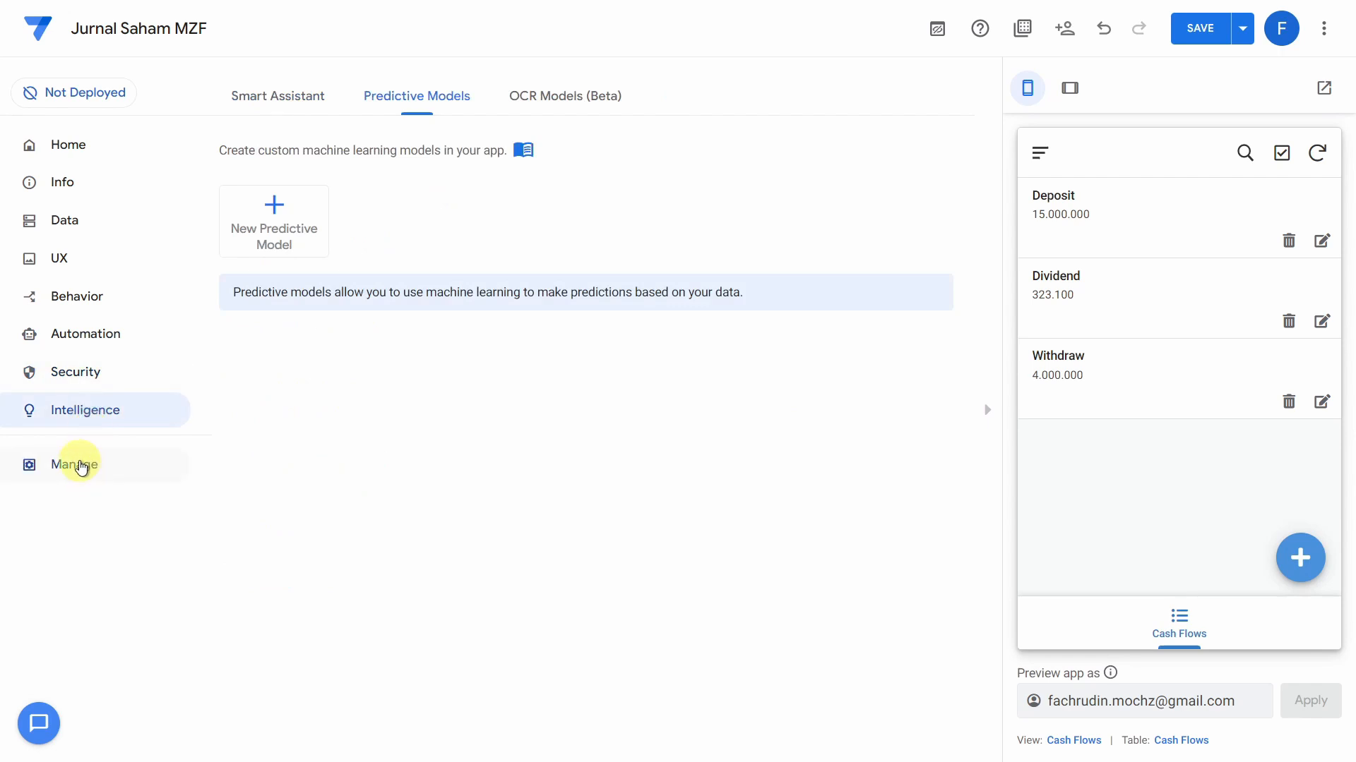
click(79, 464)
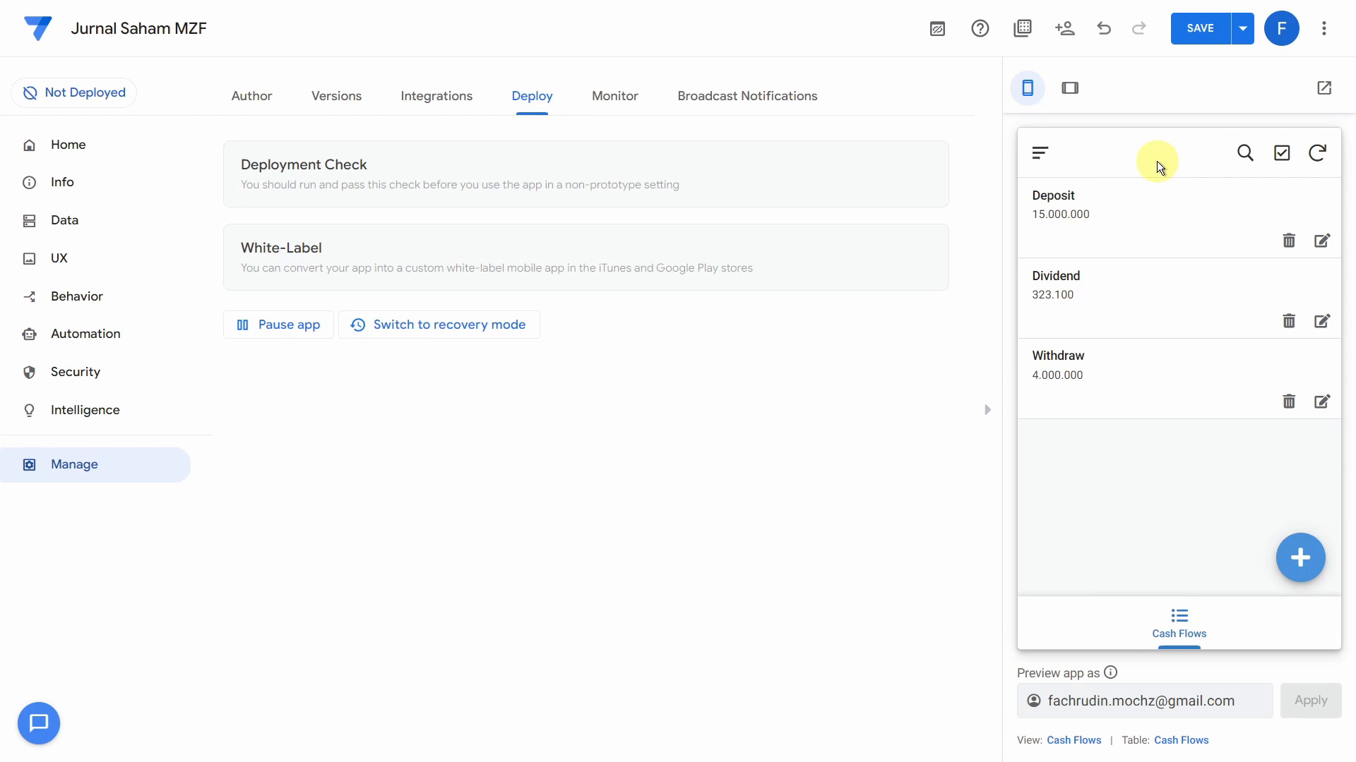
View the app preview in tablet size, return it to phone size and go back to the Data tables
click(1070, 89)
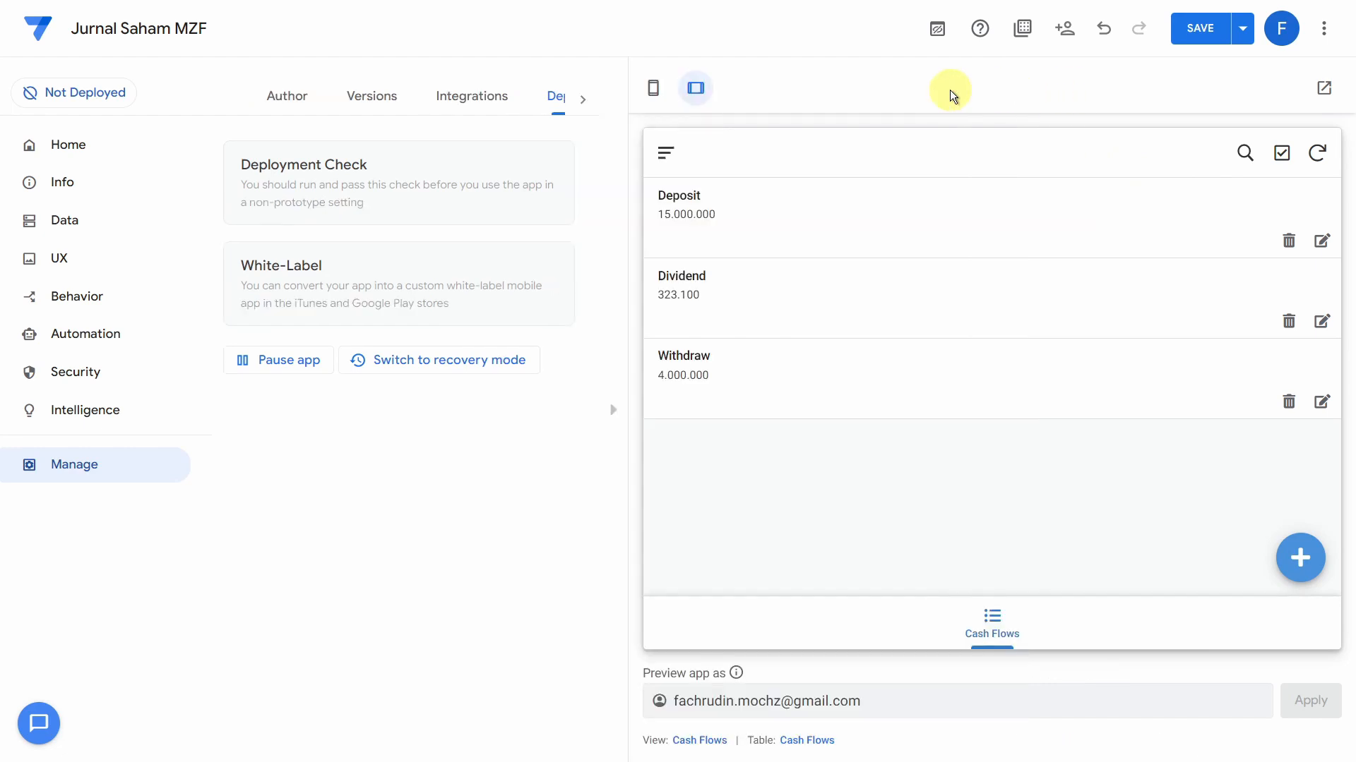
click(653, 88)
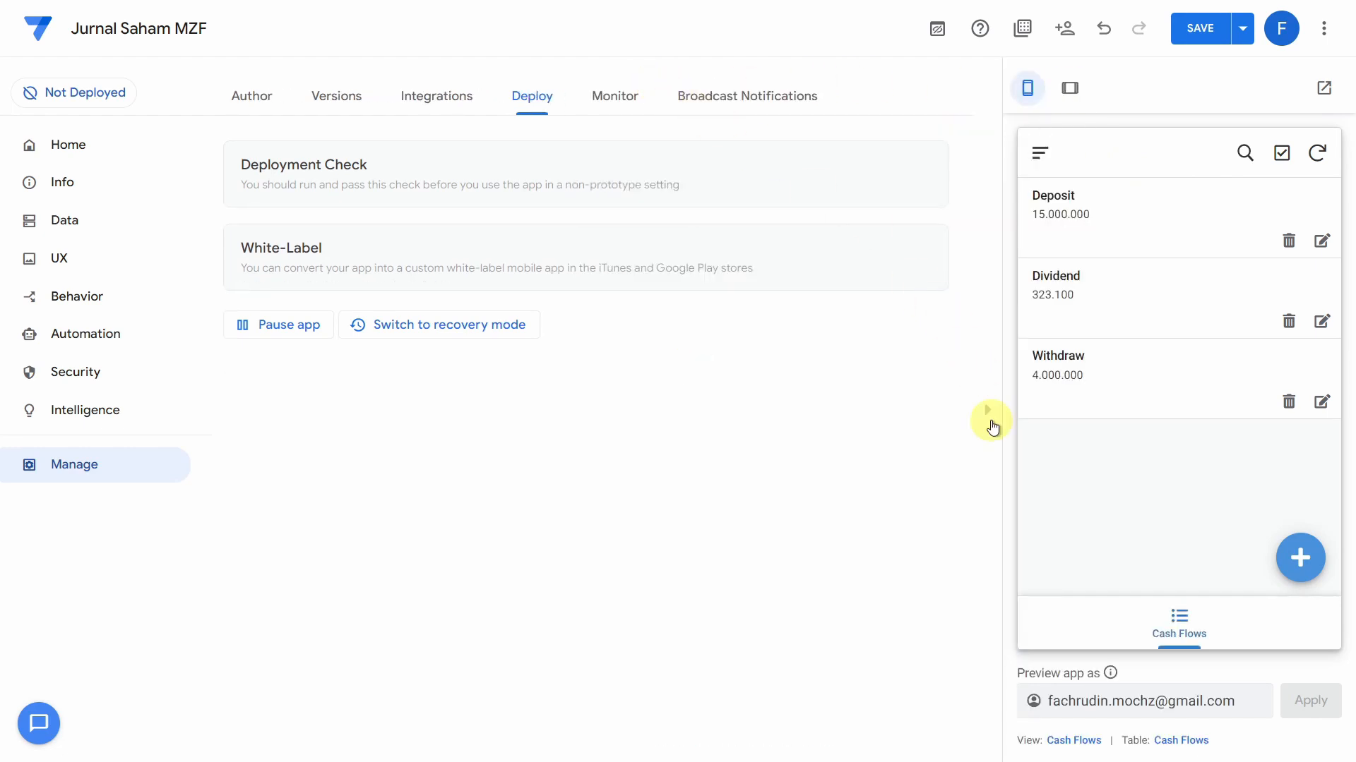
click(120, 225)
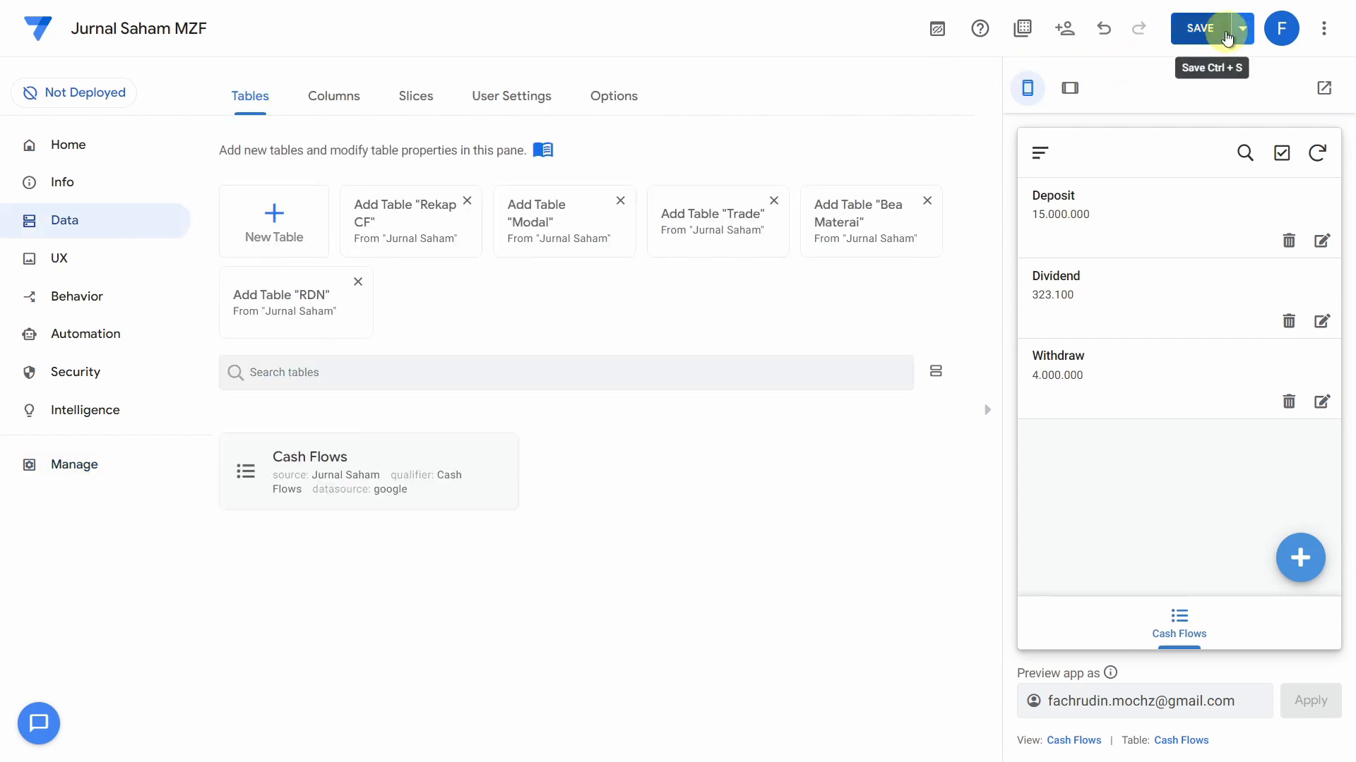
Look at the new editor layout, return to the legacy editor, and briefly hide and restore the app preview
click(937, 31)
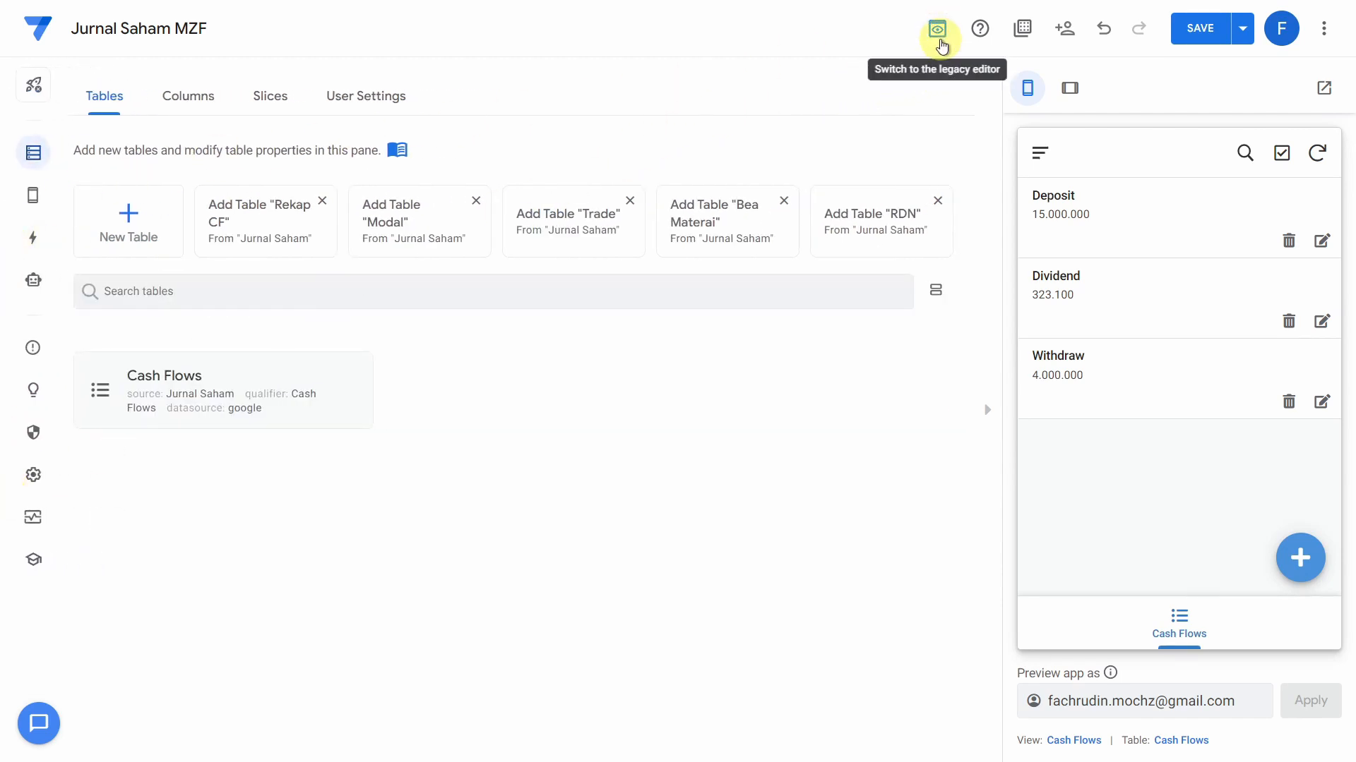
click(937, 31)
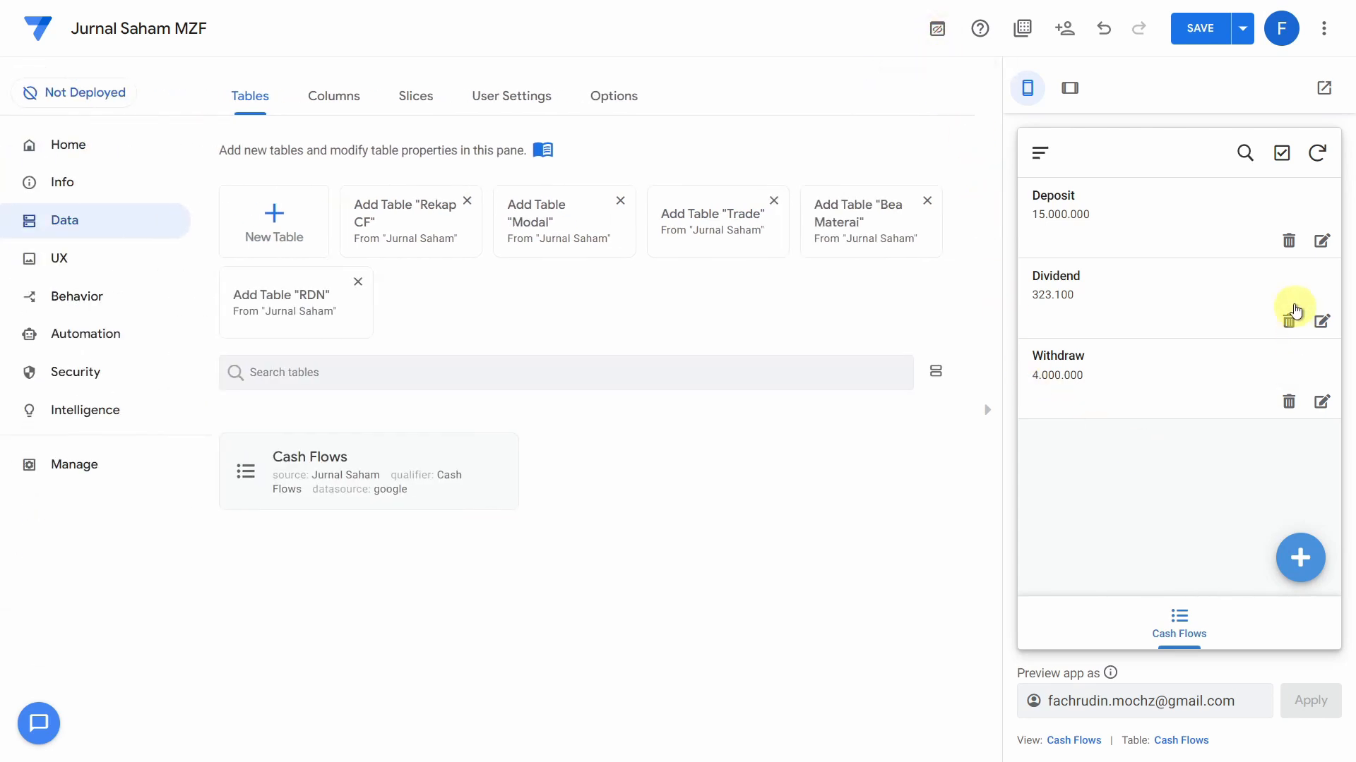
click(986, 411)
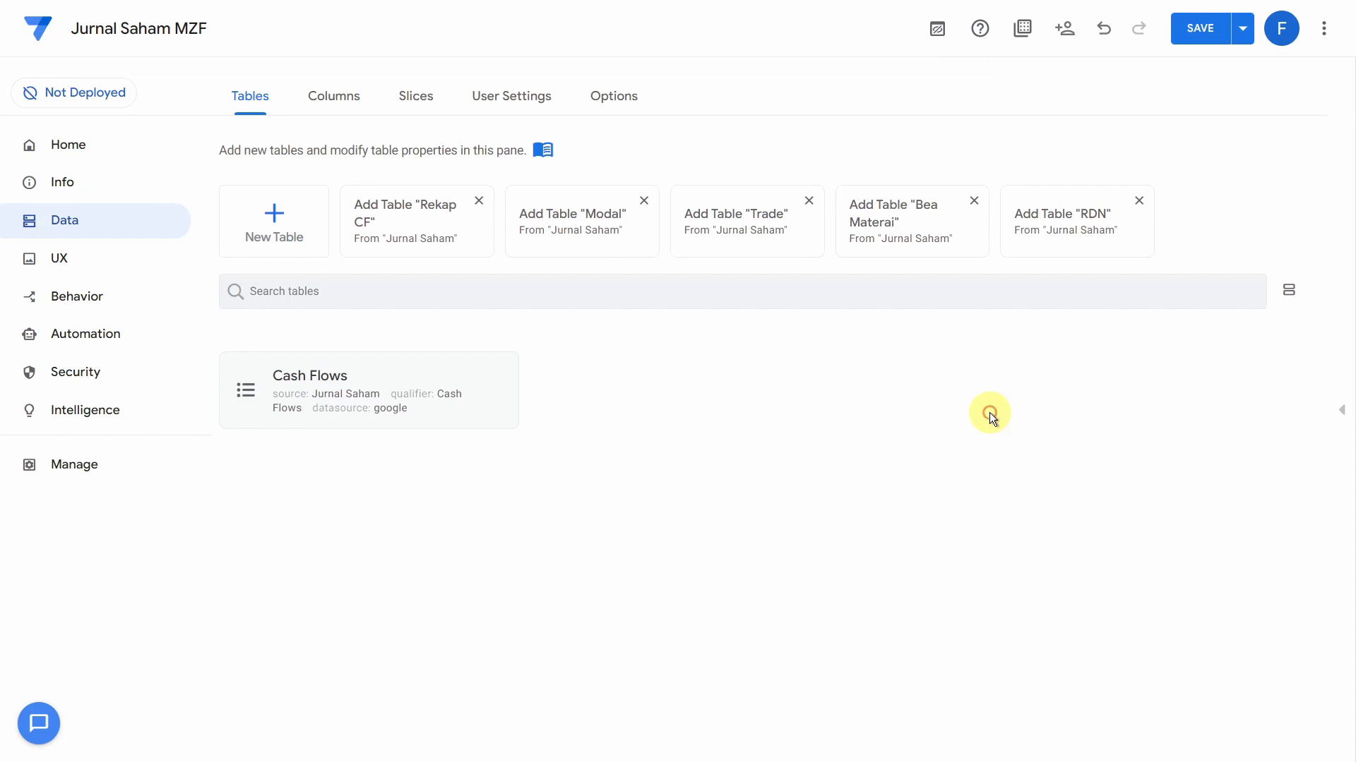
click(1339, 411)
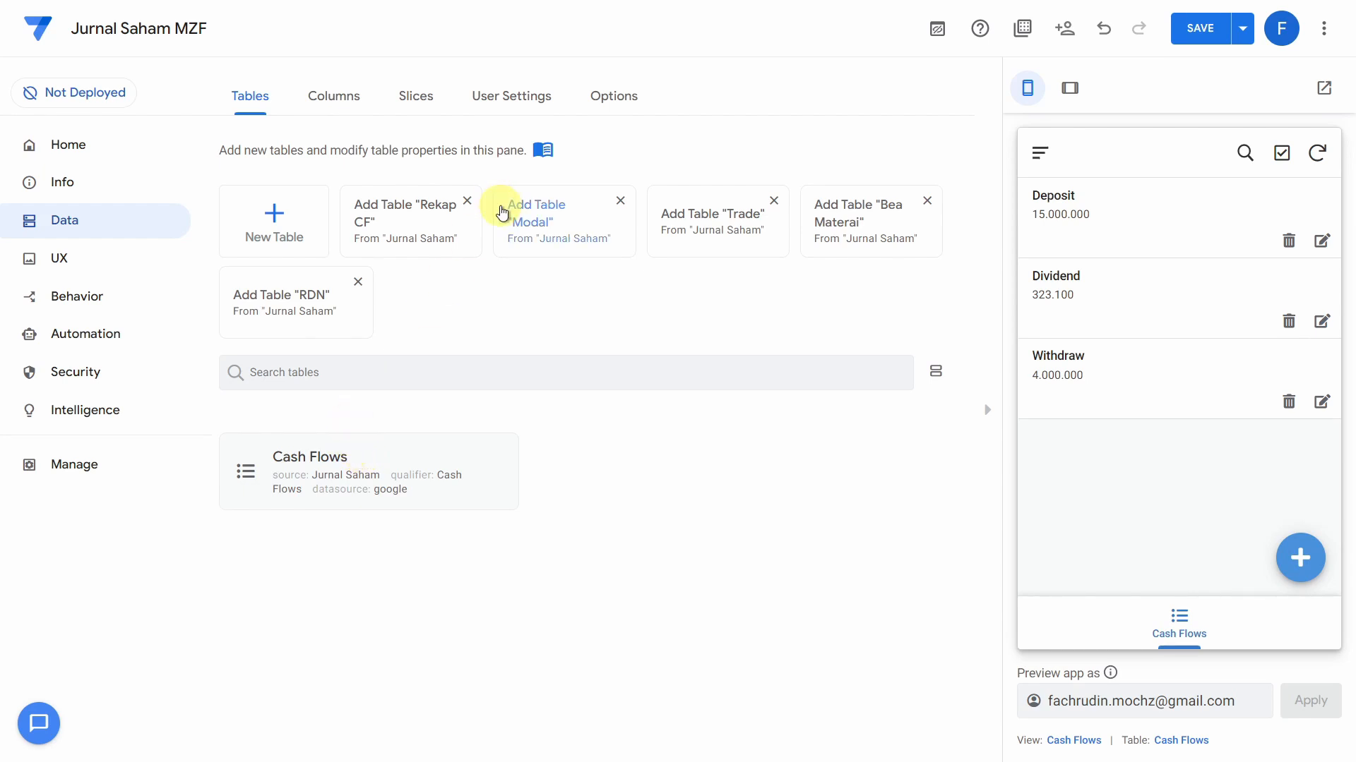
Check the Cash Flows sheet in the Jurnal Saham spreadsheet, and return to the AppSheet editor in full screen
key(F11)
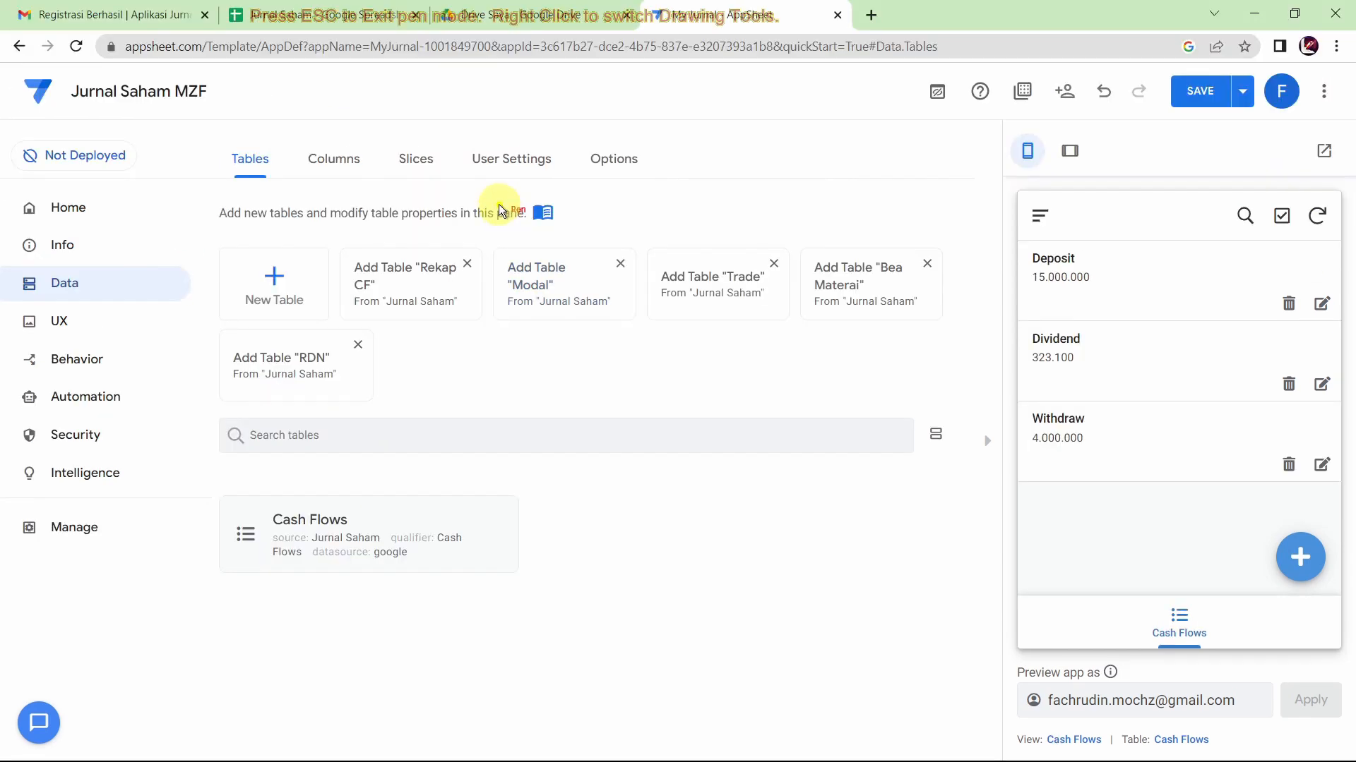
click(367, 15)
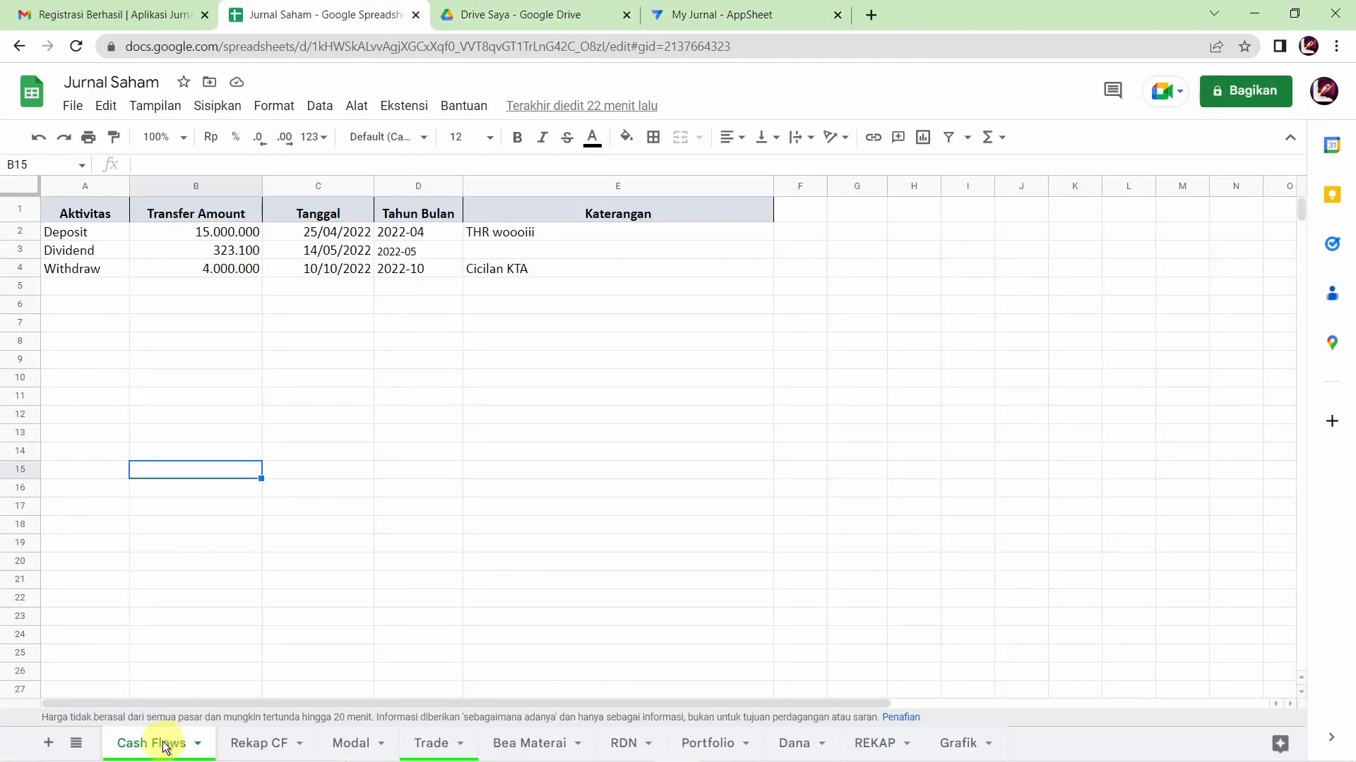
click(737, 14)
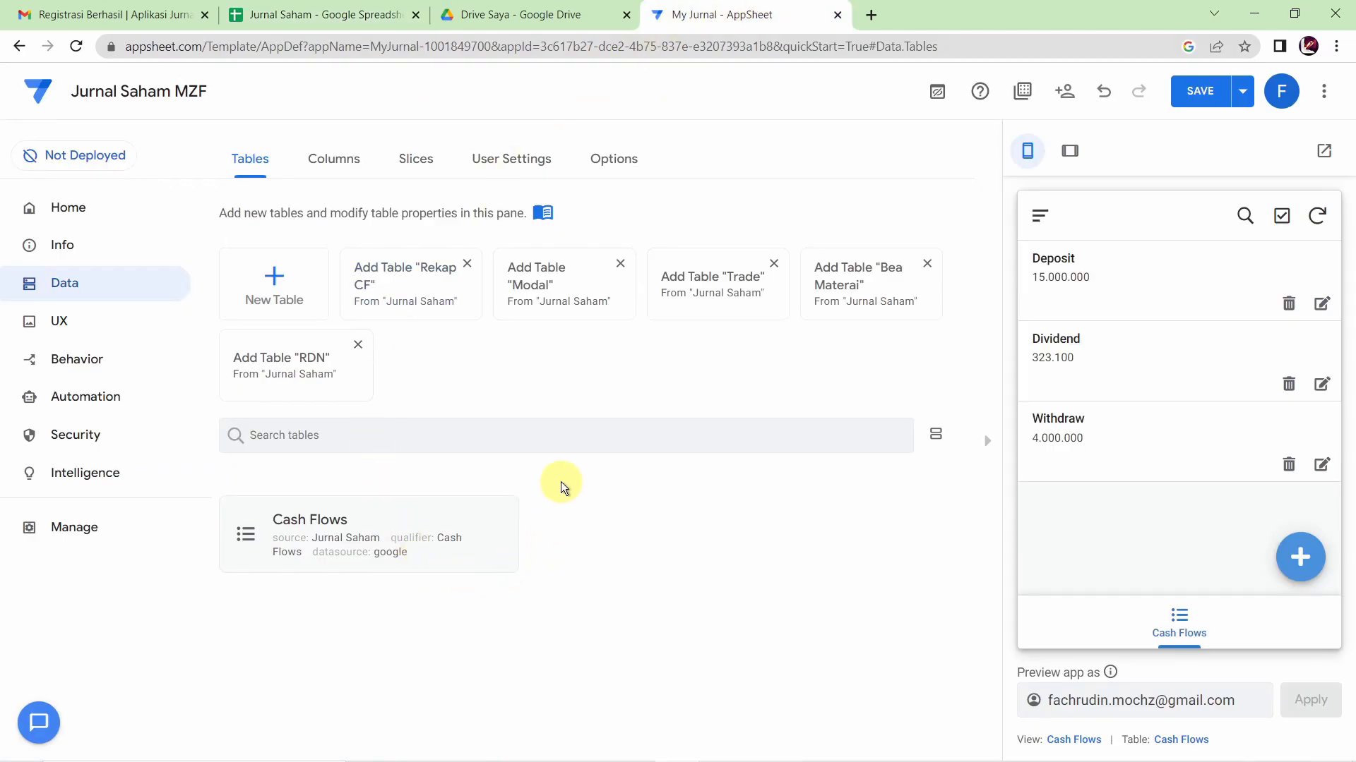
key(F11)
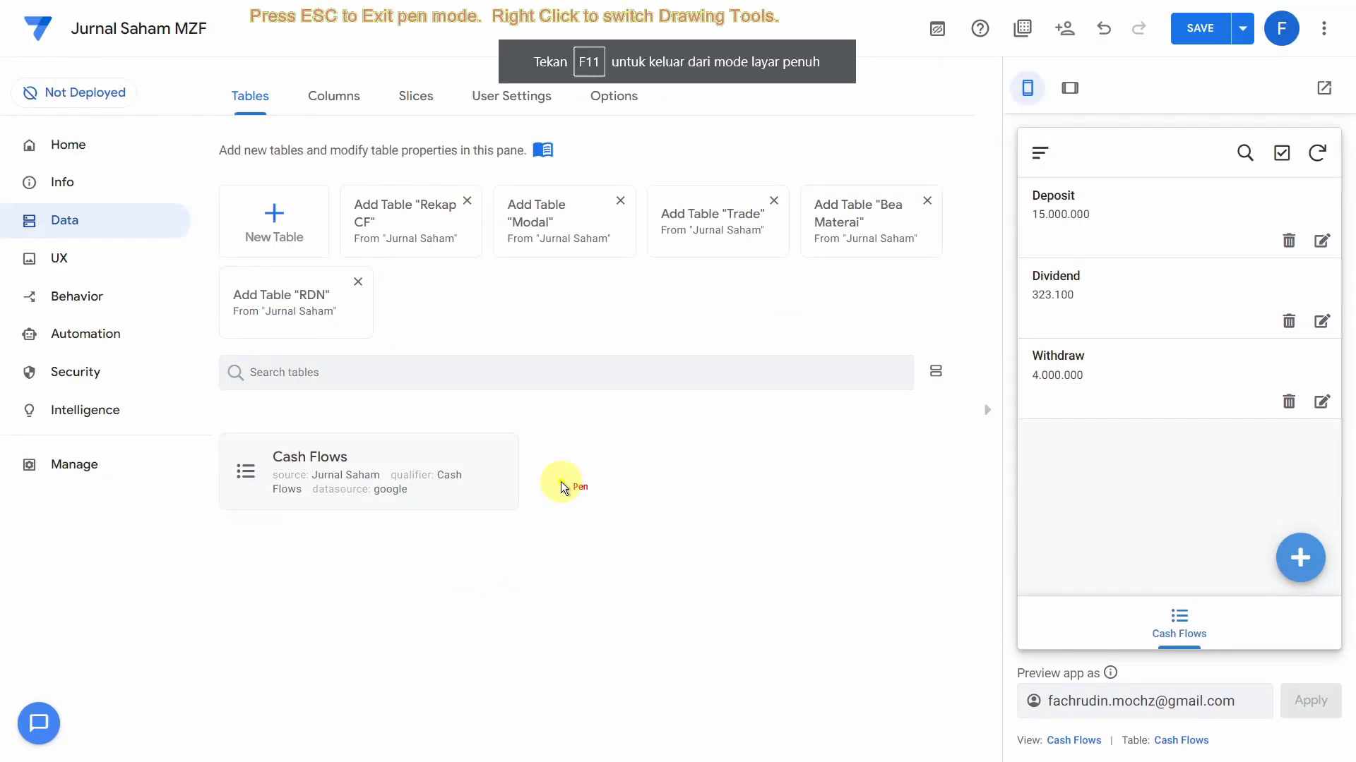
key(Escape)
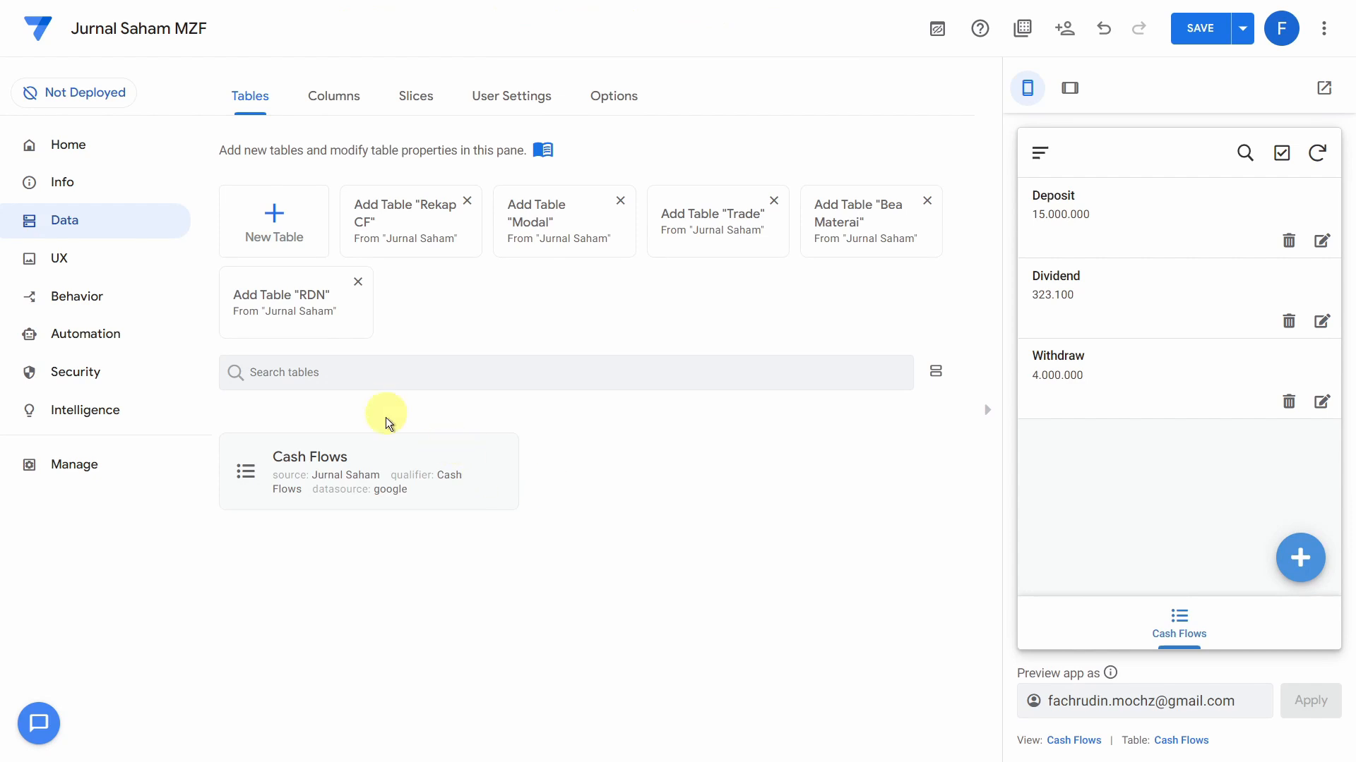
Open the Cash Flows table's settings and go to its column list
click(377, 450)
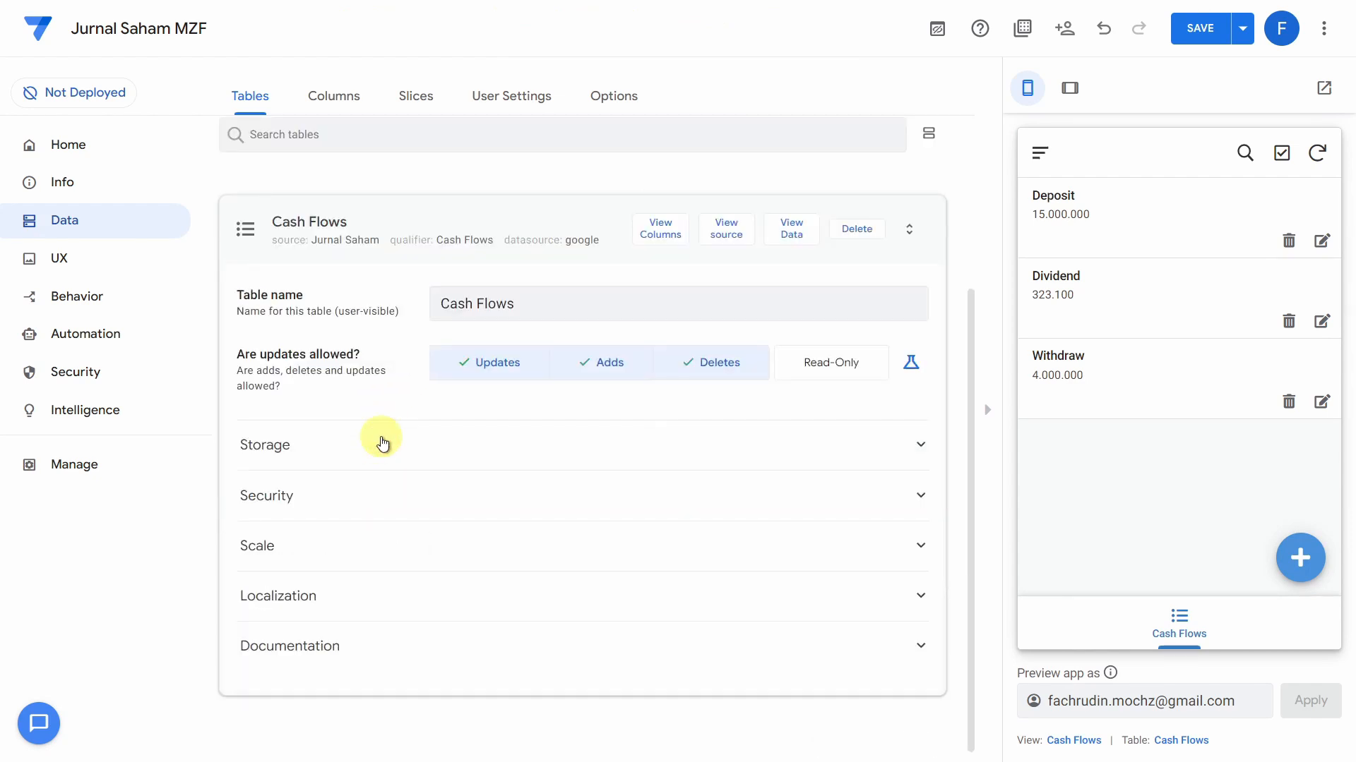
click(447, 228)
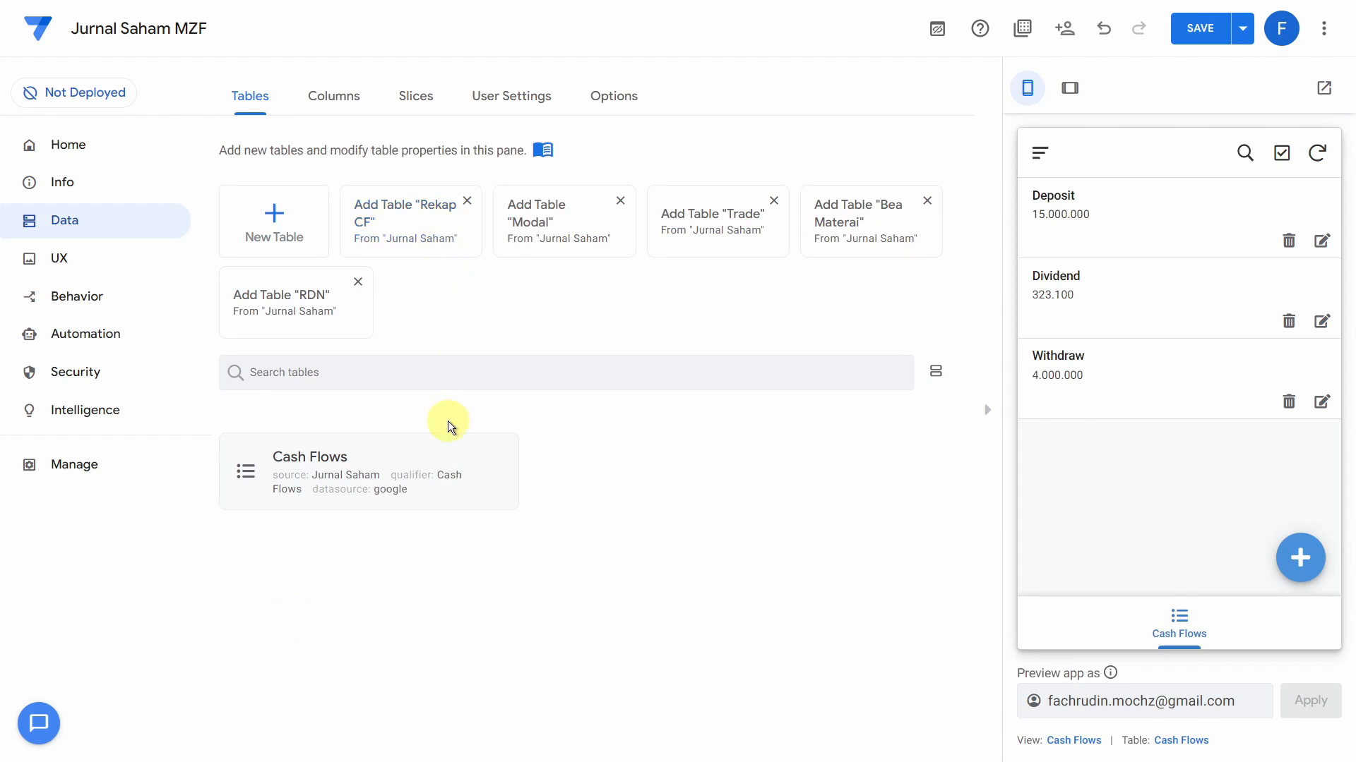
click(439, 452)
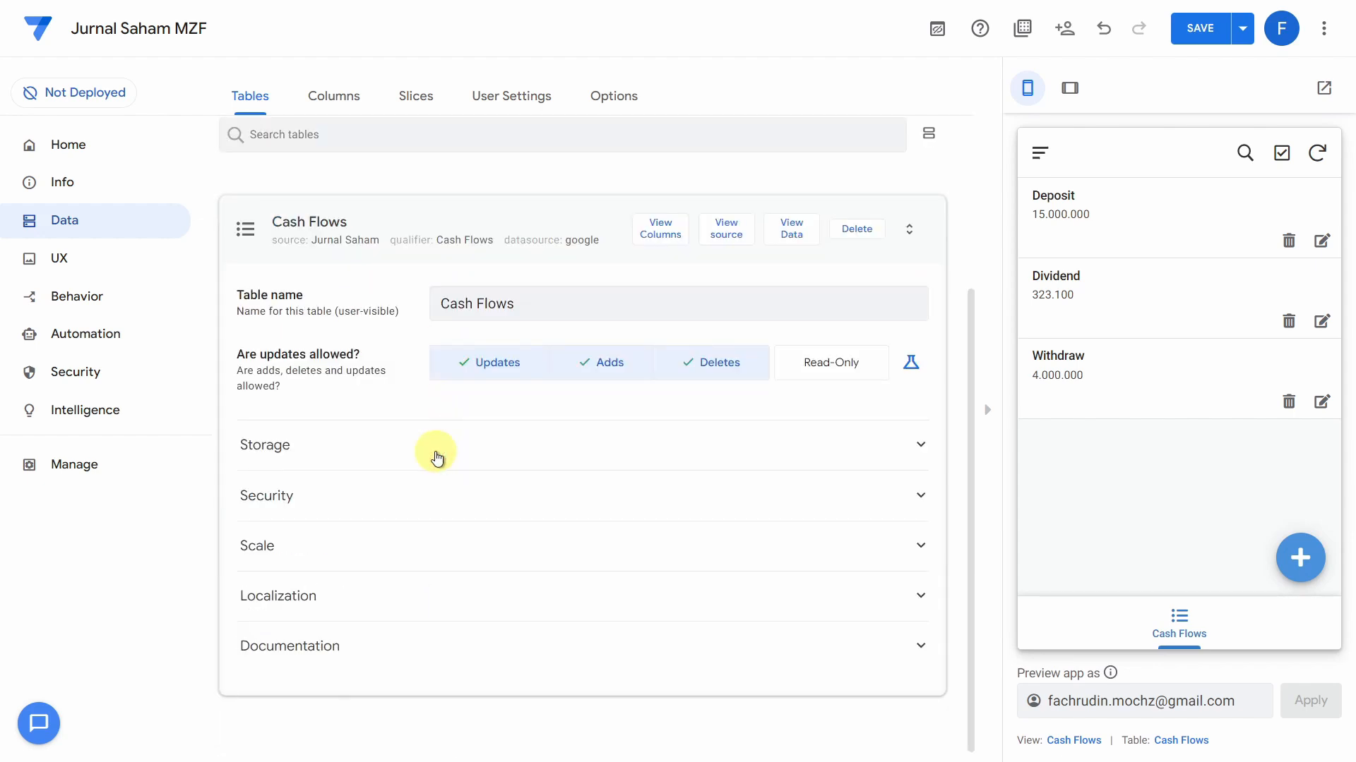
click(485, 303)
click(659, 239)
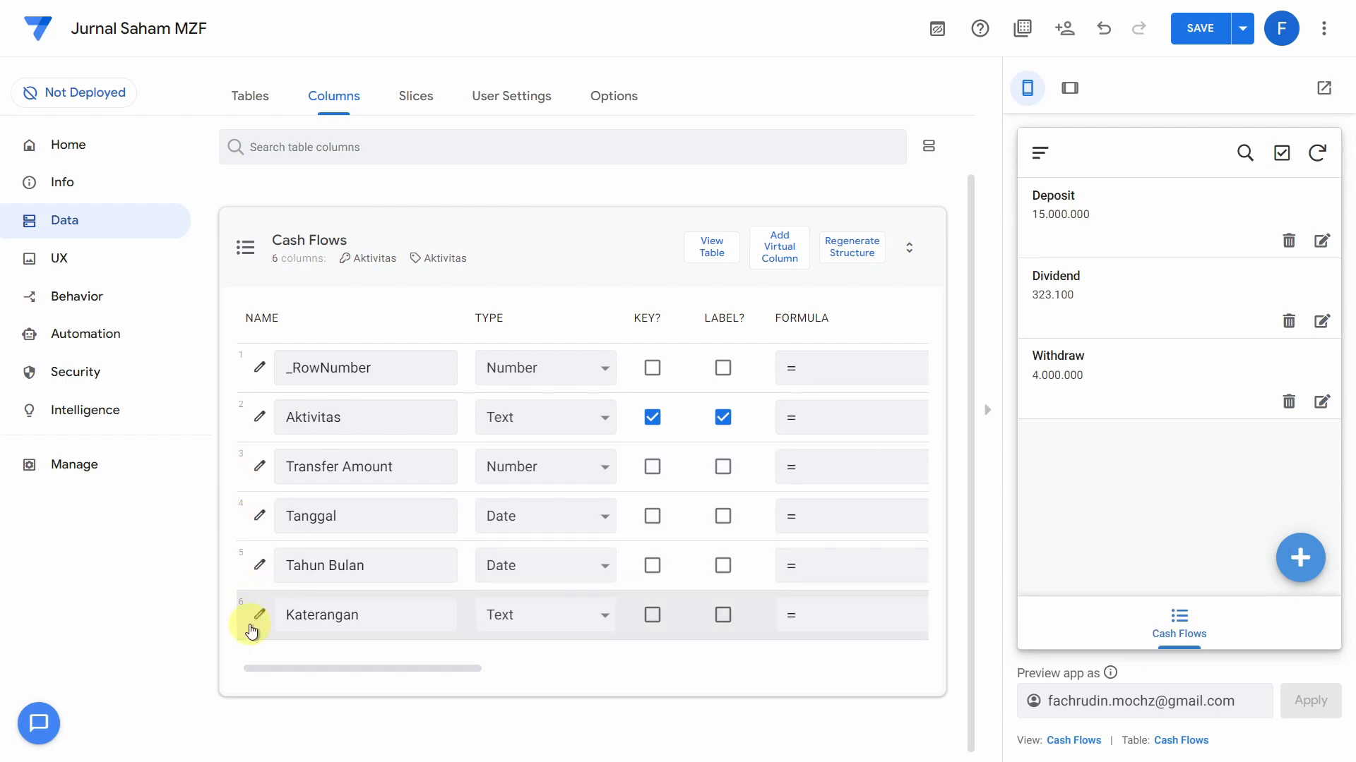
Look across all the column settings of the Cash Flows table, from the names to the PII option
click(338, 606)
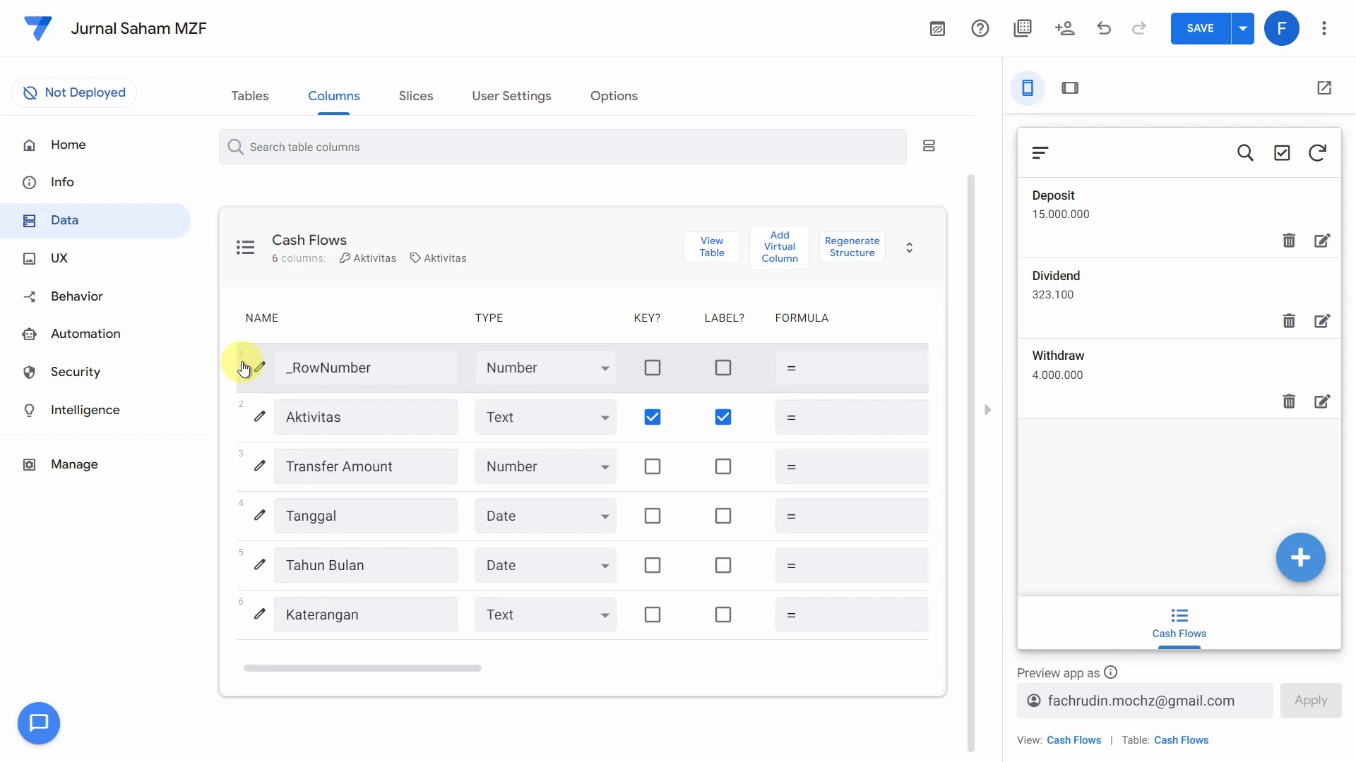
drag(399, 671, 858, 726)
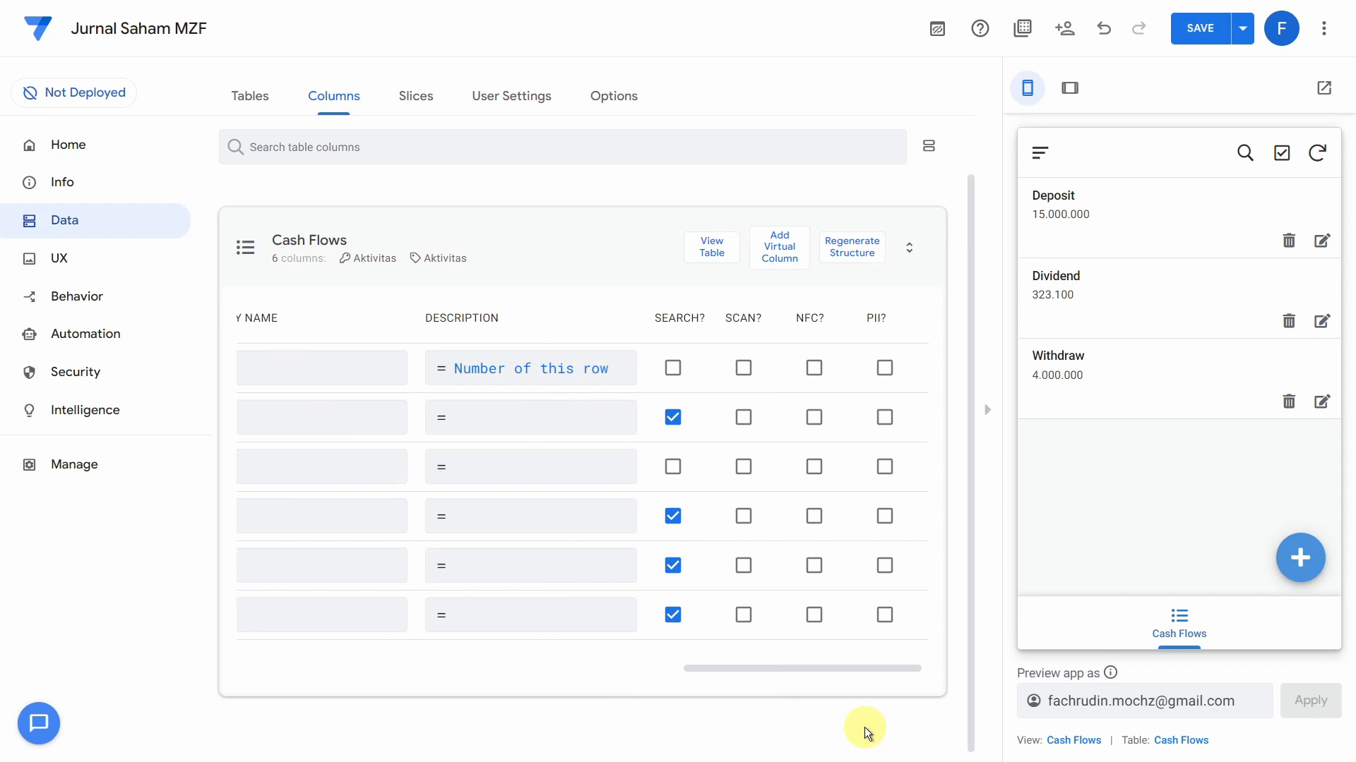
drag(864, 728, 327, 694)
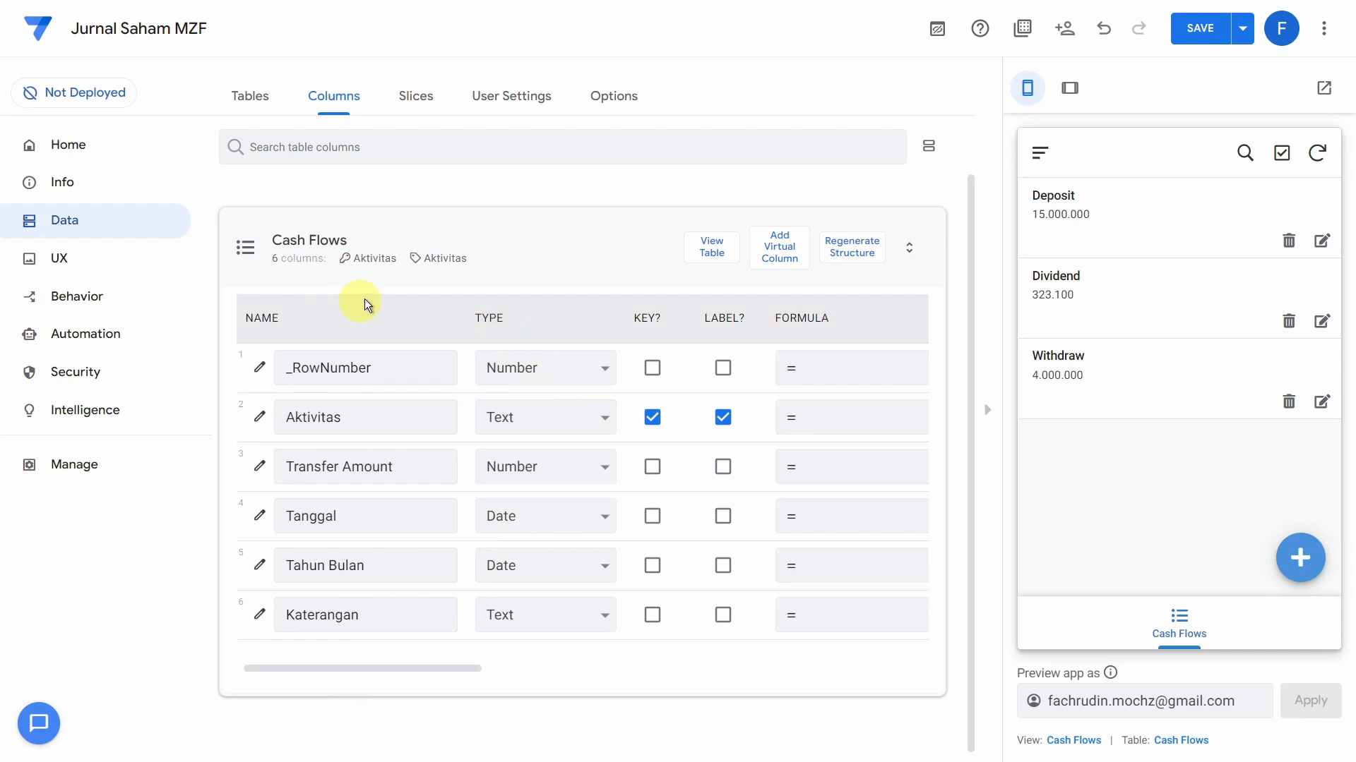
Set the Aktivitas column's type to Enum and the Tahun Bulan column's type to Text
click(577, 423)
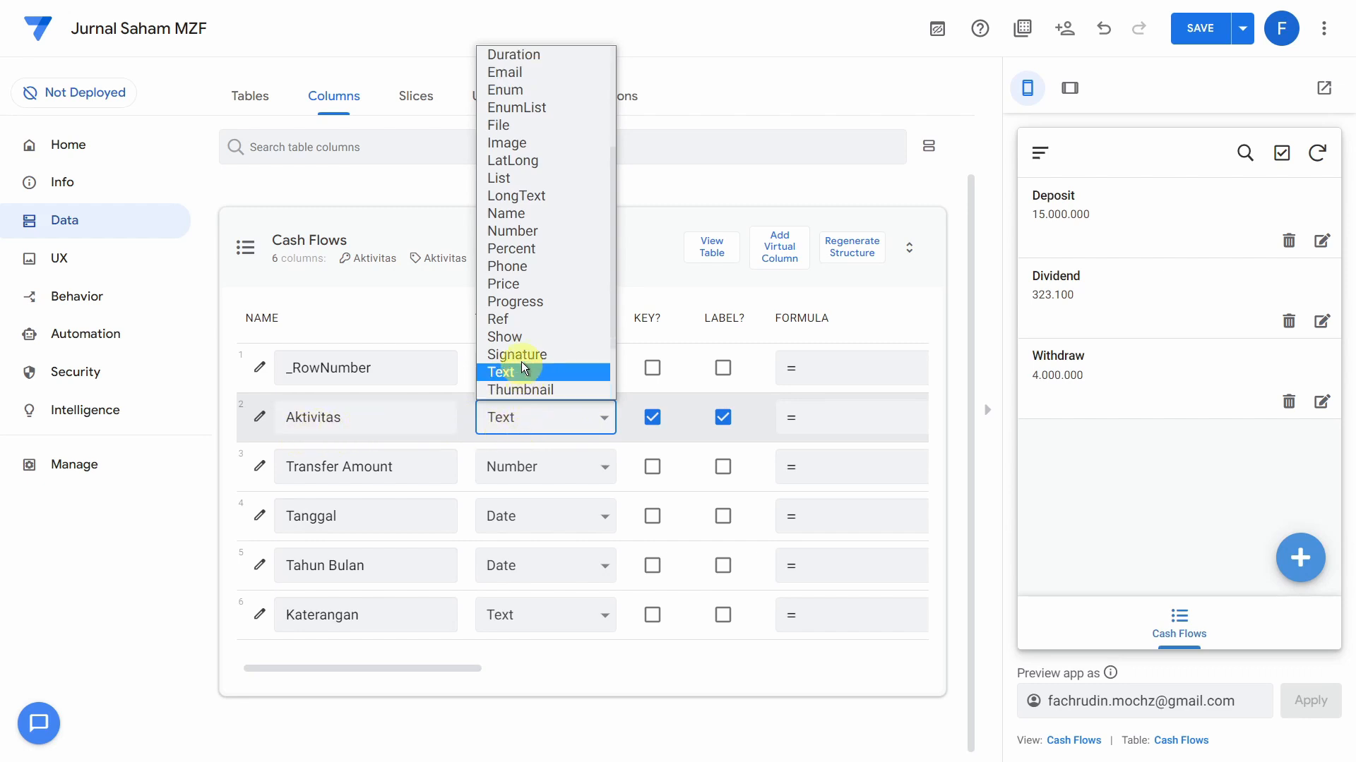
scroll(519, 289, up, 3)
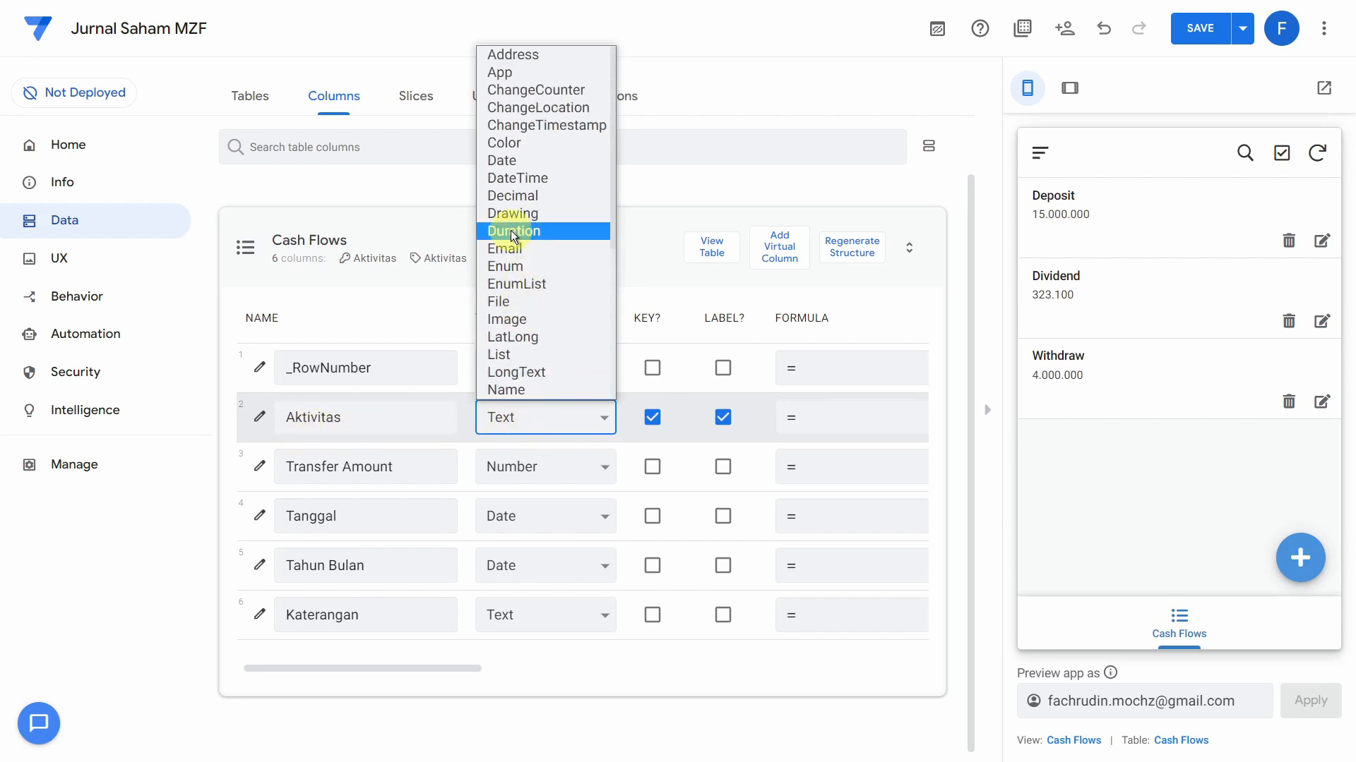
click(507, 266)
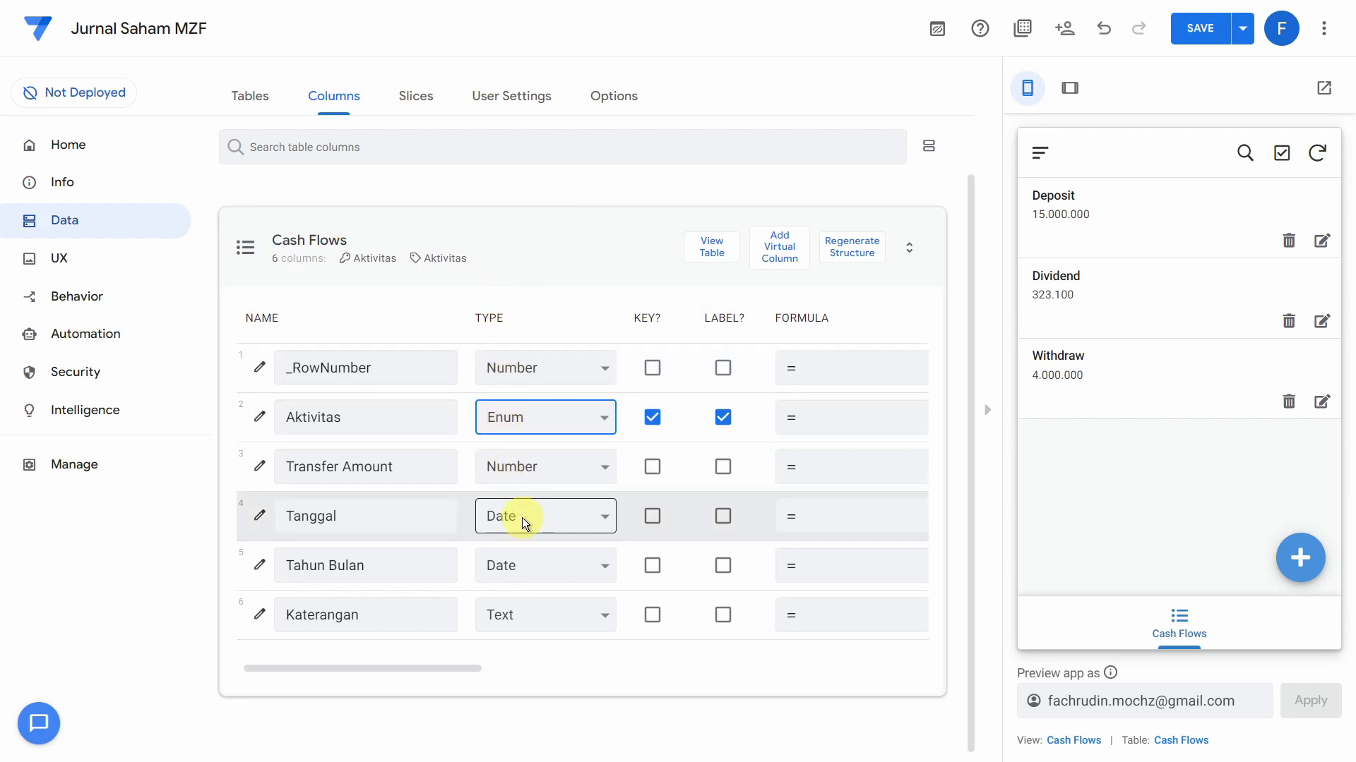
click(544, 565)
scroll(545, 562, down, 1)
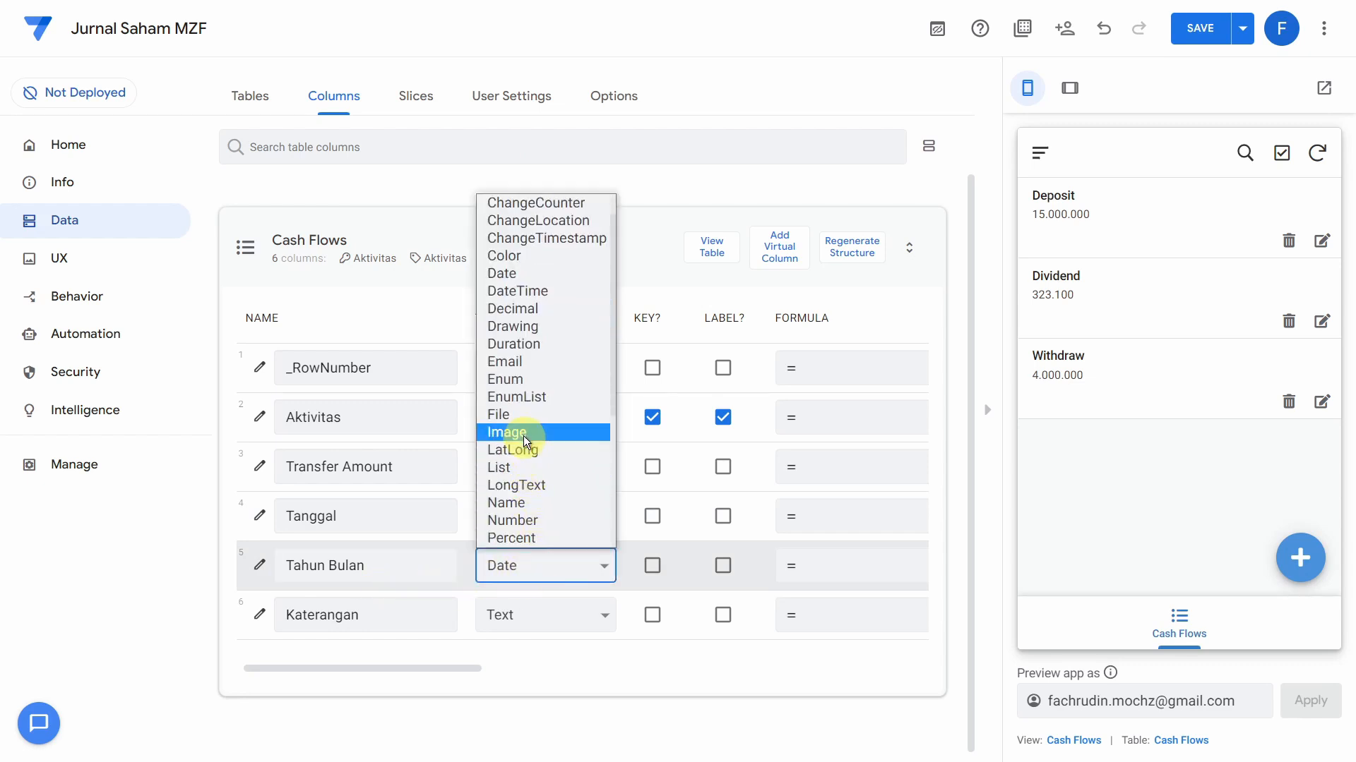
scroll(534, 502, down, 3)
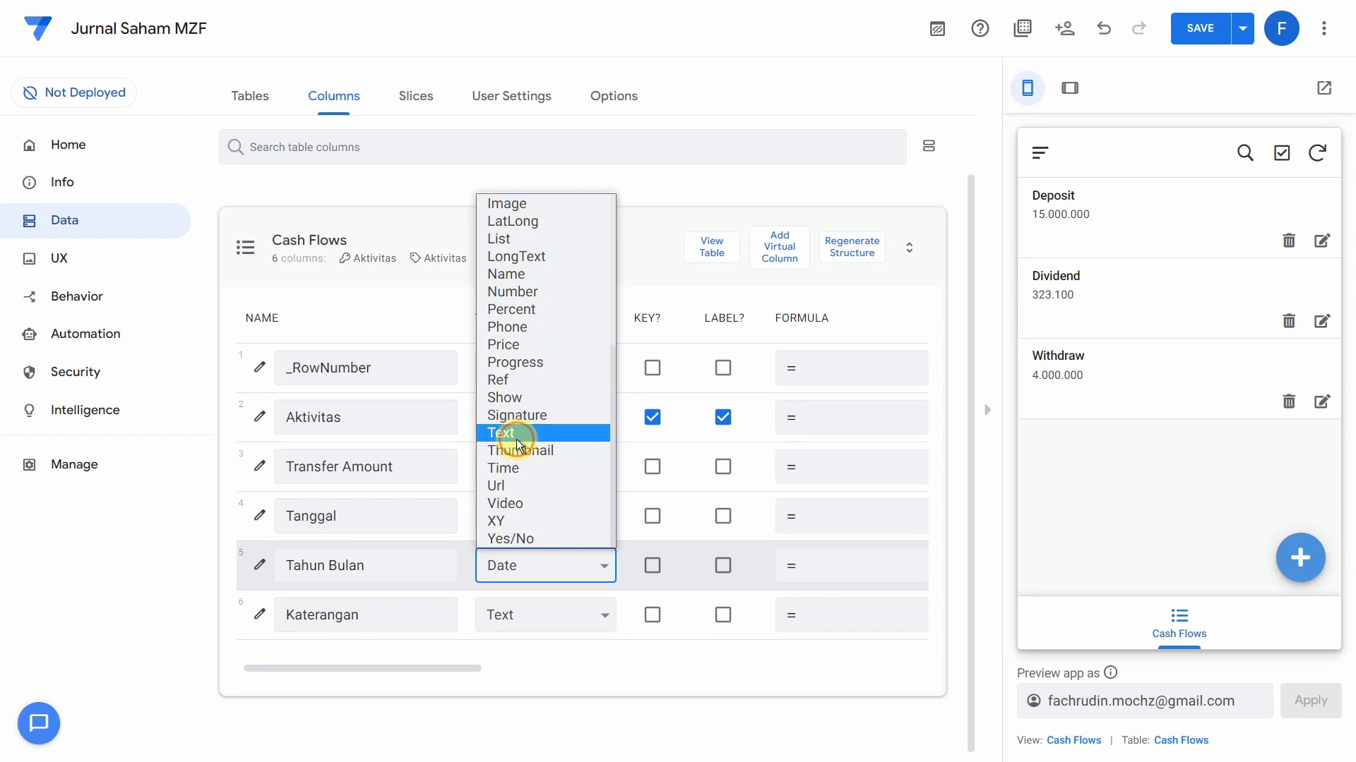
click(515, 439)
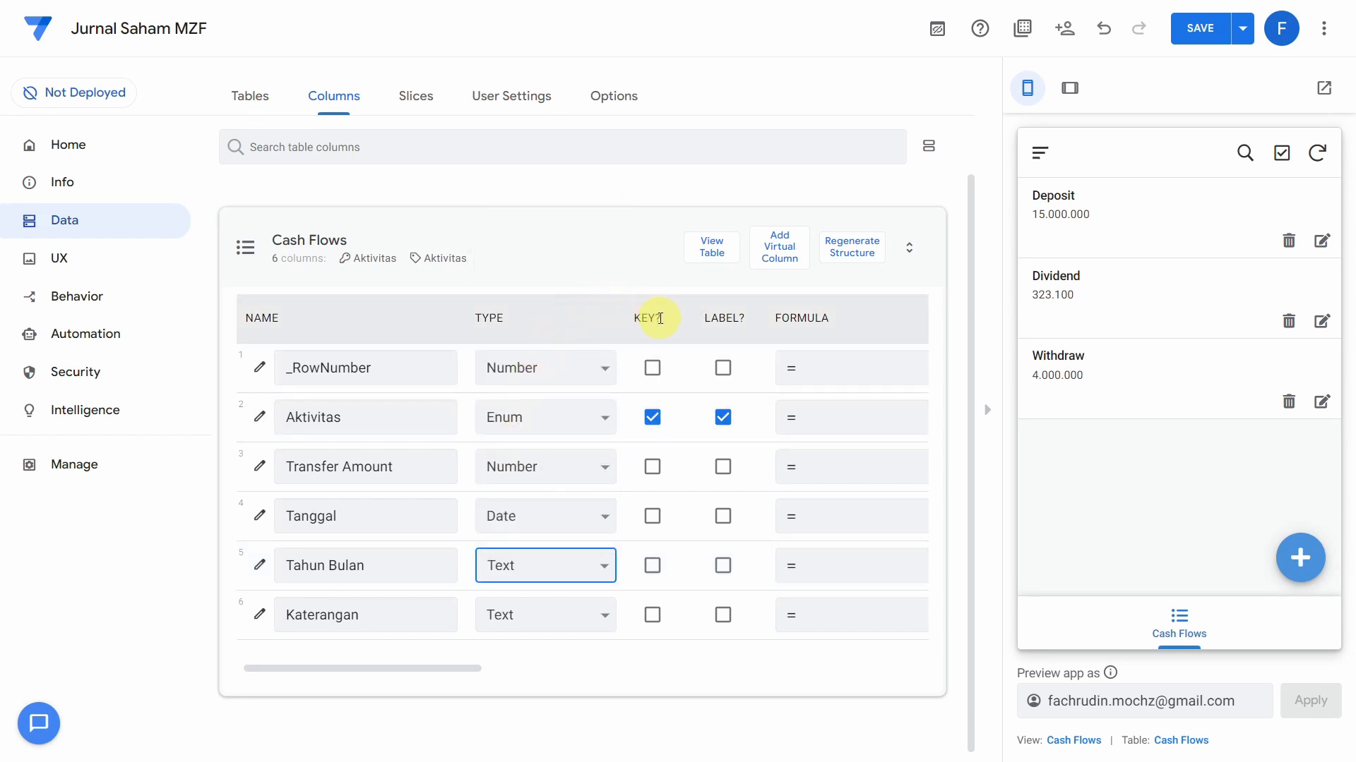
Make _RowNumber the key of the Cash Flows table instead of Aktivitas, and hide the app preview
click(652, 369)
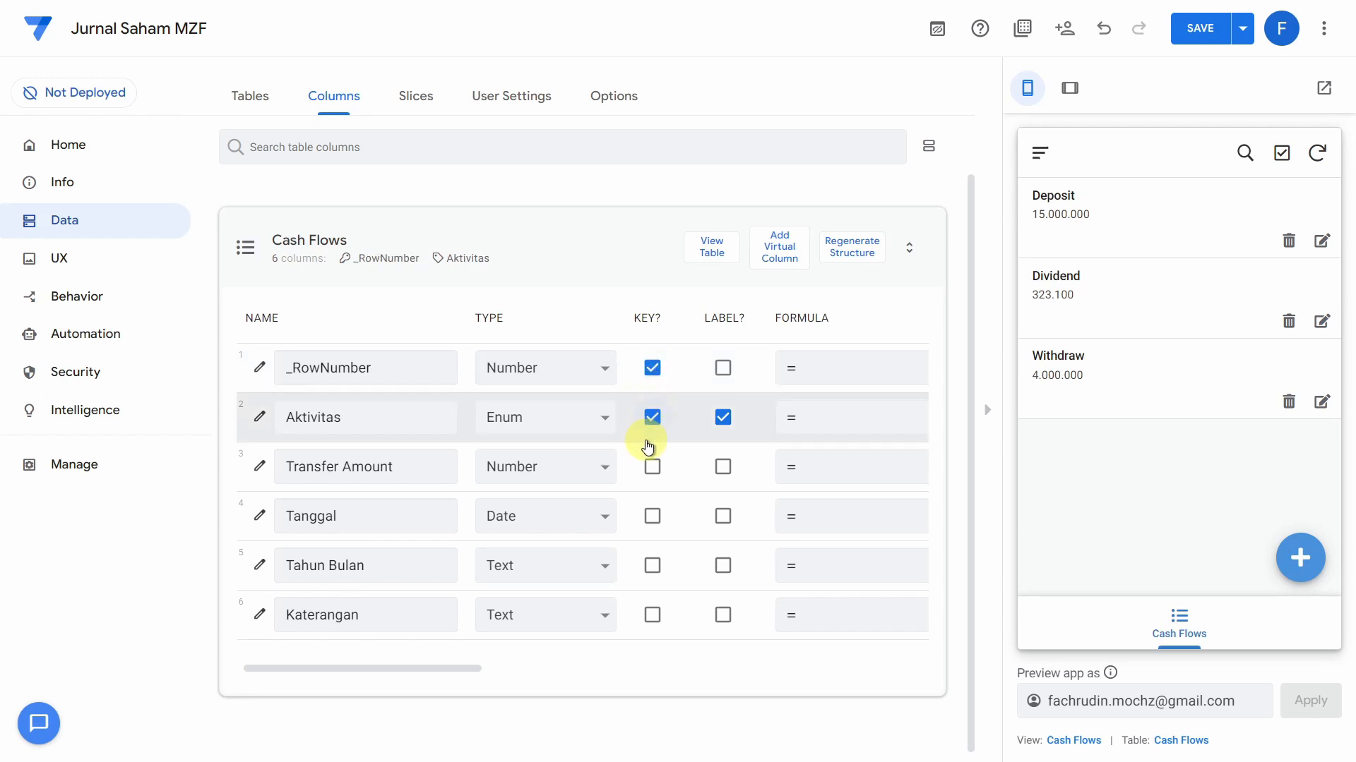
click(651, 419)
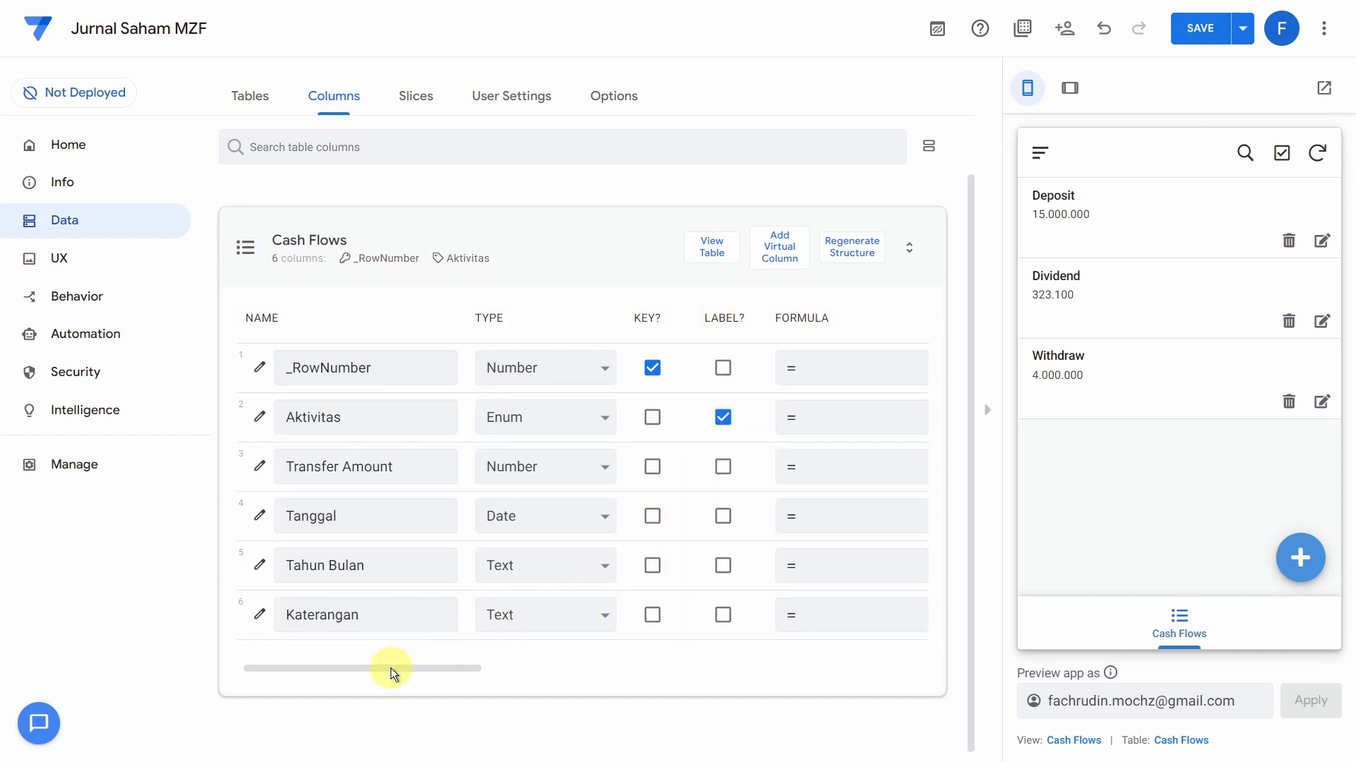
click(990, 412)
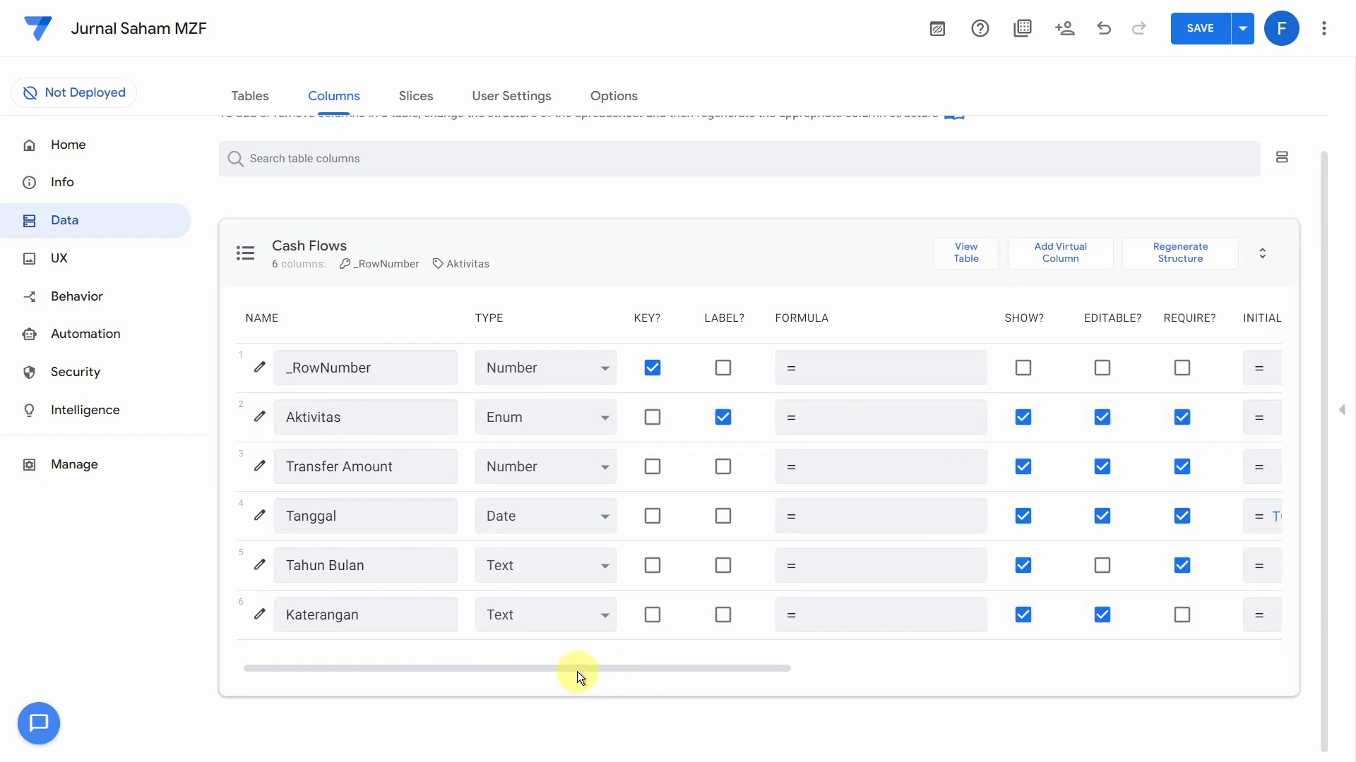
Make the Katerangan column non-editable and the Tahun Bulan column not required
drag(574, 668, 639, 674)
drag(730, 675, 766, 681)
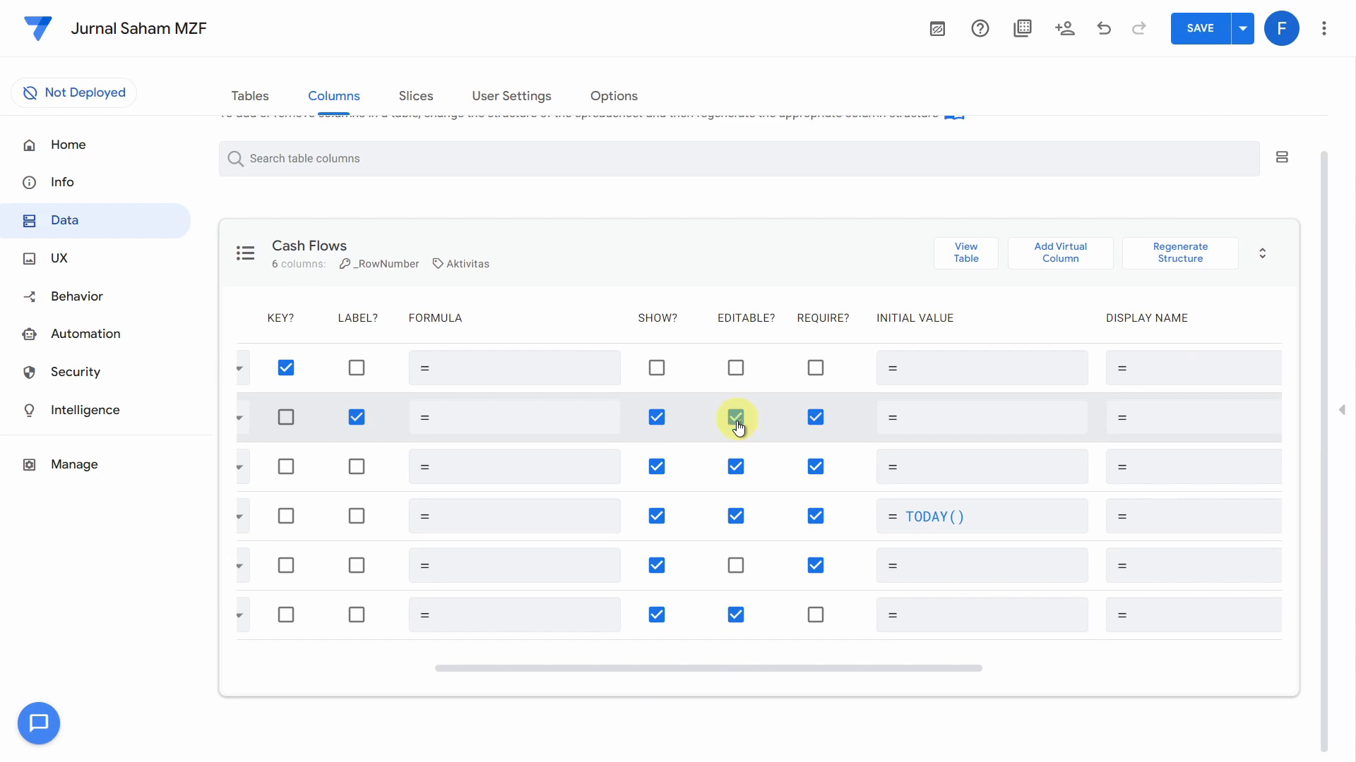
click(735, 617)
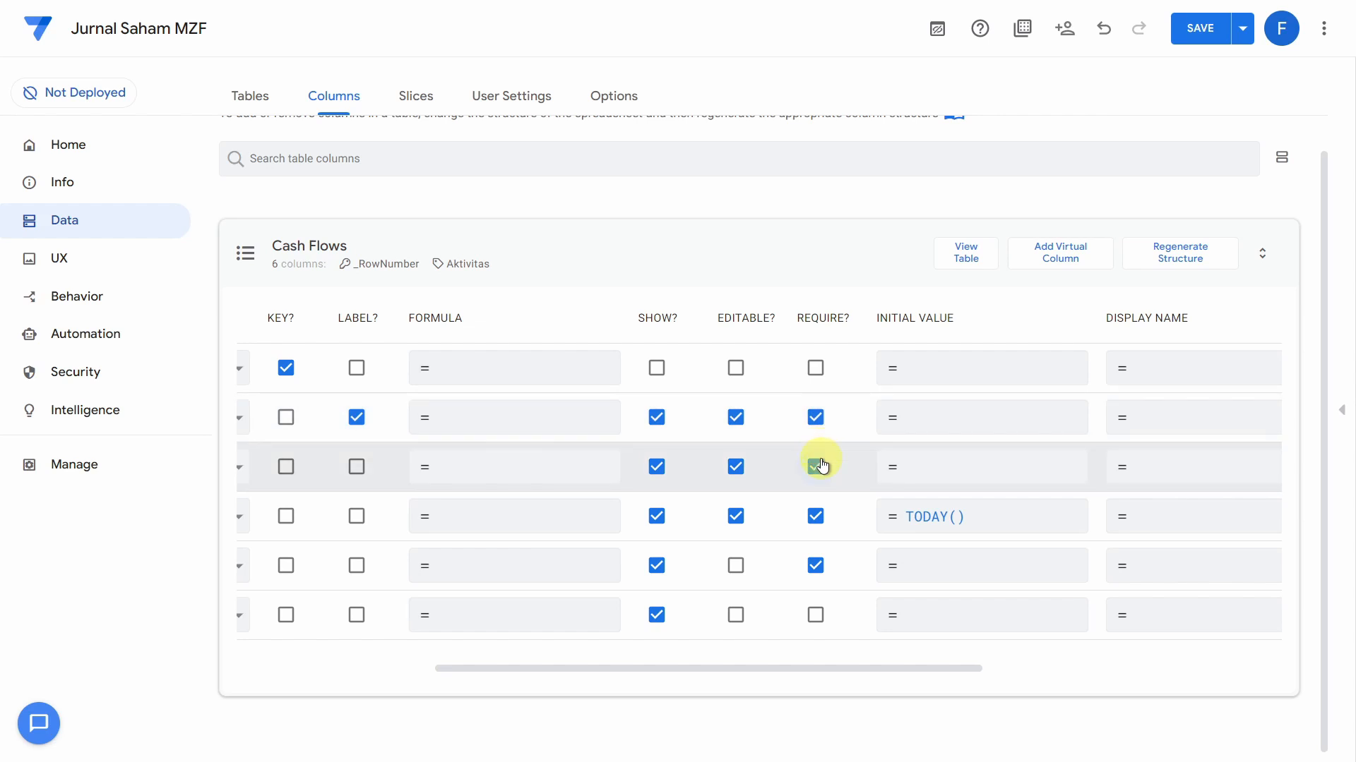
click(815, 566)
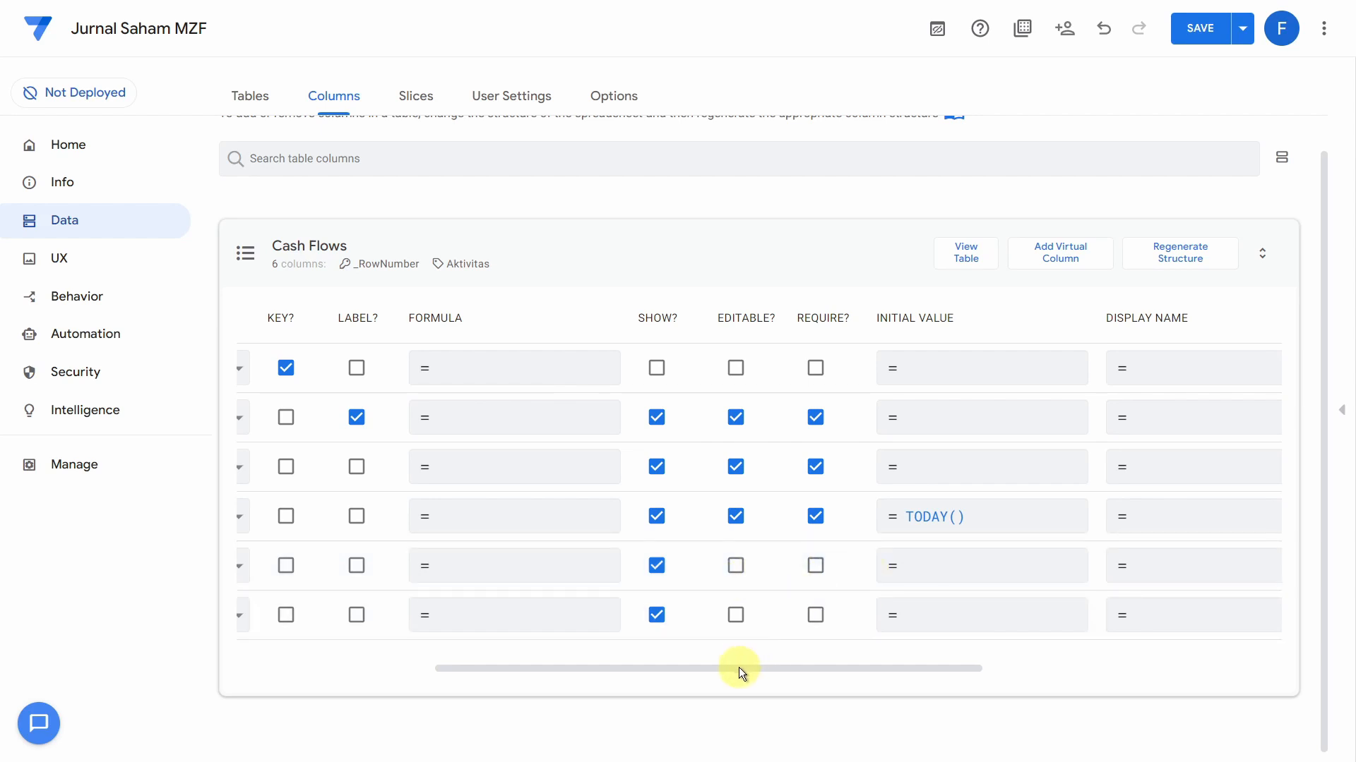
Exclude the Tanggal and Katerangan columns from search, and make Katerangan editable again
drag(738, 667, 1049, 664)
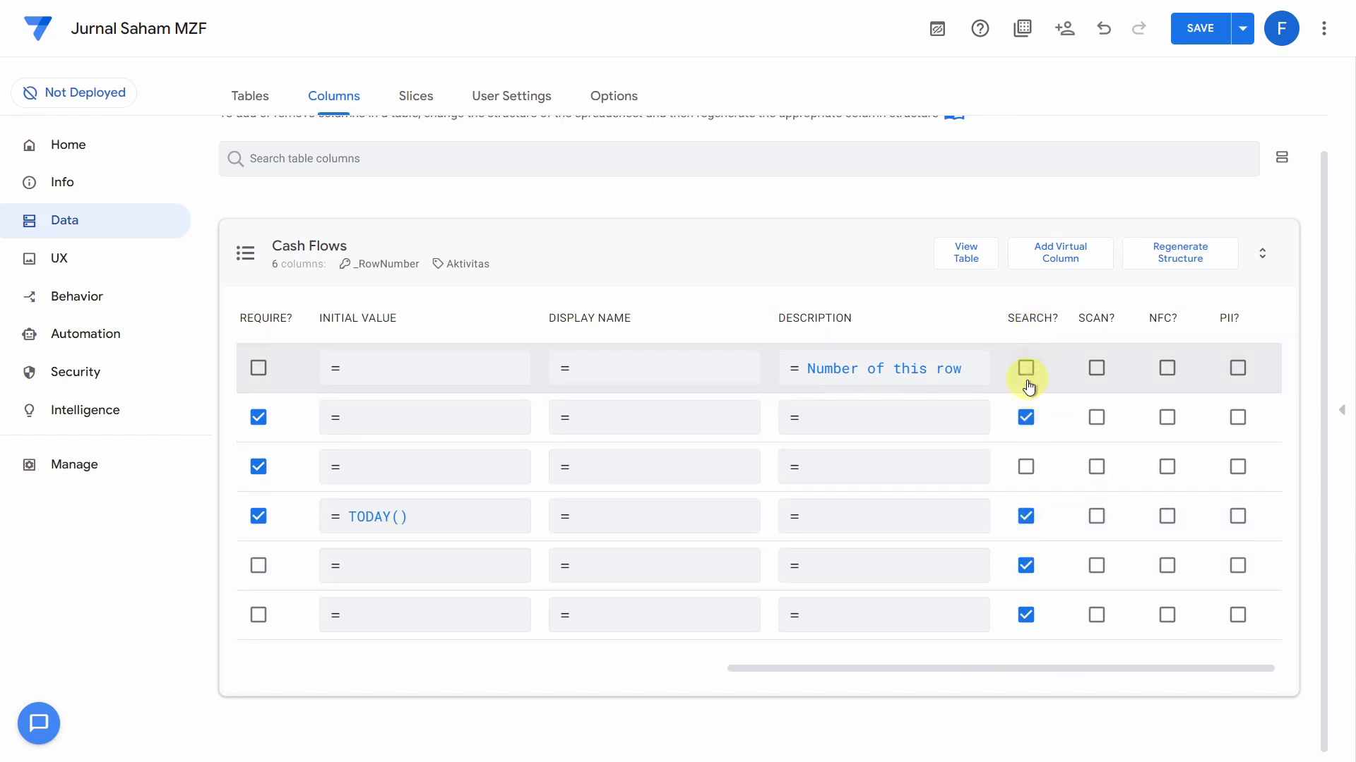
click(1026, 518)
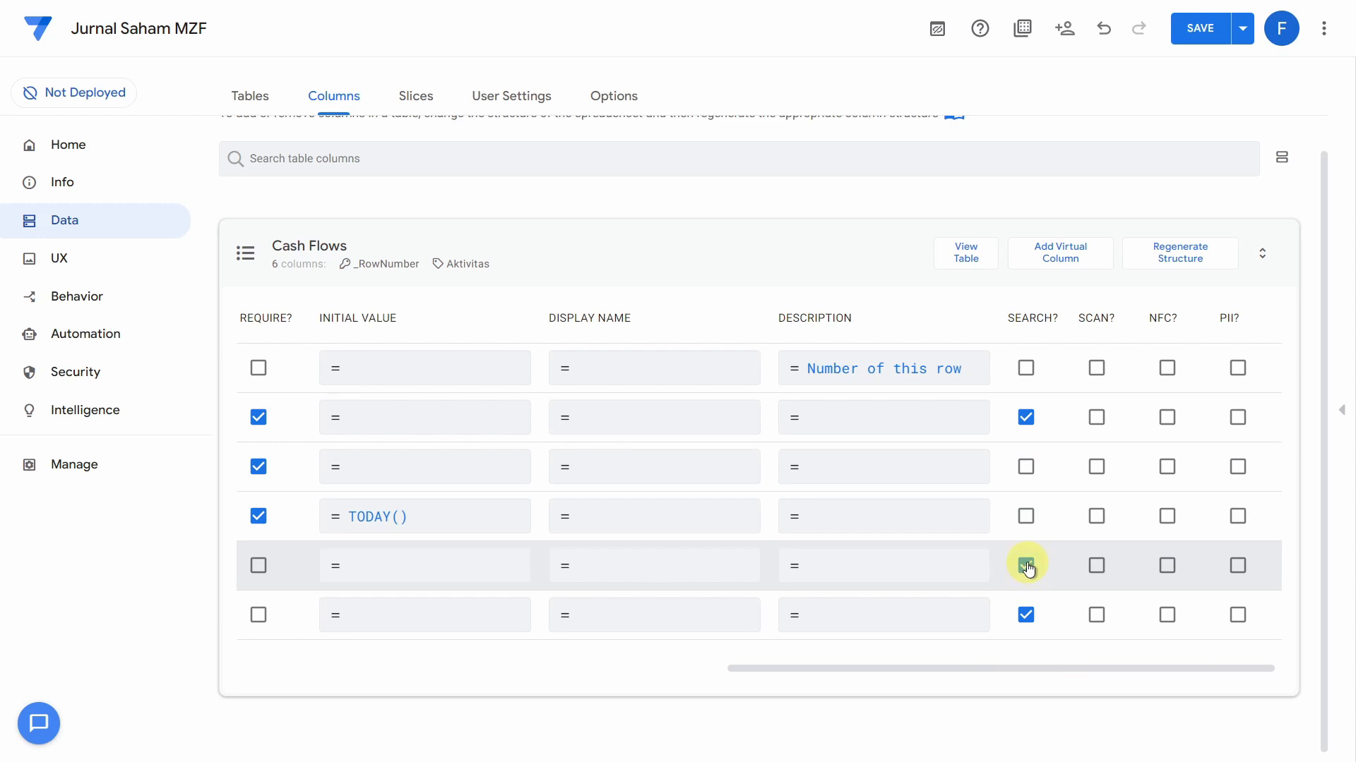
click(1026, 614)
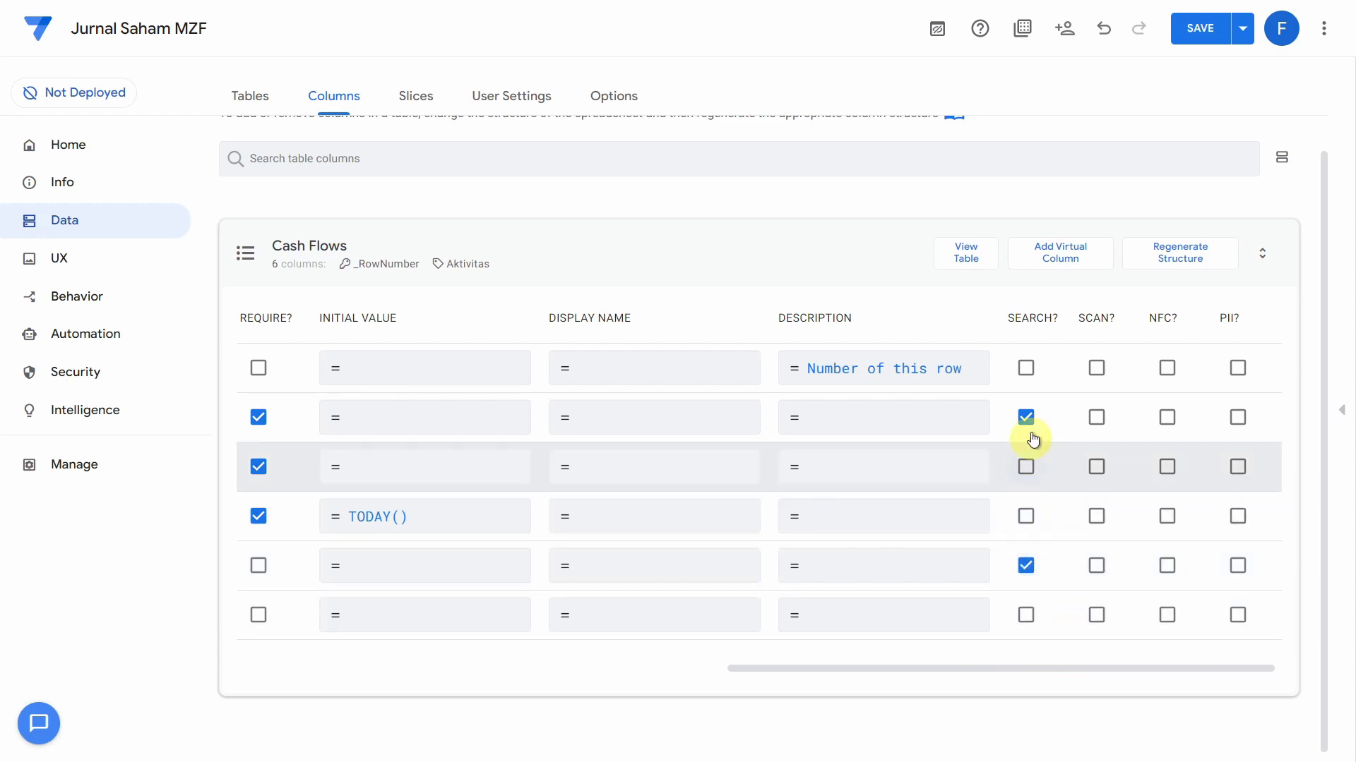
drag(976, 668, 398, 684)
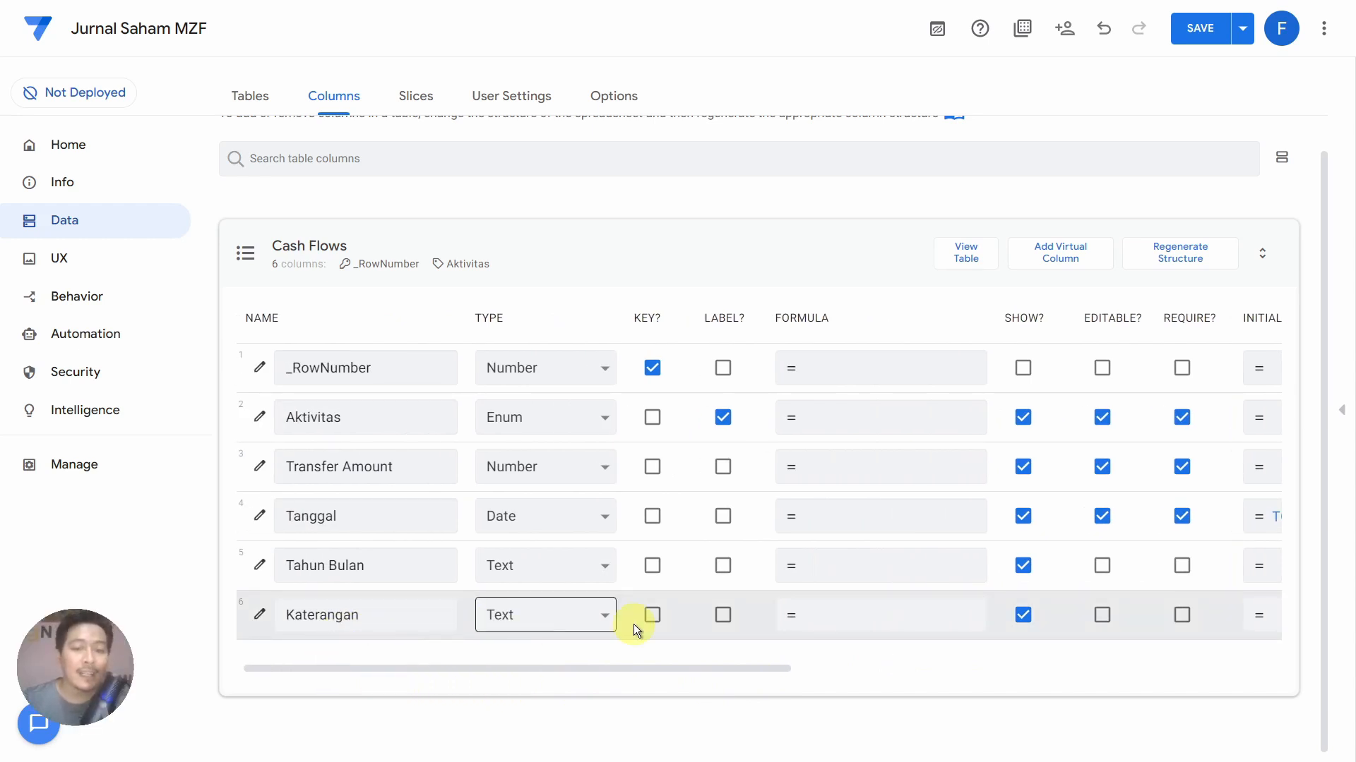
click(1103, 618)
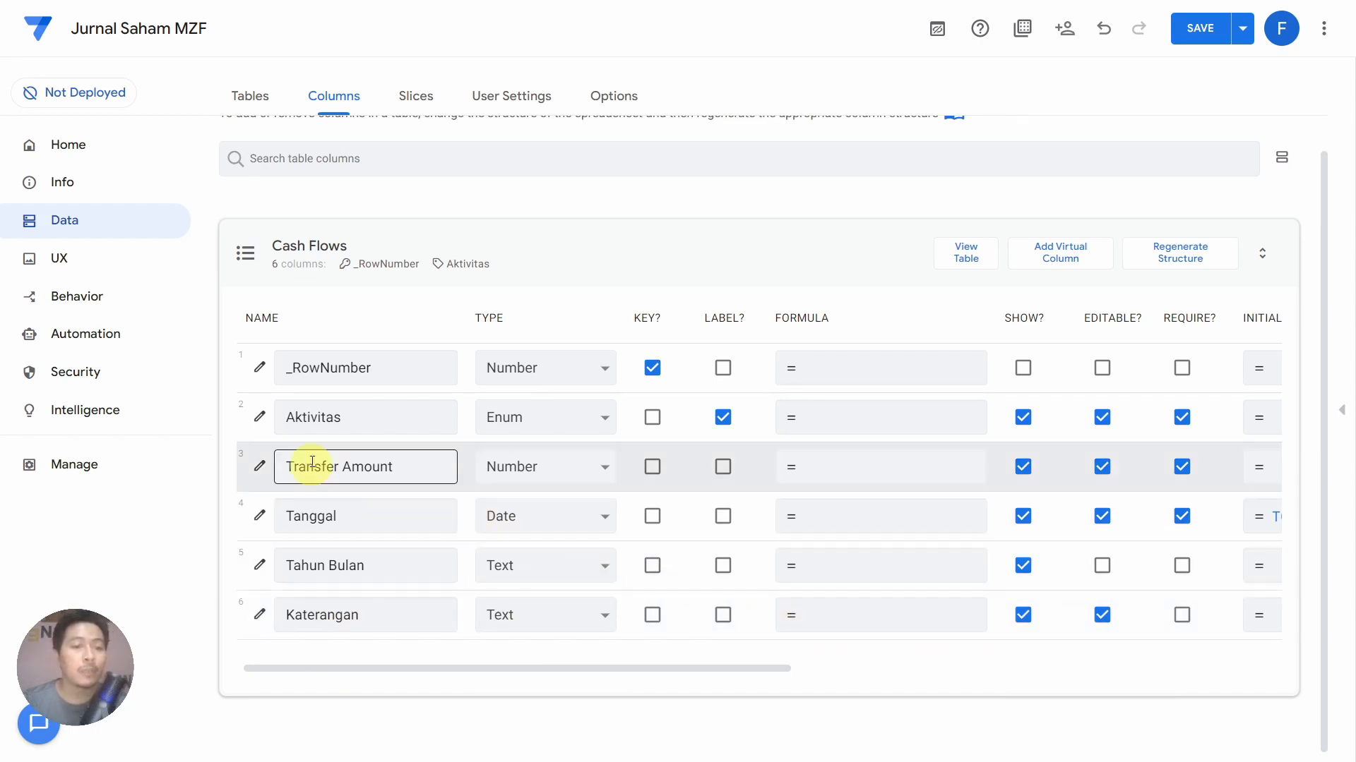
Add the values Deposit, Dividend and Withdraw to the Aktivitas column's Enum options
click(260, 418)
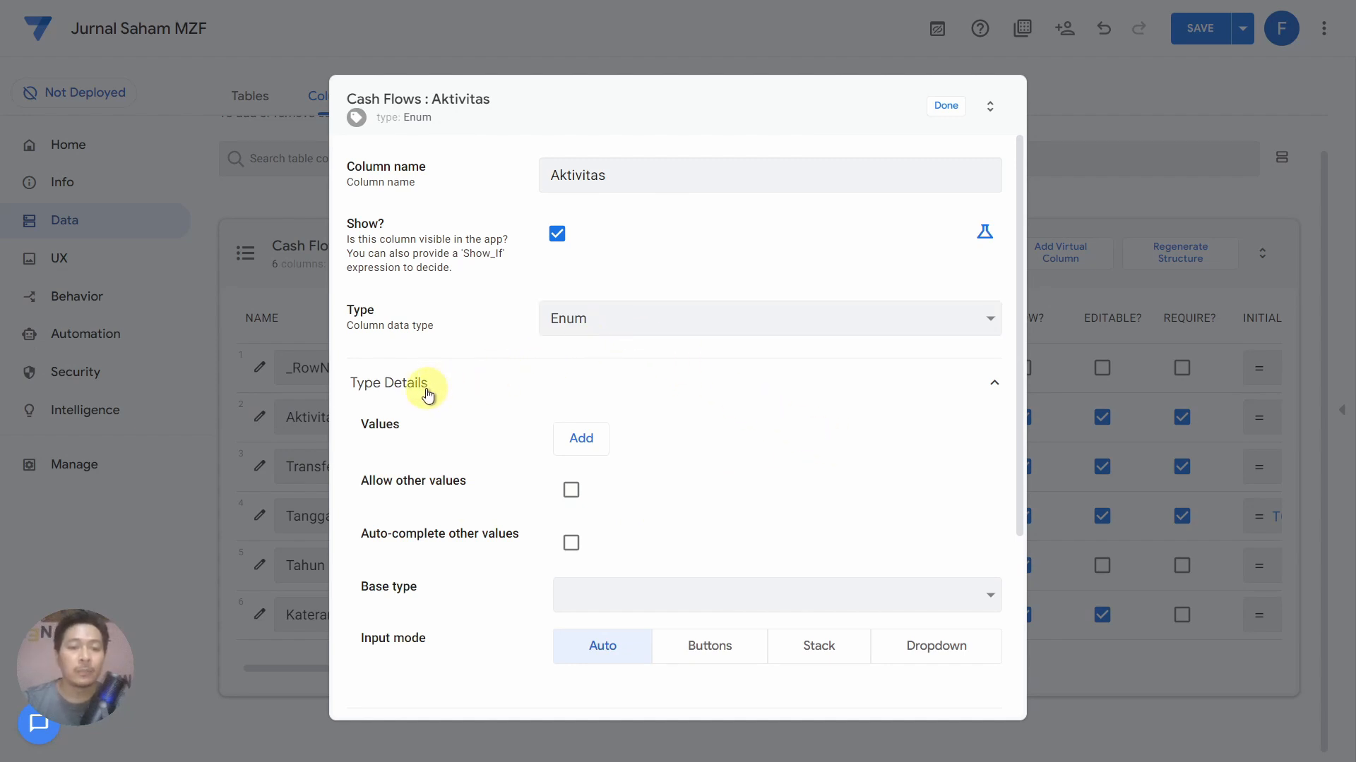
click(582, 439)
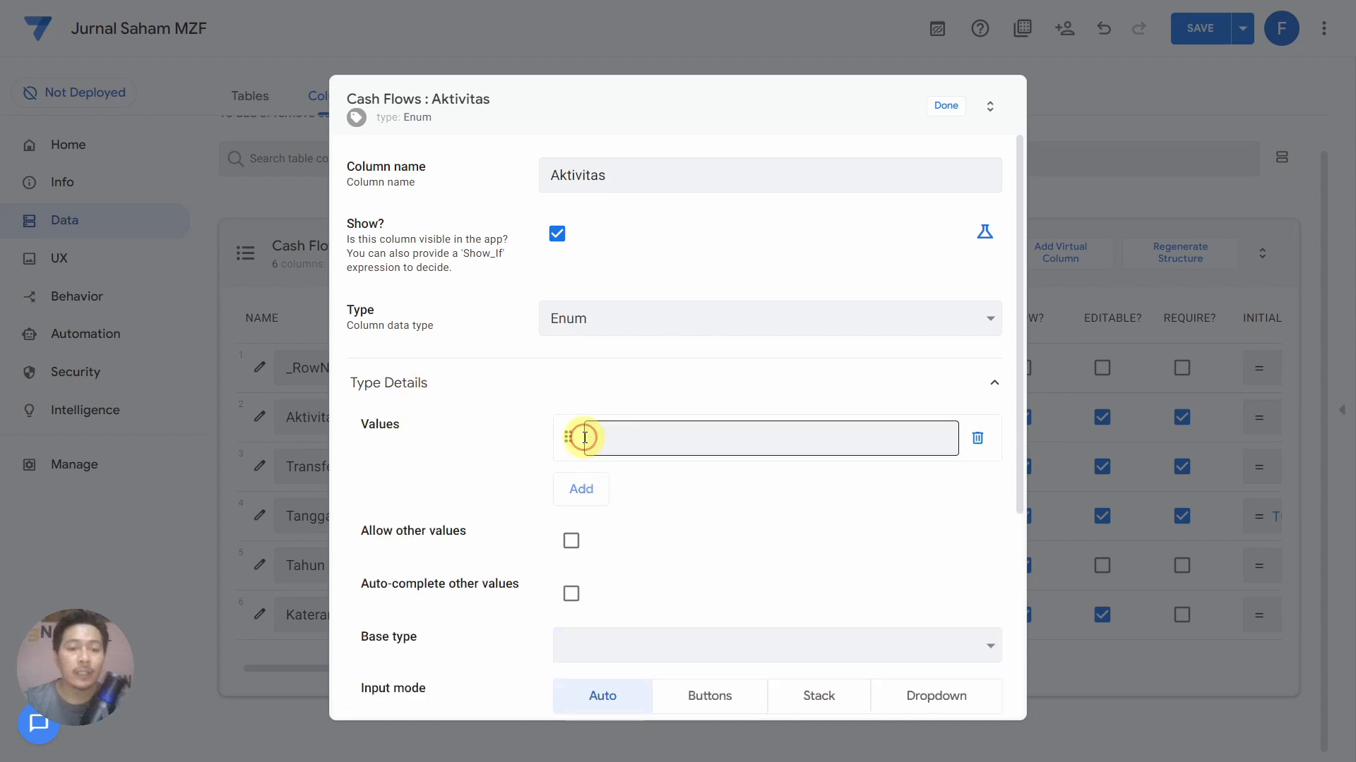
click(638, 446)
text(Deposit)
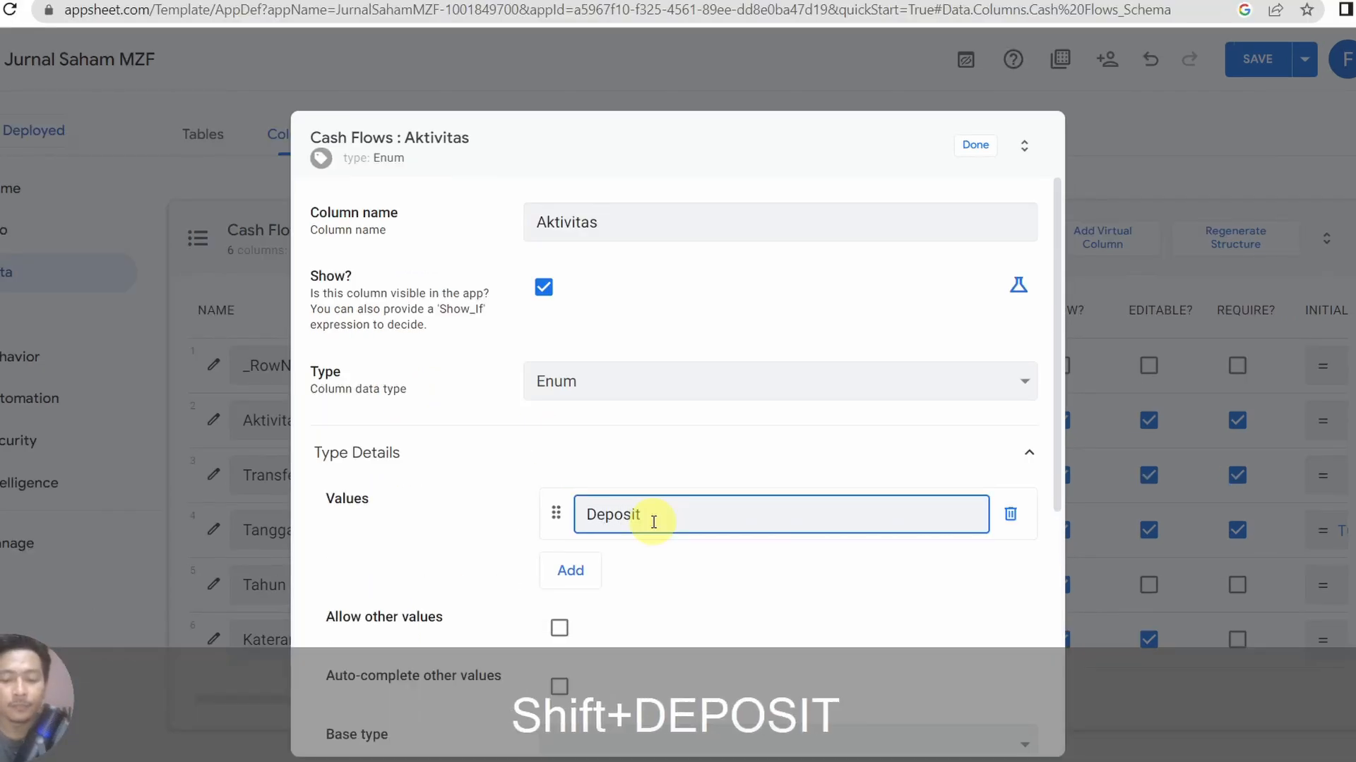
key(Return)
text(Dividend)
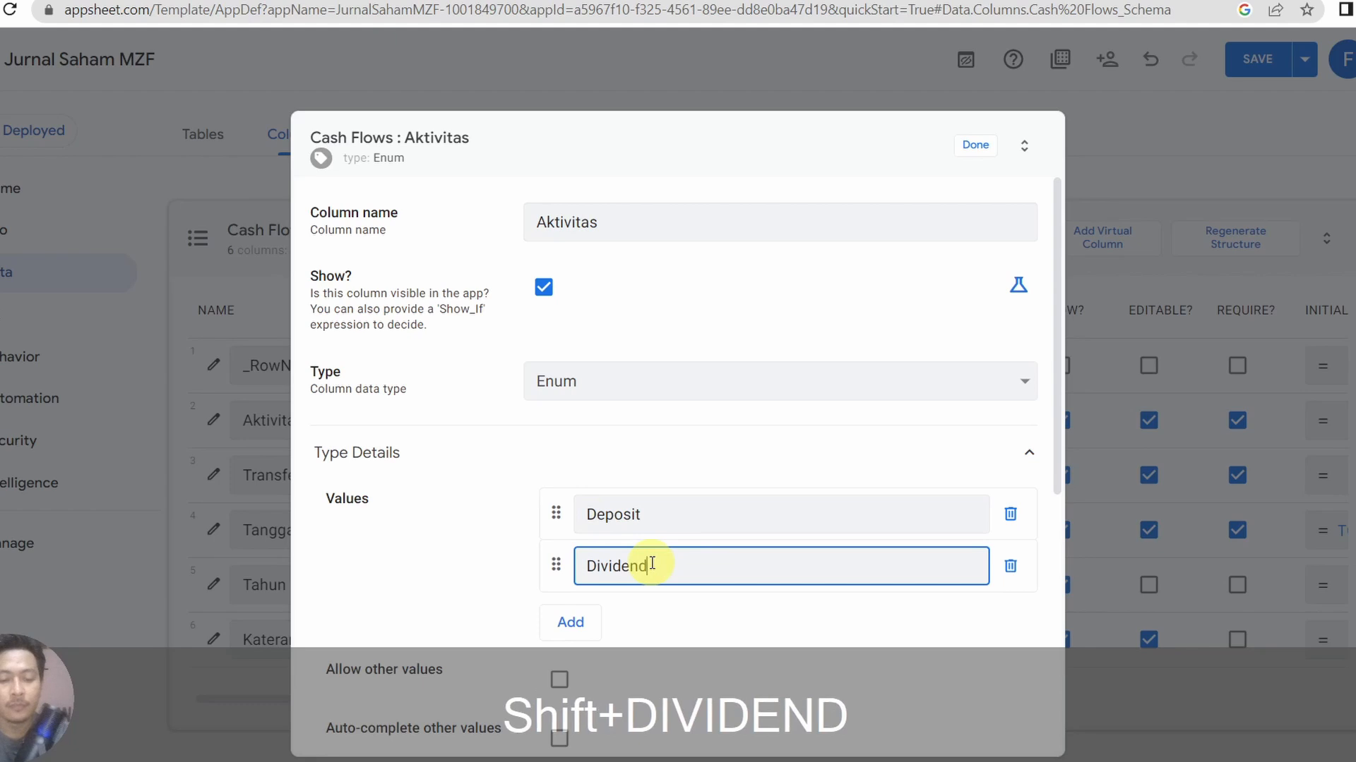
click(572, 627)
click(654, 617)
text(Withdraw)
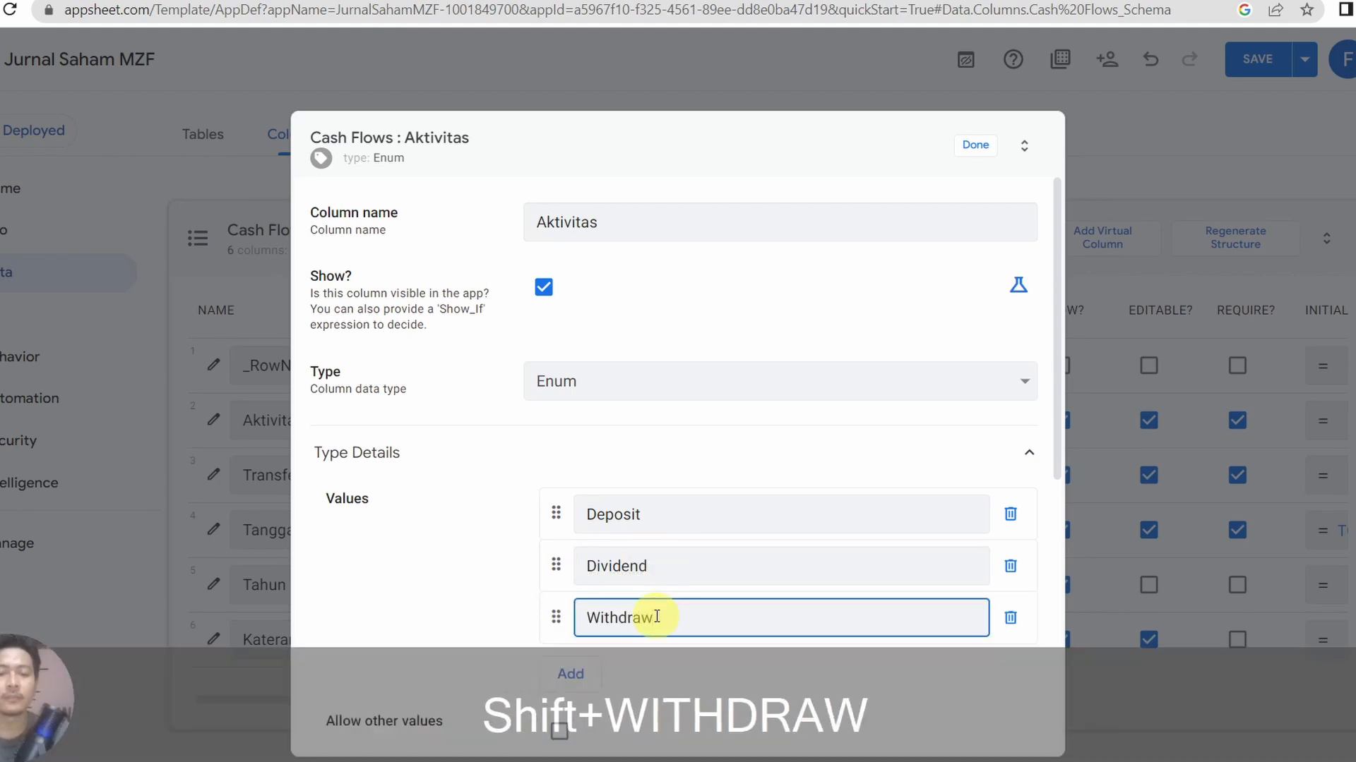
click(709, 675)
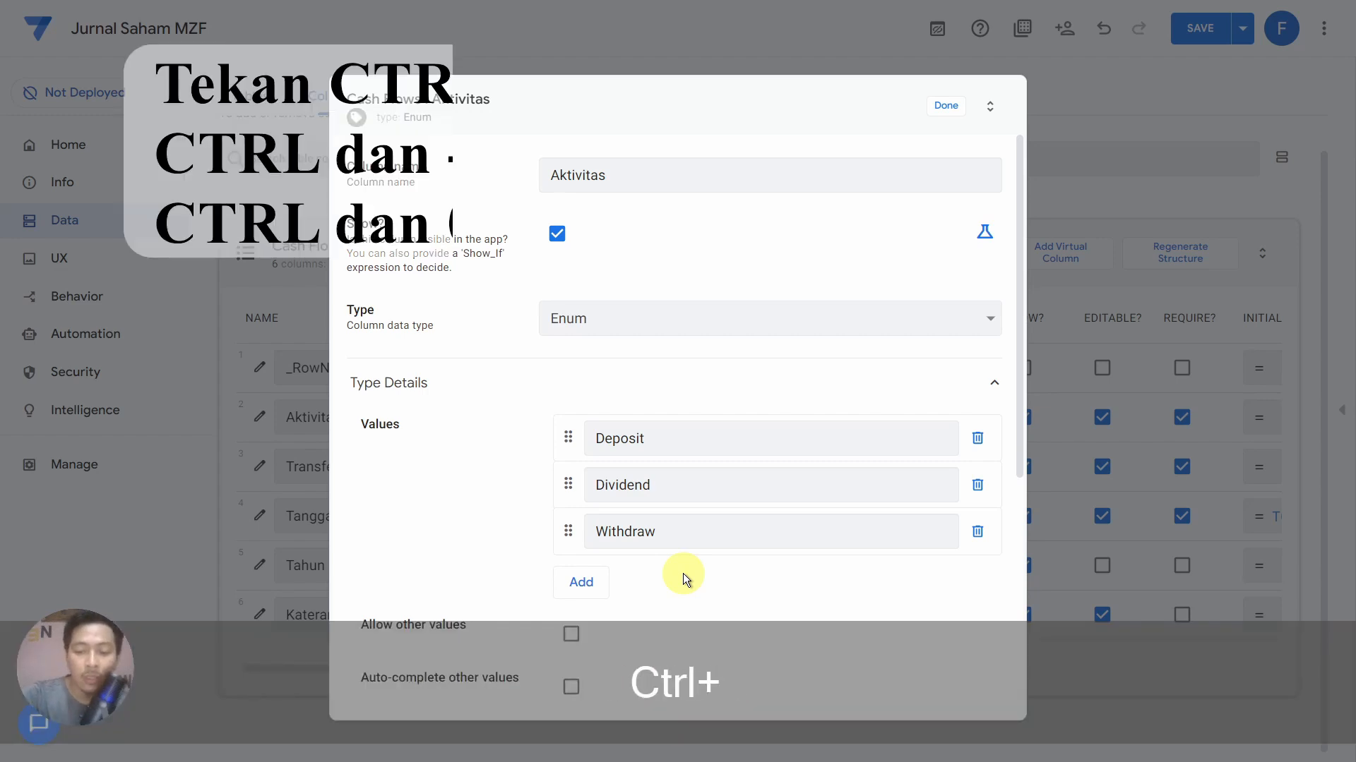
Set the input mode of the Aktivitas column to Stack
key(ctrl+equal)
scroll(683, 573, down, 3)
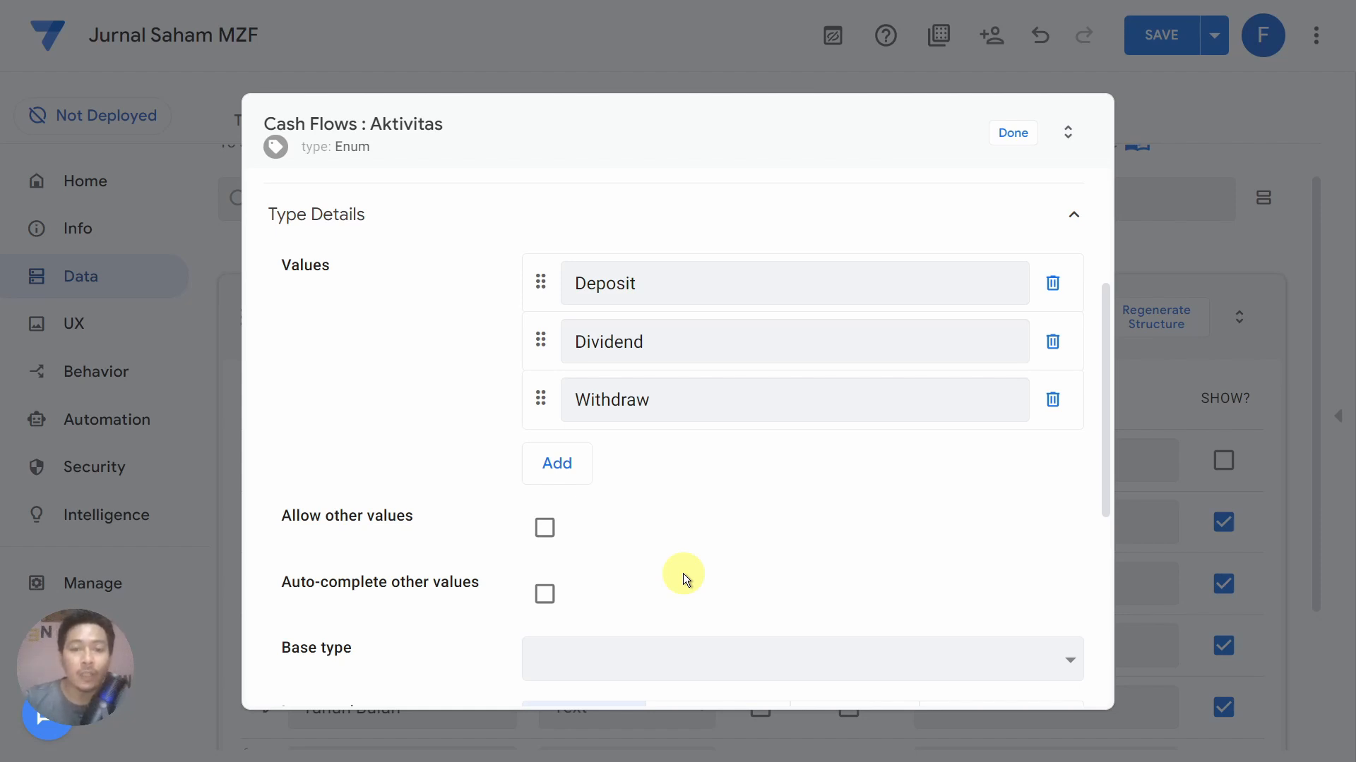
scroll(683, 573, down, 3)
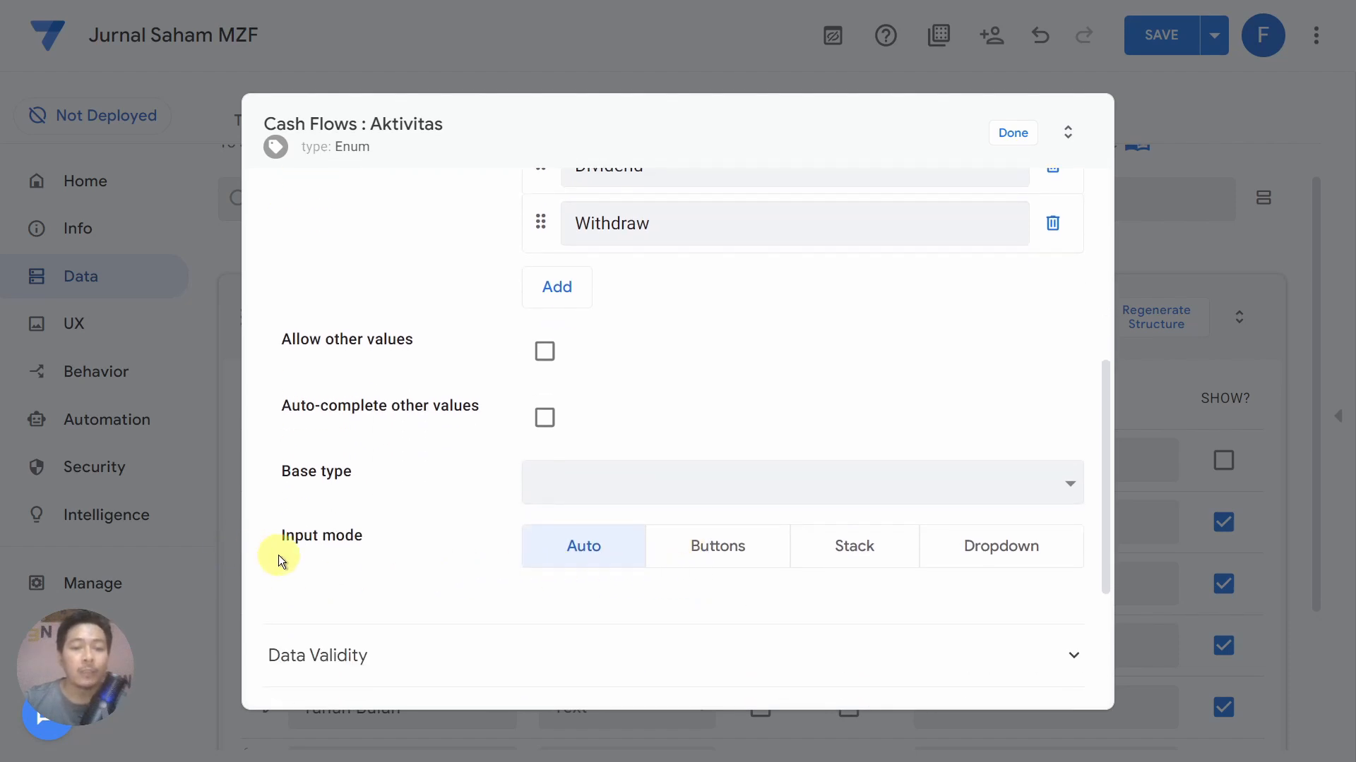
click(858, 548)
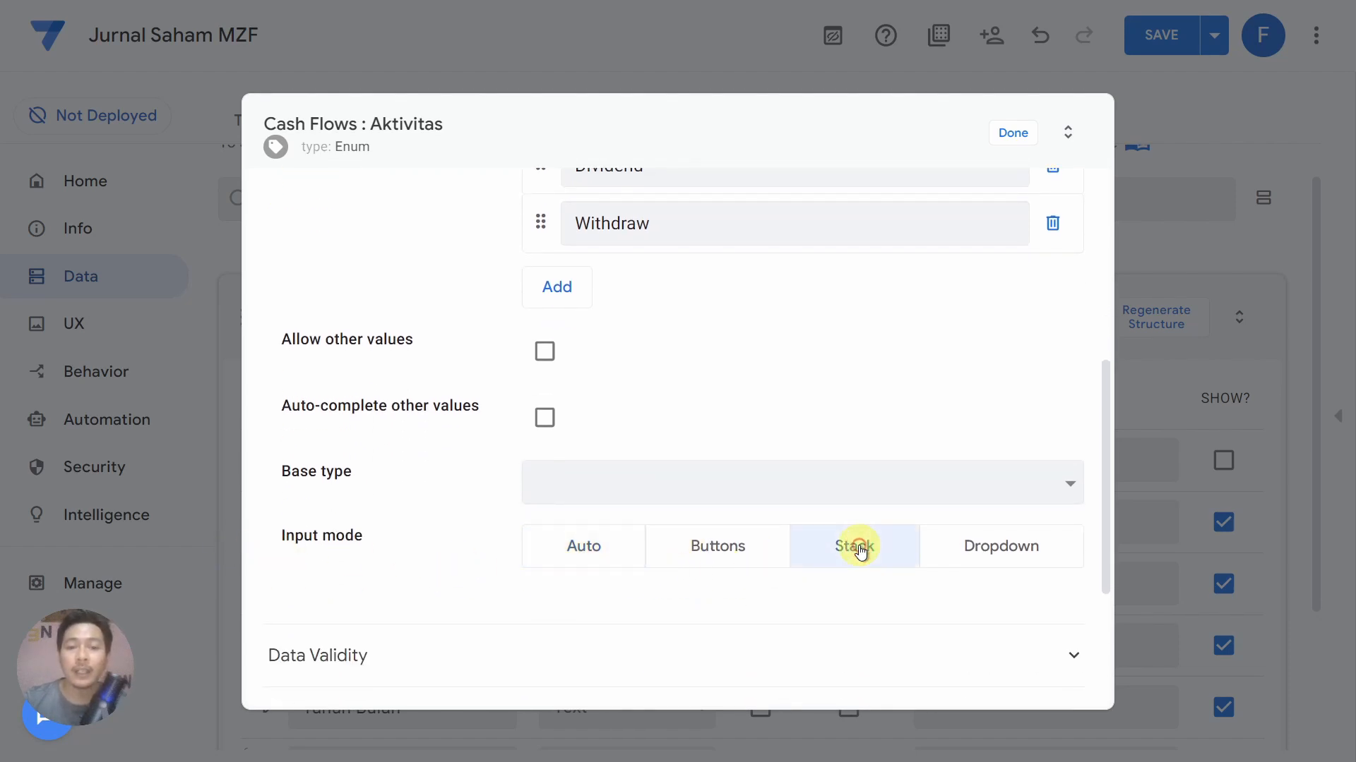
key(ctrl+0)
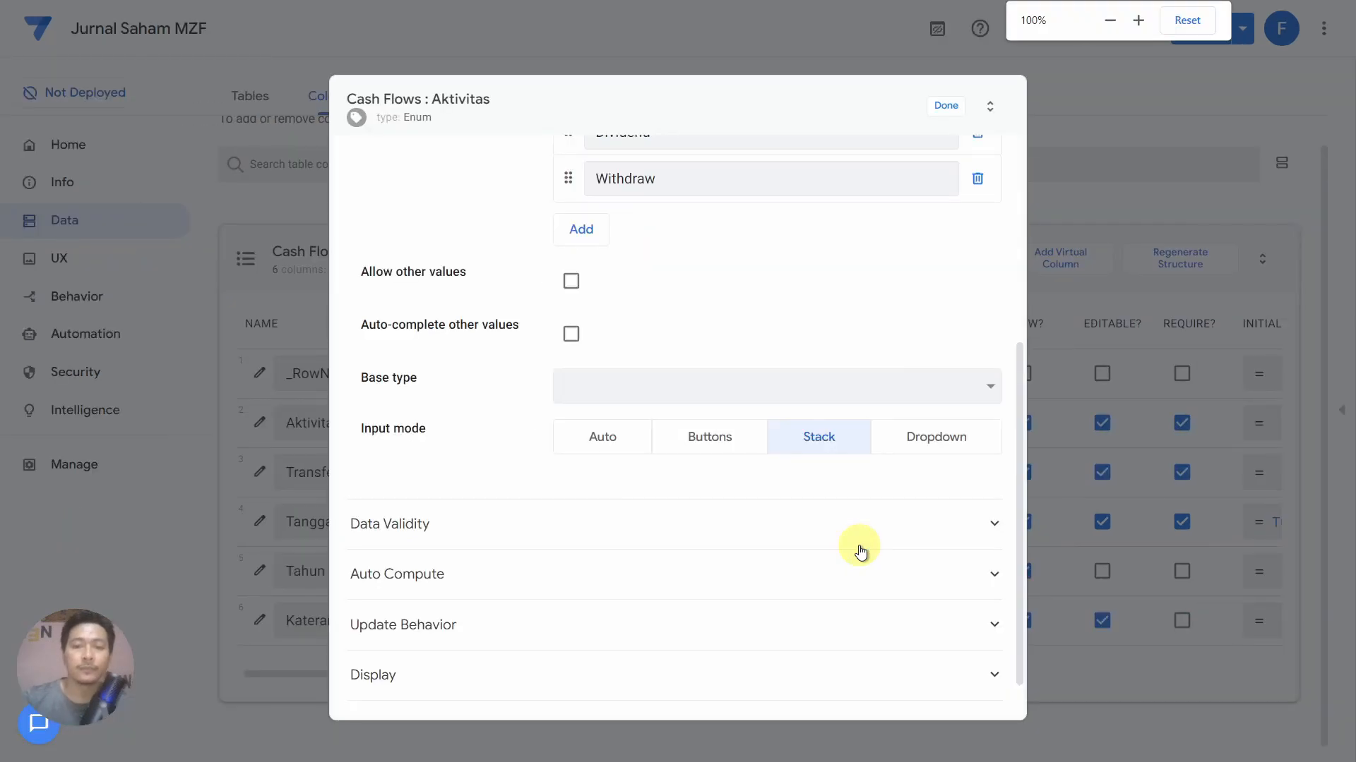
scroll(860, 548, up, 5)
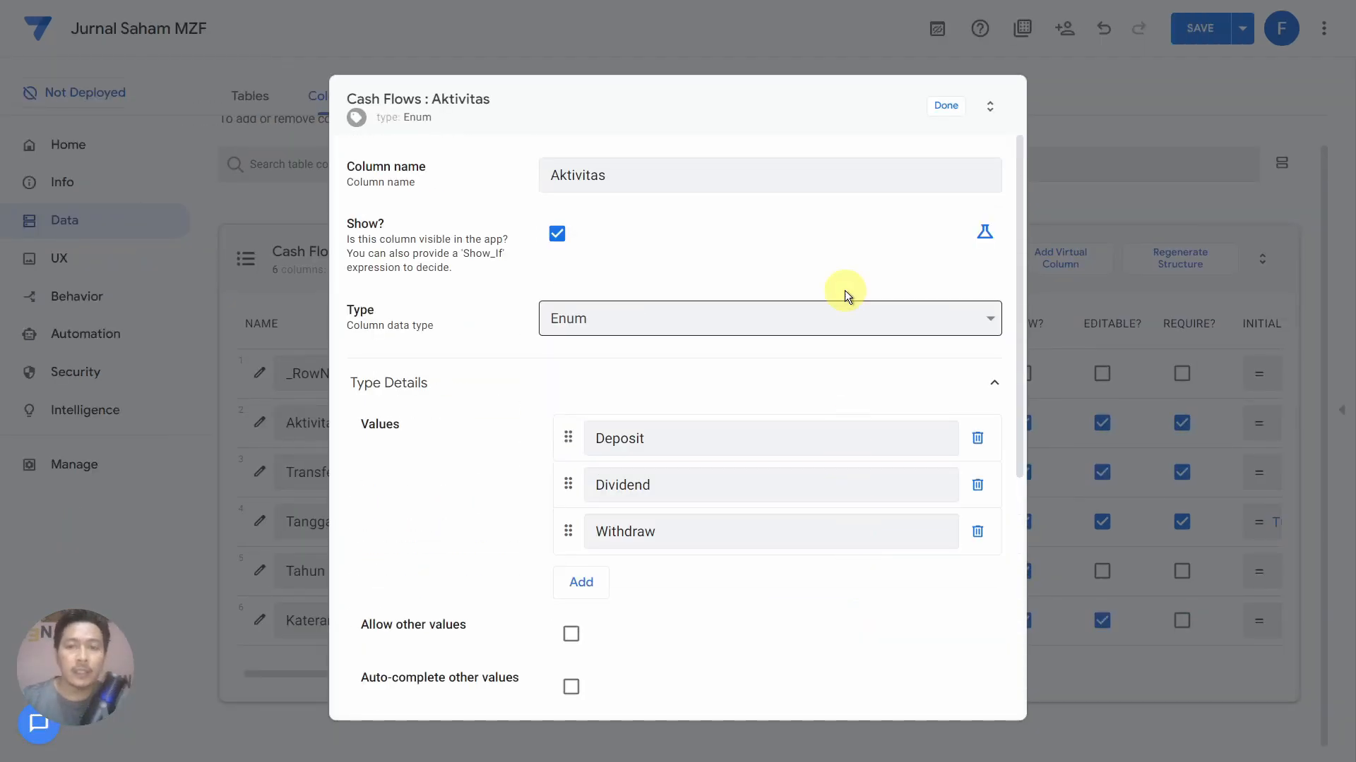
Close the Aktivitas column settings and examine the spreadsheet formula in the Tahun Bulan column's Auto Compute settings
click(936, 108)
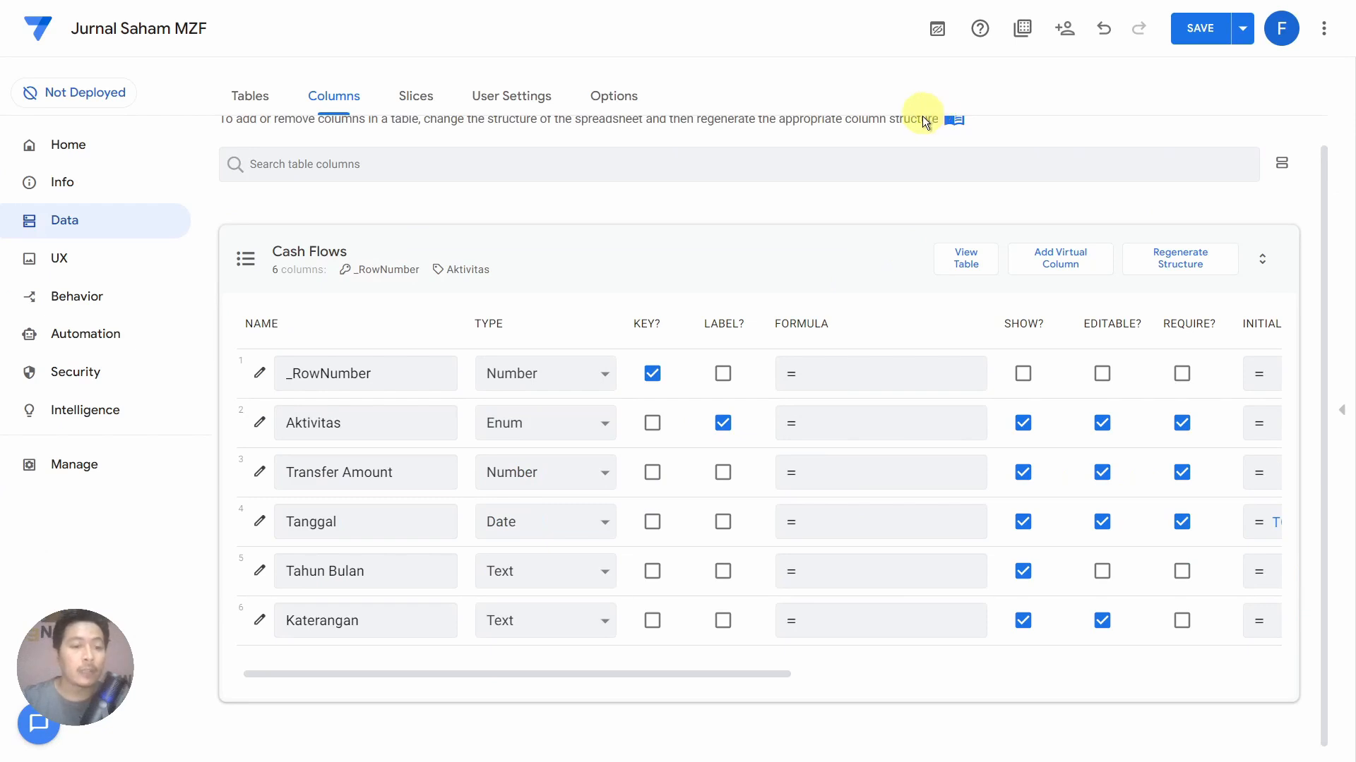
click(260, 574)
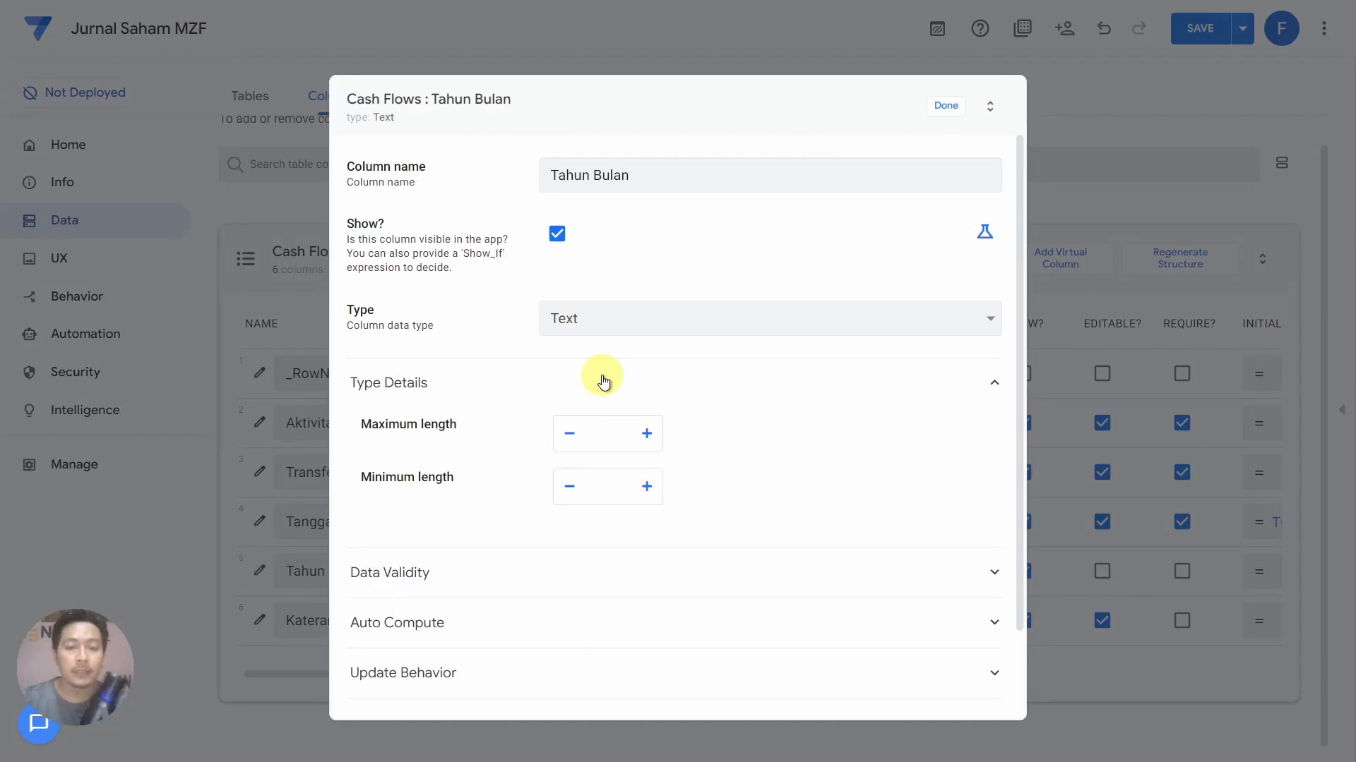
scroll(605, 379, down, 1)
scroll(603, 381, down, 1)
click(432, 521)
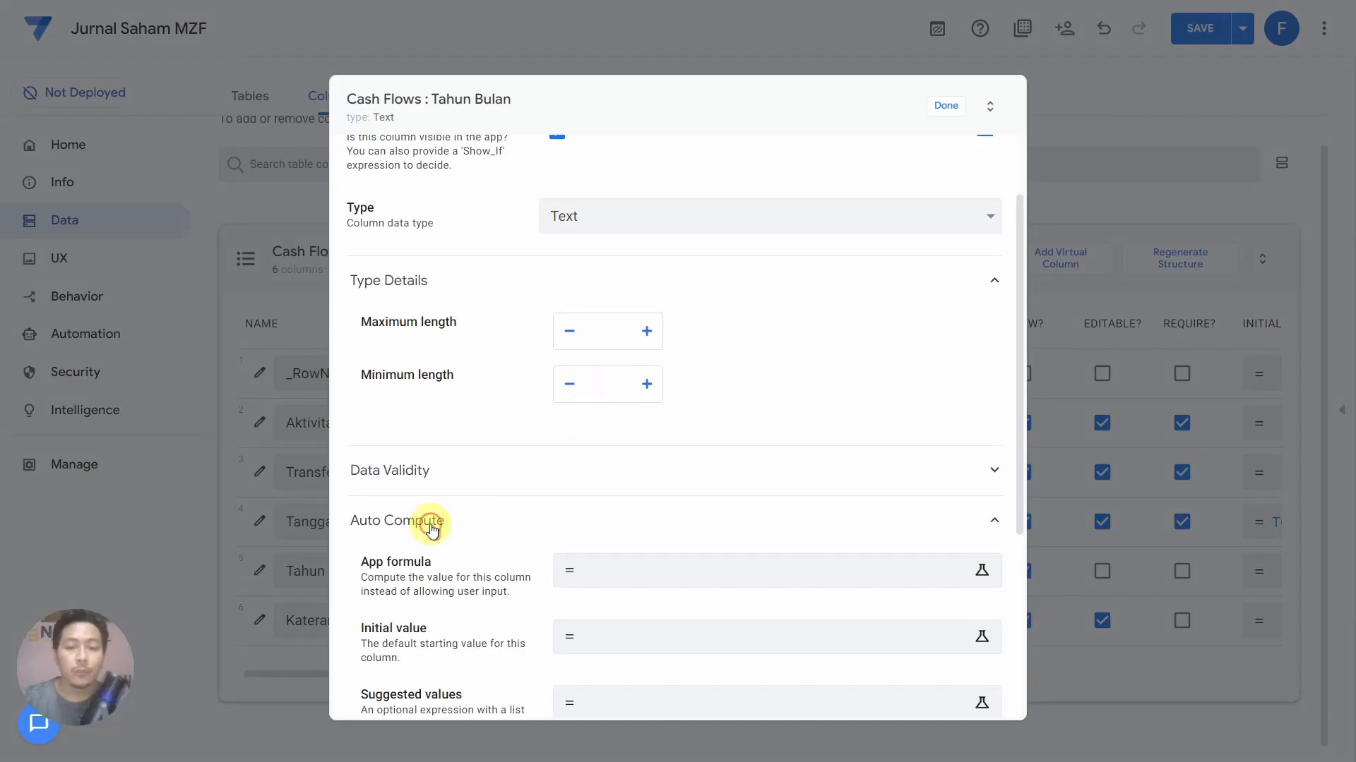
scroll(433, 528, down, 3)
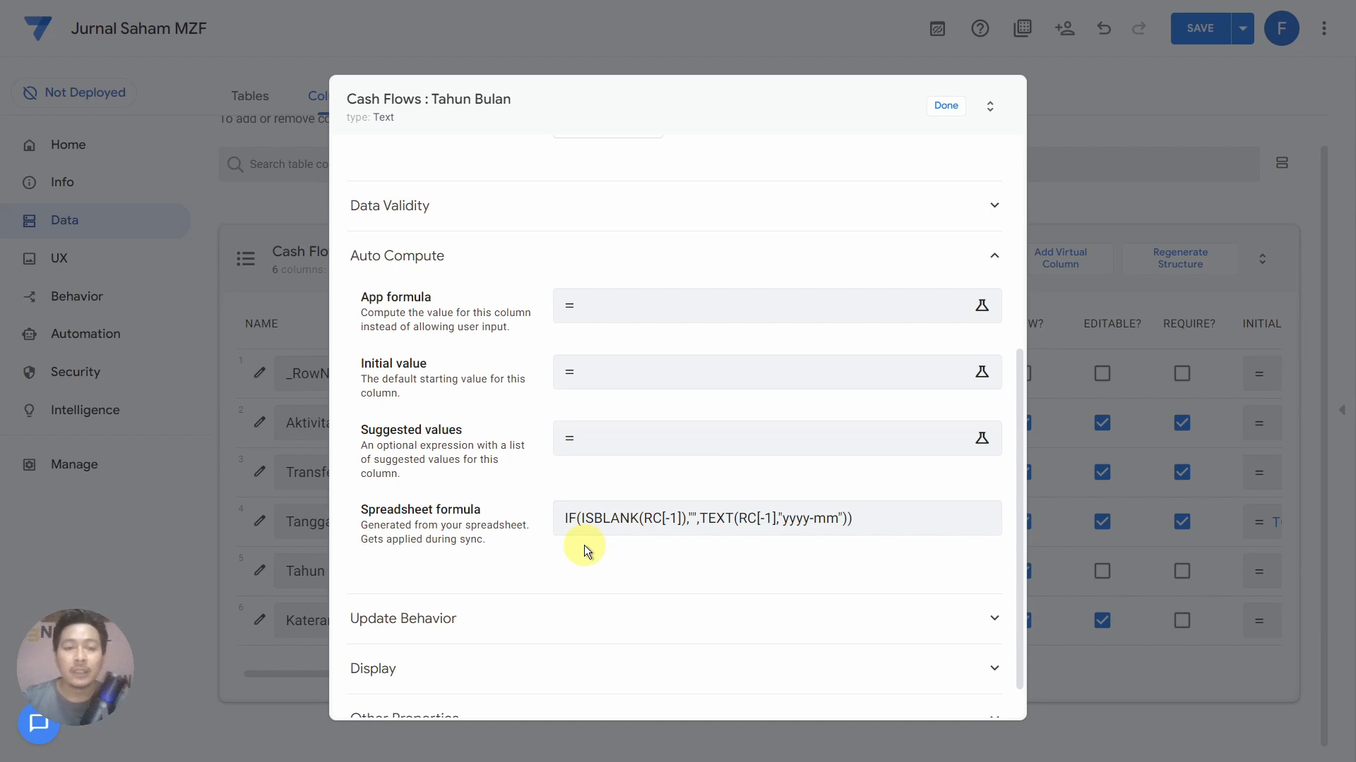
click(567, 531)
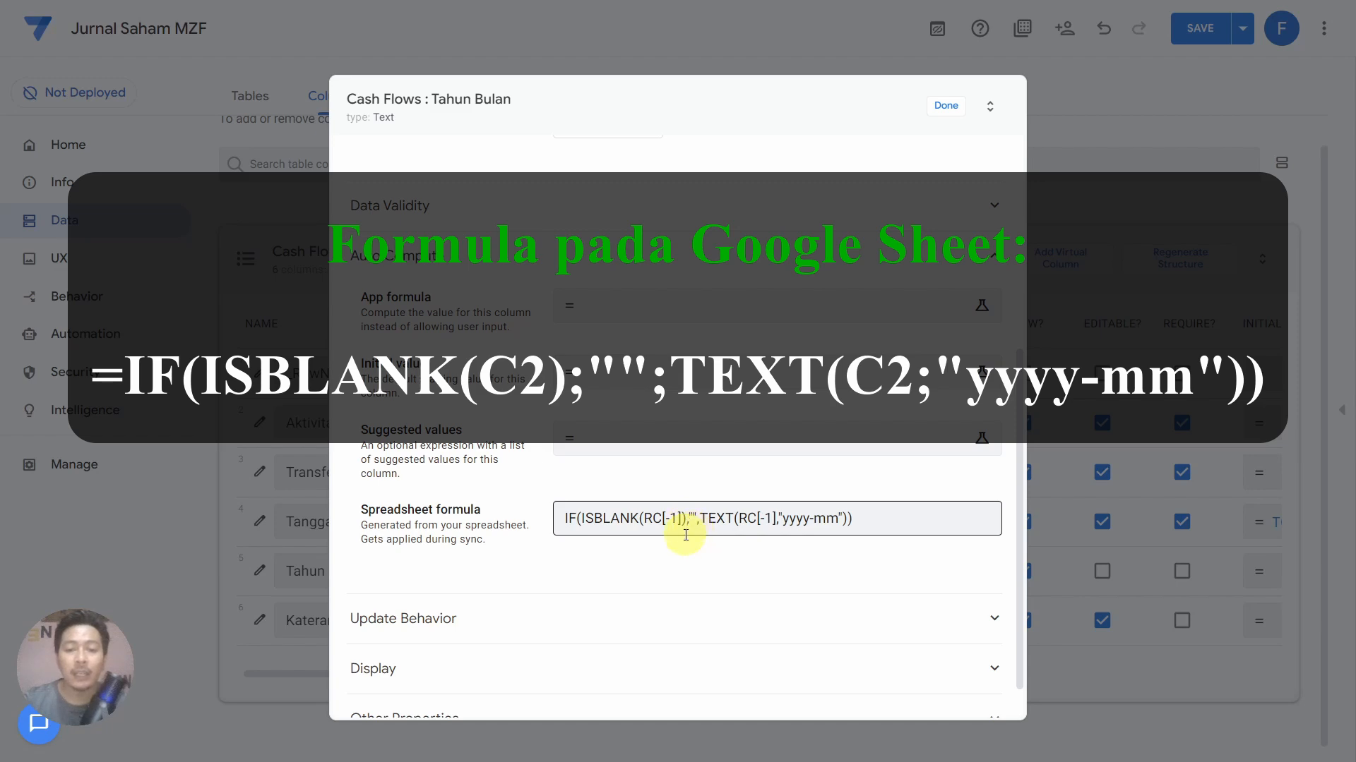
key(ctrl+F3)
right_click(715, 578)
click(740, 620)
drag(743, 618, 703, 532)
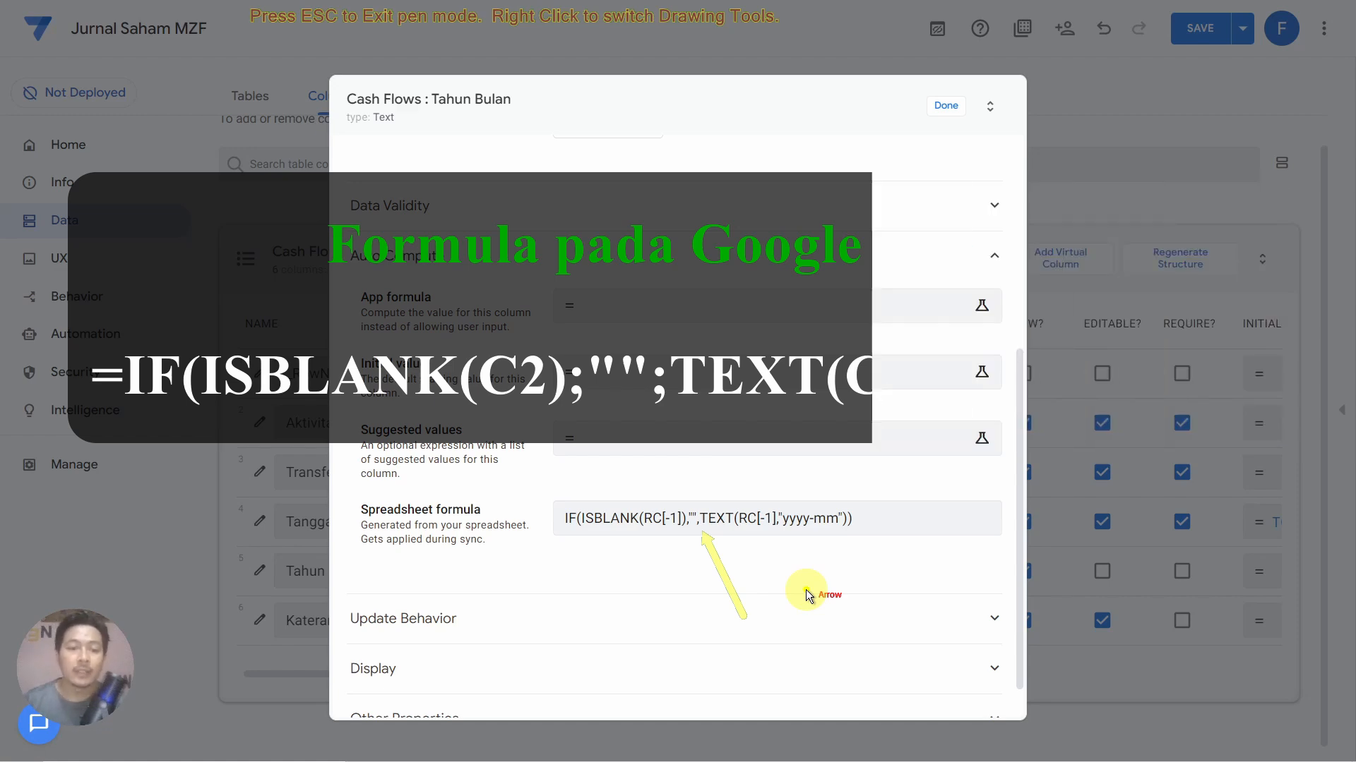
key(Escape)
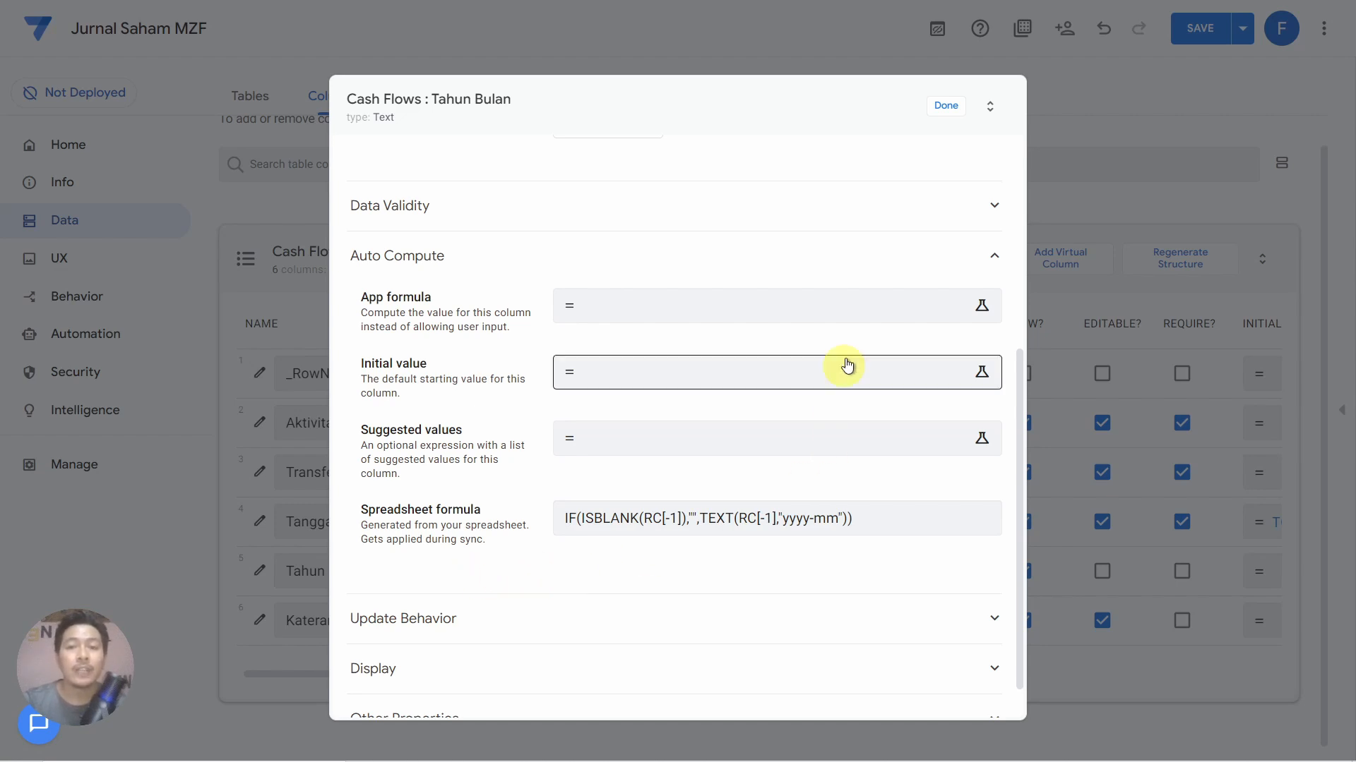
click(946, 120)
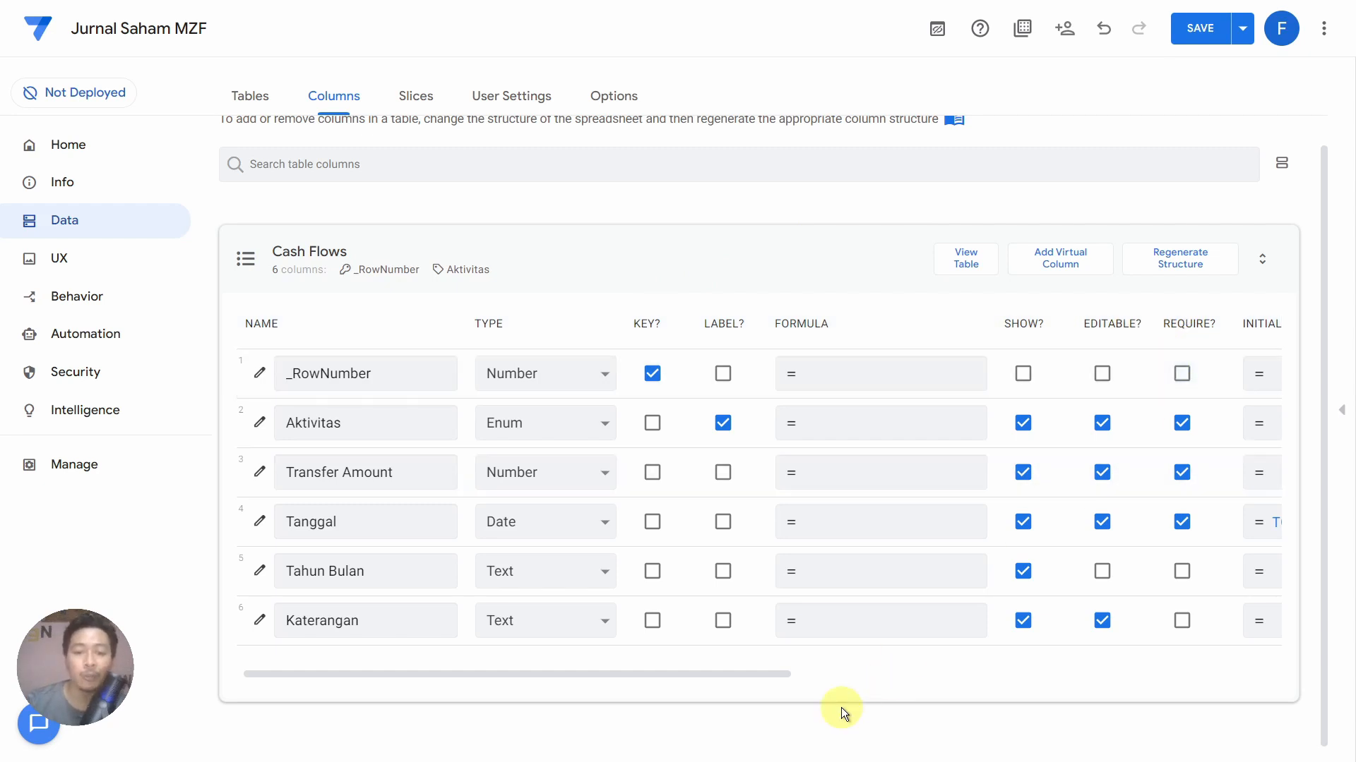
Review the initial value and search settings of the Cash Flows columns
drag(765, 675, 1179, 709)
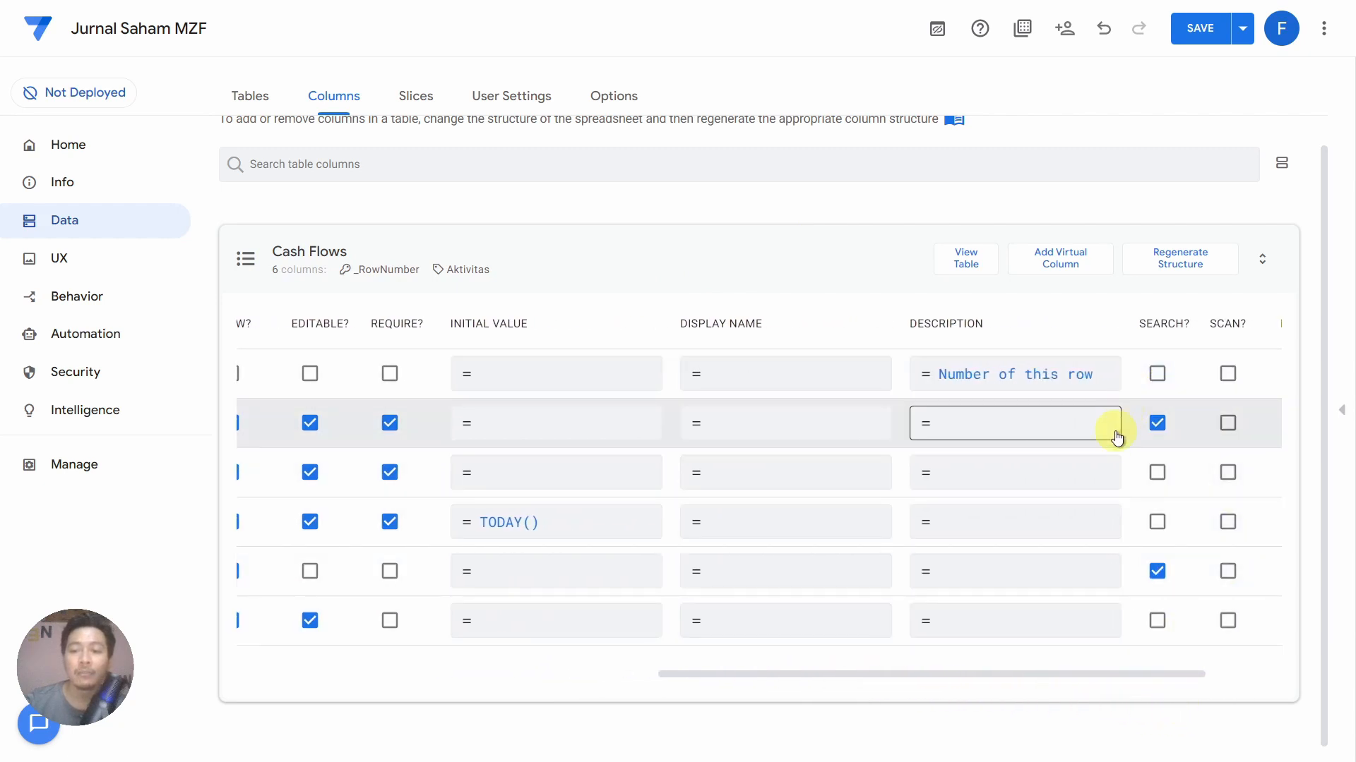
click(1157, 423)
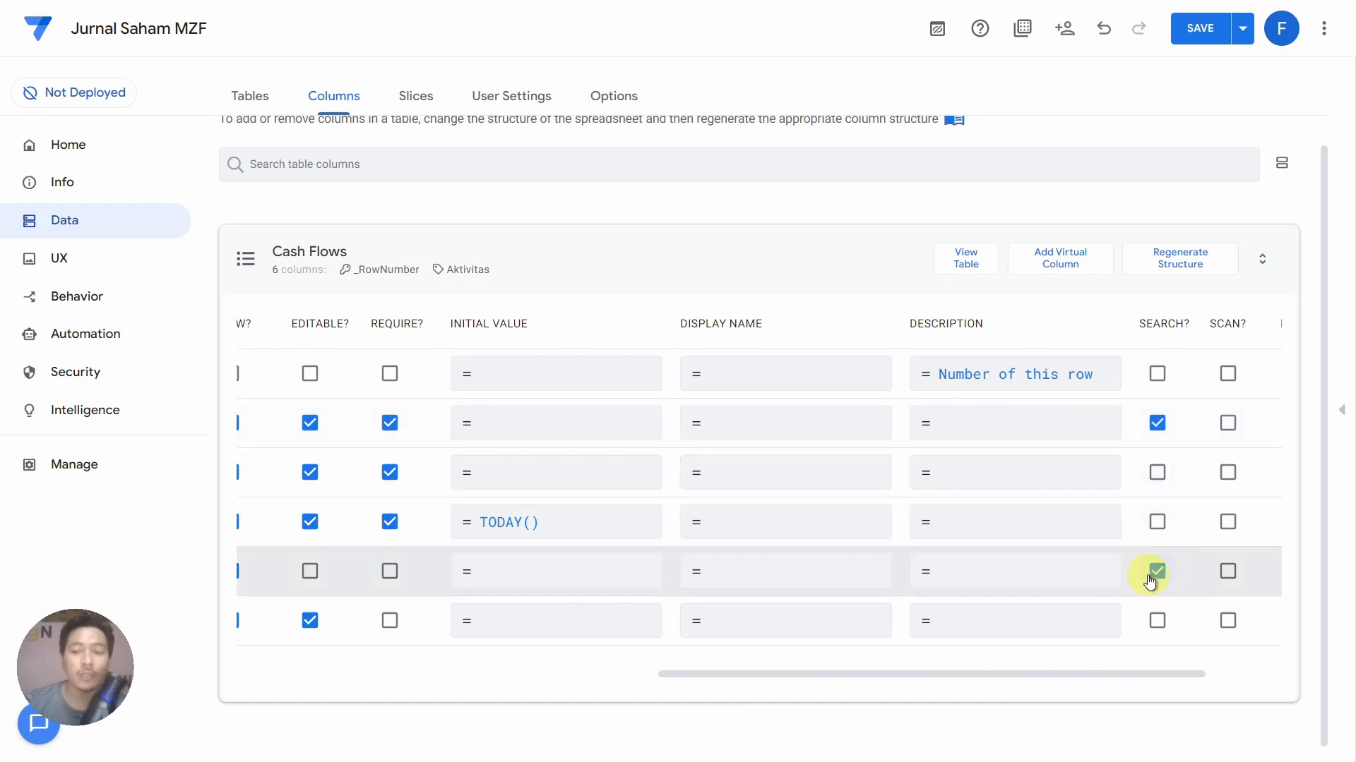
drag(1058, 674, 633, 658)
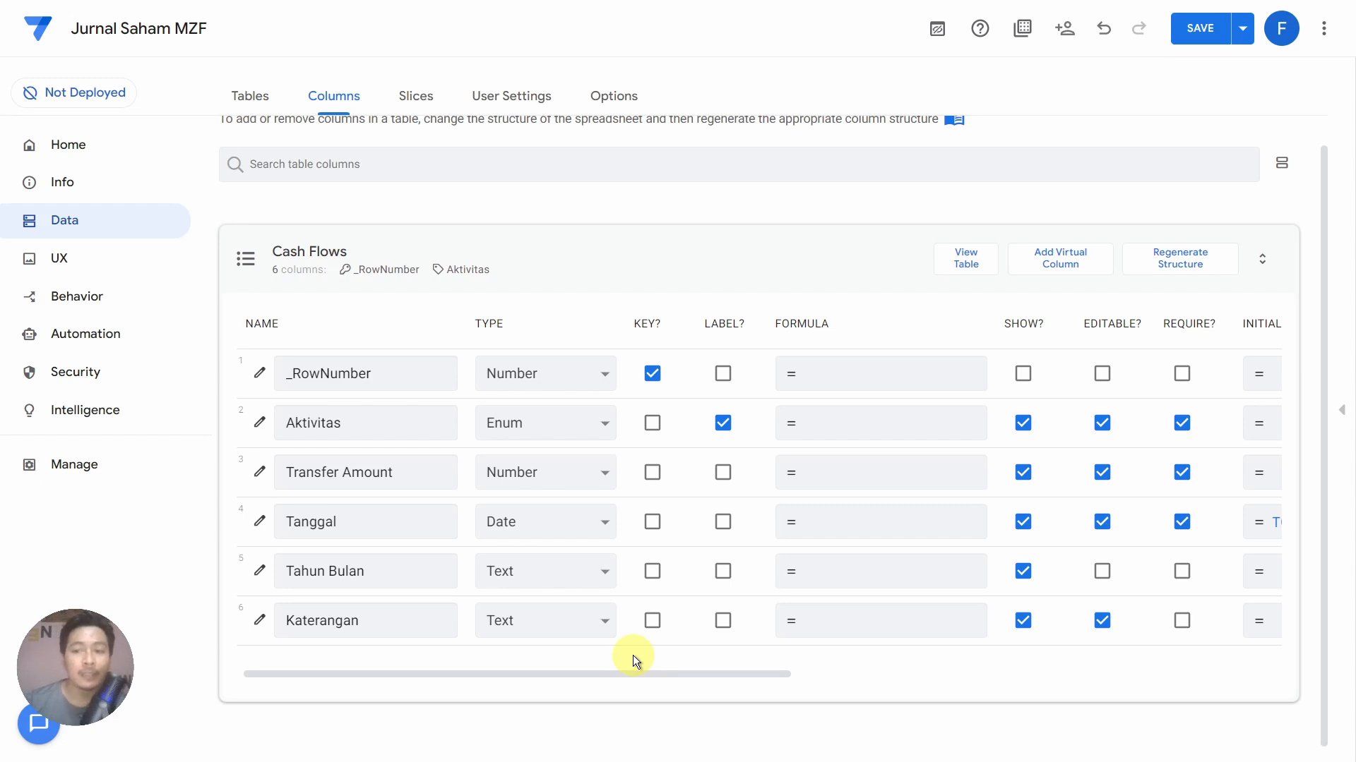
Show the app preview and look over the Primary Views and Ref Views in the UX settings
click(1340, 411)
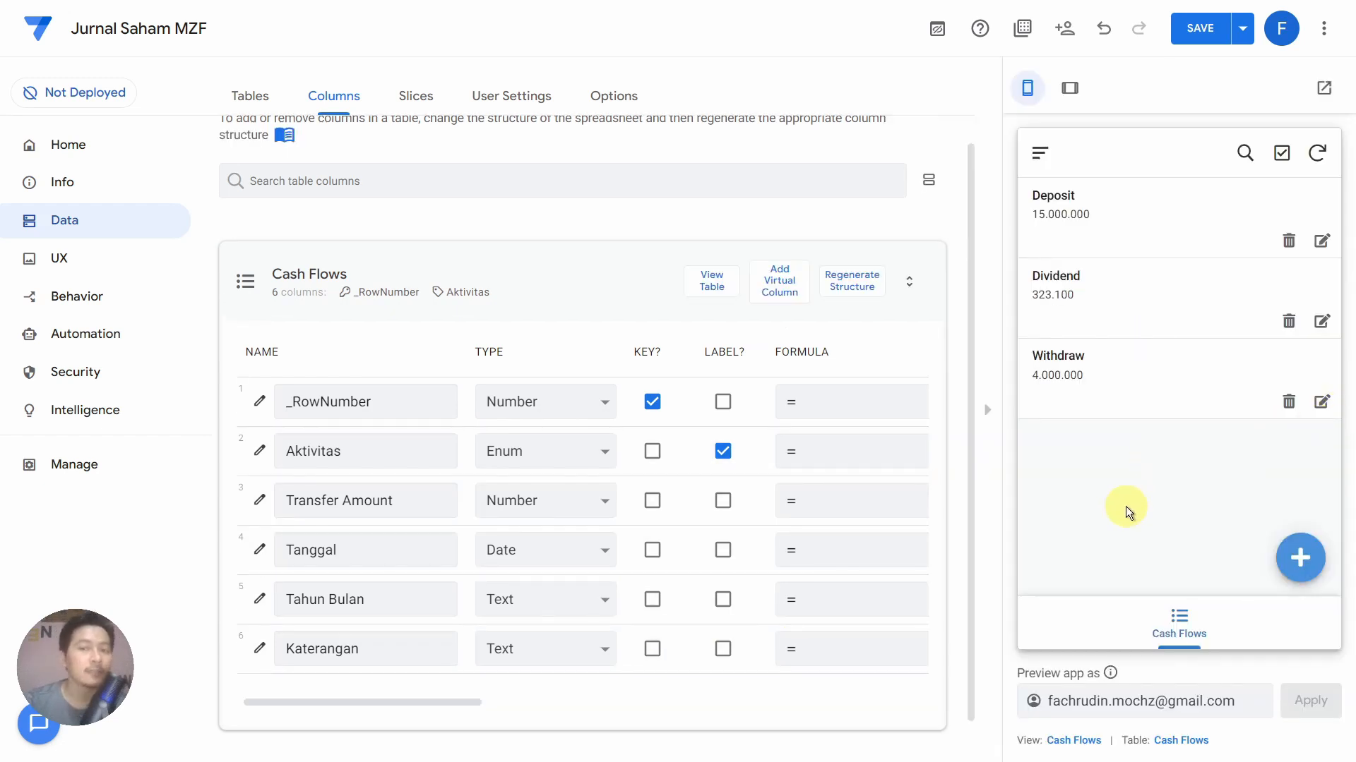
click(112, 268)
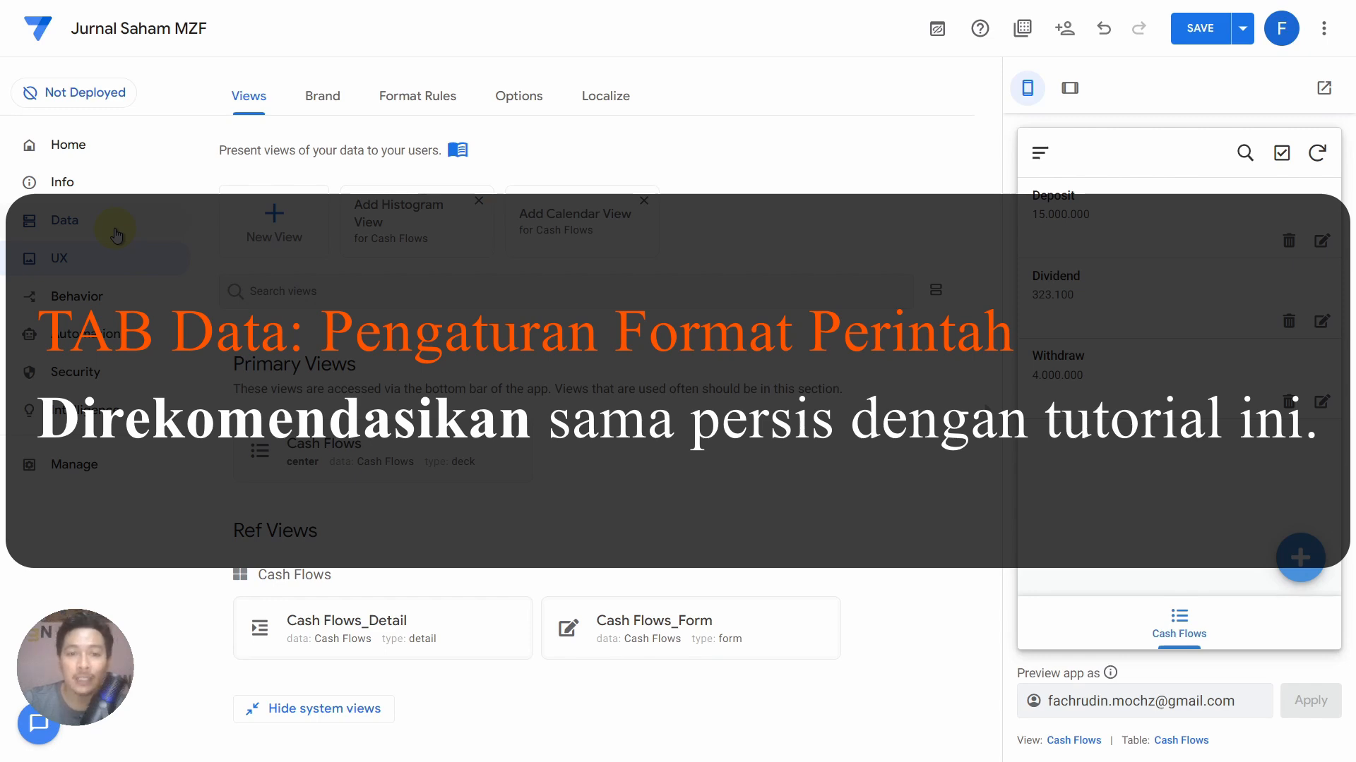
key(ctrl+2)
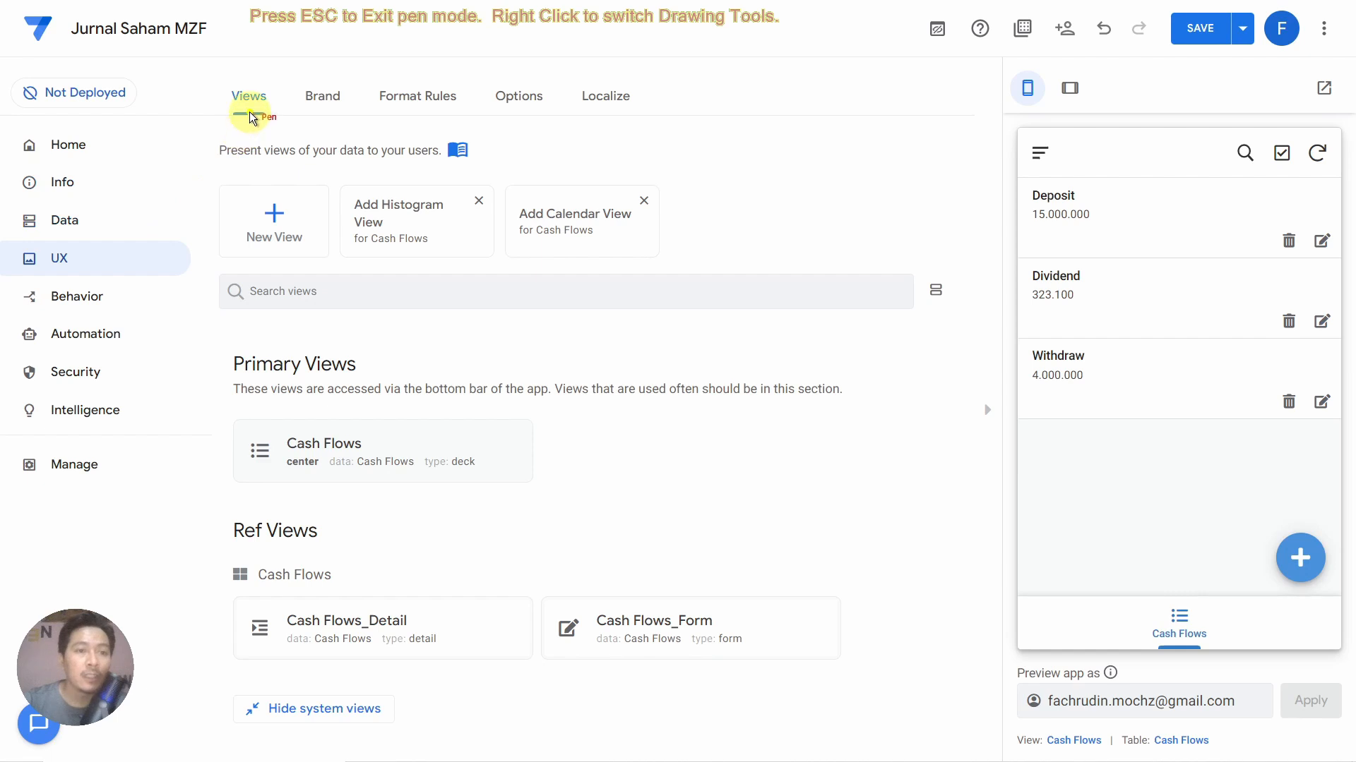
right_click(214, 337)
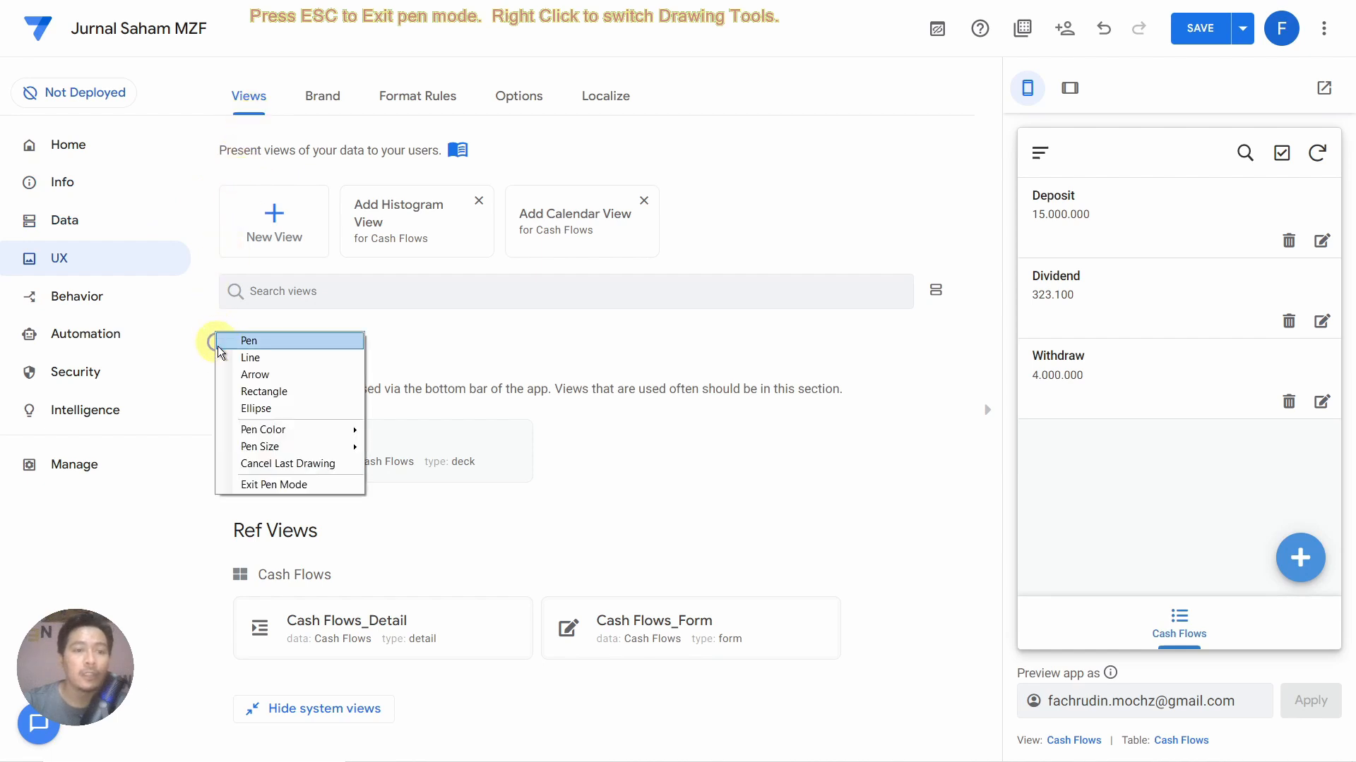
click(233, 388)
mouse_move(188, 330)
mouse_down()
mouse_move(189, 367)
mouse_move(362, 488)
mouse_move(643, 531)
mouse_move(945, 512)
mouse_up()
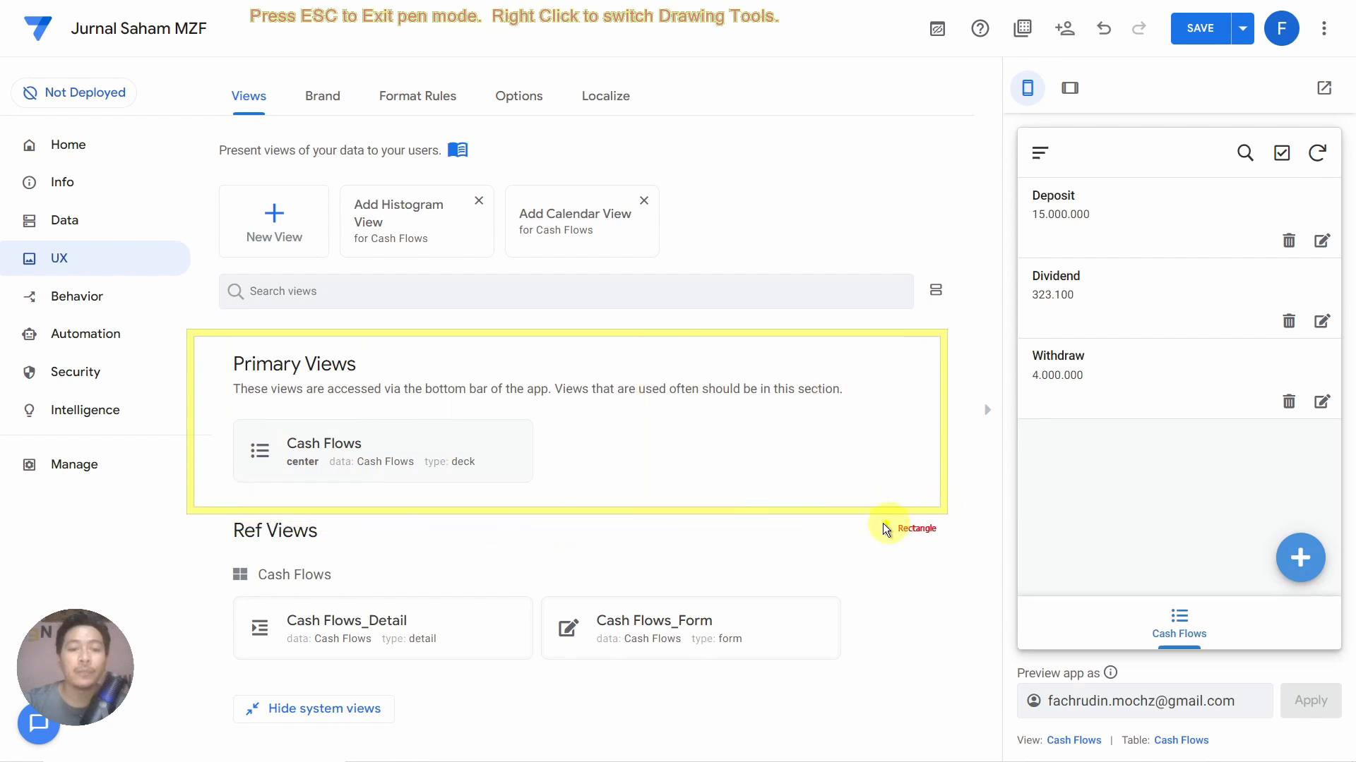
mouse_move(204, 525)
mouse_down()
mouse_move(211, 630)
mouse_move(600, 697)
mouse_move(900, 705)
mouse_up()
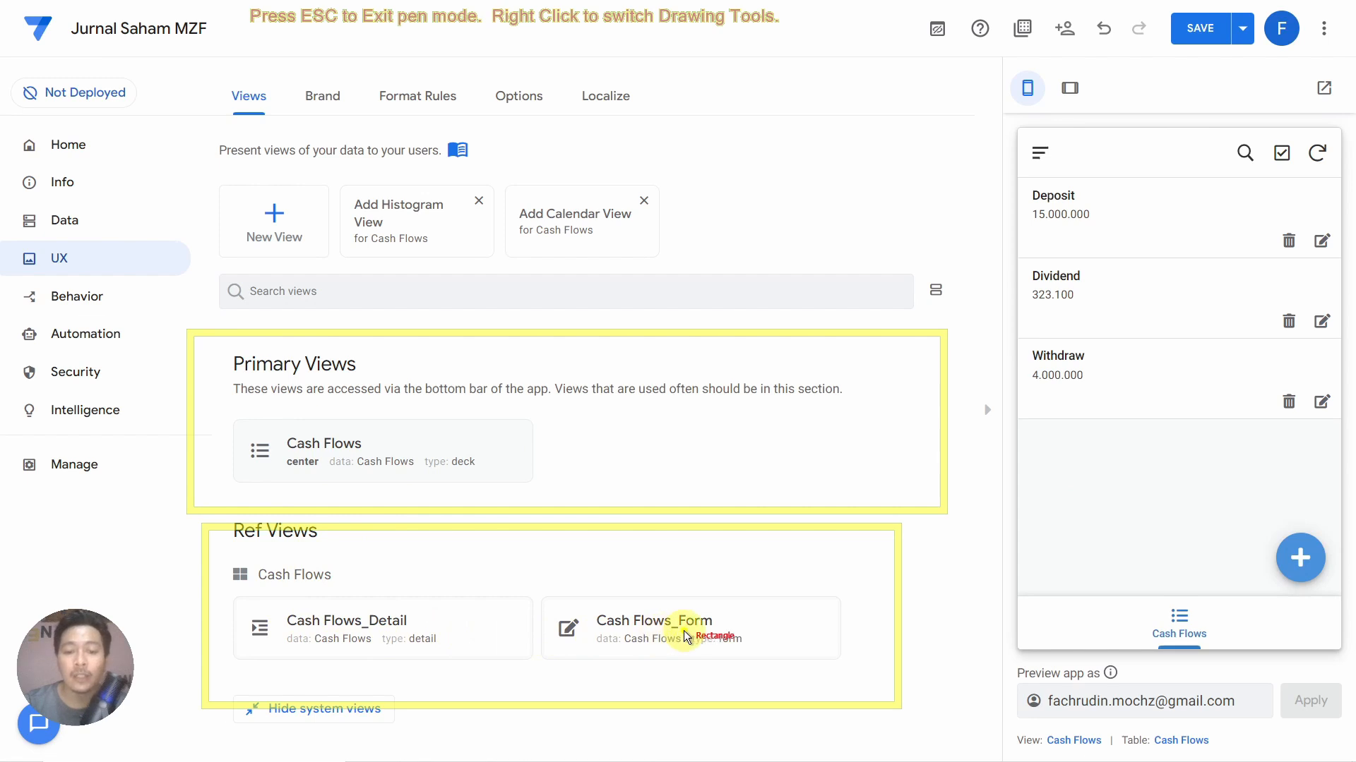
key(Escape)
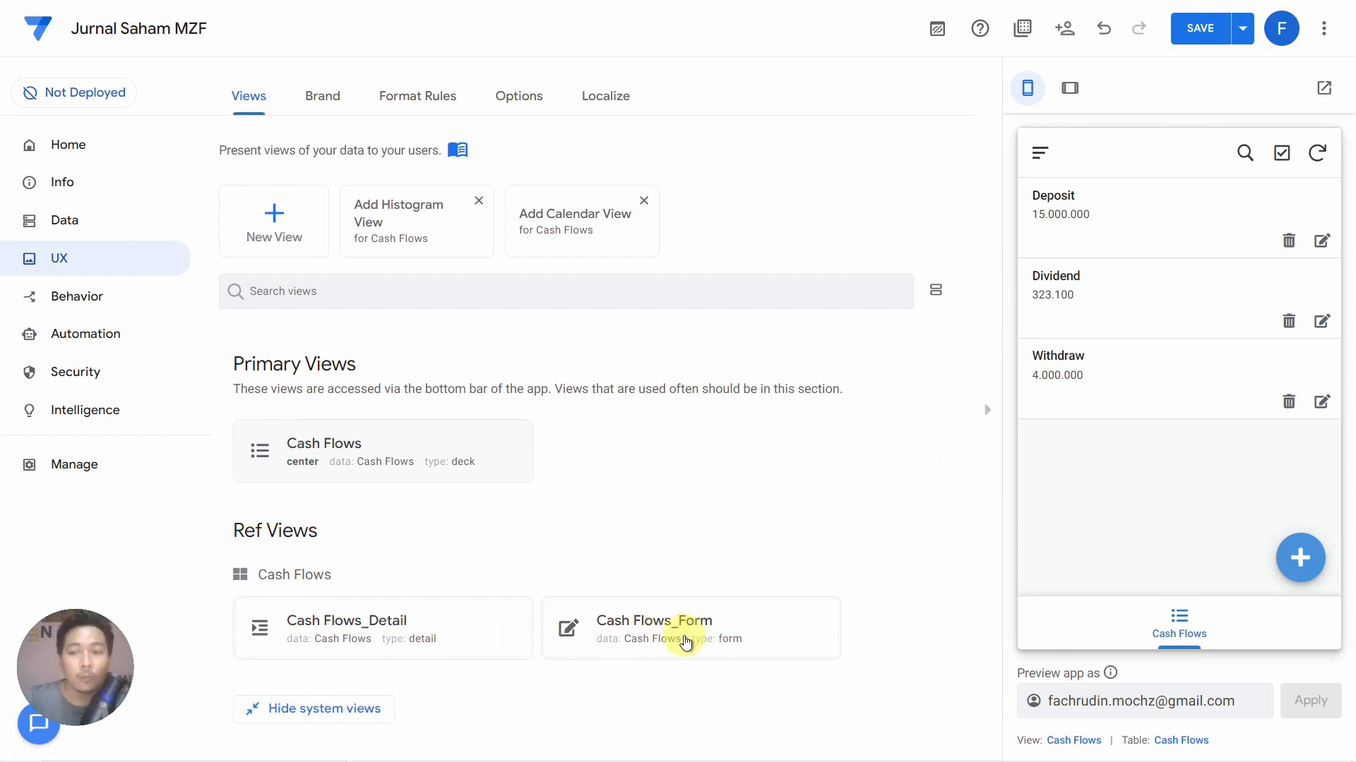
Rename the Cash Flows primary view as CASH FLOW
click(480, 439)
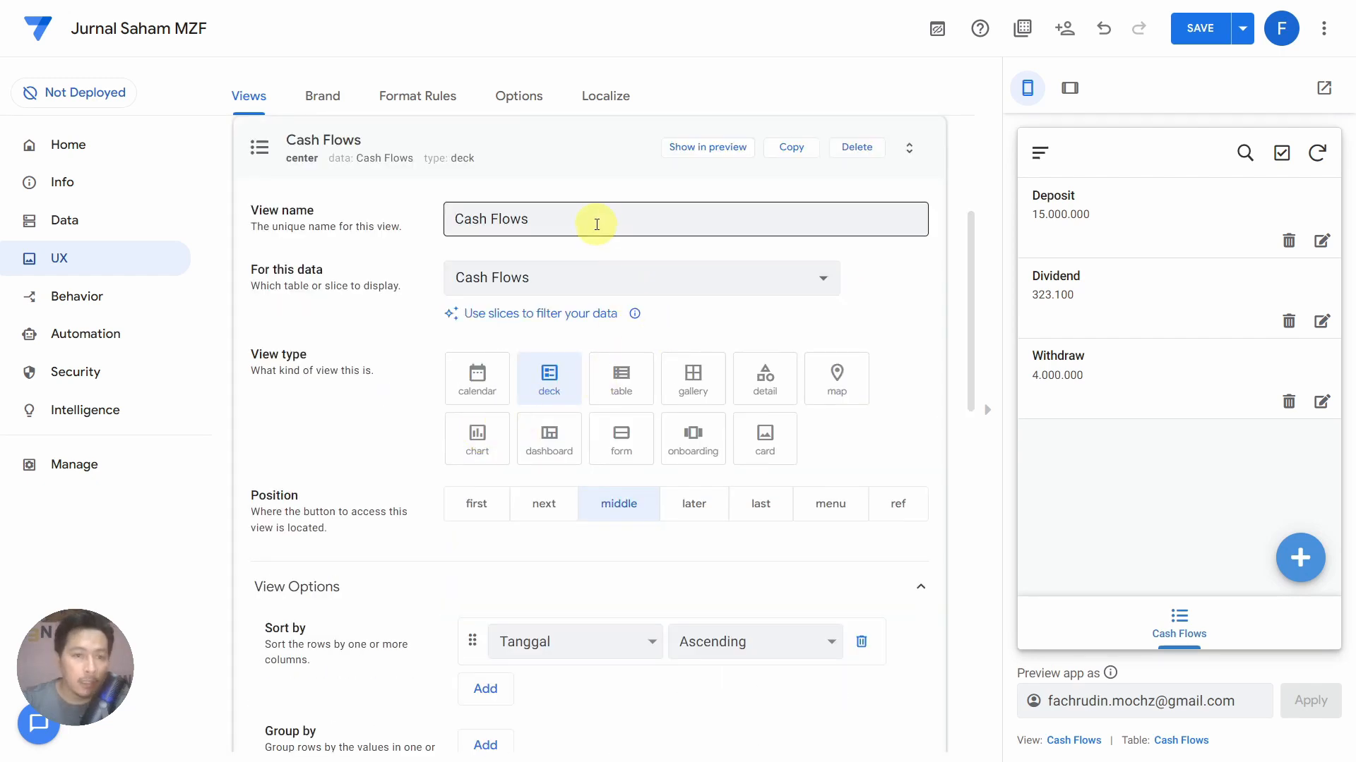
triple_click(596, 225)
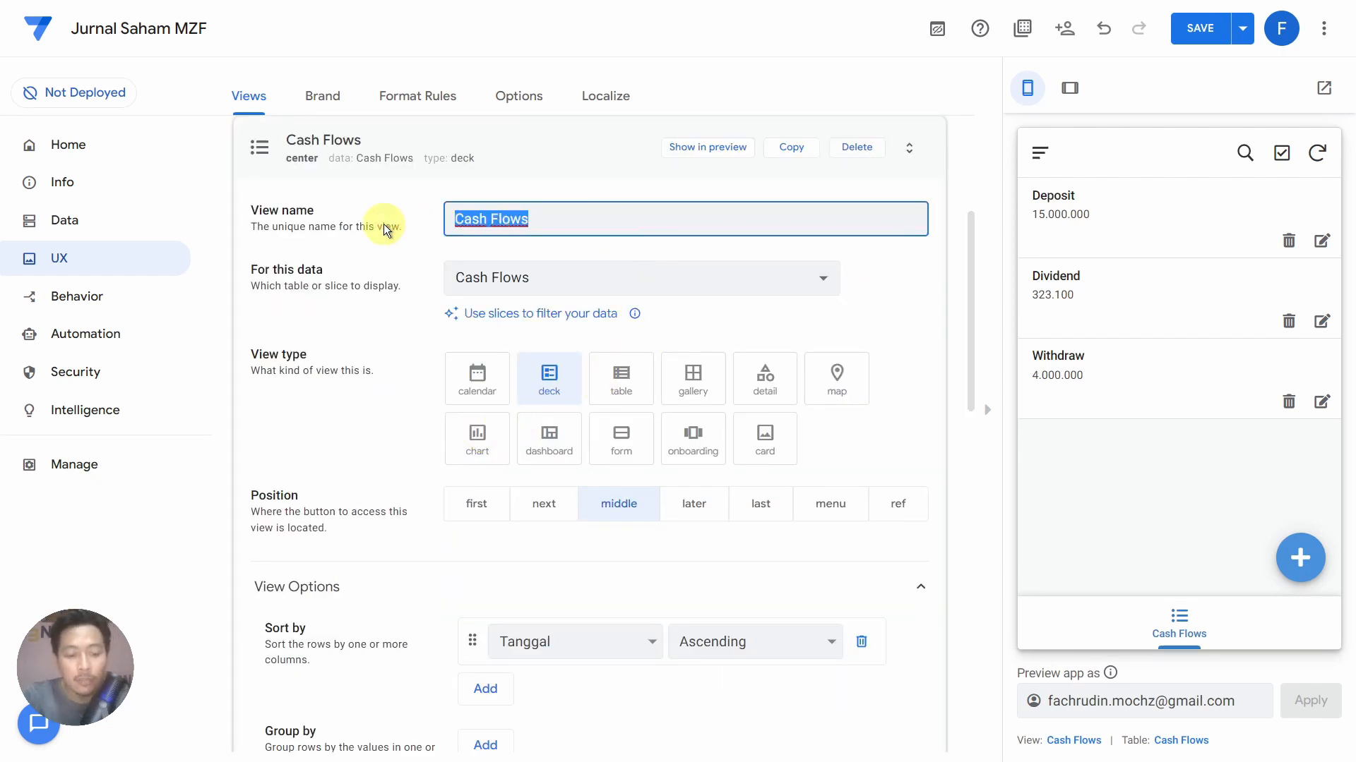
key(shift+Caps_Lock)
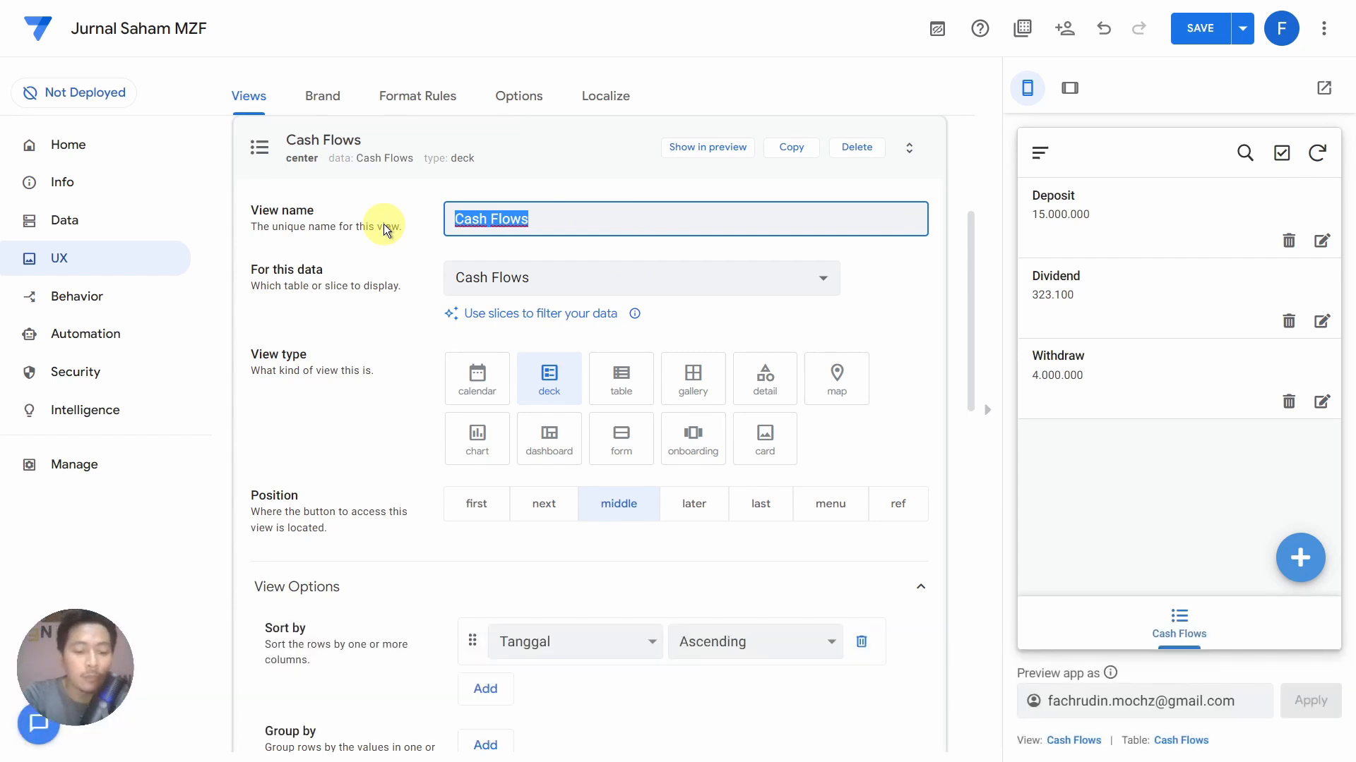
text(CASH FLOW)
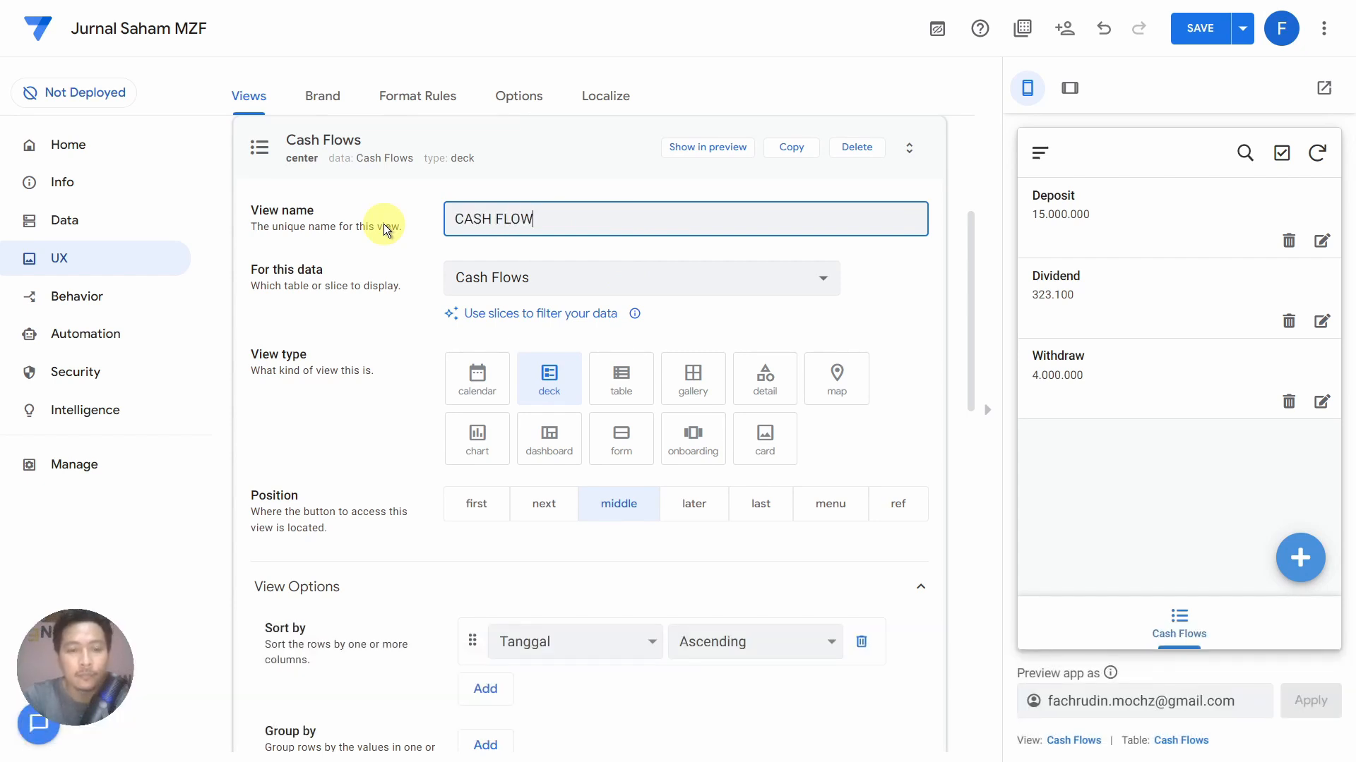
click(387, 248)
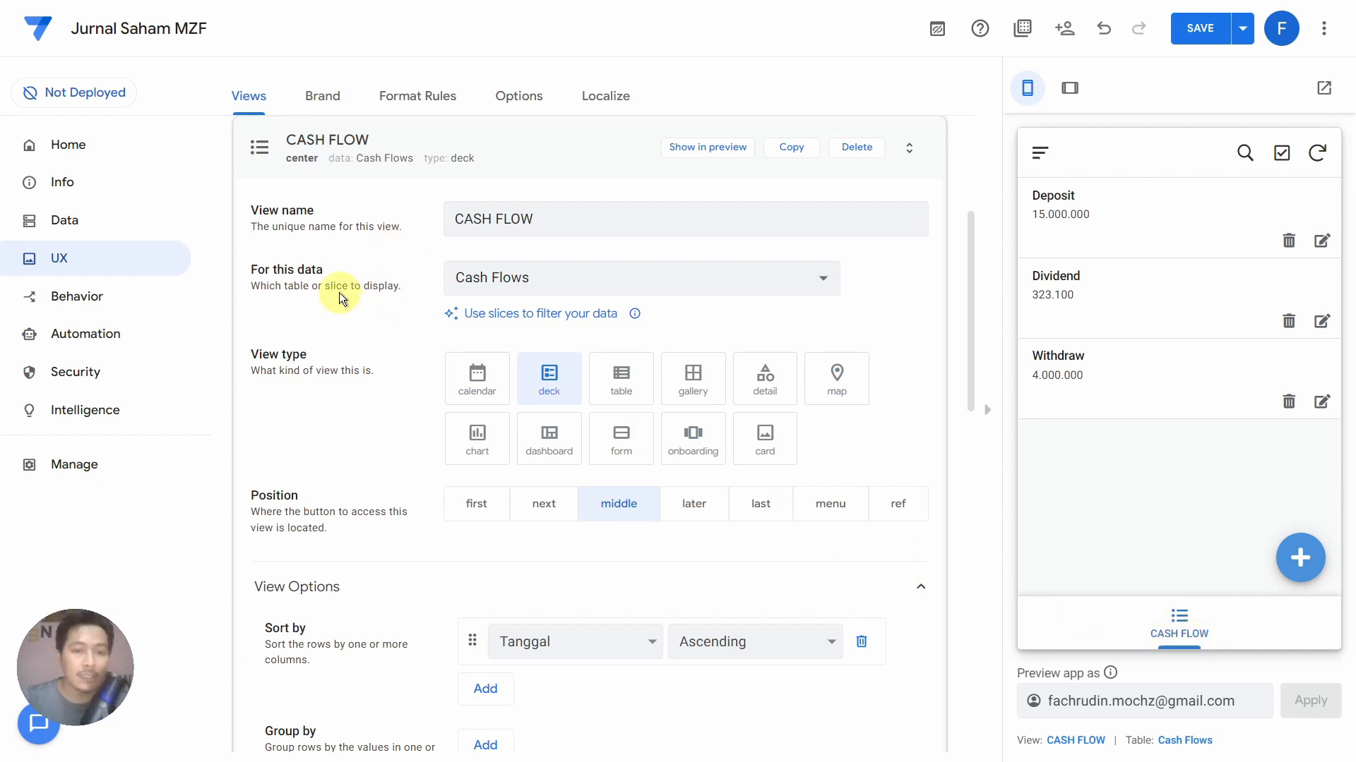
Inspect the column definitions of the Cash Flows table that feeds the CASH FLOW view
click(551, 278)
click(550, 277)
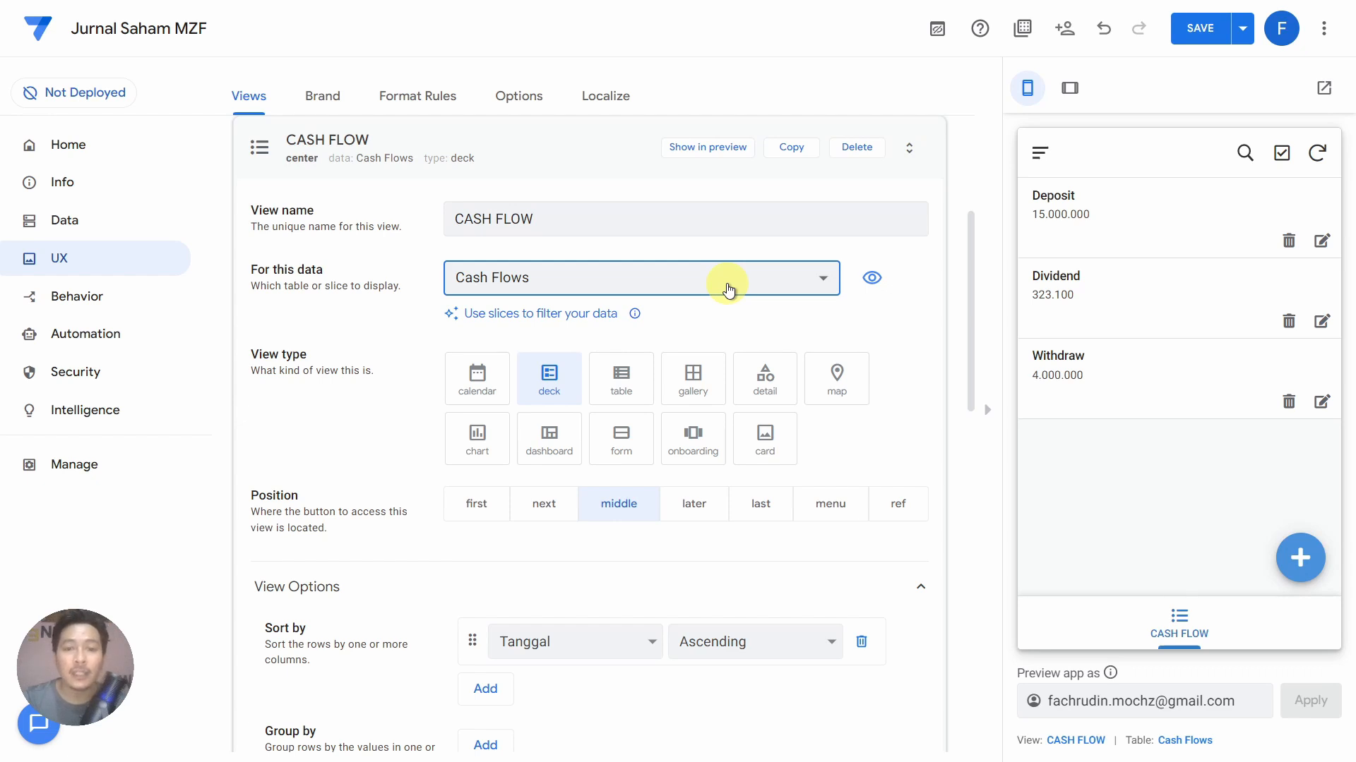
click(872, 288)
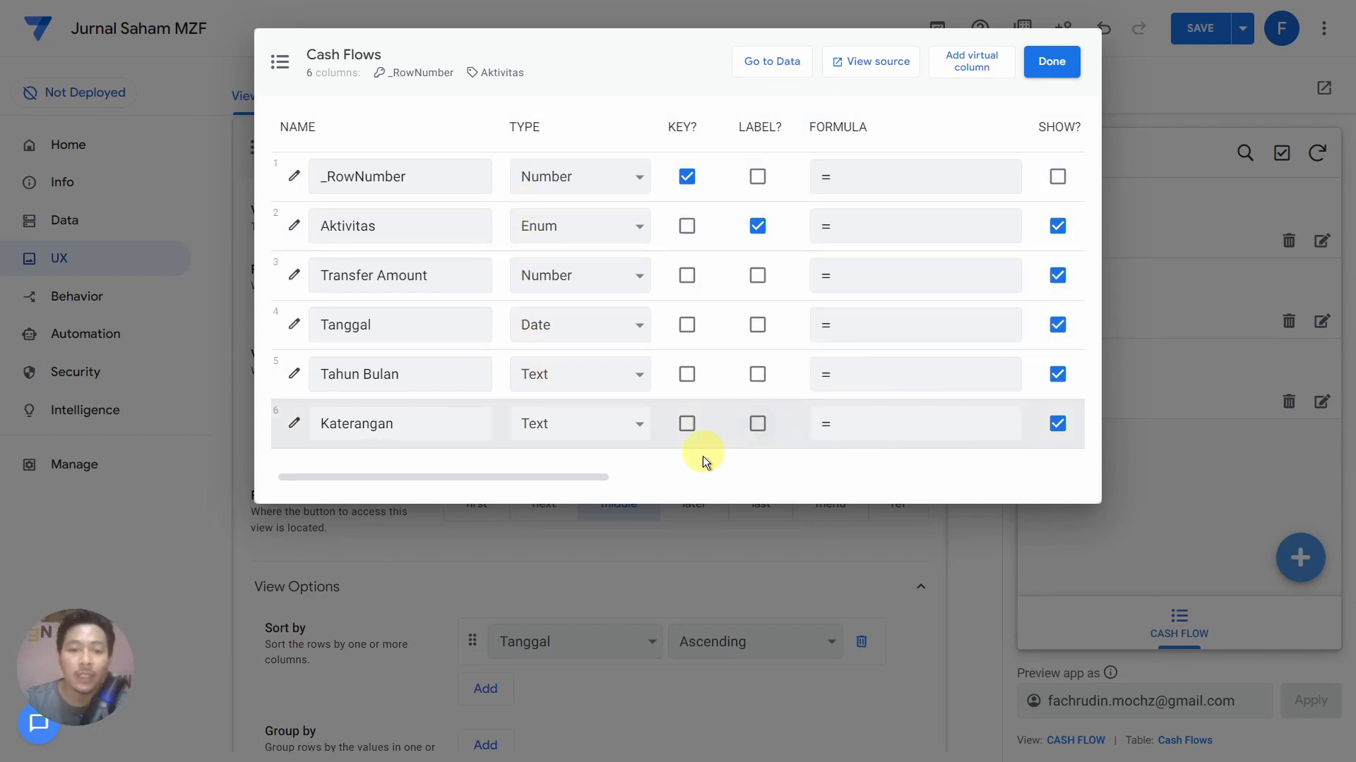
drag(584, 476, 464, 484)
click(1049, 61)
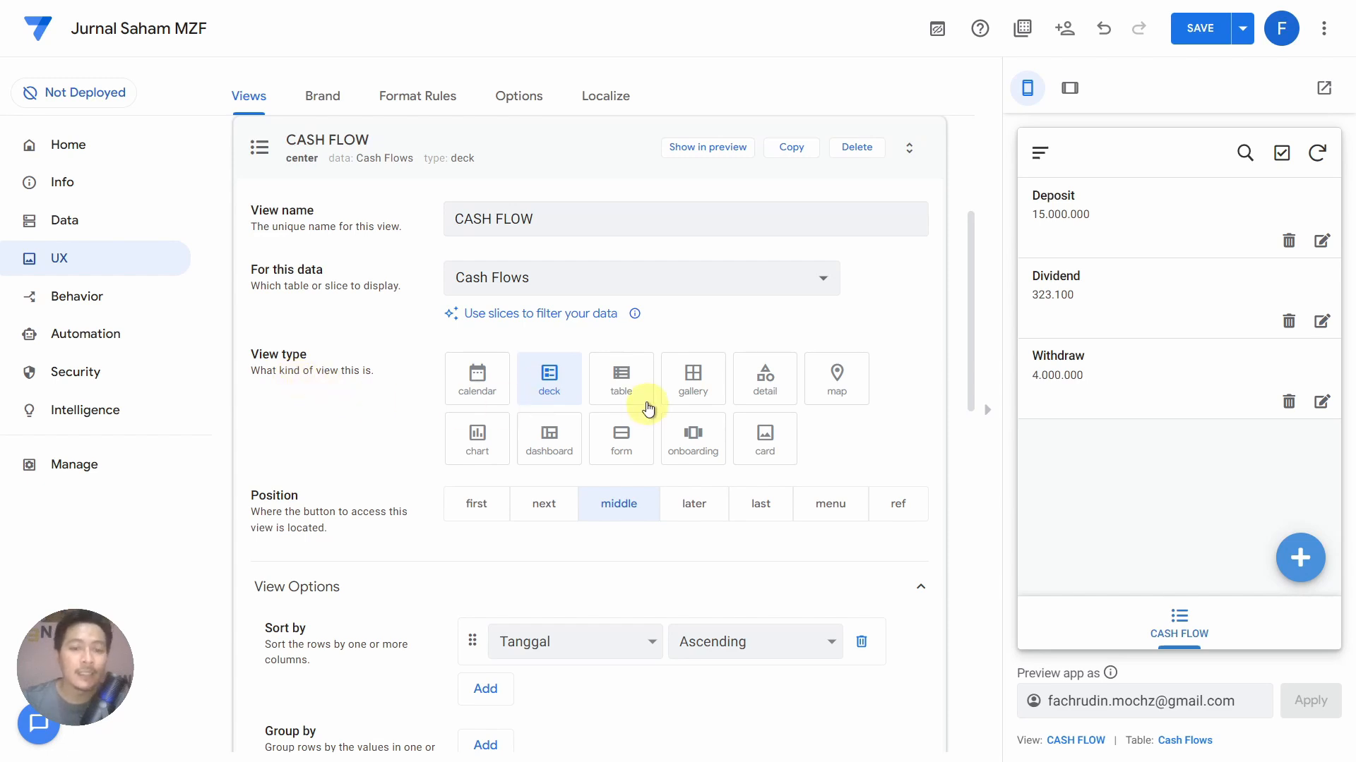
Set the CASH FLOW view's type to table and its position to first
click(627, 386)
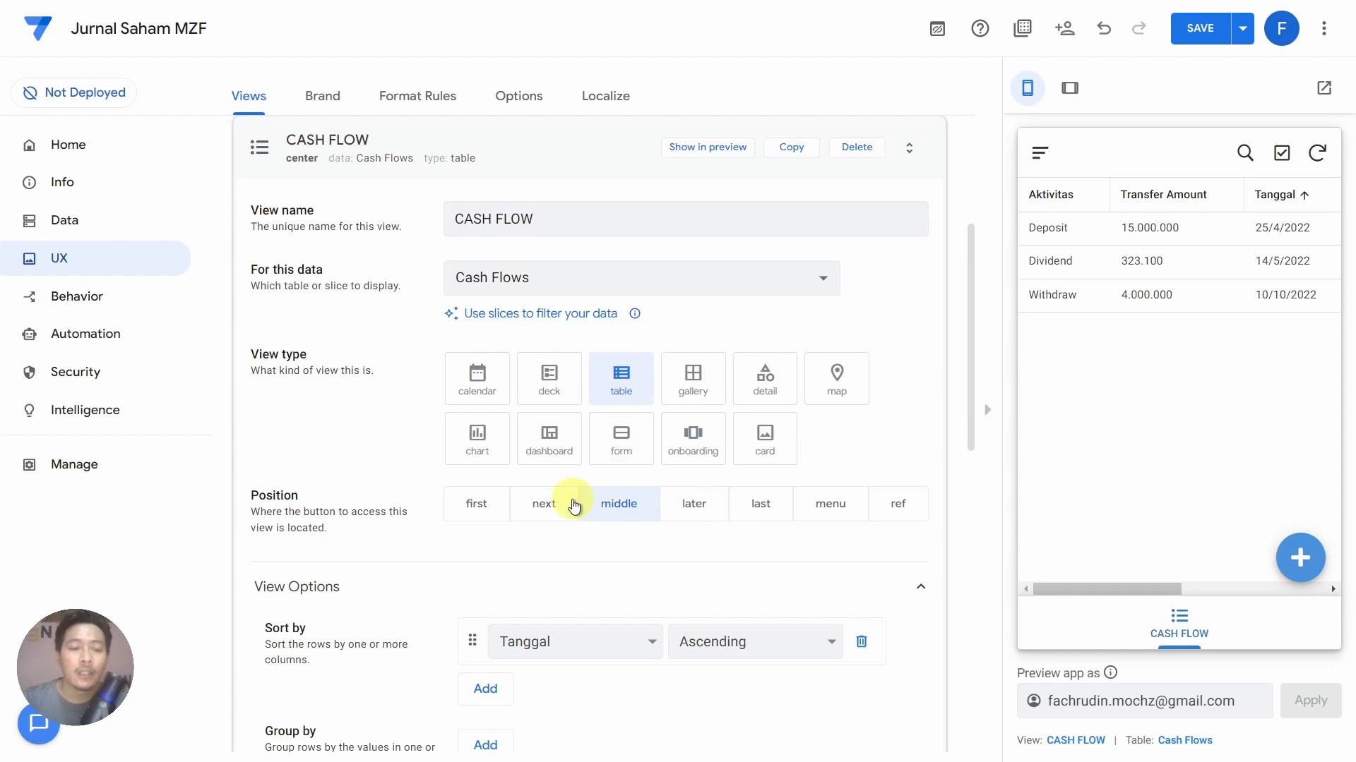
click(473, 510)
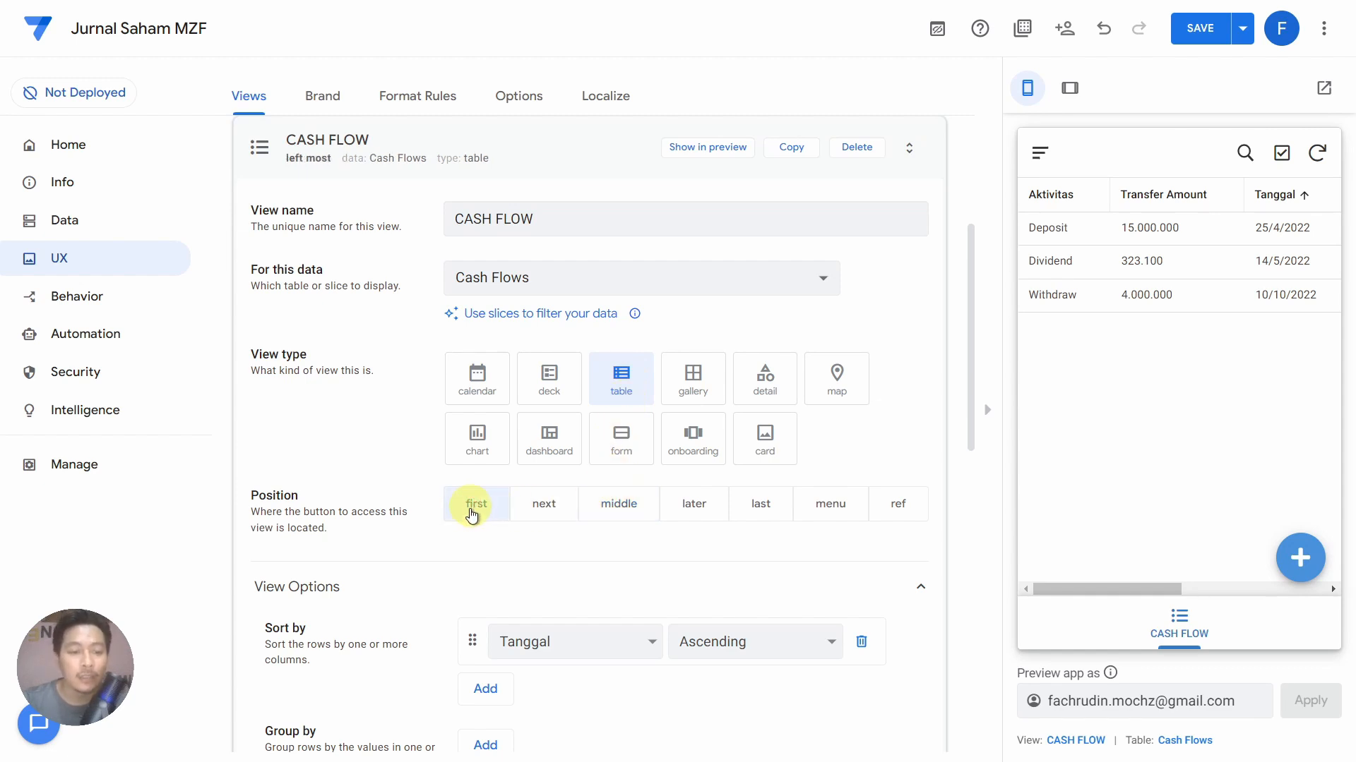
Sort the CASH FLOW view by Tanggal in Descending order
scroll(422, 590, down, 3)
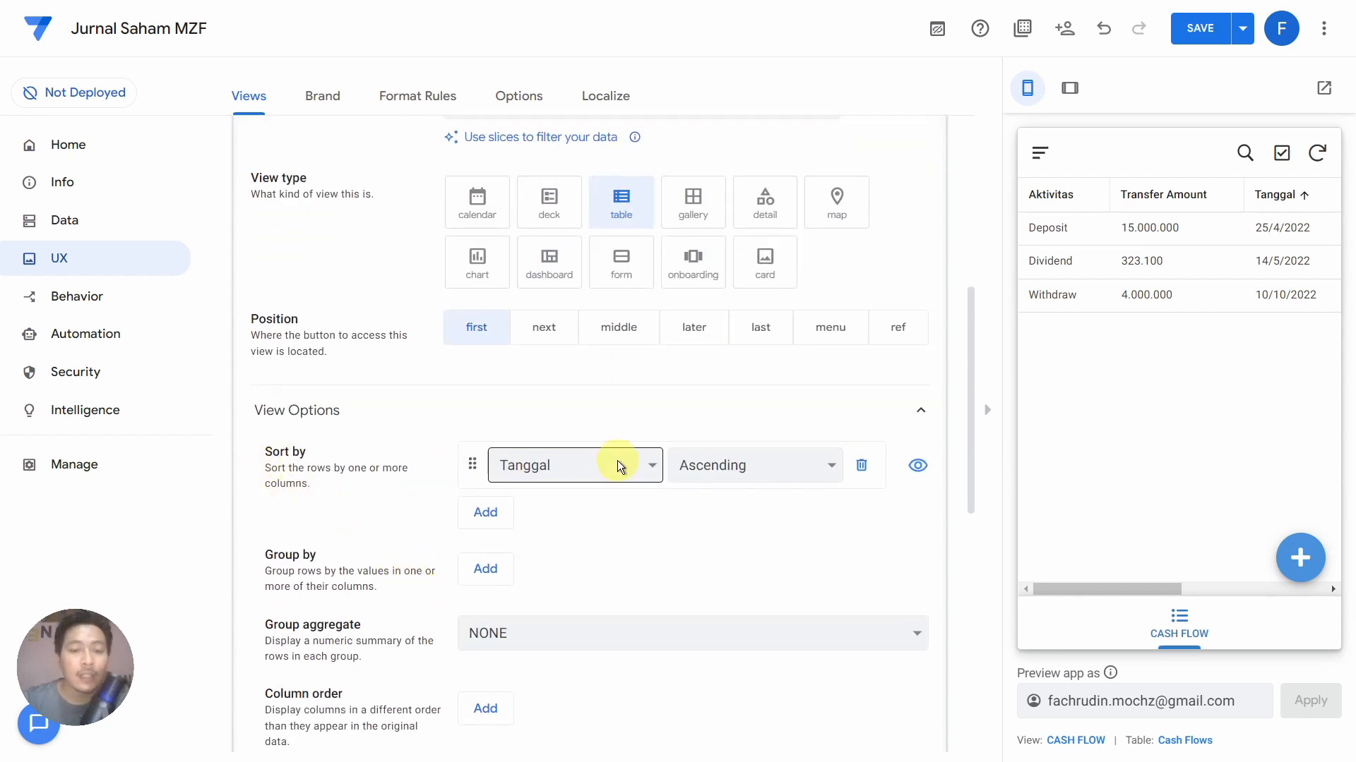
click(744, 469)
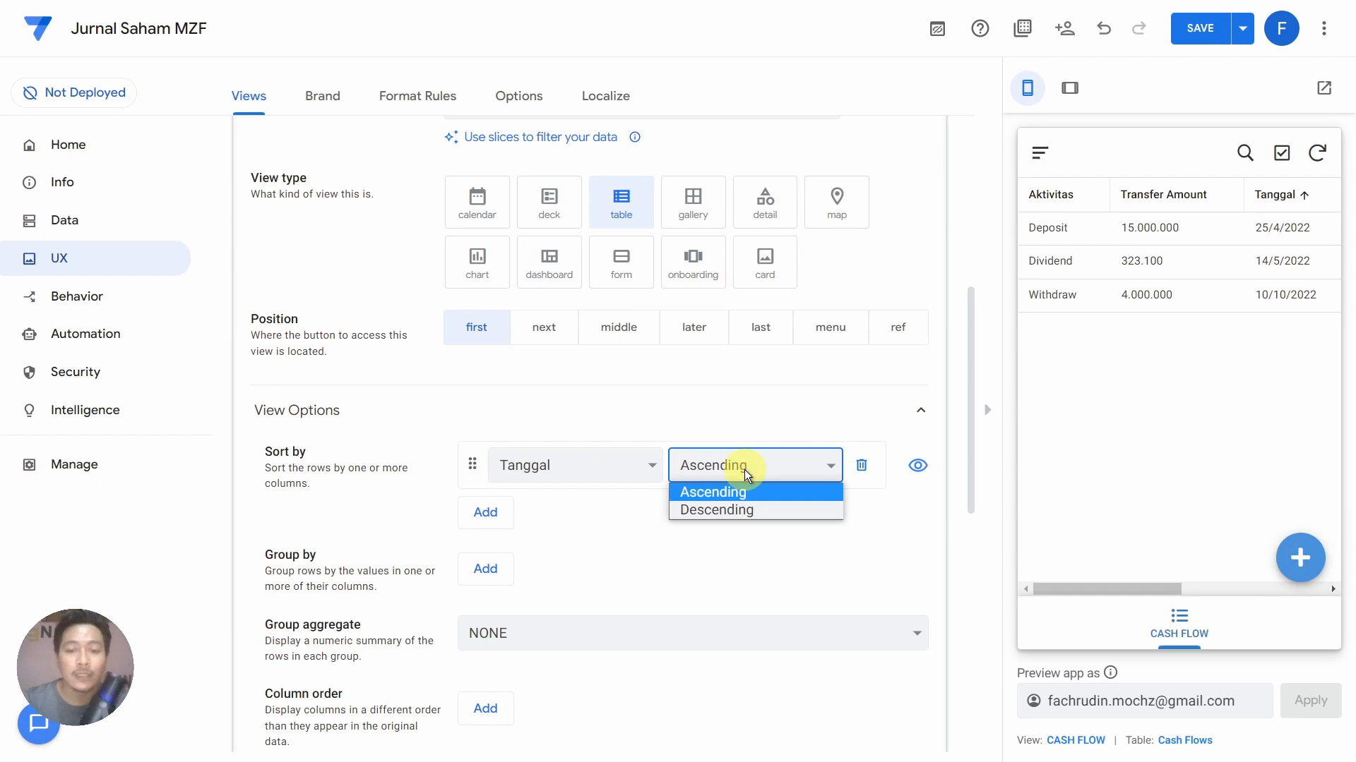
click(743, 509)
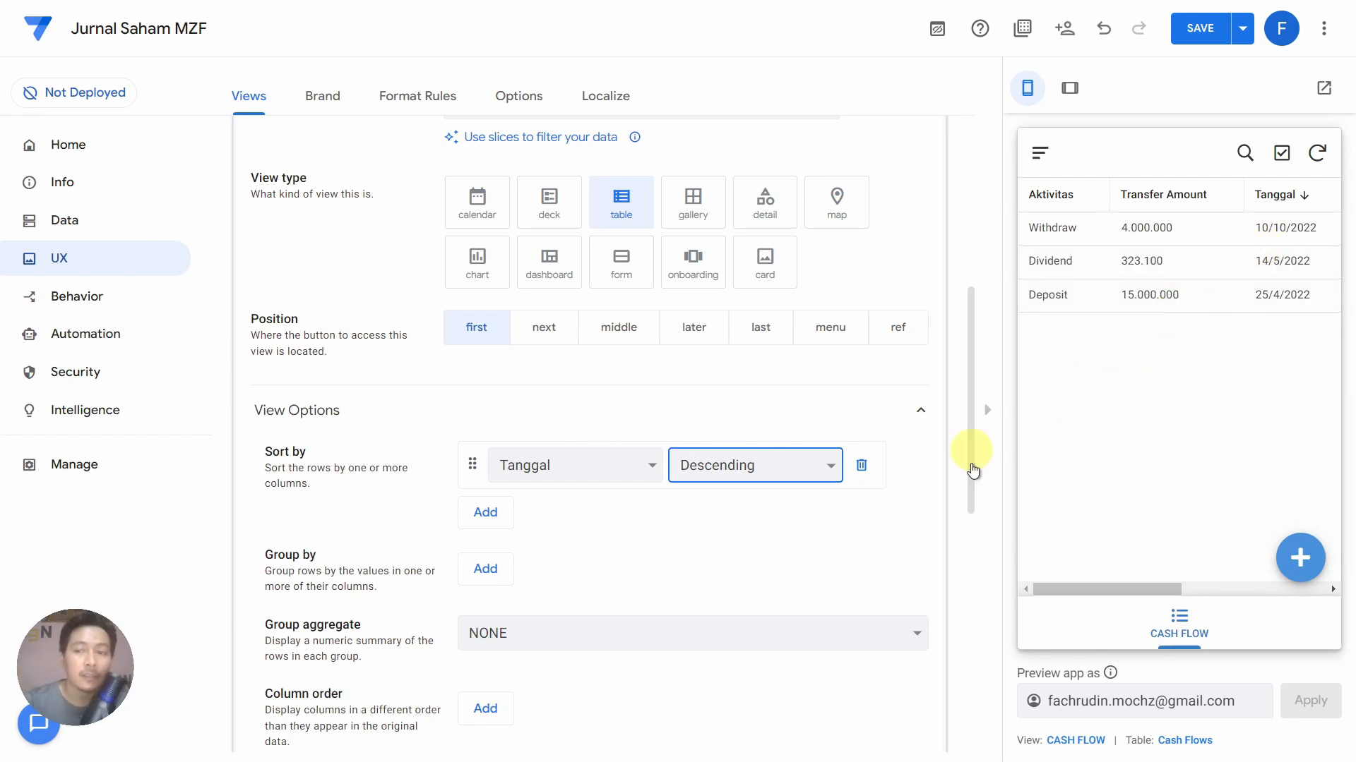
Set the CASH FLOW view's column order to Tahun Bulan, Aktivitas and Transfer Amount
scroll(666, 574, down, 4)
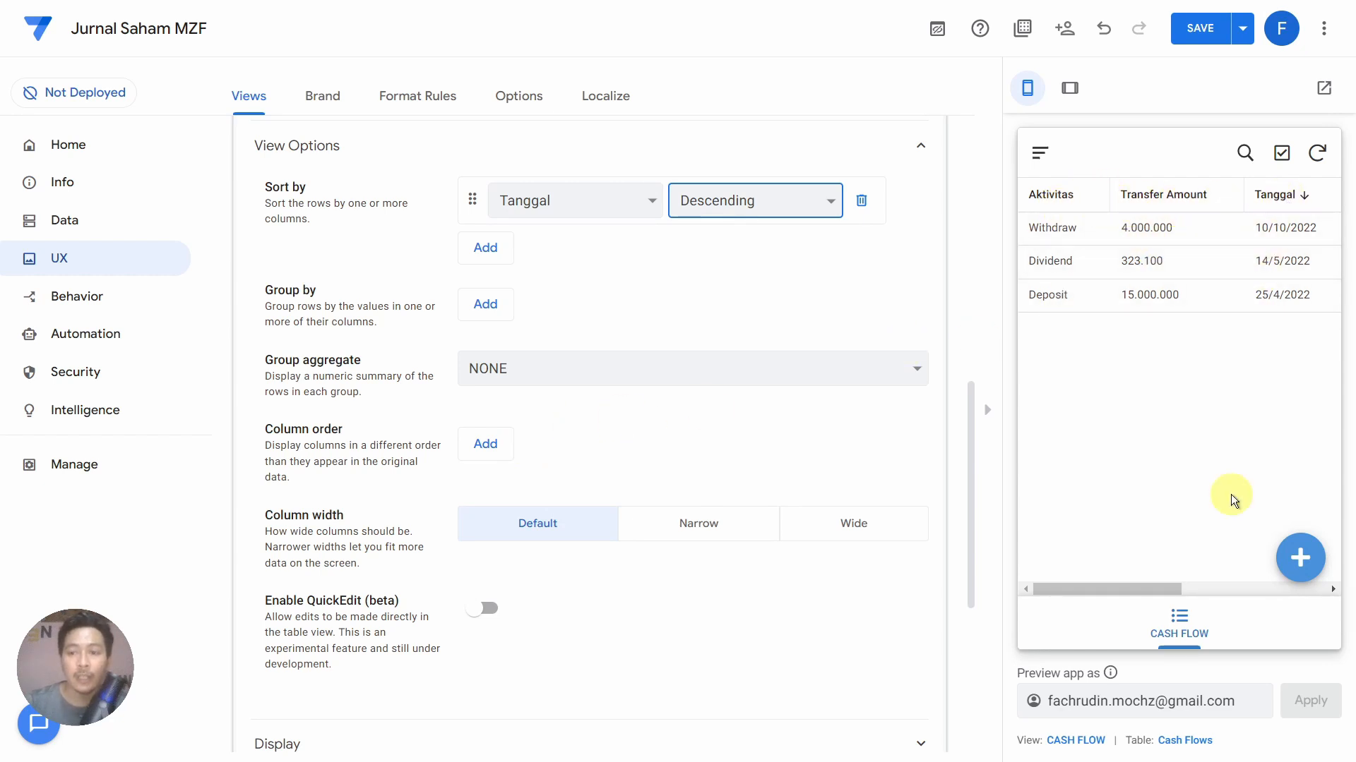
drag(1166, 588, 1303, 589)
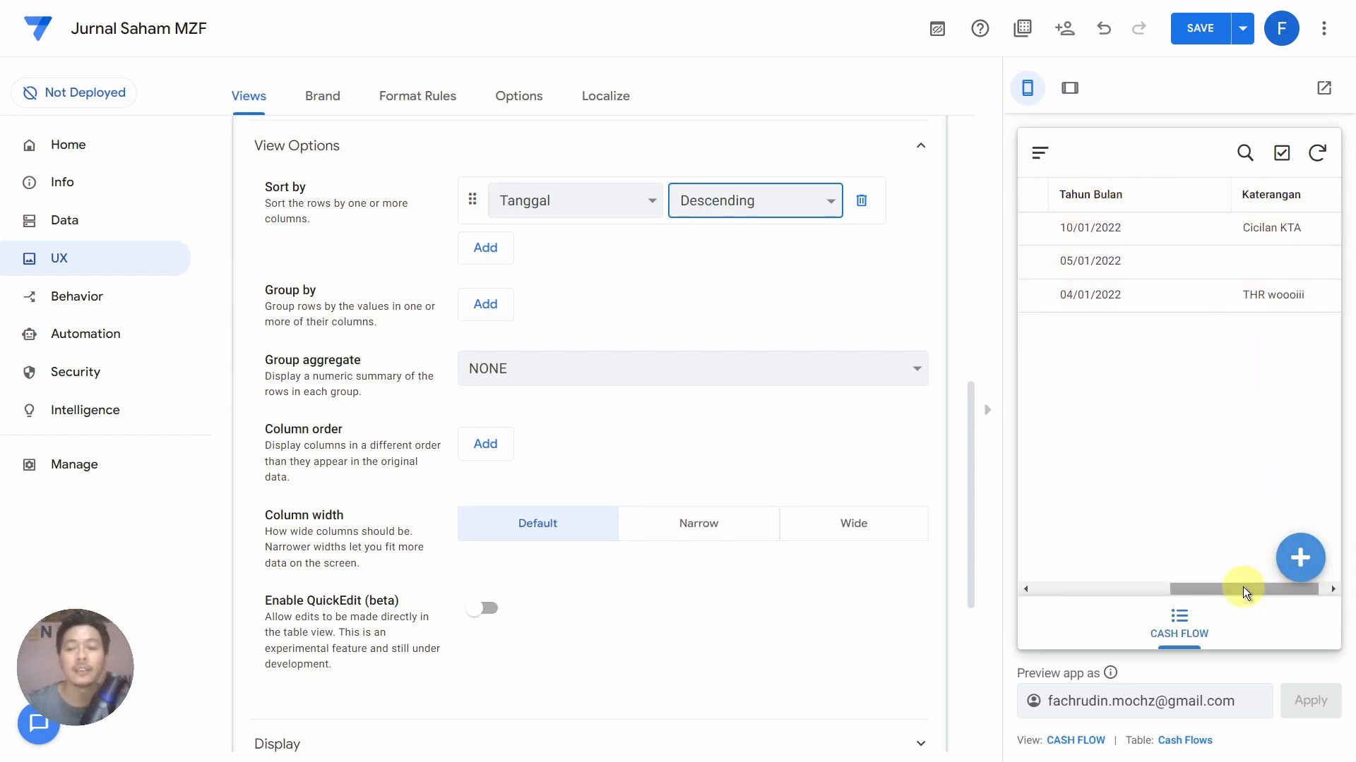
drag(1242, 587, 1080, 605)
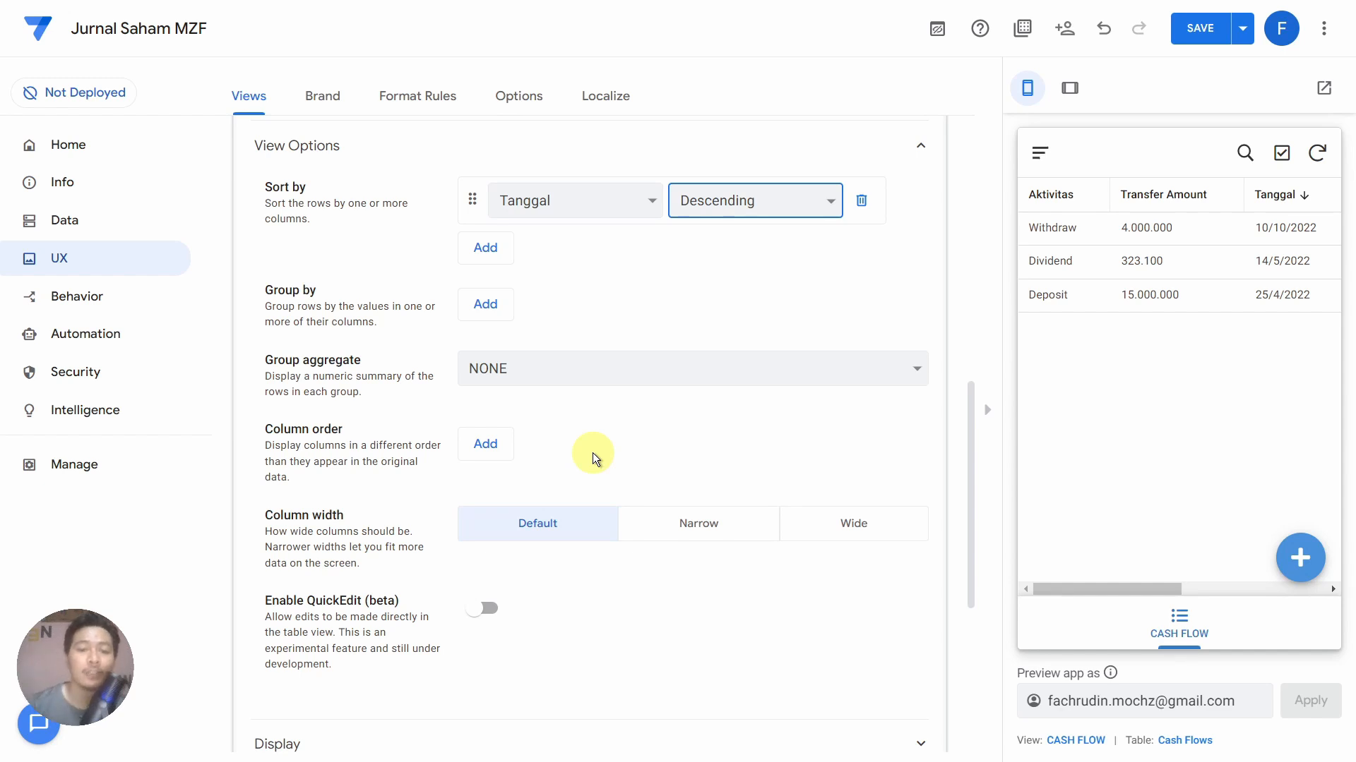
click(494, 445)
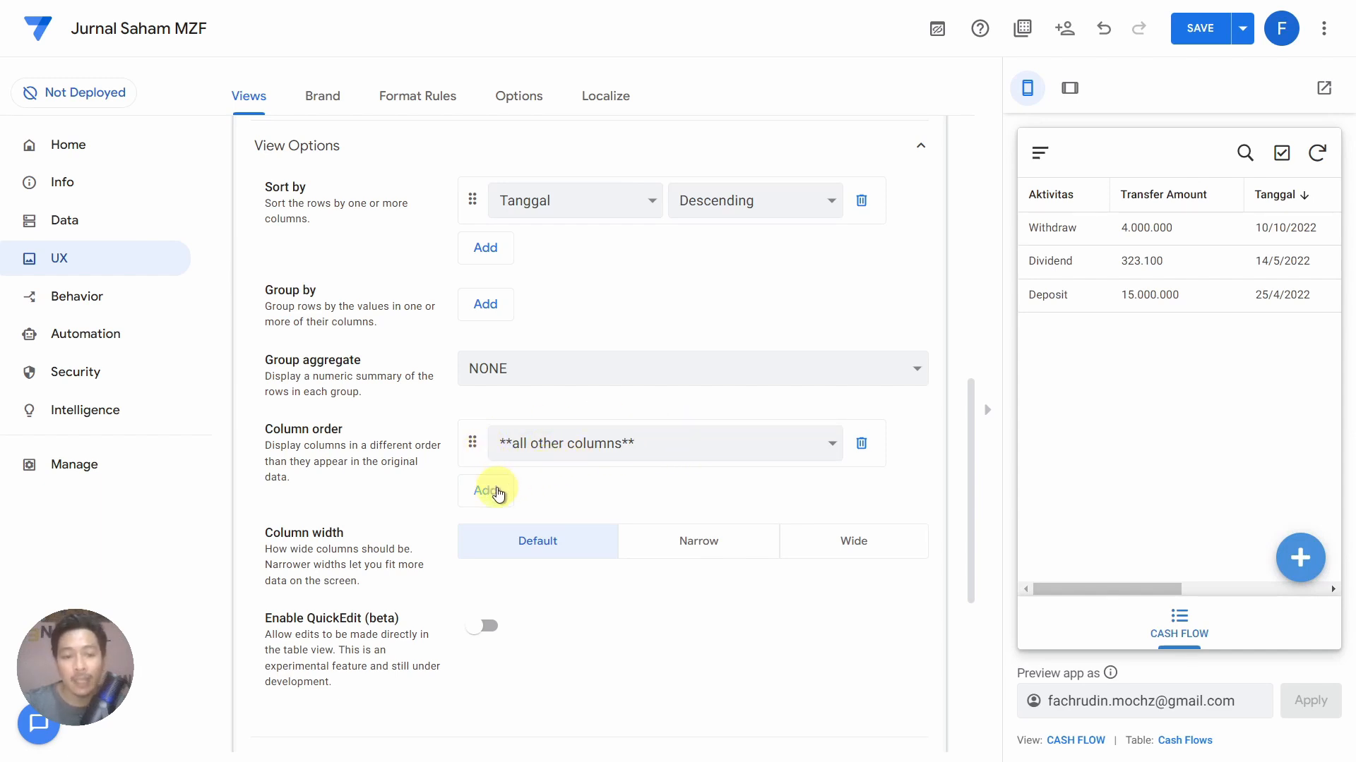
click(725, 442)
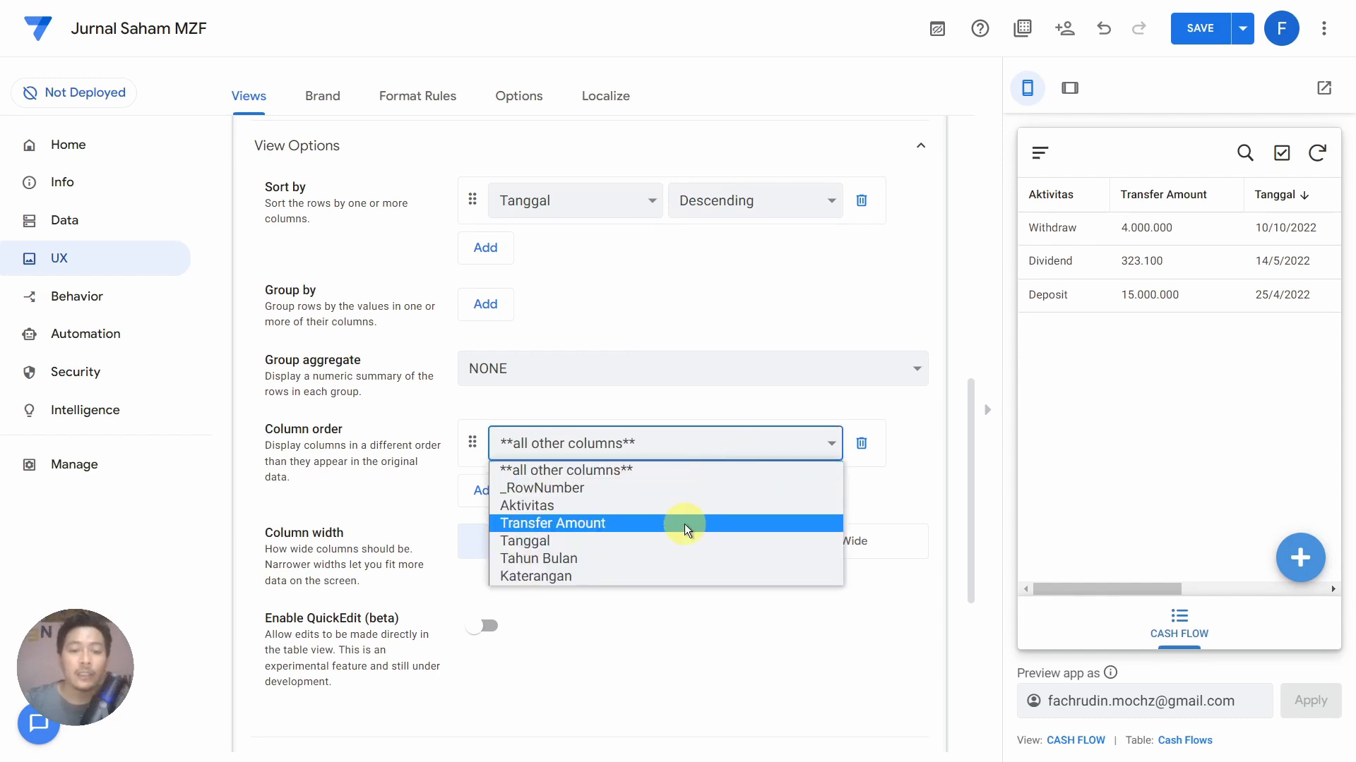
click(664, 561)
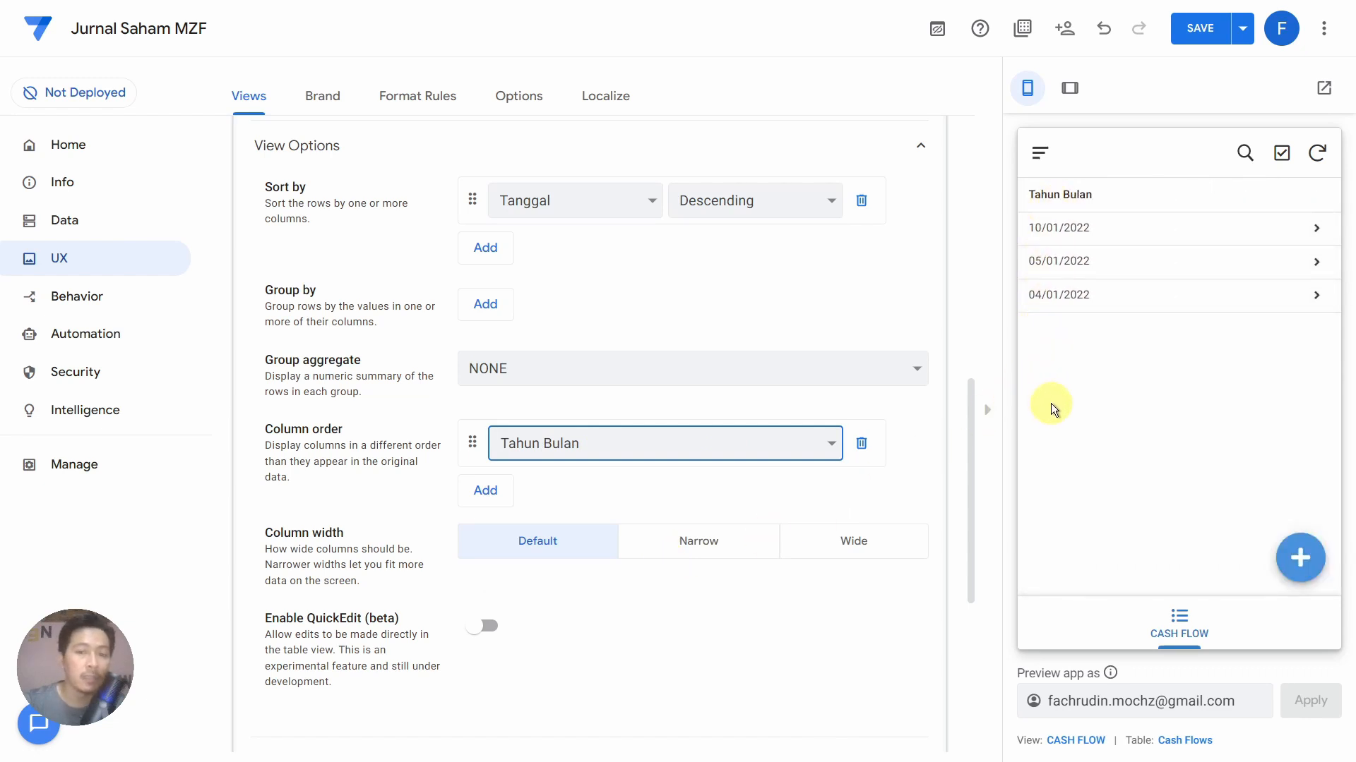
click(477, 492)
click(574, 496)
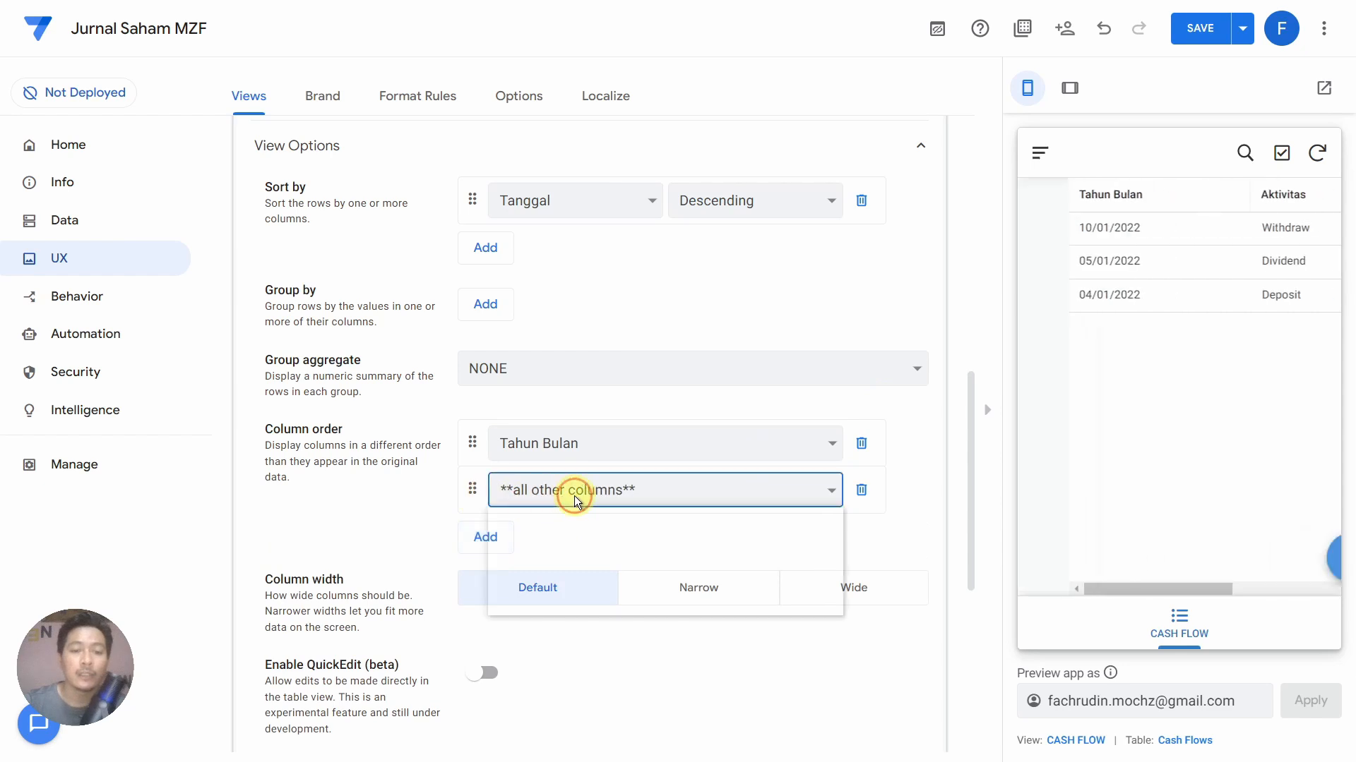
click(584, 552)
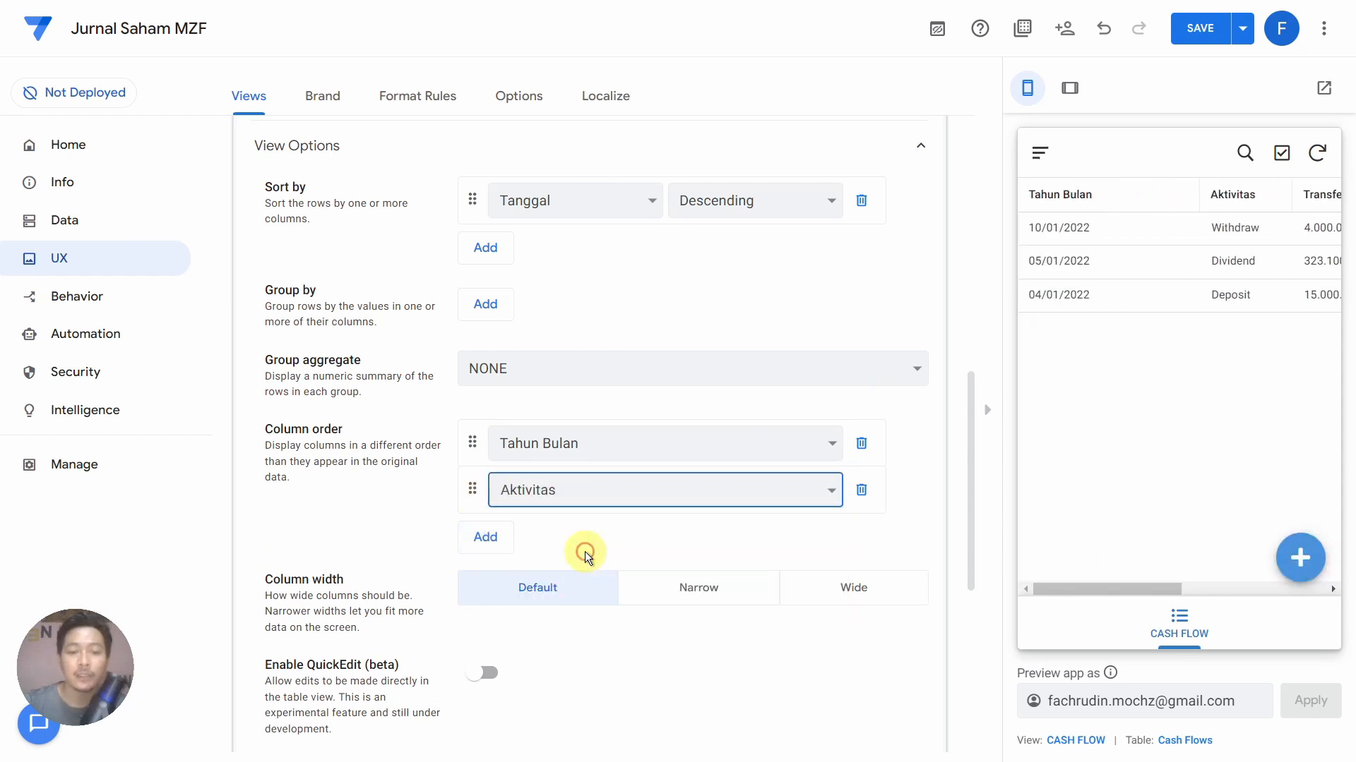
click(482, 536)
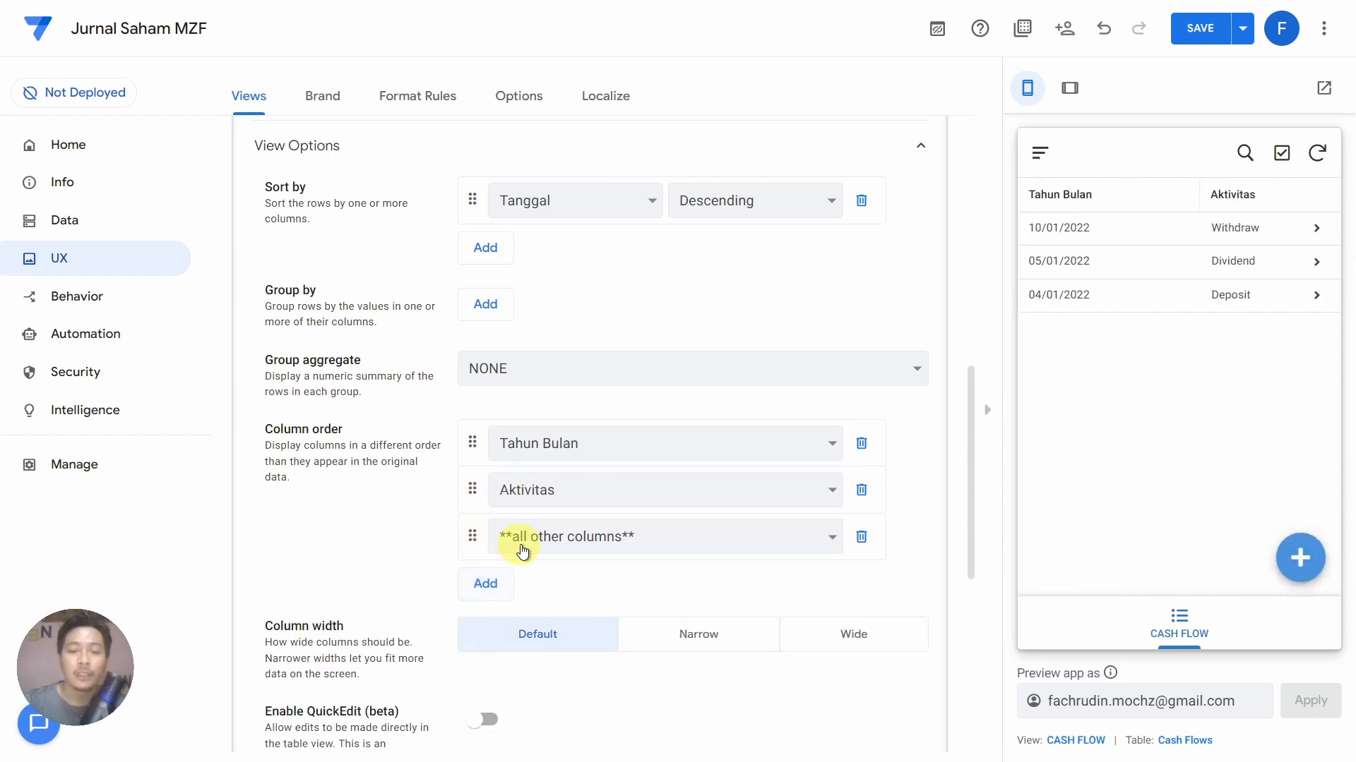
click(560, 544)
click(565, 599)
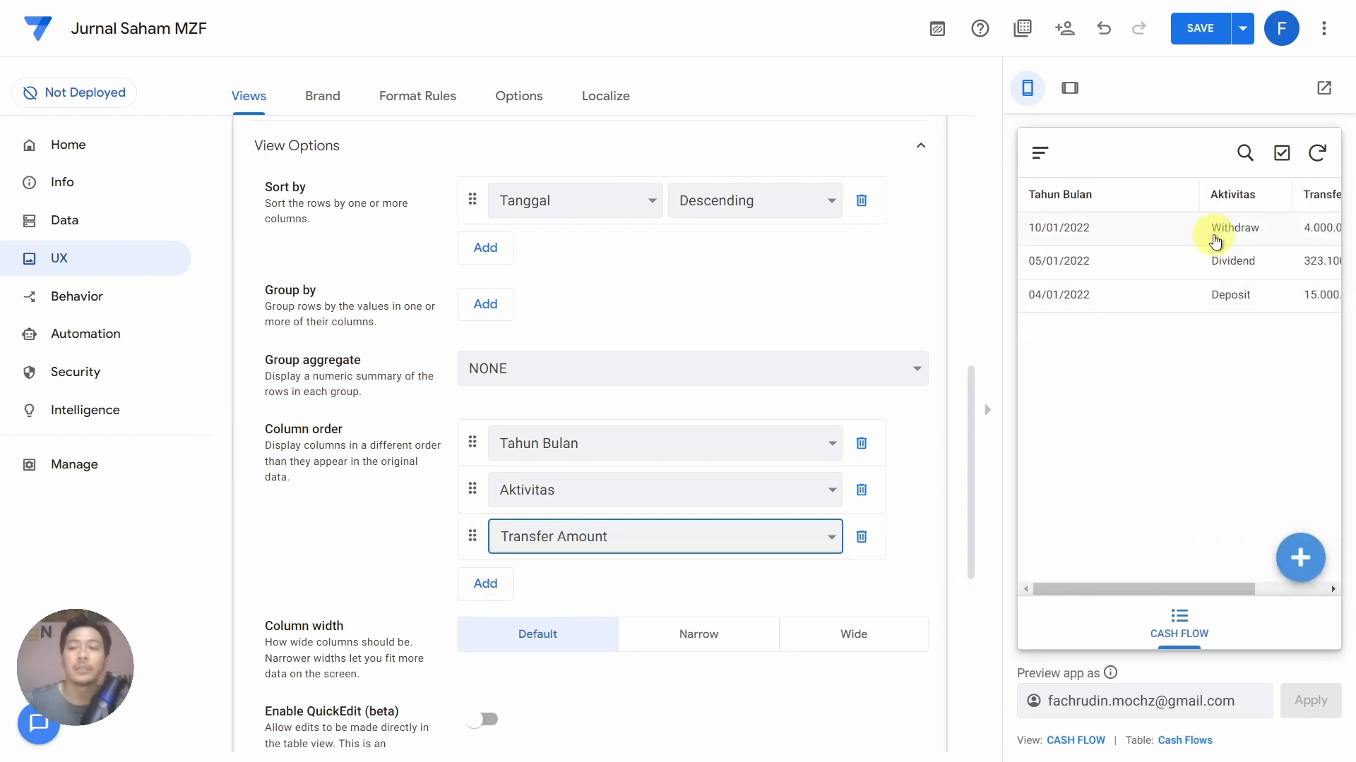
Set the CASH FLOW view's column width to Narrow and shrink the Tahun Bulan and Aktivitas columns in the app preview
drag(1172, 589, 1087, 621)
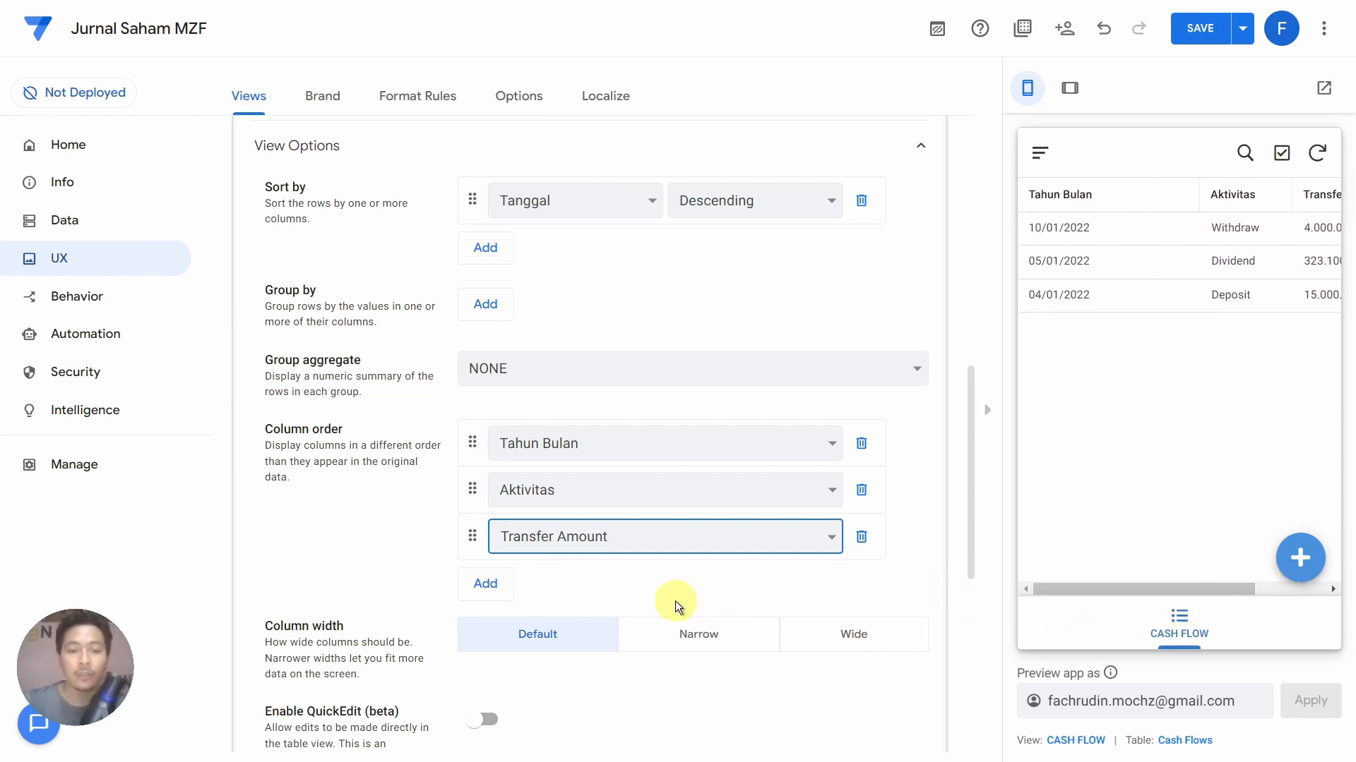
click(696, 648)
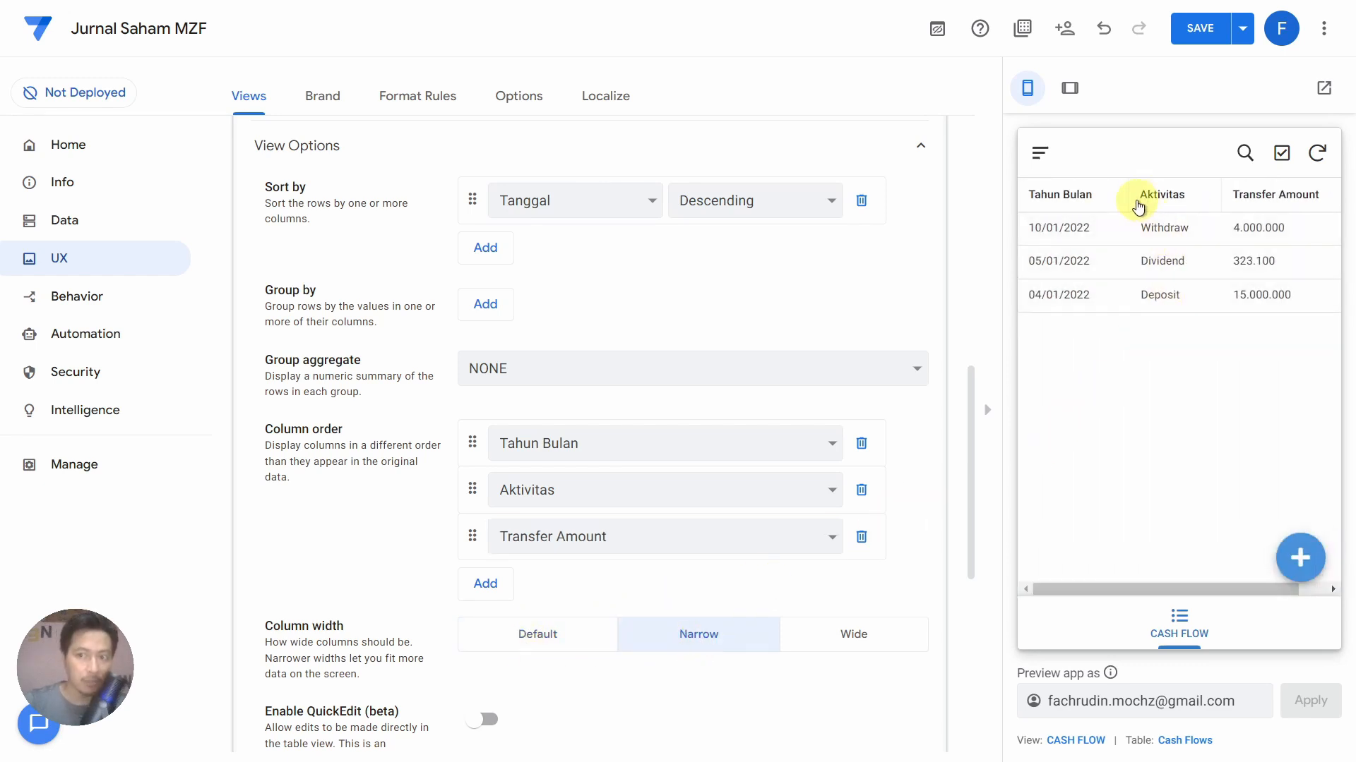
drag(1128, 189, 1097, 191)
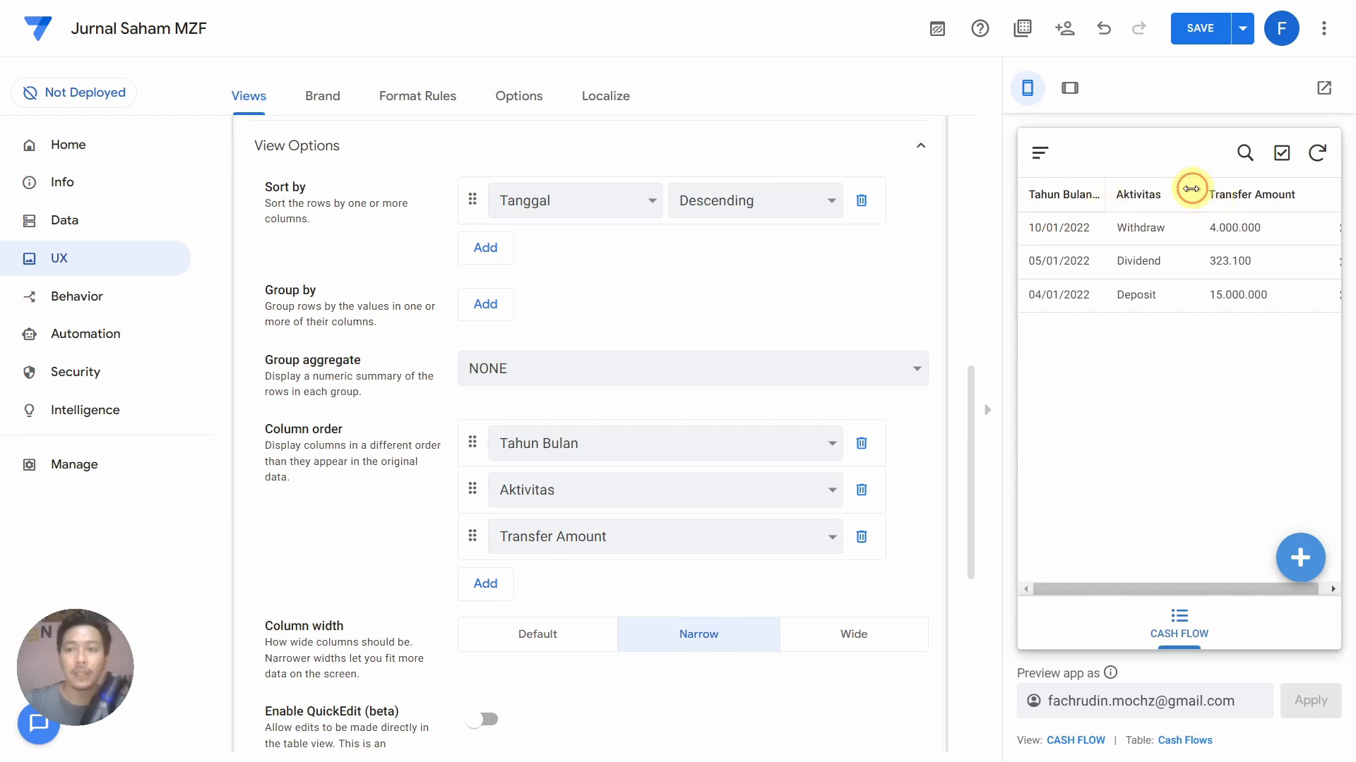
drag(1191, 189, 1182, 191)
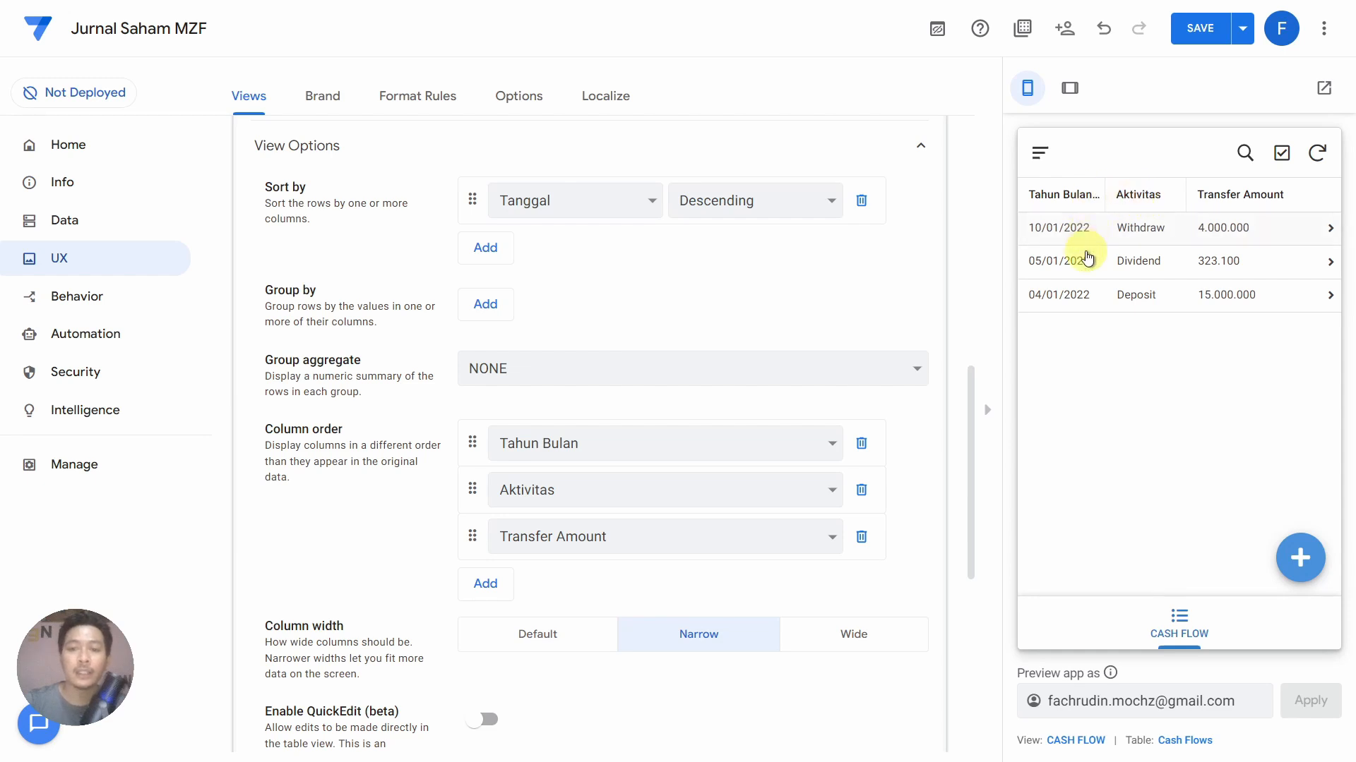
Search the CASH FLOW view's display icons for money and choose a banknote icon in the Solid style
scroll(812, 552, down, 4)
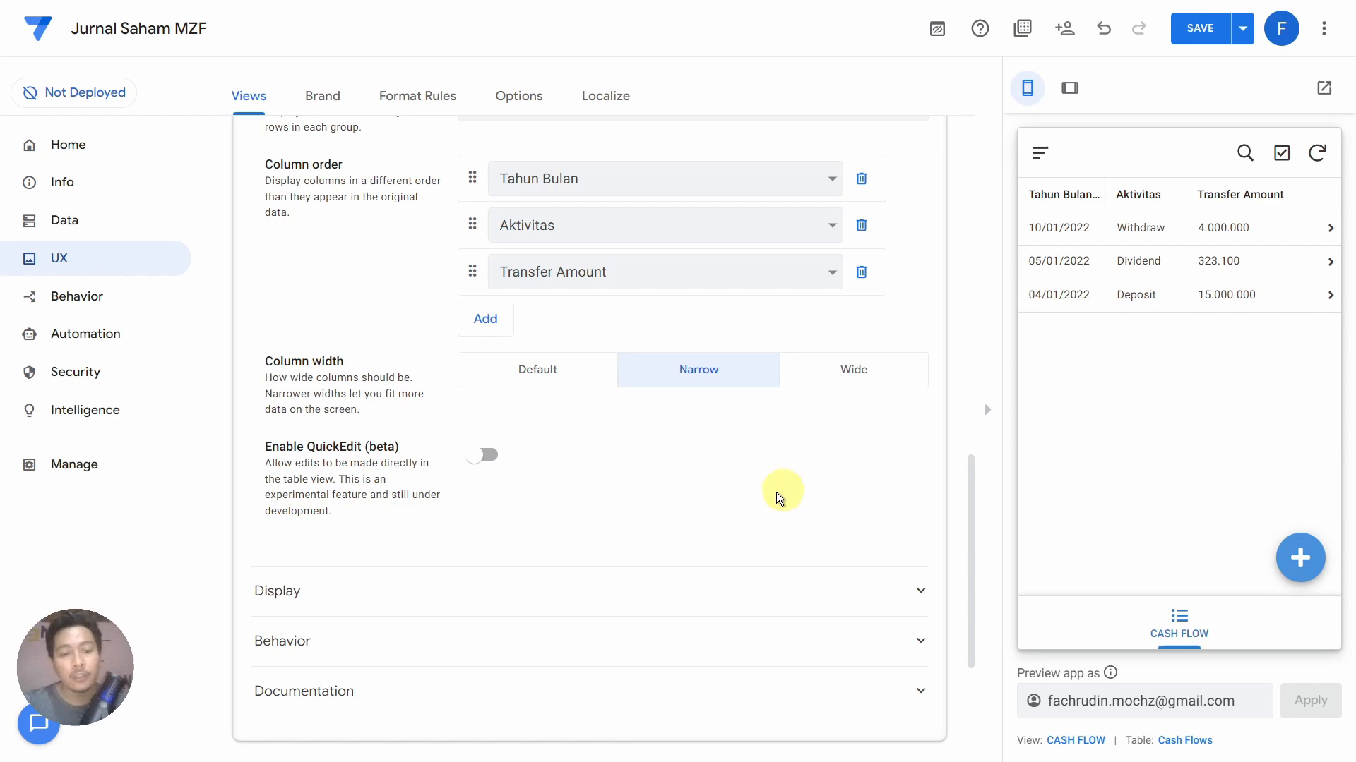
click(378, 586)
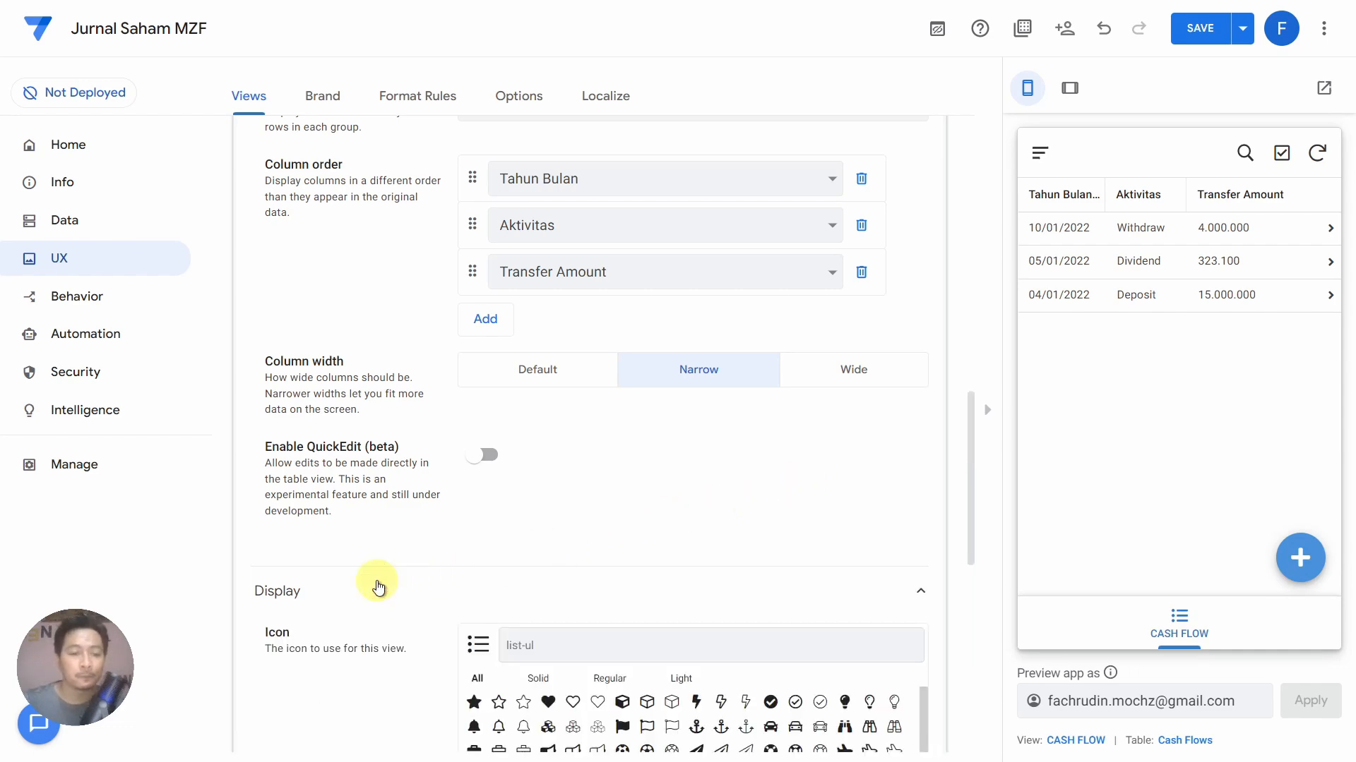
scroll(377, 584, down, 6)
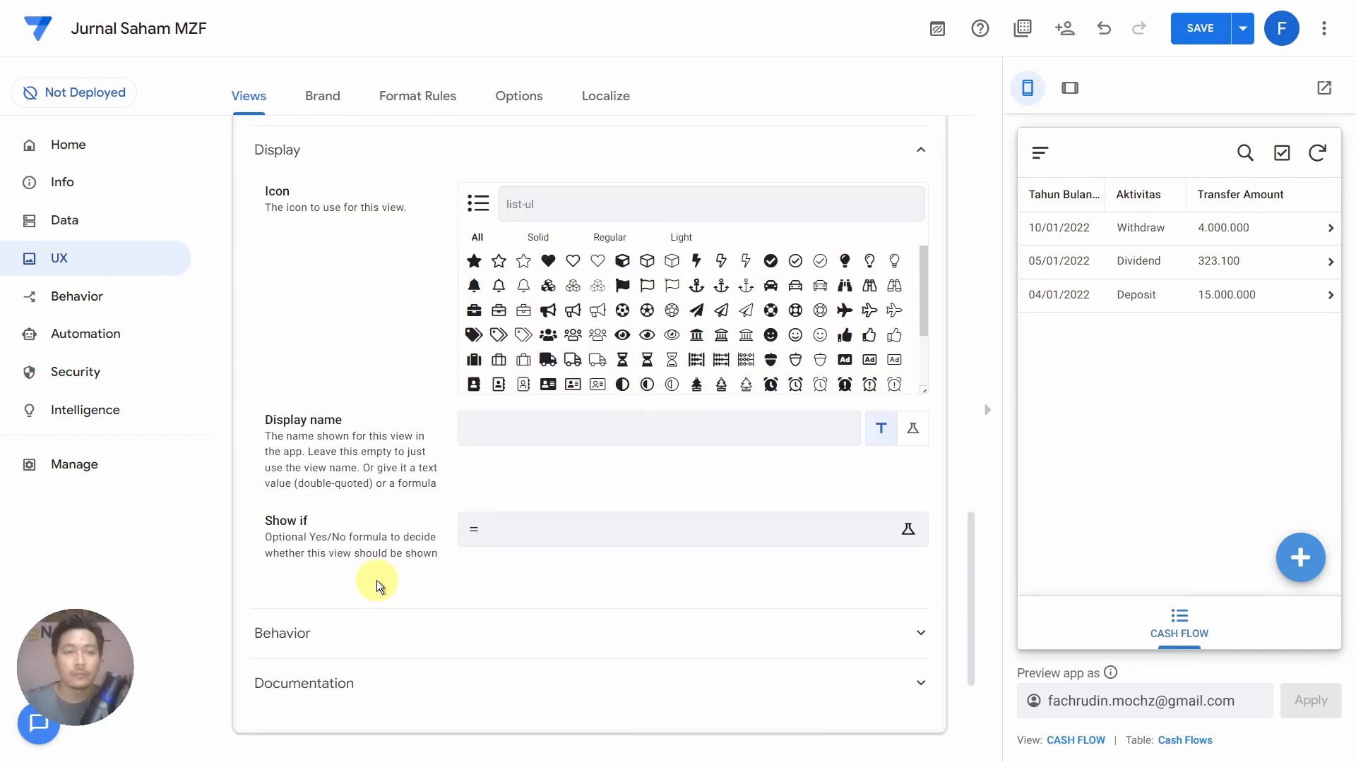
click(609, 200)
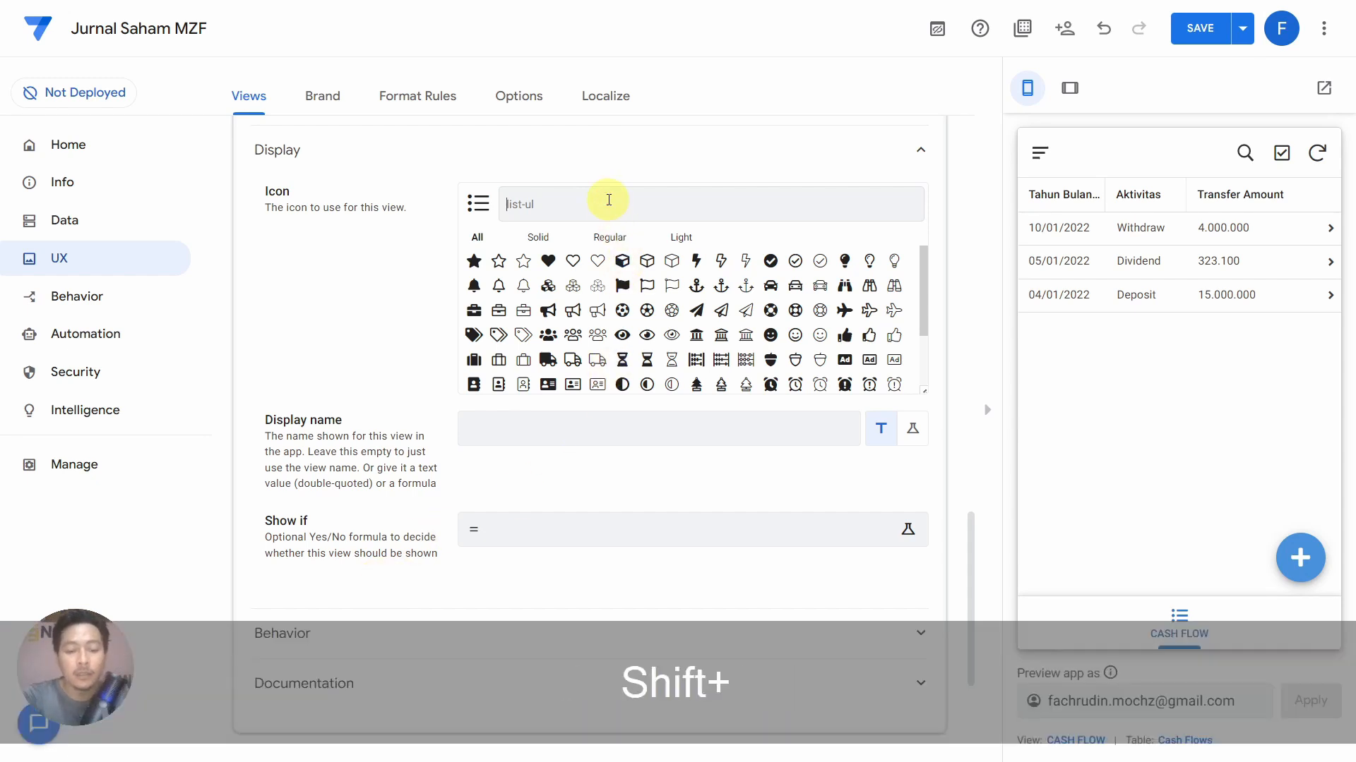
text(money)
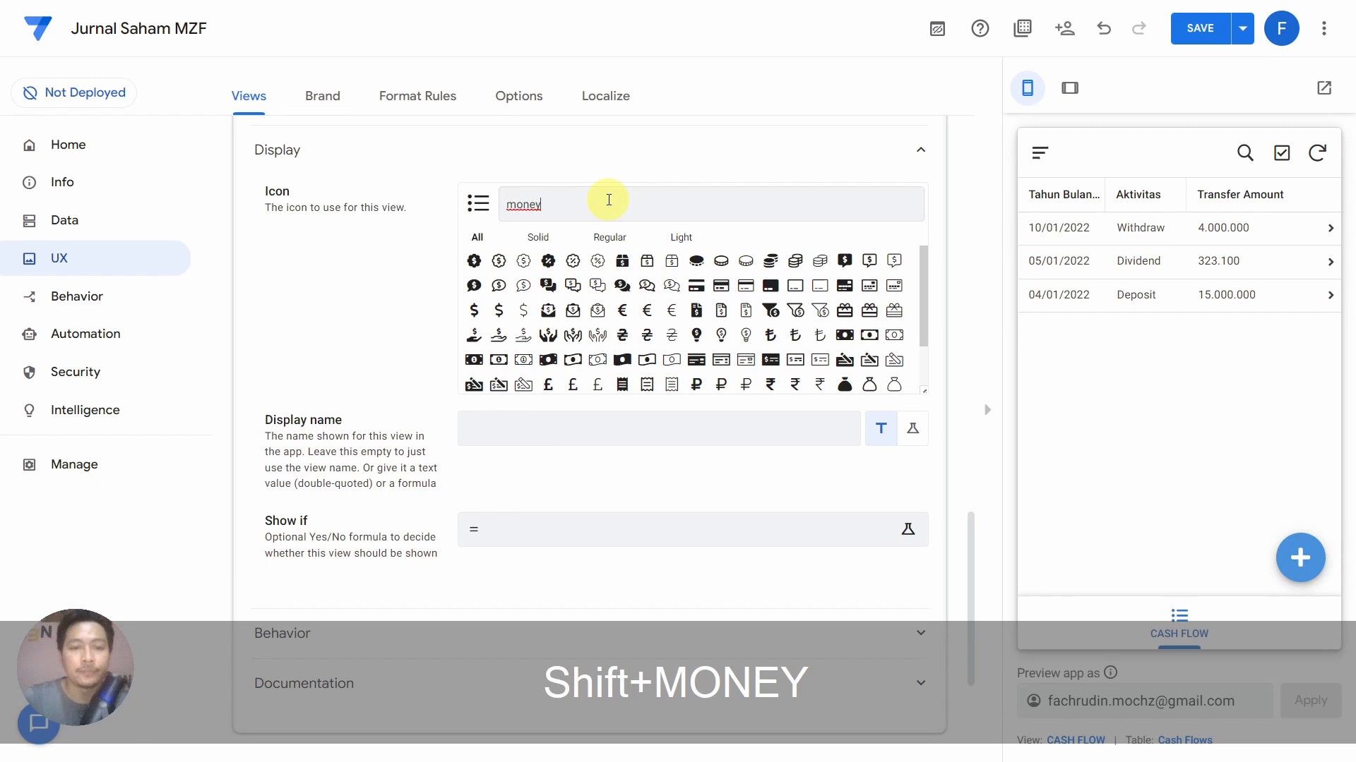
click(538, 236)
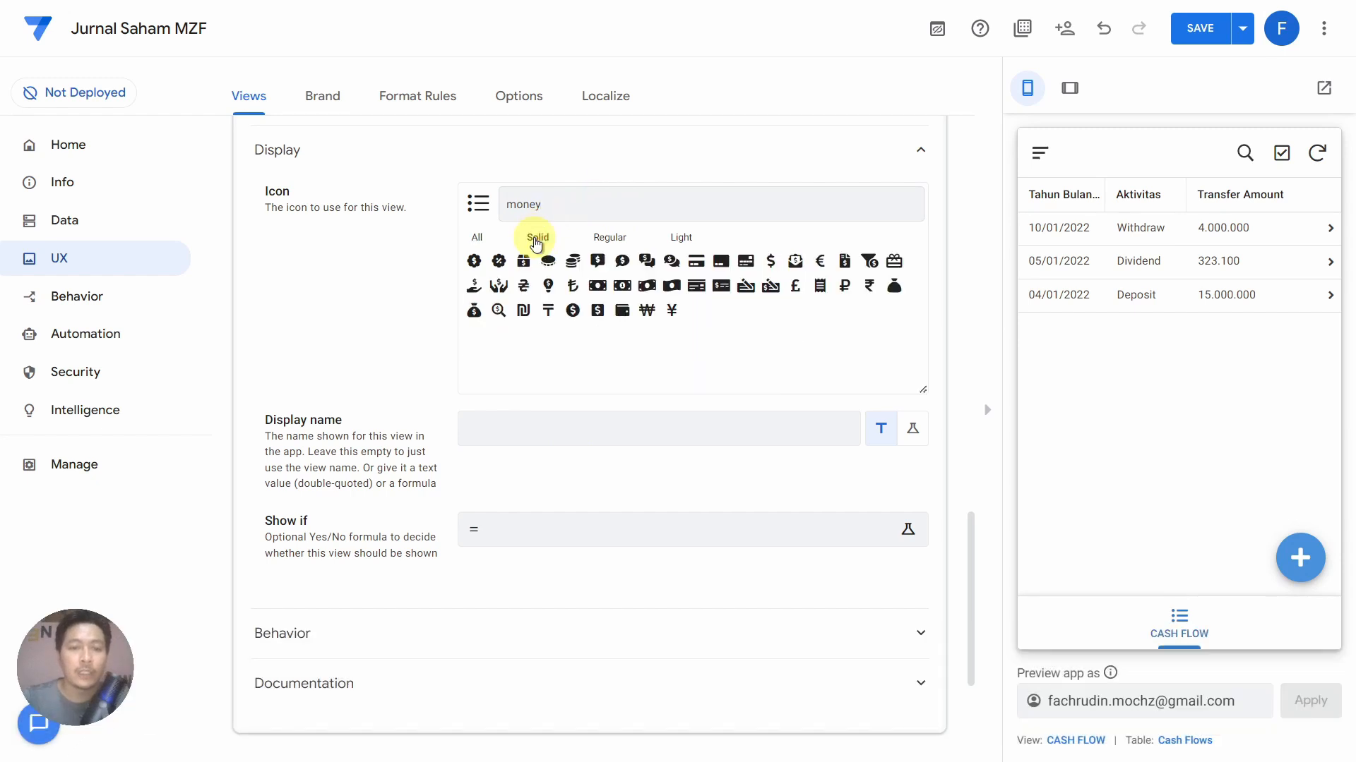
click(647, 288)
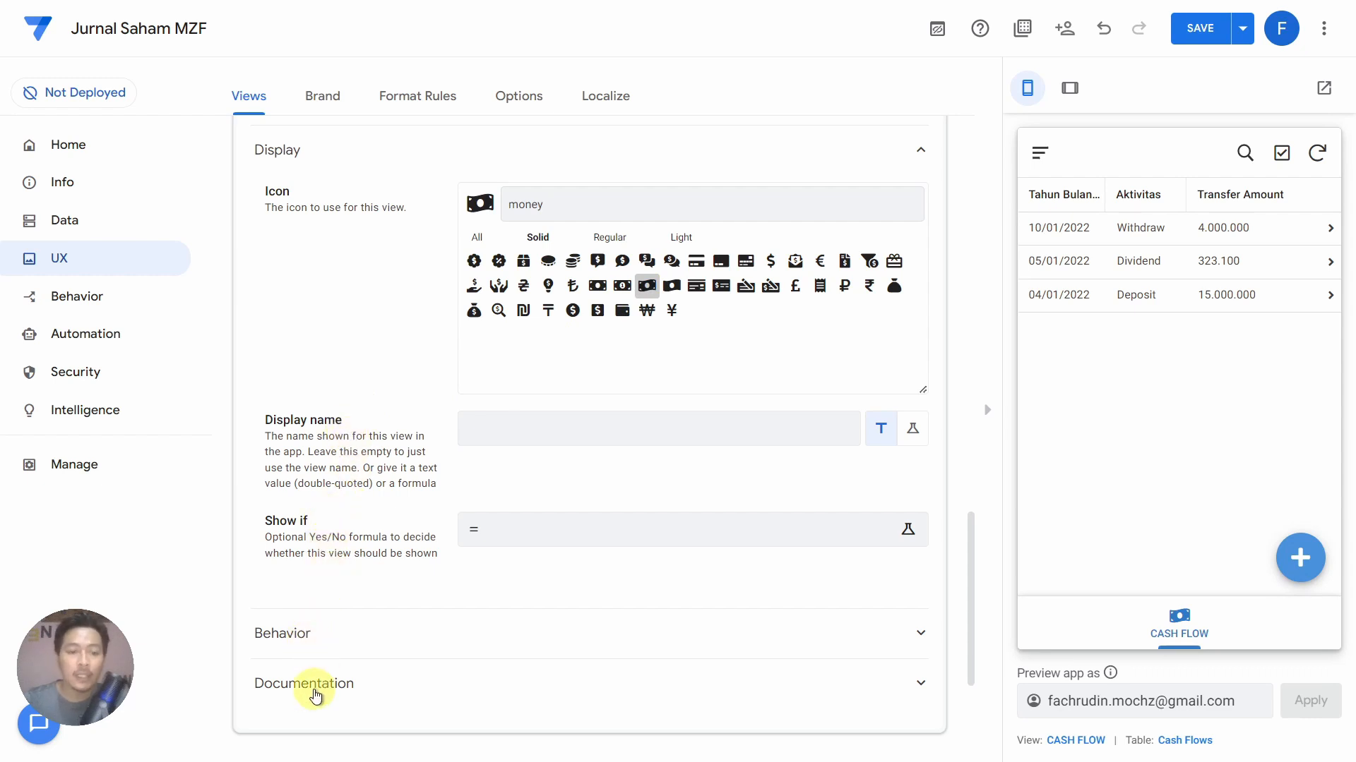
Show the Cash Flows_Detail view in the preview and add Aktivitas as its header column
scroll(316, 698, down, 3)
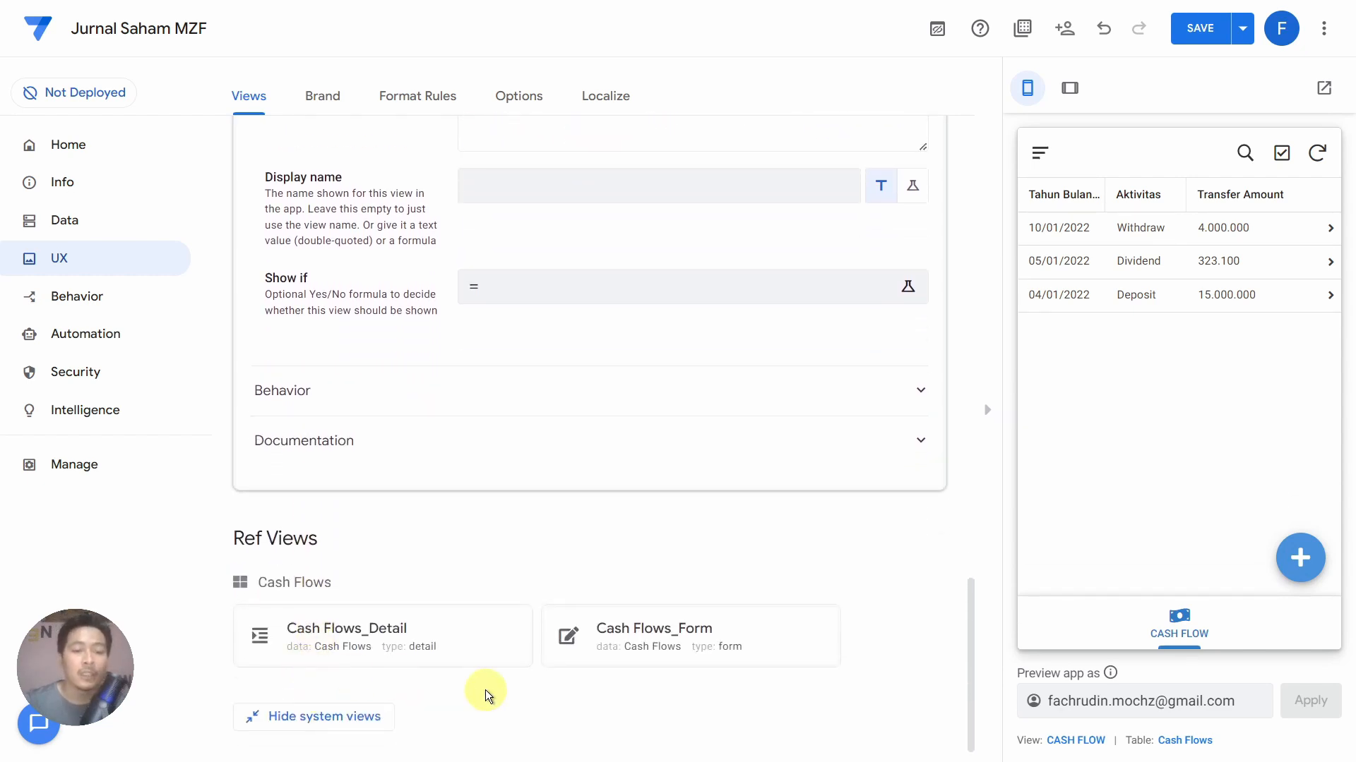
click(479, 648)
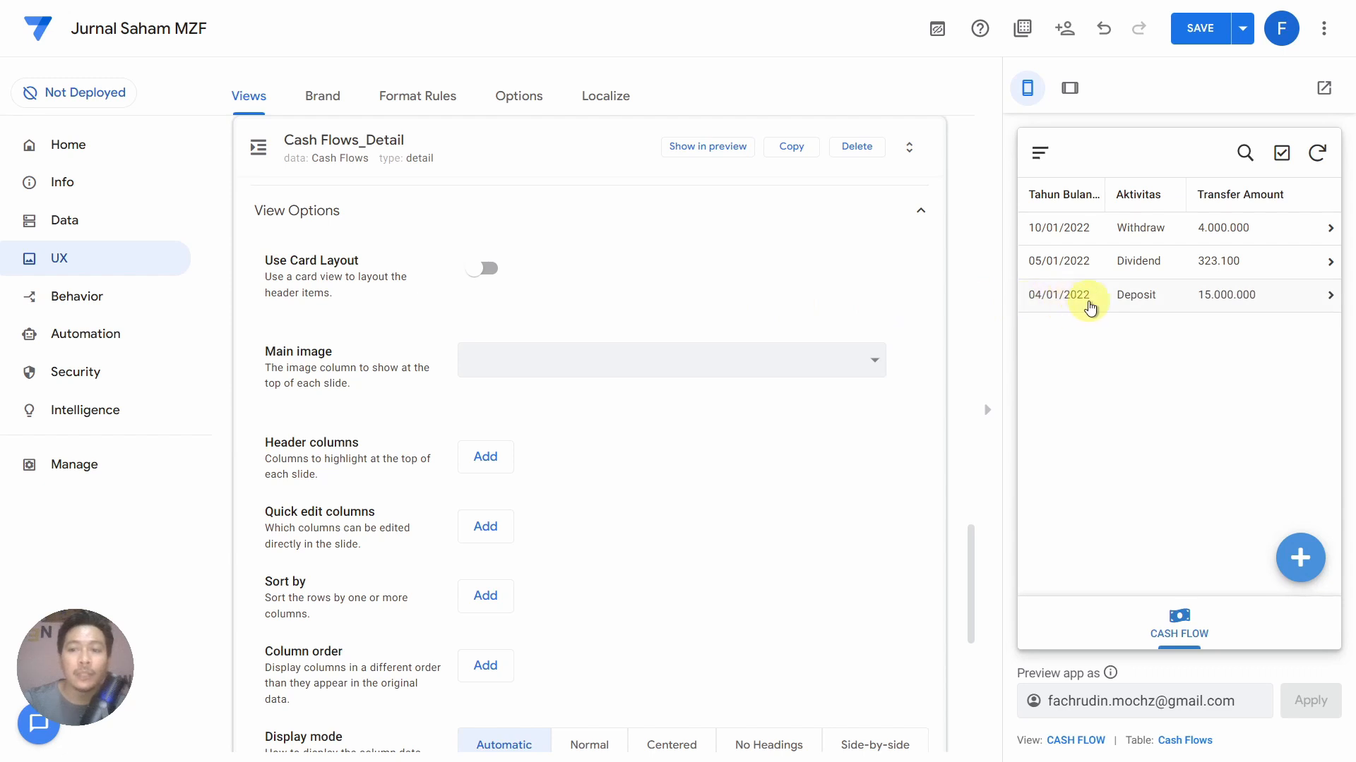
click(700, 149)
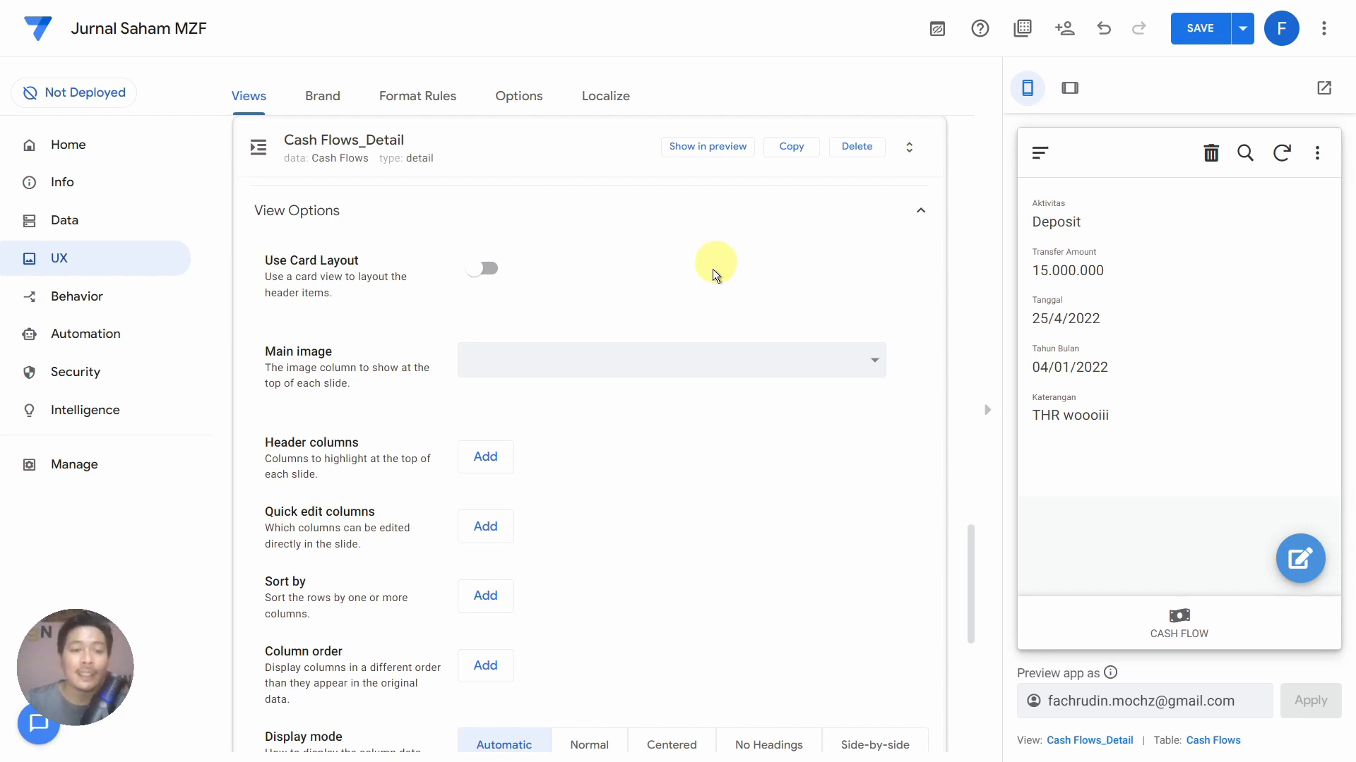
click(488, 462)
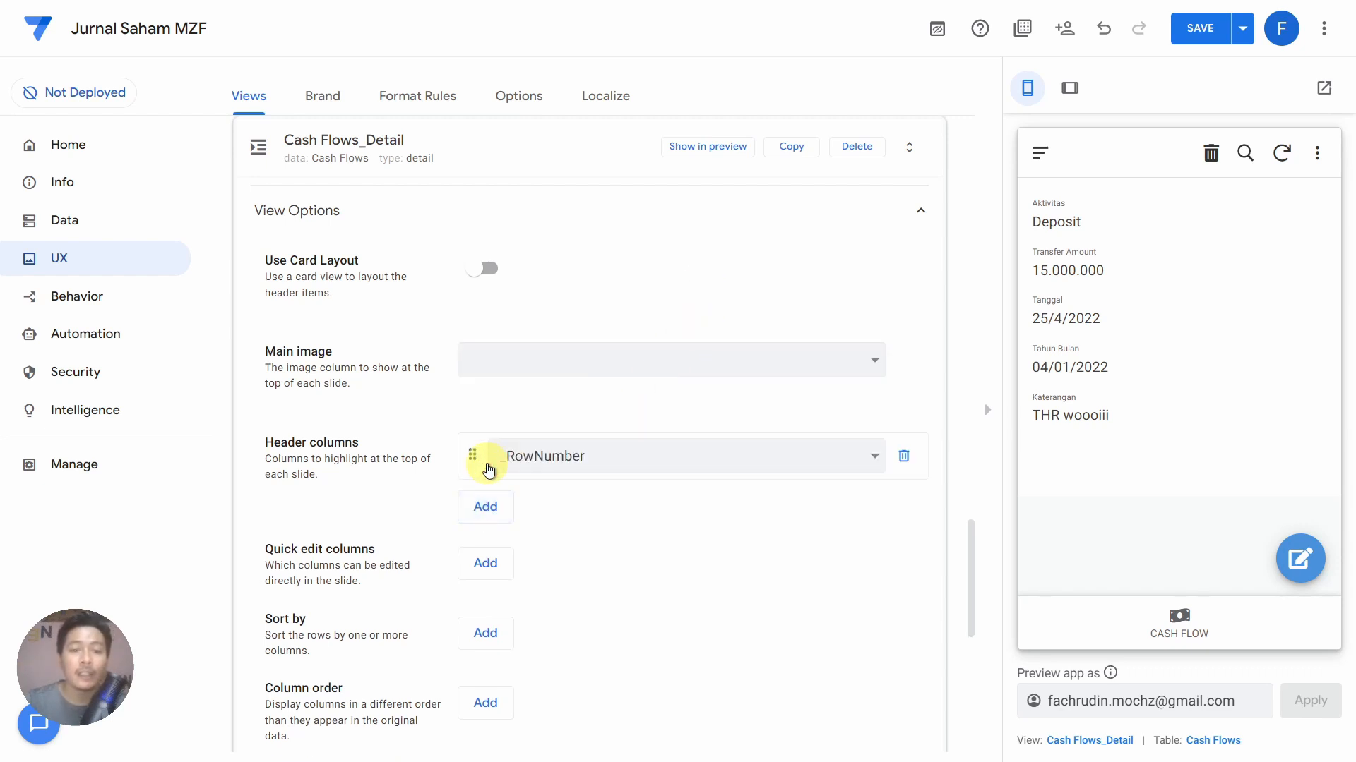
click(609, 465)
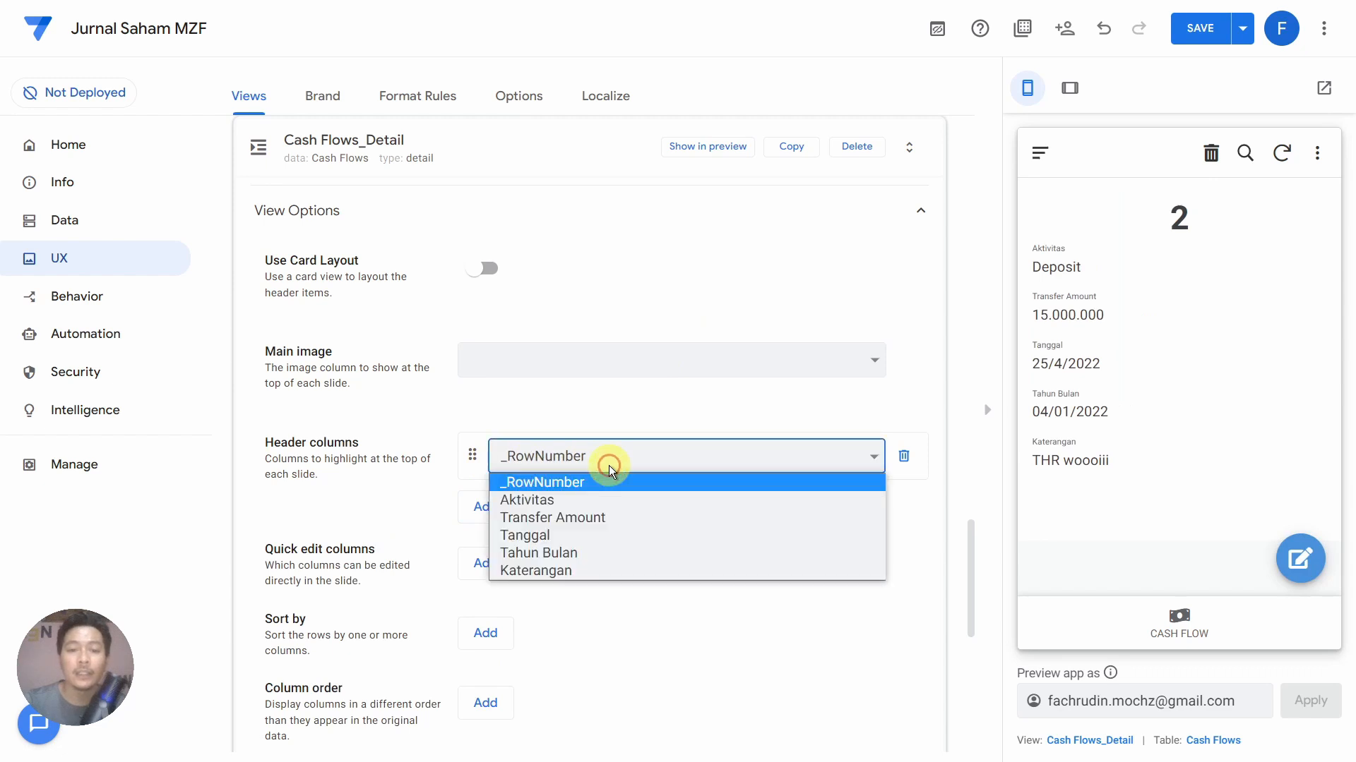
click(607, 507)
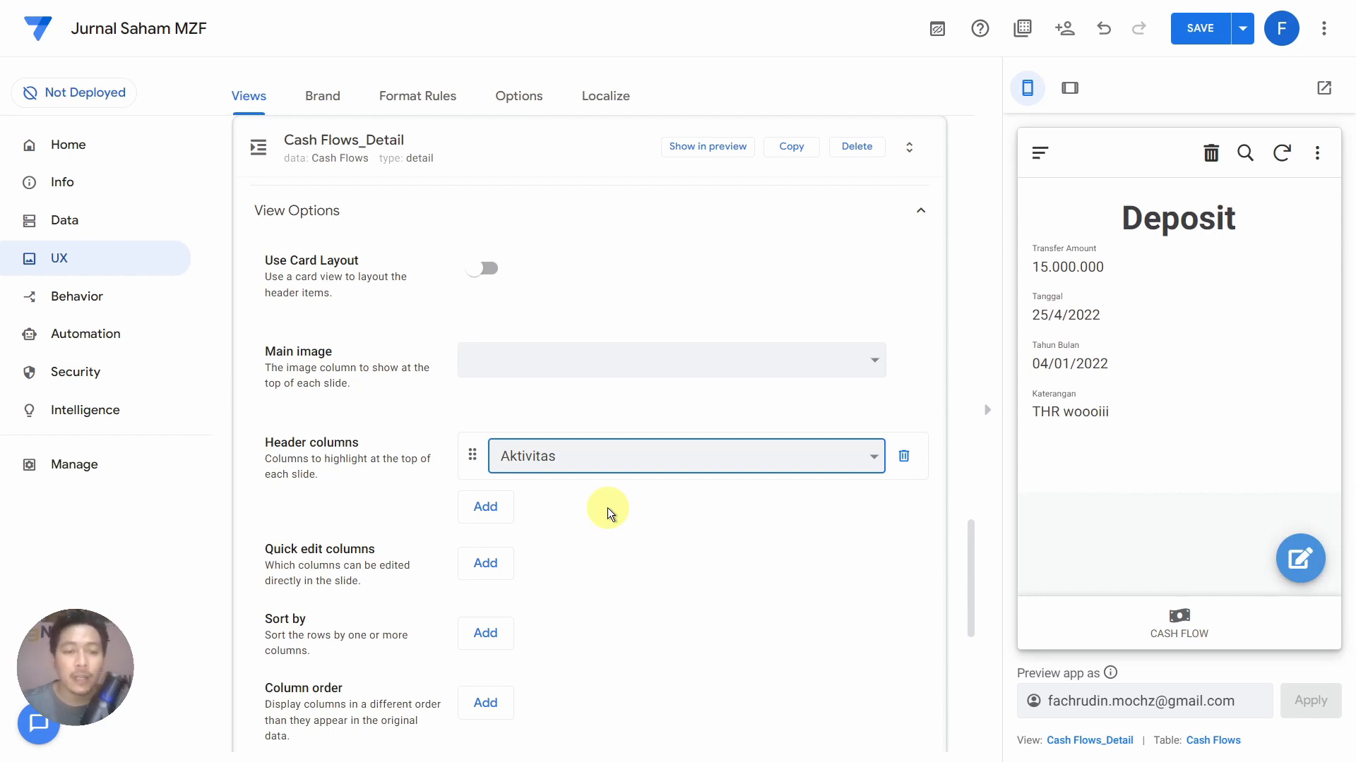
Set the Cash Flows_Detail view's column order to Aktivitas, Transfer Amount, Tanggal and Katerangan
scroll(607, 507, down, 4)
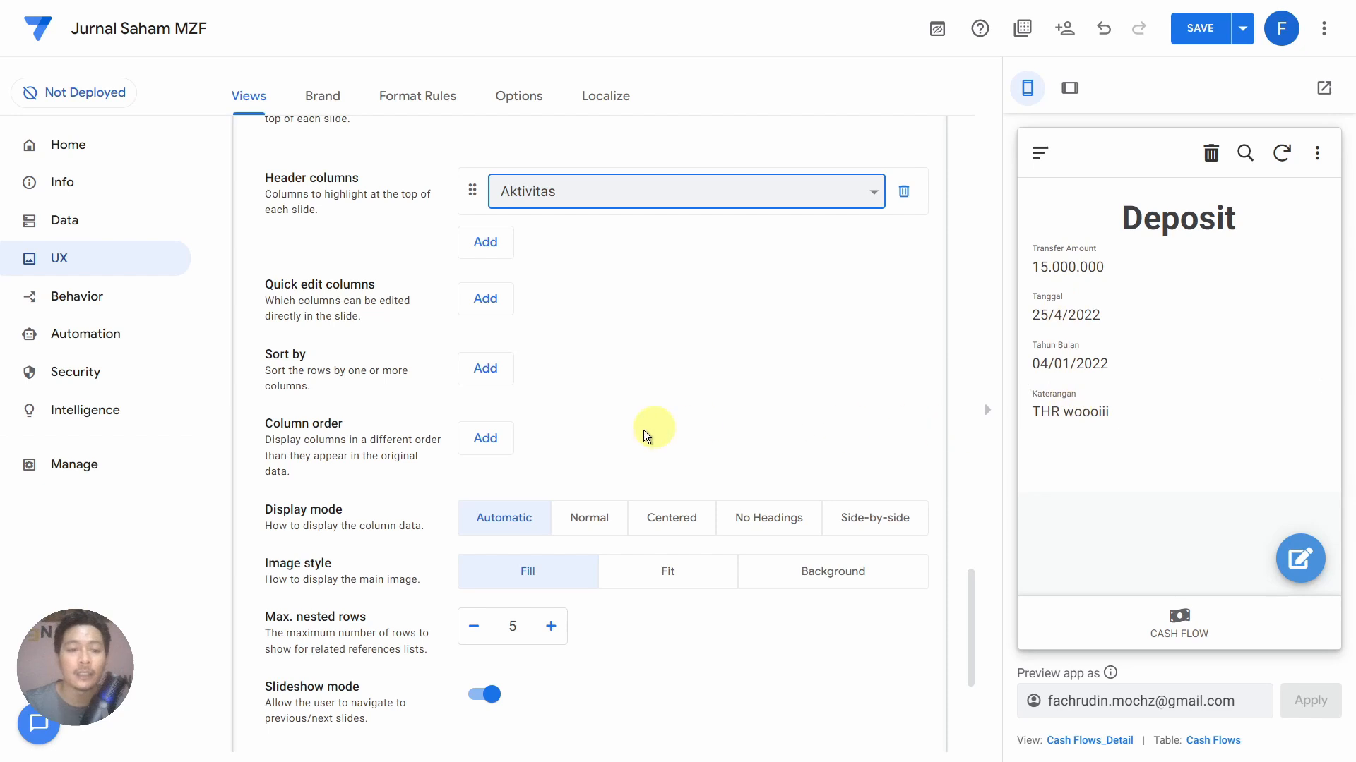
click(486, 443)
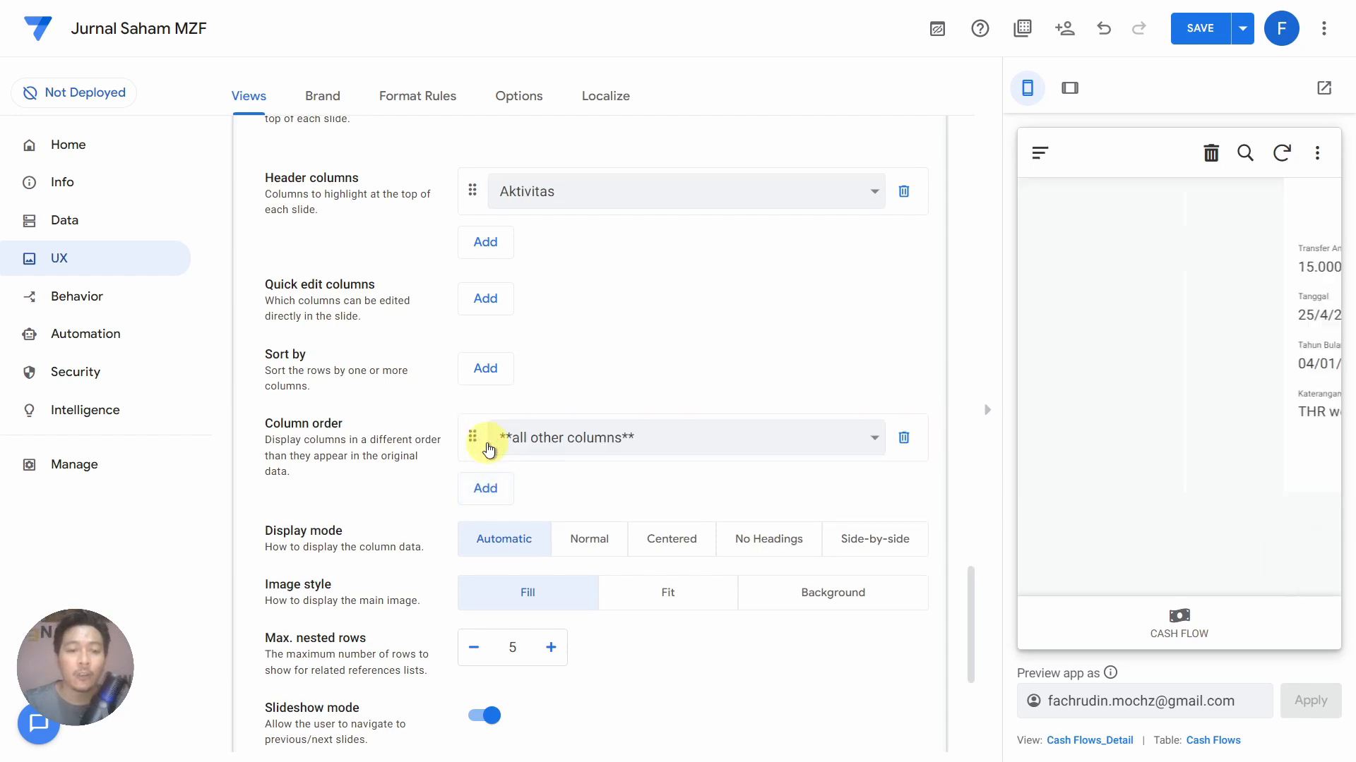
click(637, 438)
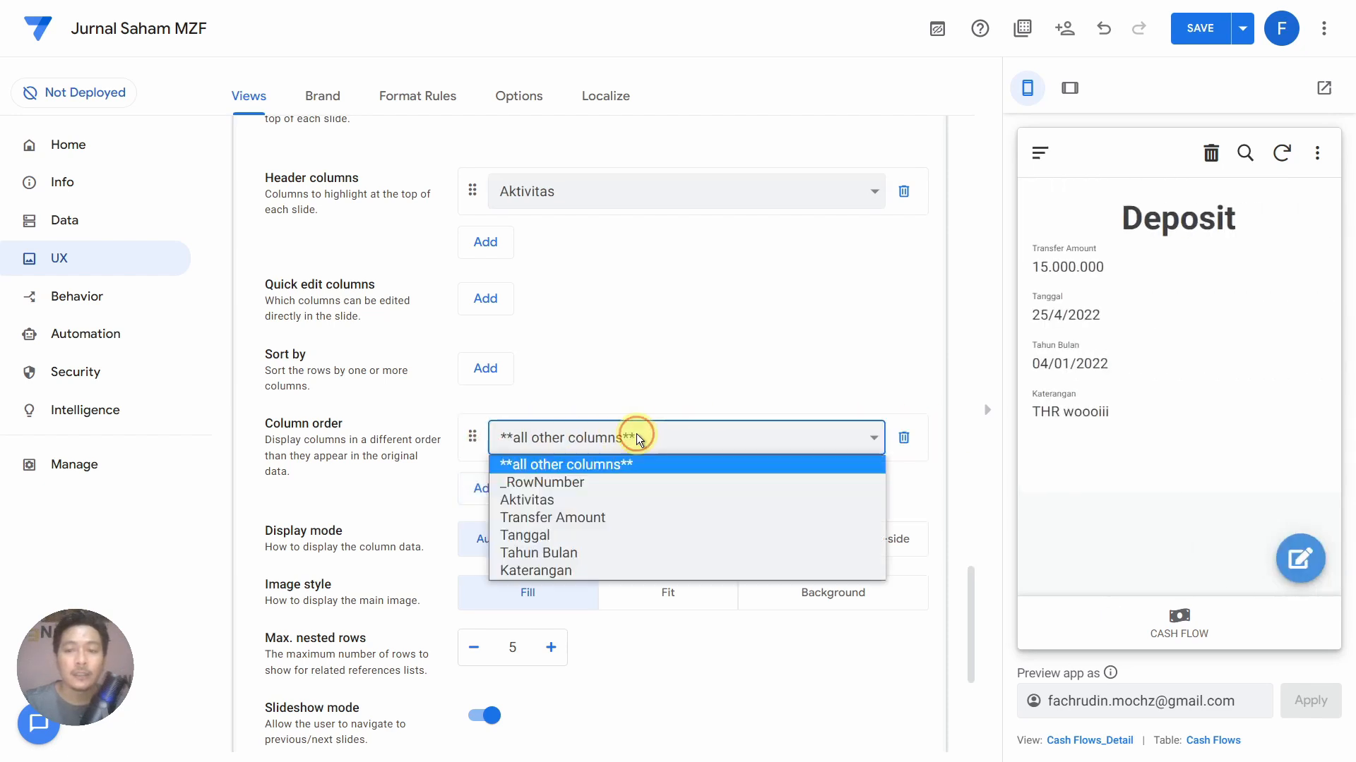
click(621, 499)
click(487, 484)
click(565, 478)
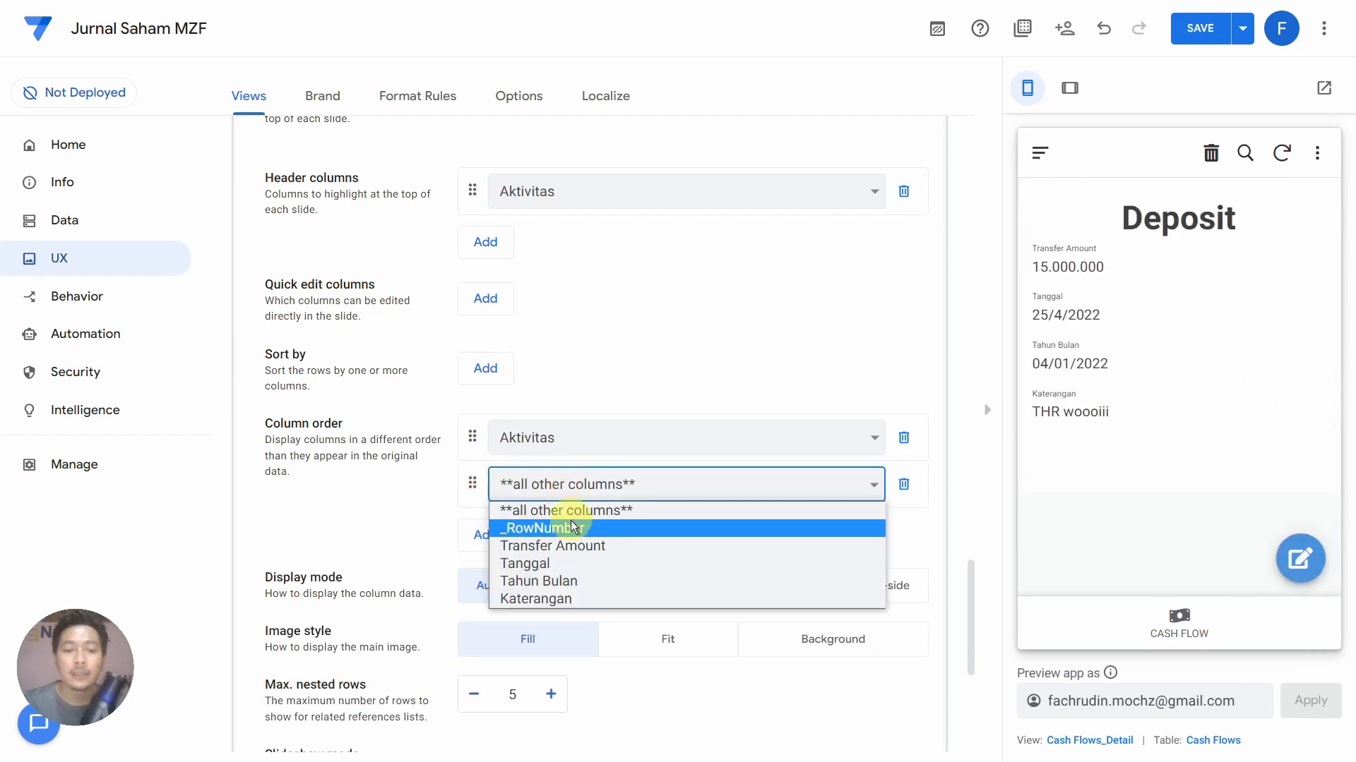
click(569, 547)
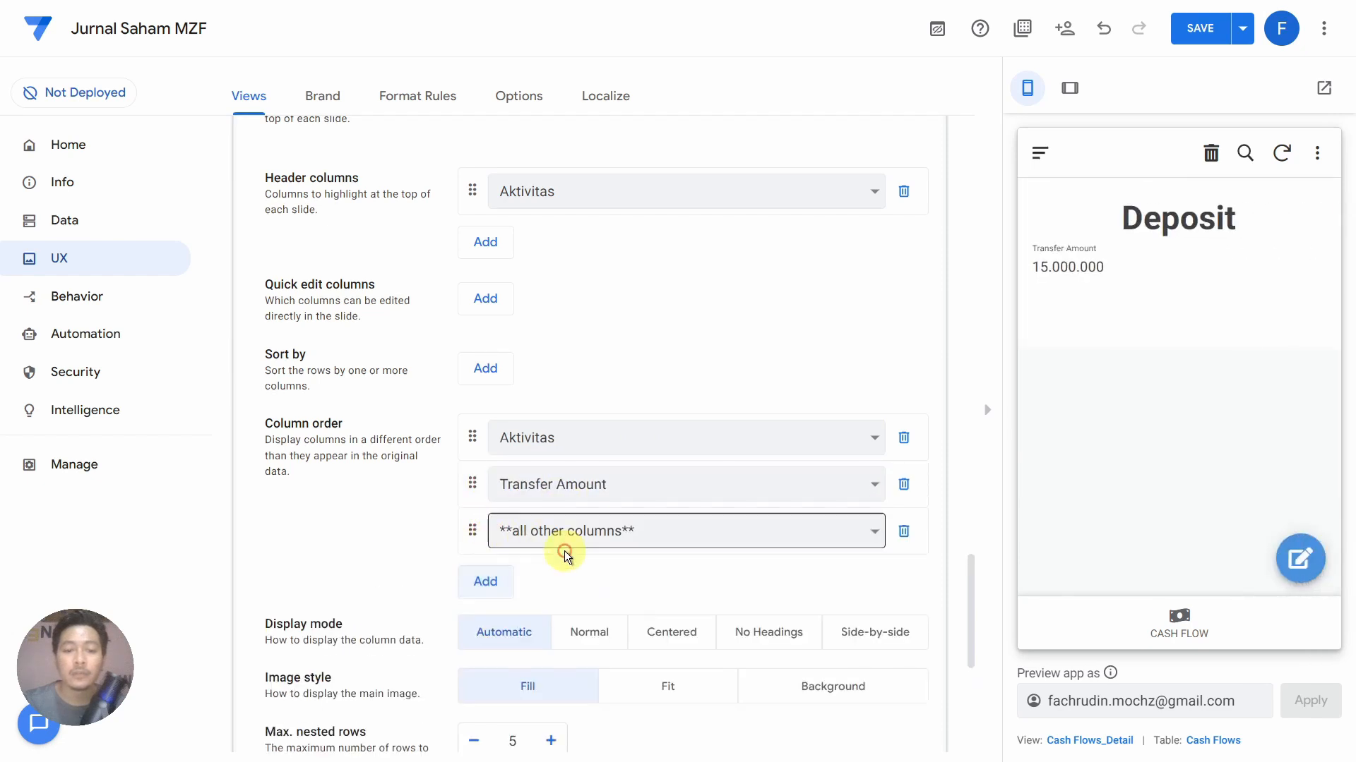
click(586, 533)
click(569, 592)
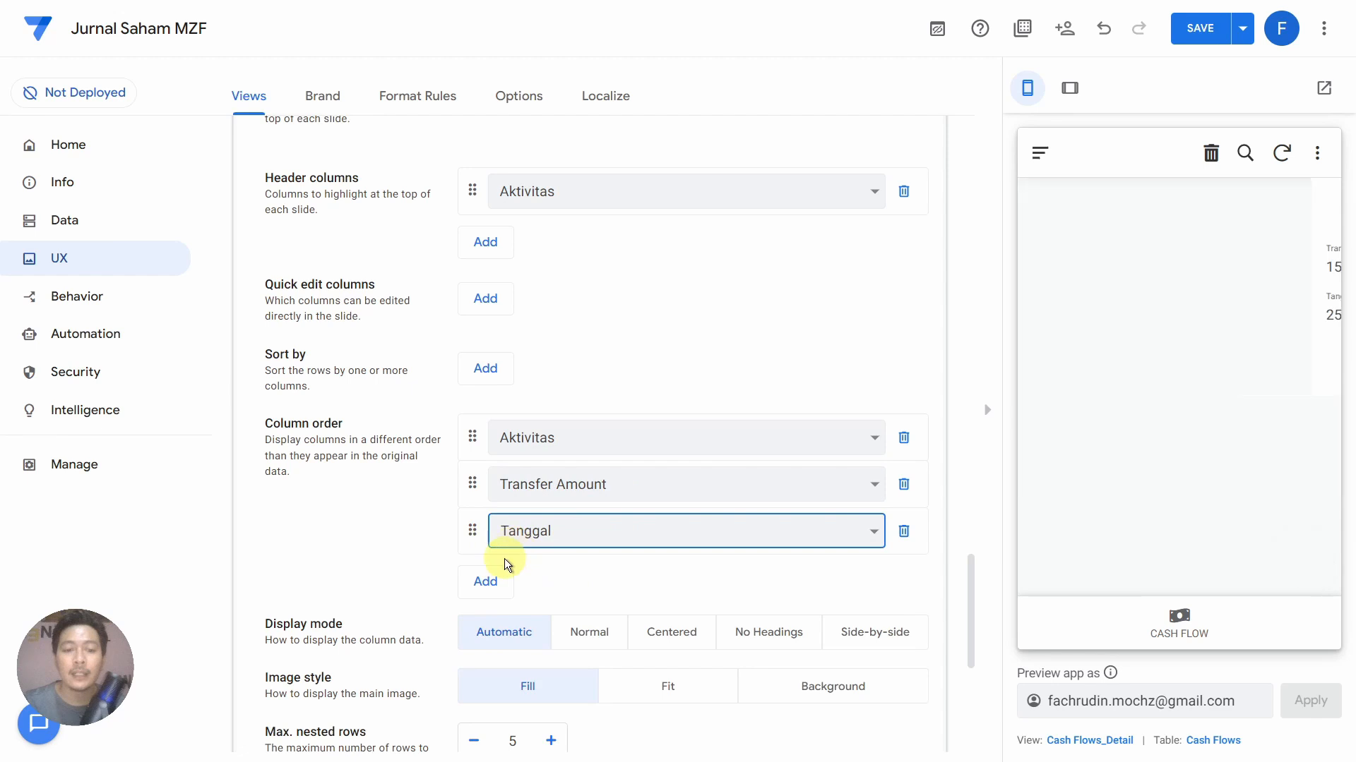
click(499, 578)
click(604, 586)
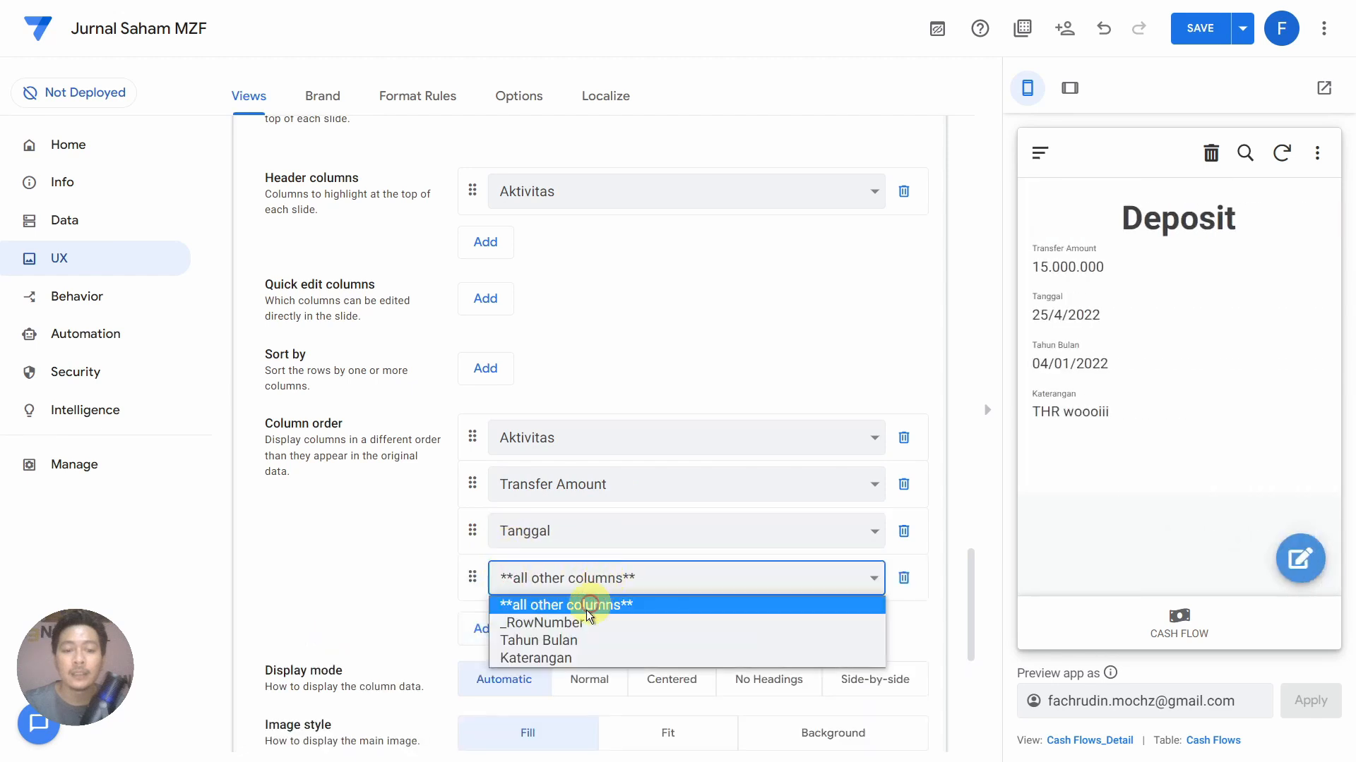
click(564, 655)
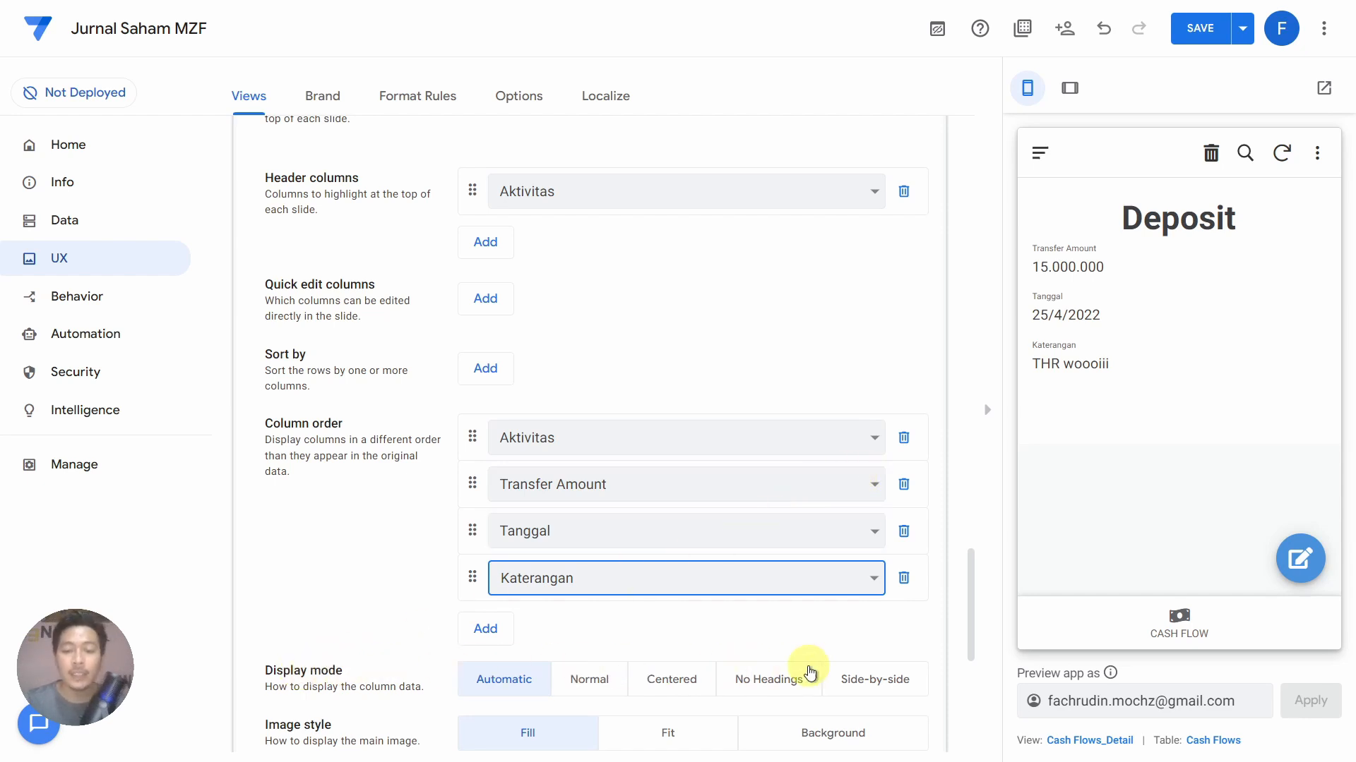
Set the Cash Flows_Detail view's display mode to Side-by-side
click(863, 686)
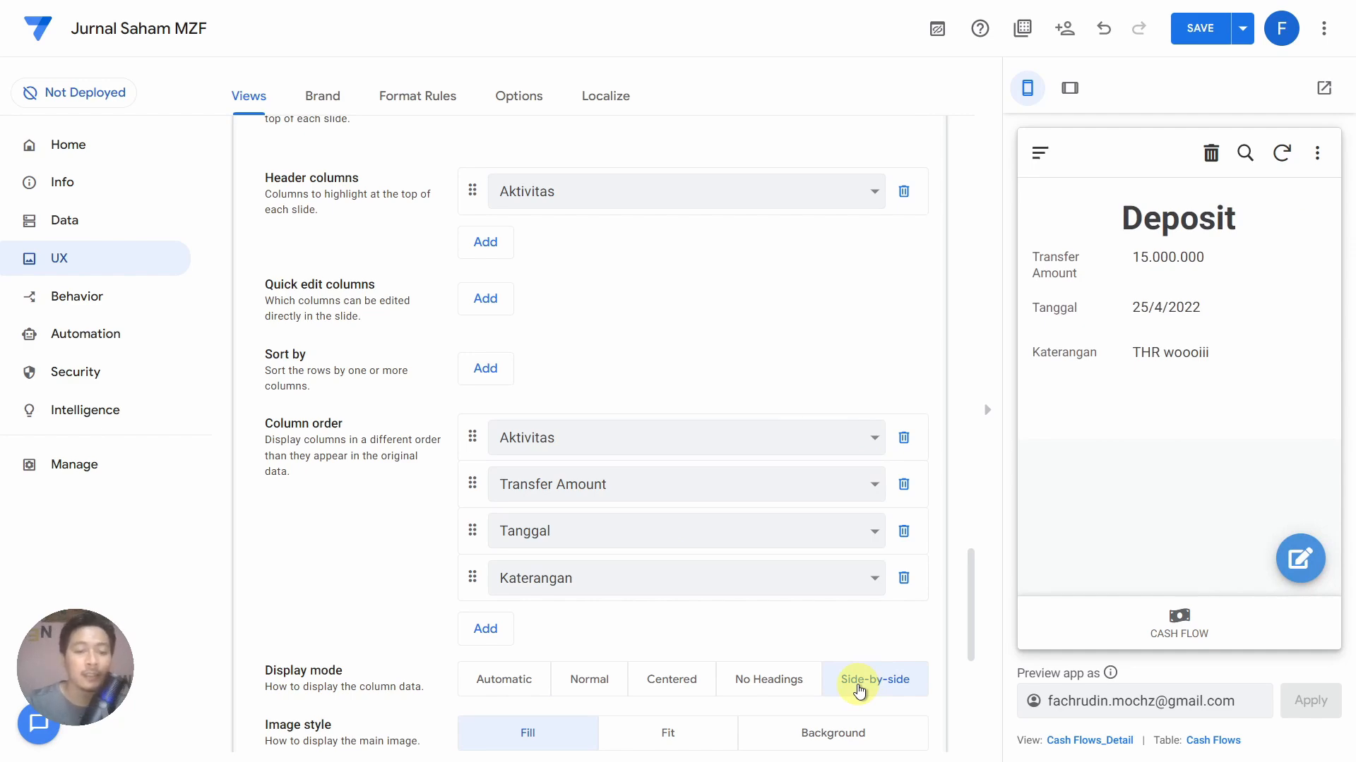
Open the Cash Flows_Form view, show it in the preview, and set its finish view to CASH FLOW
scroll(860, 689, down, 7)
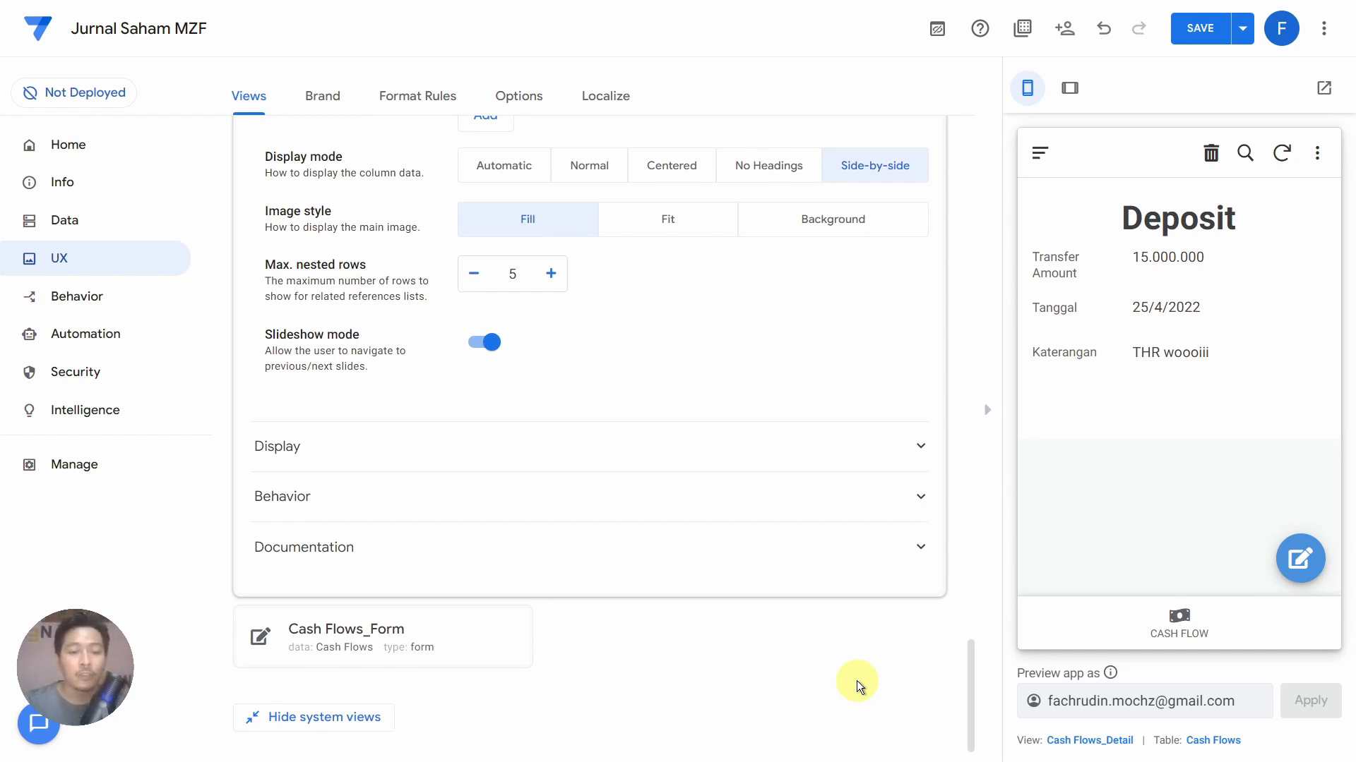
click(463, 634)
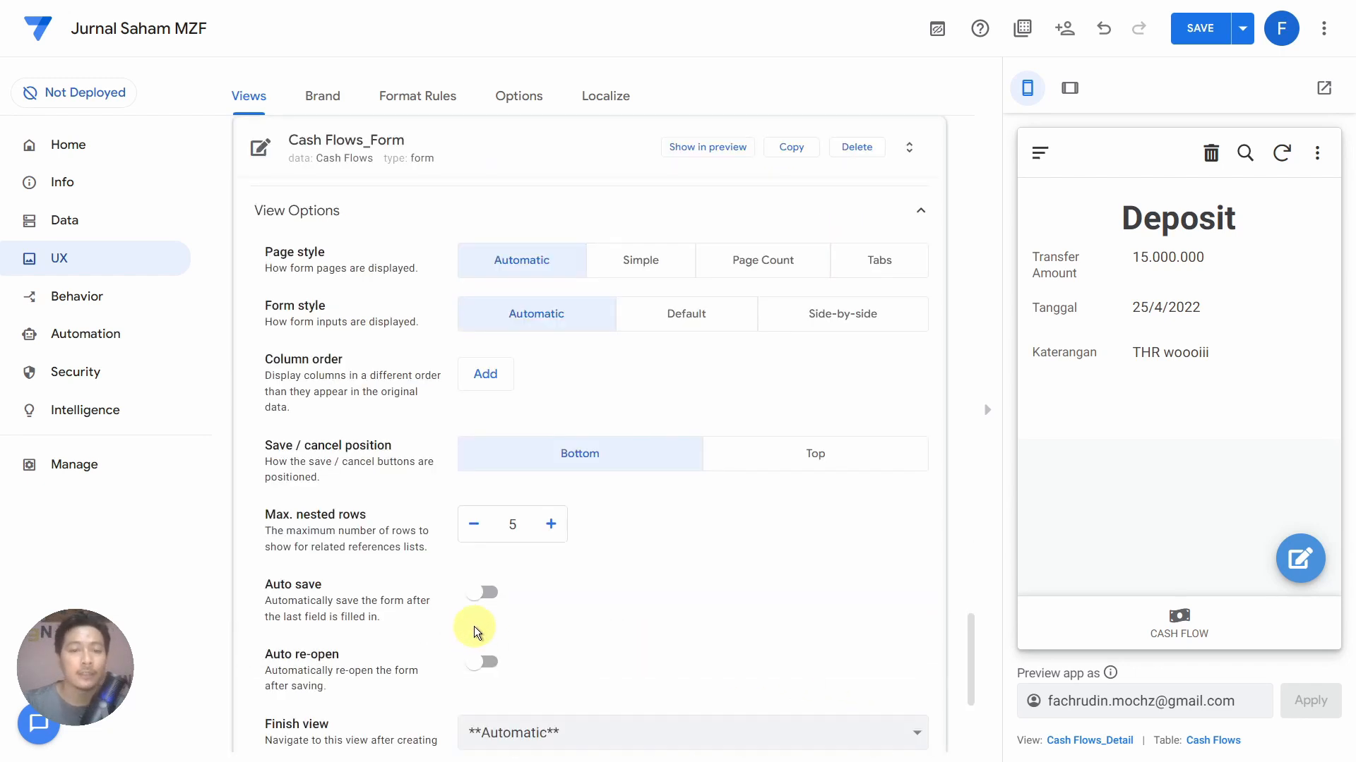
click(696, 151)
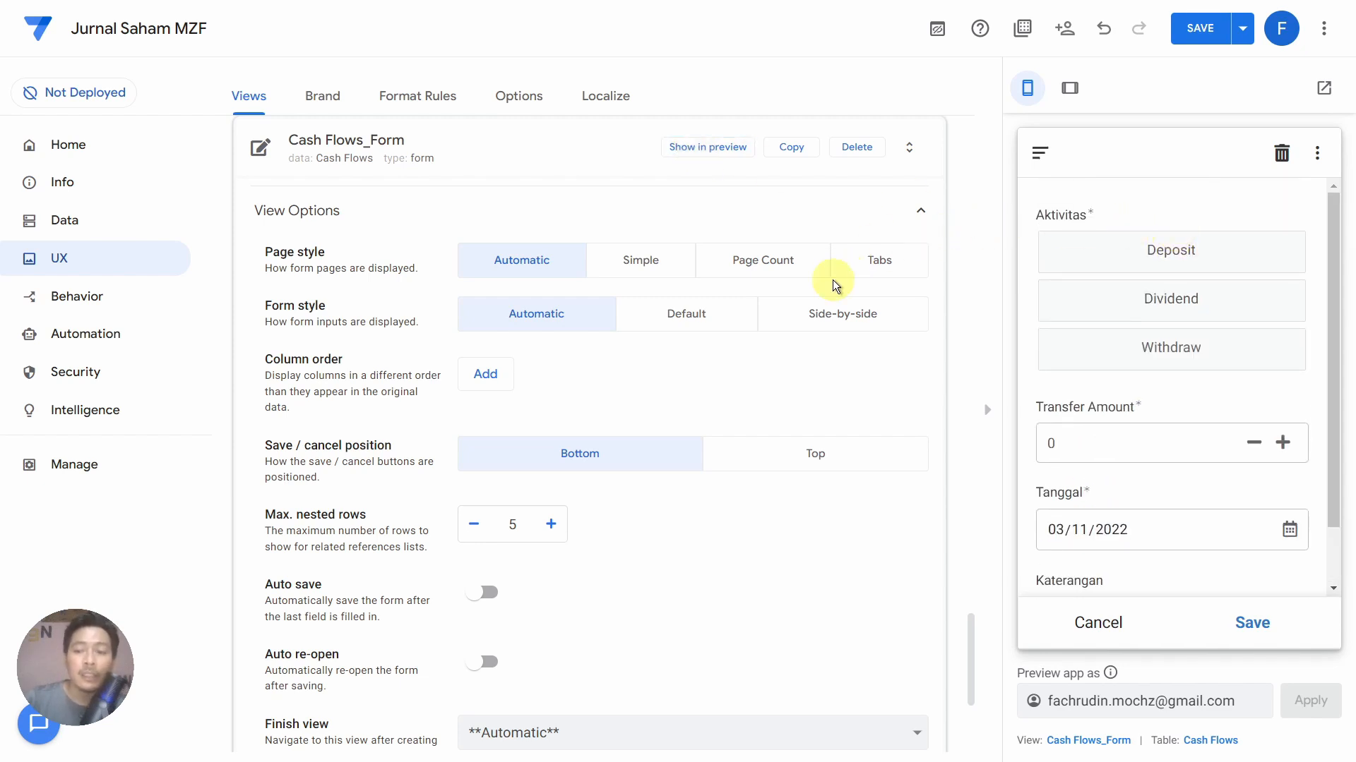
scroll(700, 384, down, 4)
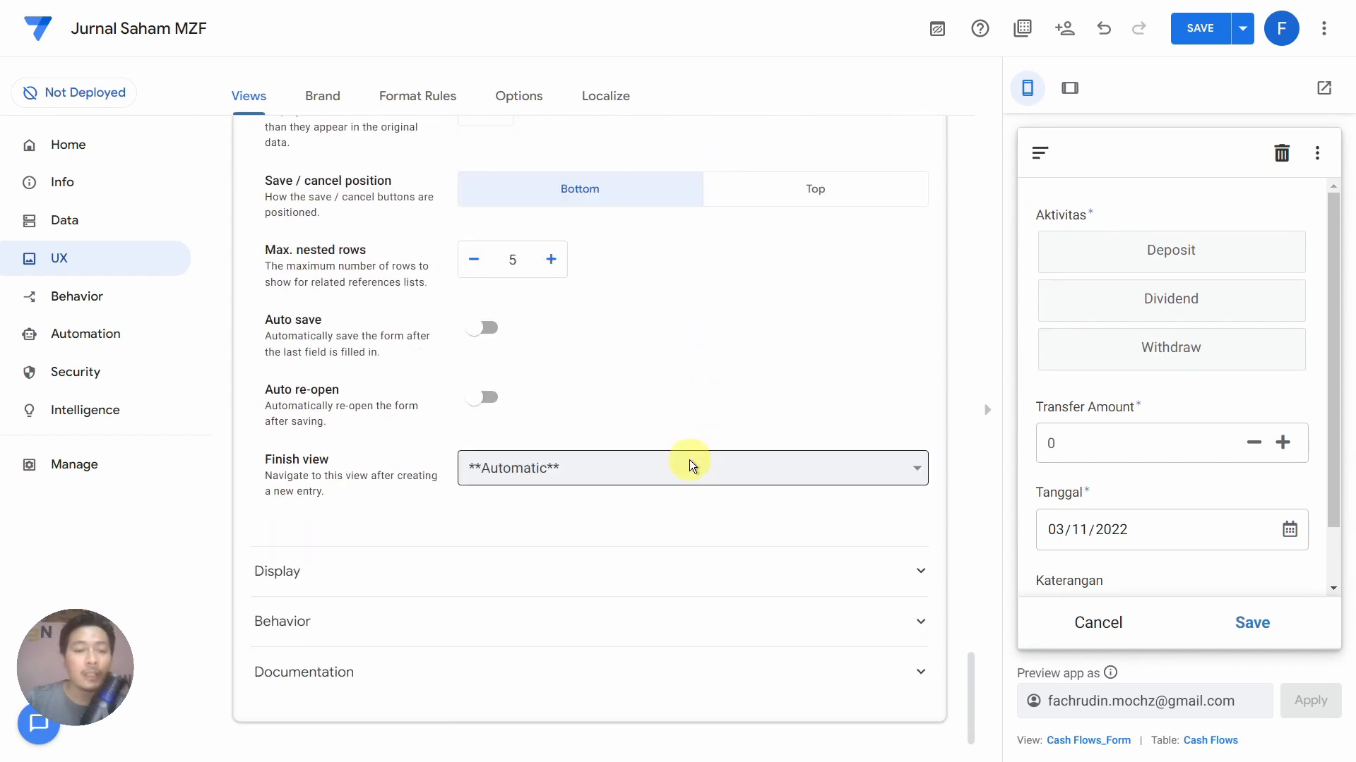
click(689, 459)
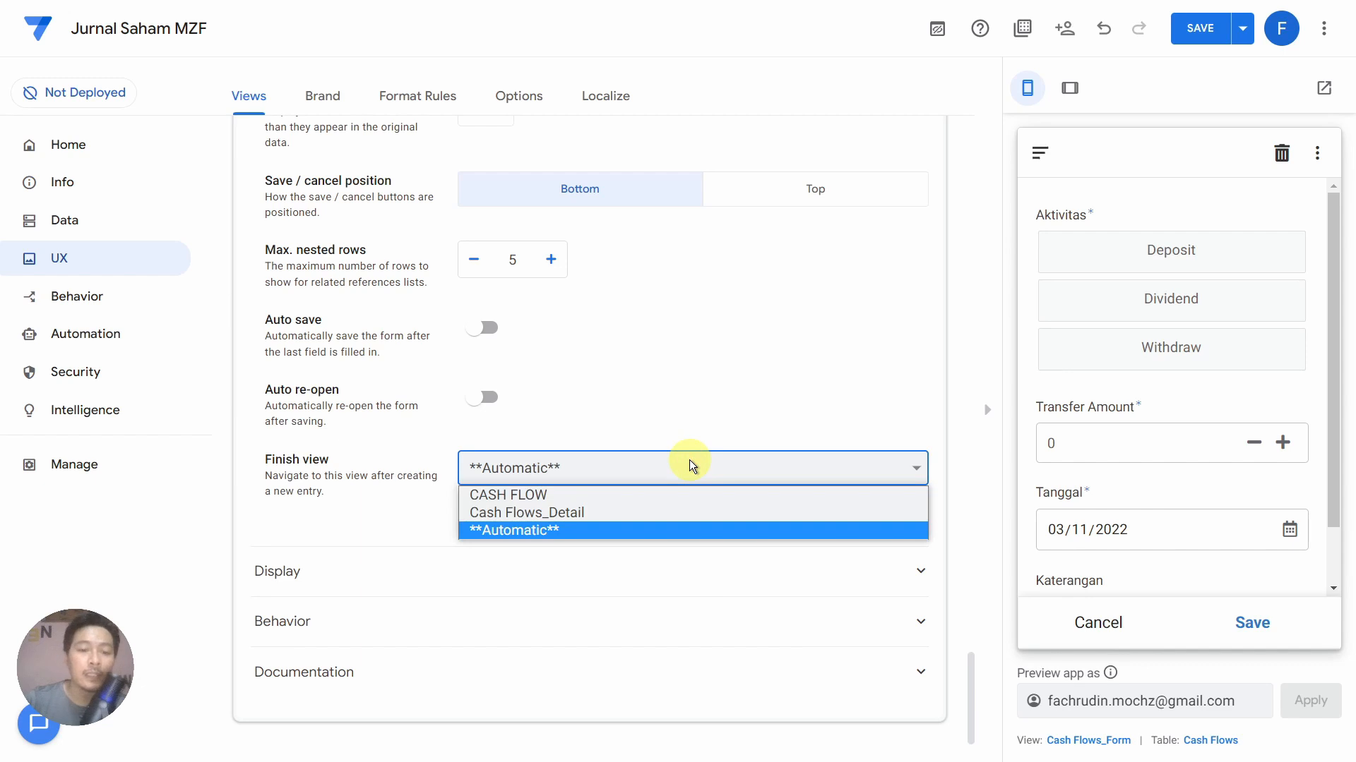
click(678, 497)
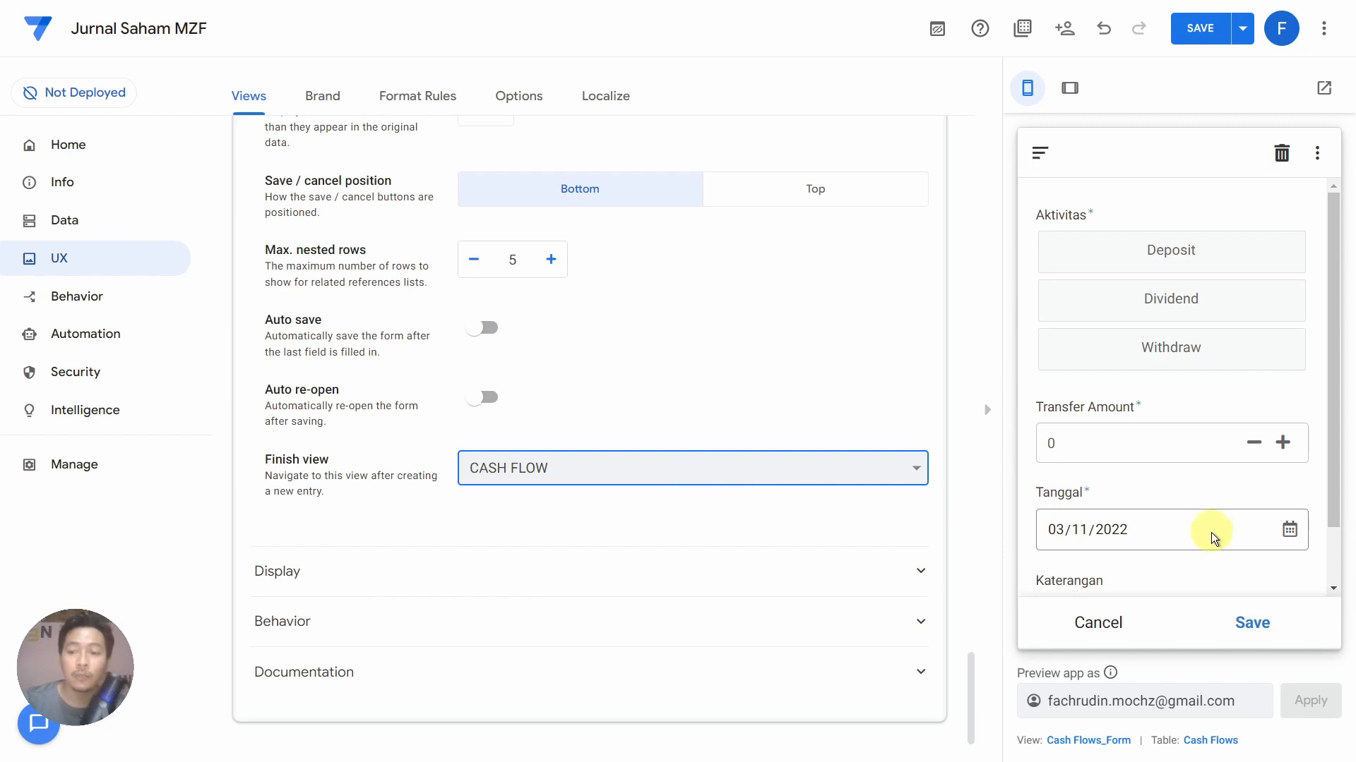
Try the Tanggal date picker in the form preview by browsing months, choosing today and clearing the date, and cancel the entry
click(1299, 534)
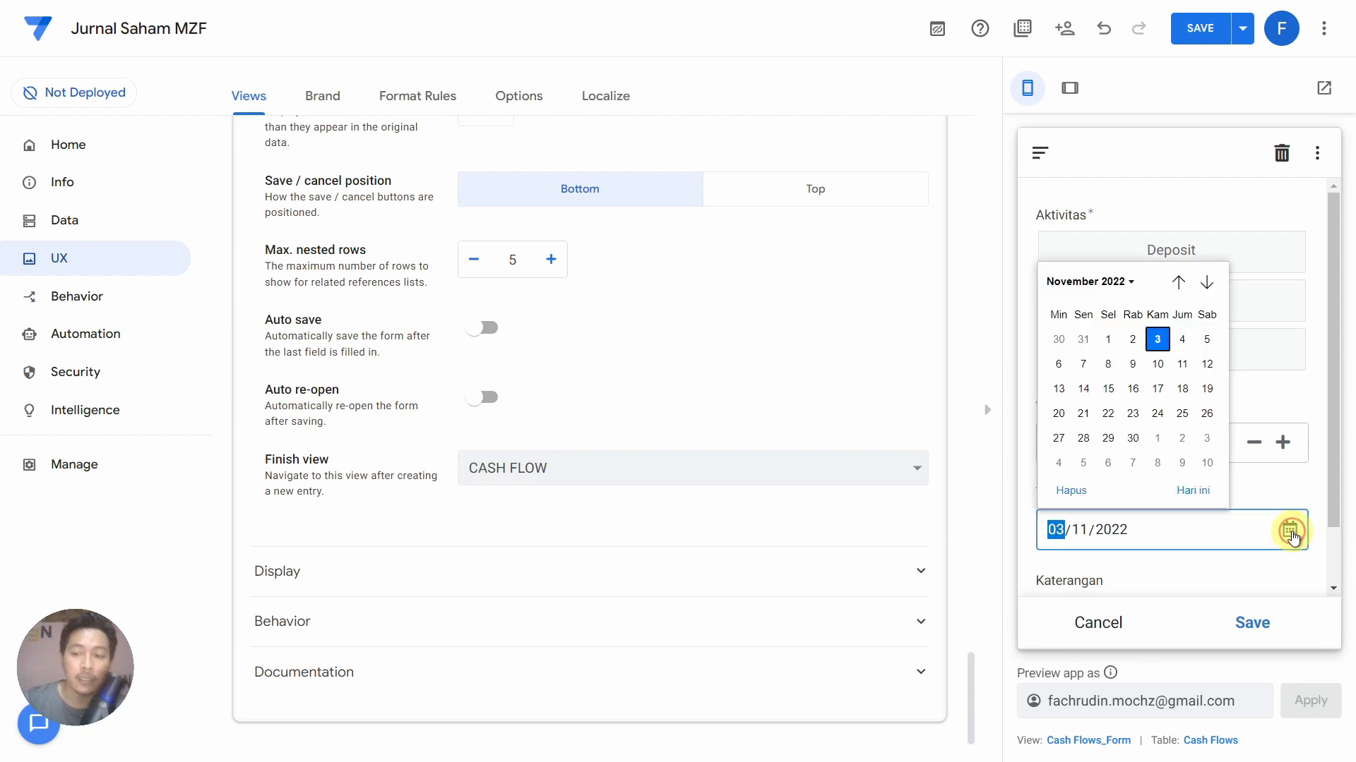
click(1207, 284)
click(1207, 283)
click(1207, 284)
click(1192, 491)
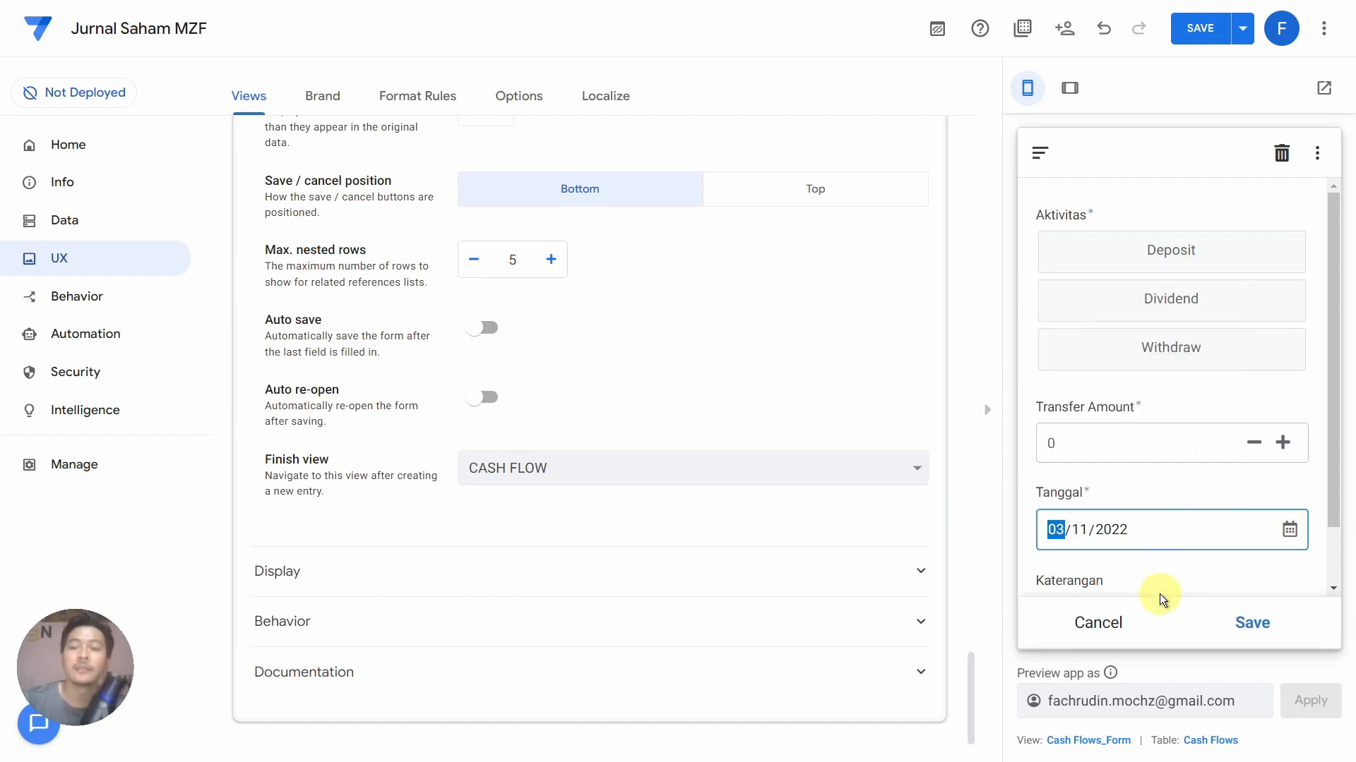
click(1290, 530)
click(1061, 485)
click(1173, 570)
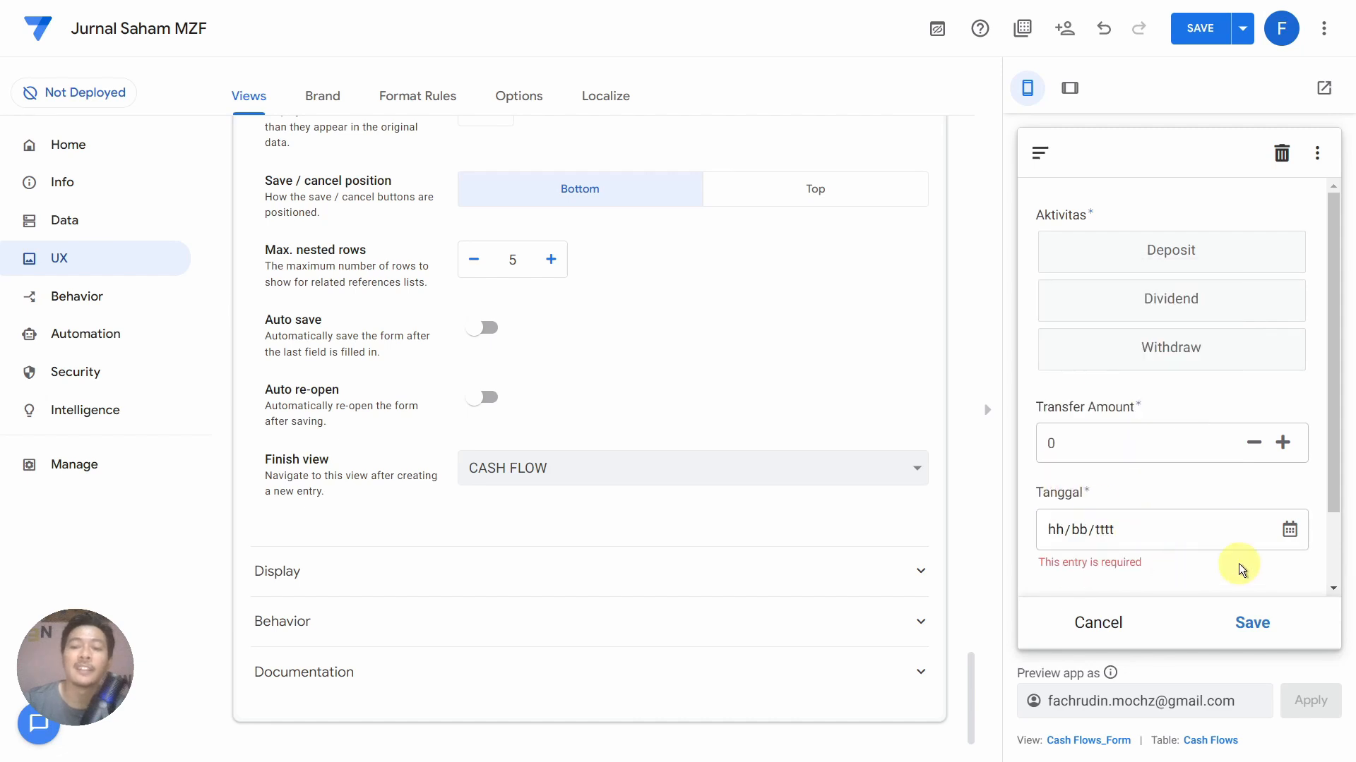
click(1102, 627)
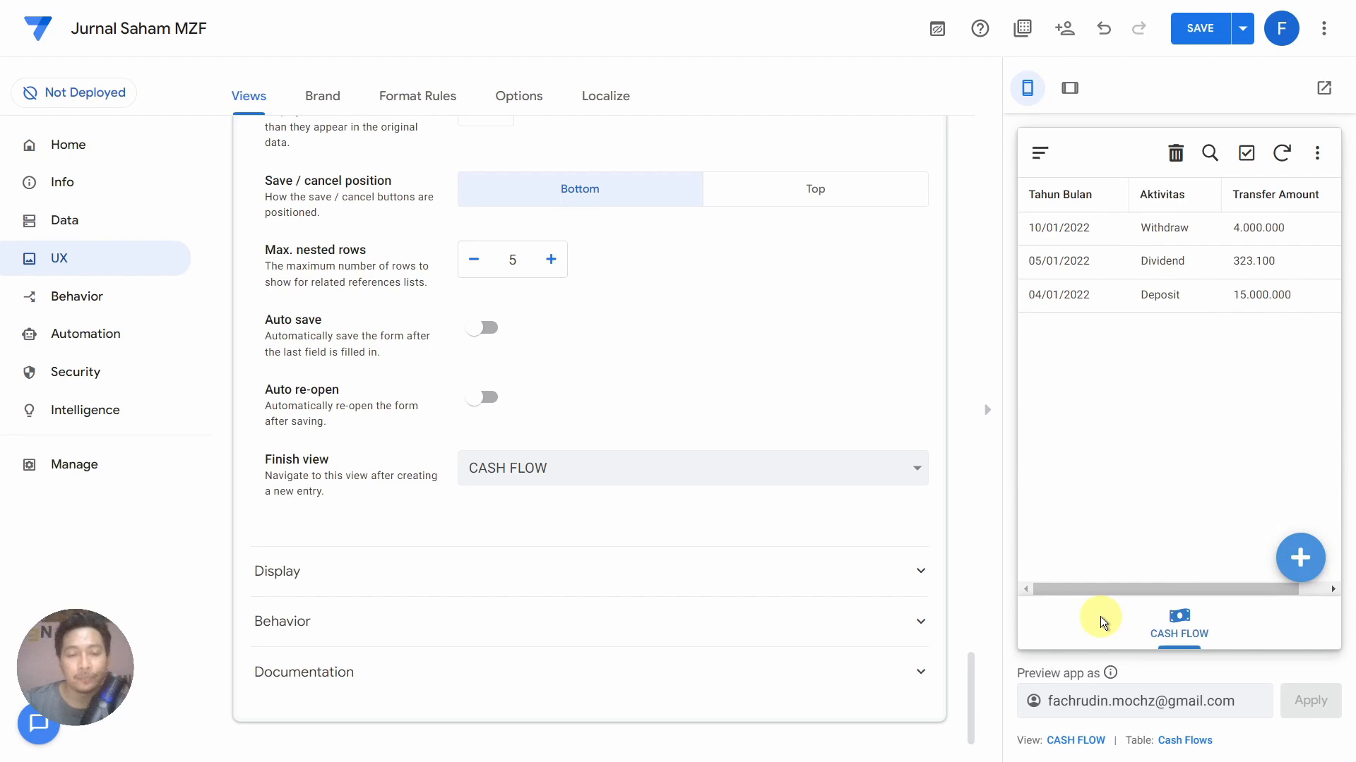
Collapse the settings of the Cash Flows_Form view
scroll(654, 635, up, 10)
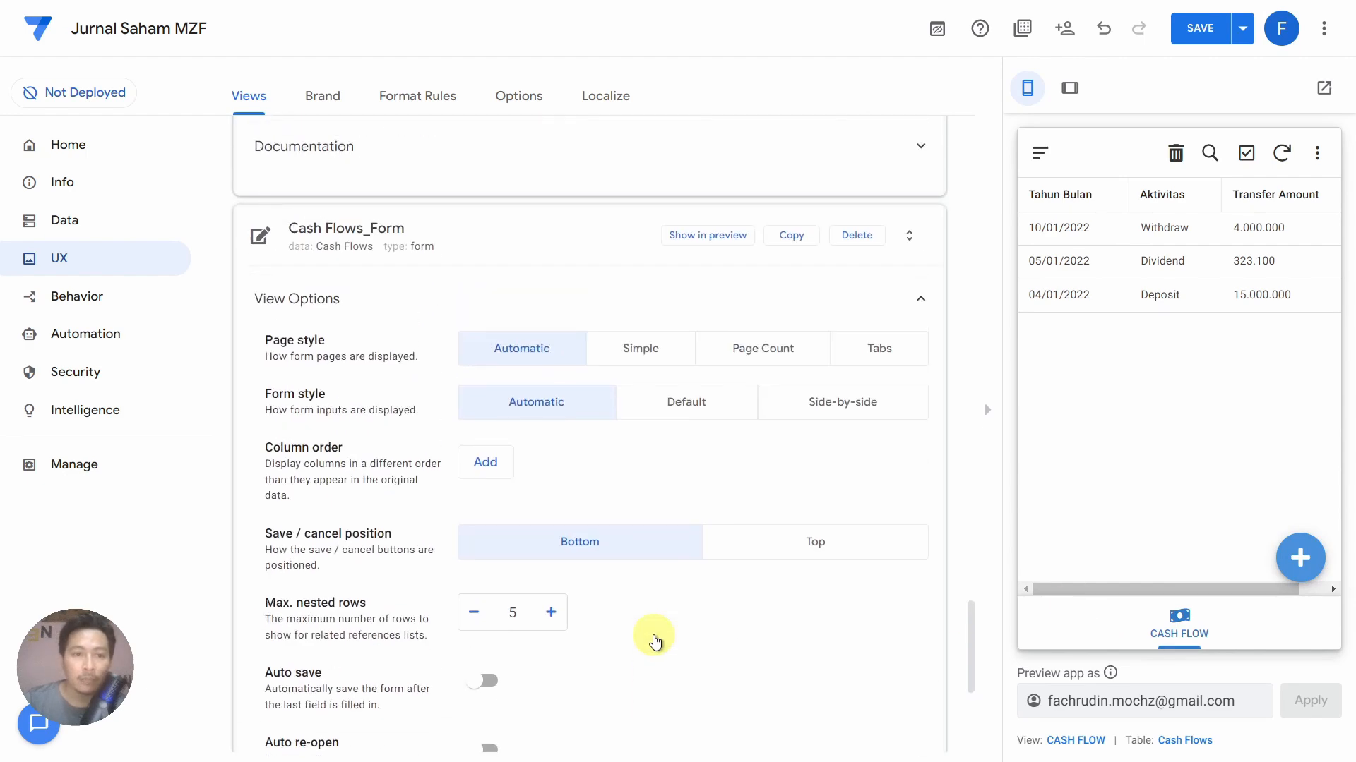
scroll(541, 582, up, 1)
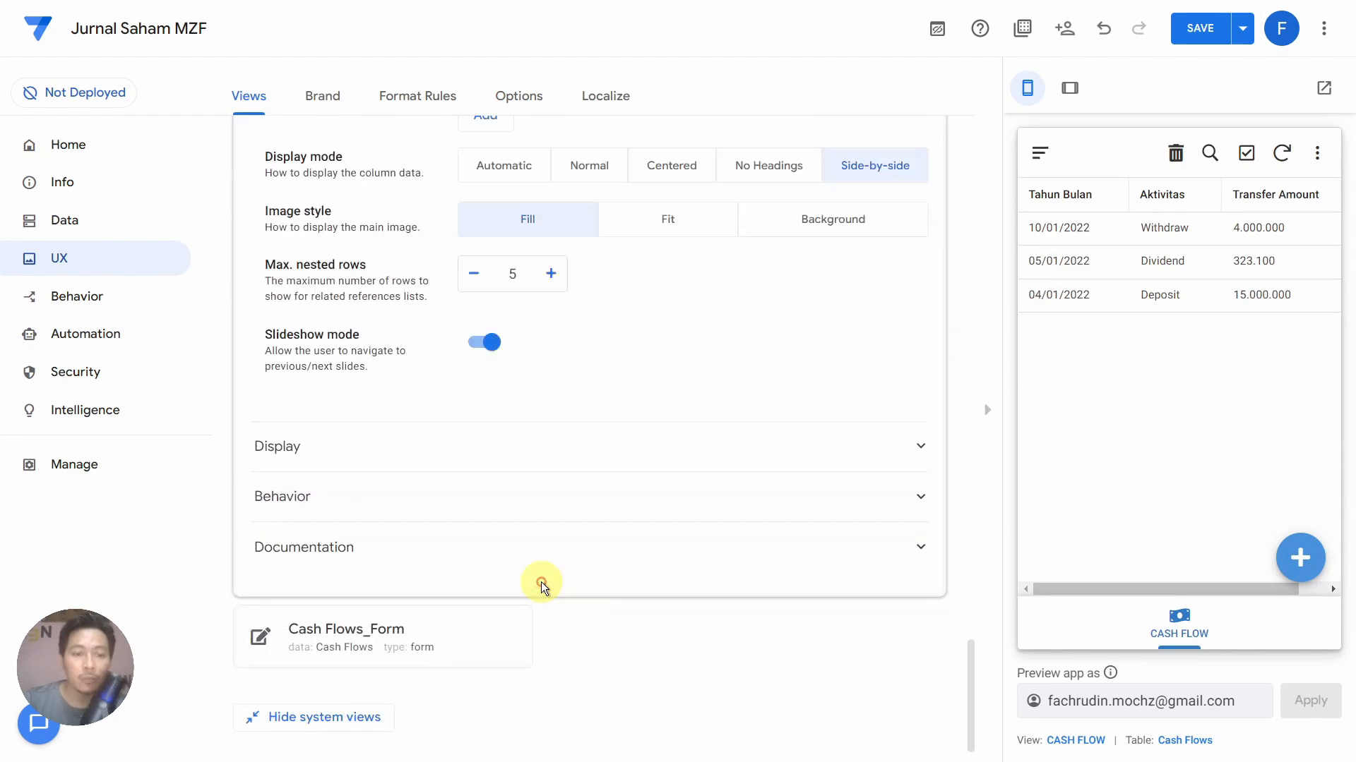
Collapse the expanded Cash Flows_Detail and CASH FLOW view settings in the views list
scroll(515, 639, up, 10)
scroll(513, 646, up, 5)
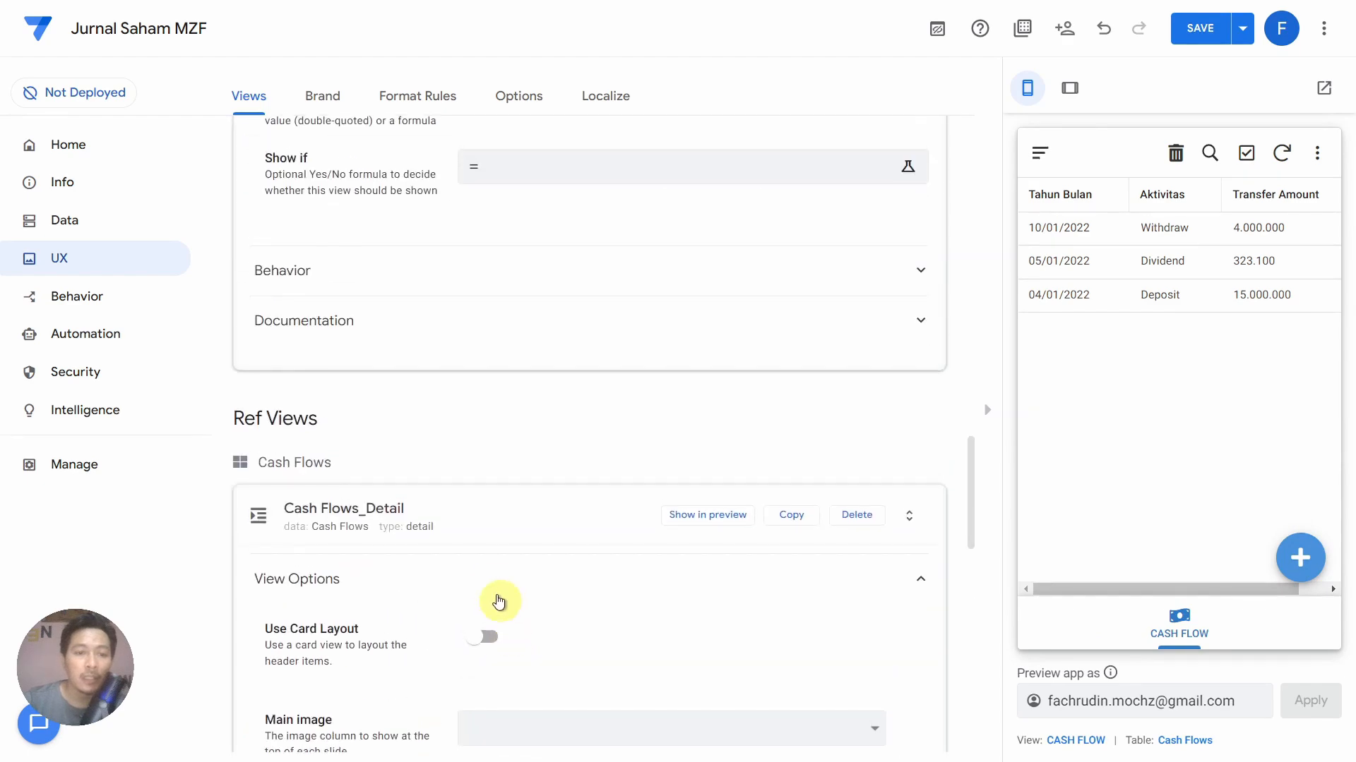
click(485, 521)
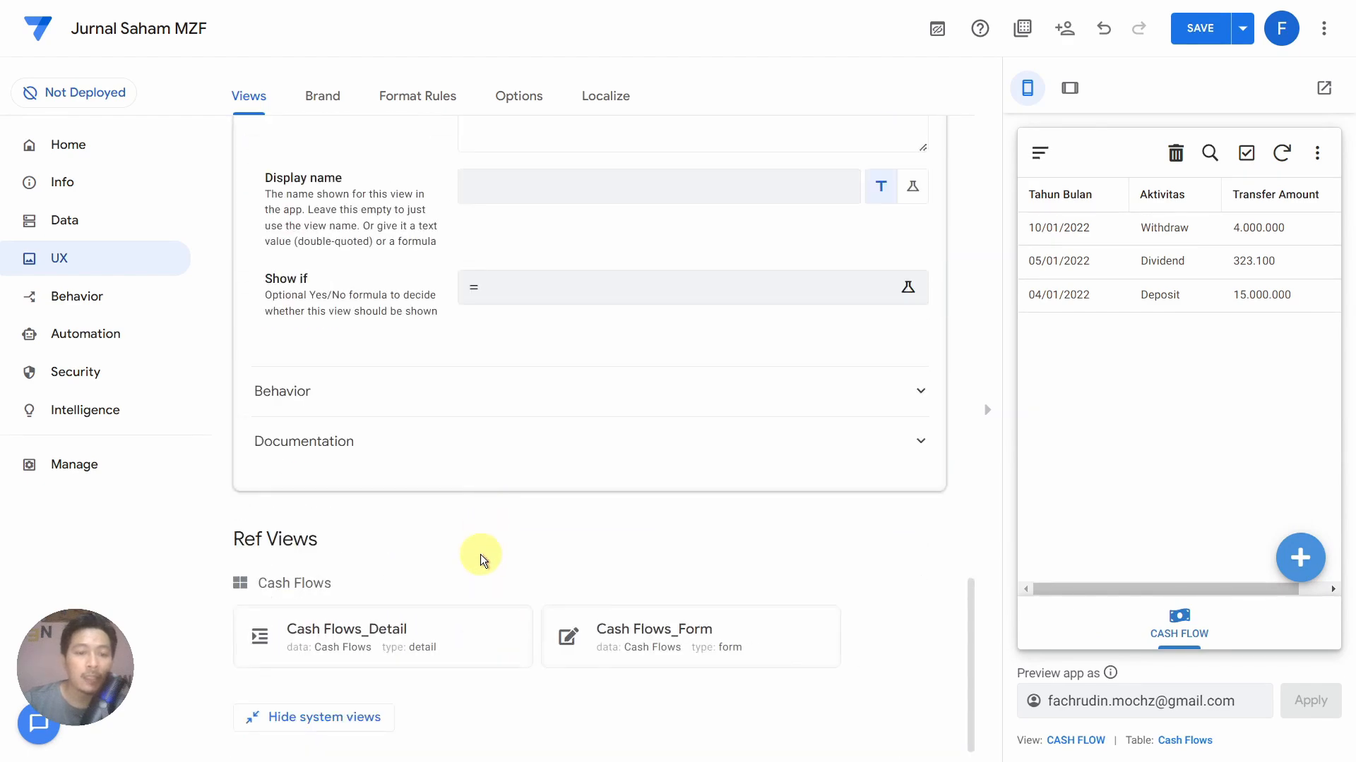
scroll(480, 554, up, 20)
scroll(481, 554, up, 4)
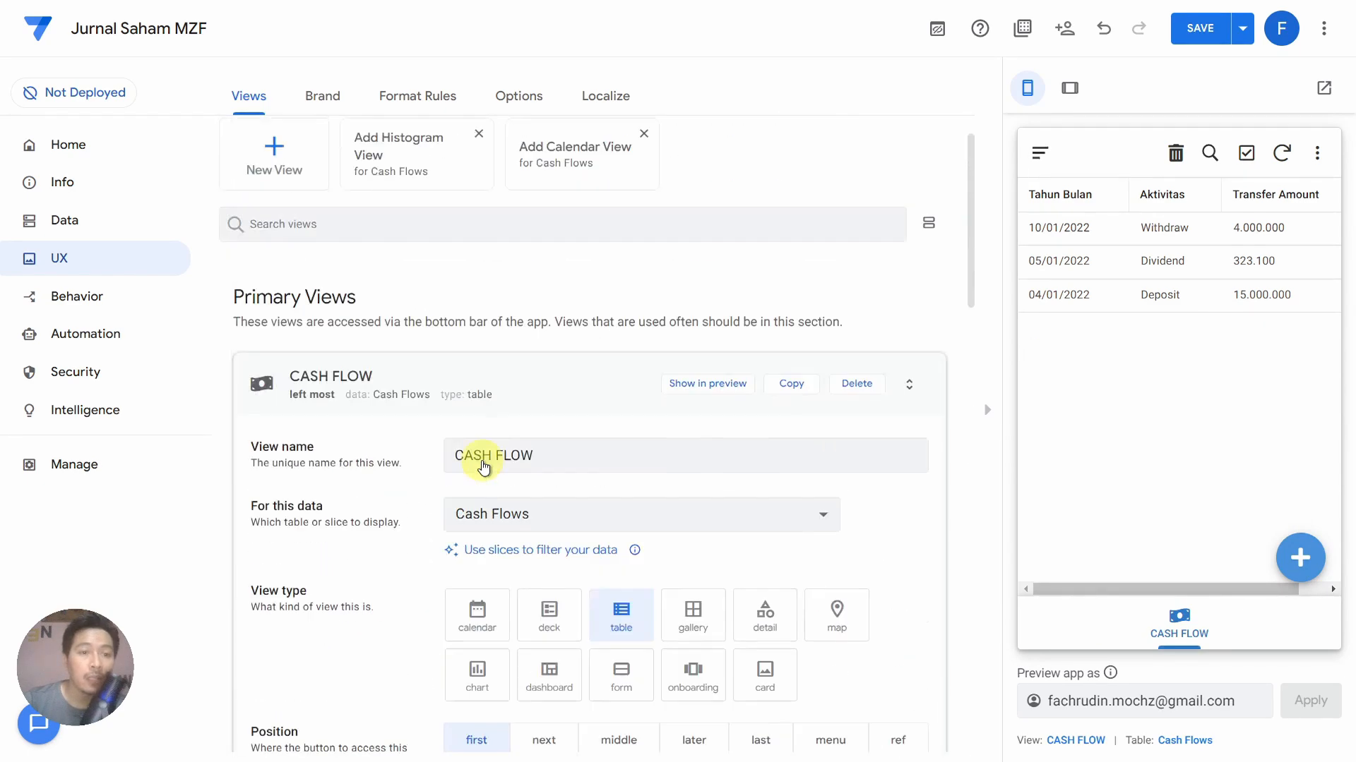
click(566, 433)
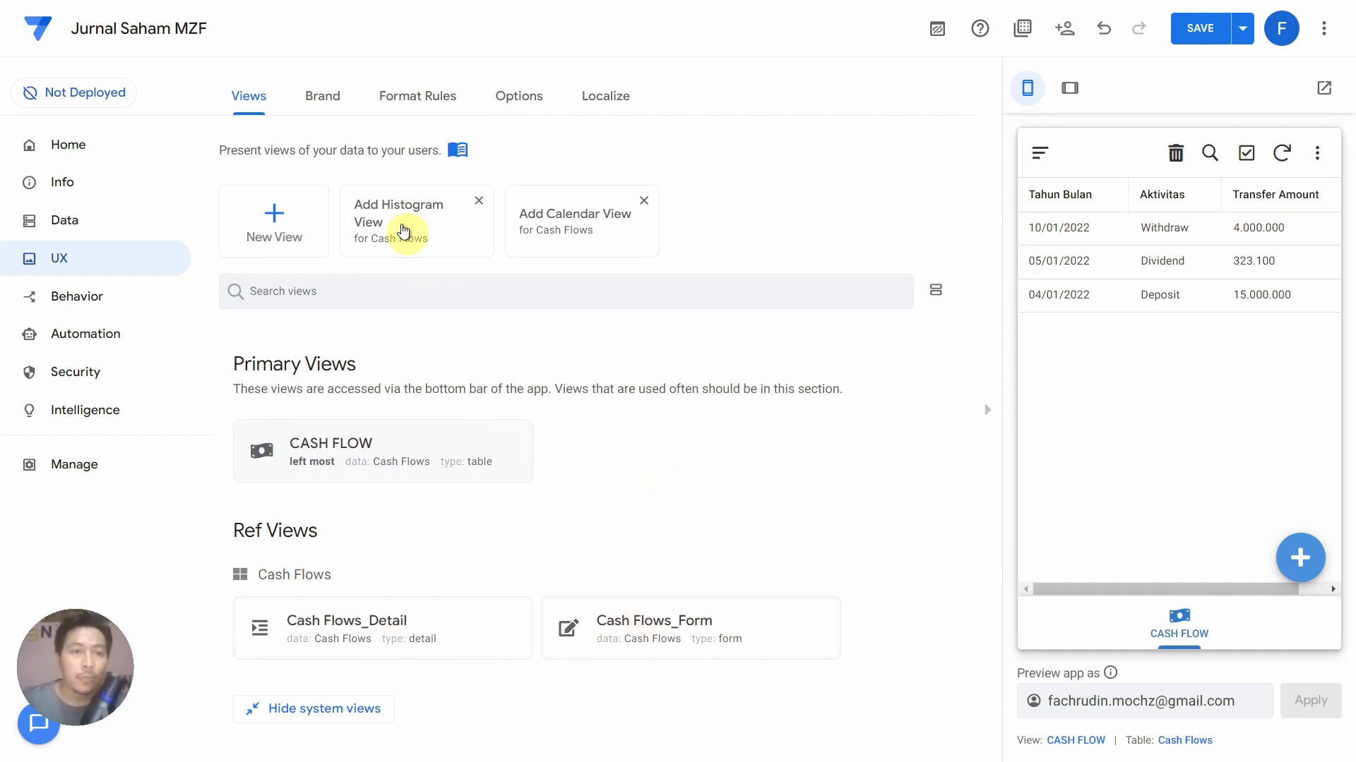
Open the app's Brand settings, try the dark theme and set the theme back to light
click(337, 101)
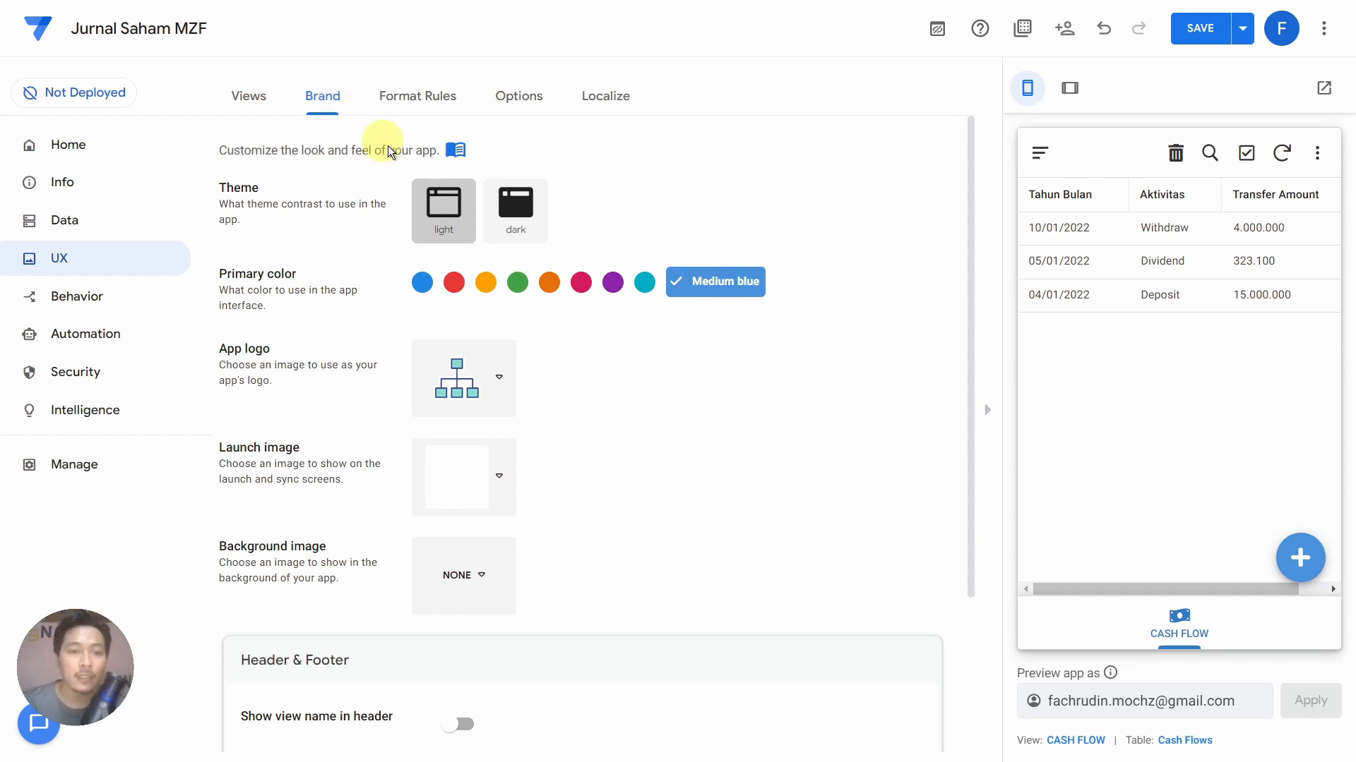
click(515, 221)
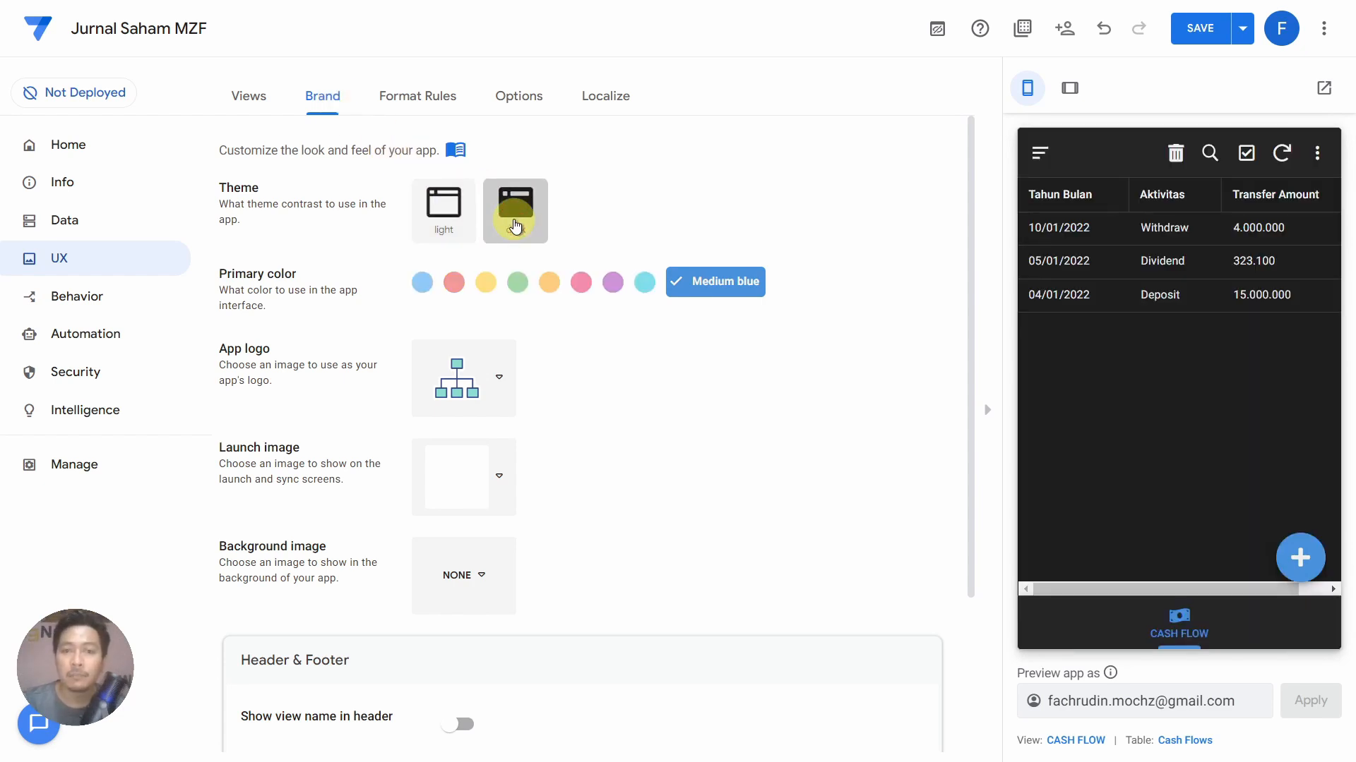
click(440, 224)
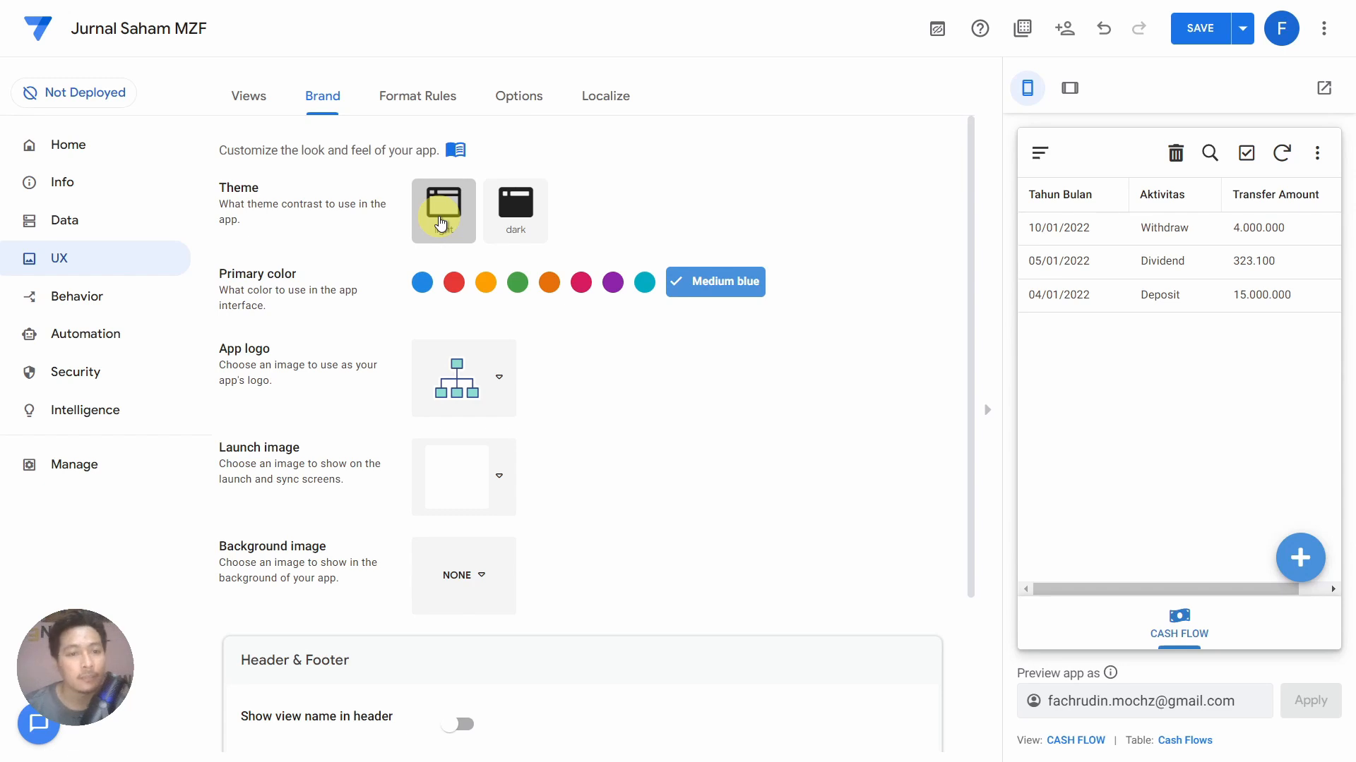
Set the app's primary color to the custom dark navy #061d34
click(722, 285)
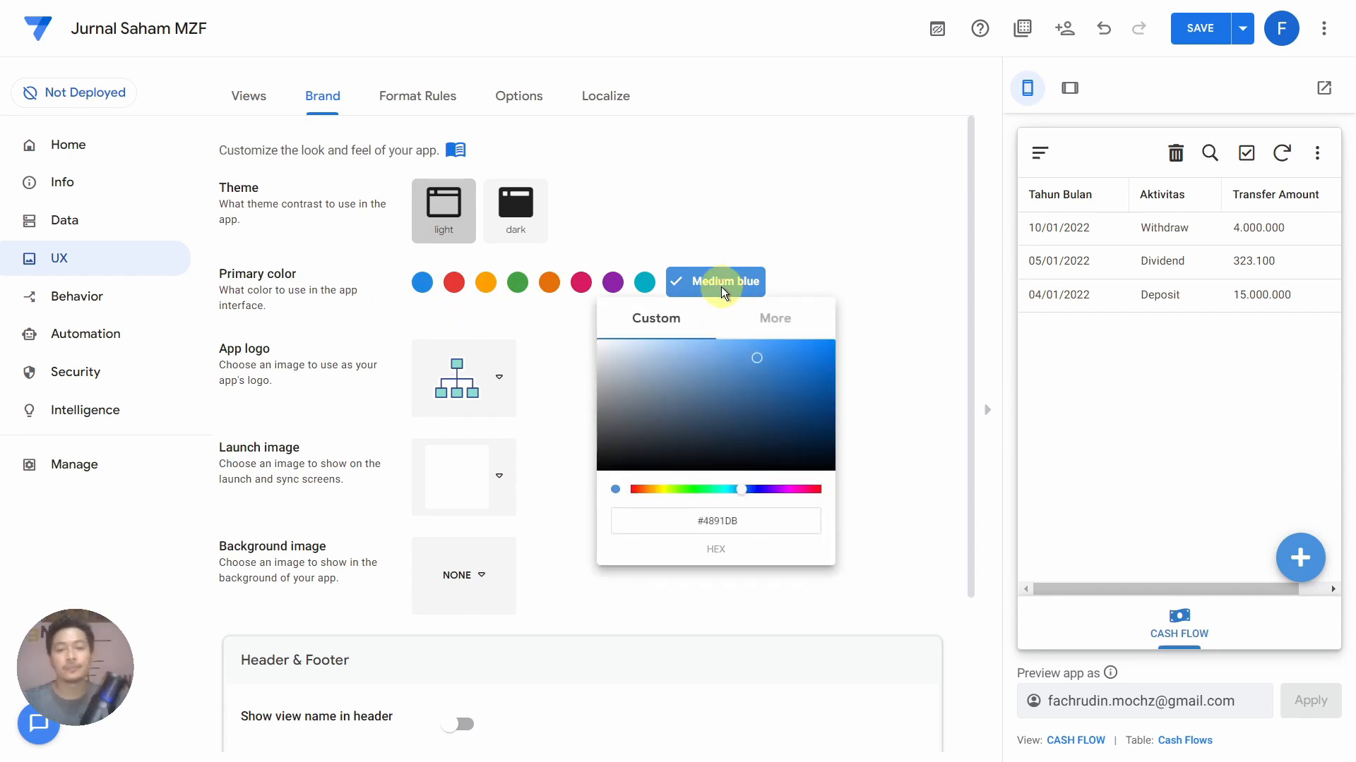
drag(782, 442, 797, 444)
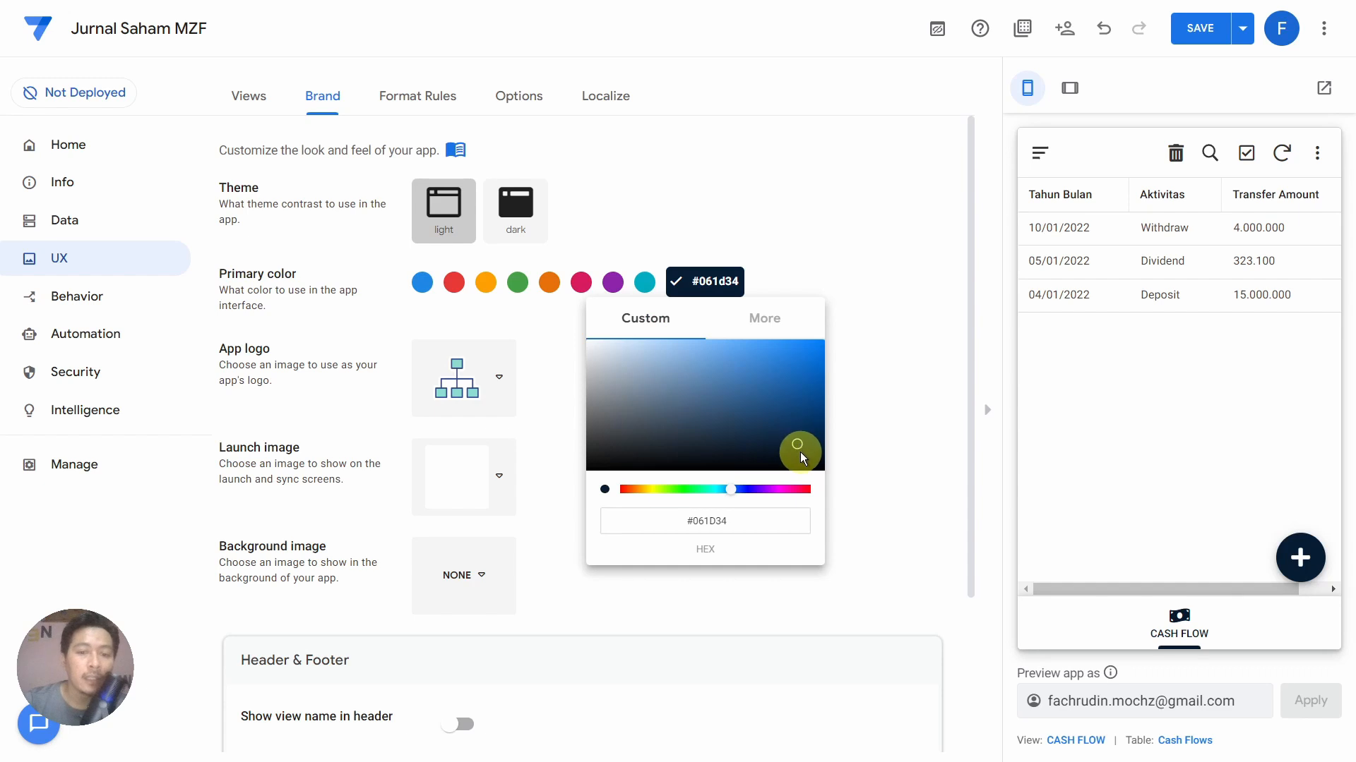
click(540, 354)
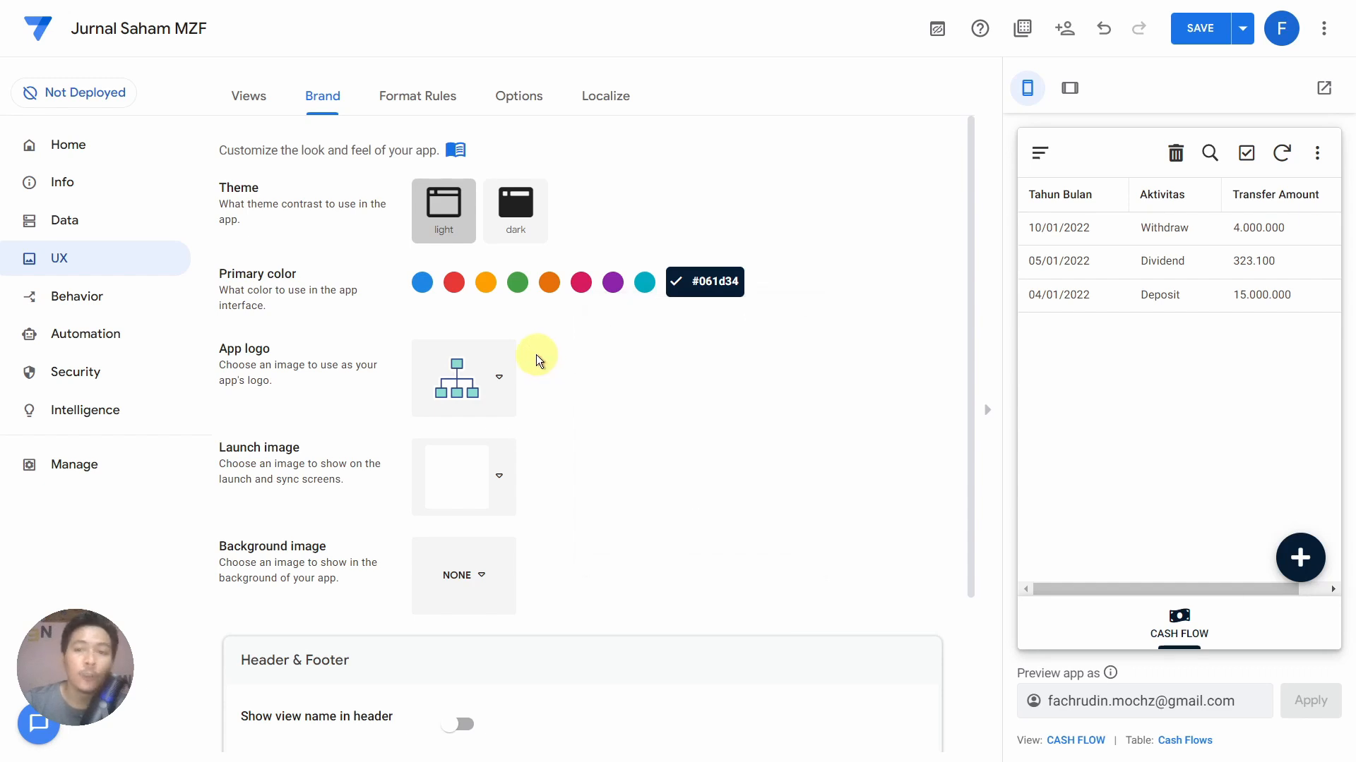
Set the app logo to use a custom image URL instead of a built-in icon
click(501, 380)
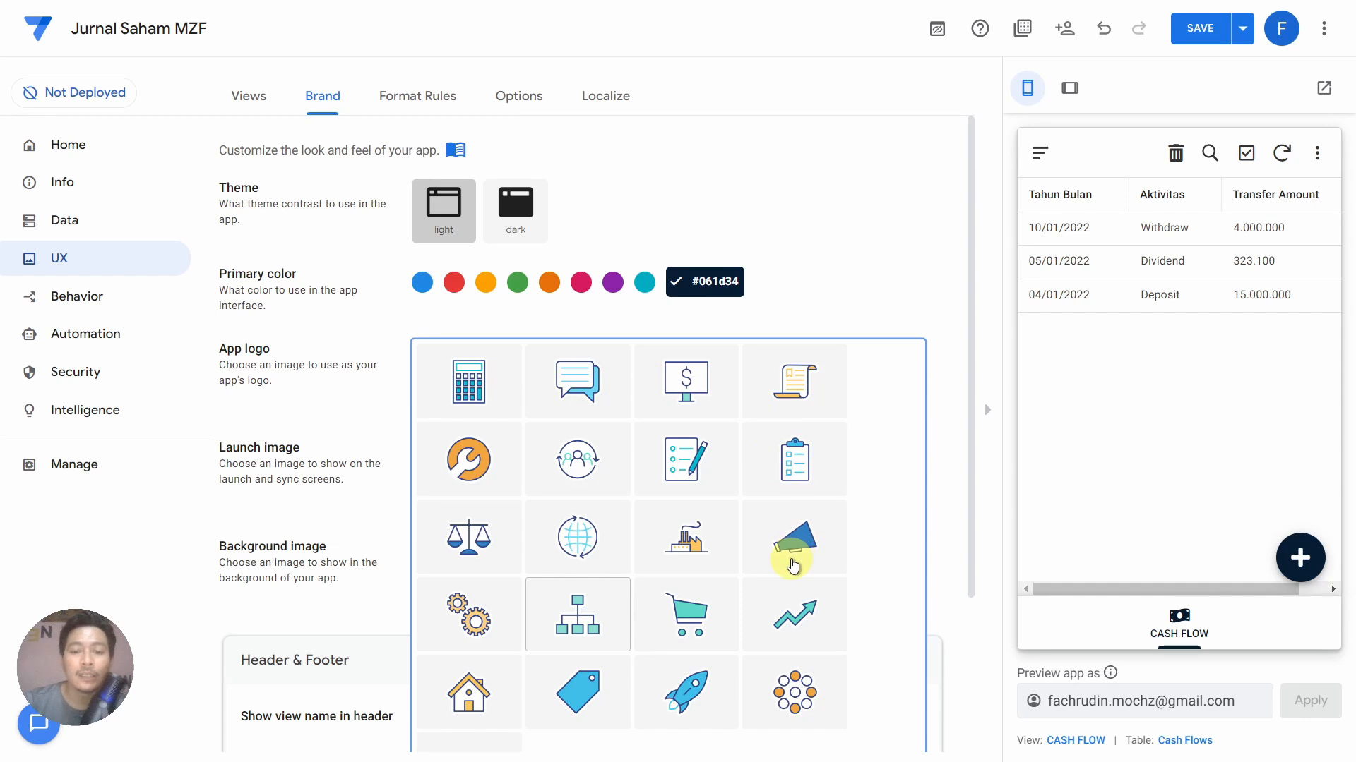
scroll(790, 561, down, 3)
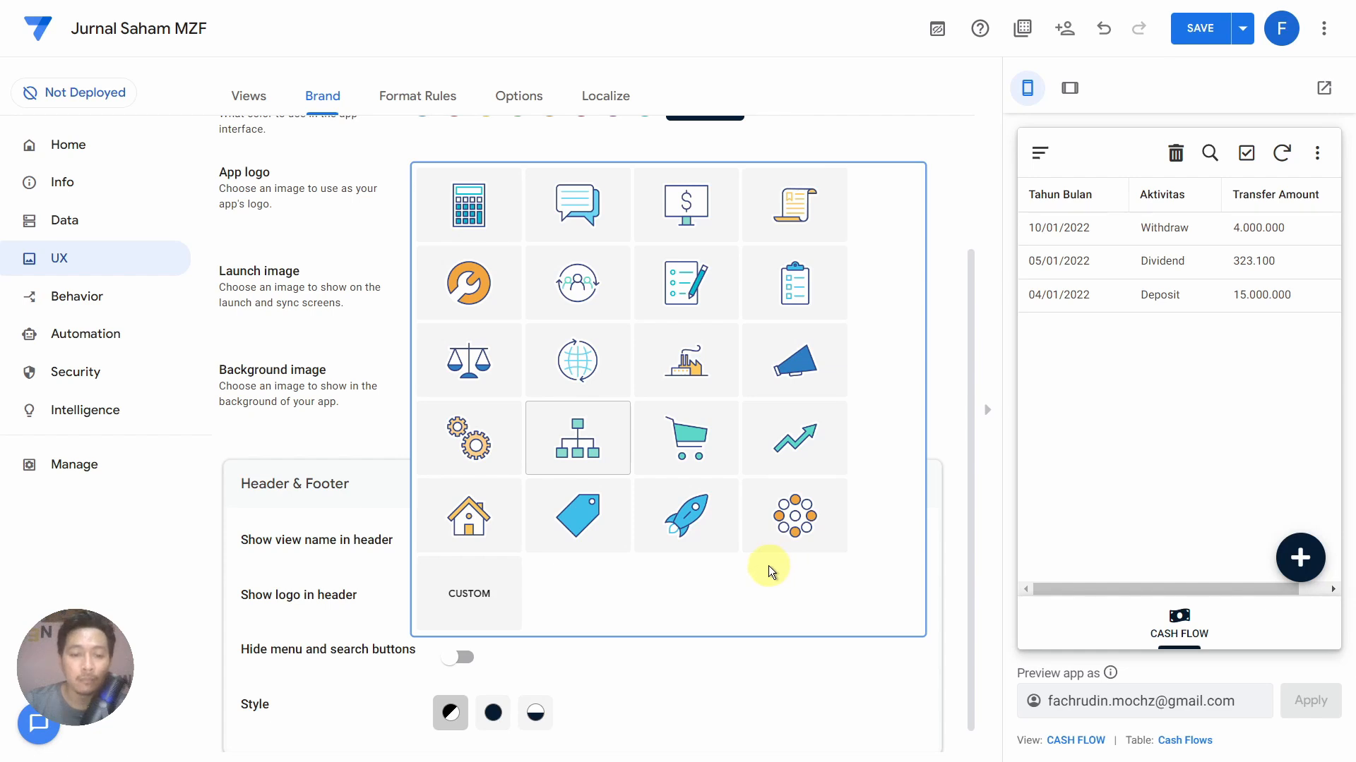
click(469, 596)
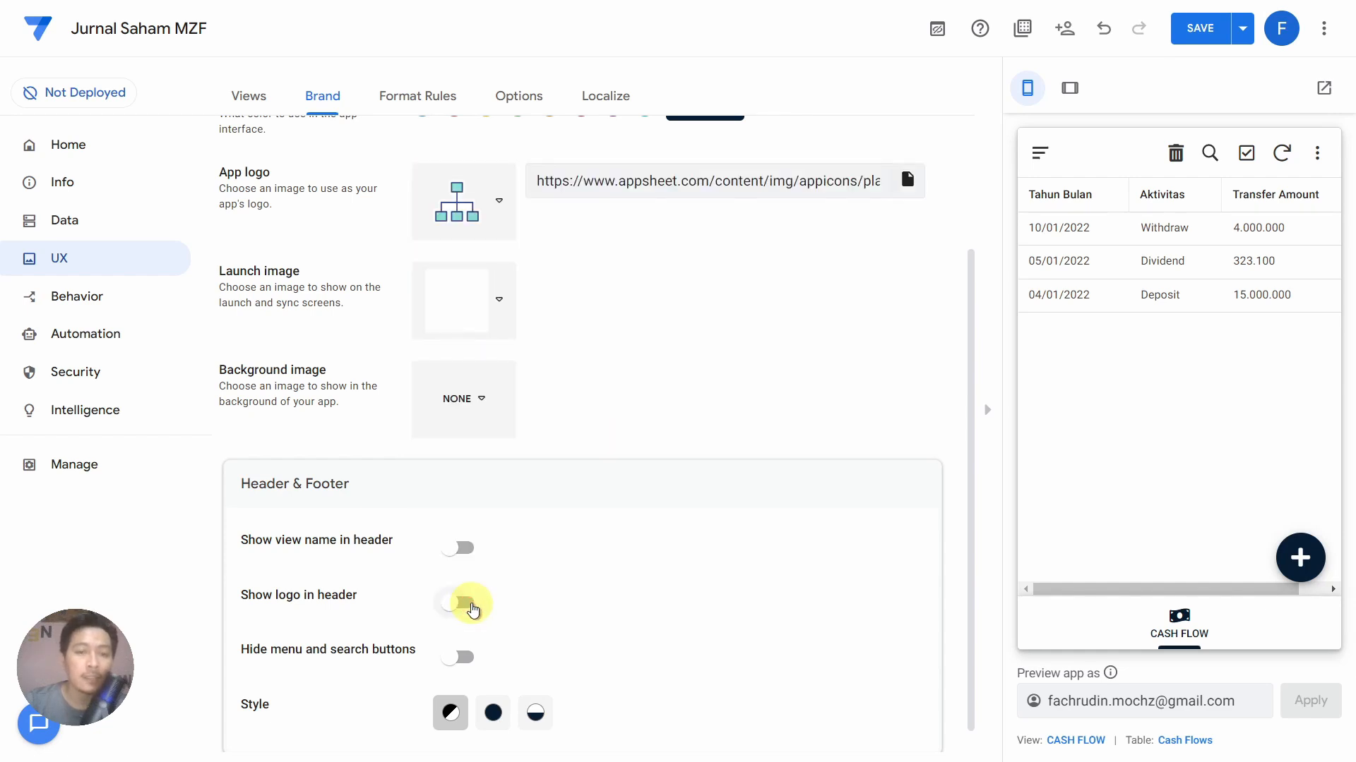
scroll(699, 293, up, 1)
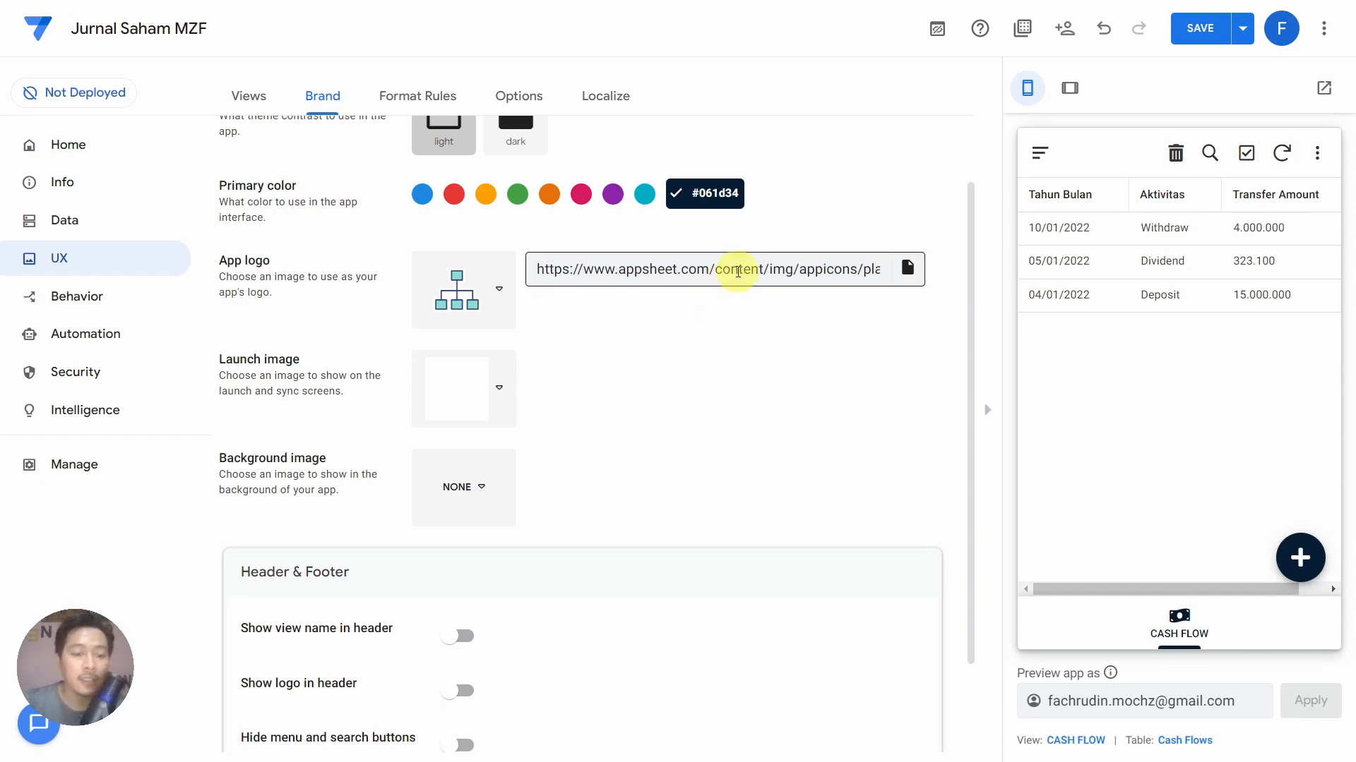
Switch to the WordPress media library and copy the URL of the four-leaf clover image on a stem
key(alt+Tab)
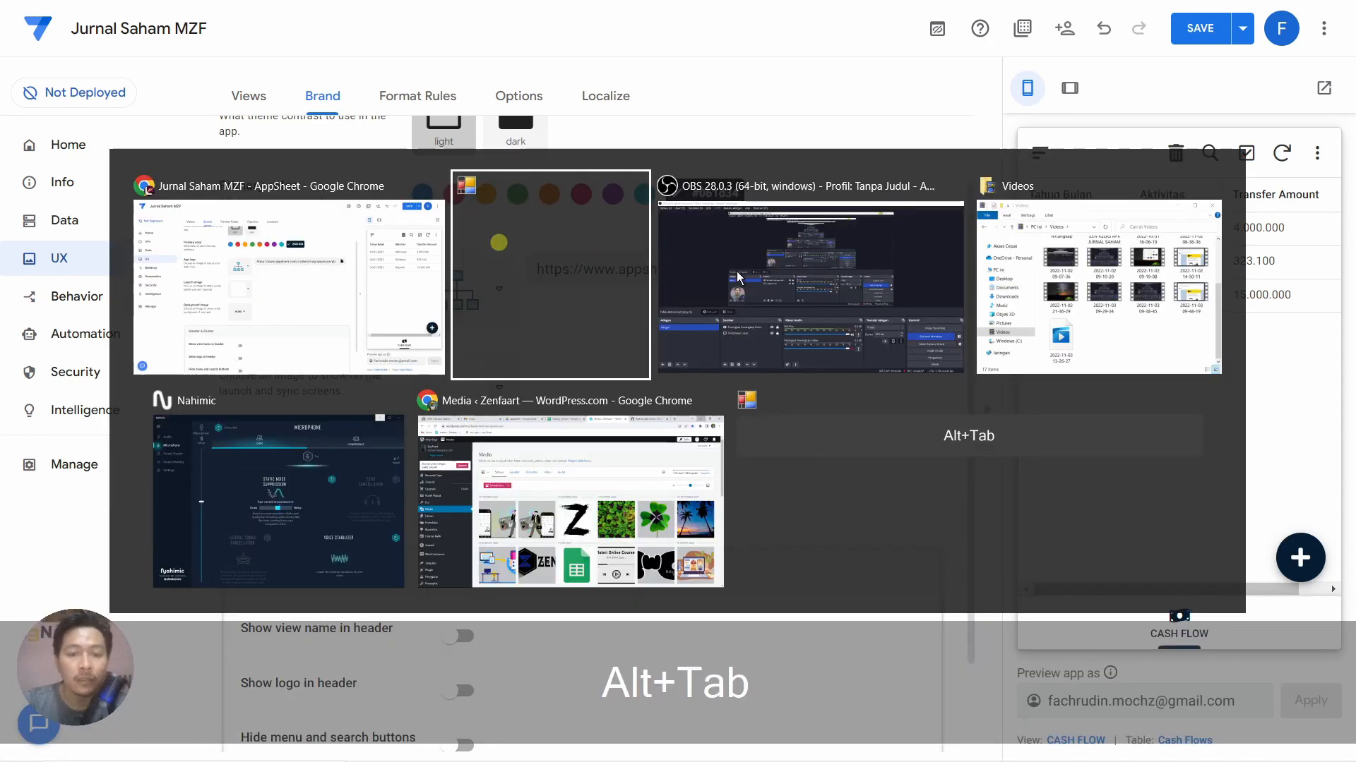
key(alt+Tab)
key(alt+Tab)
key(alt+Tab)
key(alt+Tab)
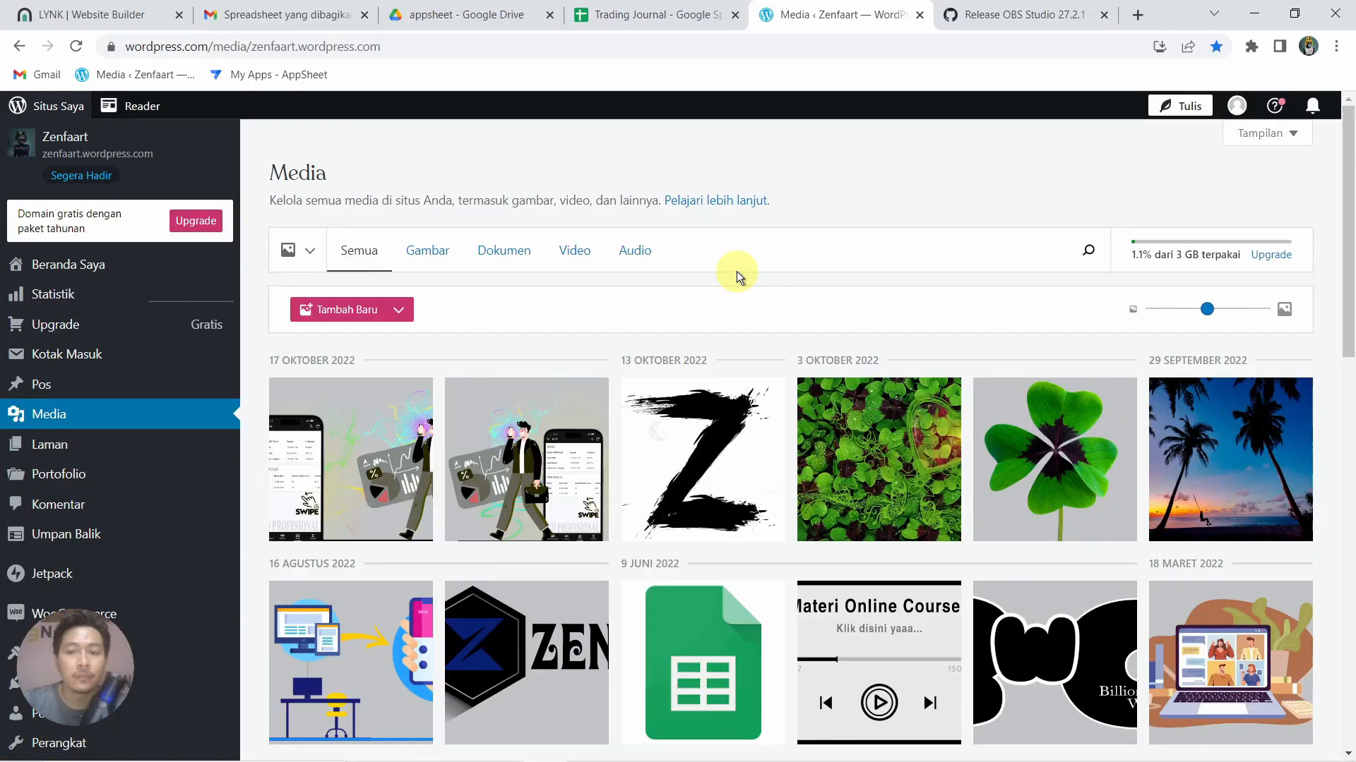
click(1057, 468)
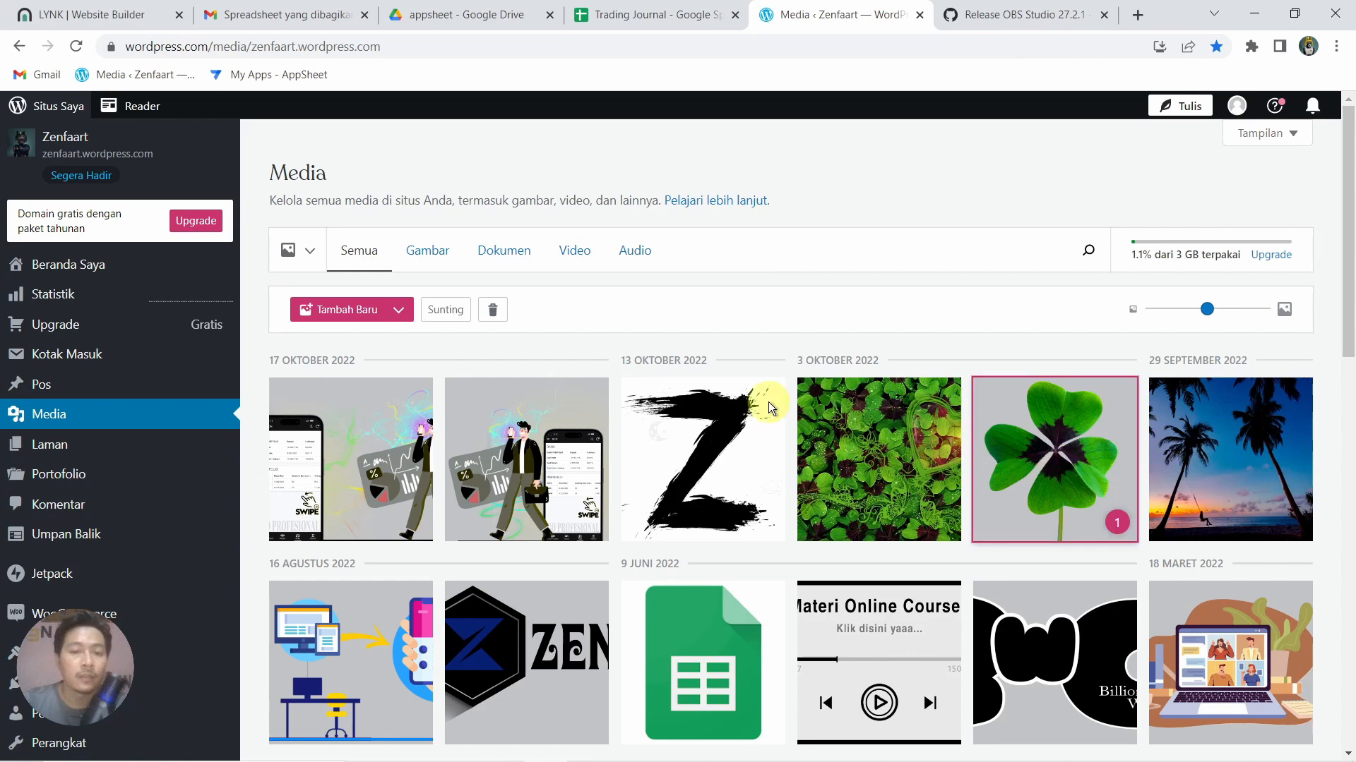
click(451, 312)
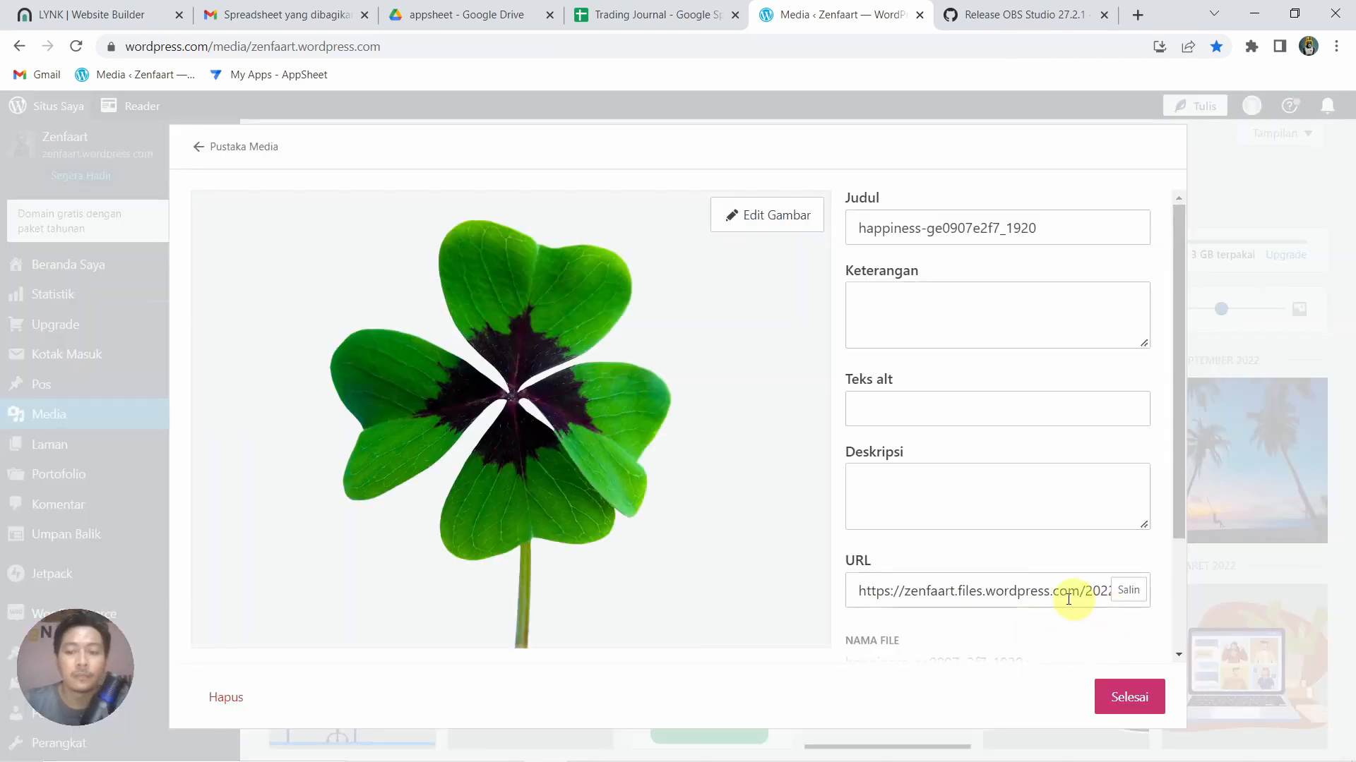
click(1127, 590)
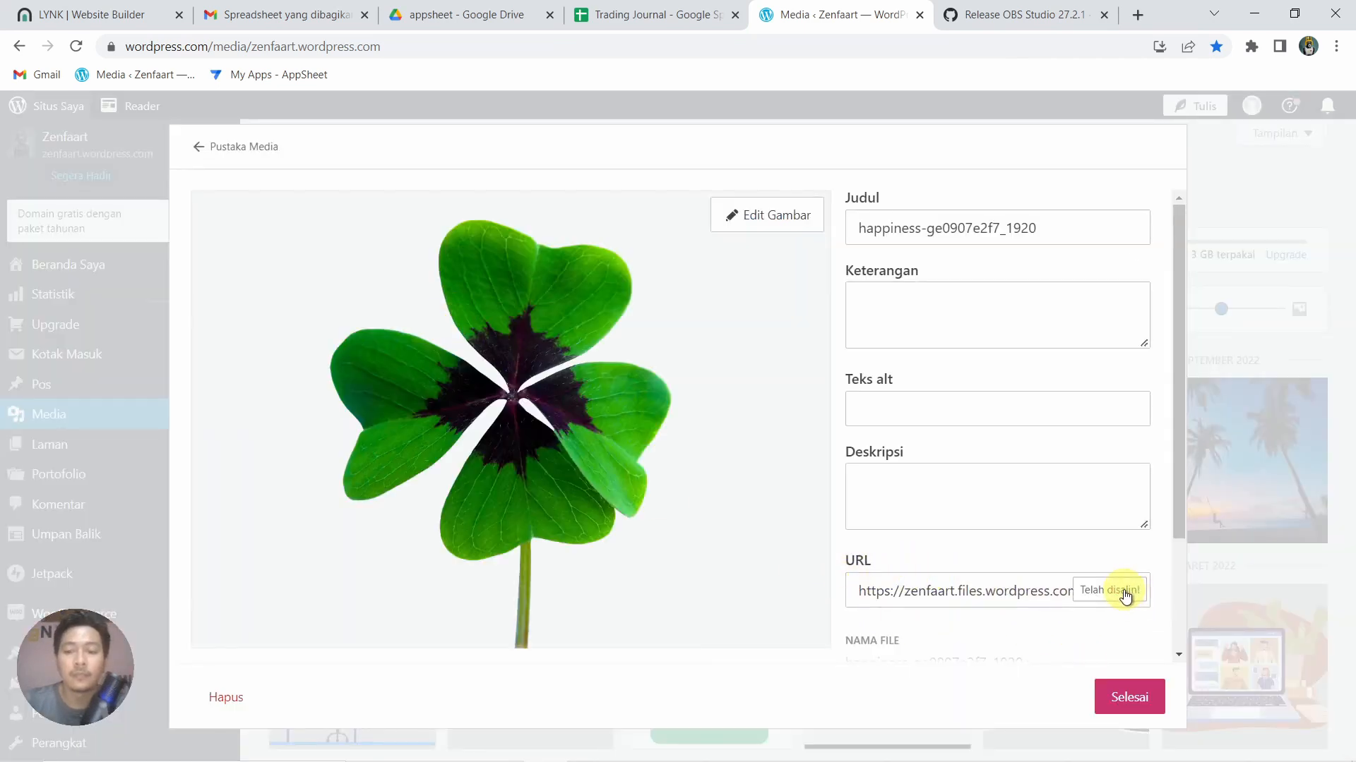
Back in AppSheet, replace the app logo URL with the copied happiness-ge0907e2f7_1920.png link and check the logo in the preview's navigation menu
key(alt+Tab)
key(alt+Tab)
key(alt+Tab)
key(alt+Tab)
key(alt+Tab)
key(alt+Tab)
key(alt+Tab)
key(alt+Tab)
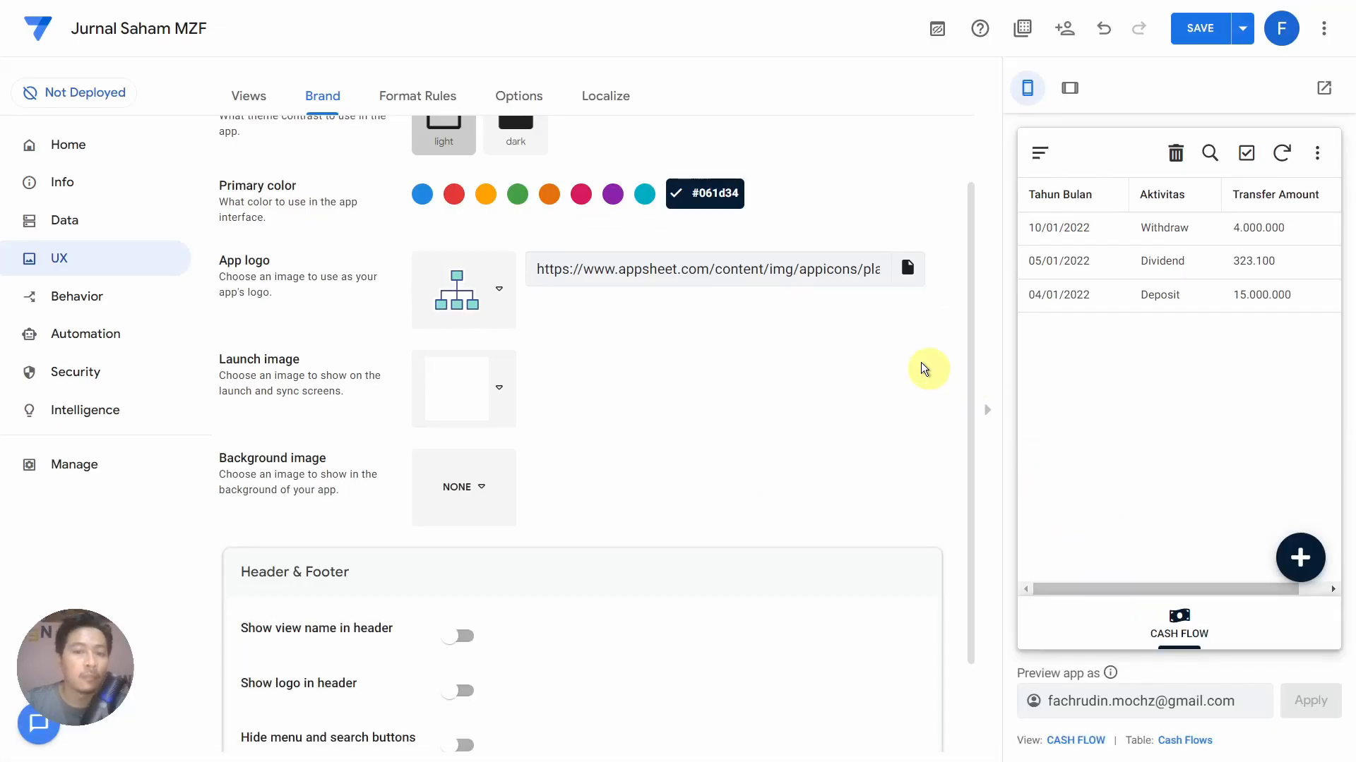
click(778, 273)
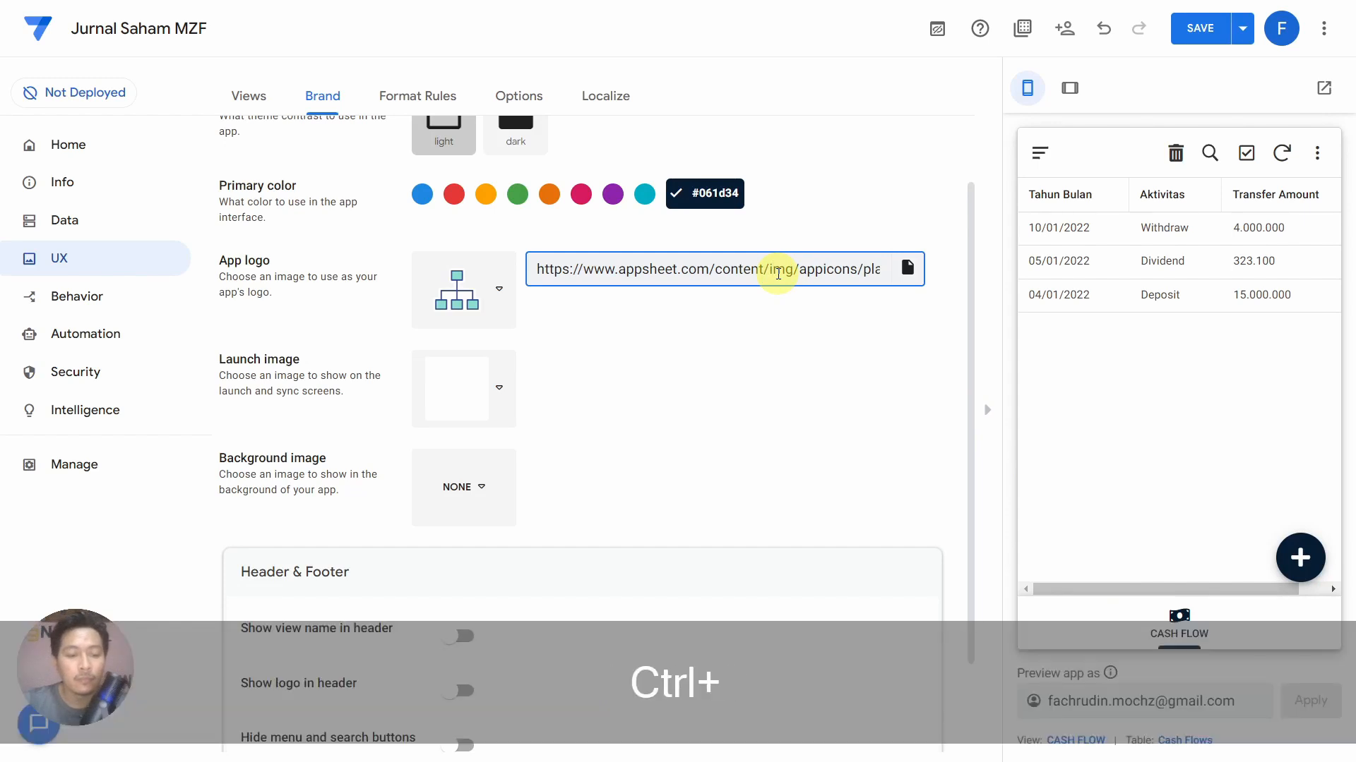
key(ctrl+a)
text(https://zenfaart.files.wordpress.com/2022/10/happiness-ge0901a2f7_1920.png)
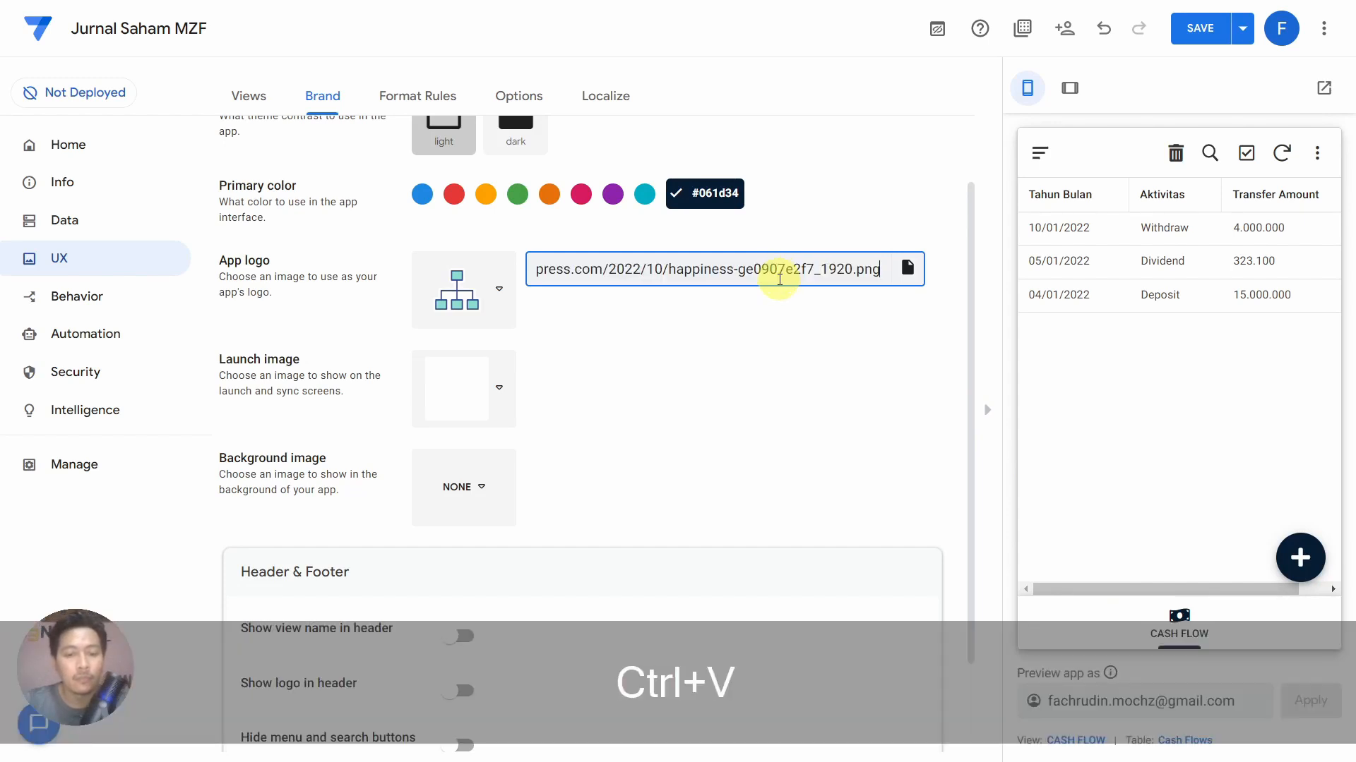
click(803, 353)
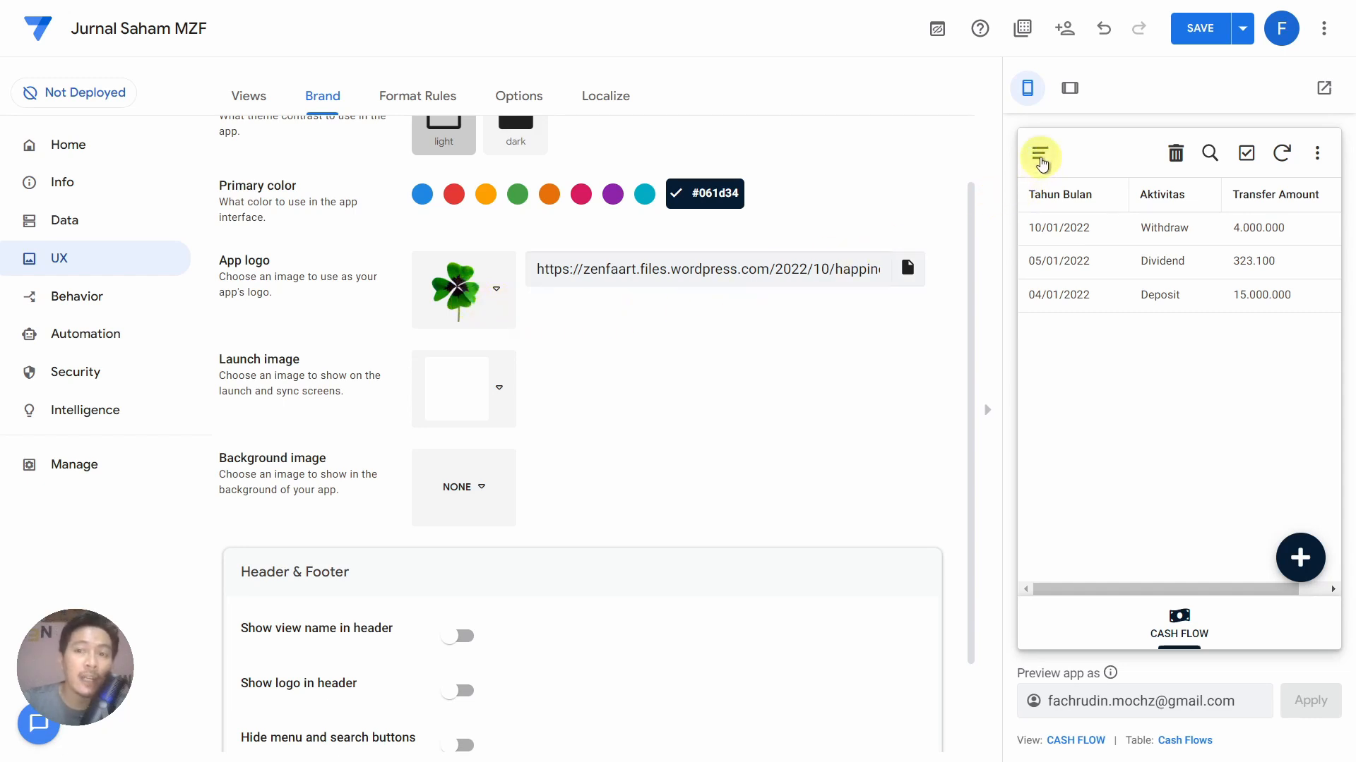
click(1041, 167)
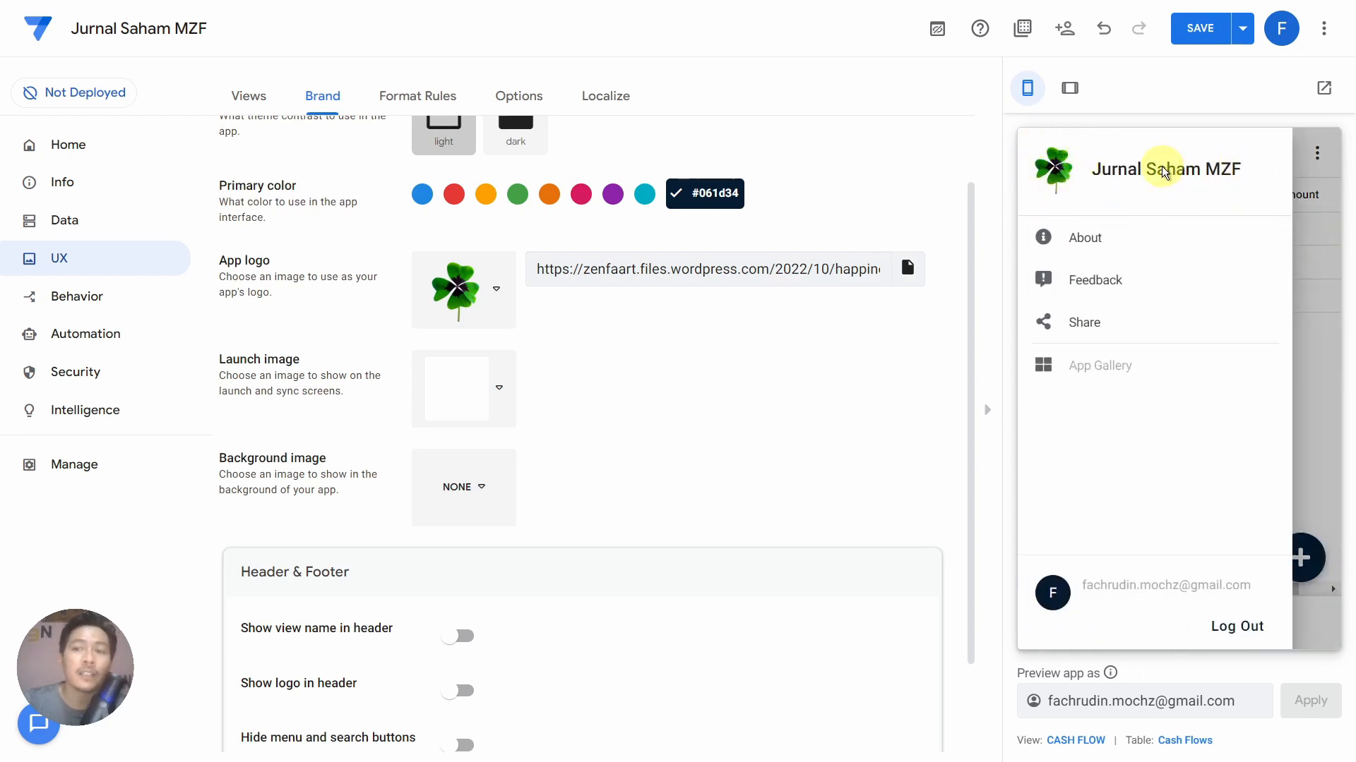
click(1317, 243)
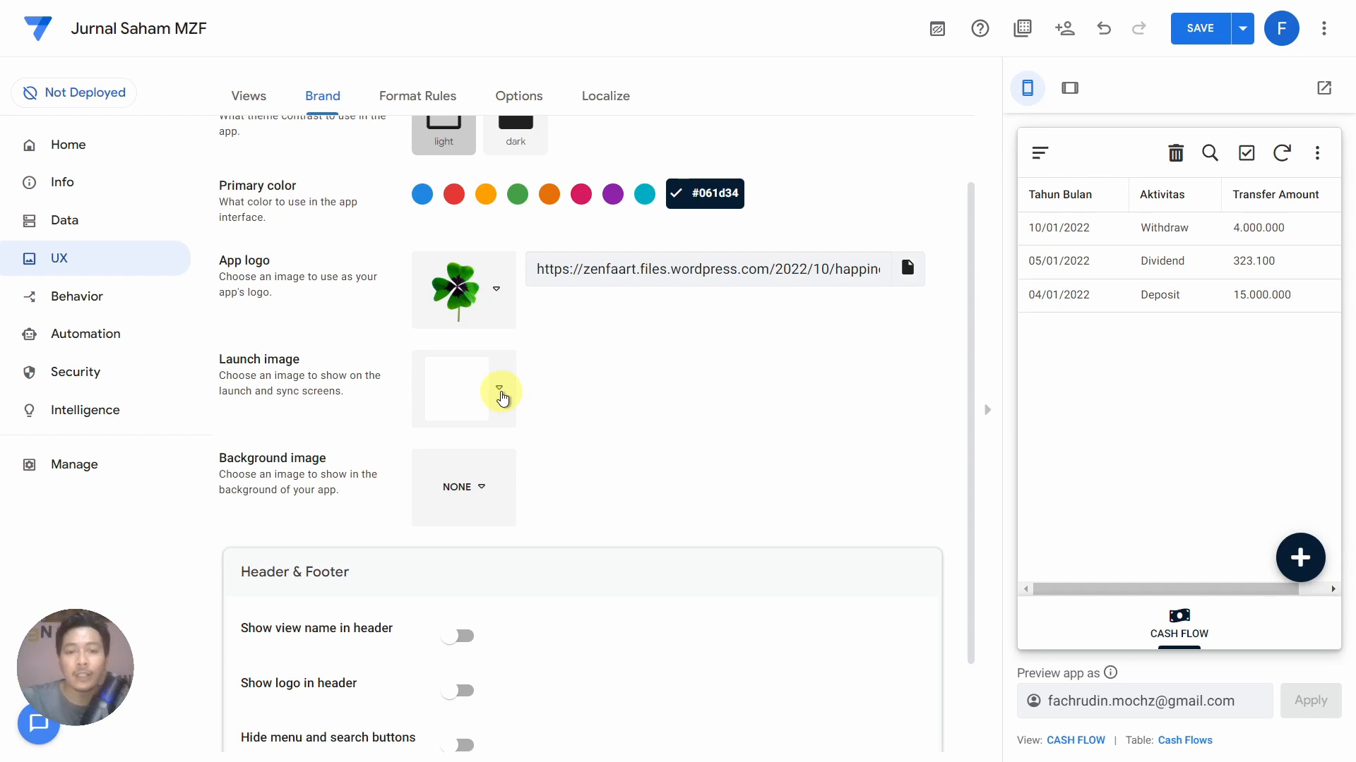
Set the launch image to a custom URL and copy the palm-tree sunset photo's URL from the WordPress media library
click(501, 394)
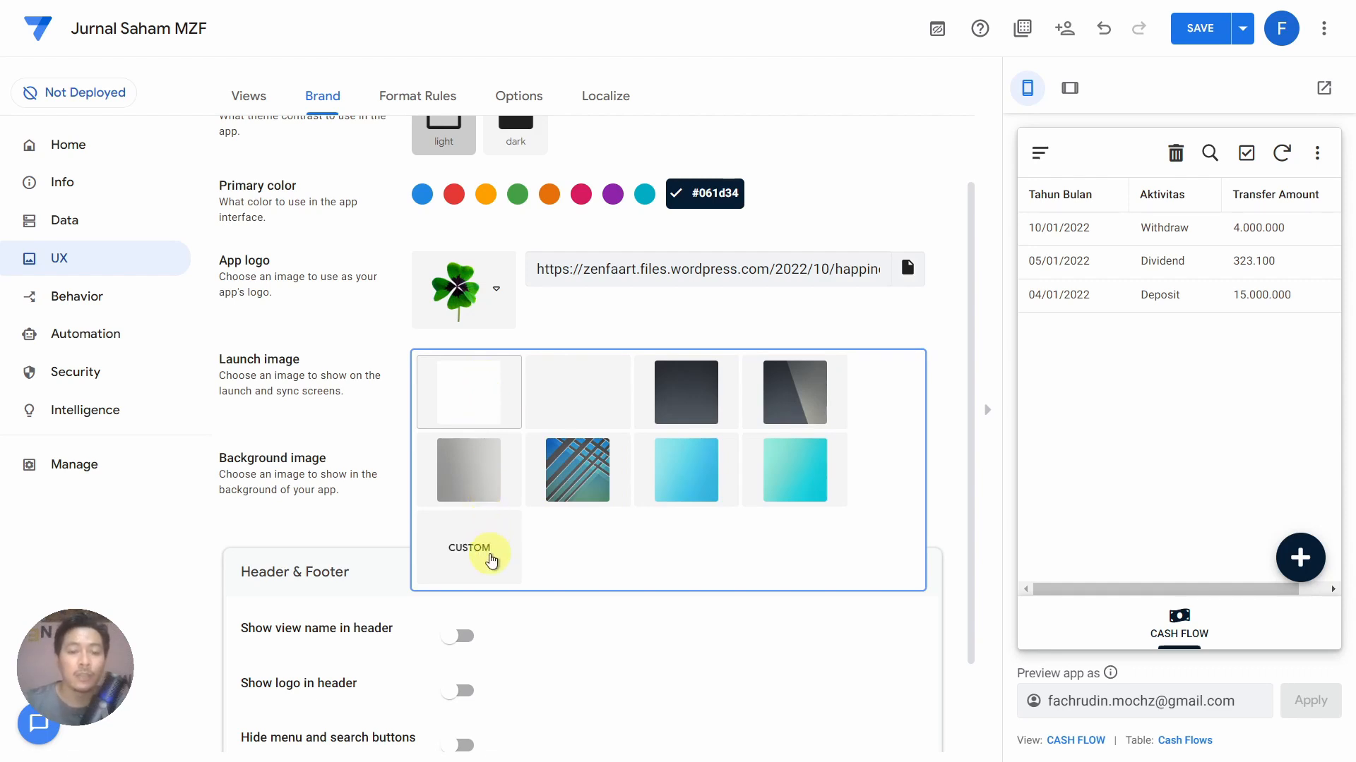
click(489, 556)
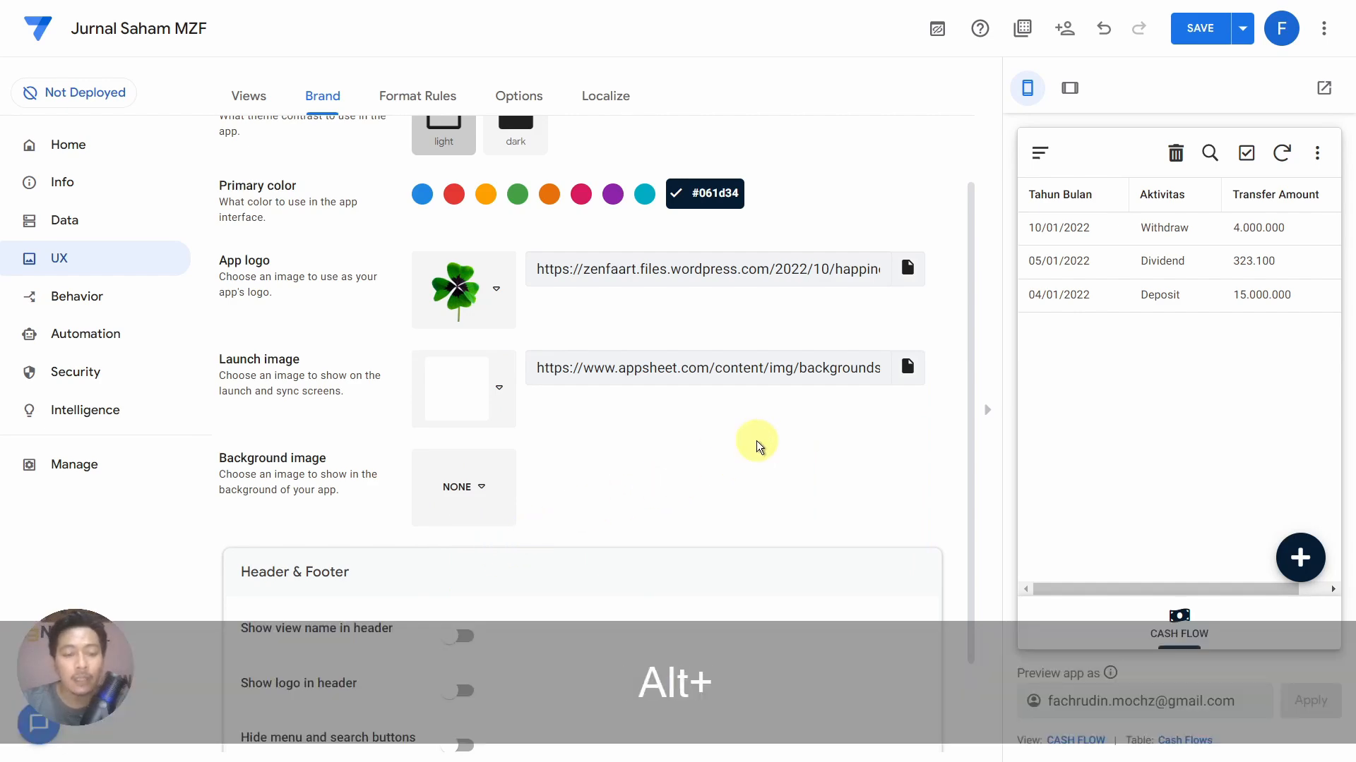
key(alt+Tab)
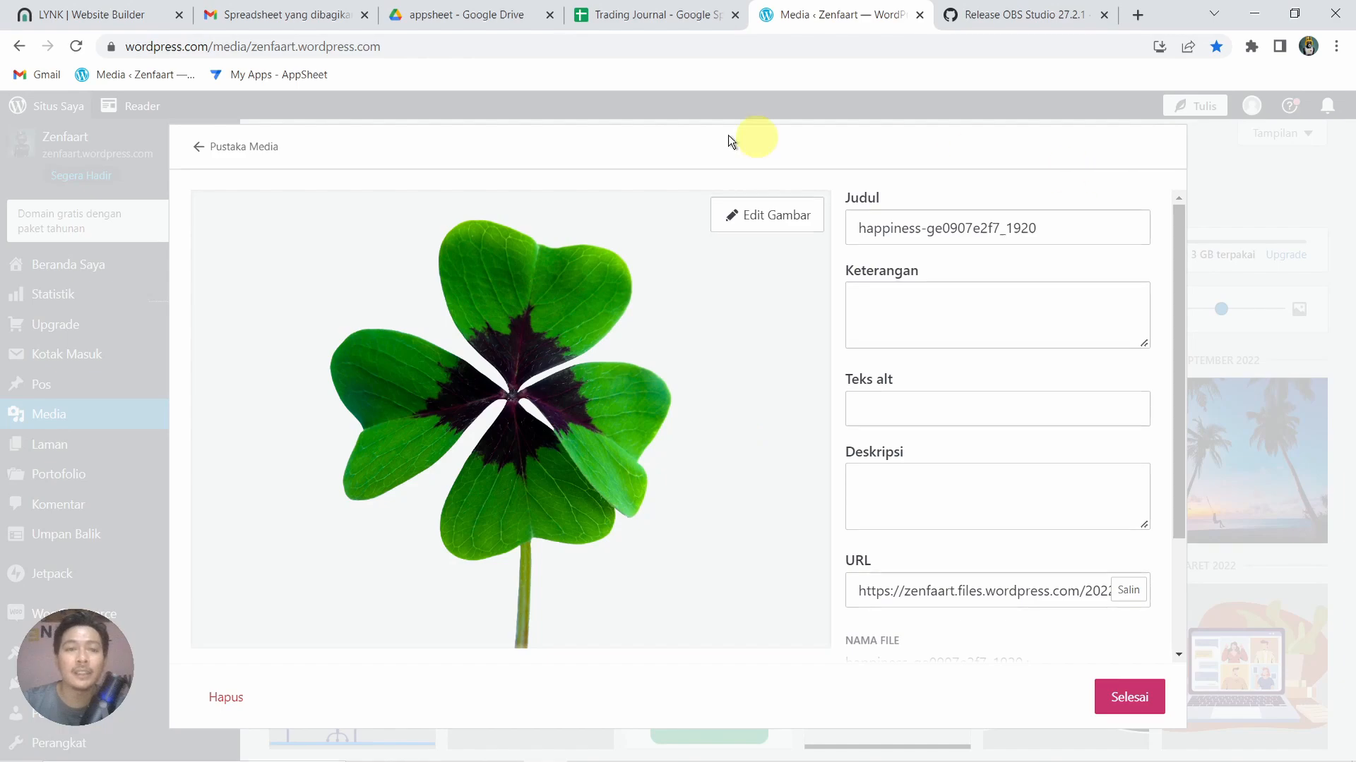
click(191, 151)
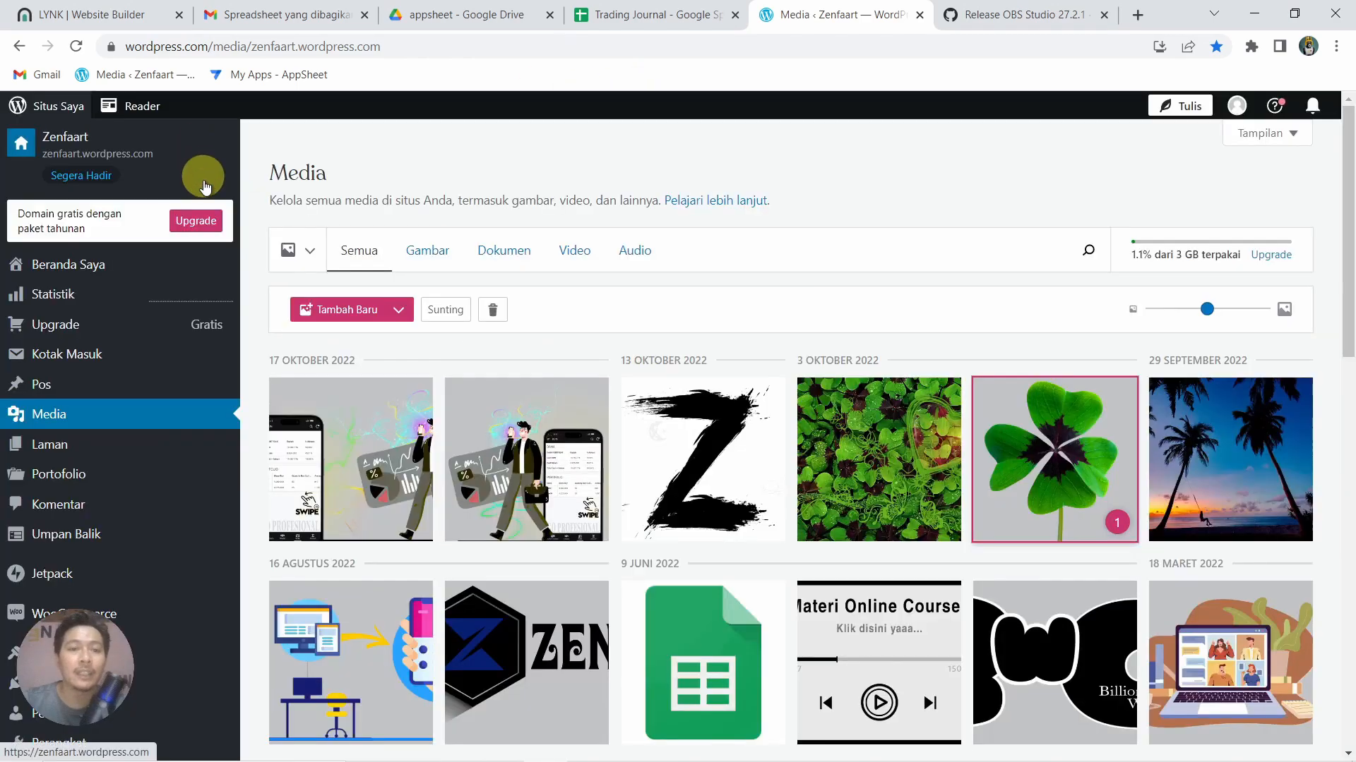
scroll(590, 324, down, 1)
scroll(590, 324, down, 3)
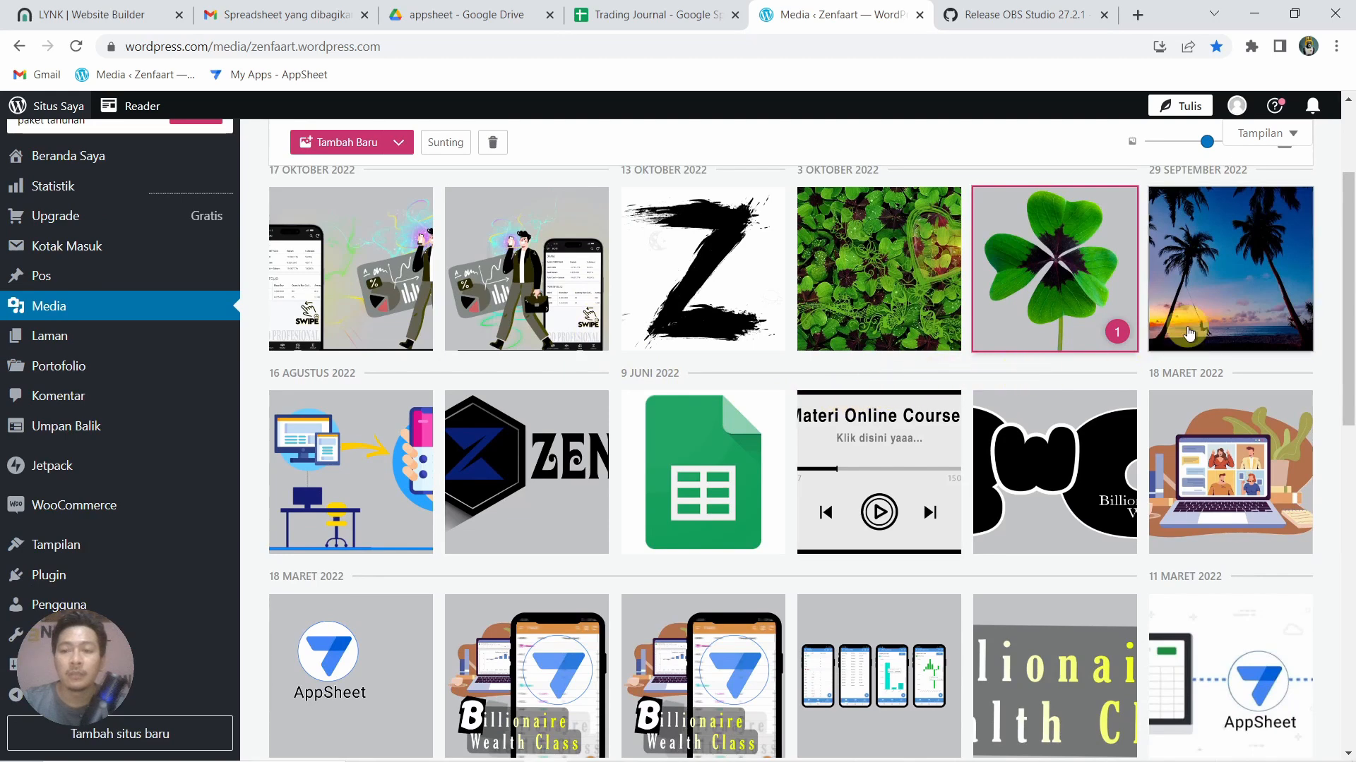
click(1203, 300)
click(1113, 333)
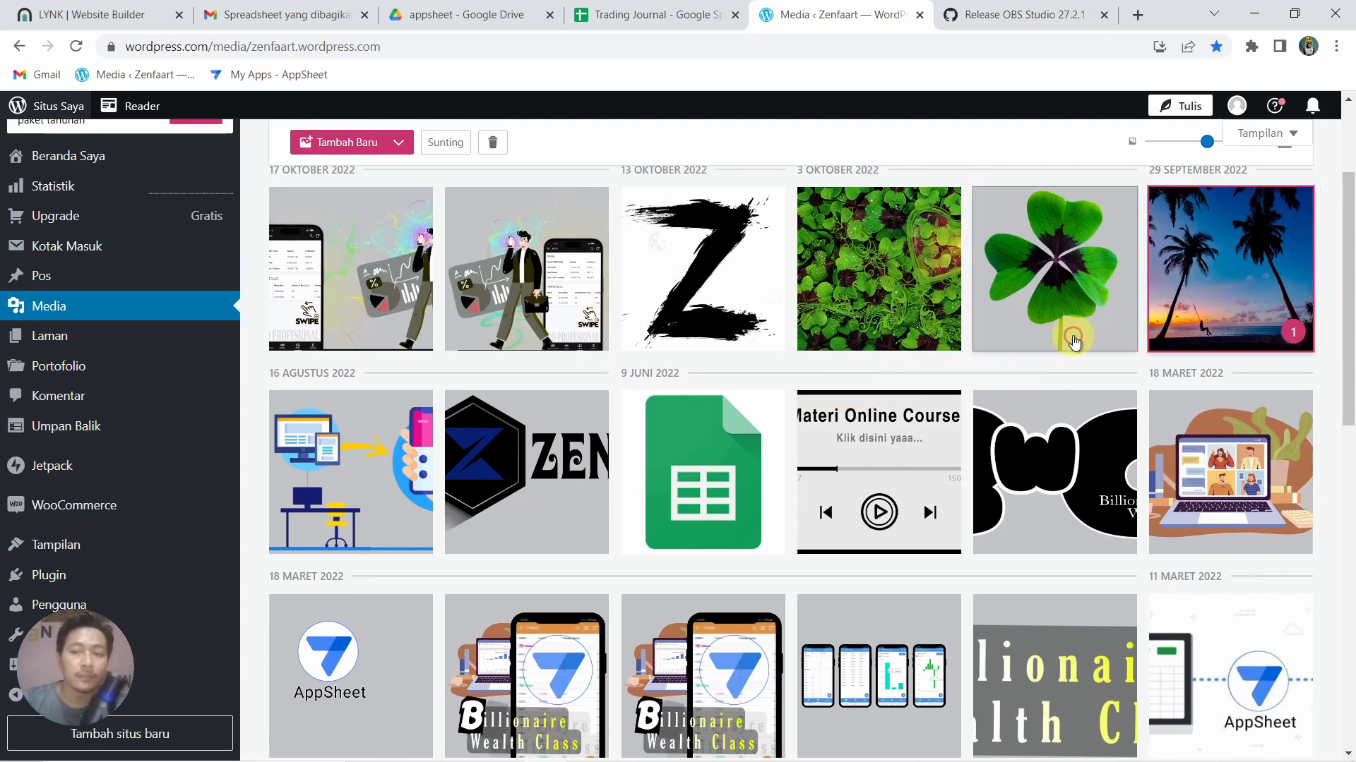
click(457, 141)
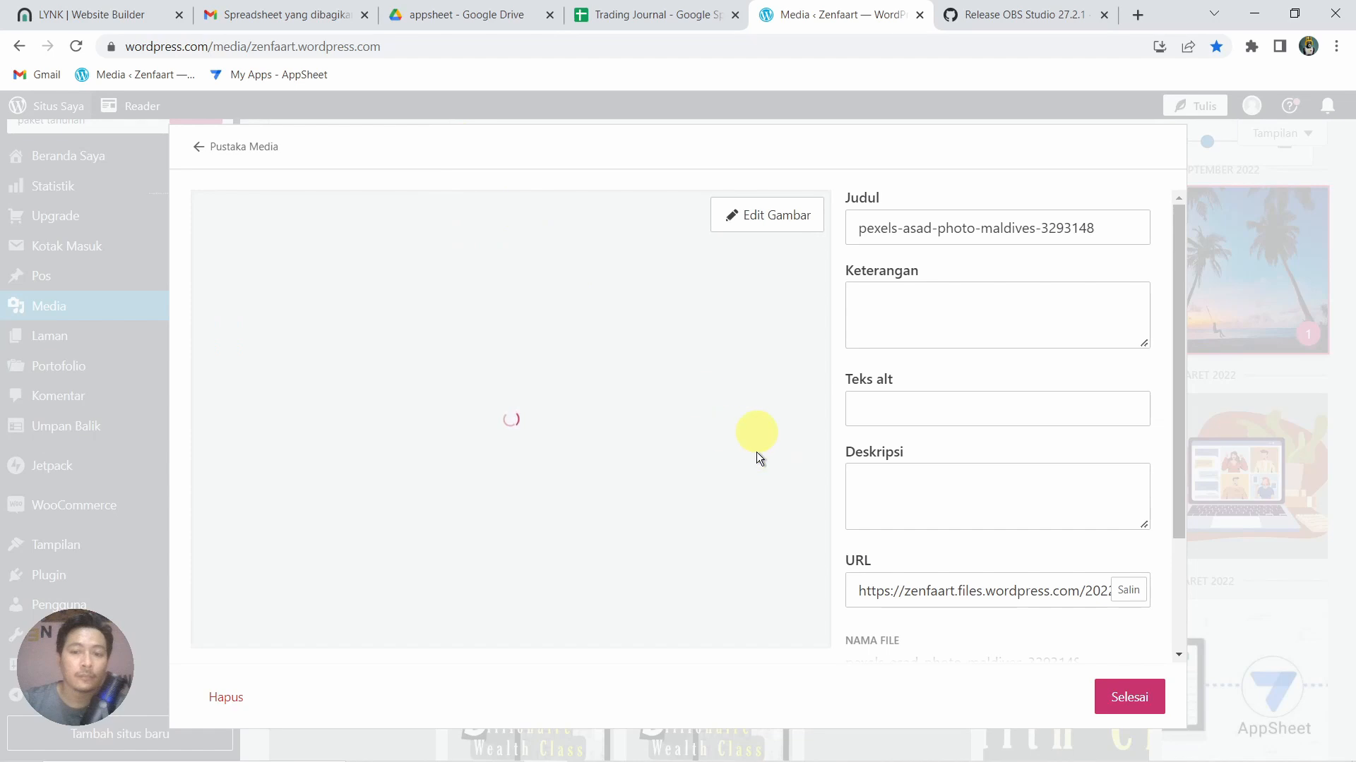
click(1126, 591)
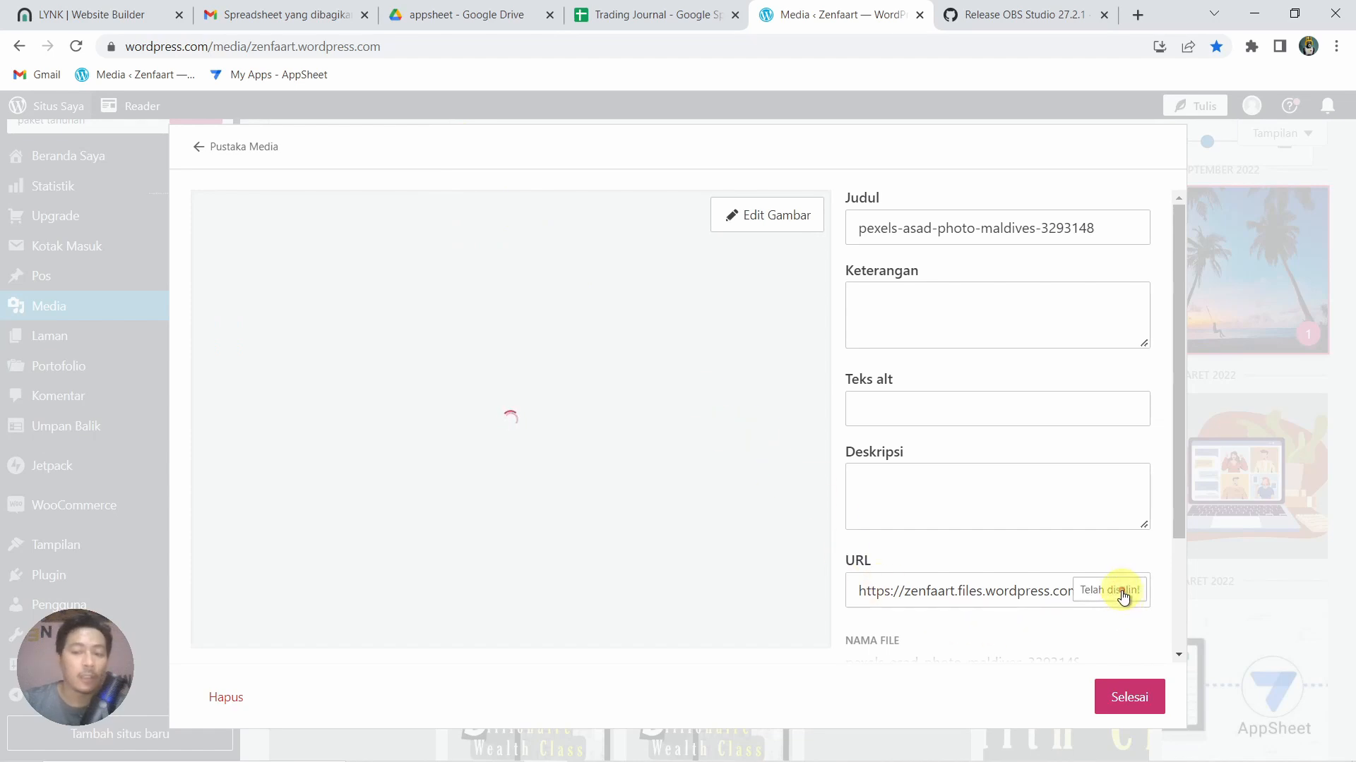
Back in AppSheet, replace the launch image URL with the copied pexels-asad-photo-maldives-3293148.jpg link
key(alt+Tab)
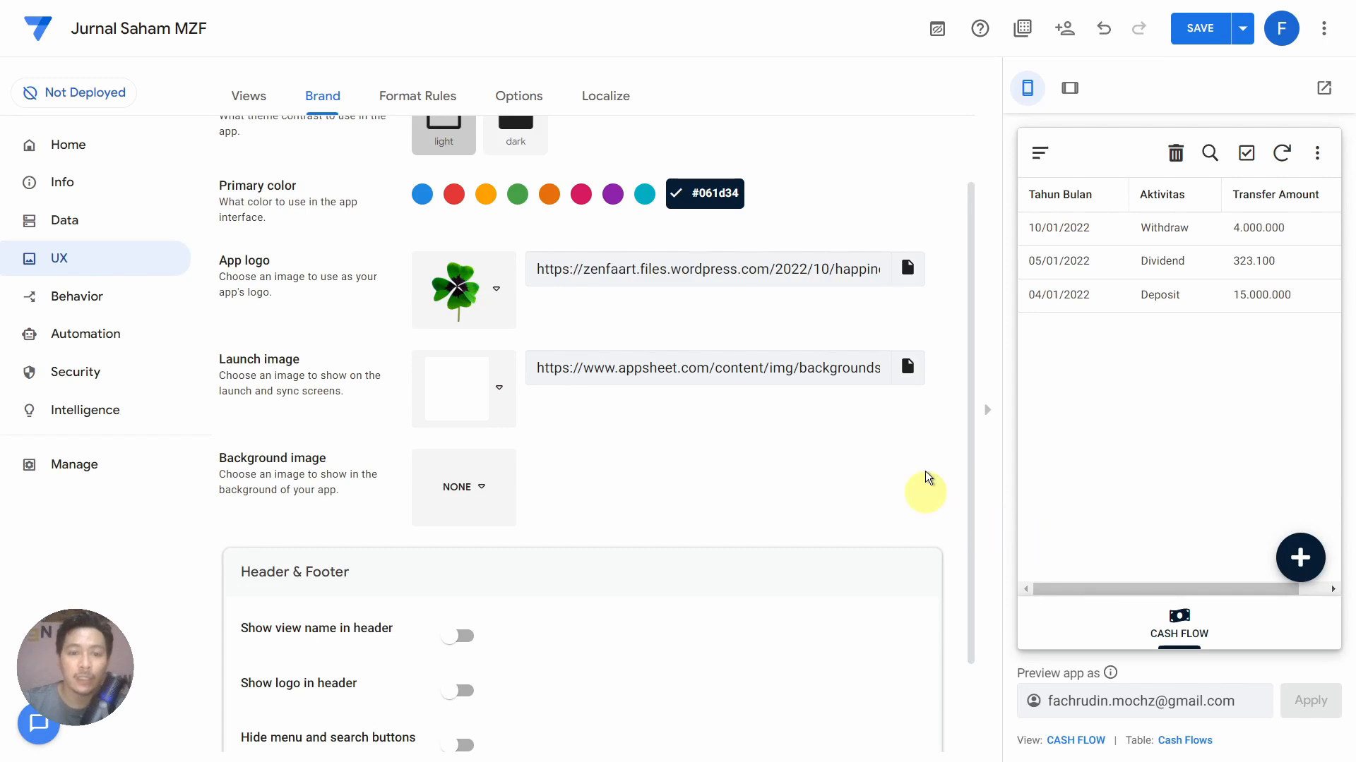
click(810, 371)
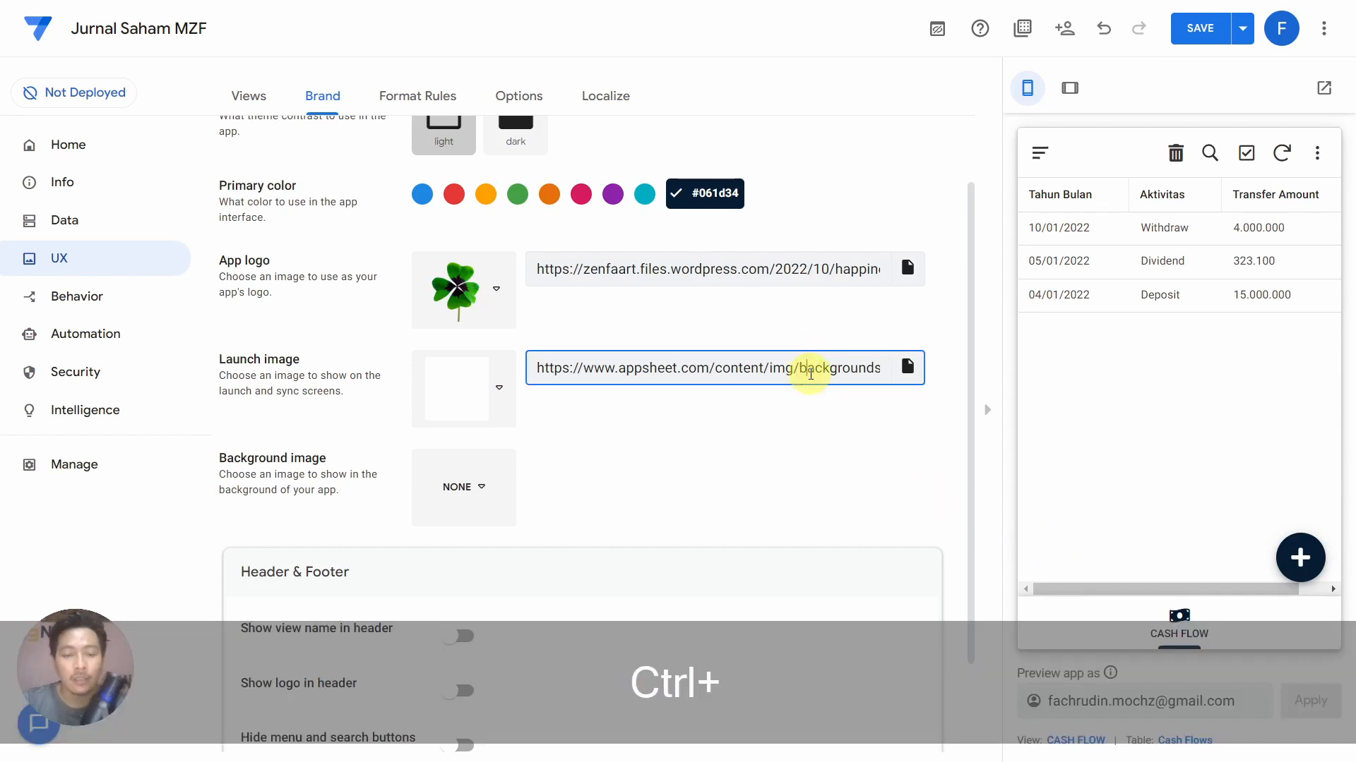
key(ctrl+a)
key(ctrl+v)
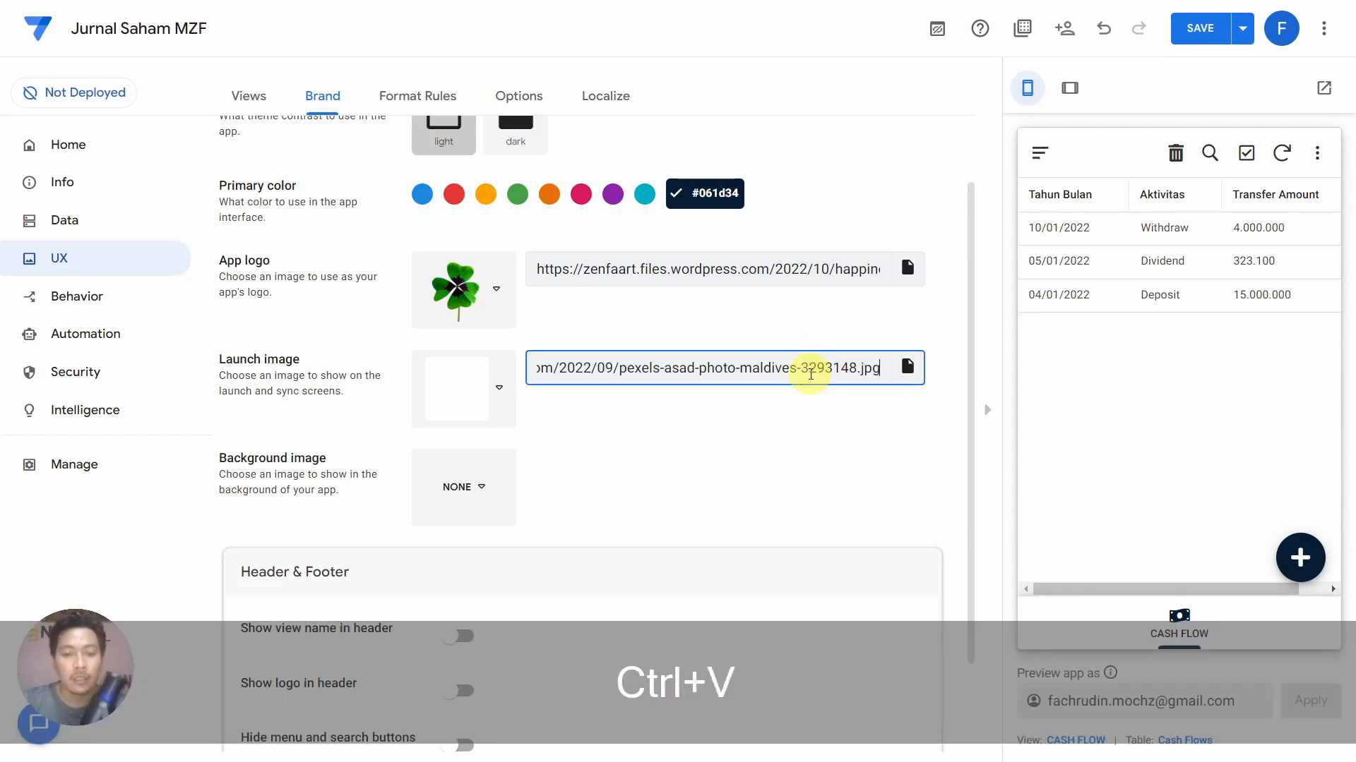
click(622, 499)
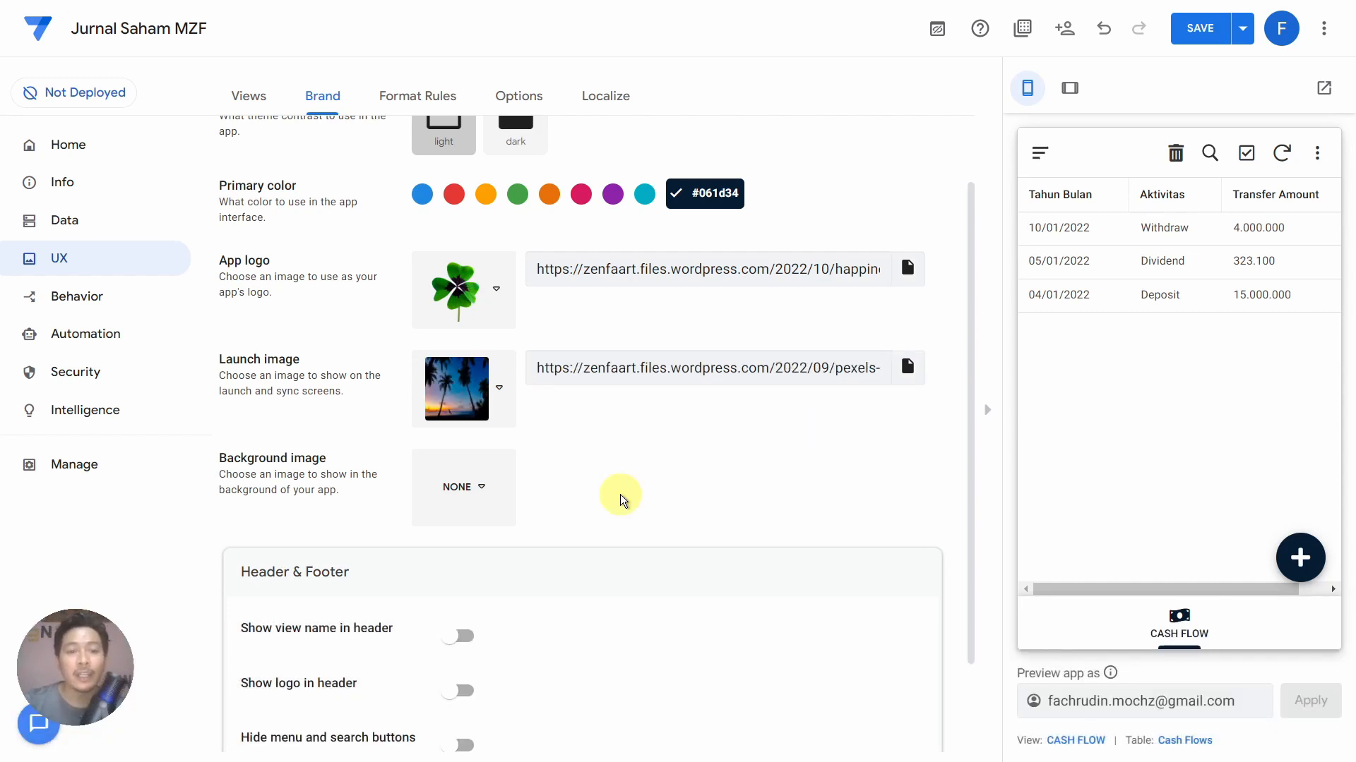
Set the background image to a custom URL using the same pexels-asad-photo-maldives-3293148.jpg link
click(477, 488)
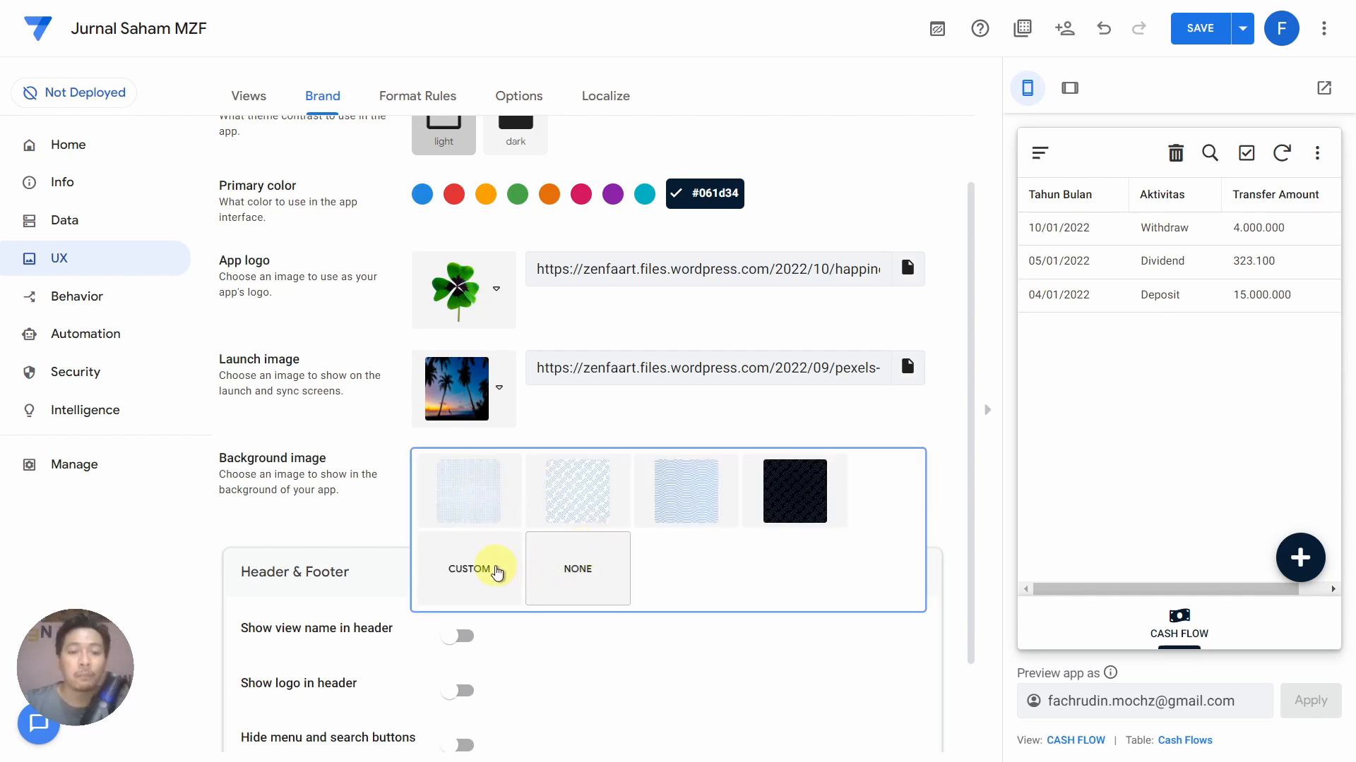
click(497, 572)
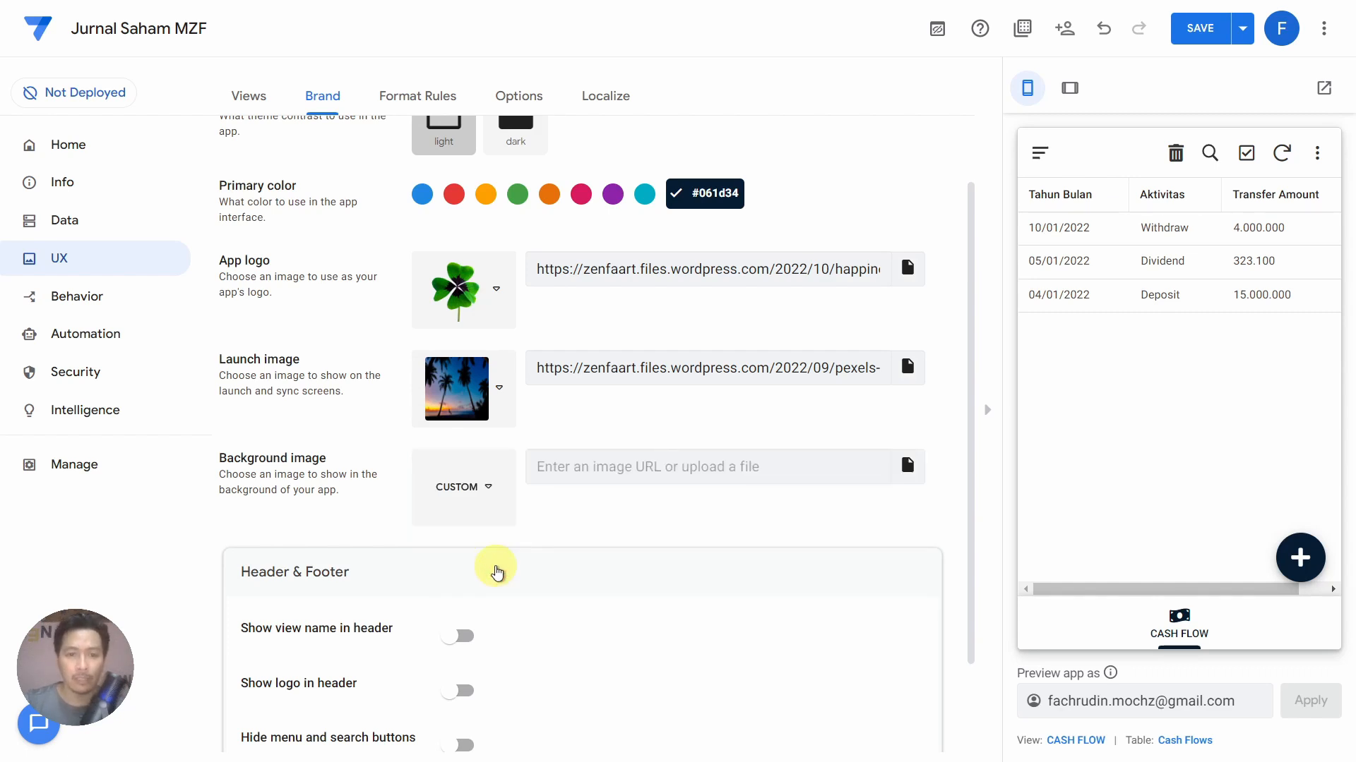
click(634, 460)
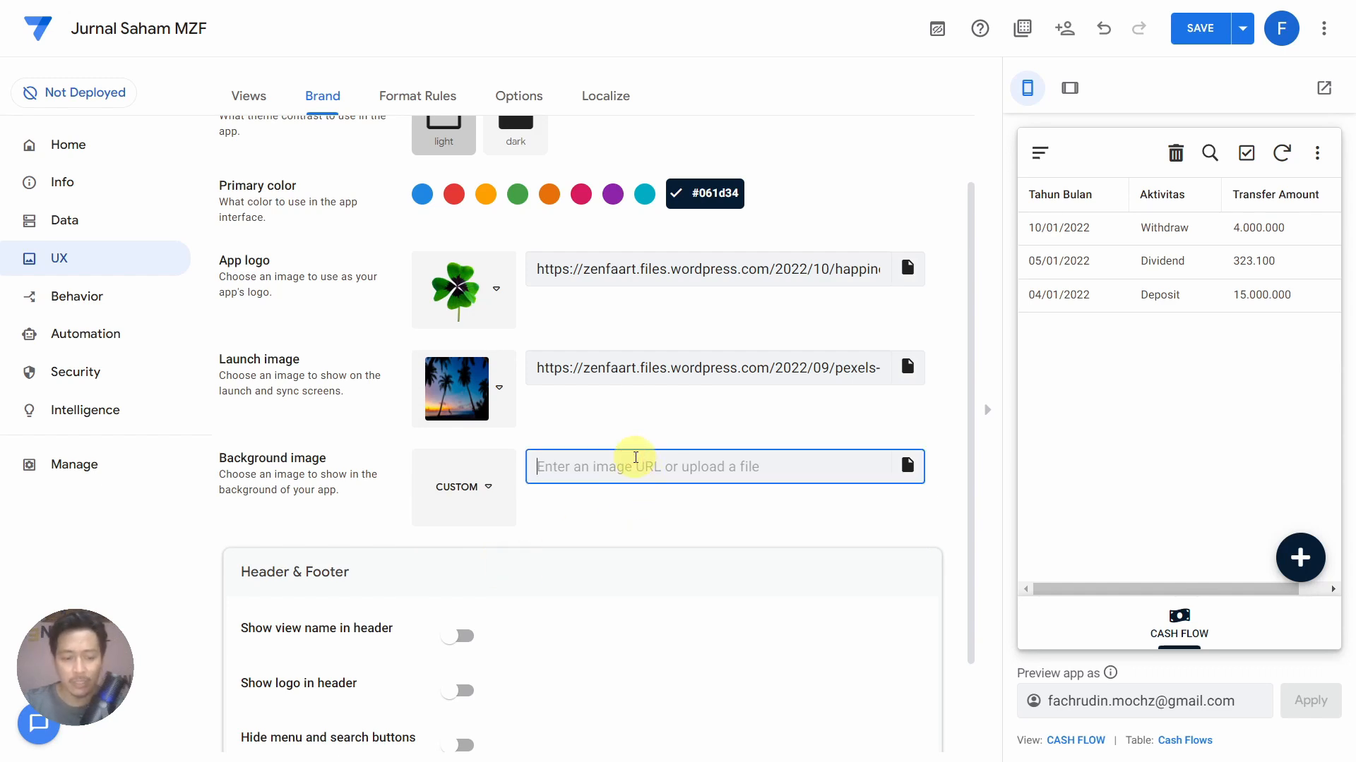
key(ctrl+v)
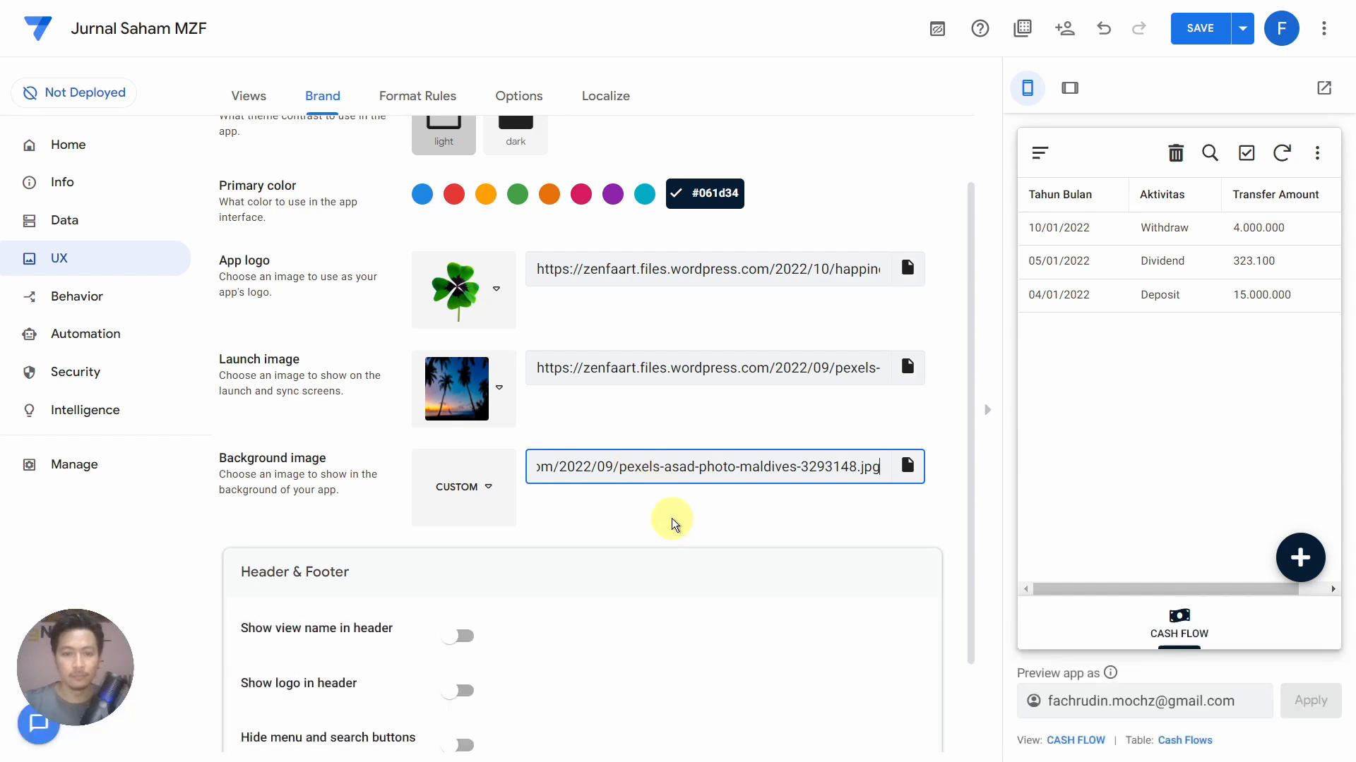
click(671, 524)
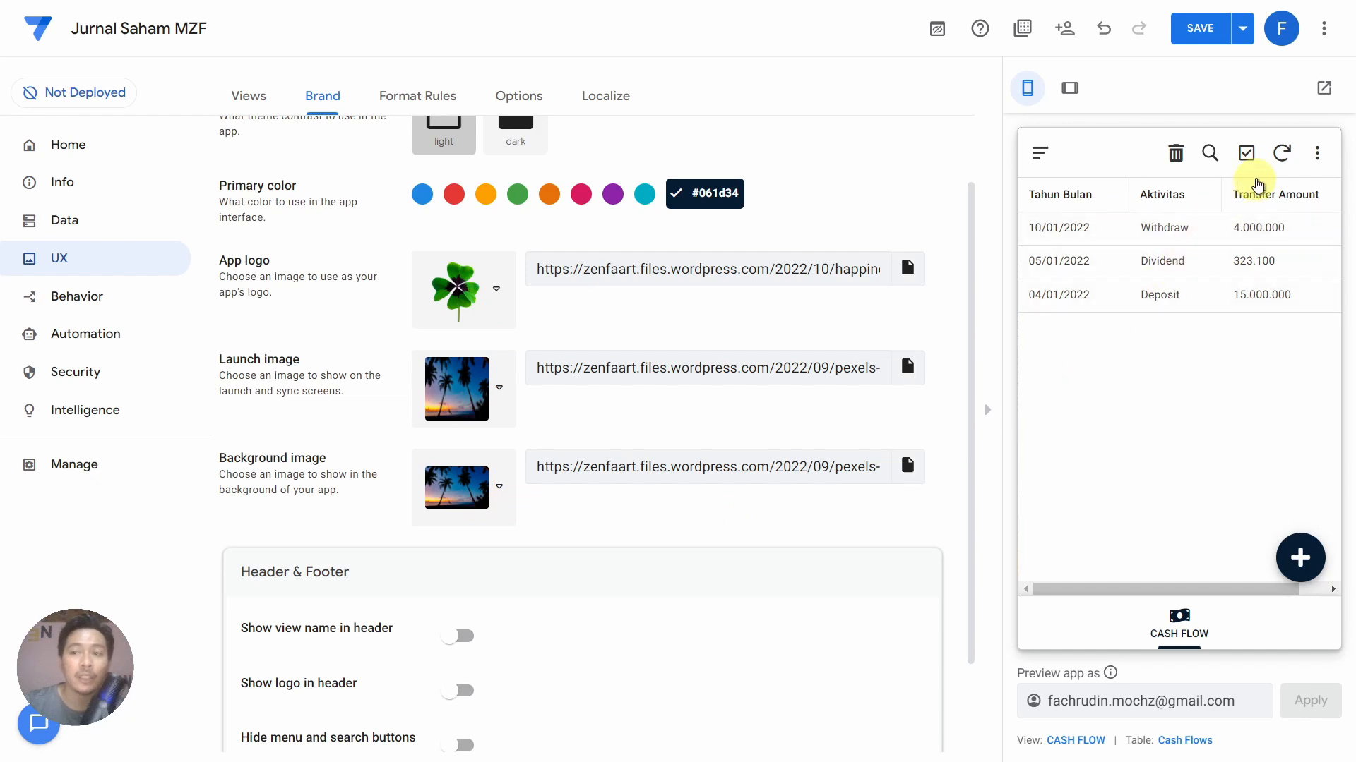
Sync the app preview and check the background image in the list and in the Deposit record's detail view
click(1284, 156)
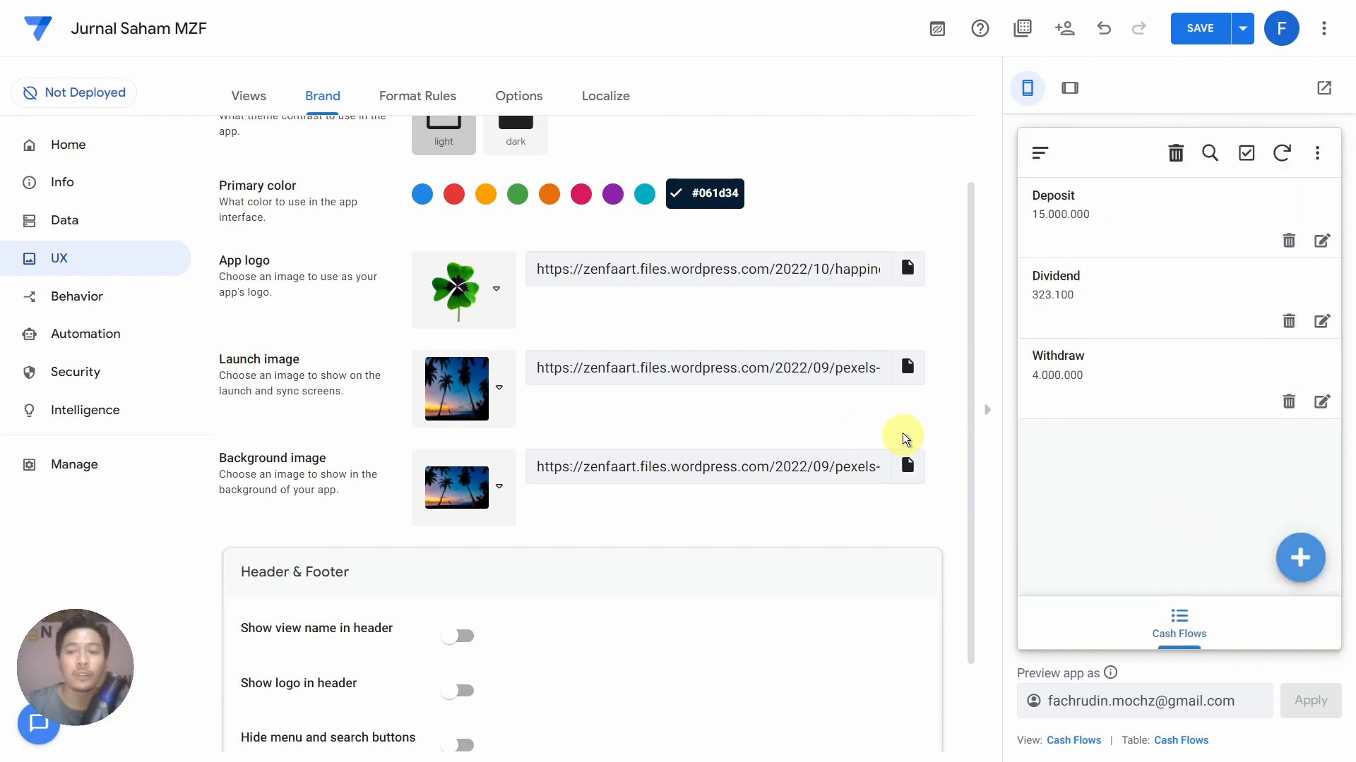
click(1089, 237)
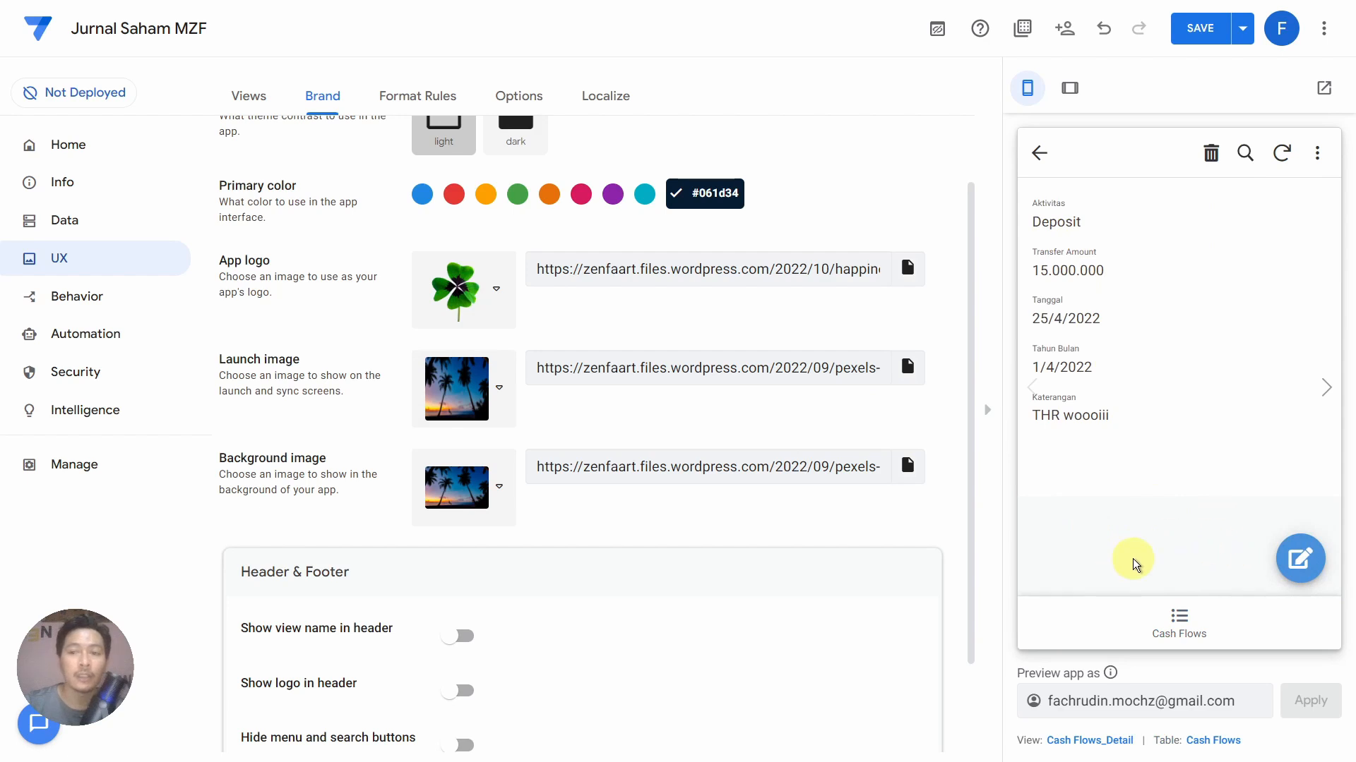
click(1039, 154)
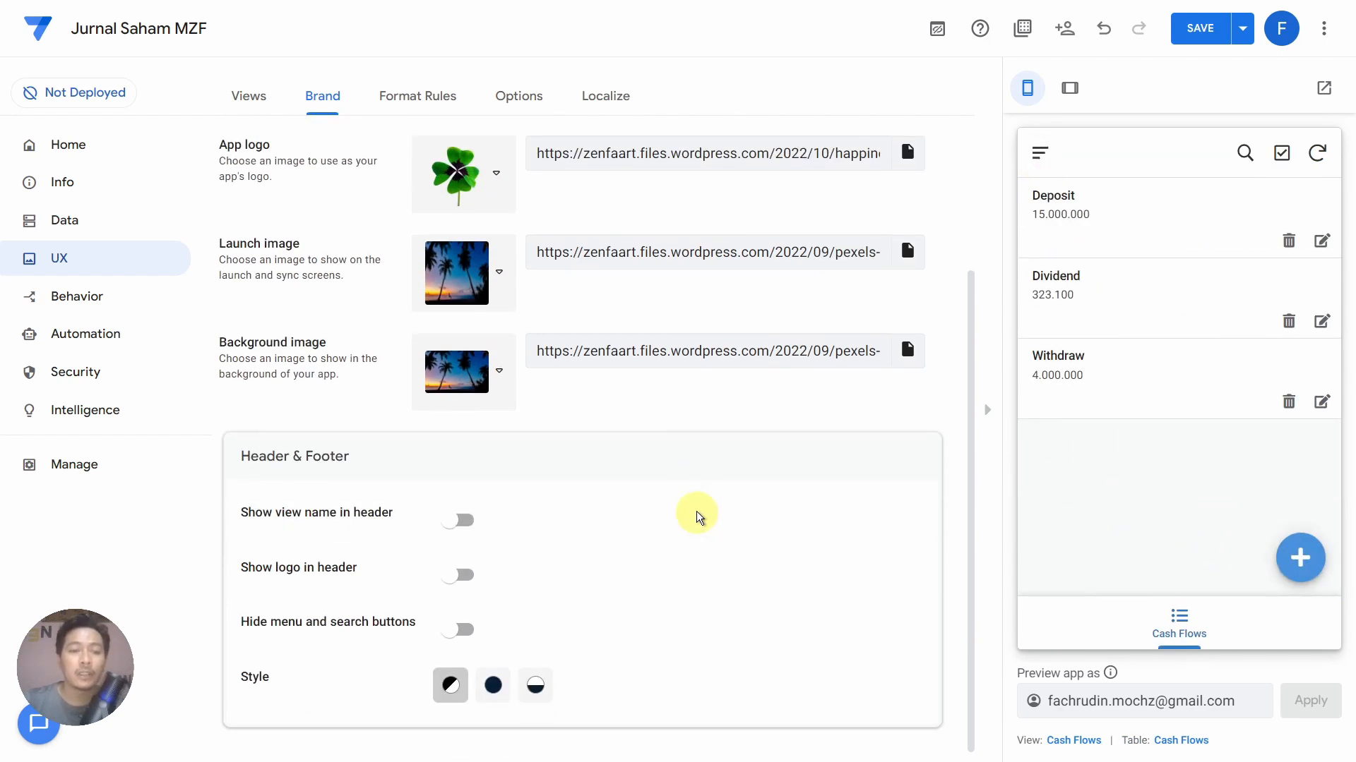
Show the view name and the logo in the header, and set the header and footer style to Colored
scroll(697, 494, up, 1)
scroll(671, 480, down, 1)
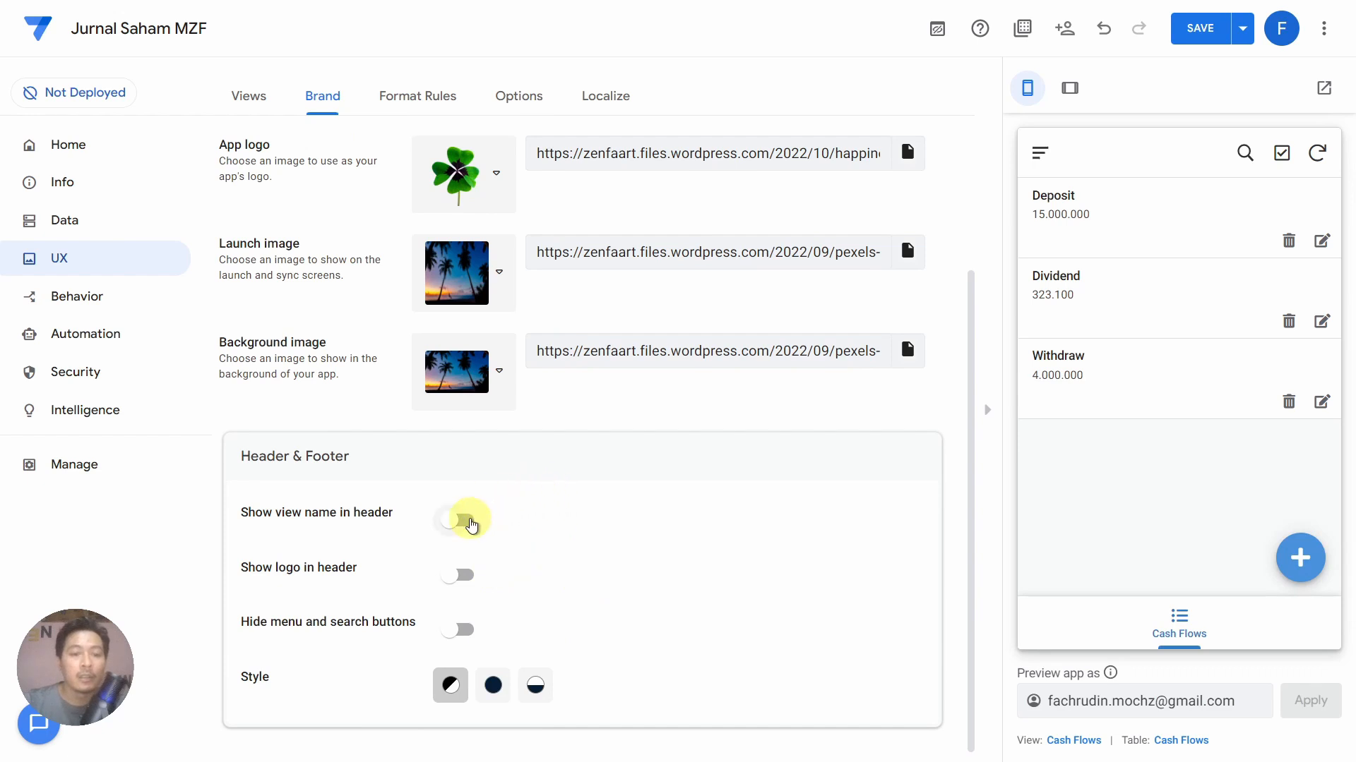
click(455, 526)
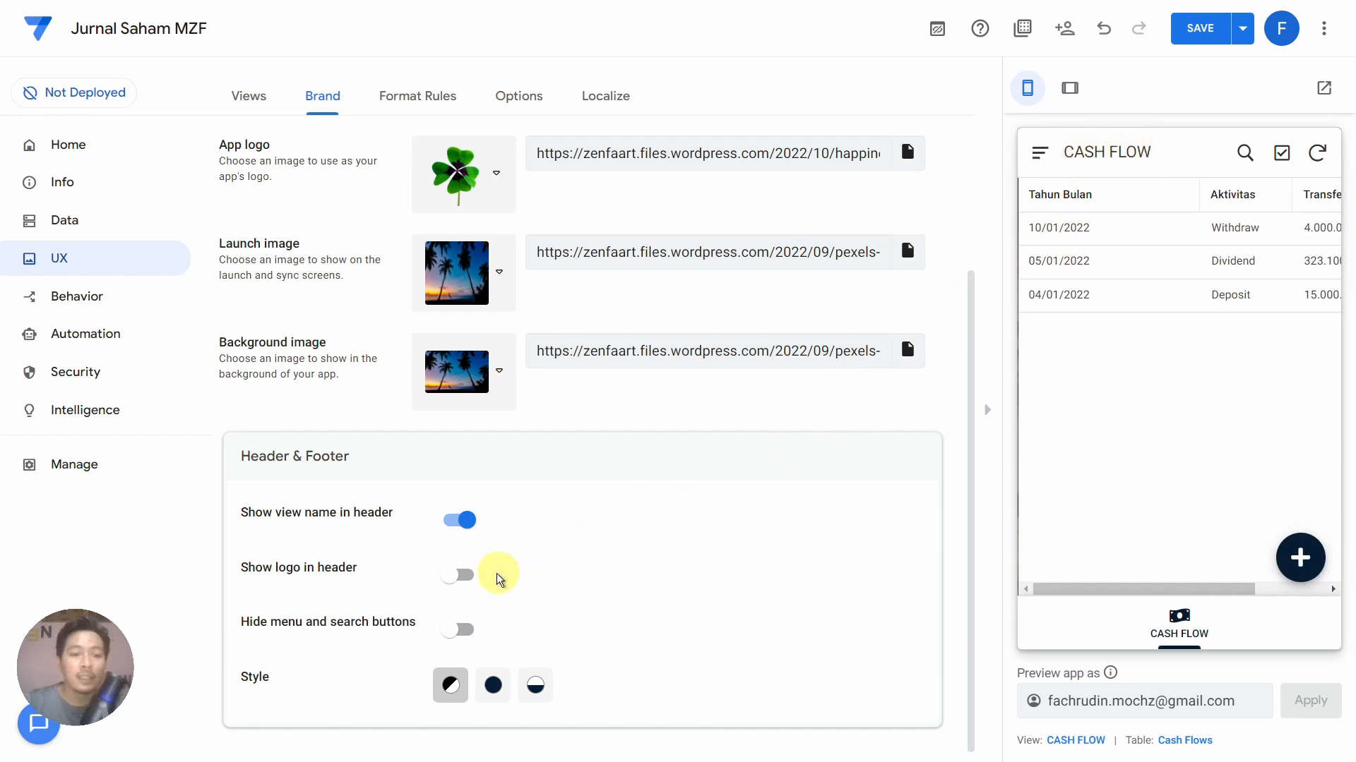
click(461, 583)
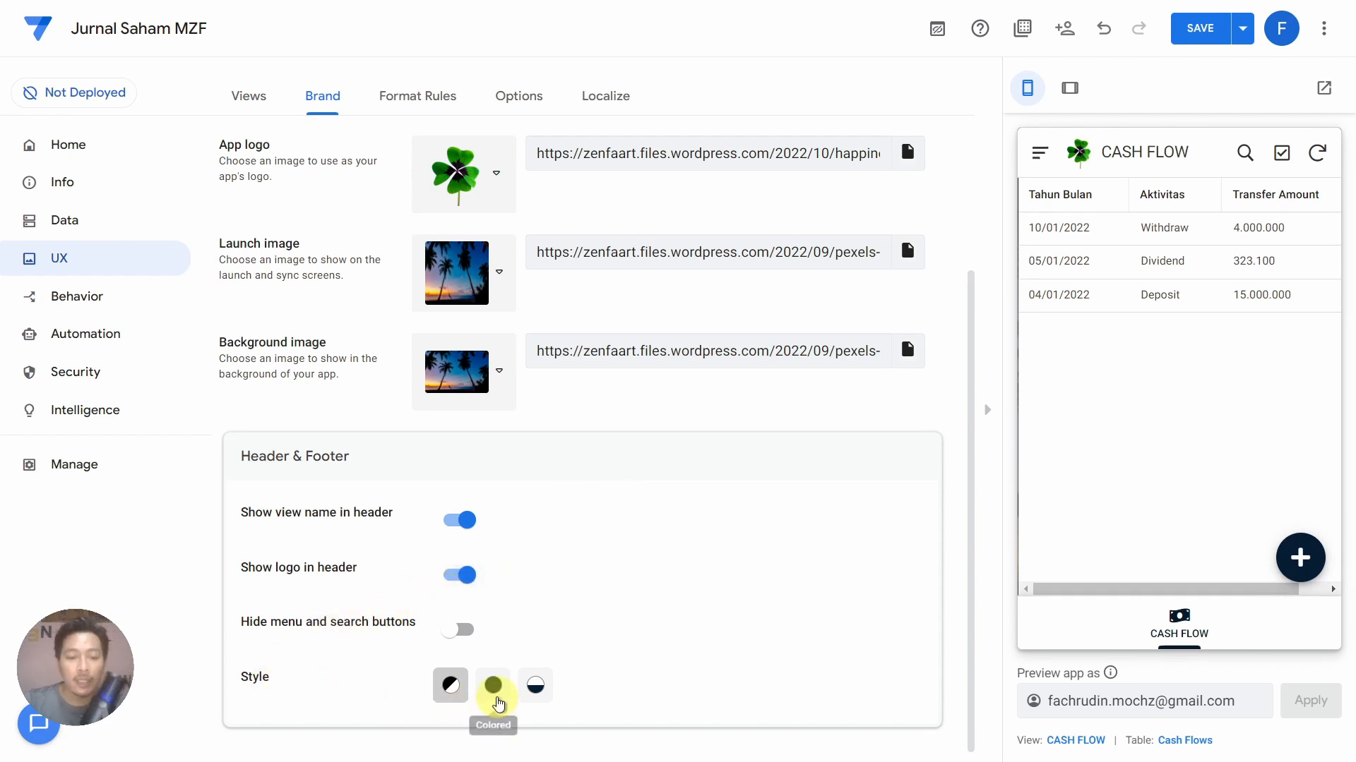
click(495, 695)
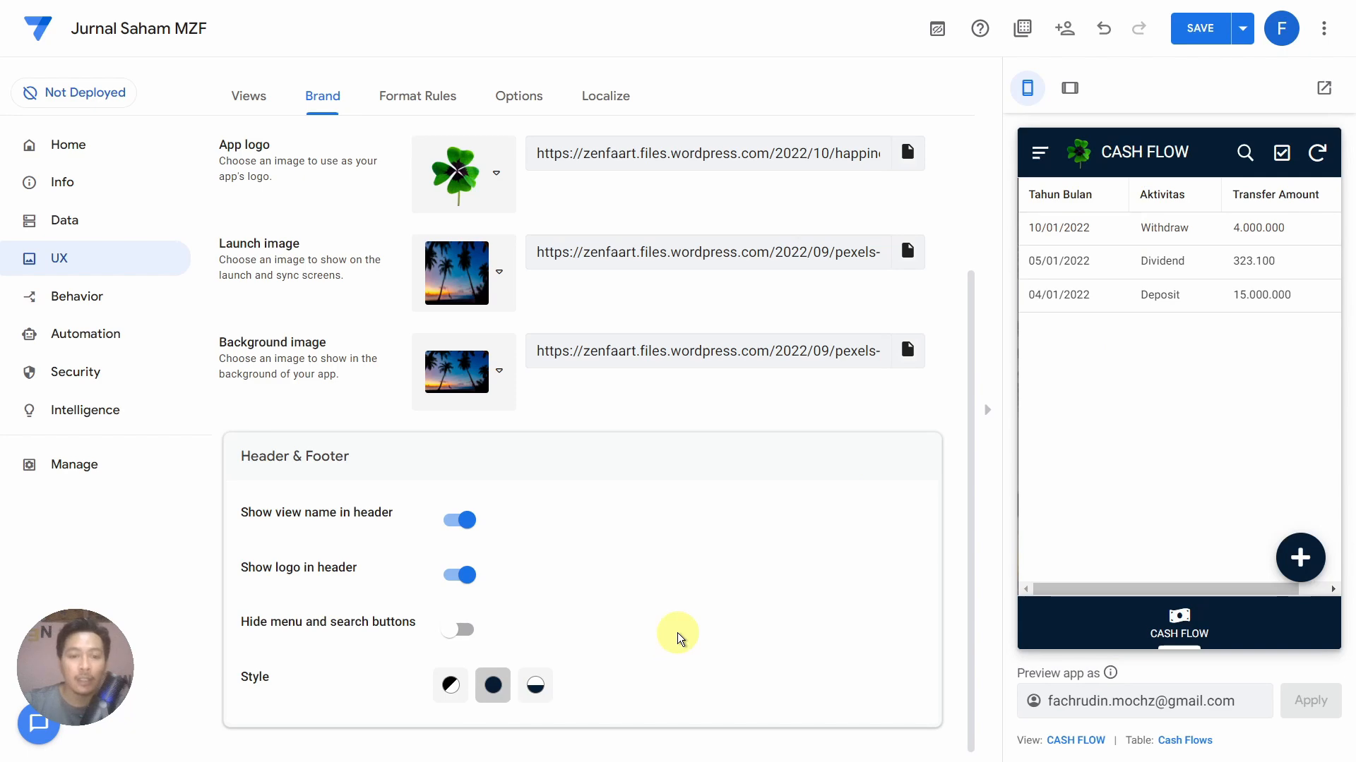
Review the brand settings and turn off the logo in the header
scroll(678, 639, up, 3)
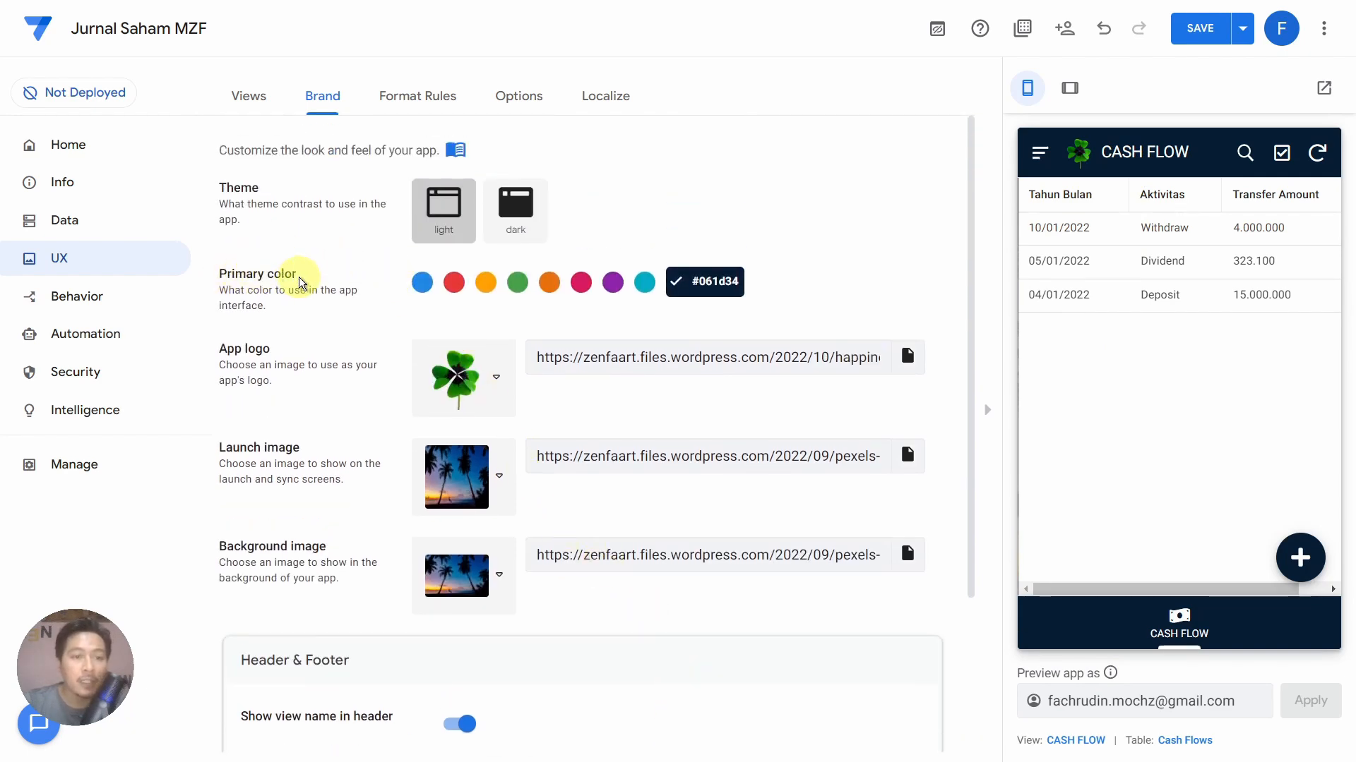
scroll(300, 276, down, 3)
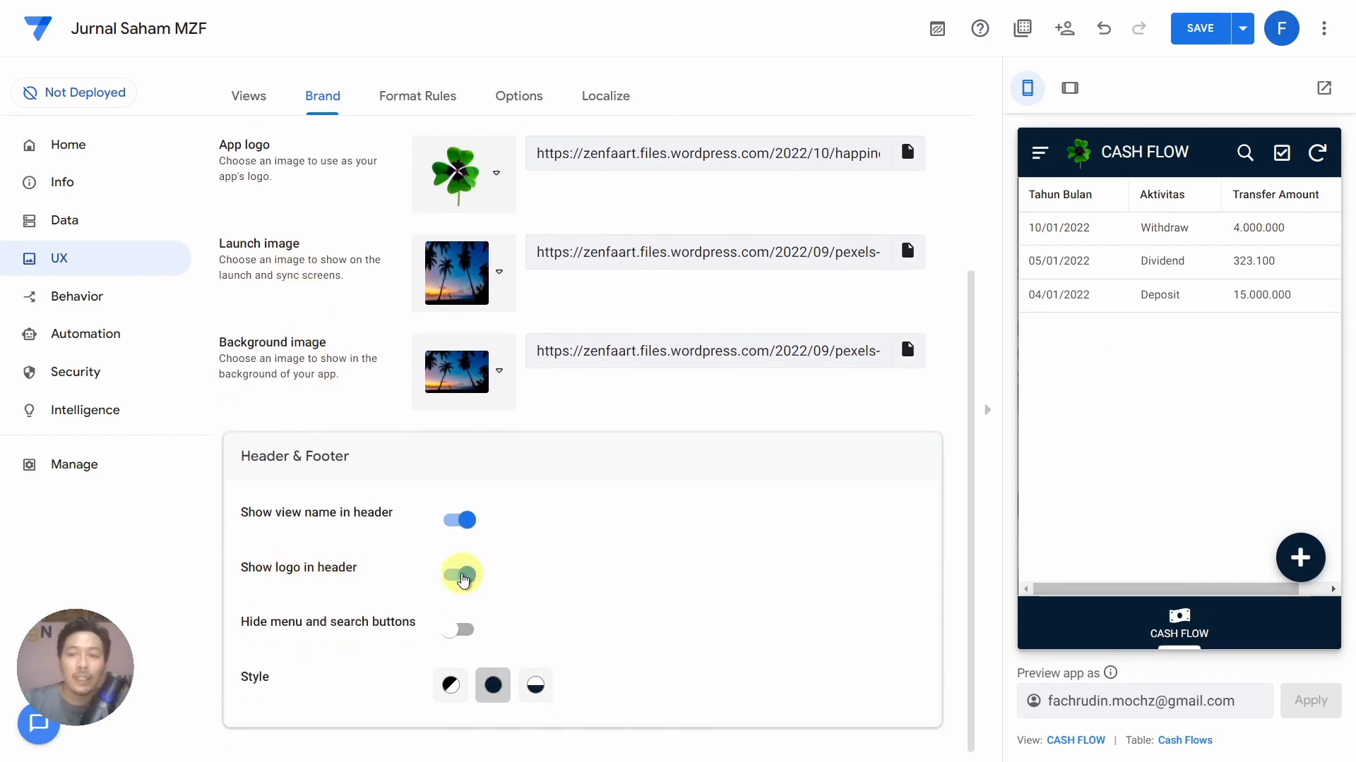
click(460, 578)
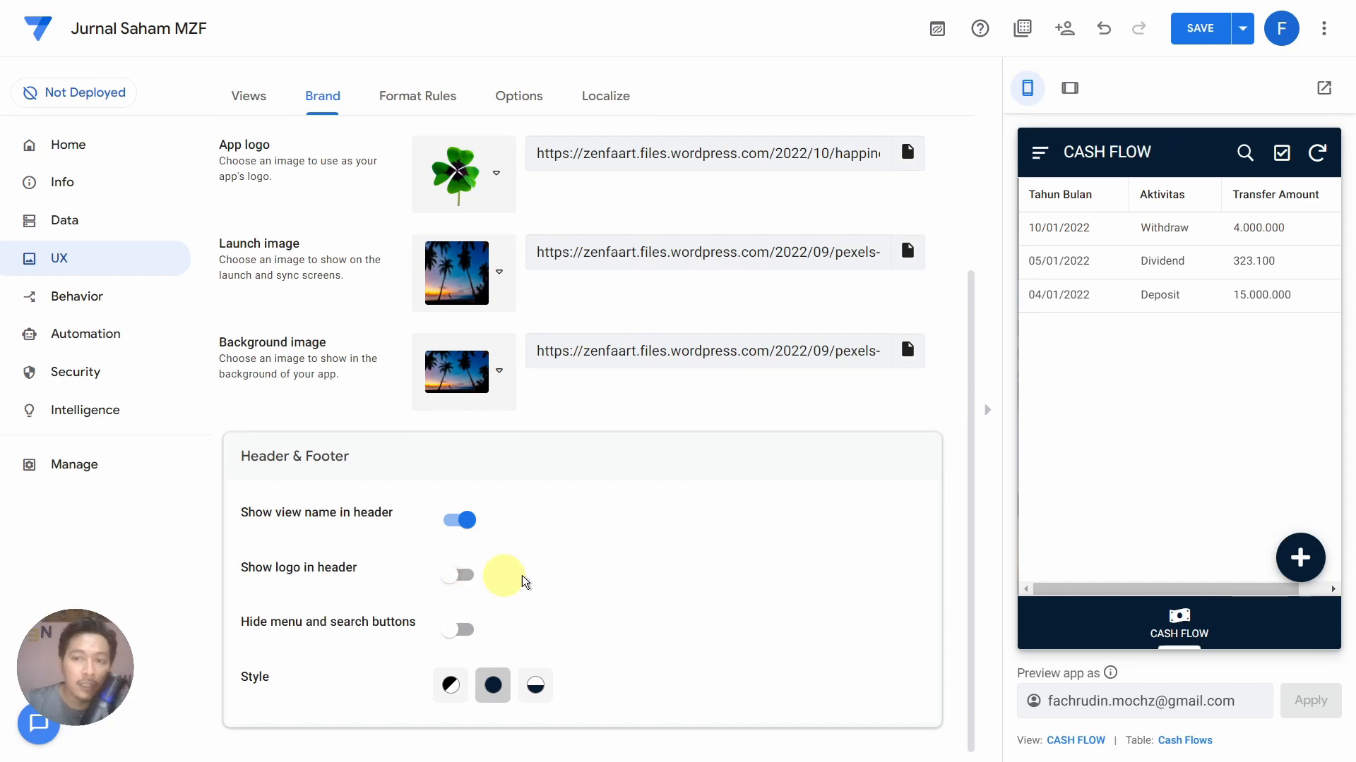
Change the custom primary color to the near-black #121212 and save the app
scroll(562, 581, up, 3)
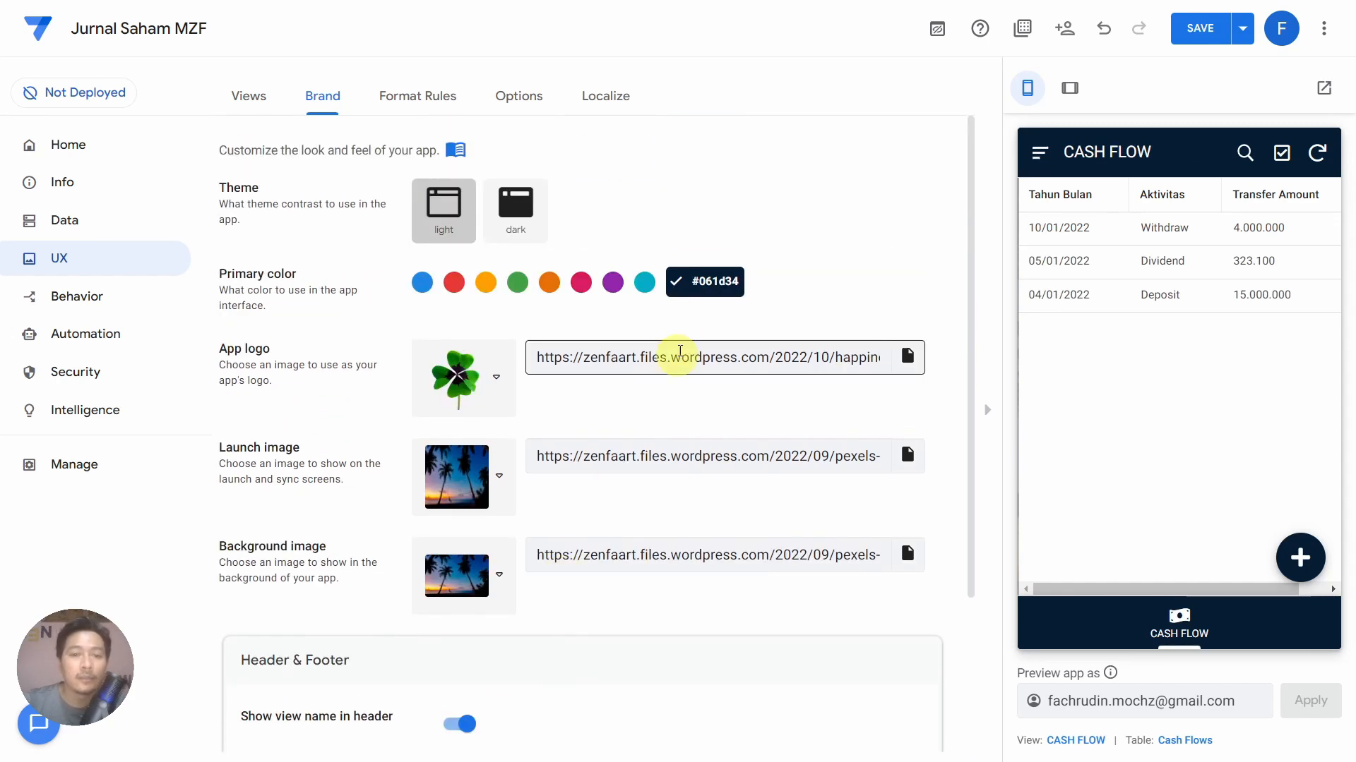
click(717, 284)
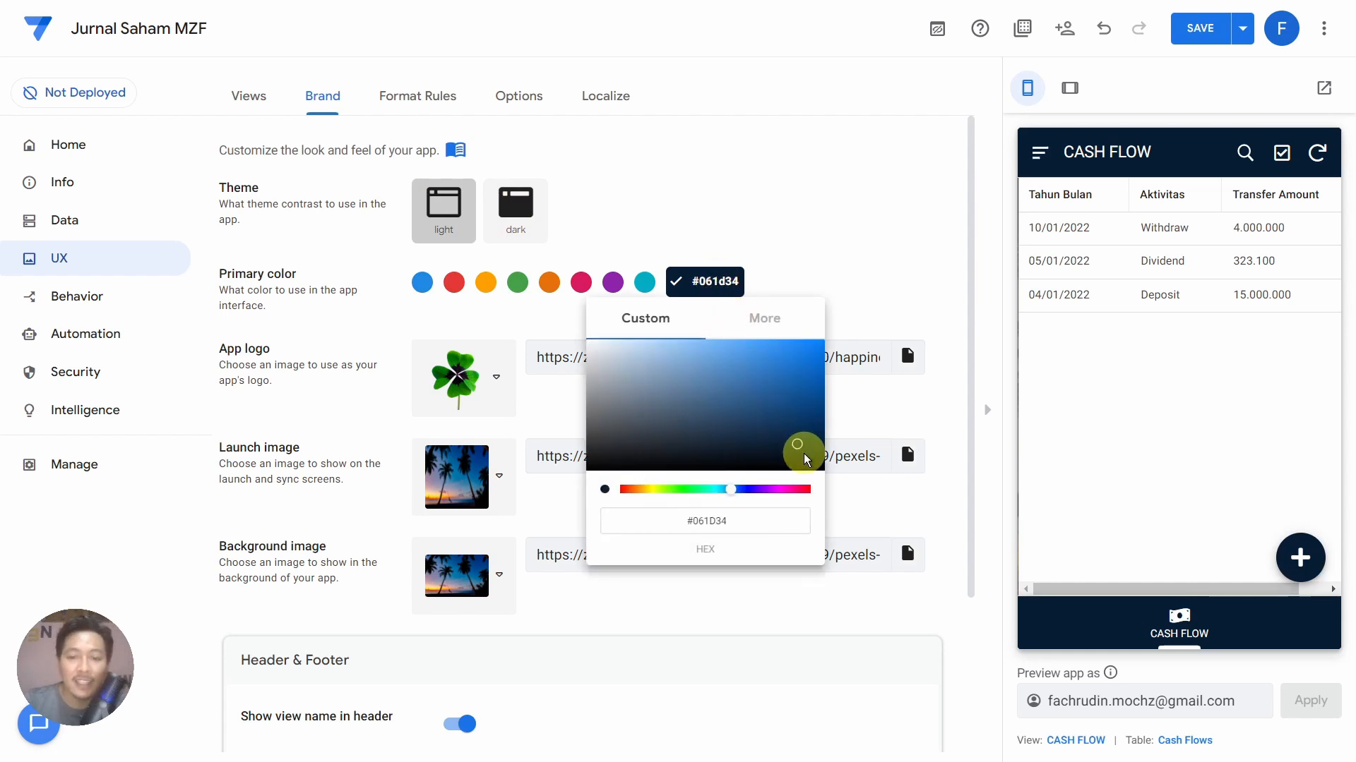
drag(805, 459, 771, 472)
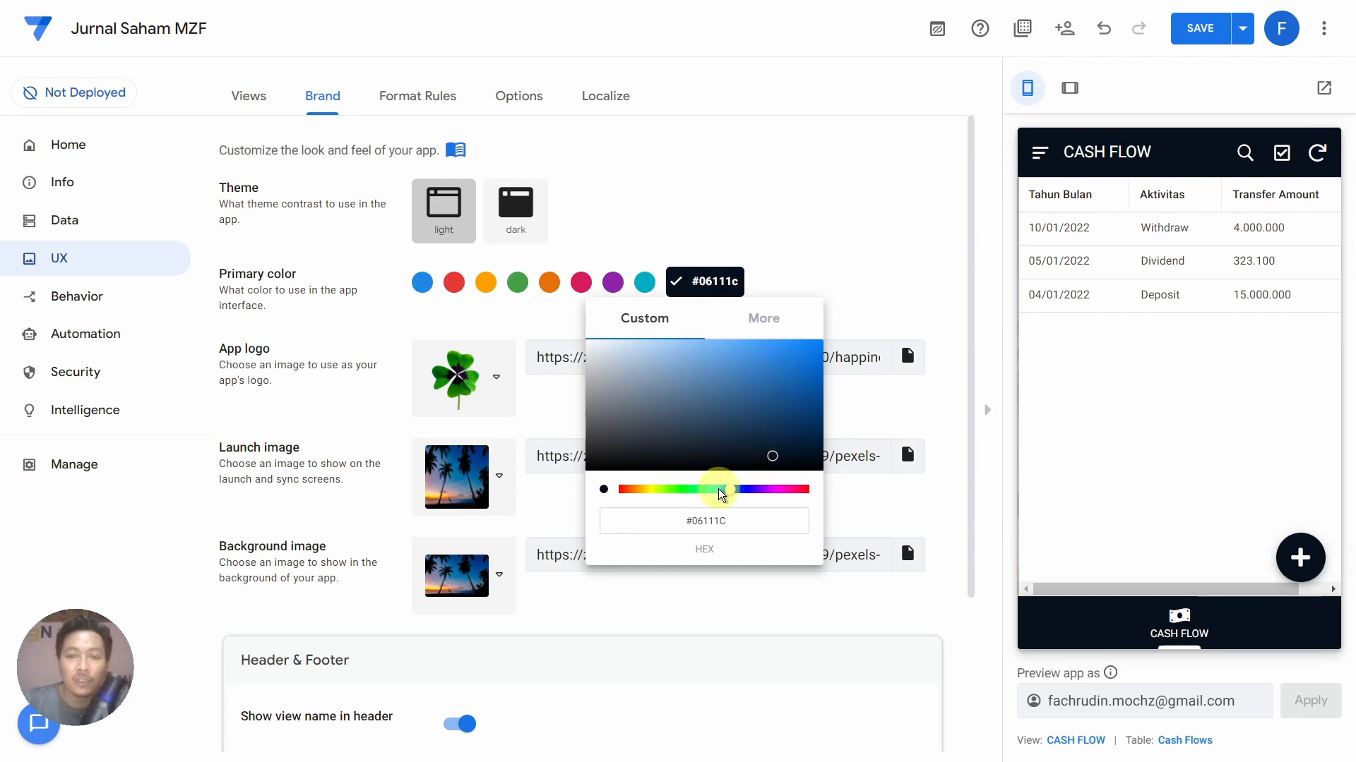
click(589, 460)
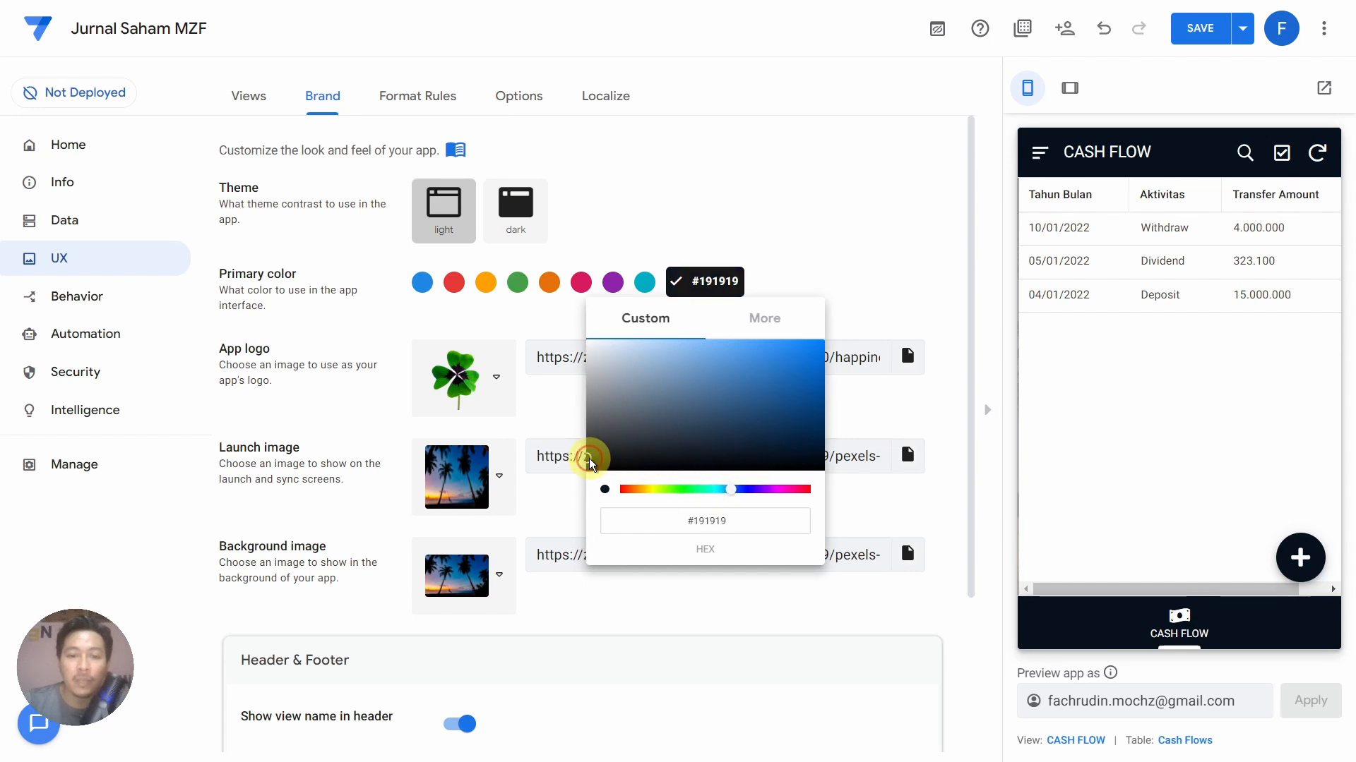
click(589, 464)
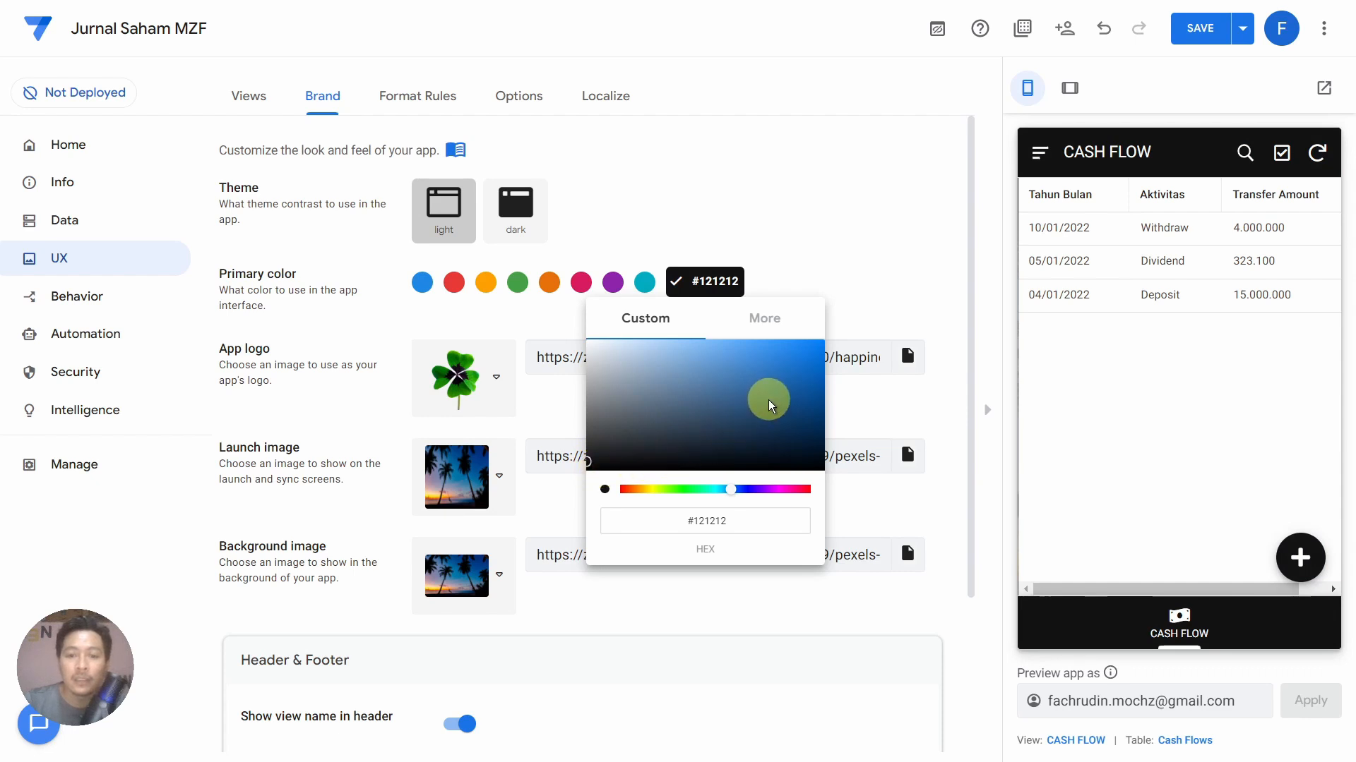
drag(670, 521, 757, 520)
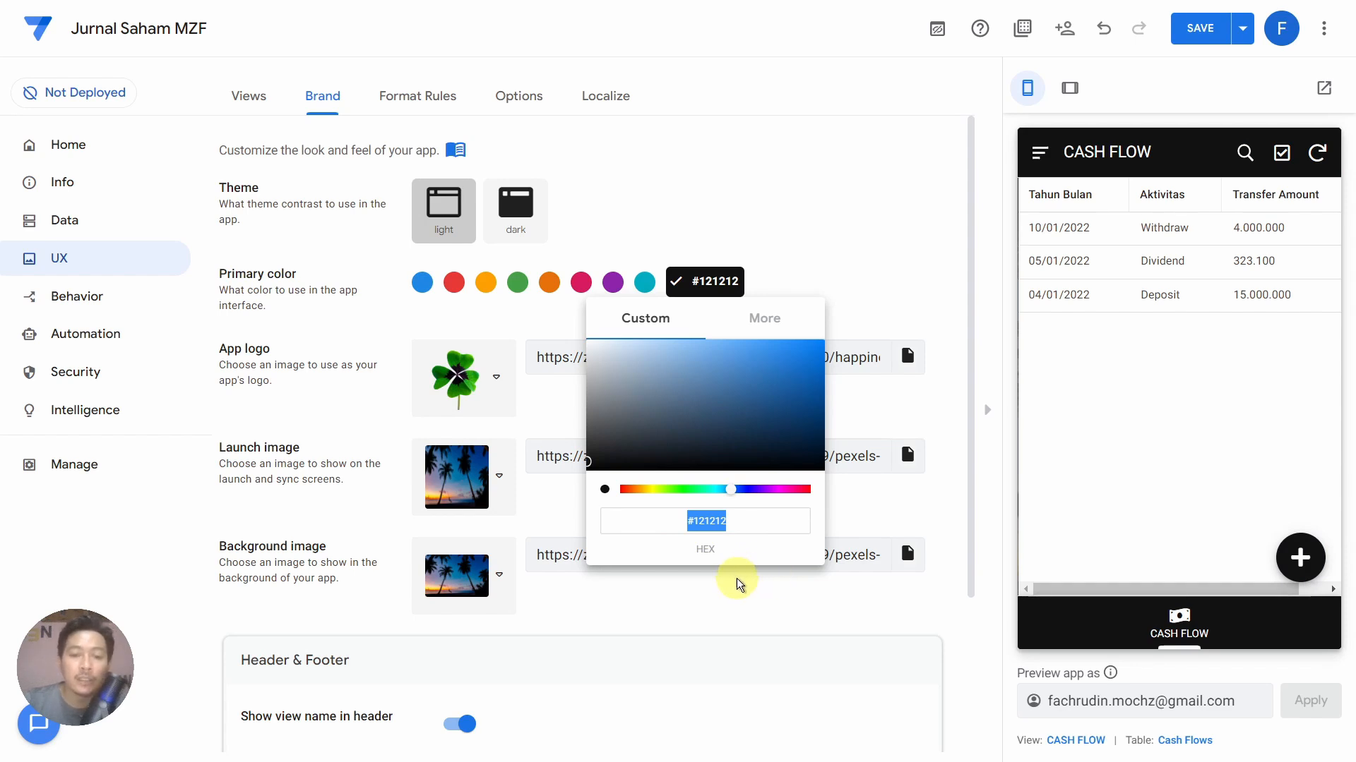
click(839, 255)
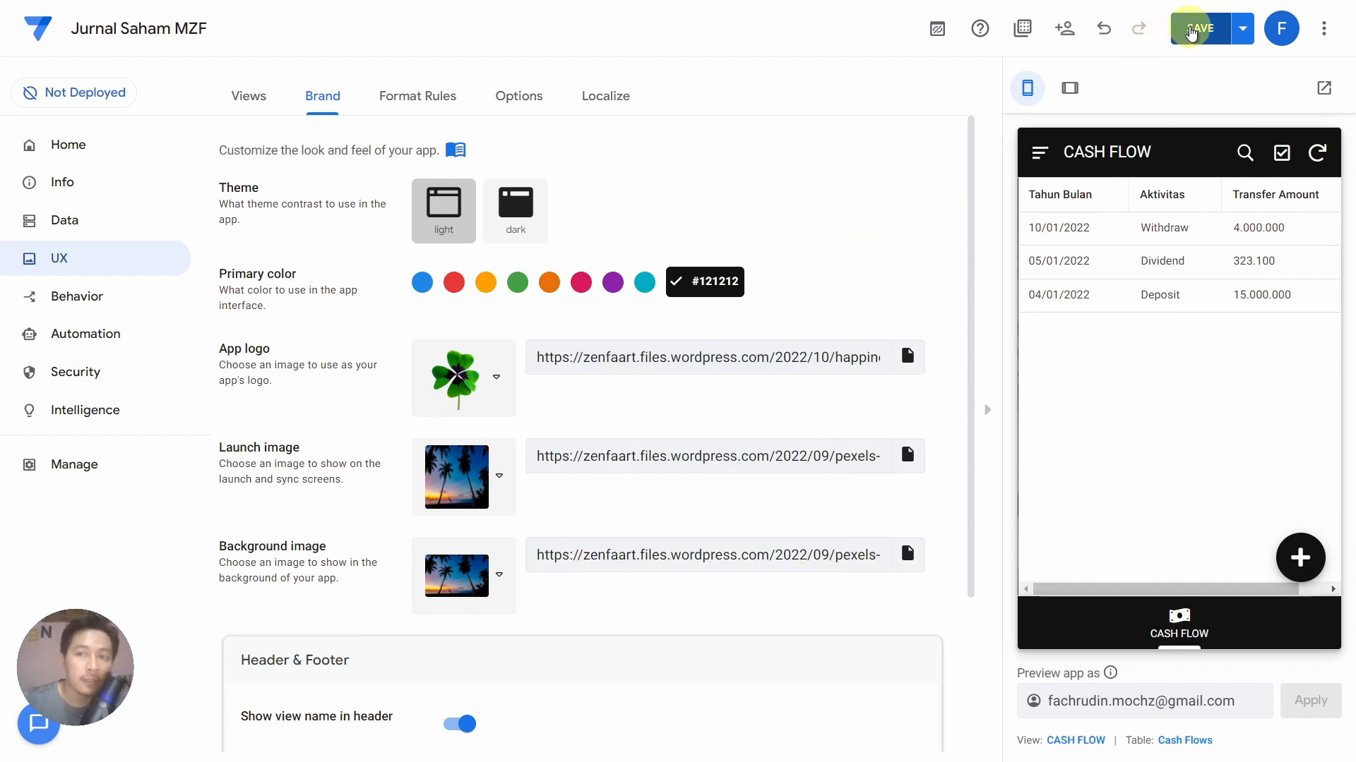
click(1190, 29)
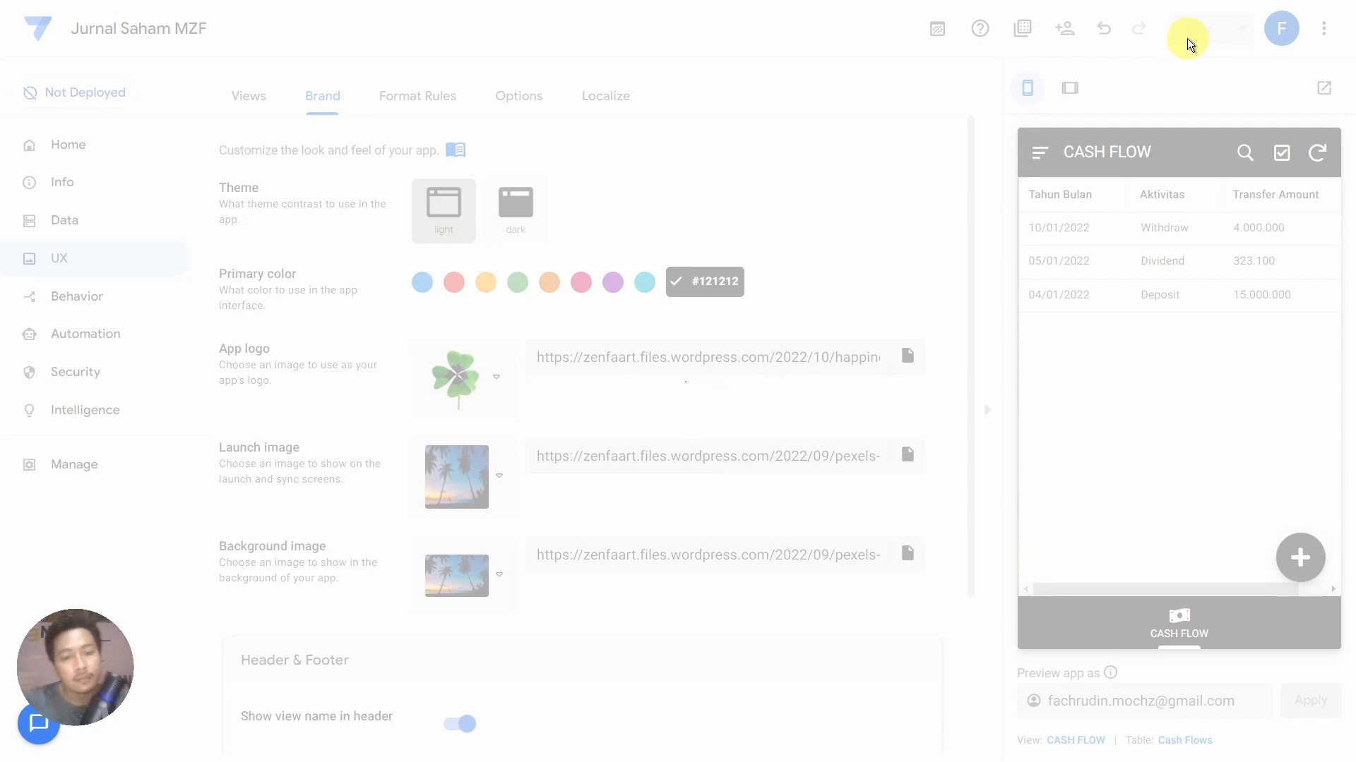
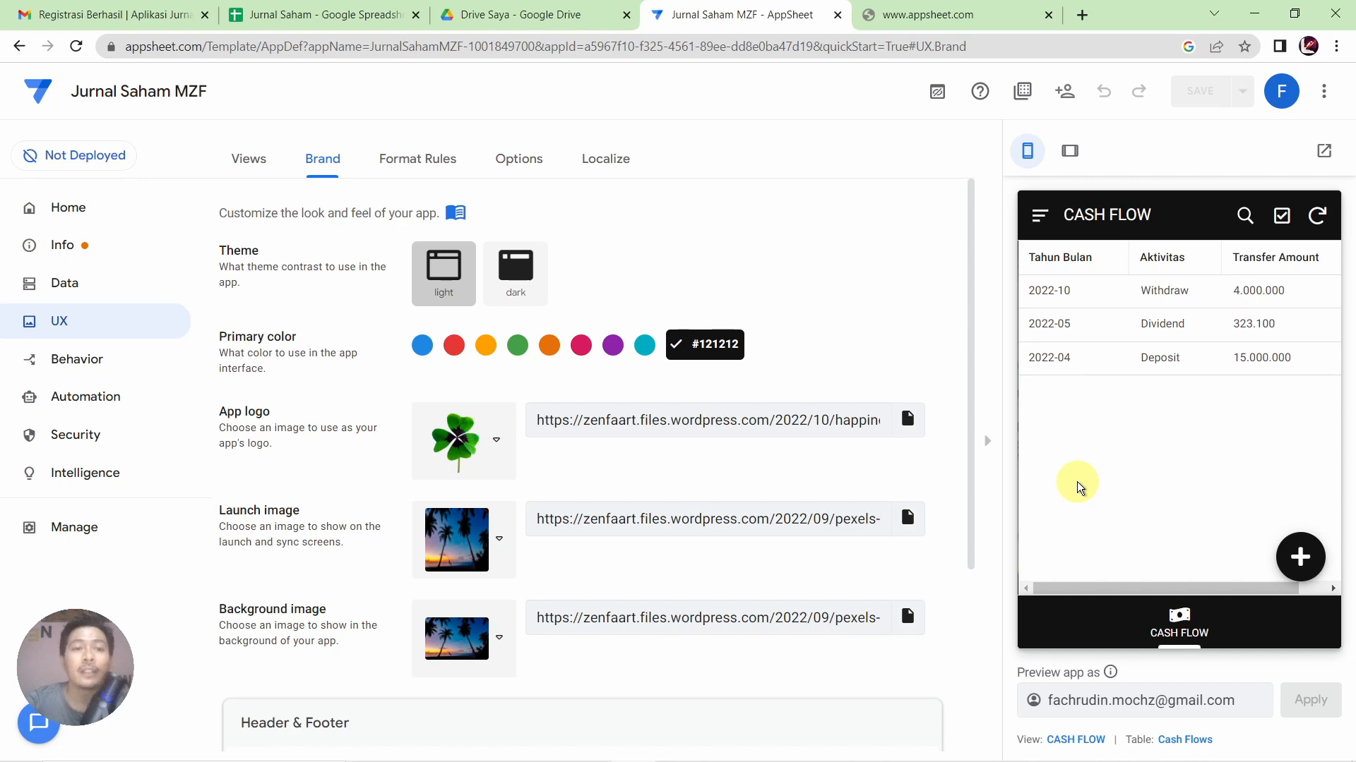
Add the Dana worksheet from Jurnal Saham as a new table and set it to Read-Only
click(88, 286)
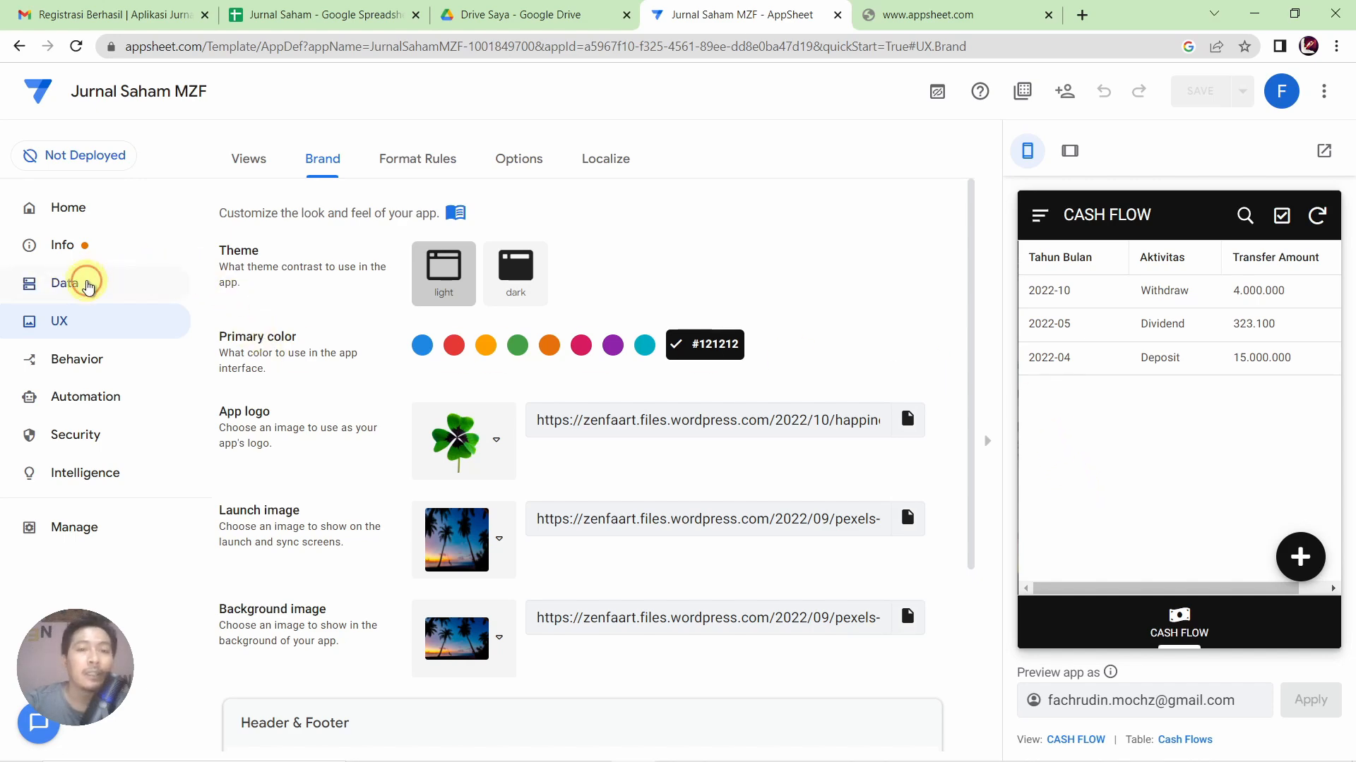
click(276, 290)
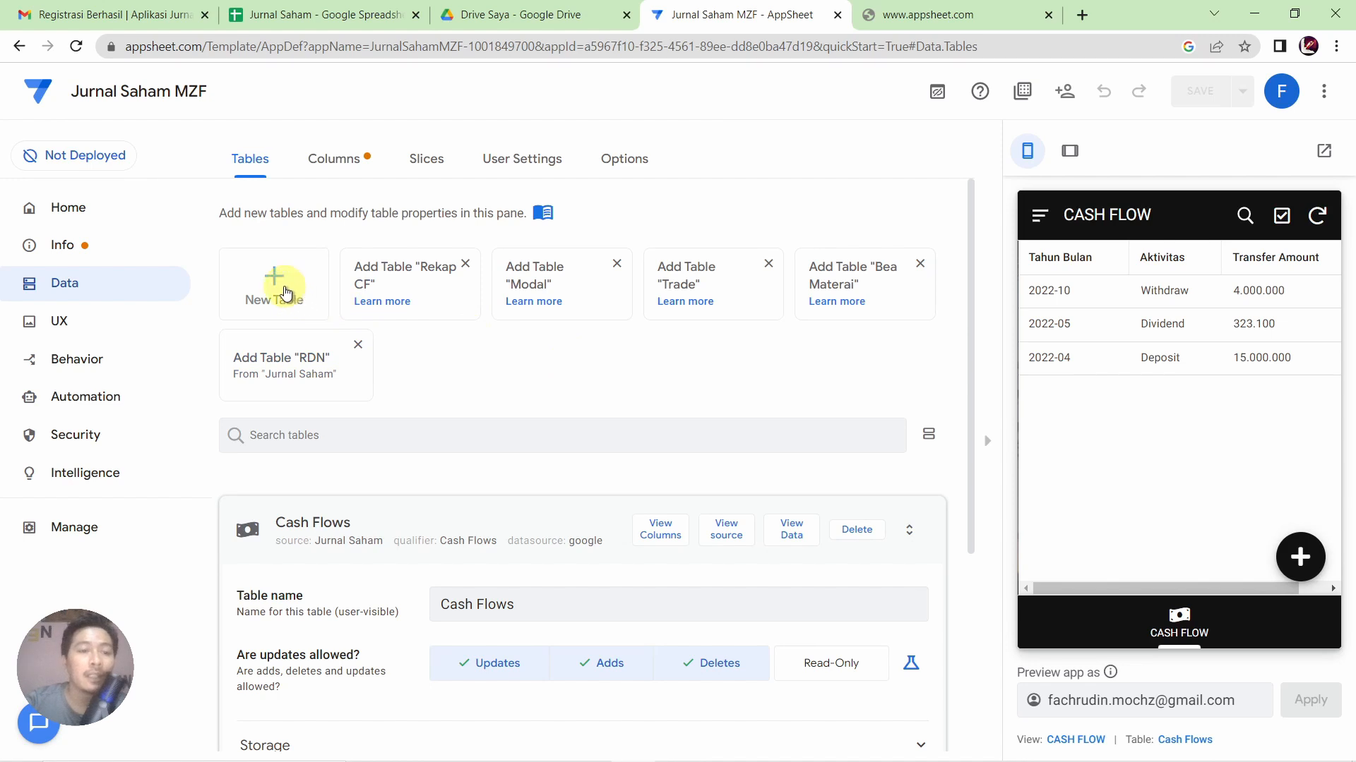
click(457, 521)
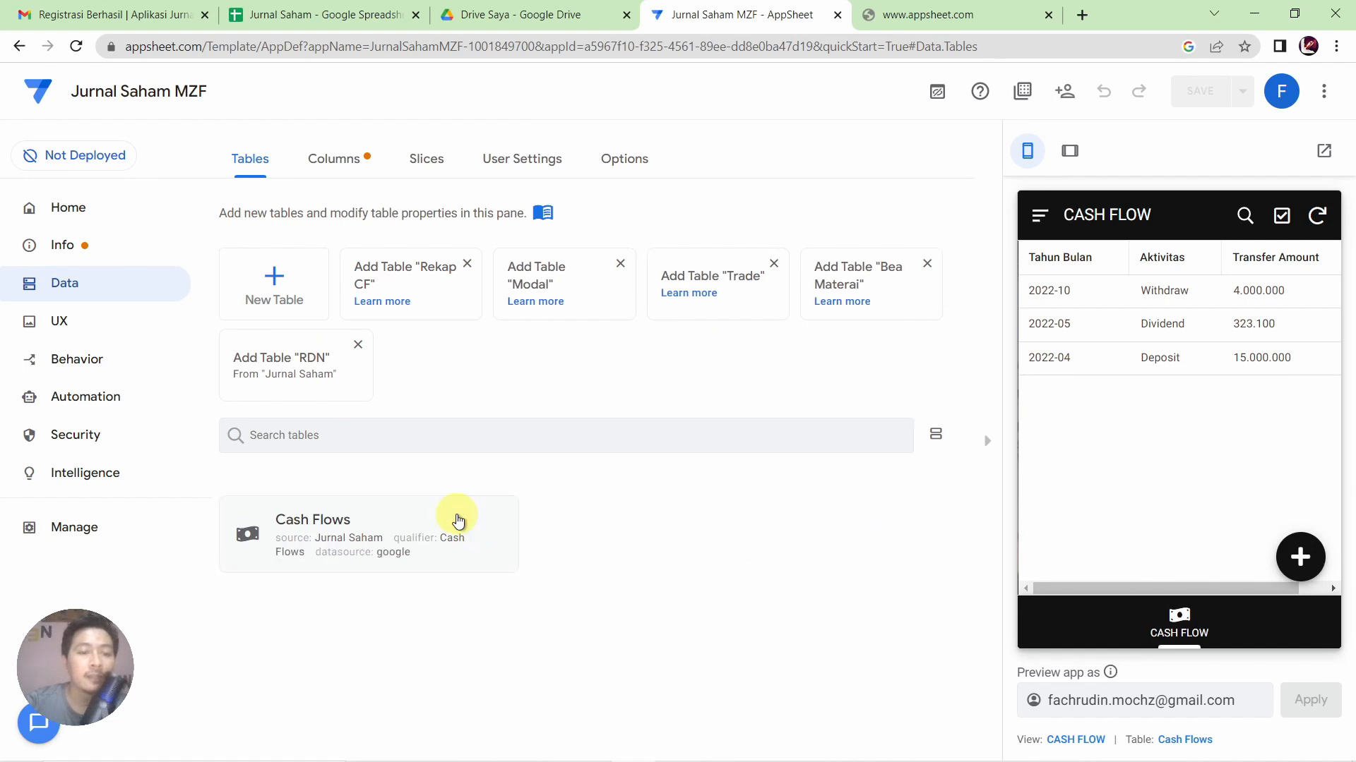
click(279, 281)
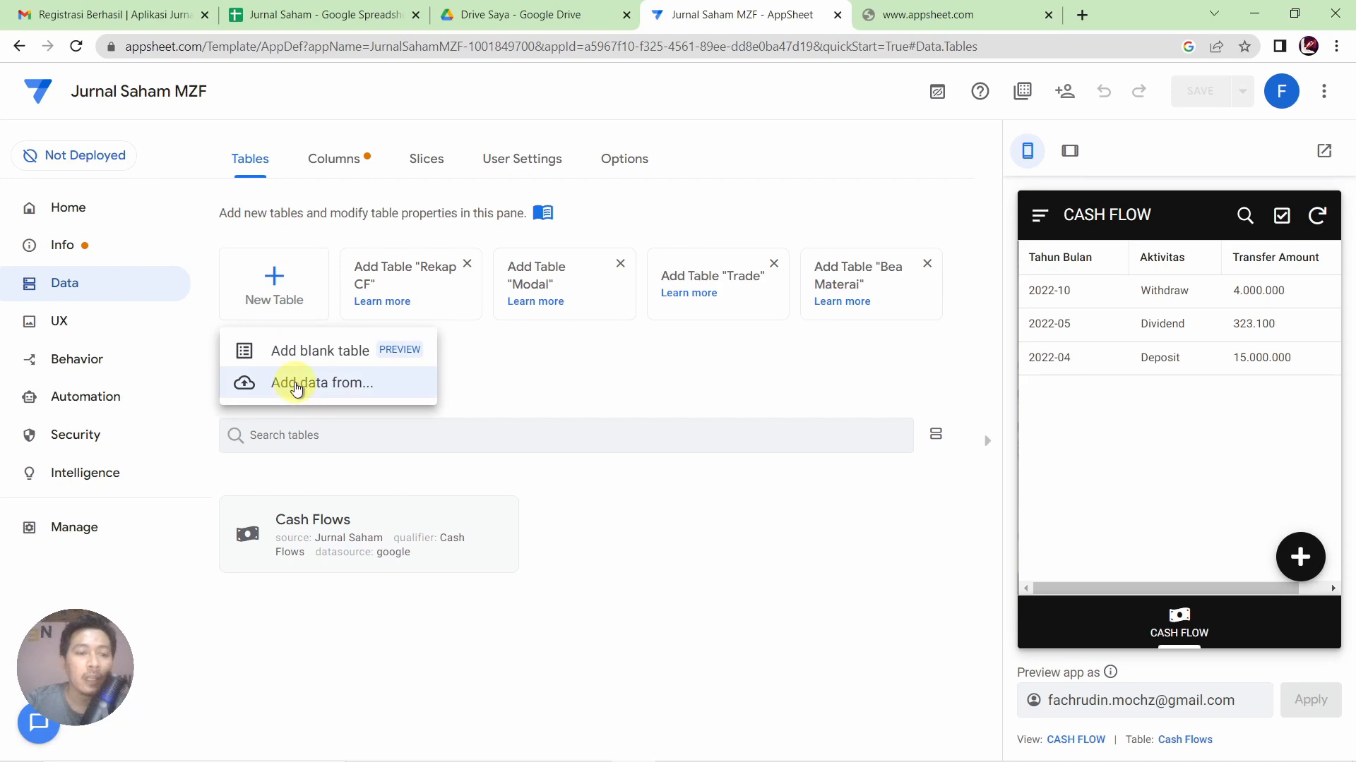
click(296, 384)
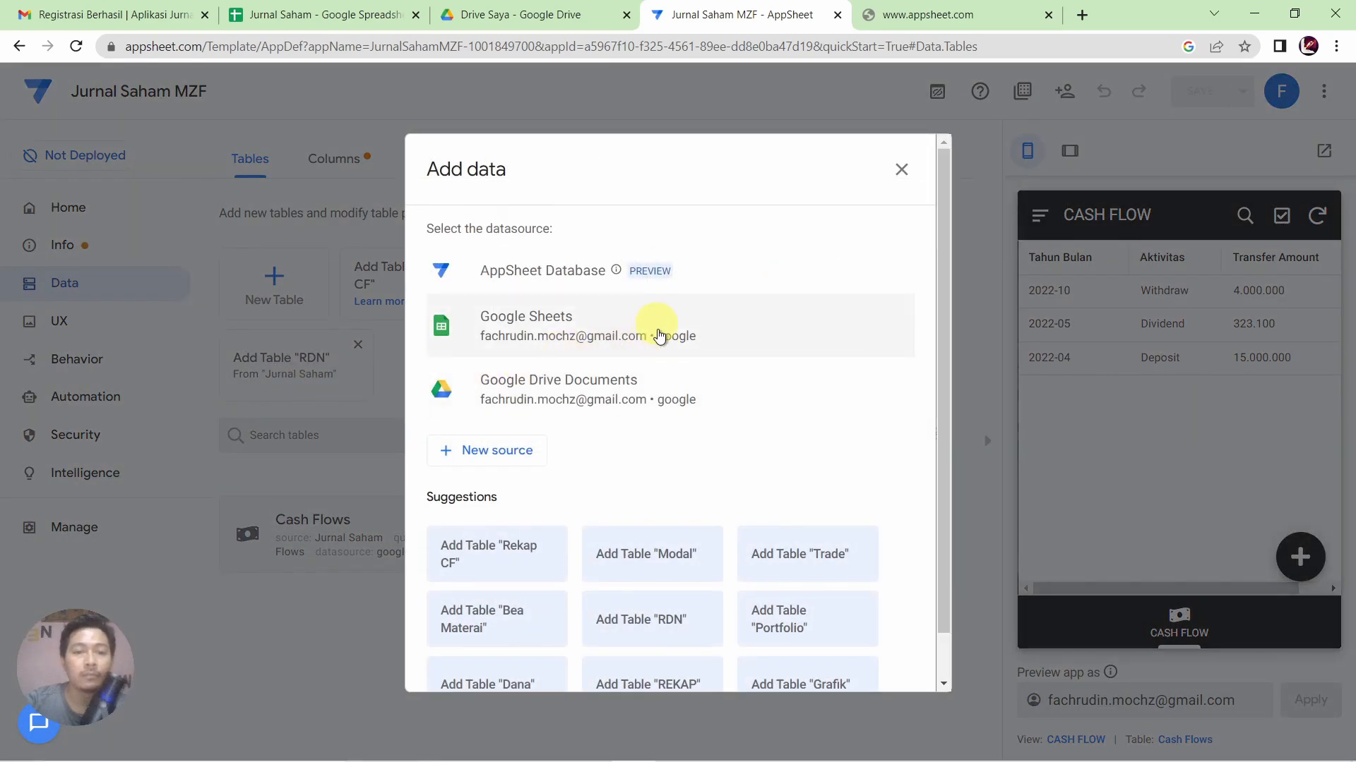
scroll(630, 502, down, 1)
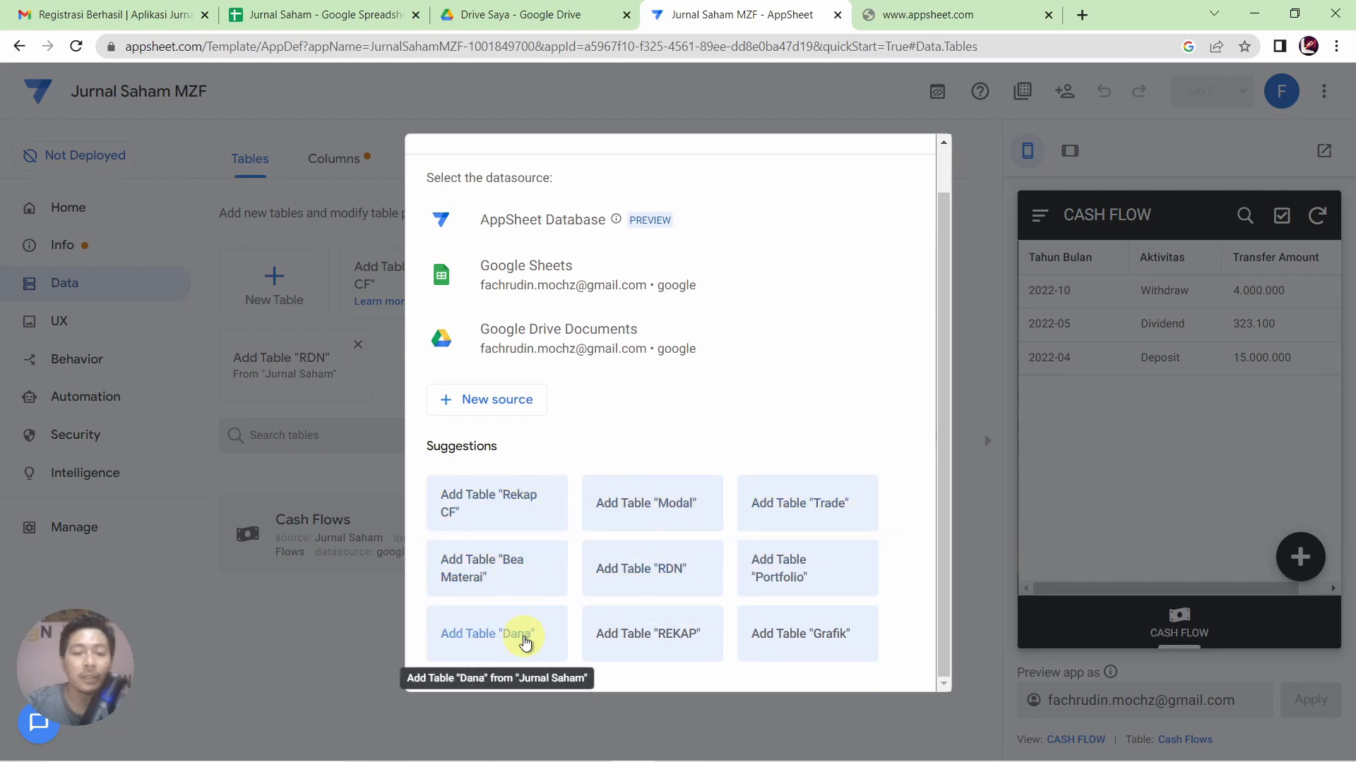
click(523, 641)
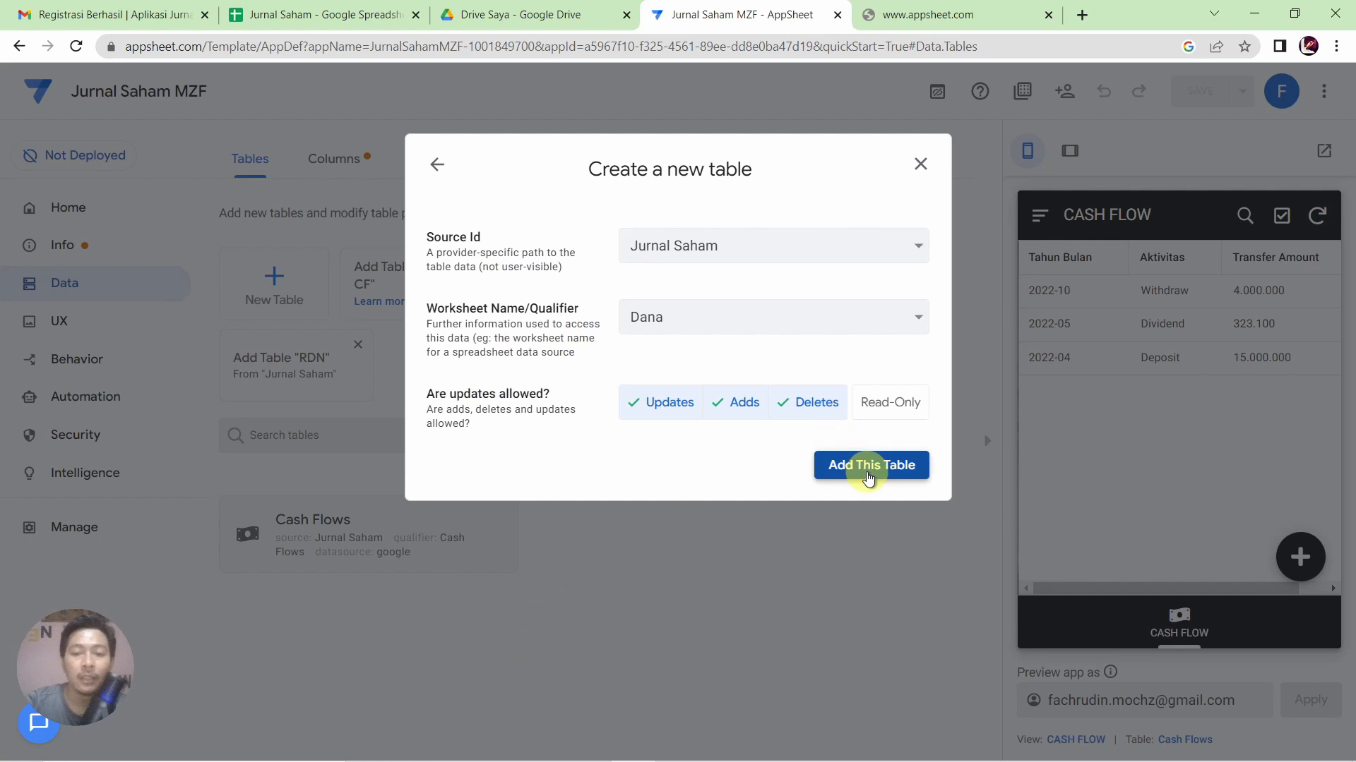
click(867, 476)
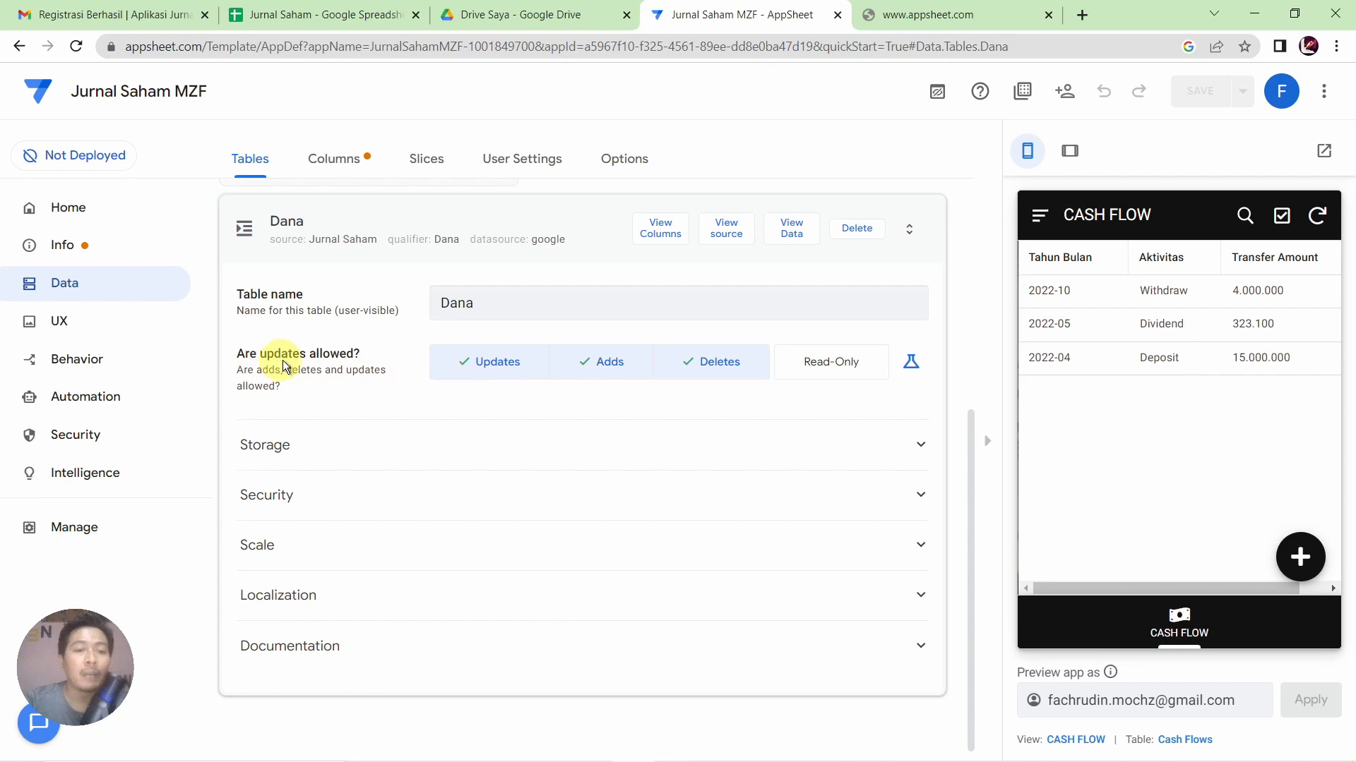
click(833, 362)
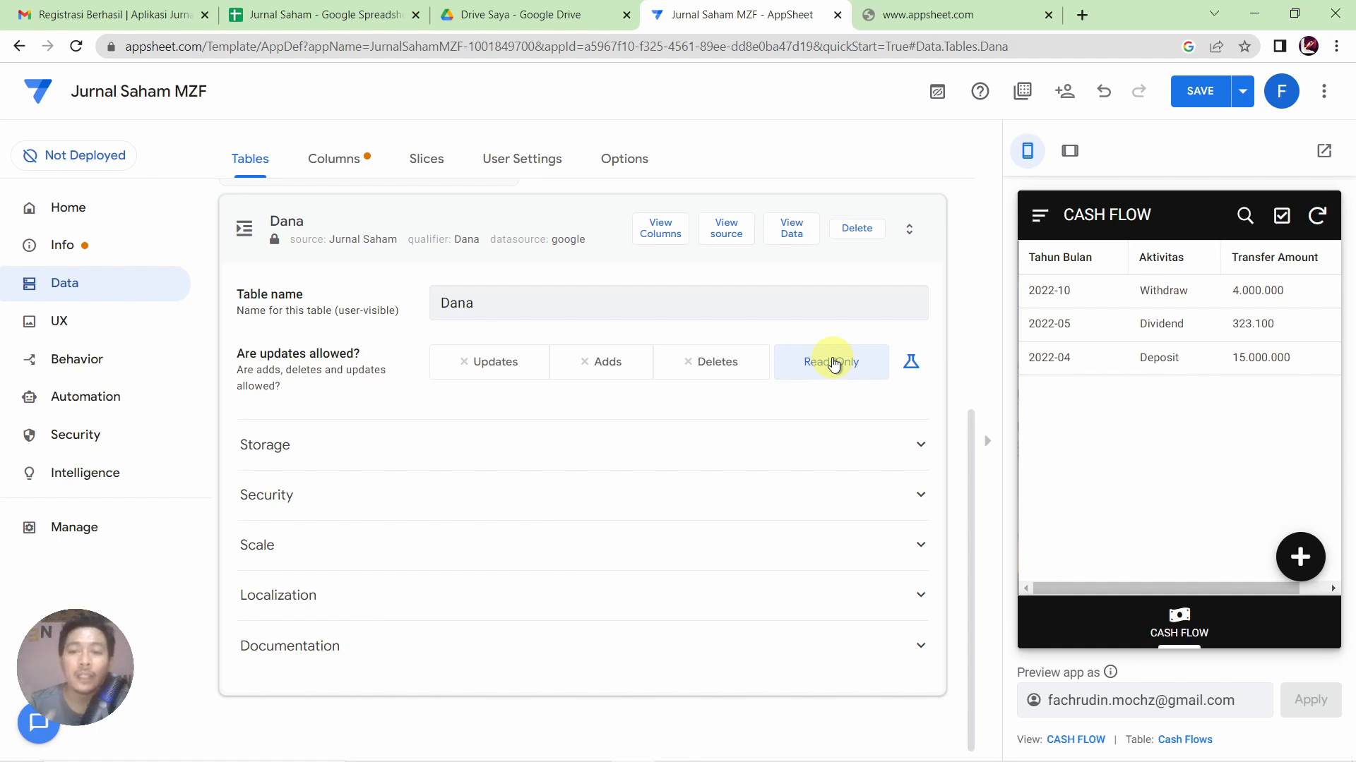
In the Dana table's columns, make _RowNumber the key and % Alokasi the label instead of DANA PORTFOLIO
click(678, 238)
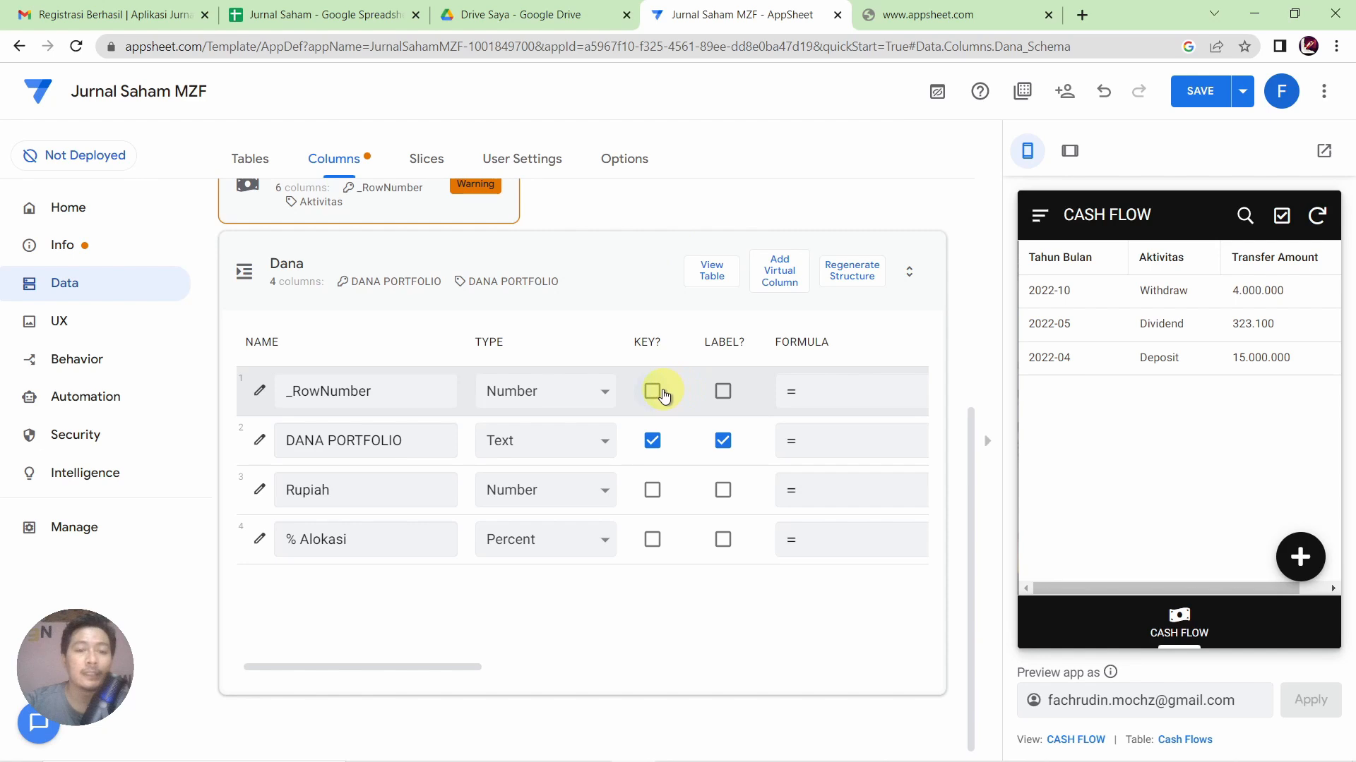
click(985, 447)
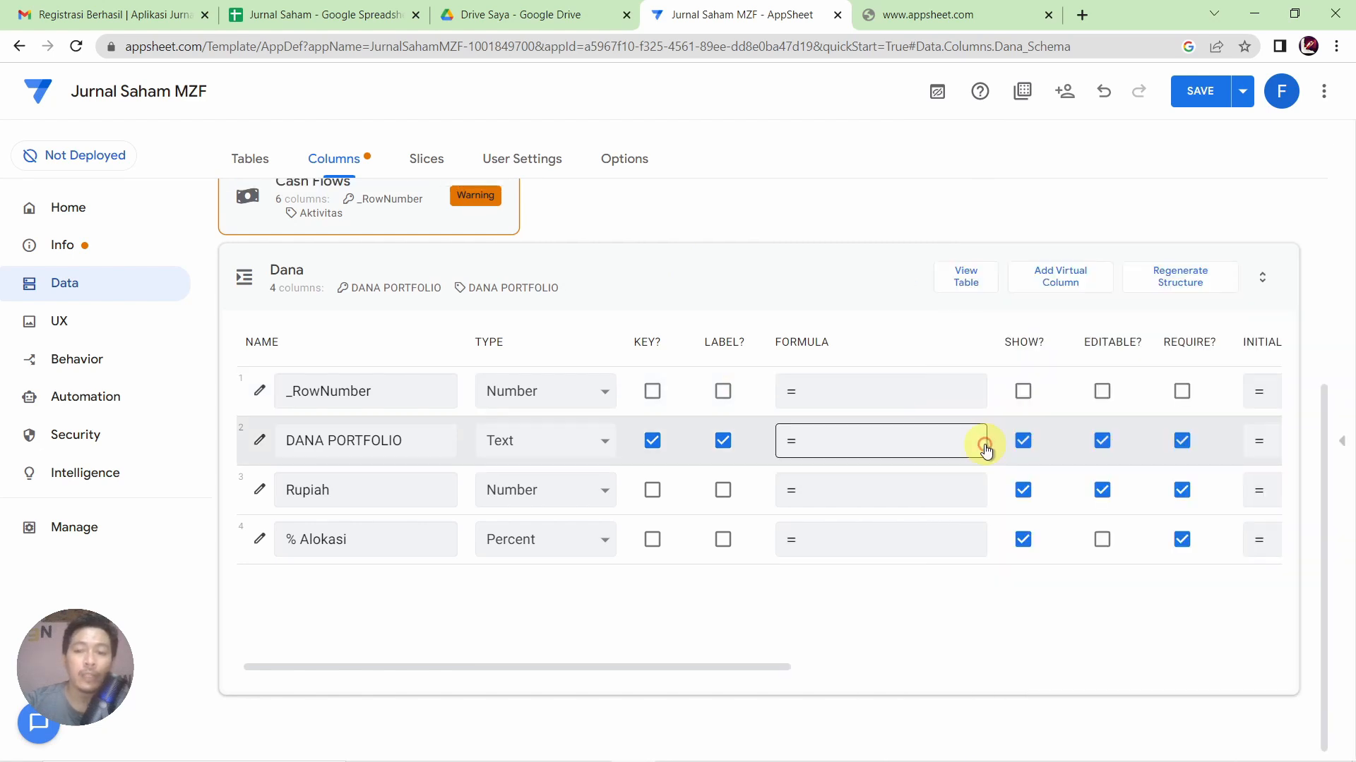
click(653, 392)
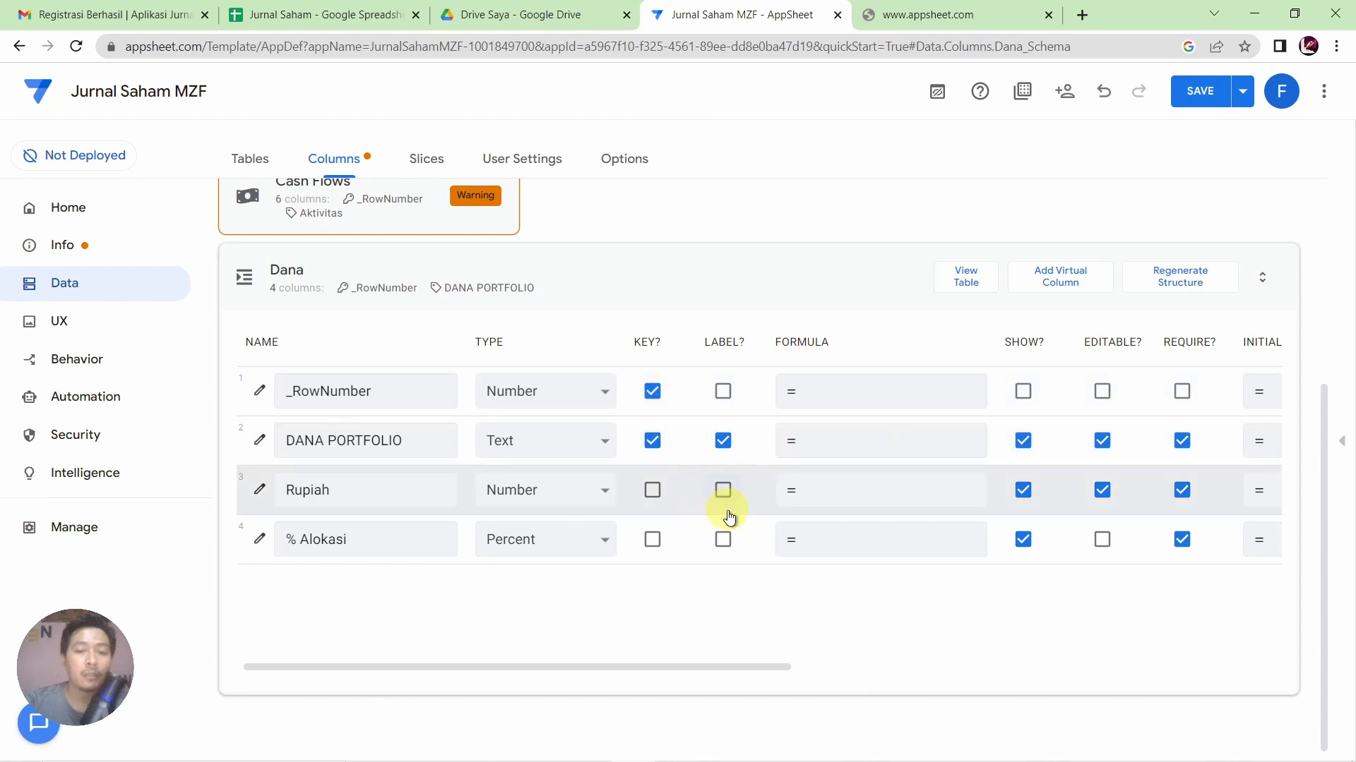
click(724, 540)
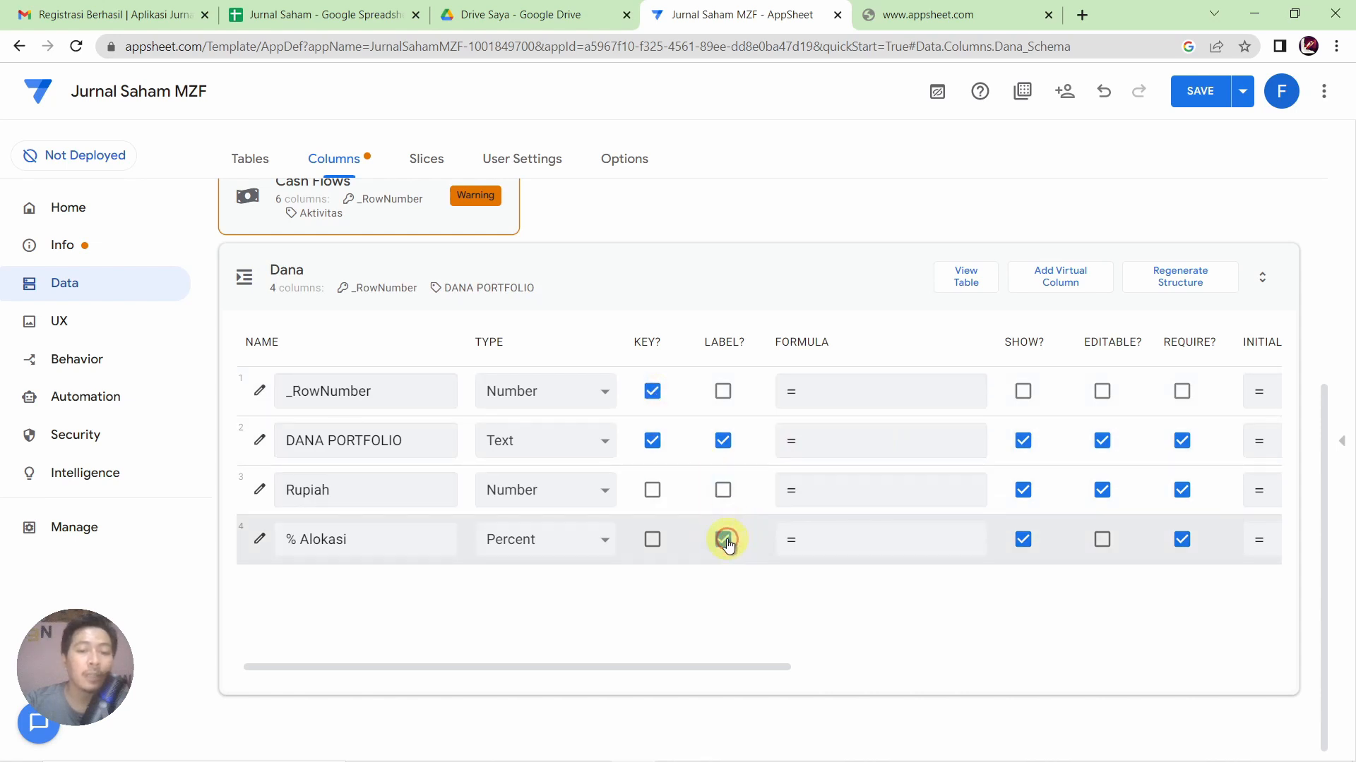
click(723, 442)
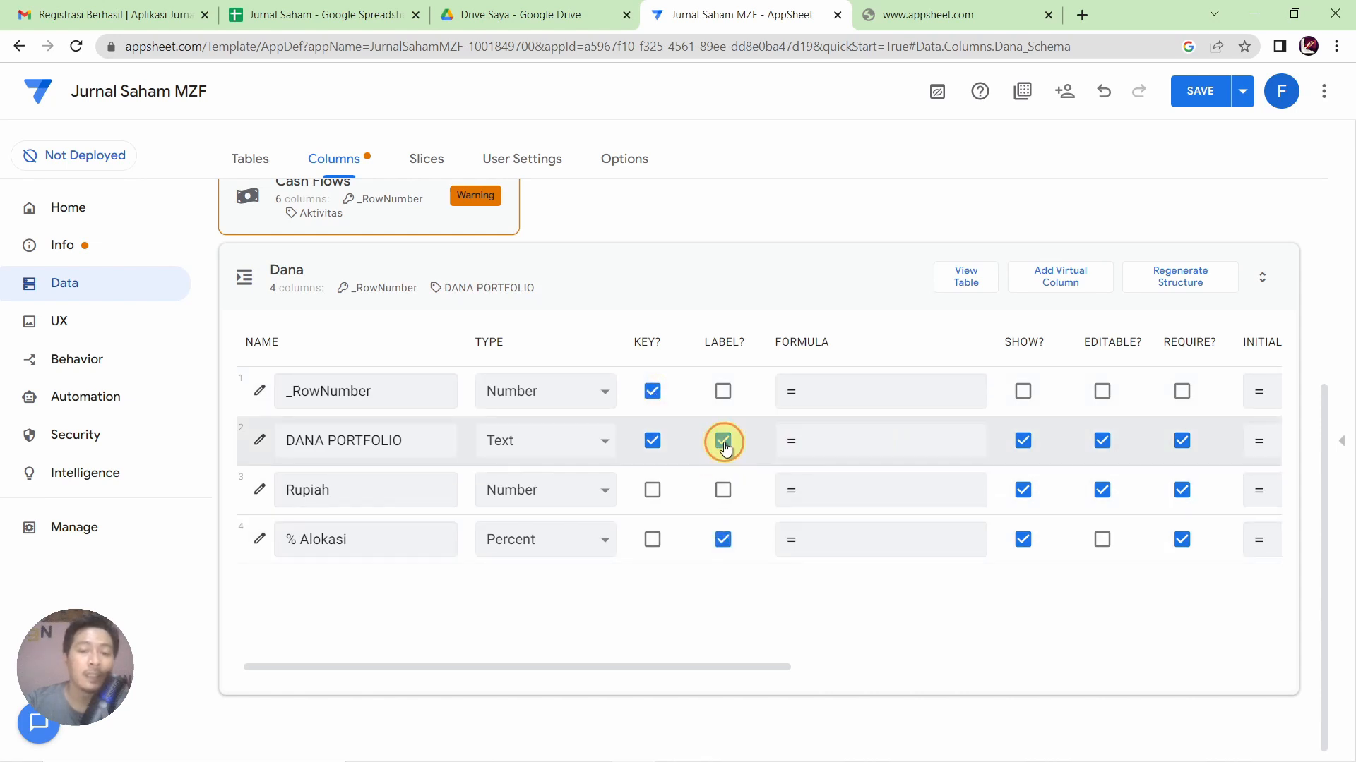
click(649, 442)
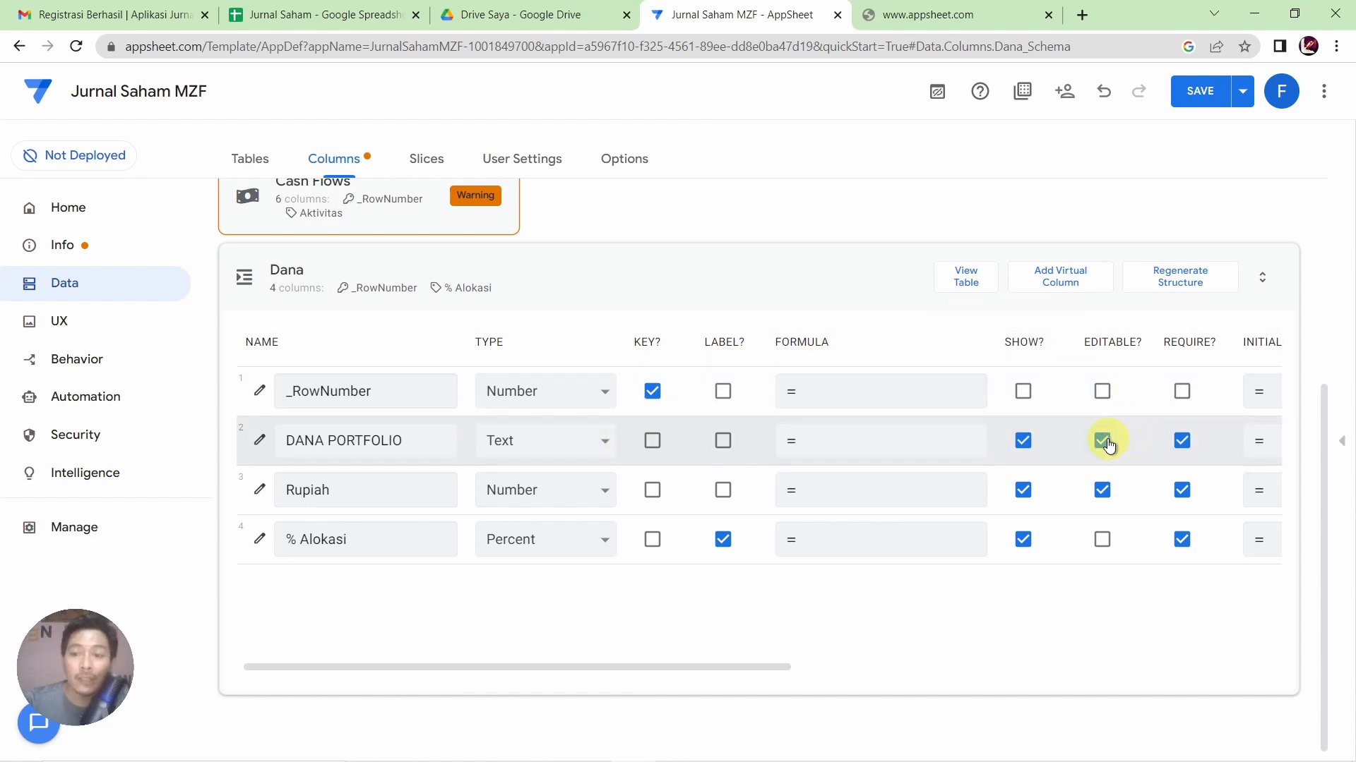
Turn off Require for DANA PORTFOLIO, Rupiah and % Alokasi, Editable for the first two, and Search for DANA PORTFOLIO
click(1172, 442)
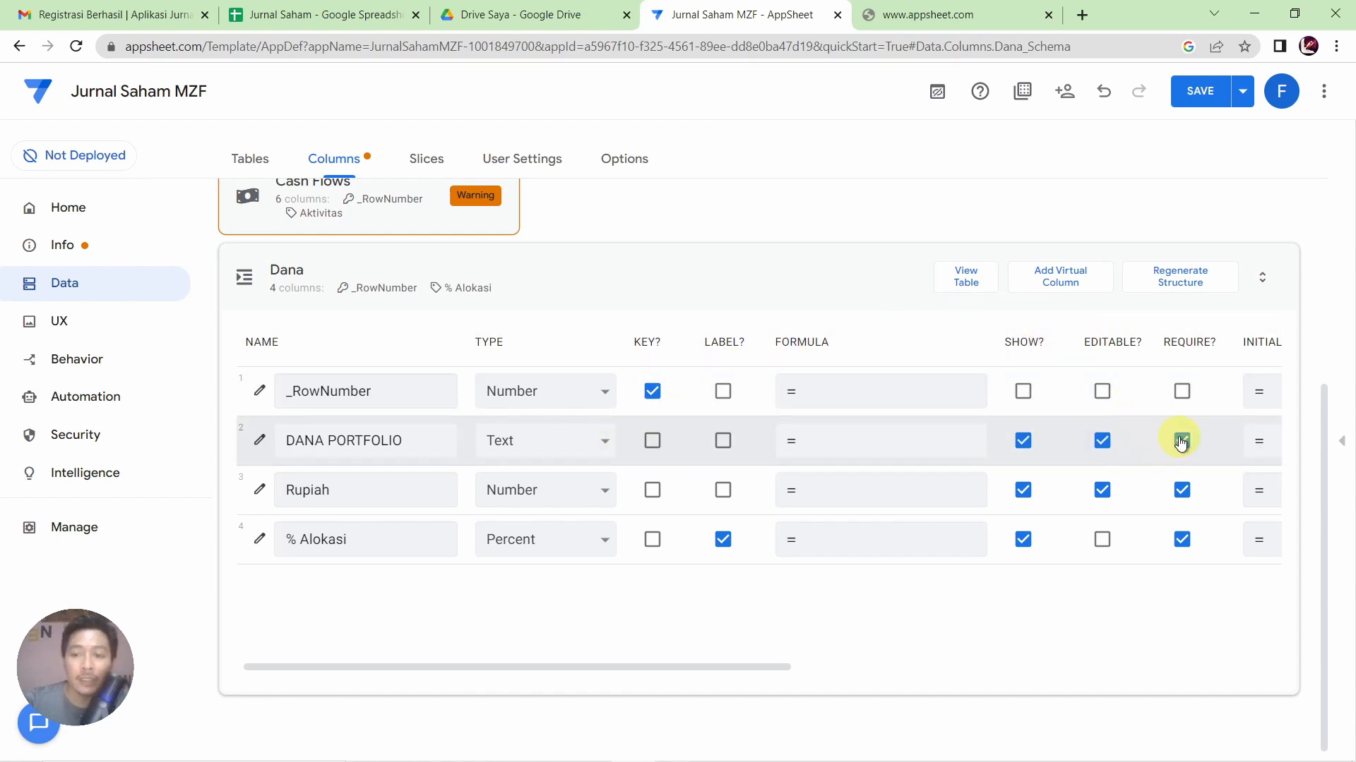
click(1181, 487)
click(1182, 540)
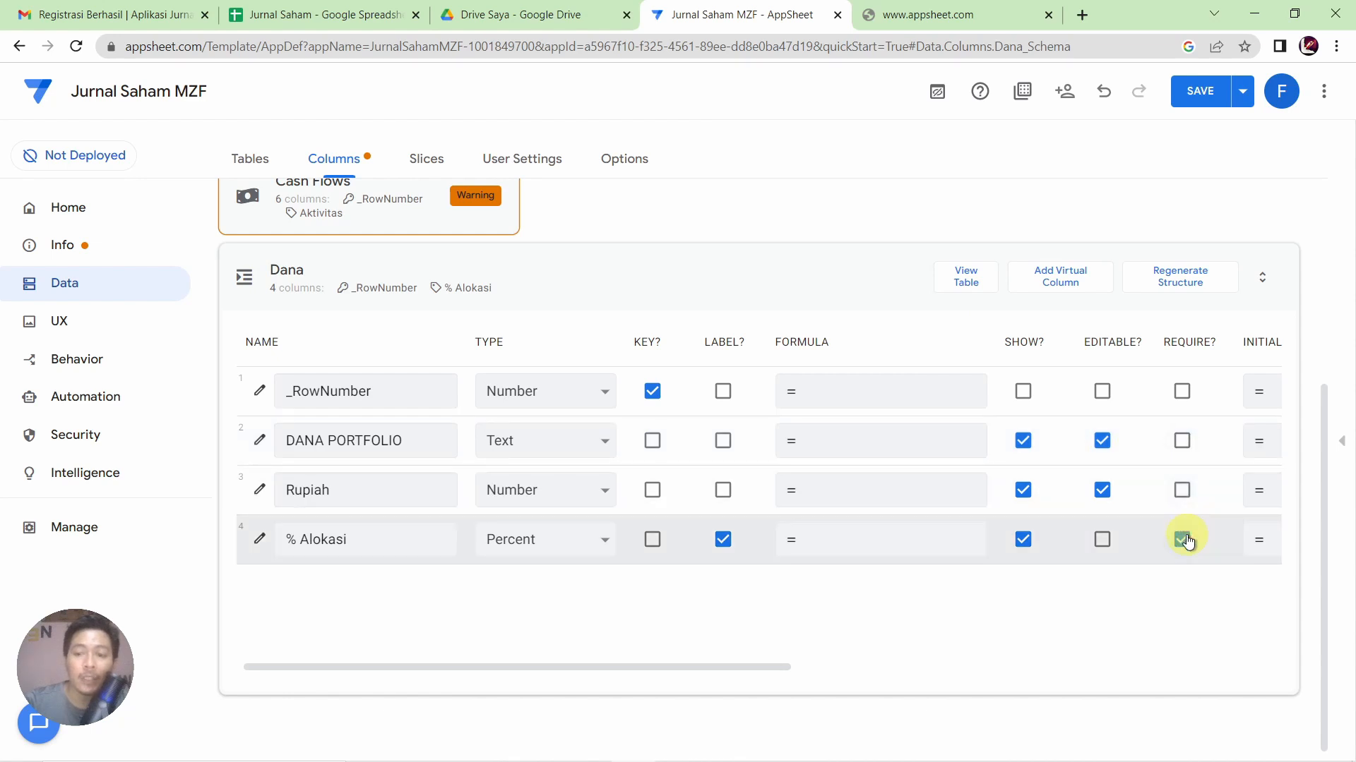
click(1128, 503)
click(1100, 438)
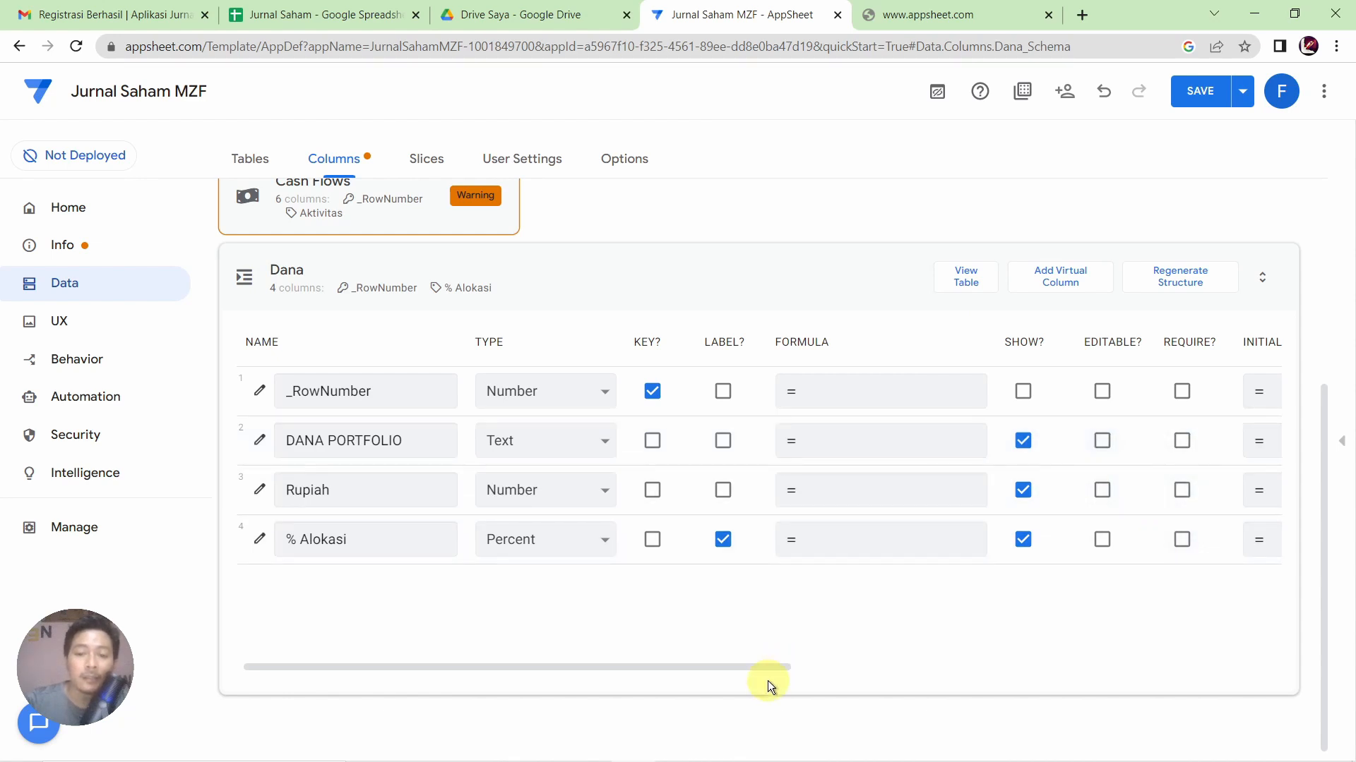
drag(747, 671, 1177, 661)
click(1097, 441)
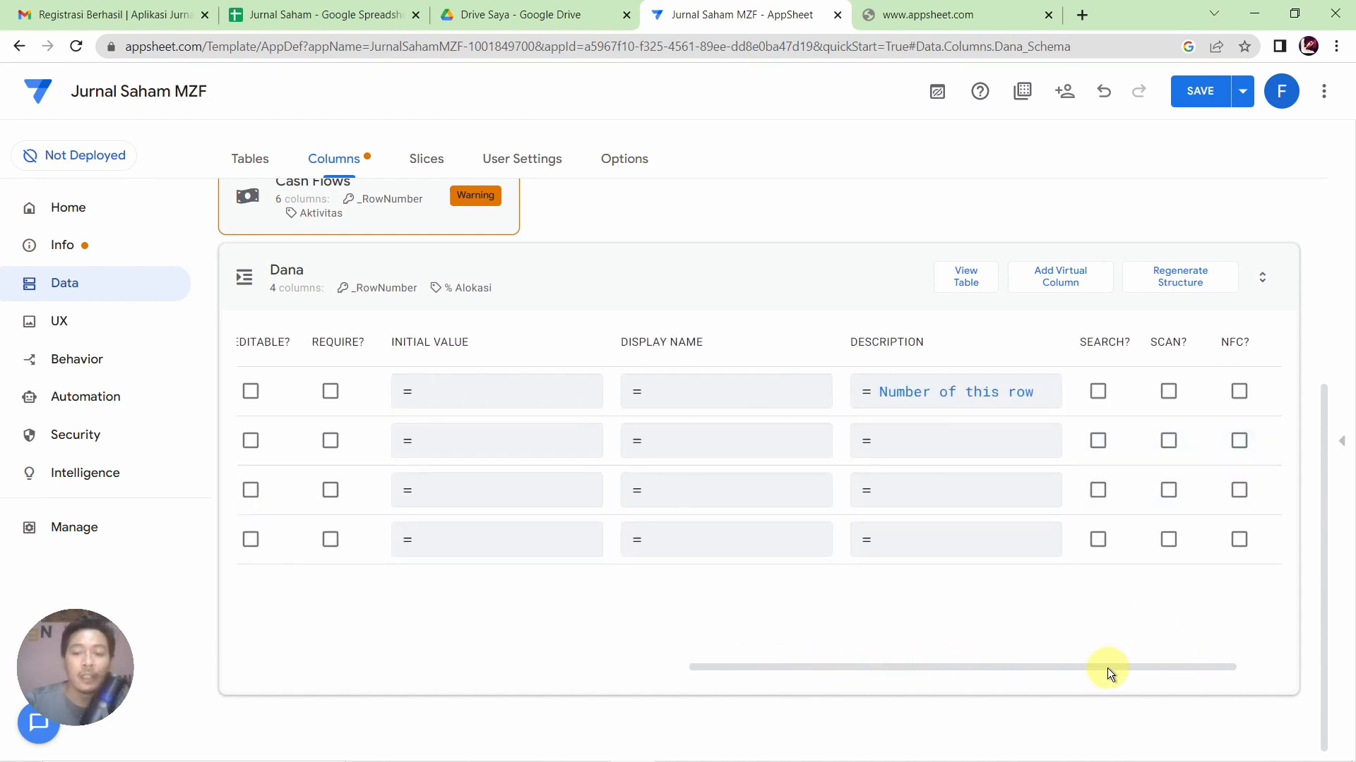
drag(1107, 668, 592, 638)
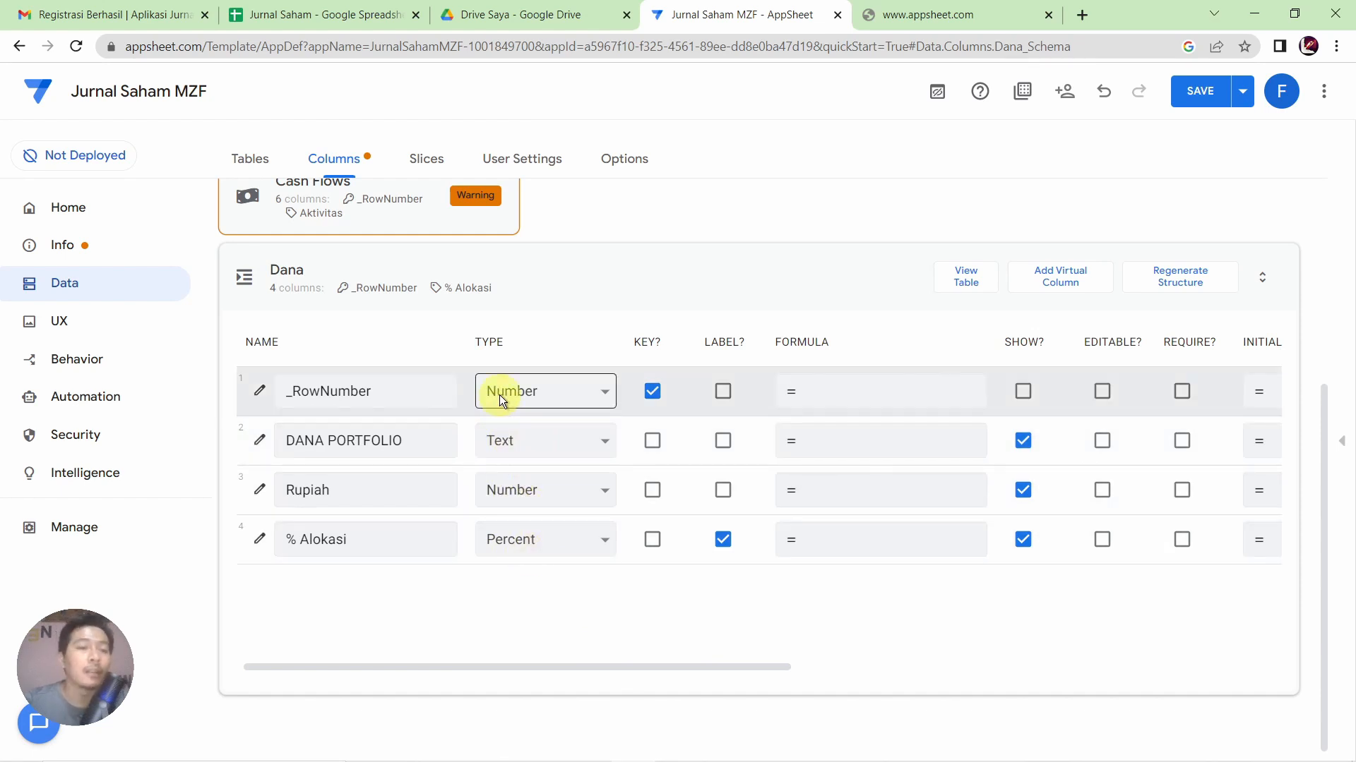
Create a new view named DANA for the Dana data, with the table view type and the ref position
click(131, 319)
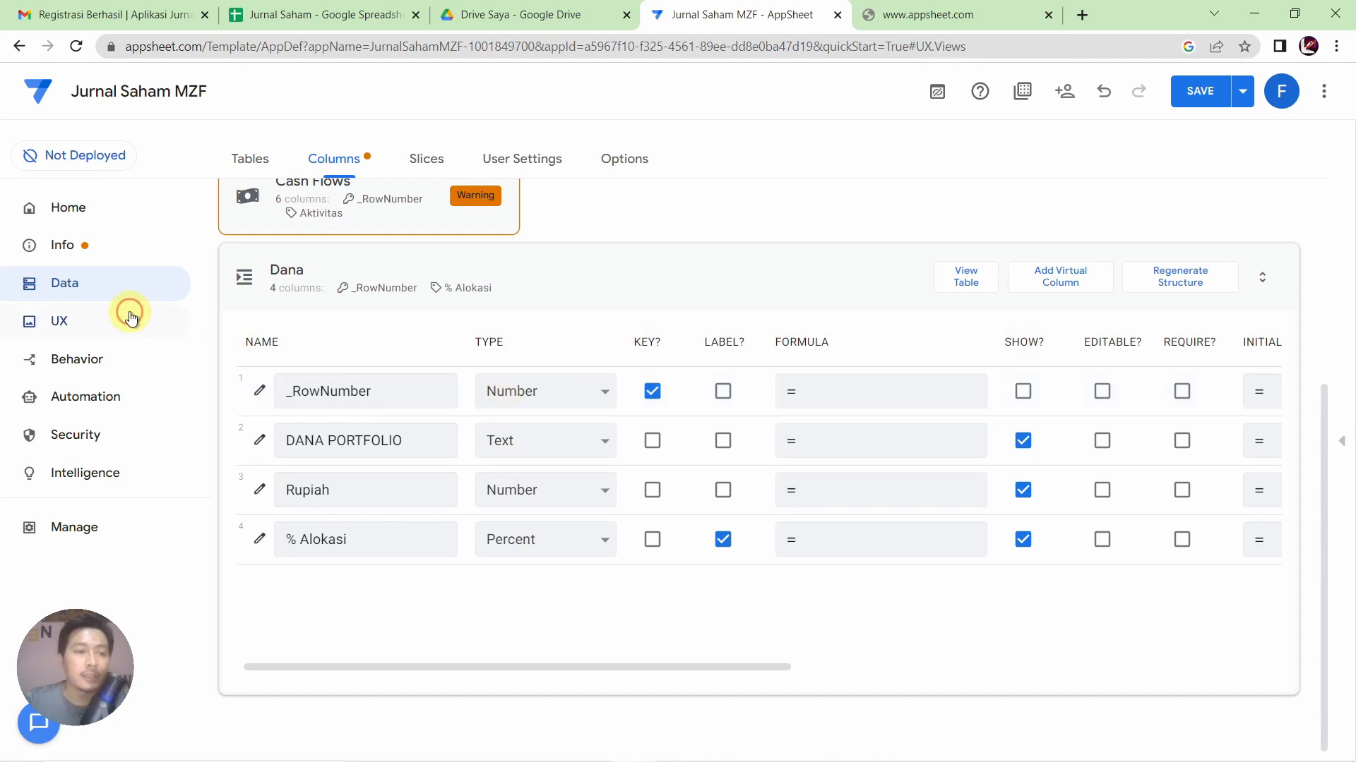
click(1343, 445)
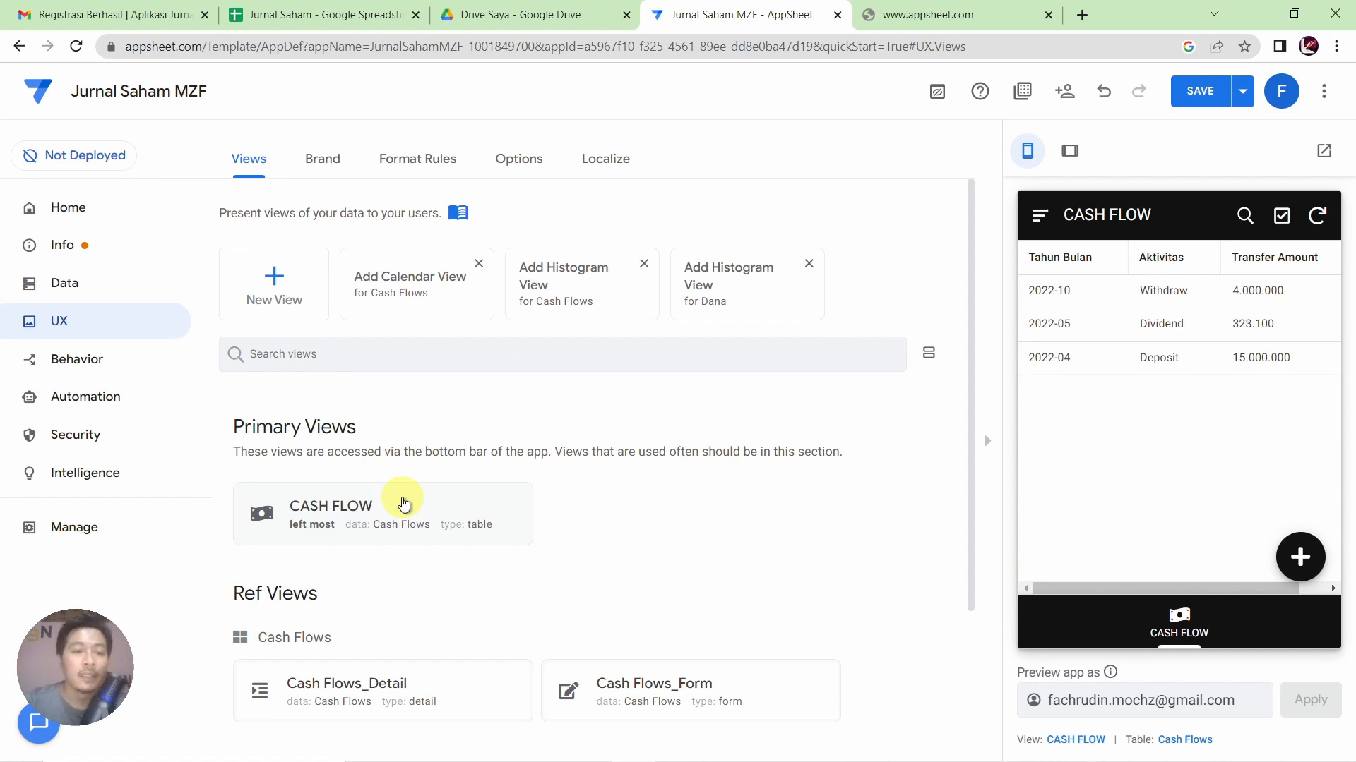
click(279, 292)
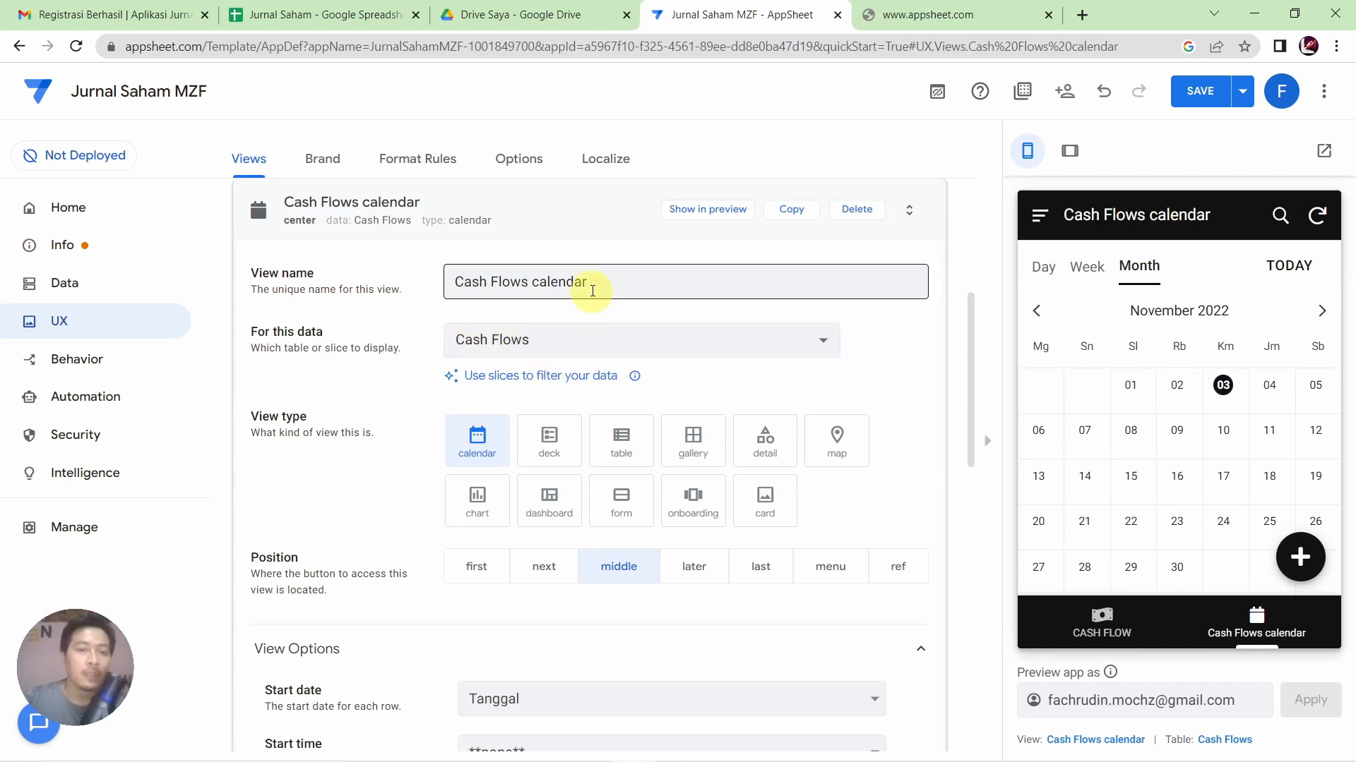
drag(605, 281, 443, 281)
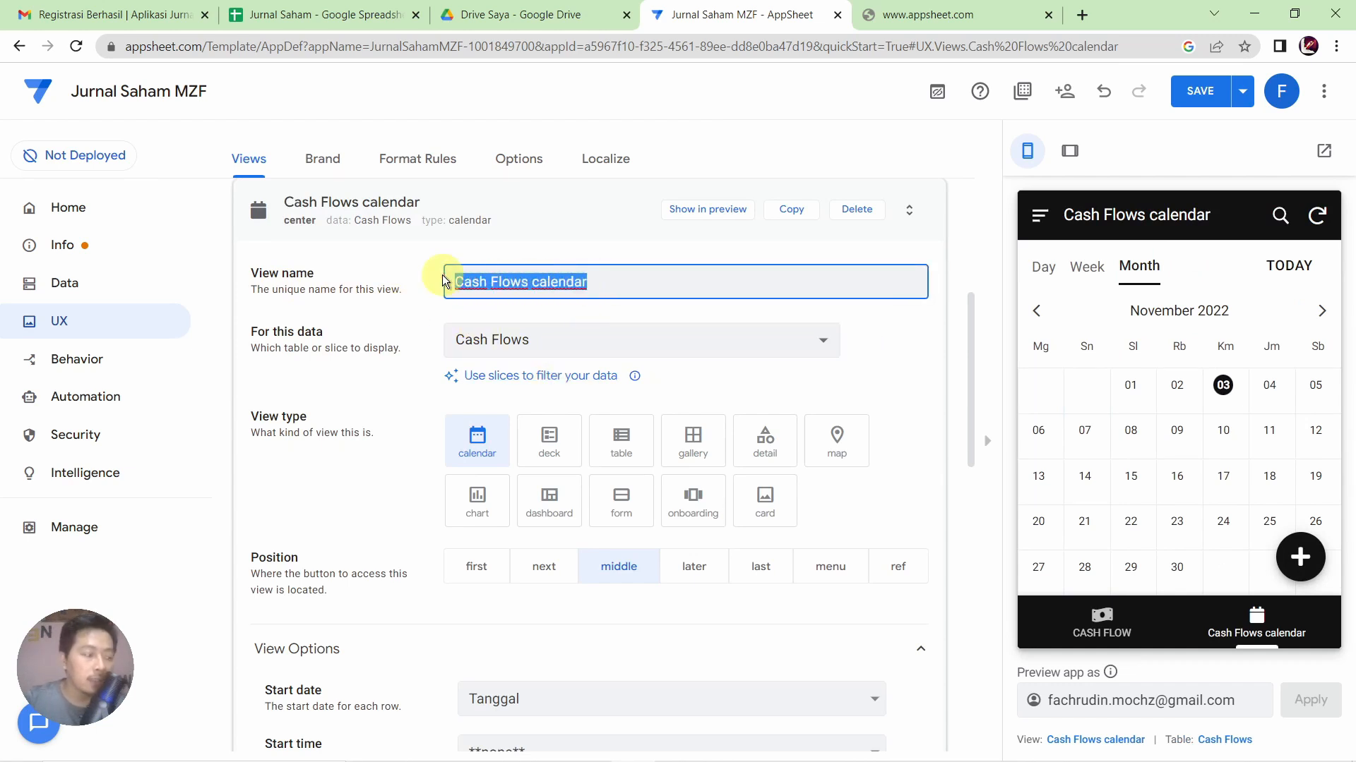
text(DANA)
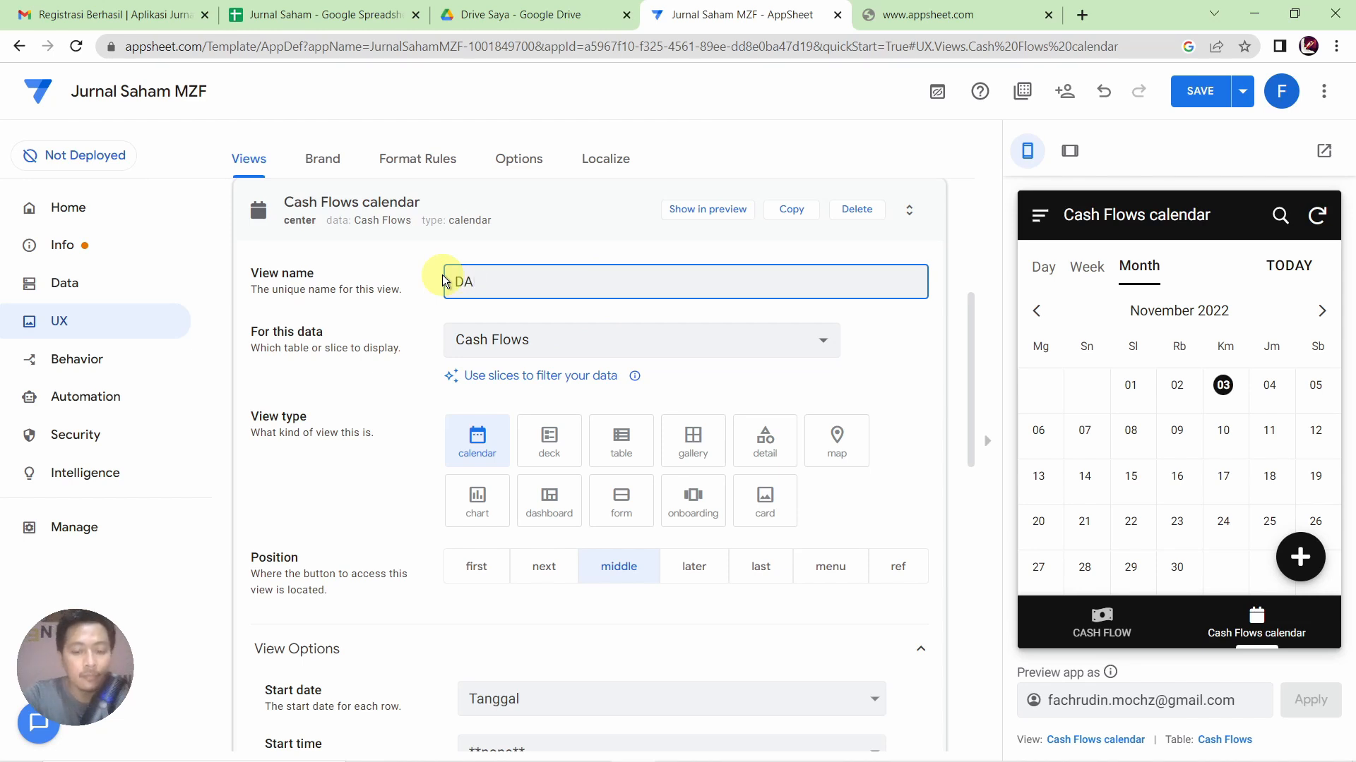
click(650, 337)
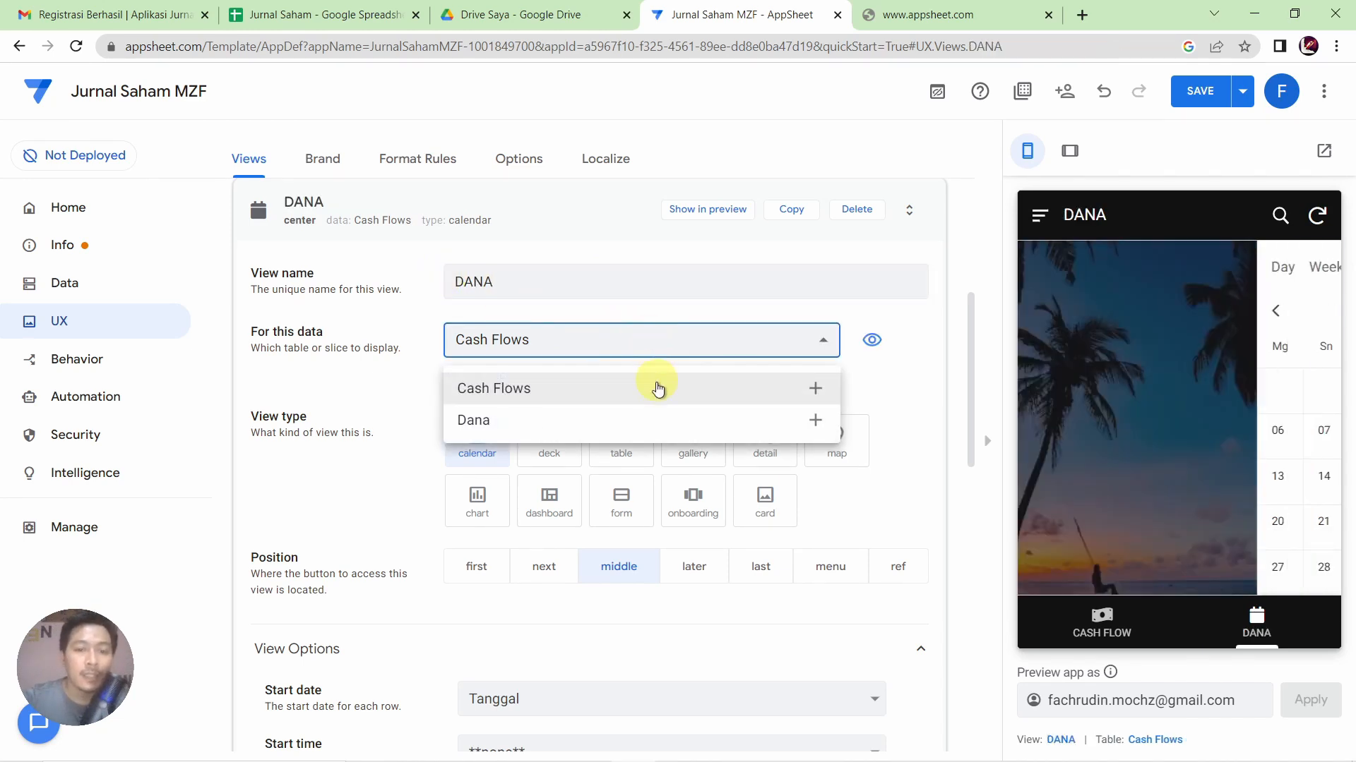
click(665, 418)
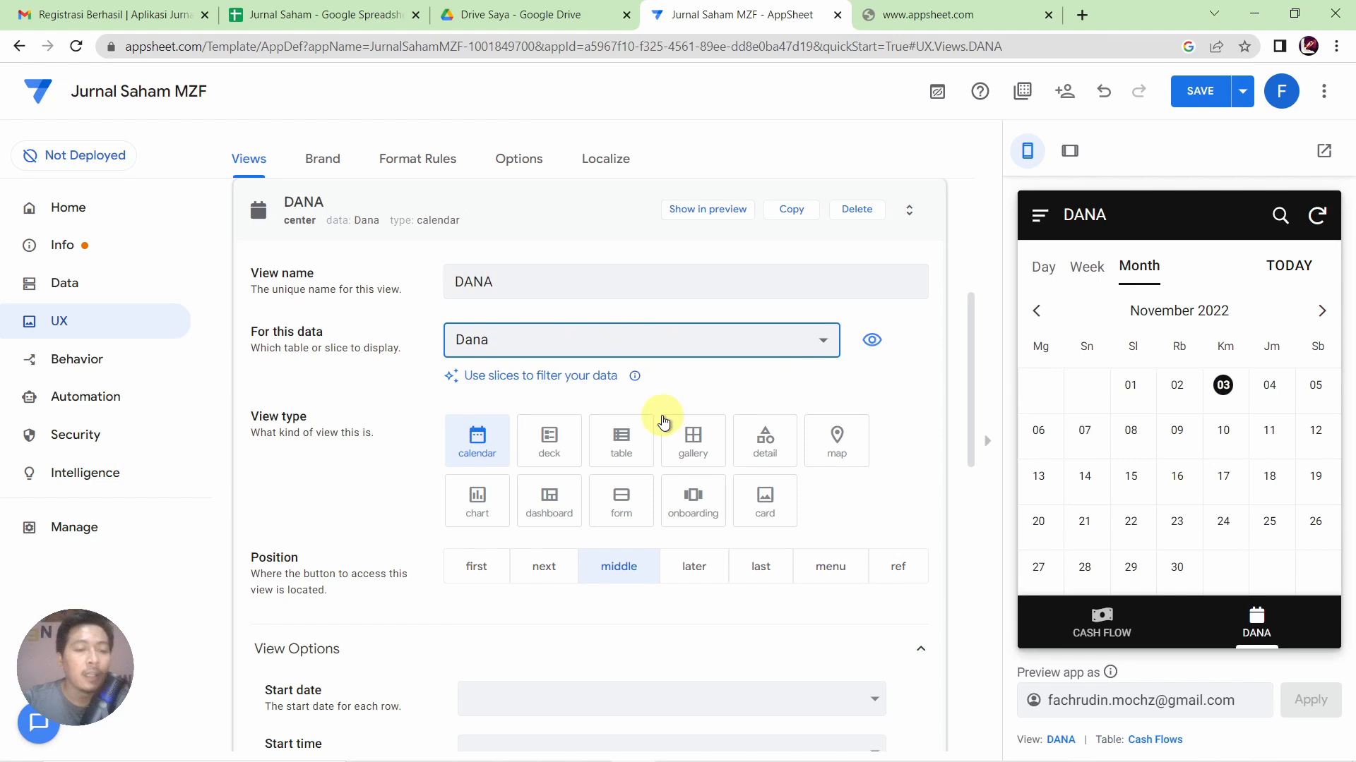
click(638, 444)
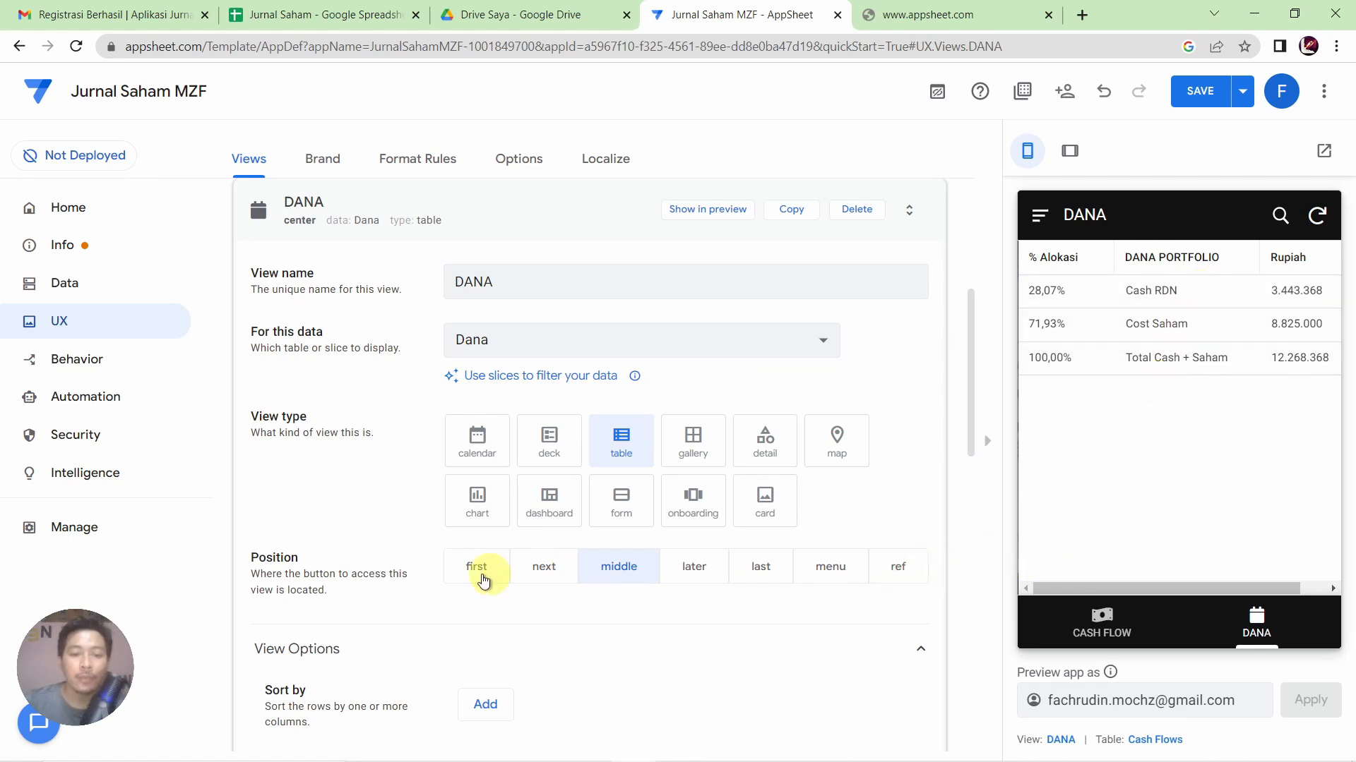
click(915, 569)
Set the DANA view's column order to **all other columns** and its column width to Narrow
scroll(884, 590, down, 4)
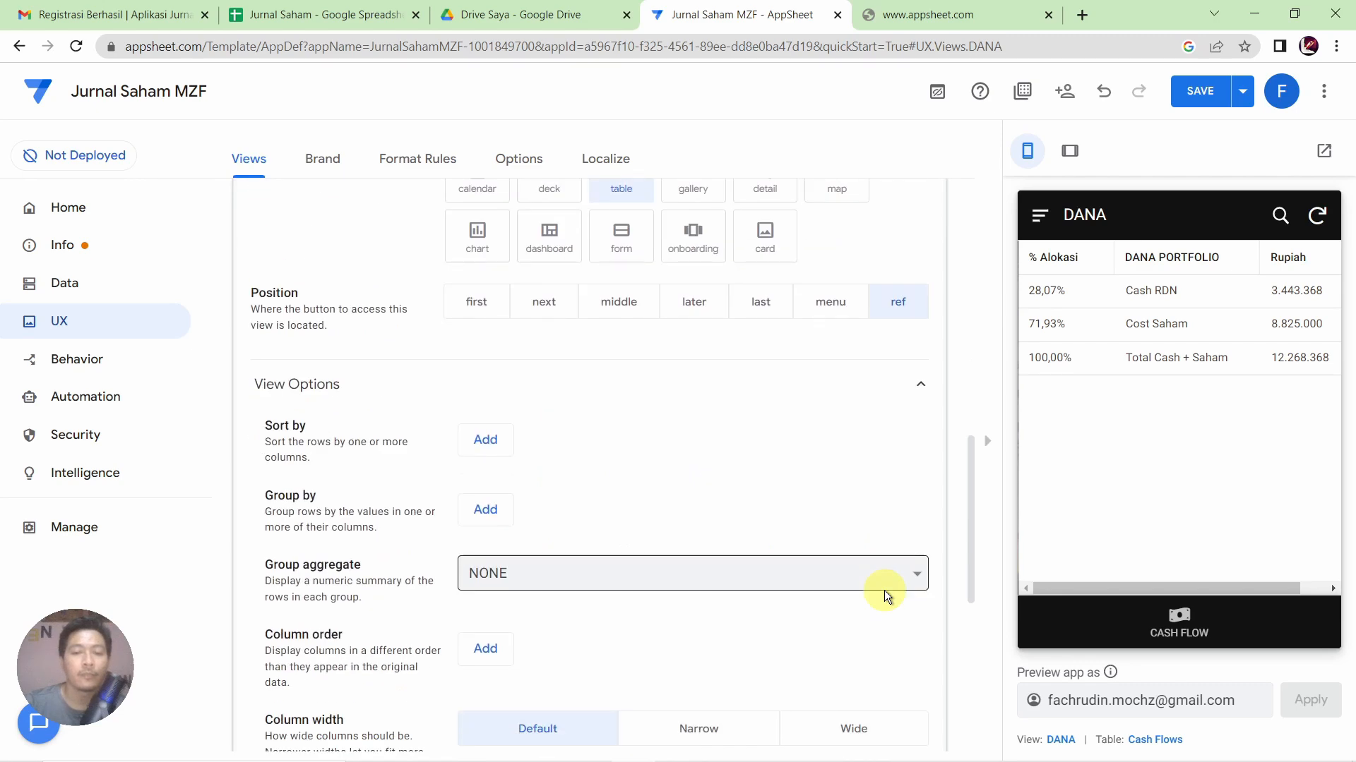
scroll(884, 590, down, 3)
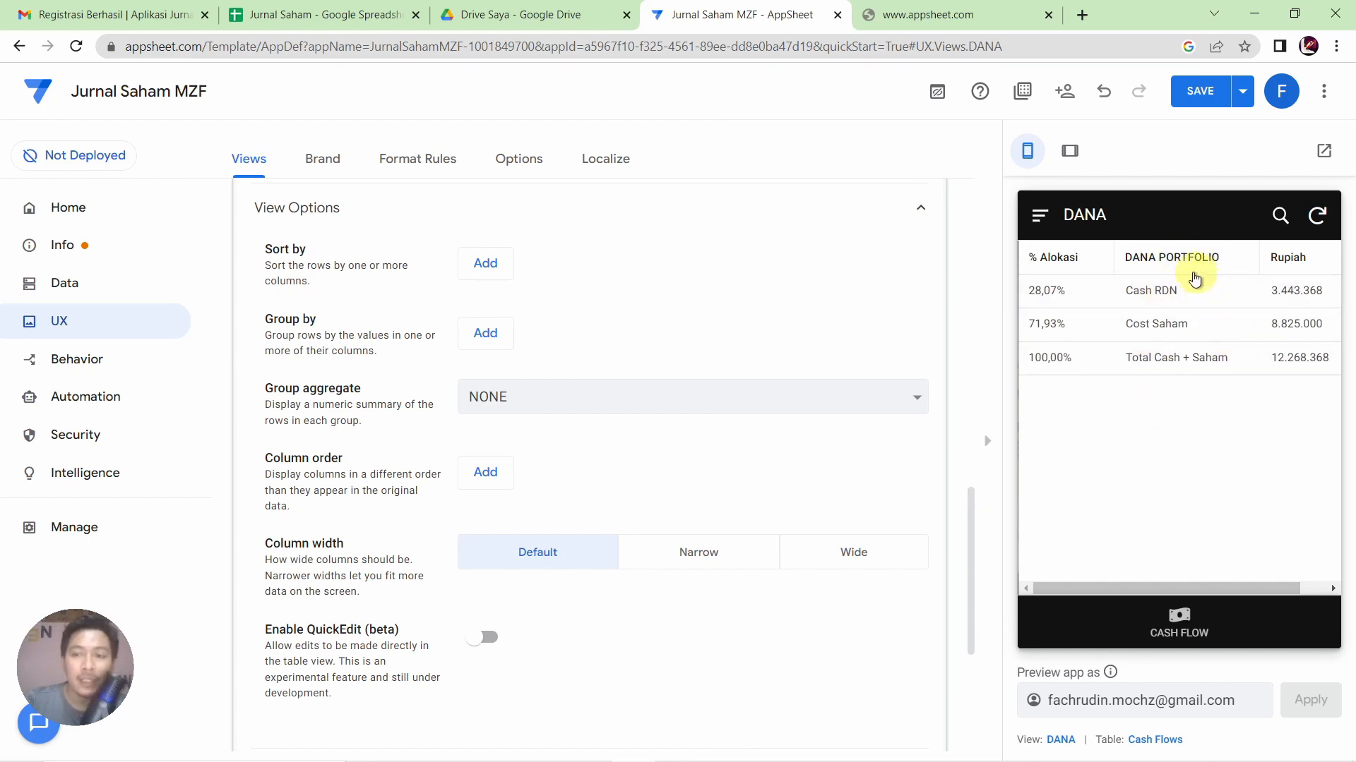
click(486, 485)
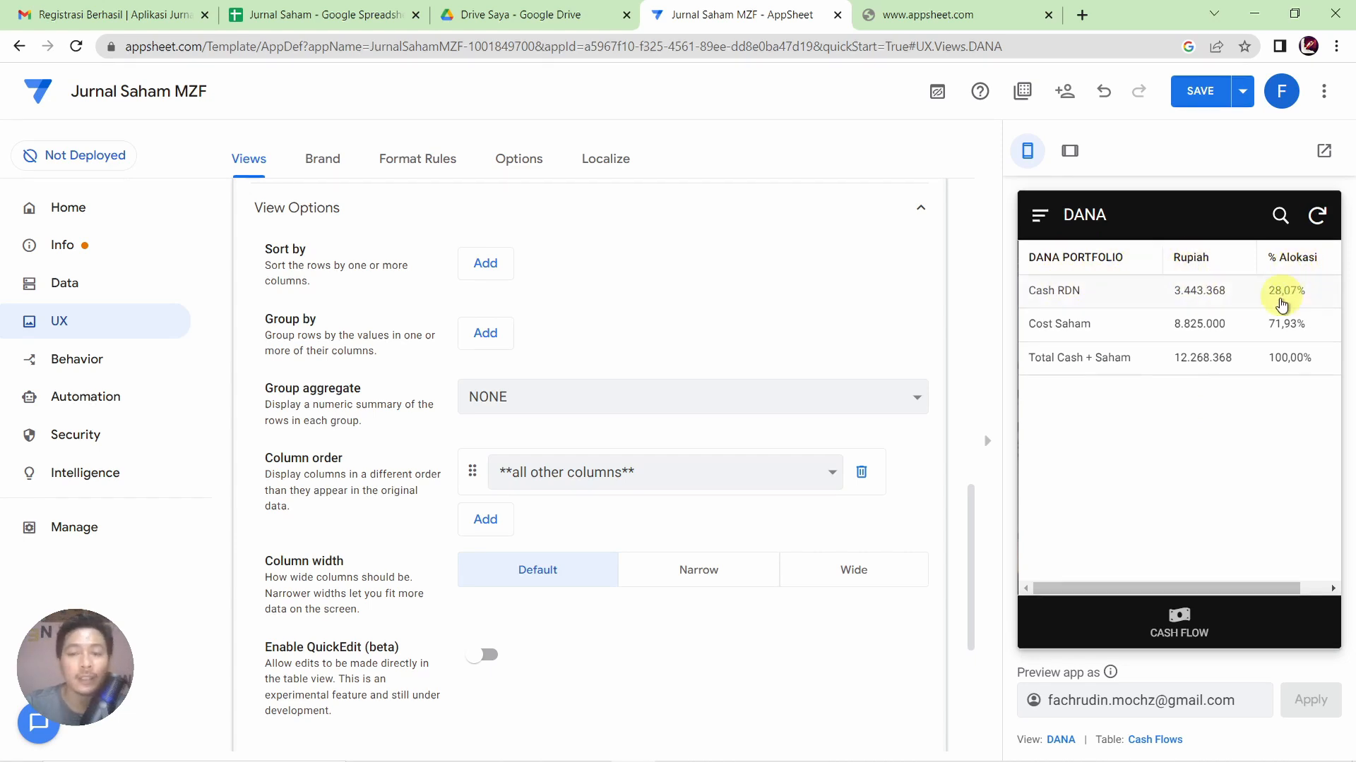
click(728, 576)
Examine the DANA view's display settings, including the available icons, display name and Show if options
scroll(730, 576, down, 4)
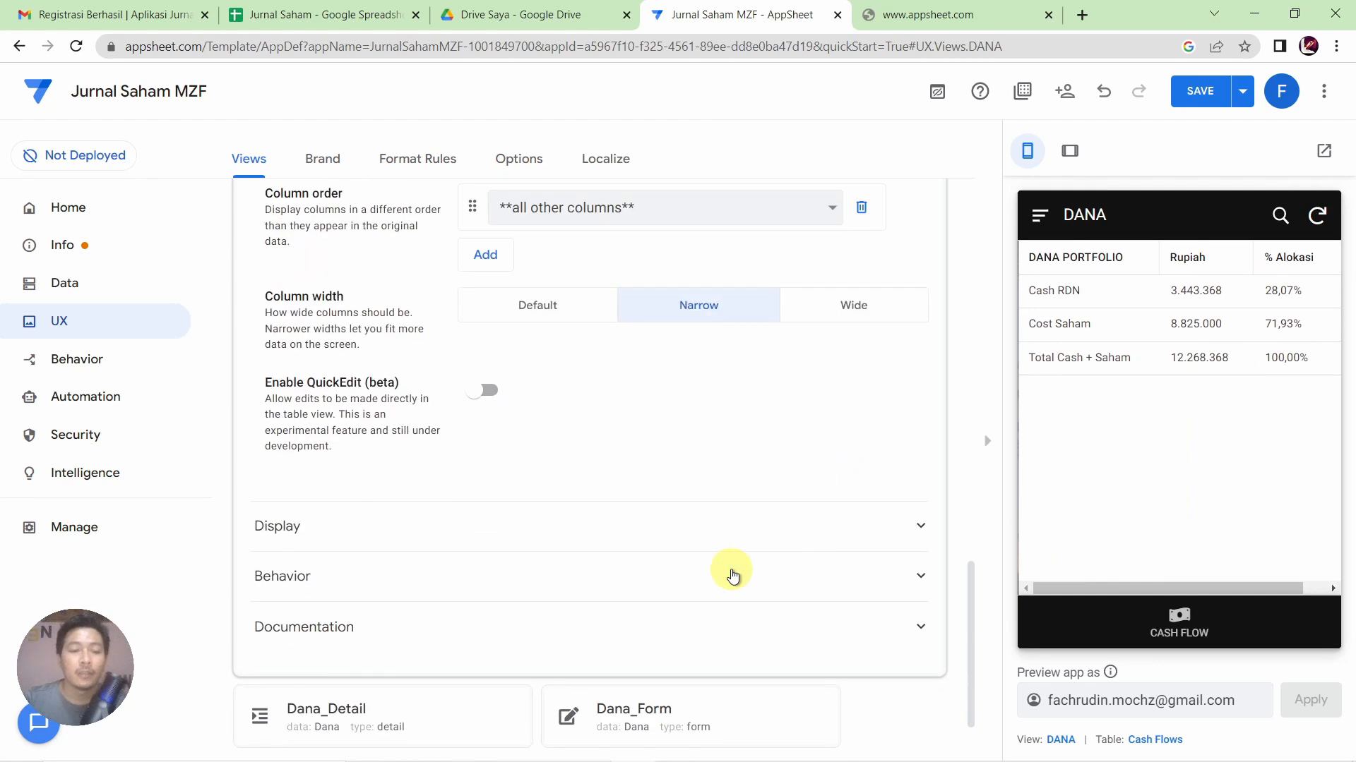
click(701, 534)
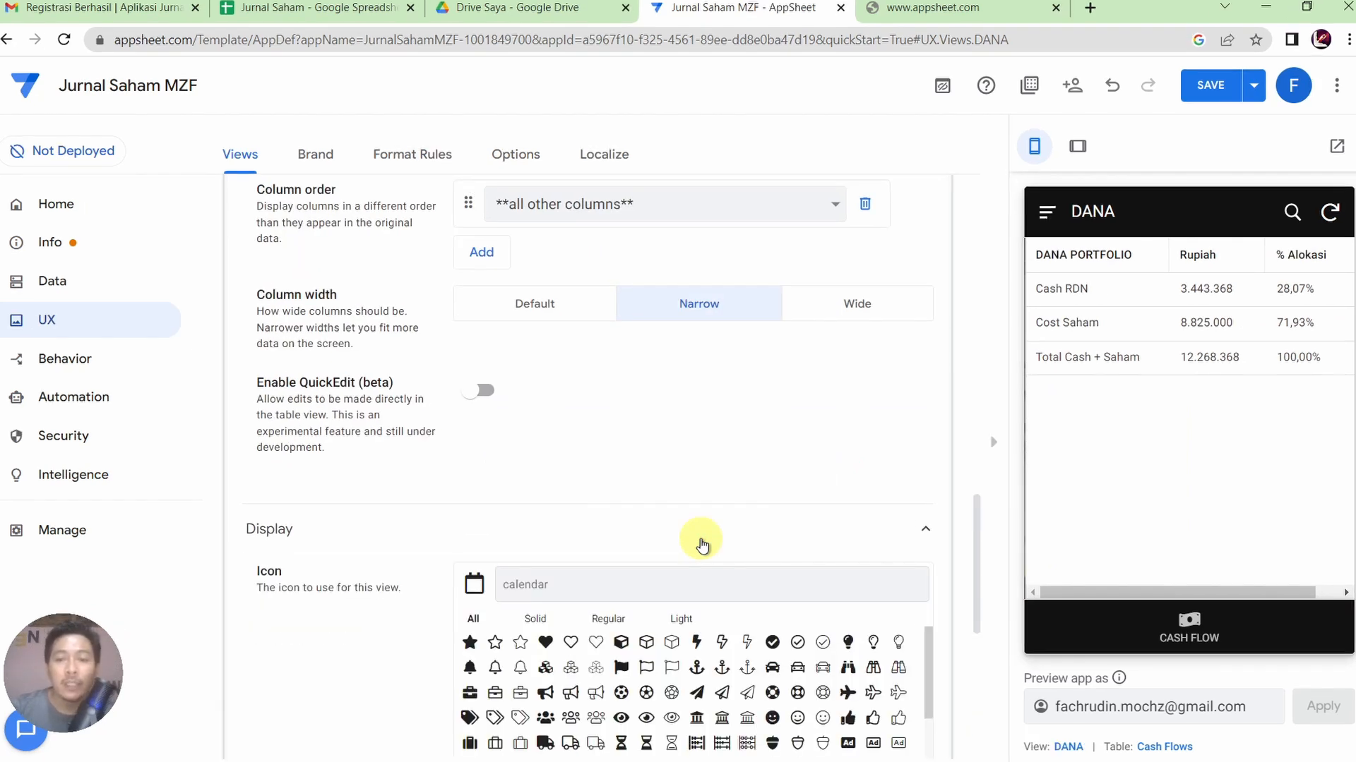
scroll(393, 544, down, 3)
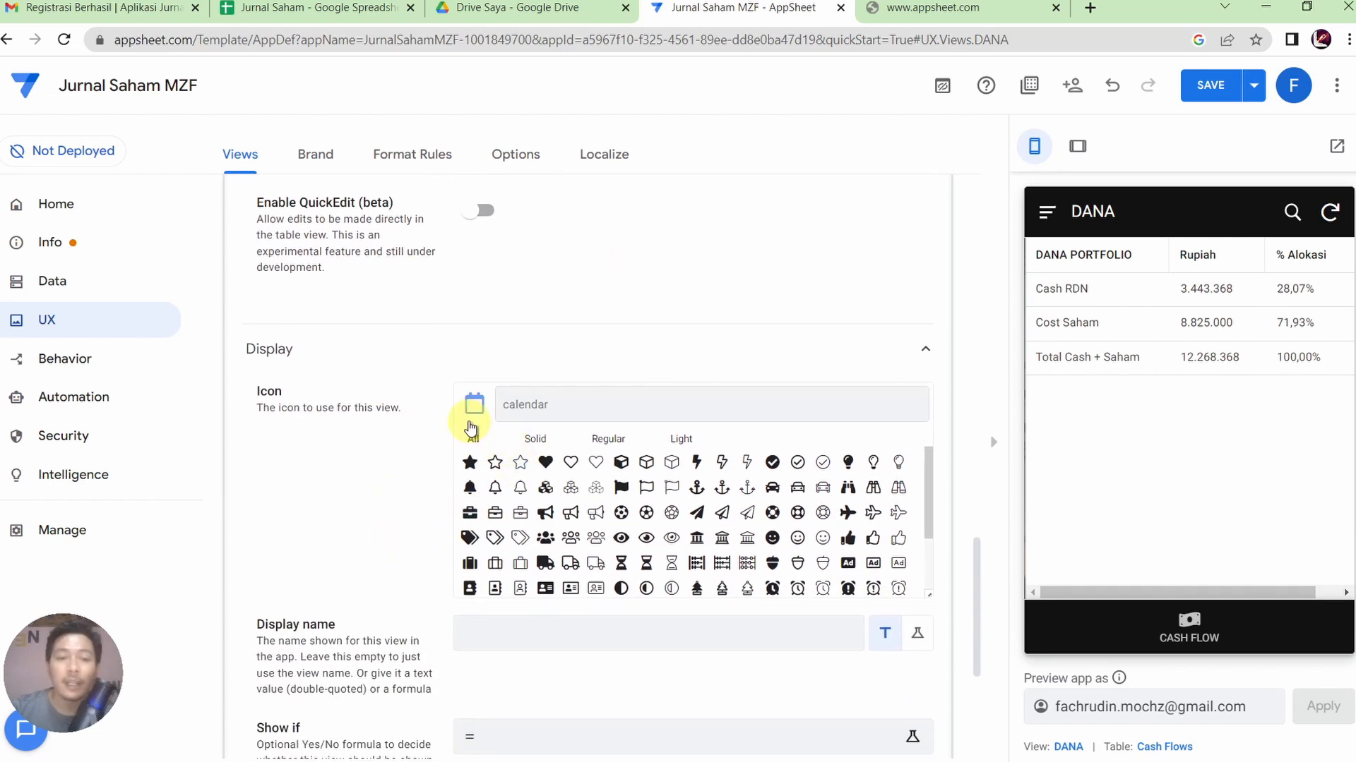
scroll(469, 568, down, 10)
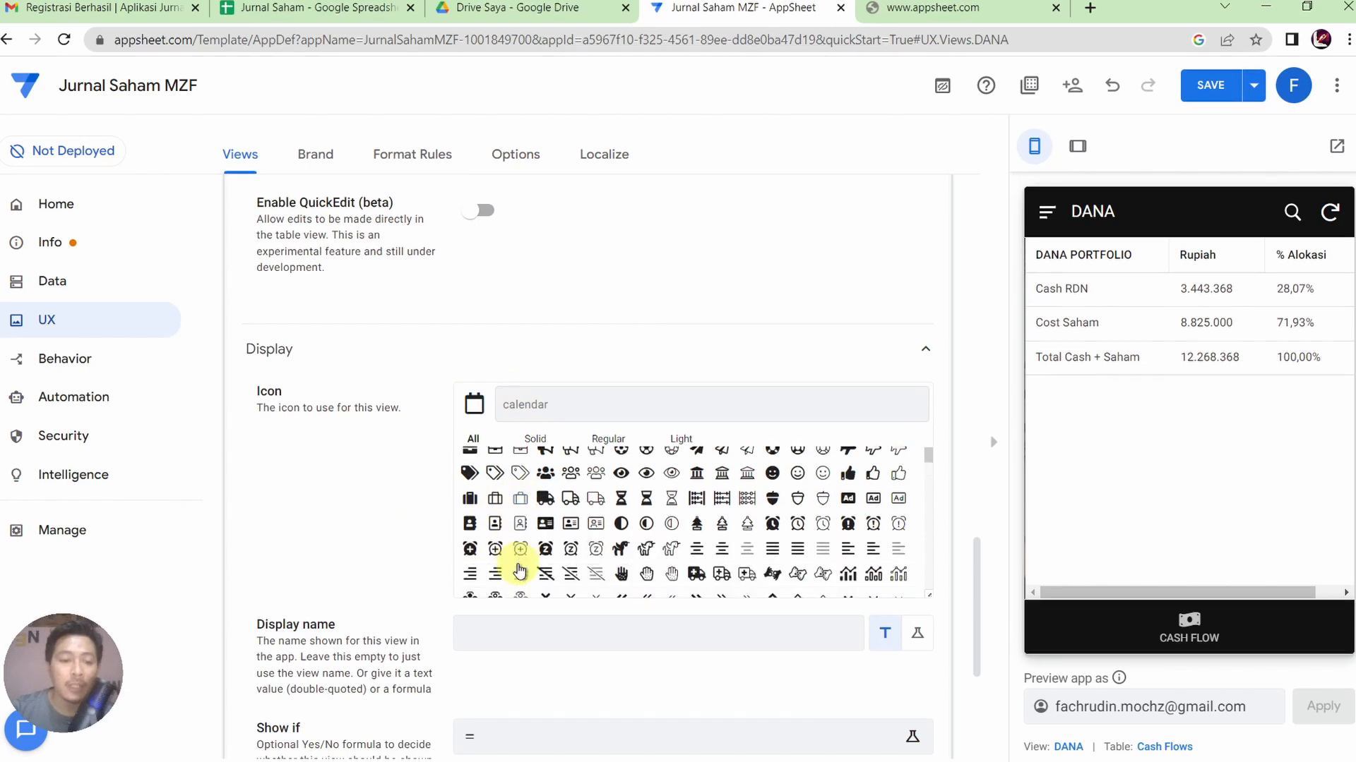
scroll(367, 572, down, 2)
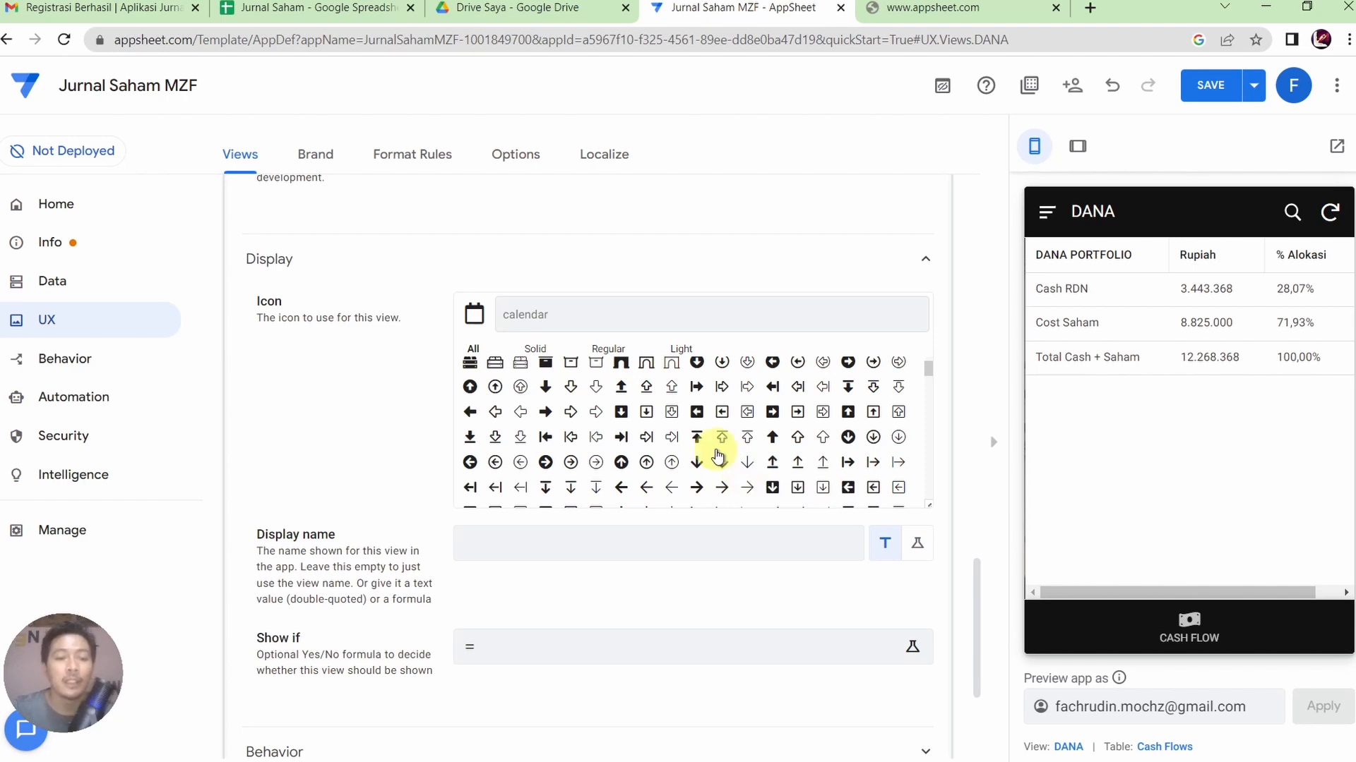
scroll(605, 478, down, 3)
scroll(337, 622, down, 4)
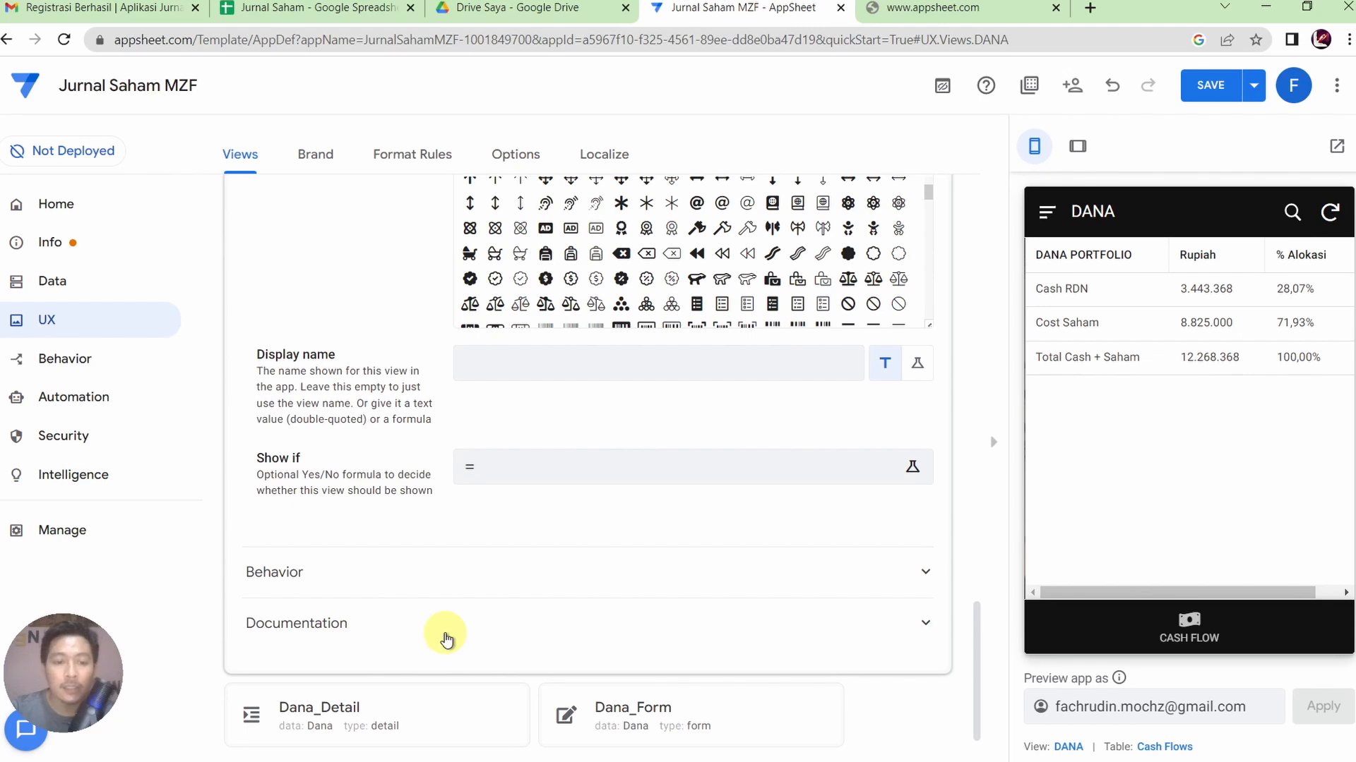
scroll(447, 639, up, 12)
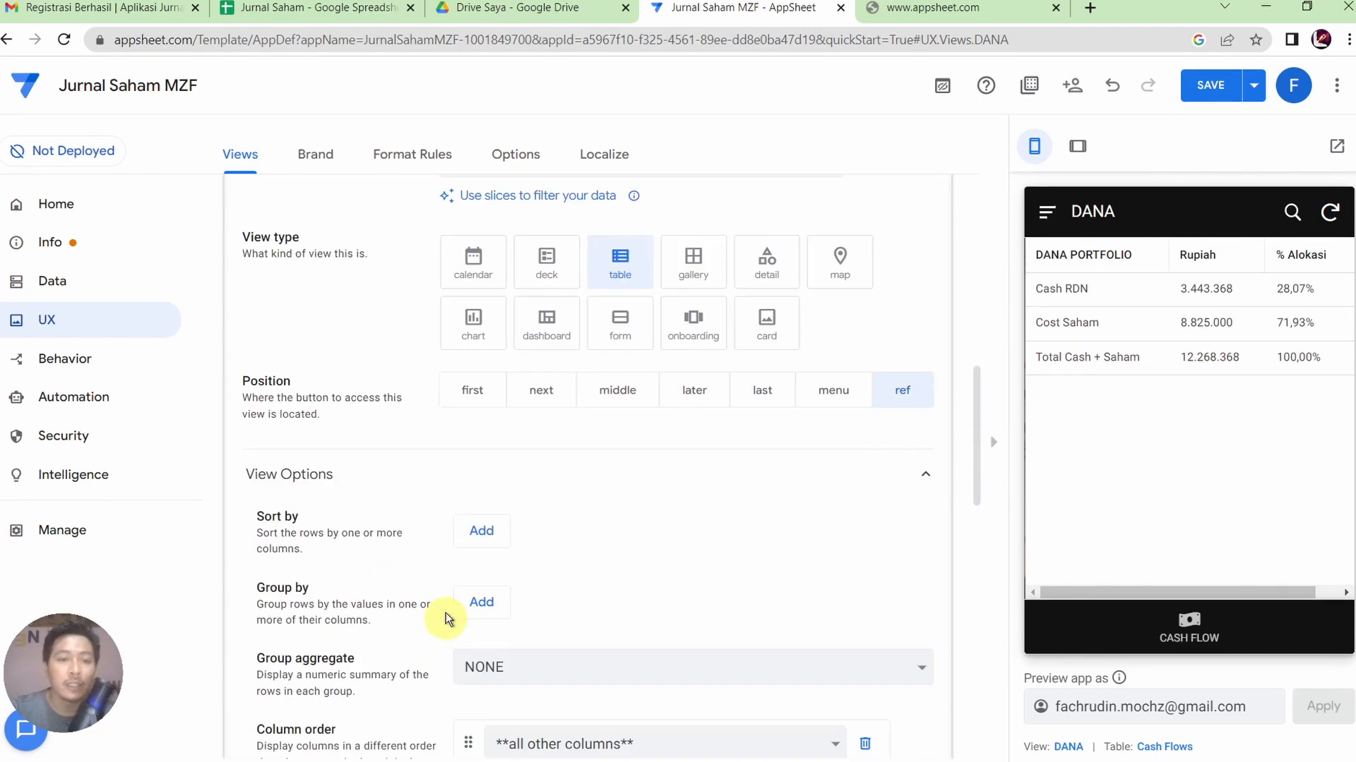
scroll(446, 619, up, 5)
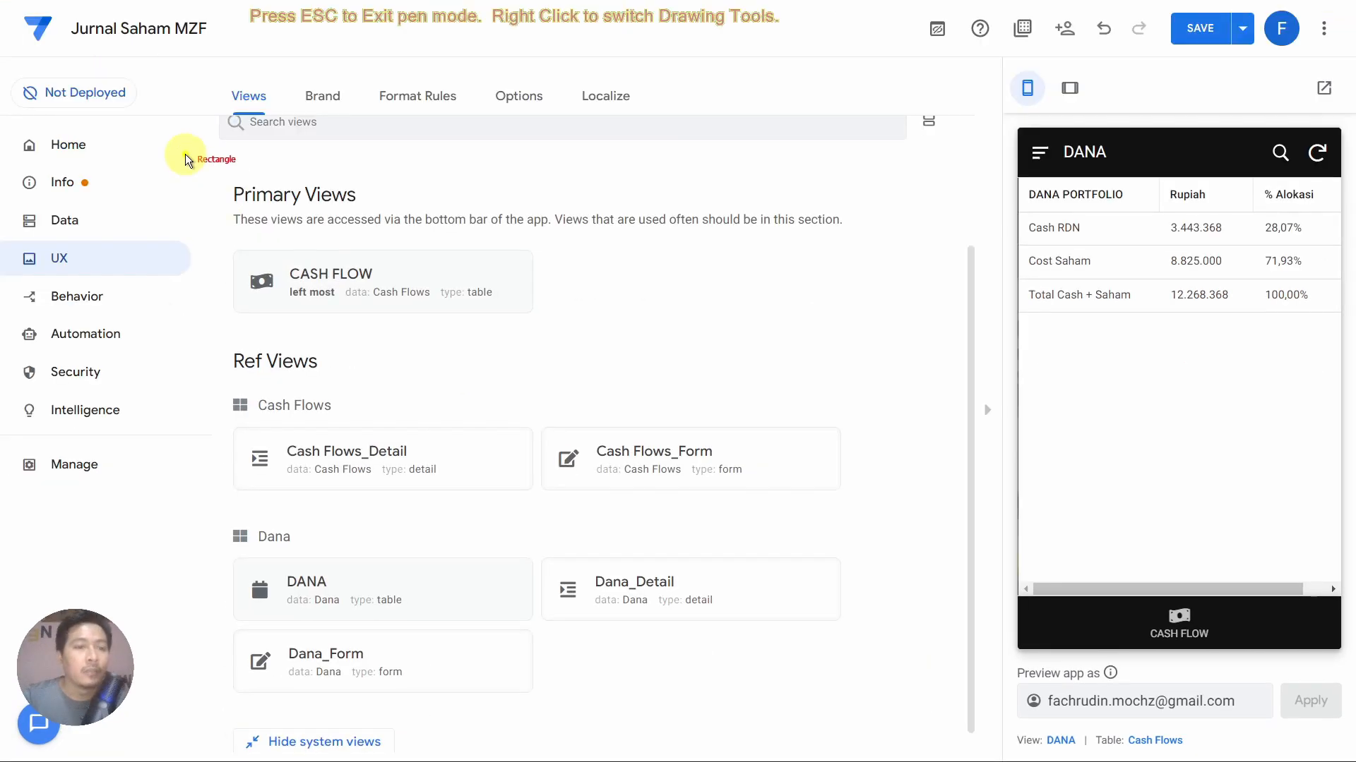
right_click(198, 169)
drag(192, 164, 883, 329)
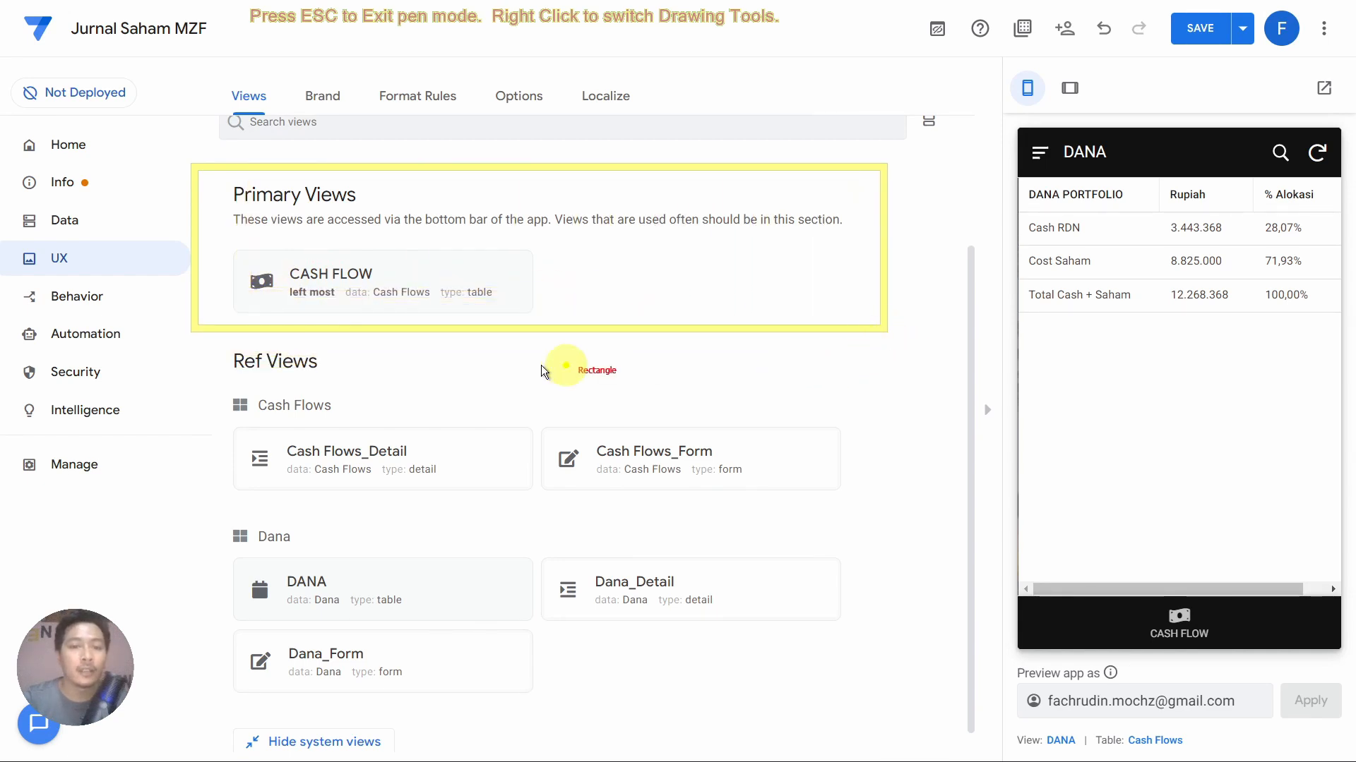
drag(197, 348, 891, 703)
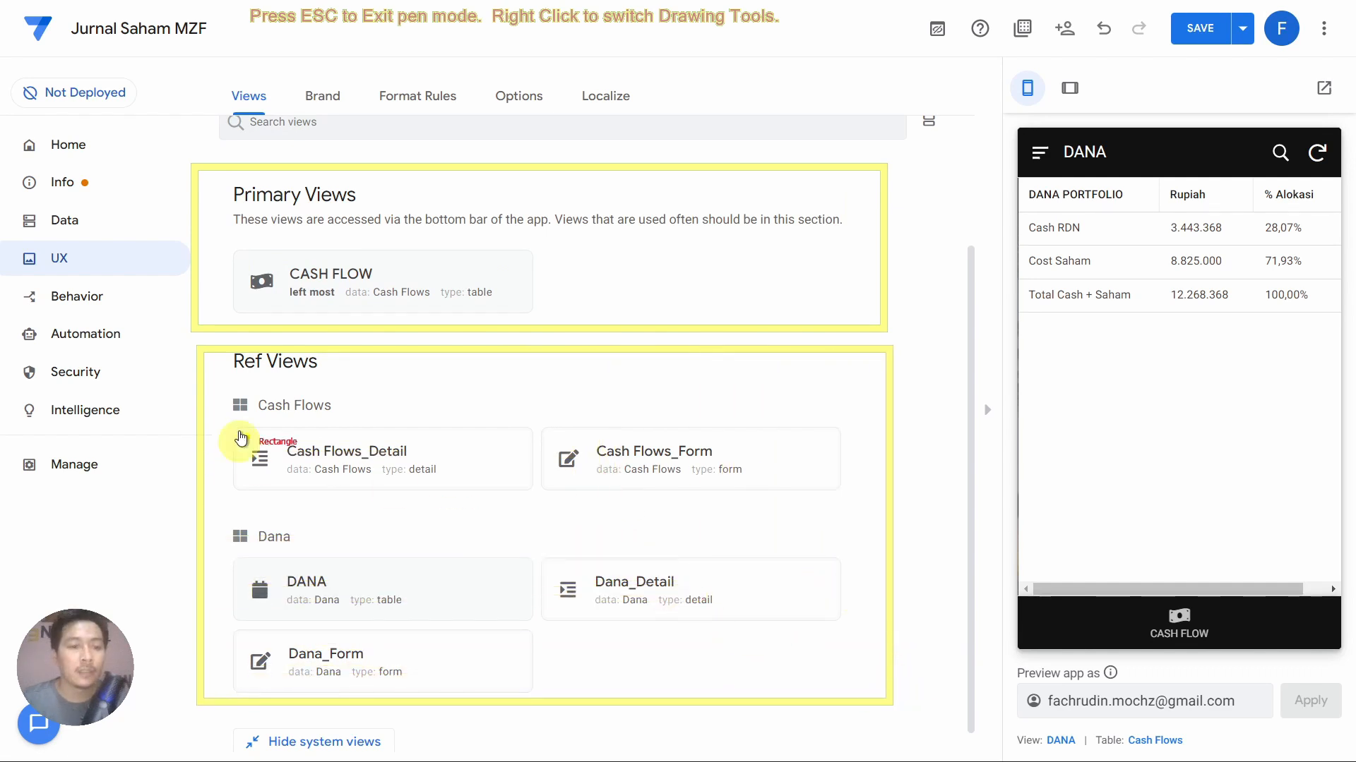
mouse_move(211, 386)
mouse_down()
mouse_move(388, 448)
mouse_move(432, 438)
mouse_up()
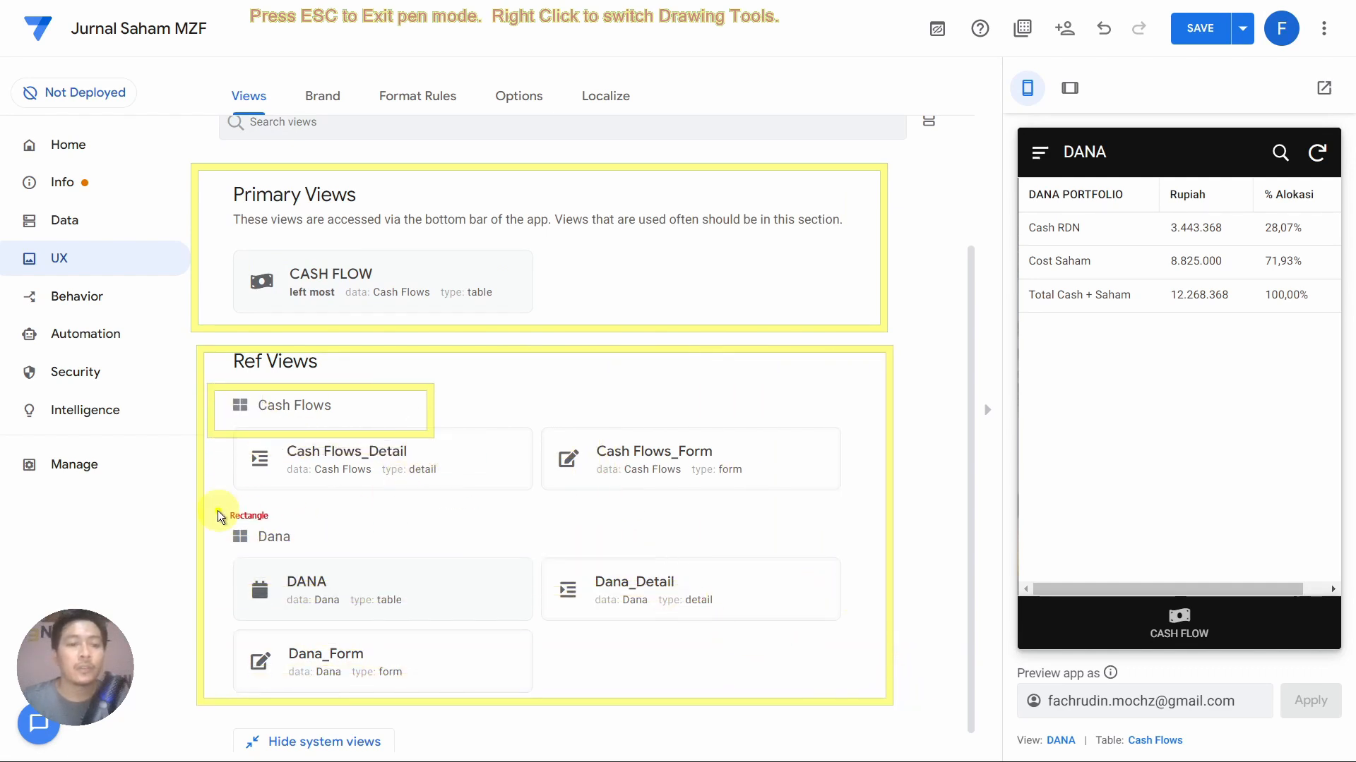
mouse_move(204, 506)
mouse_down()
mouse_move(290, 551)
mouse_move(388, 574)
mouse_up()
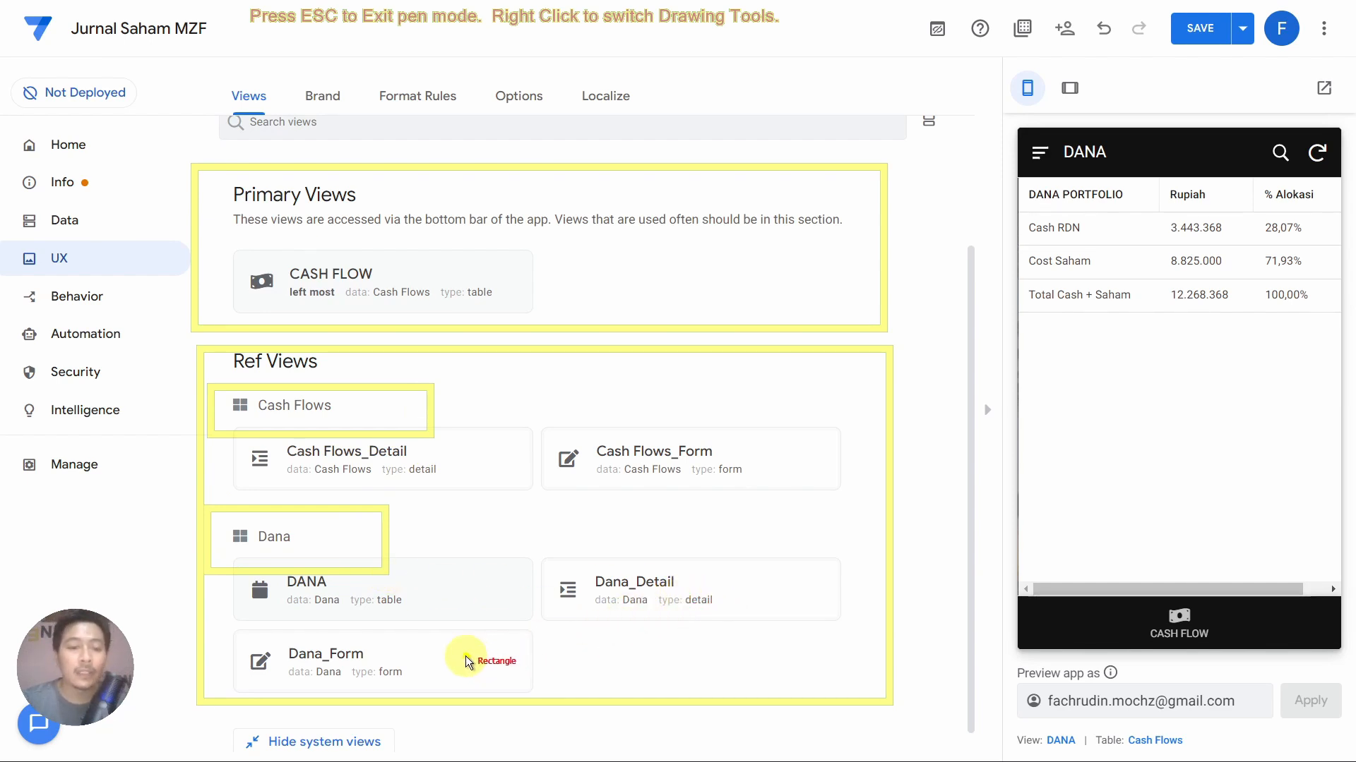
key(Escape)
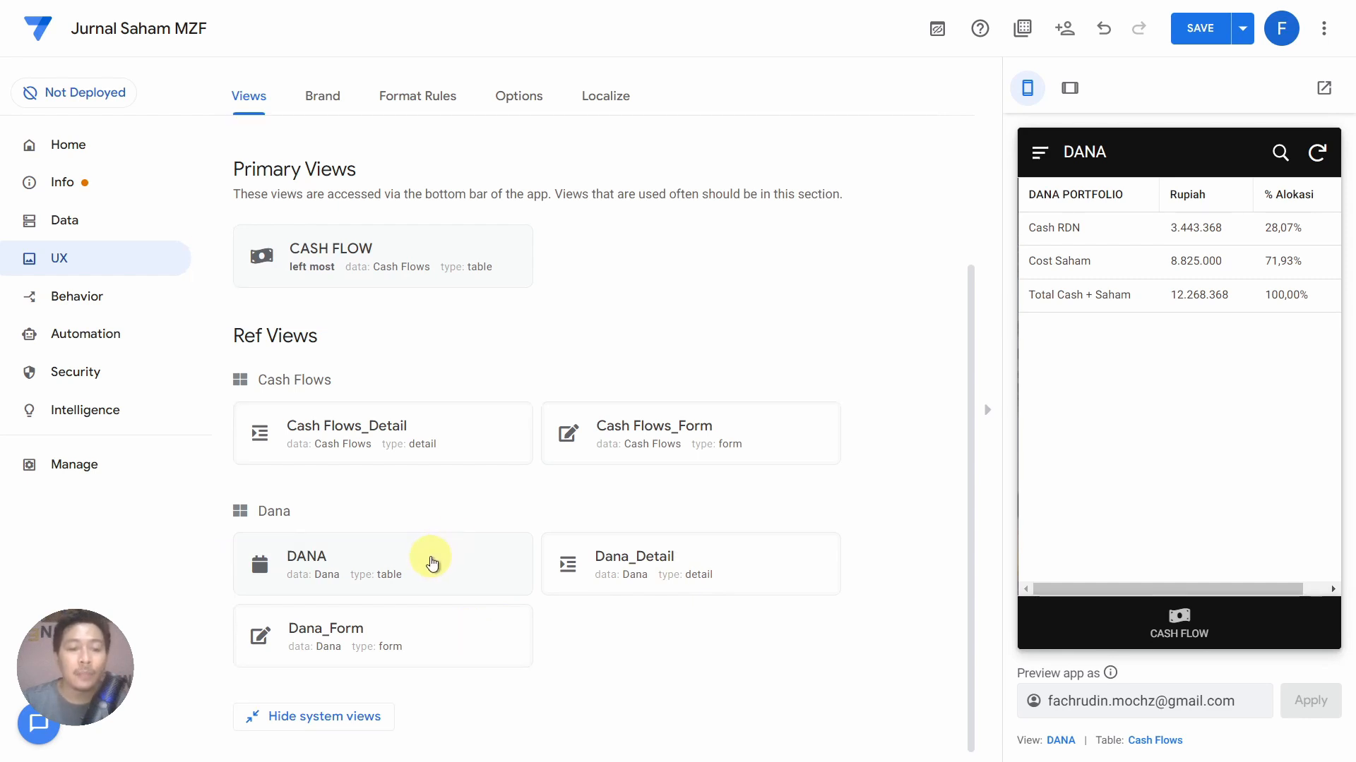
Check which updates are allowed in the Dana table's settings
click(99, 221)
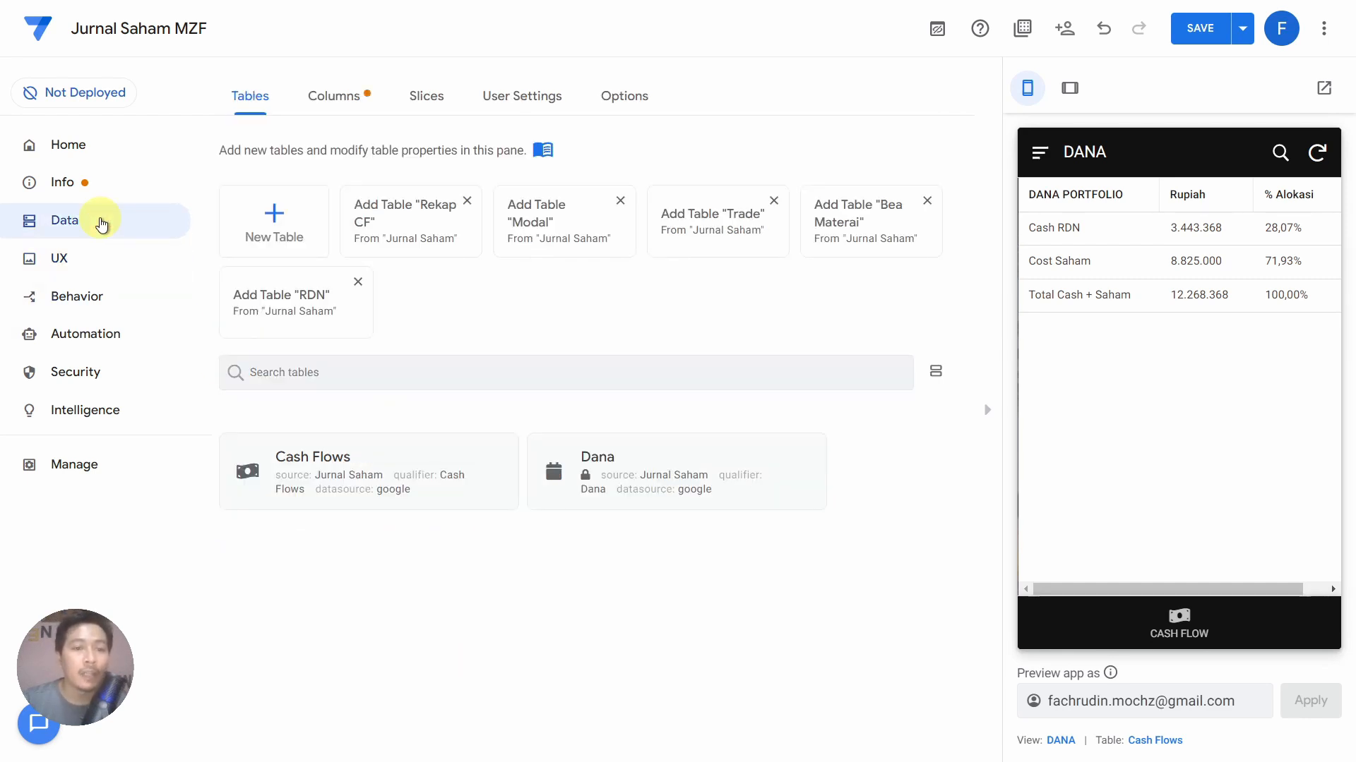
click(692, 450)
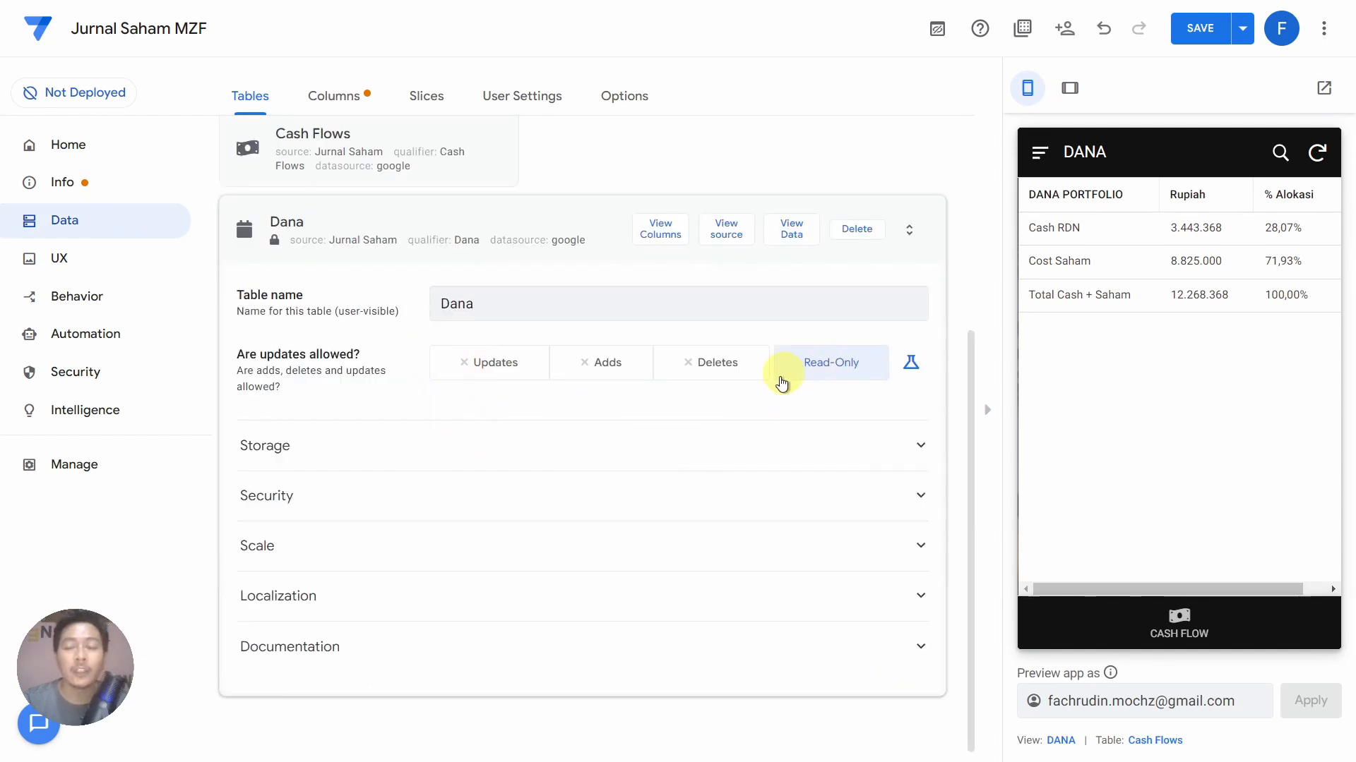
click(478, 207)
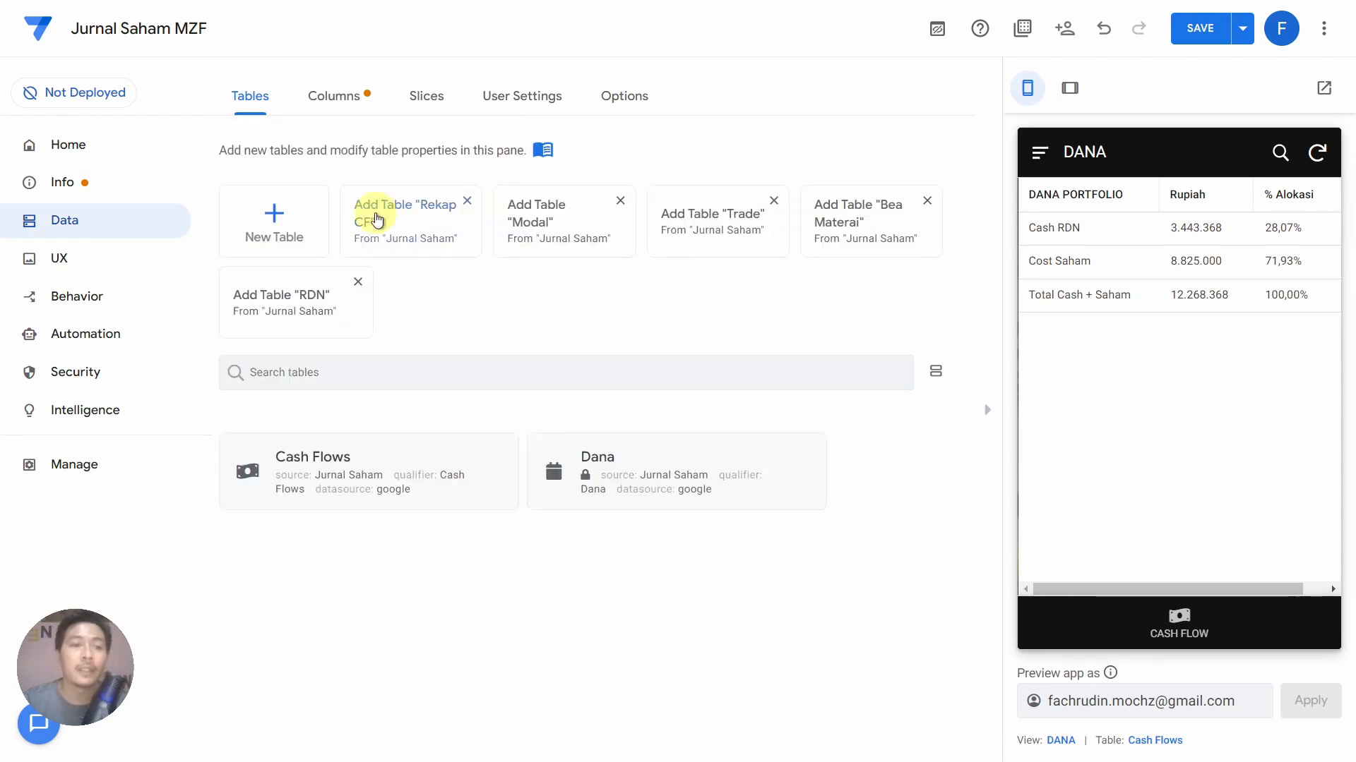
Create a new histogram chart view for the Cash Flows data and name it CHART CASH FLOW
click(143, 263)
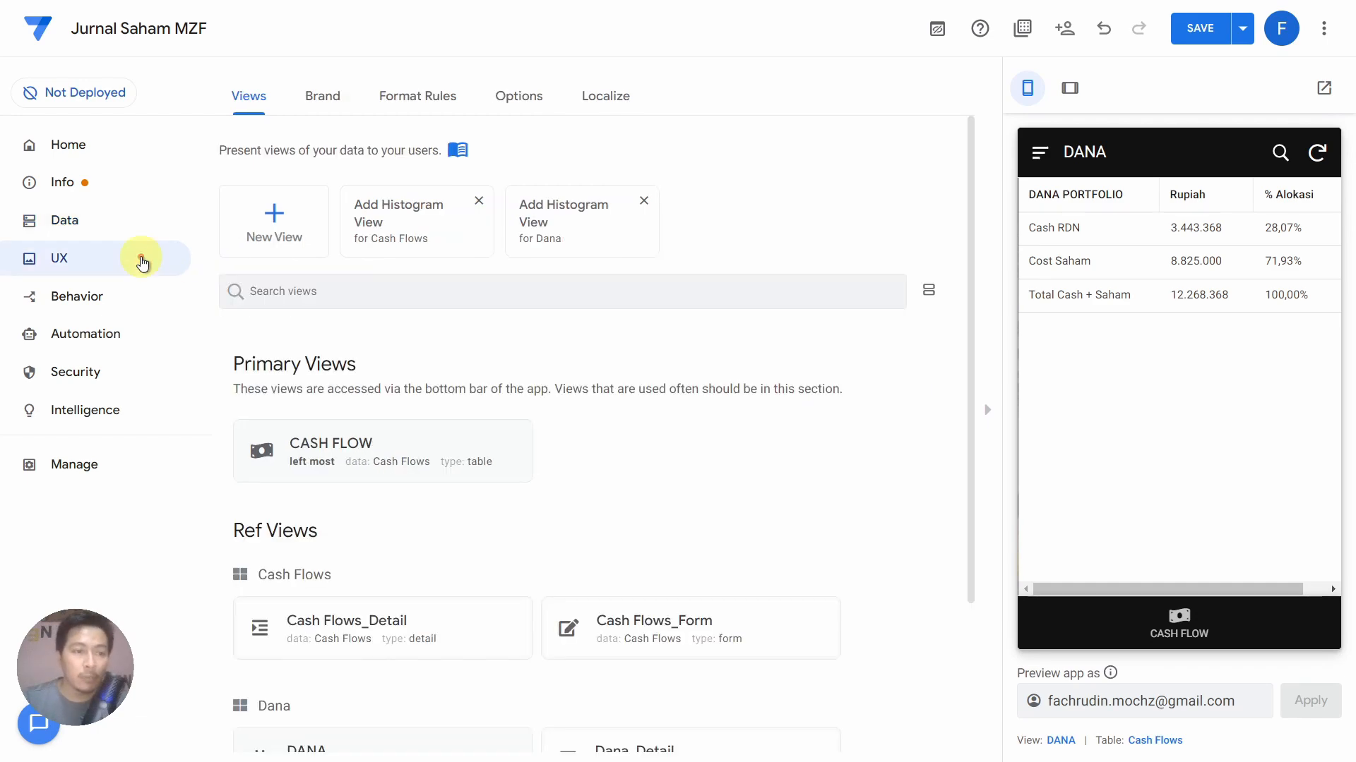
scroll(416, 423, down, 3)
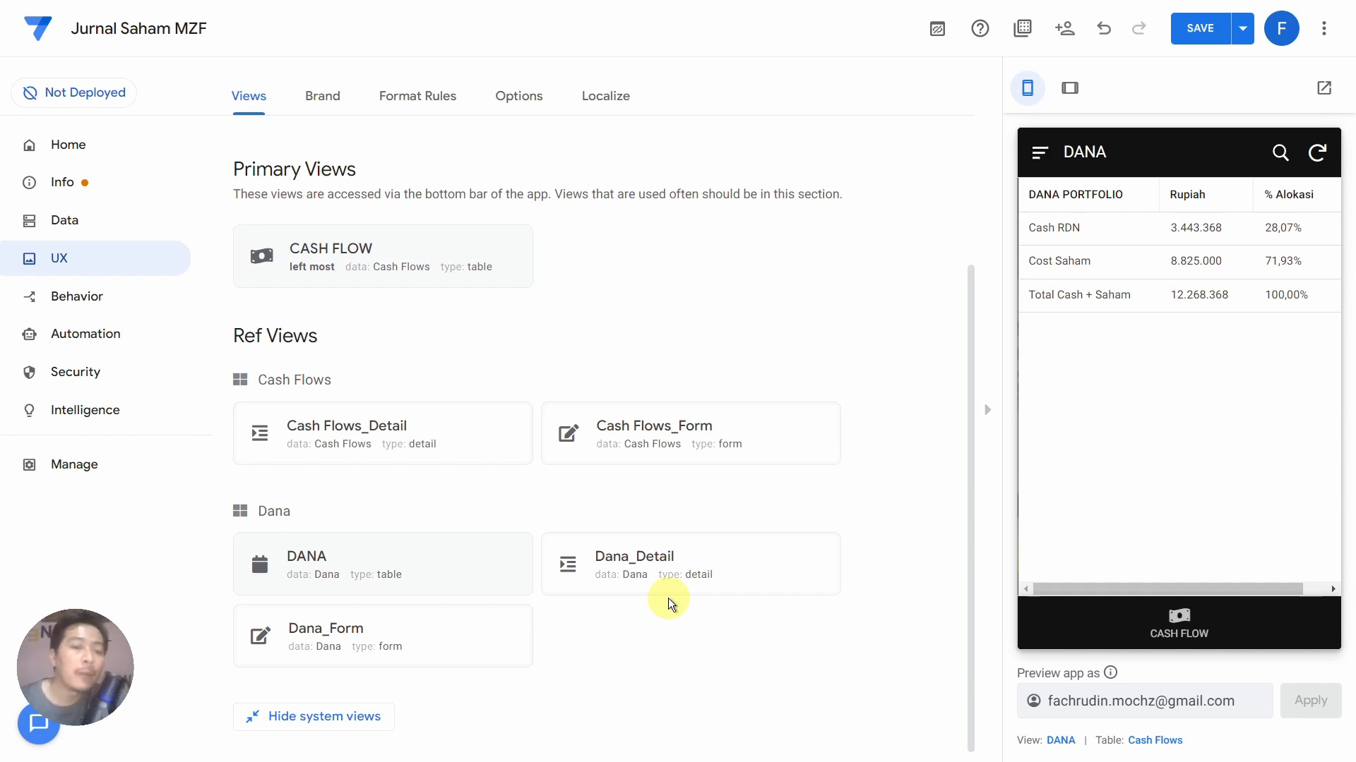
scroll(671, 599, up, 3)
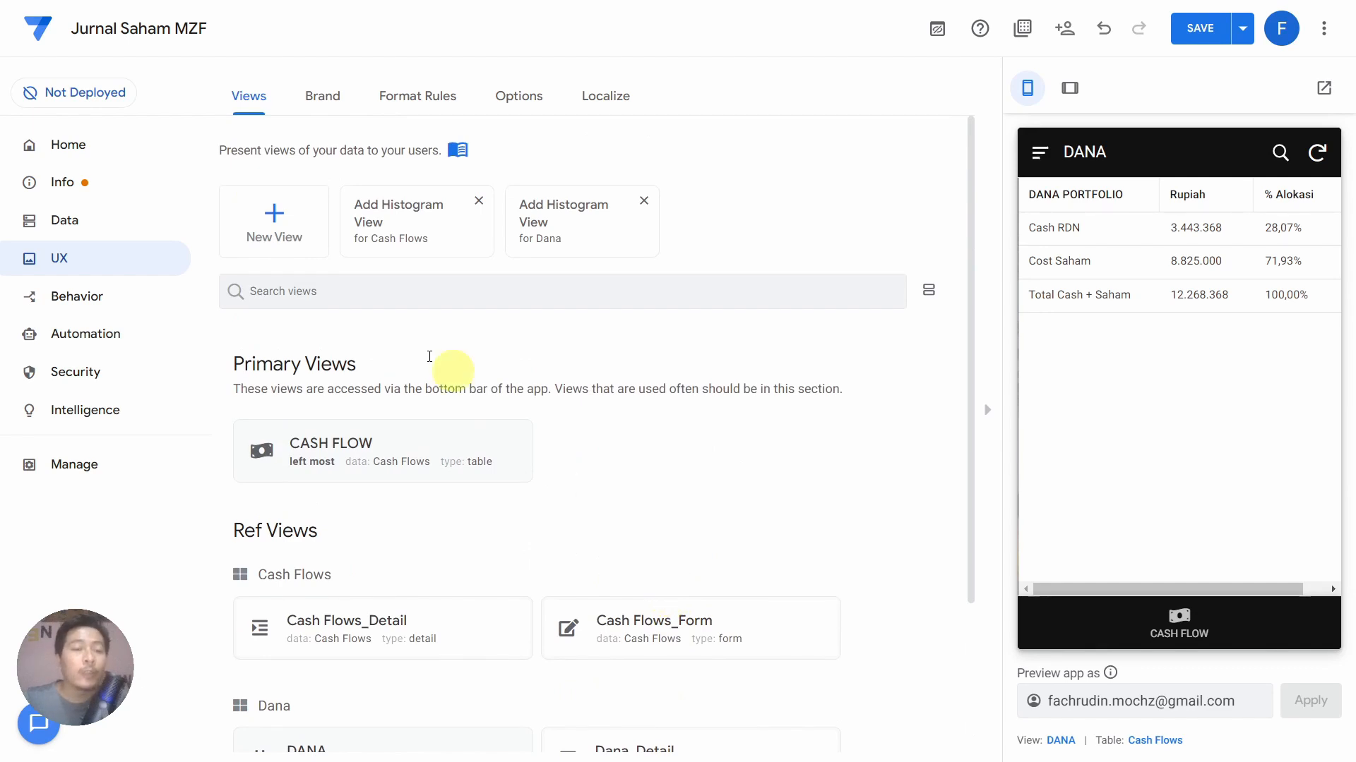
click(275, 222)
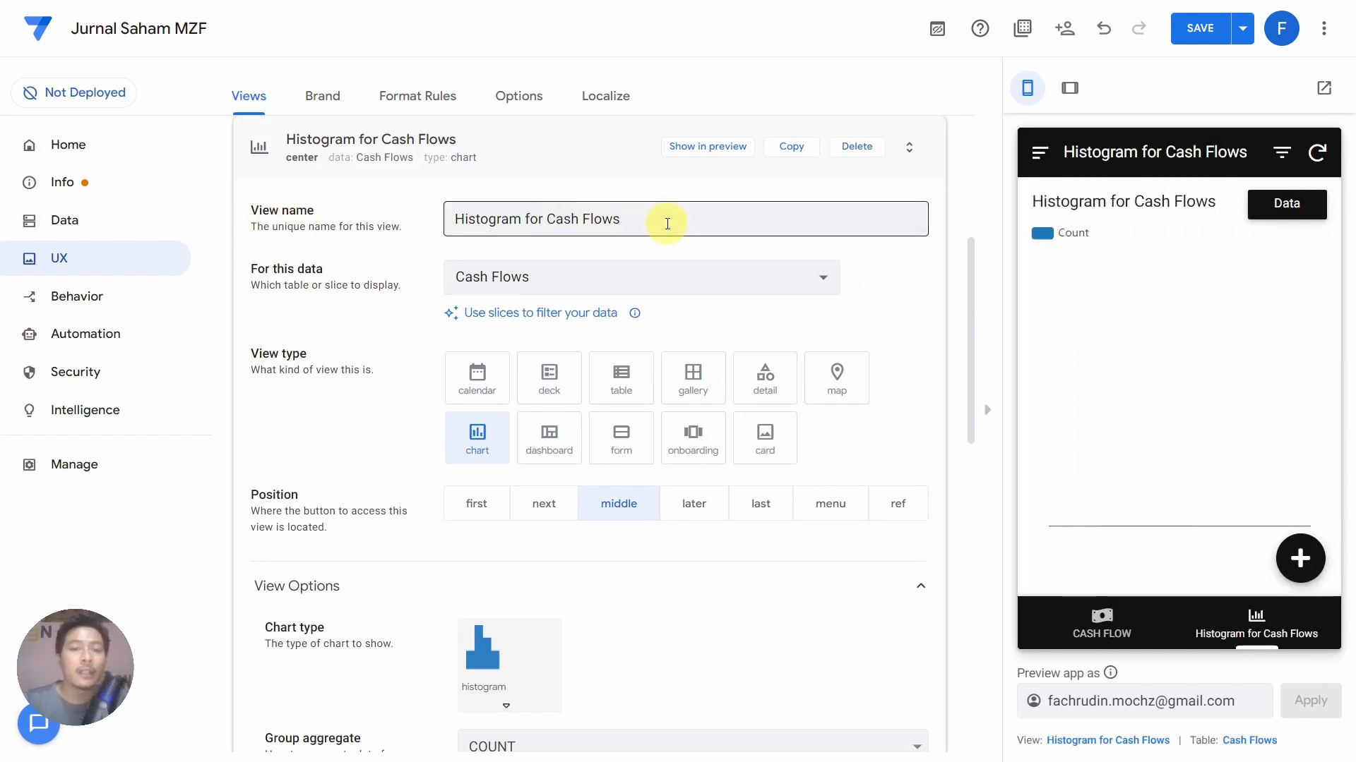
drag(667, 224, 467, 201)
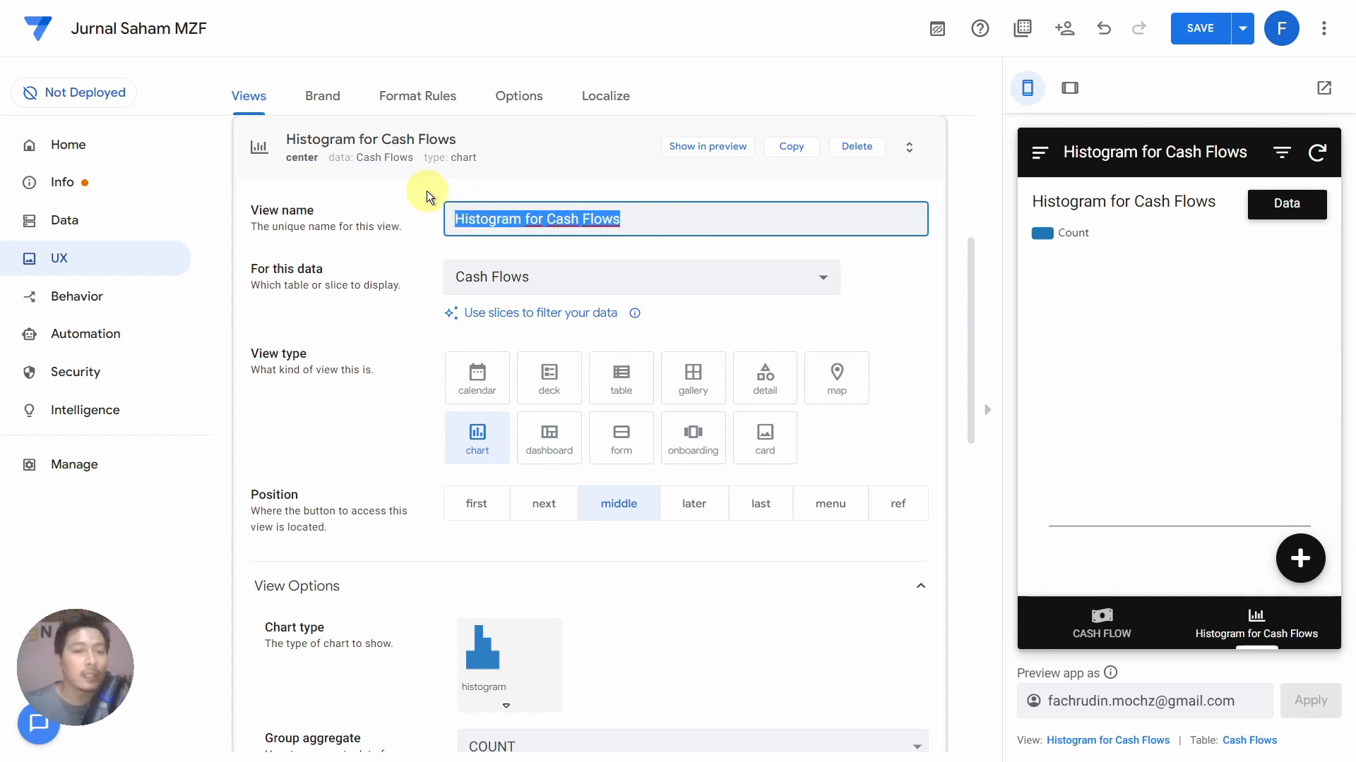
text(CHART CA)
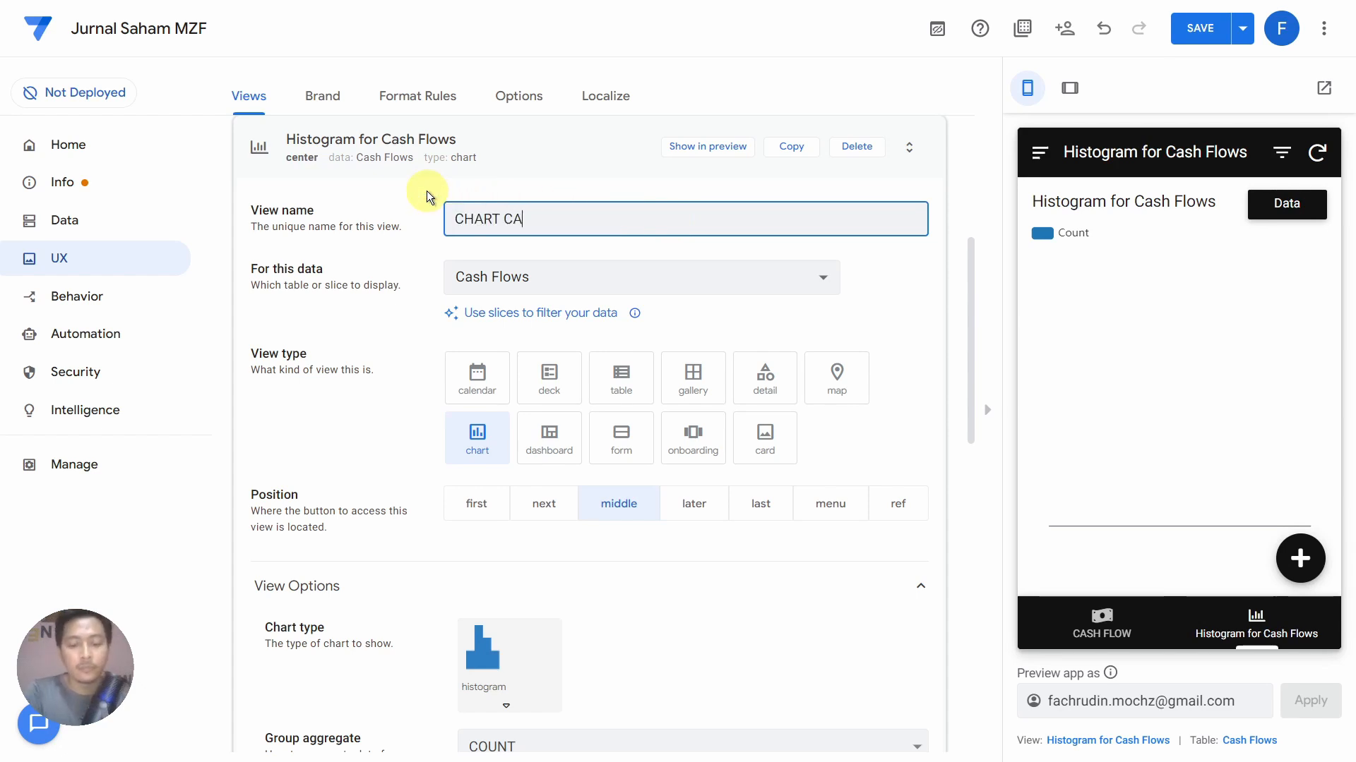
text(SH FLOW)
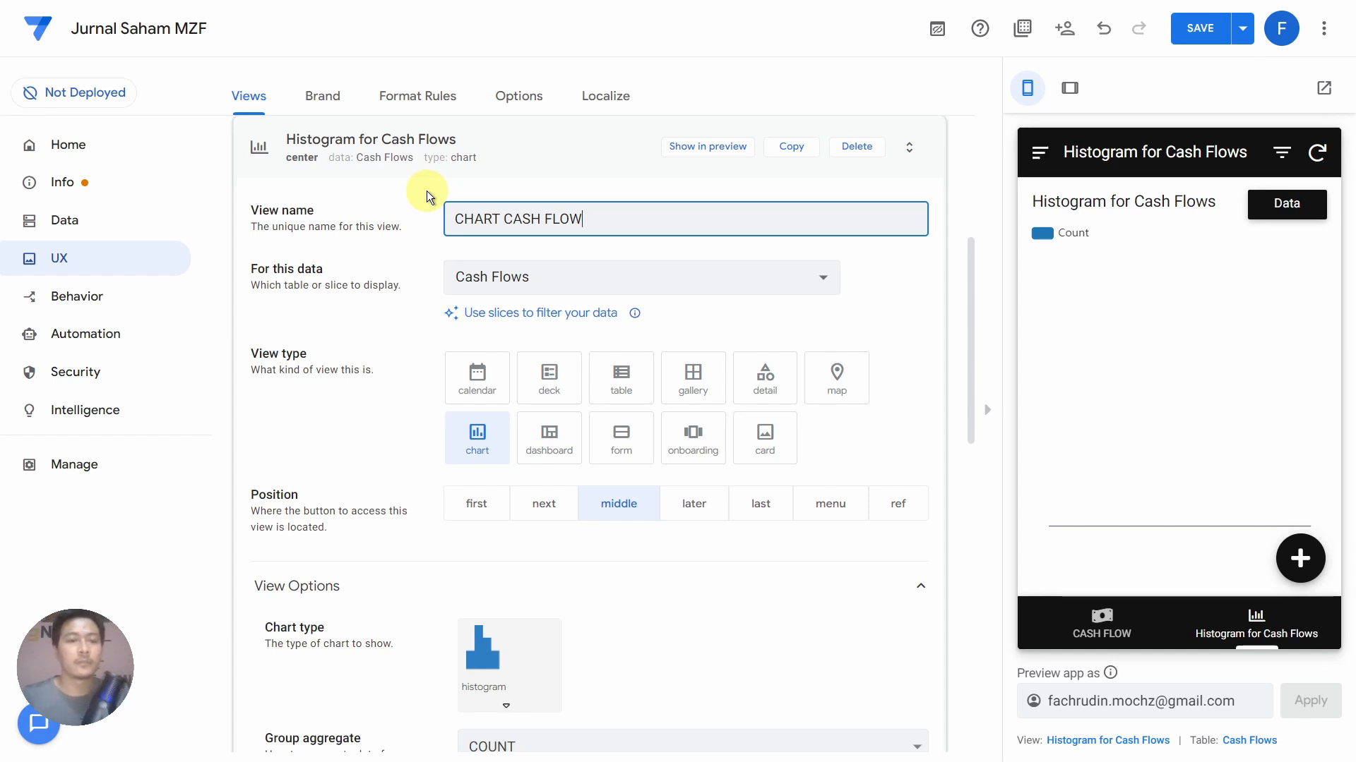
Keep Cash Flows as the chart view's data, dismiss the slice suggestion and set the position to ref
click(619, 302)
click(620, 323)
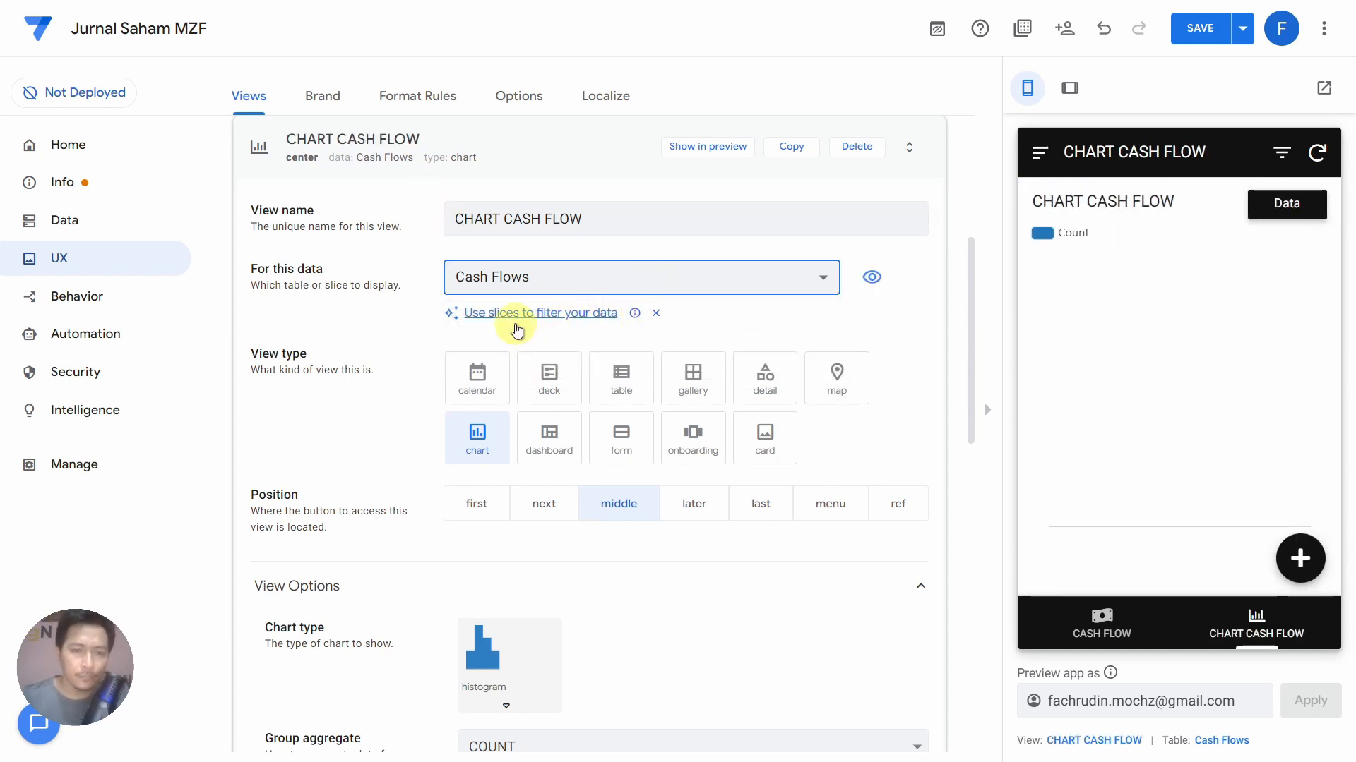
click(657, 314)
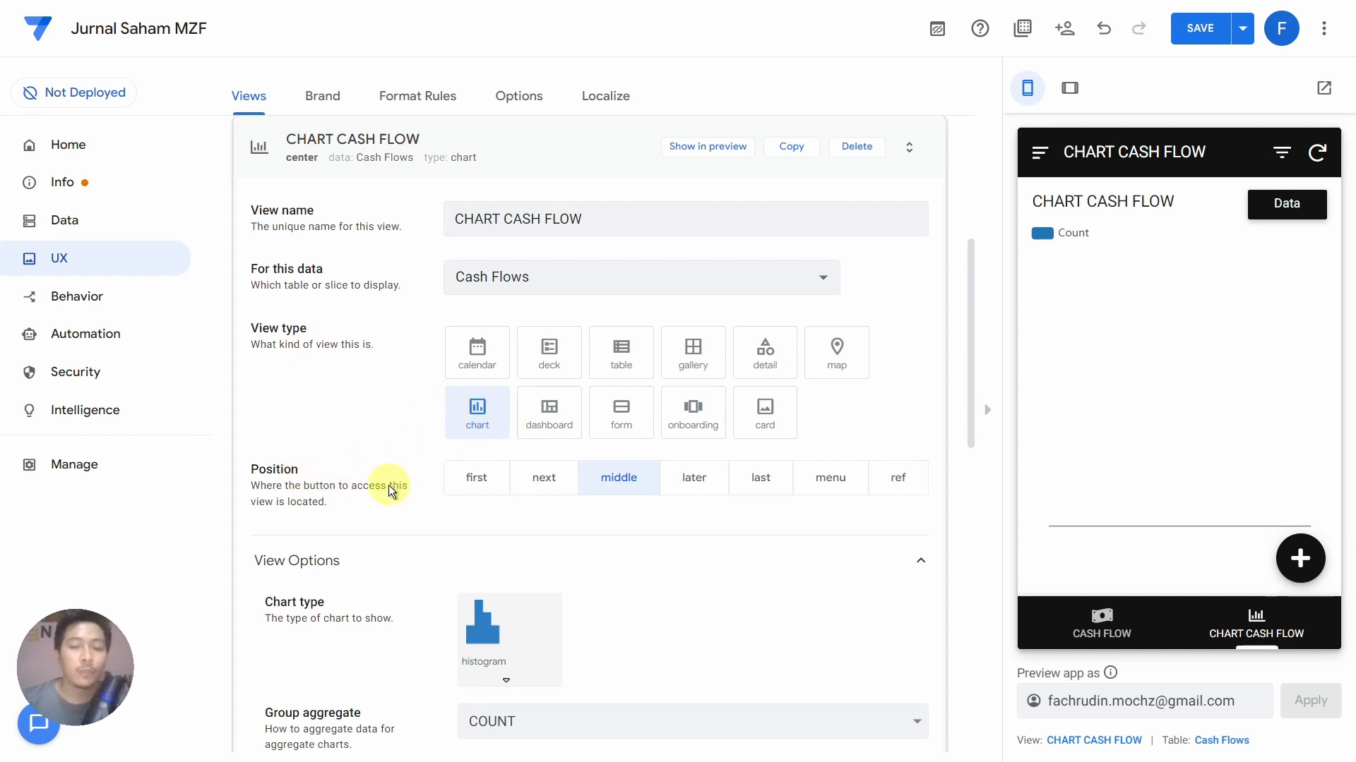
click(900, 482)
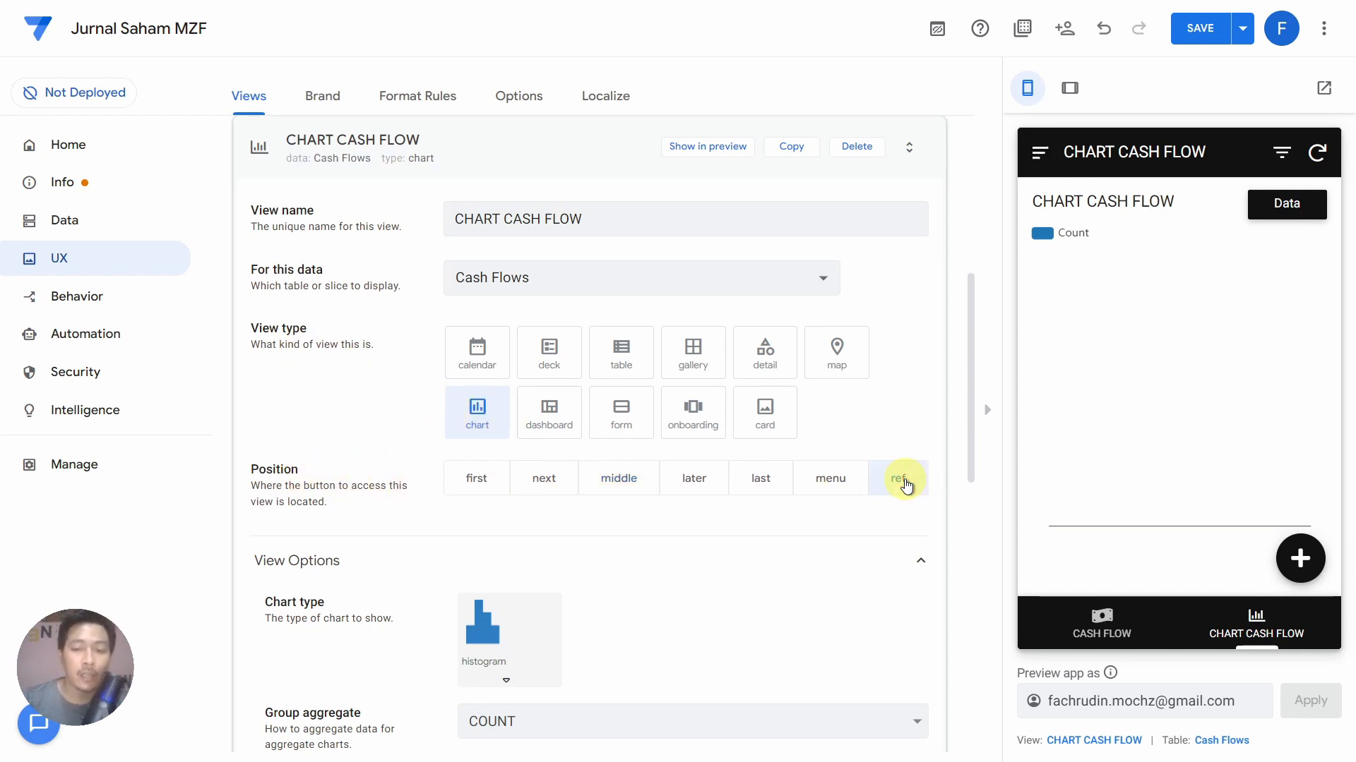
Set the chart's group aggregate to SUM :: Transfer Amount and its chart column to Aktivitas, and check the Deposit bar in the preview
scroll(536, 537, down, 3)
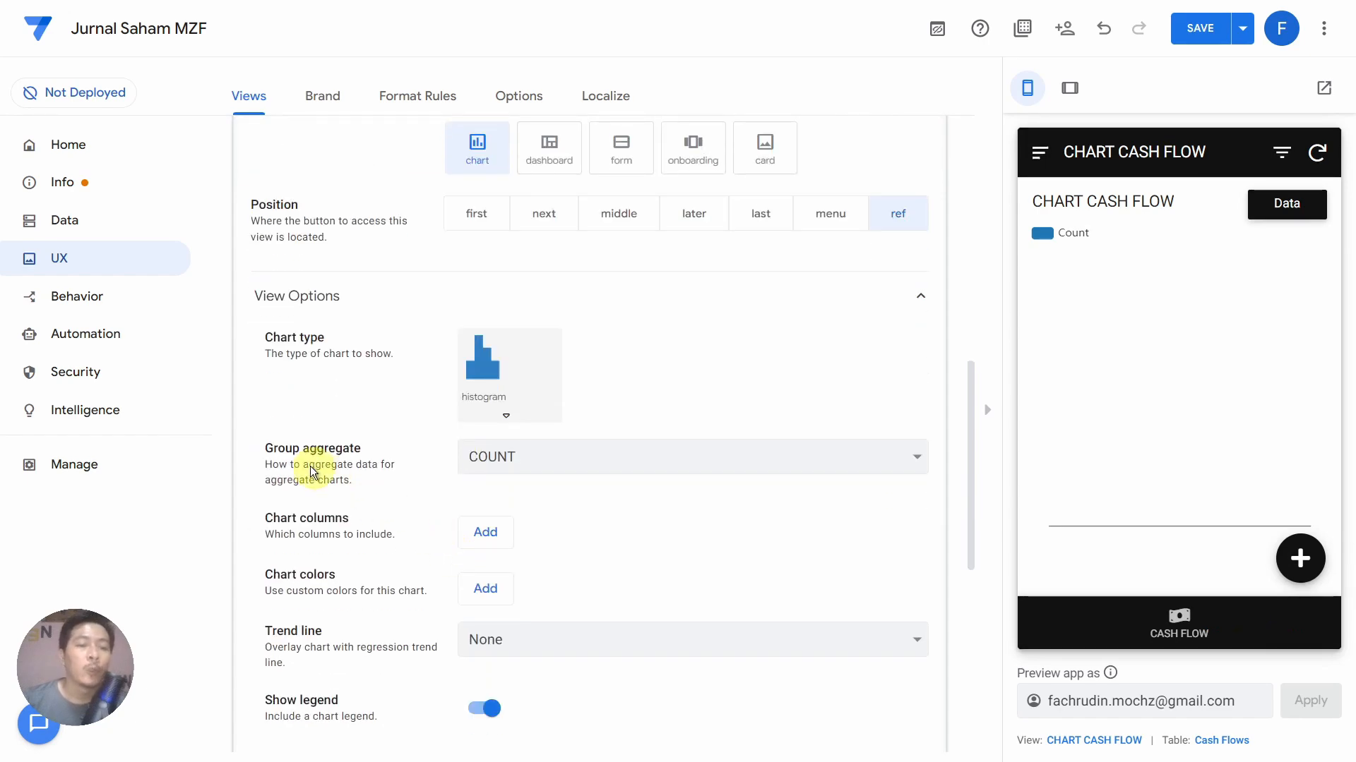
click(689, 461)
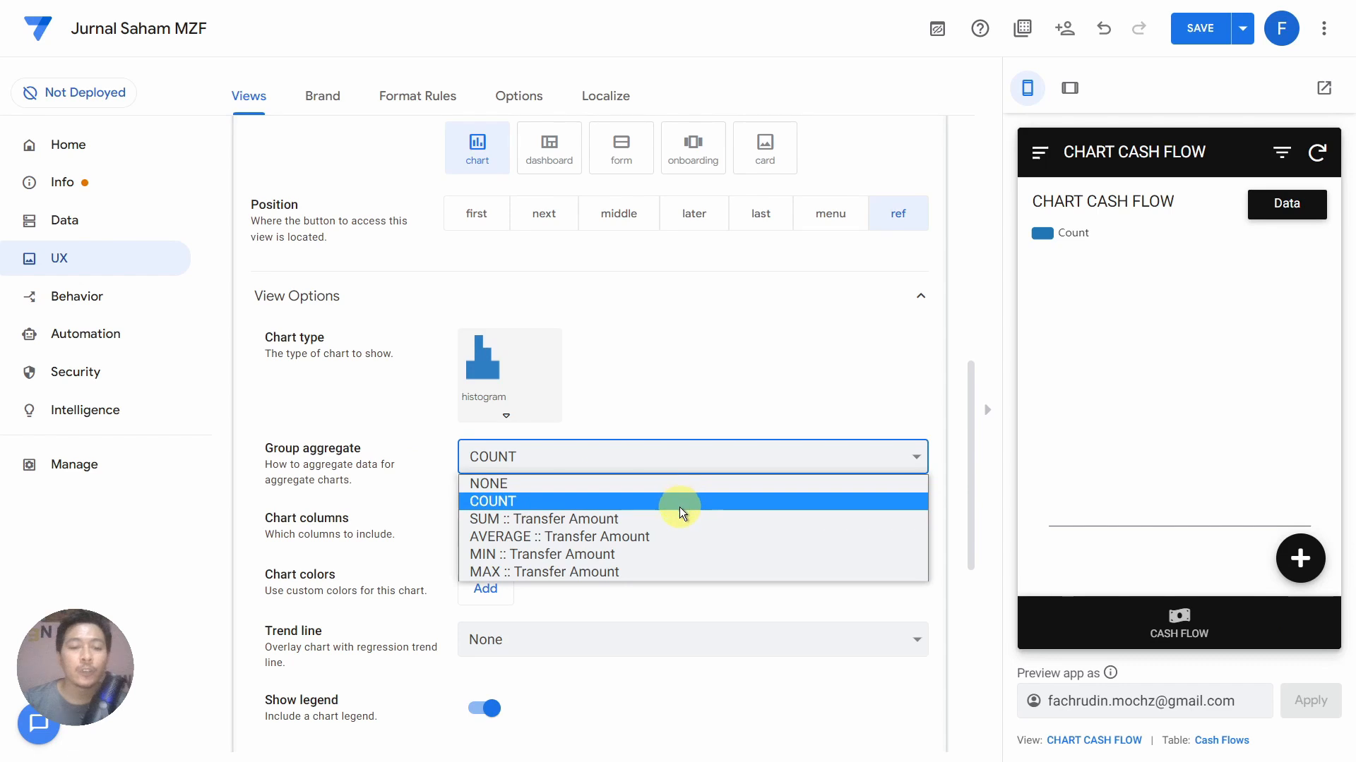
click(599, 518)
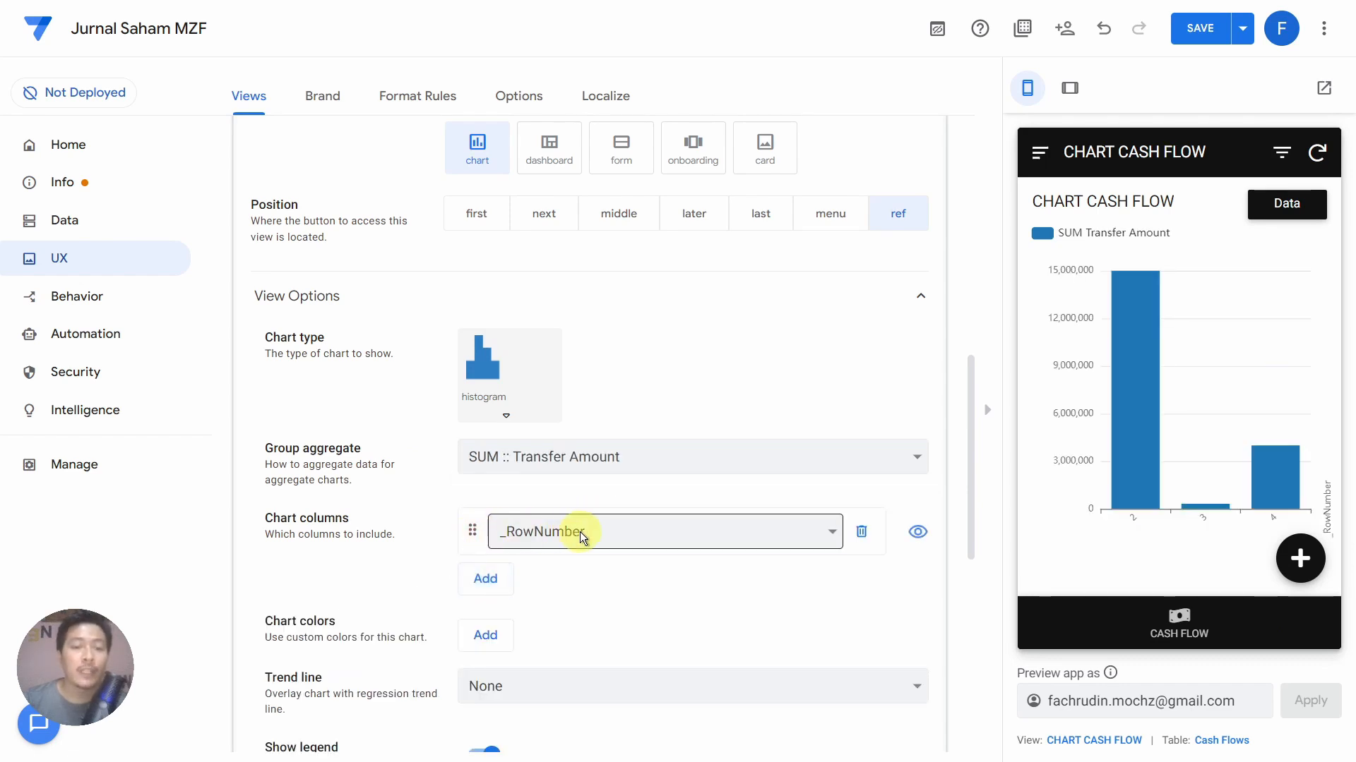
click(579, 531)
click(582, 629)
scroll(824, 443, down, 1)
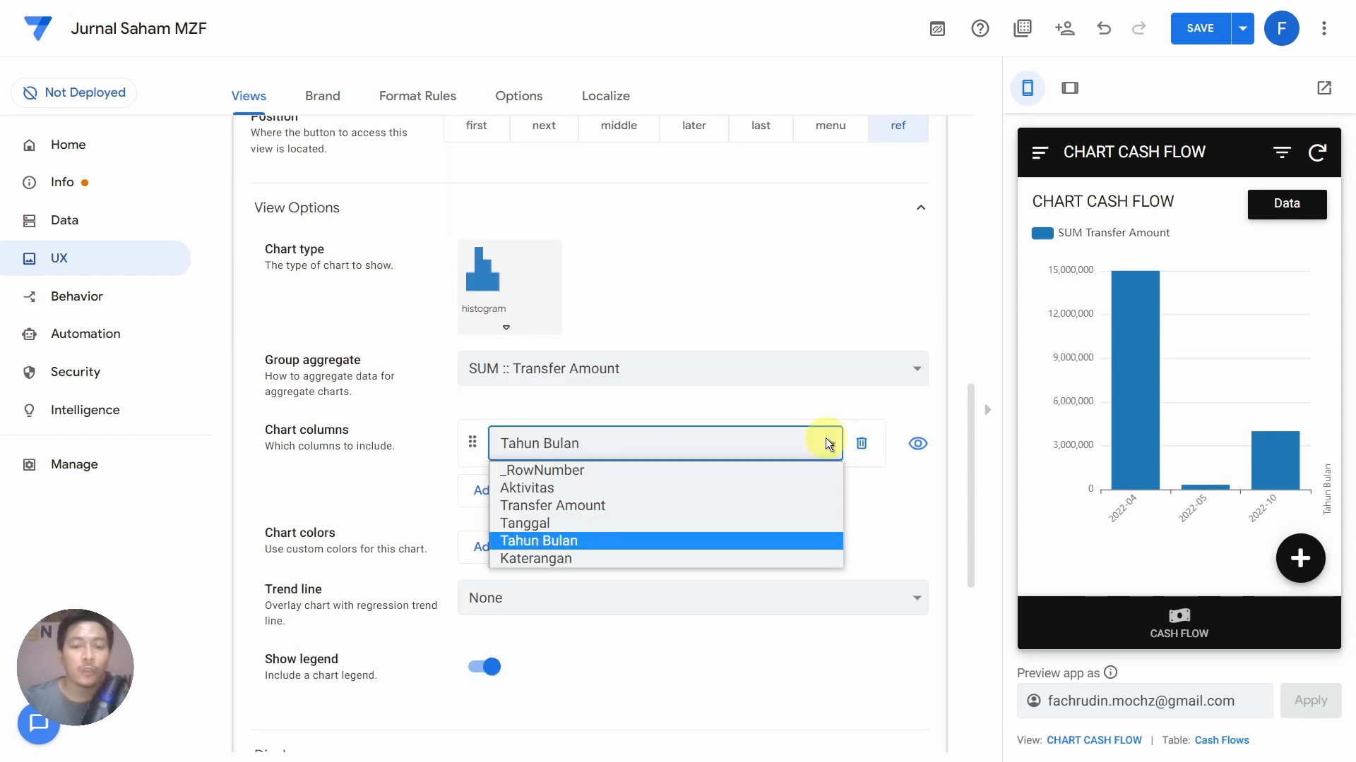
click(701, 490)
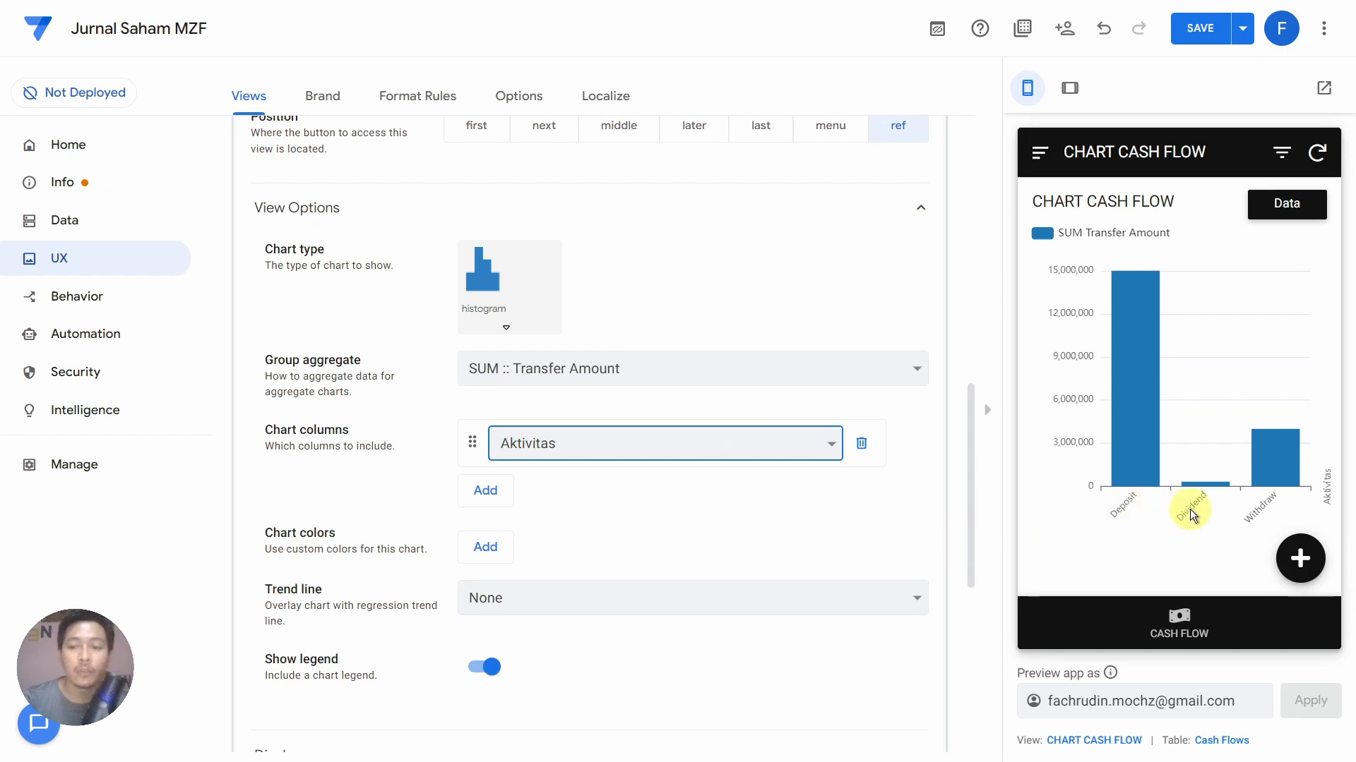
mouse_move(1136, 439)
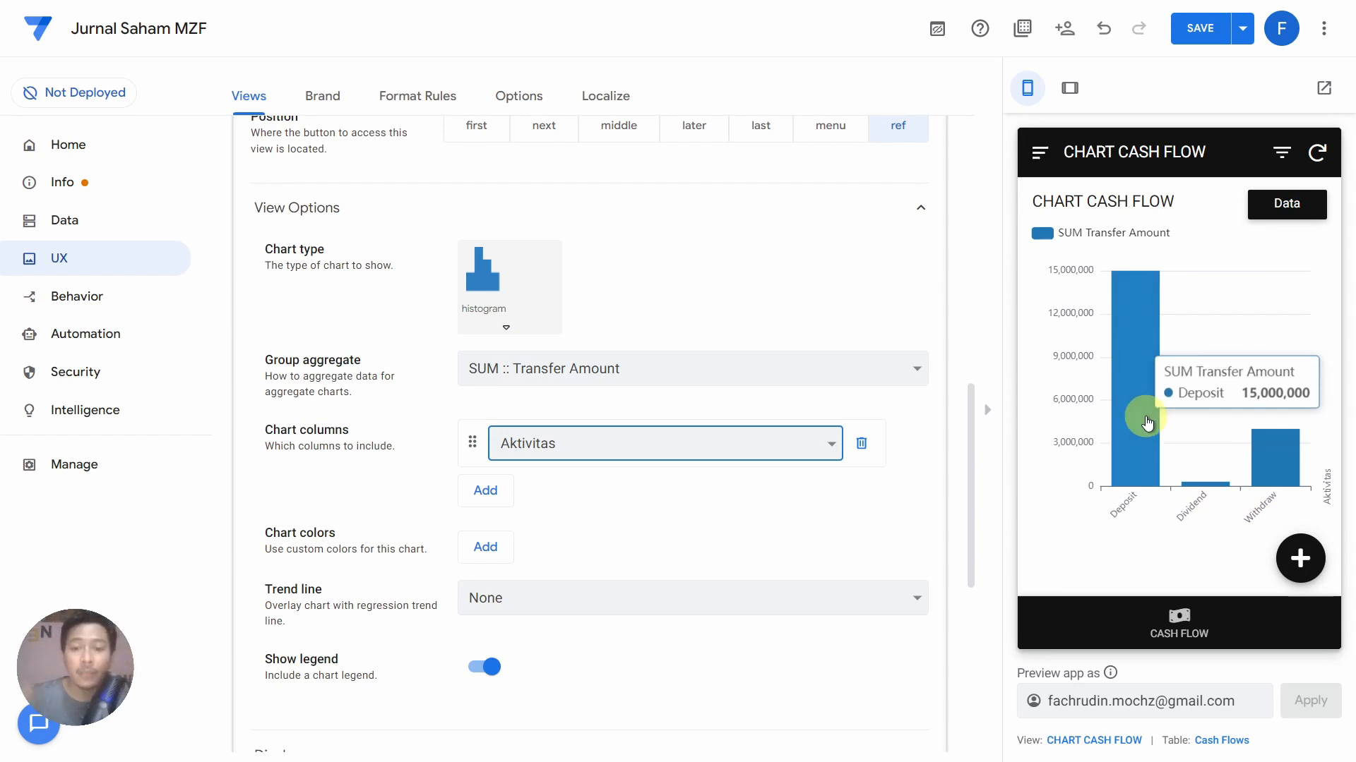
click(1135, 390)
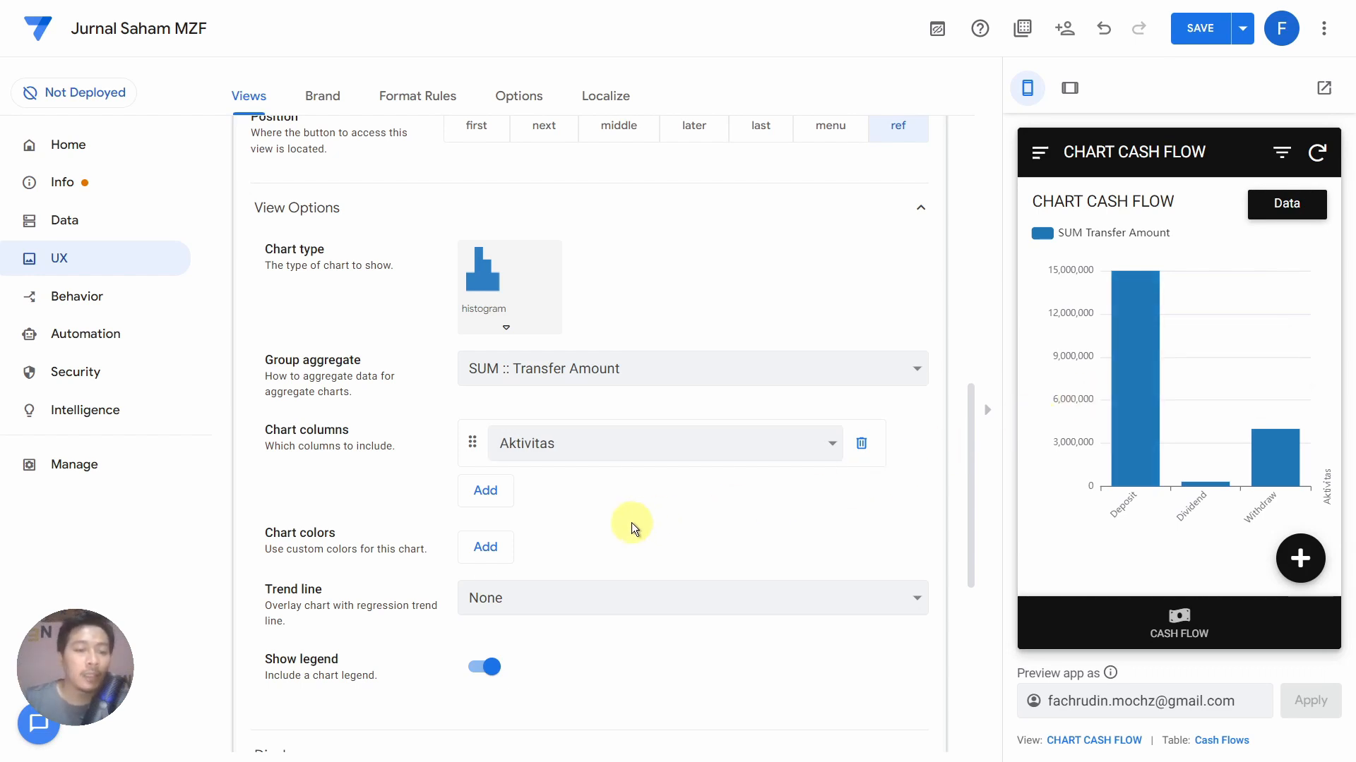
Add a custom color entry to the CHART CASH FLOW chart and select its color name for editing
click(485, 549)
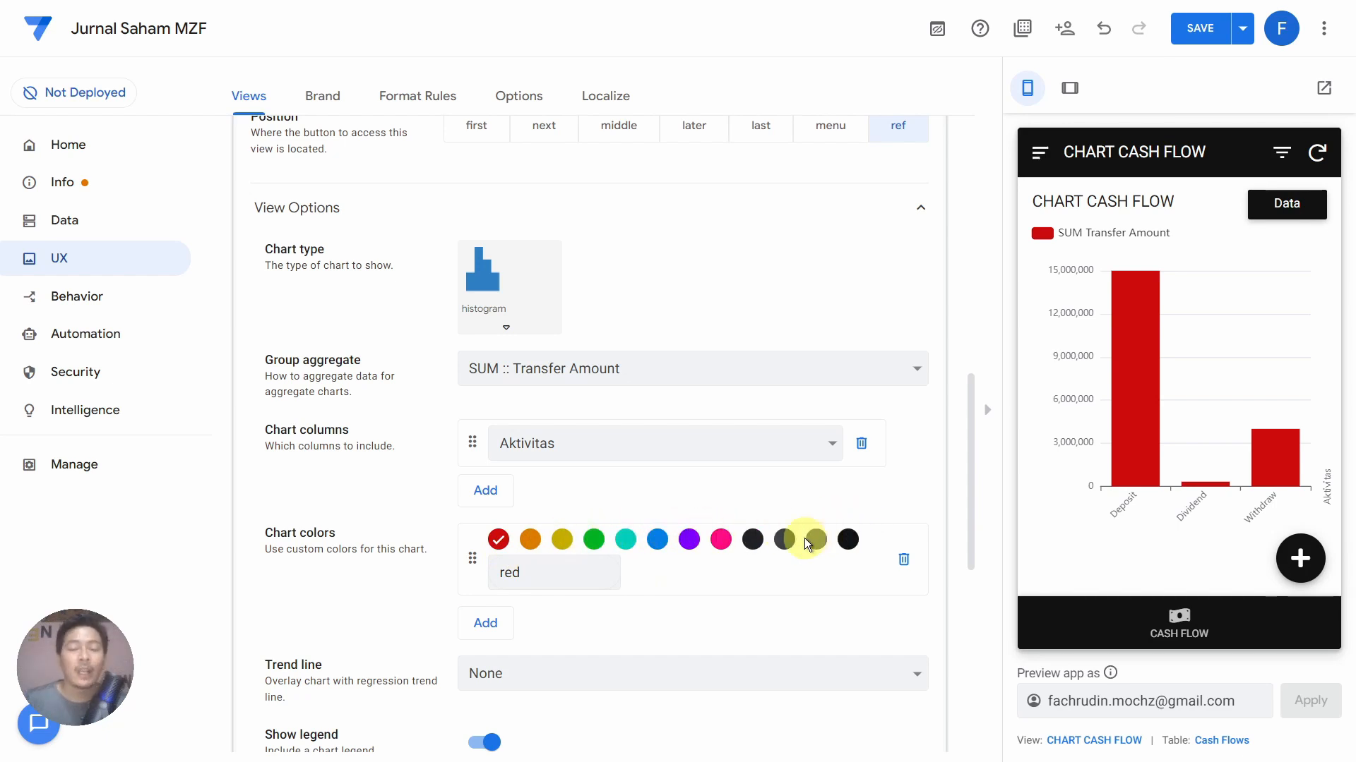
click(583, 561)
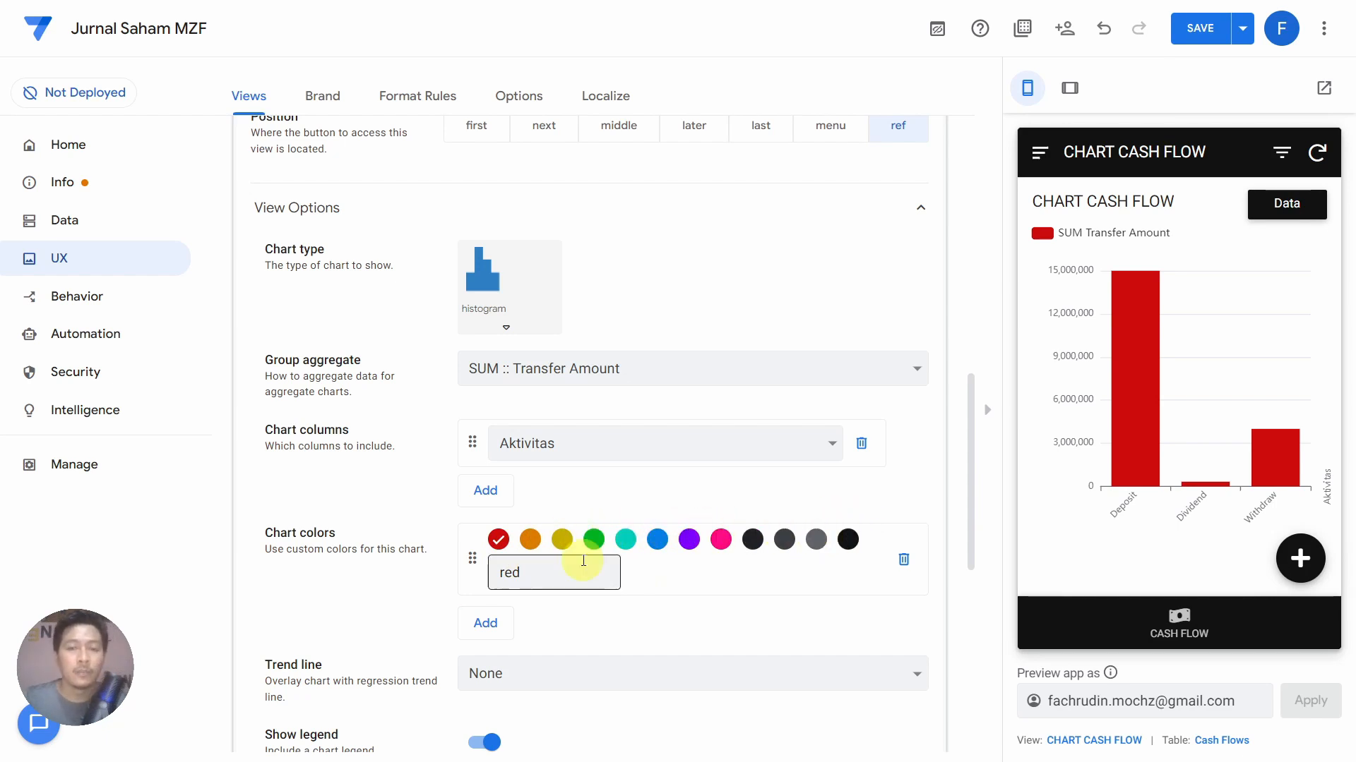
Search the web for "kode warna" in a new browser tab and open Wikipedia's Daftar warna article
key(F11)
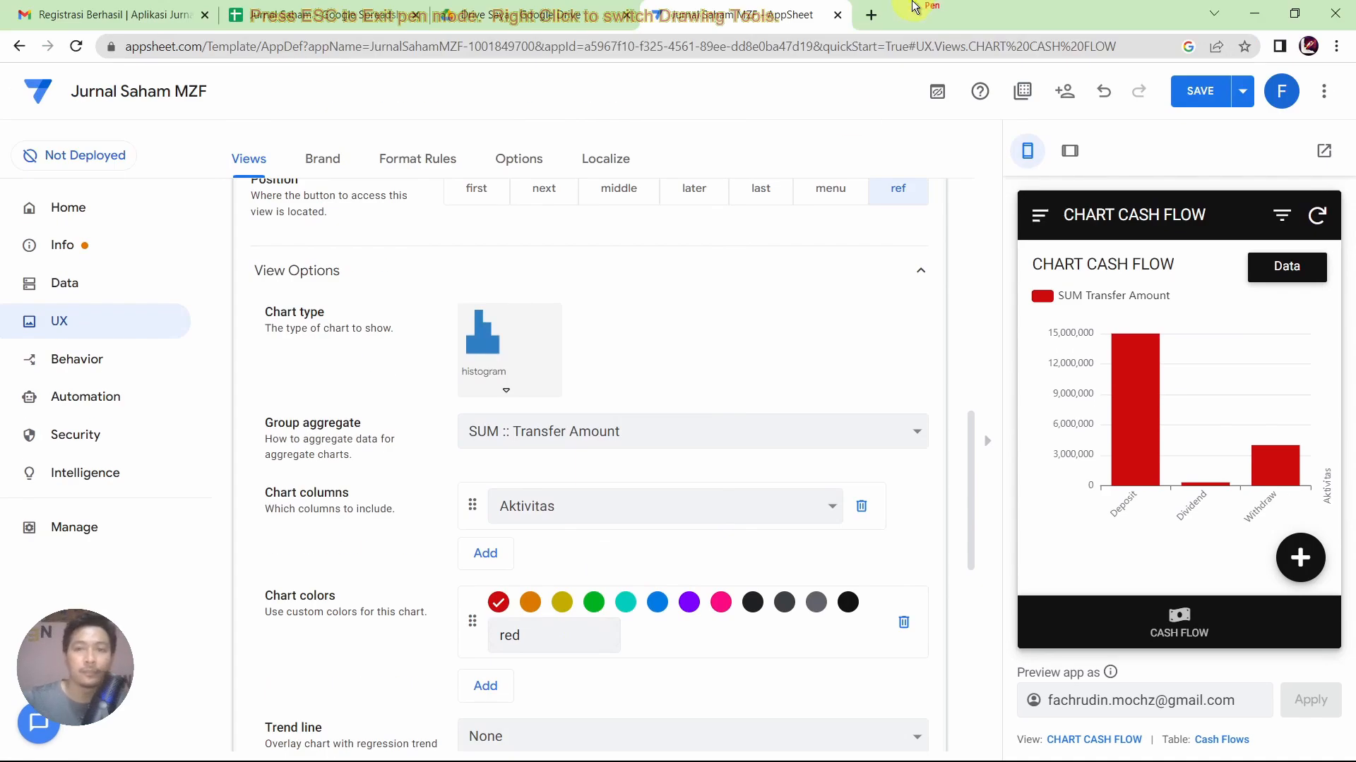
click(871, 14)
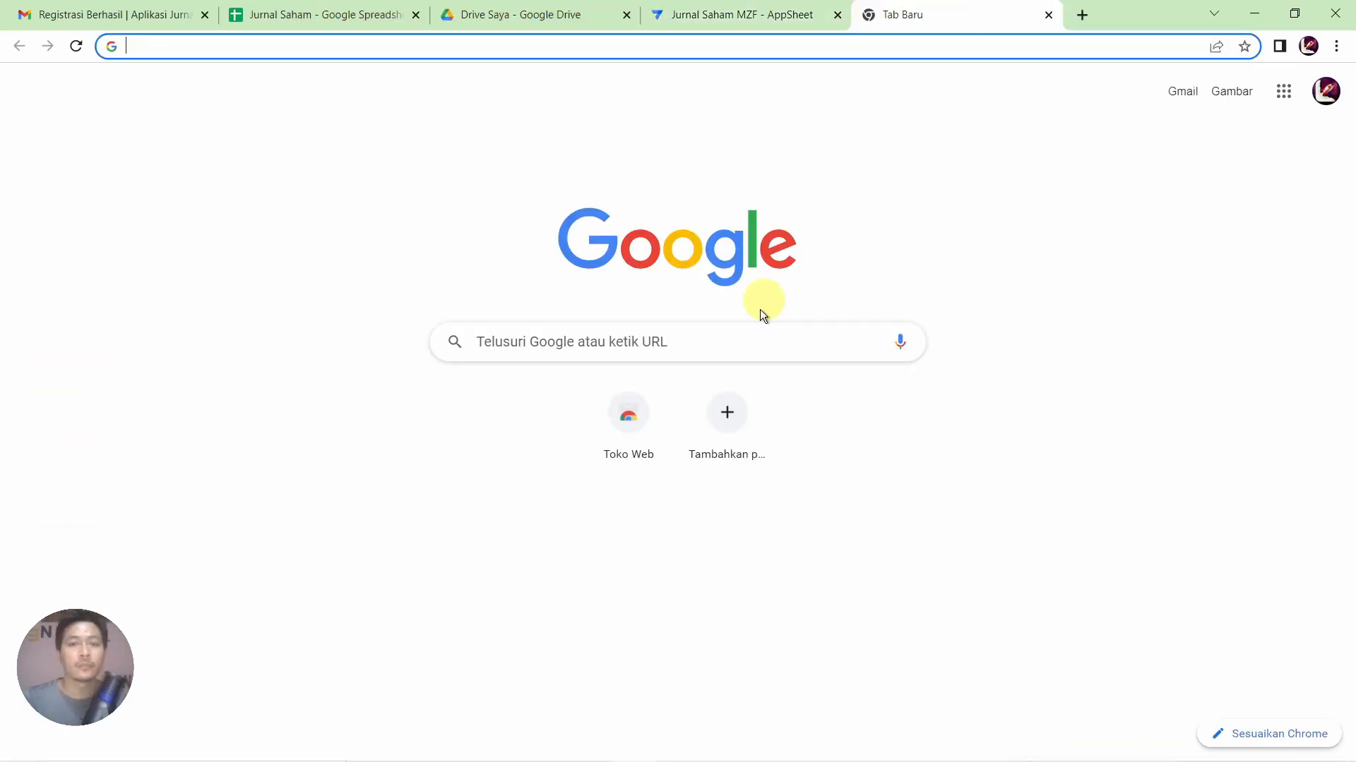
click(748, 340)
click(638, 387)
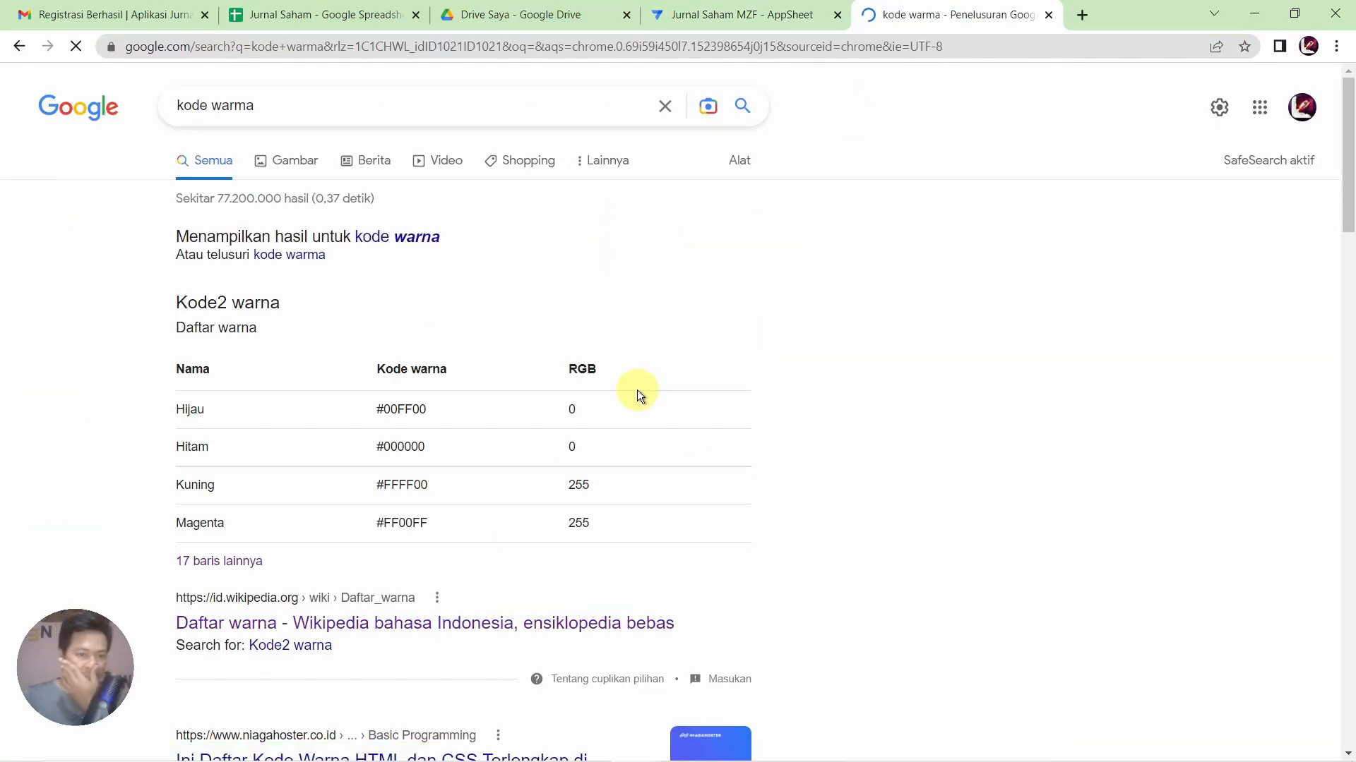
click(354, 630)
Look through the article's color tables for a hex code to use in the chart
scroll(355, 629, down, 5)
scroll(508, 475, up, 5)
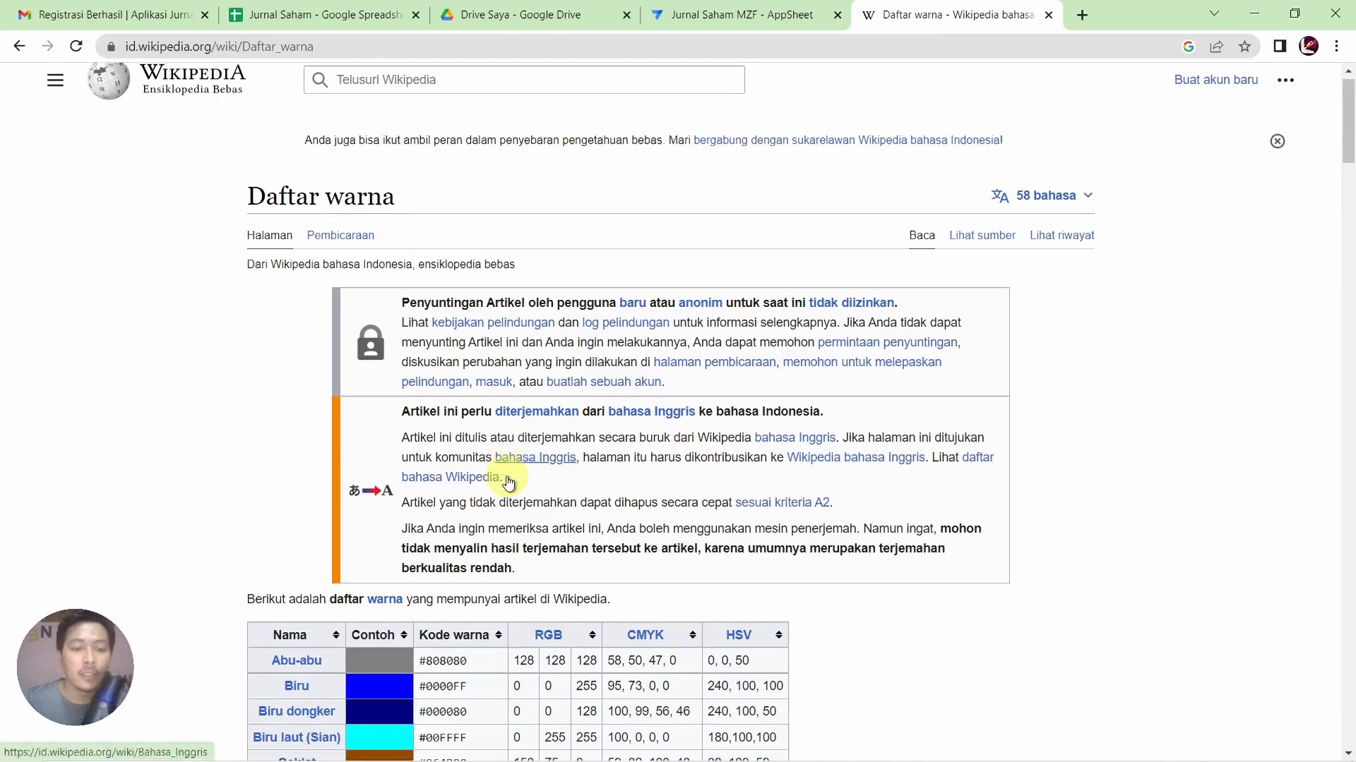
scroll(514, 475, down, 6)
scroll(444, 644, down, 20)
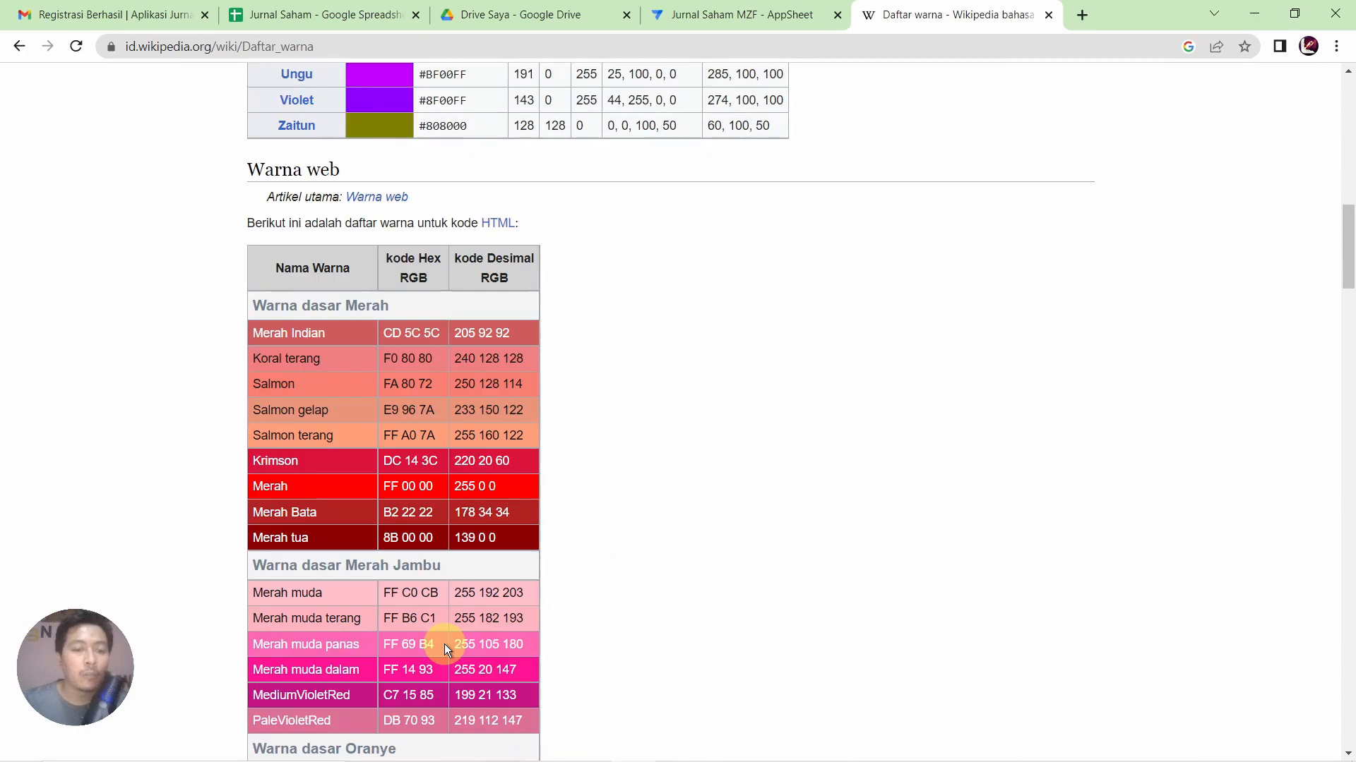
scroll(444, 644, down, 20)
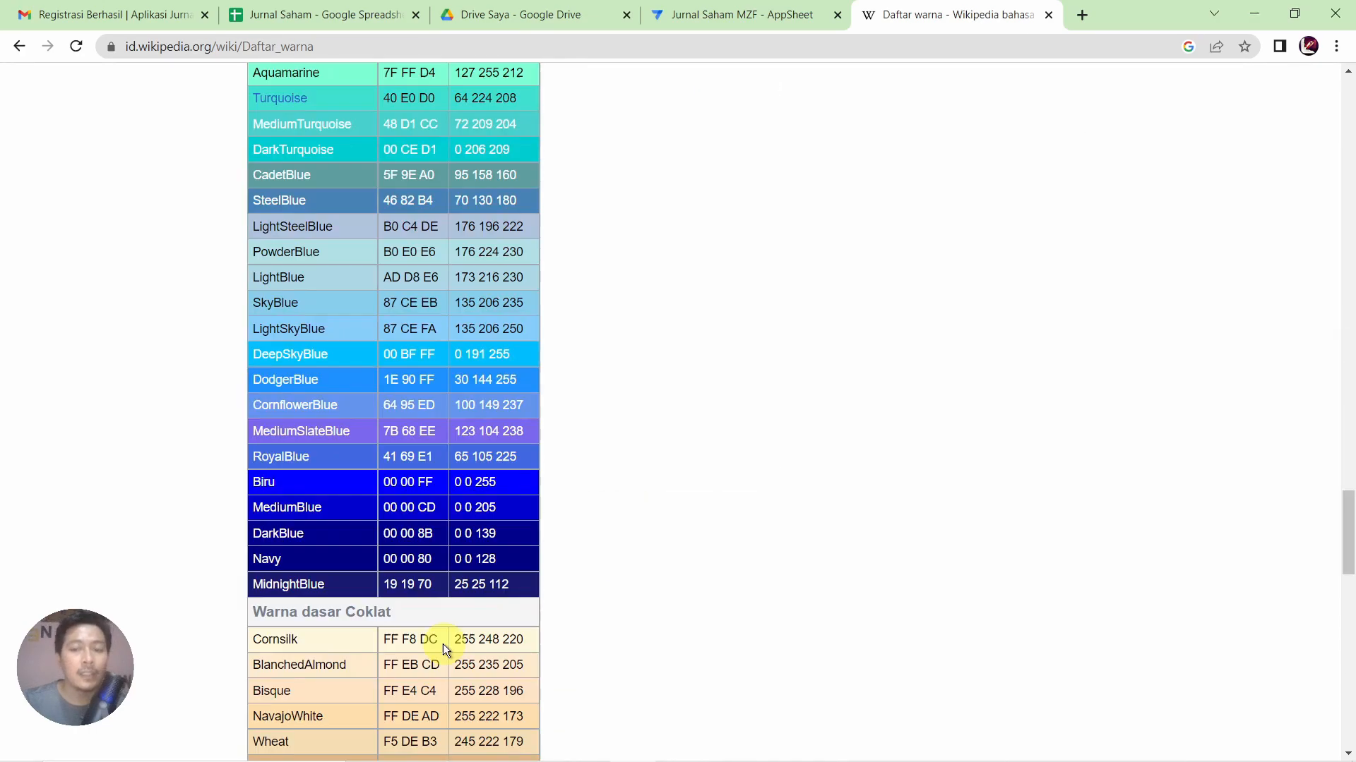
scroll(443, 644, down, 7)
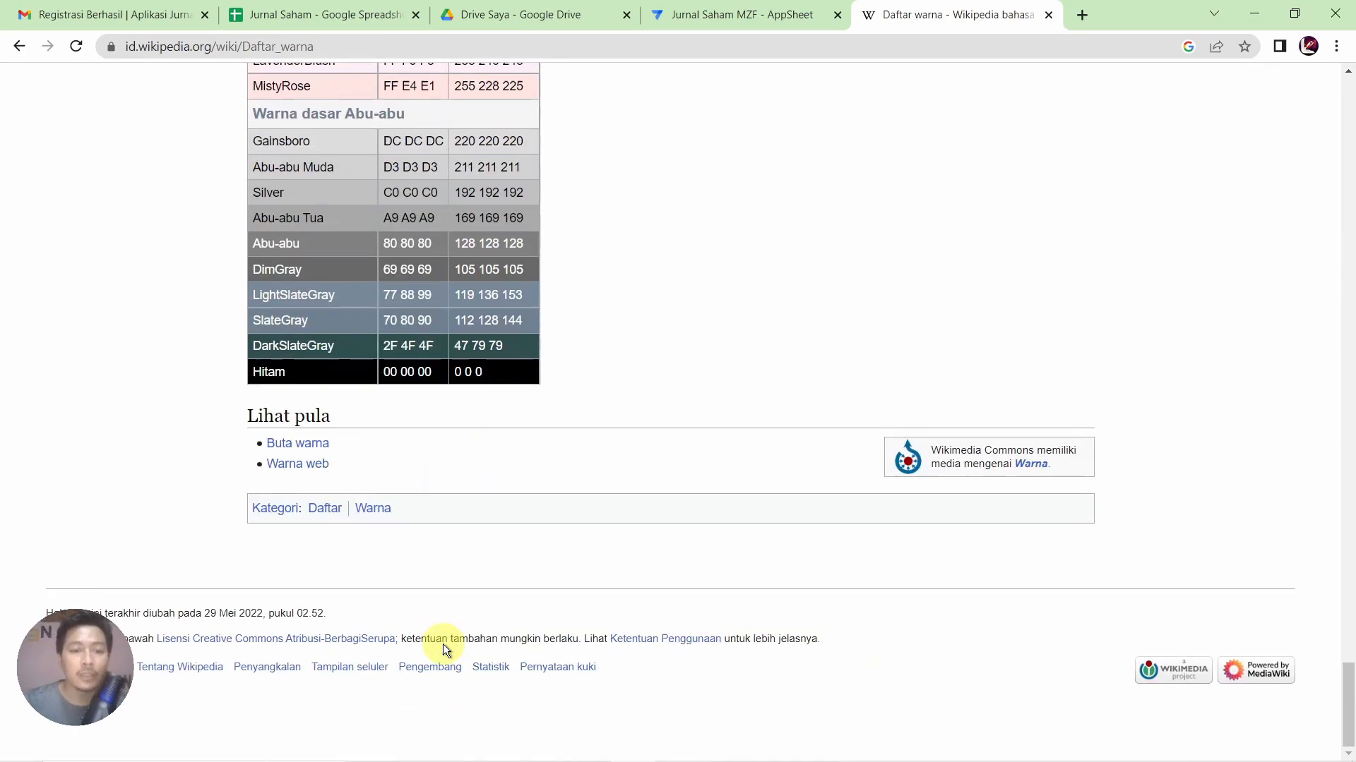
scroll(442, 643, up, 20)
scroll(442, 642, up, 20)
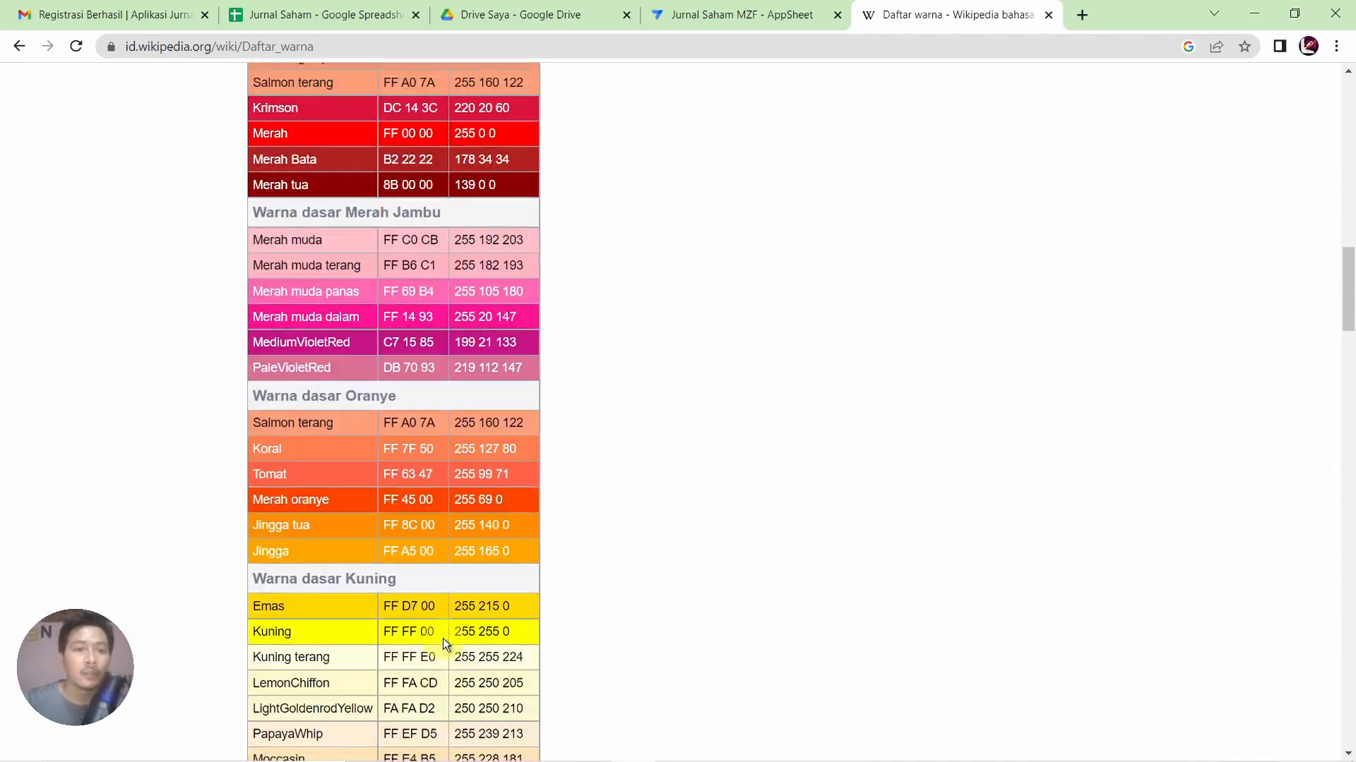
scroll(447, 633, down, 1)
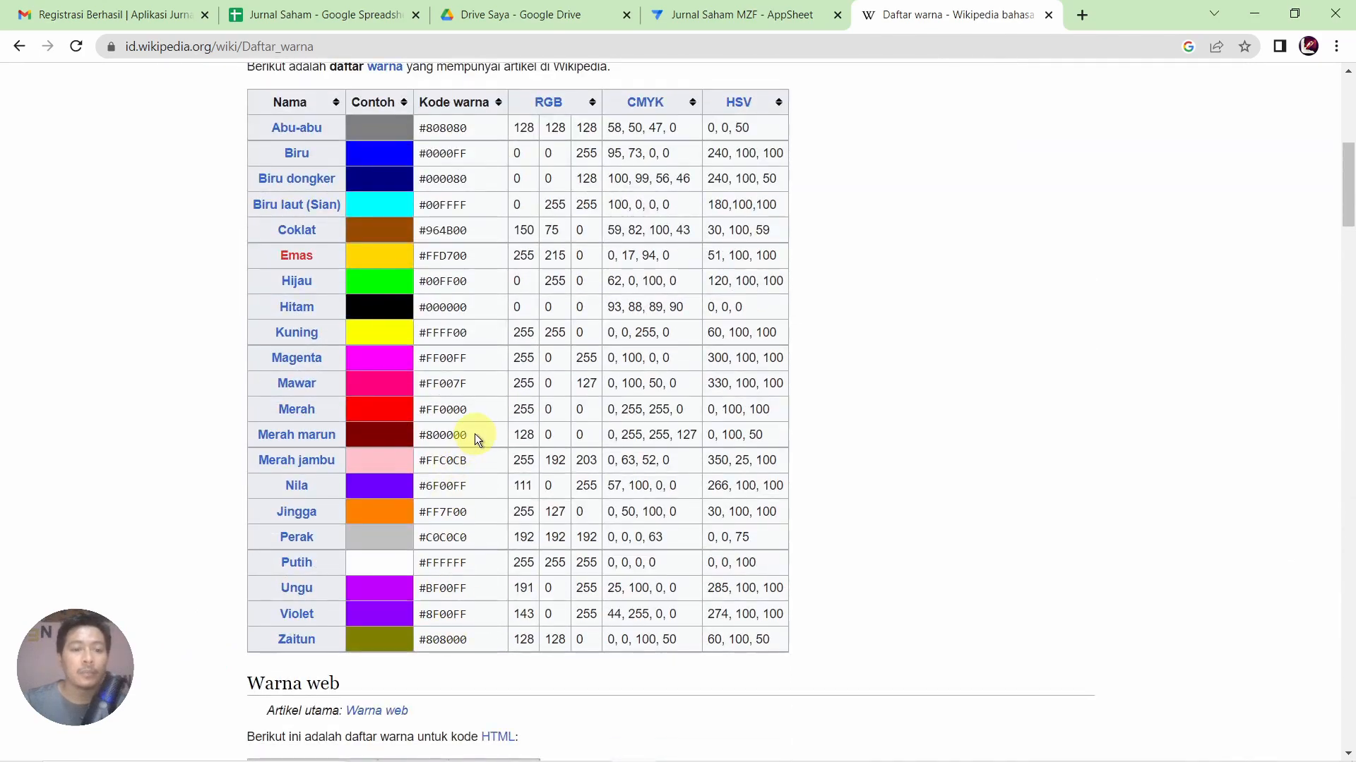
Copy the Merah marun code #800000 from the article and set it as the chart color in AppSheet
drag(474, 433, 388, 432)
right_click(456, 433)
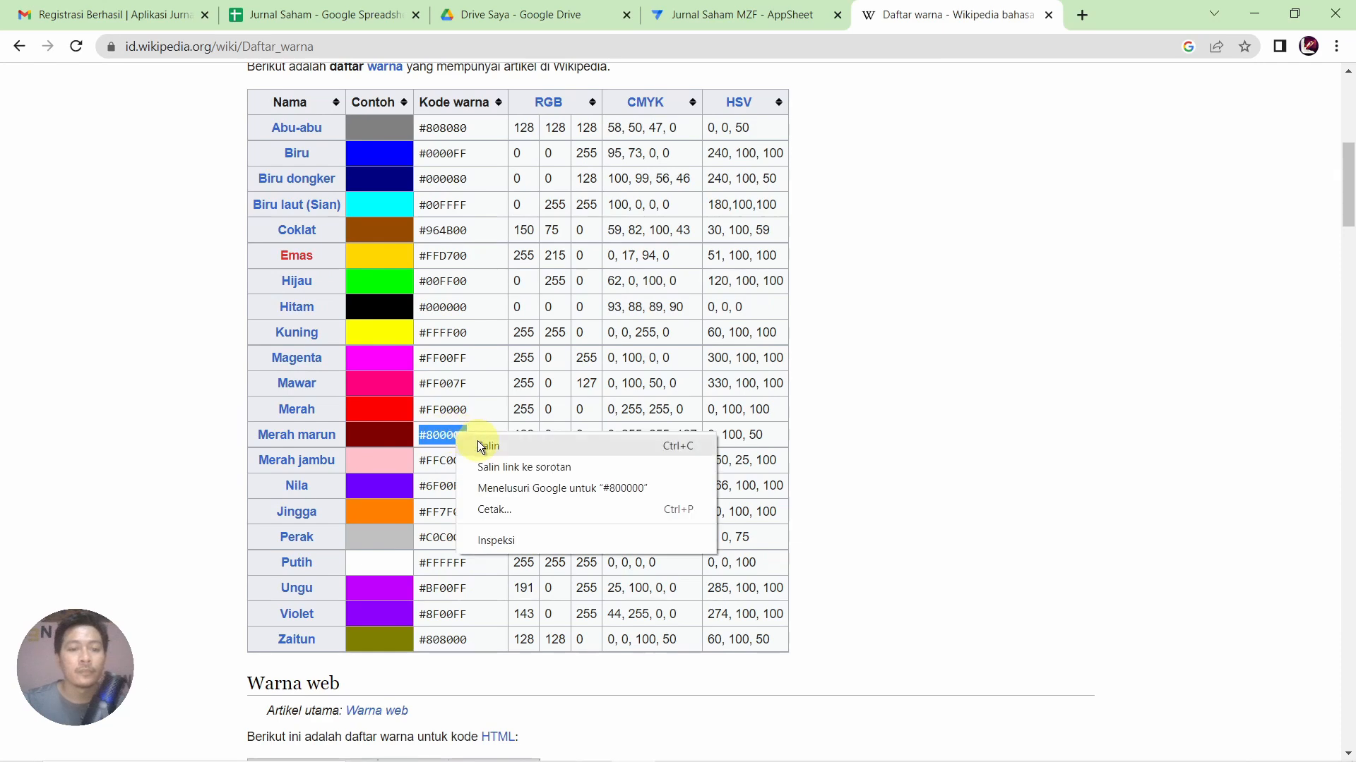
click(475, 443)
click(729, 10)
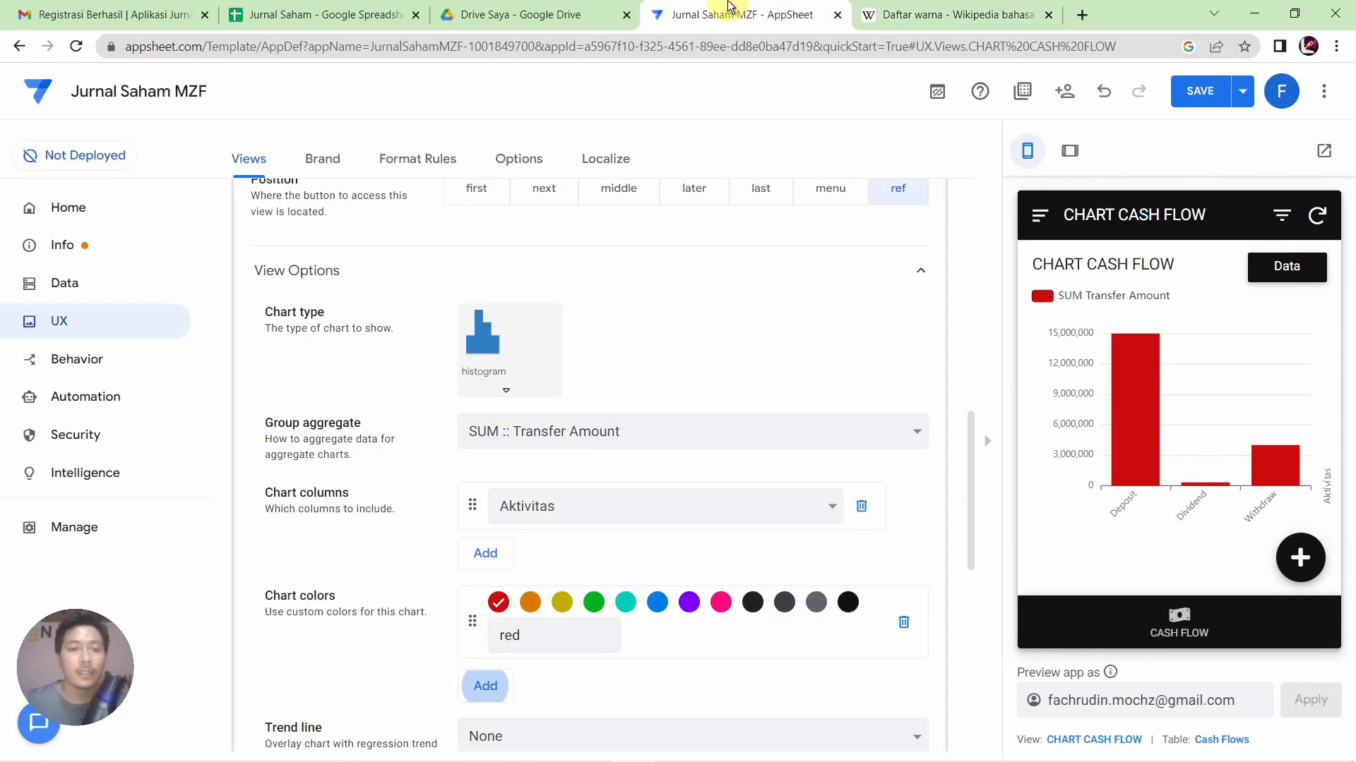
drag(550, 637, 383, 633)
key(ctrl+v)
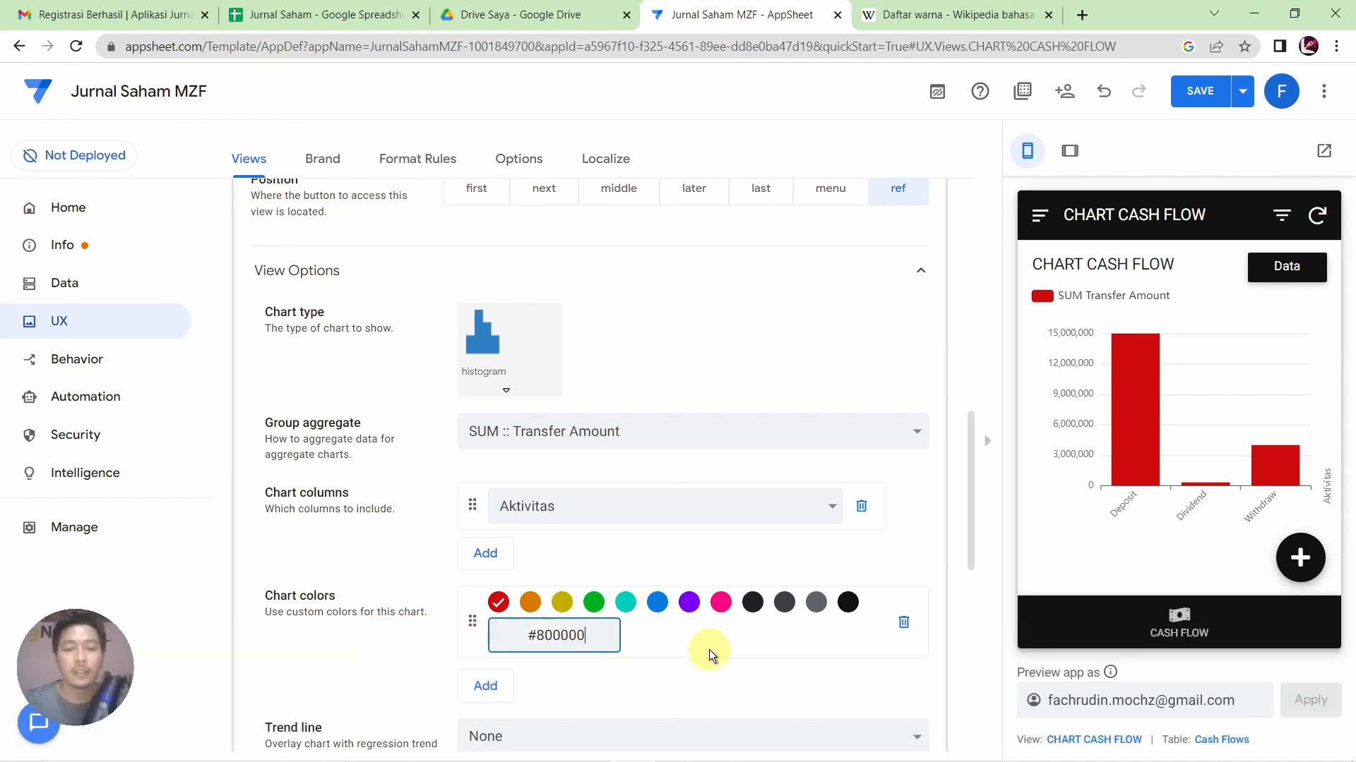
click(709, 649)
mouse_move(1161, 417)
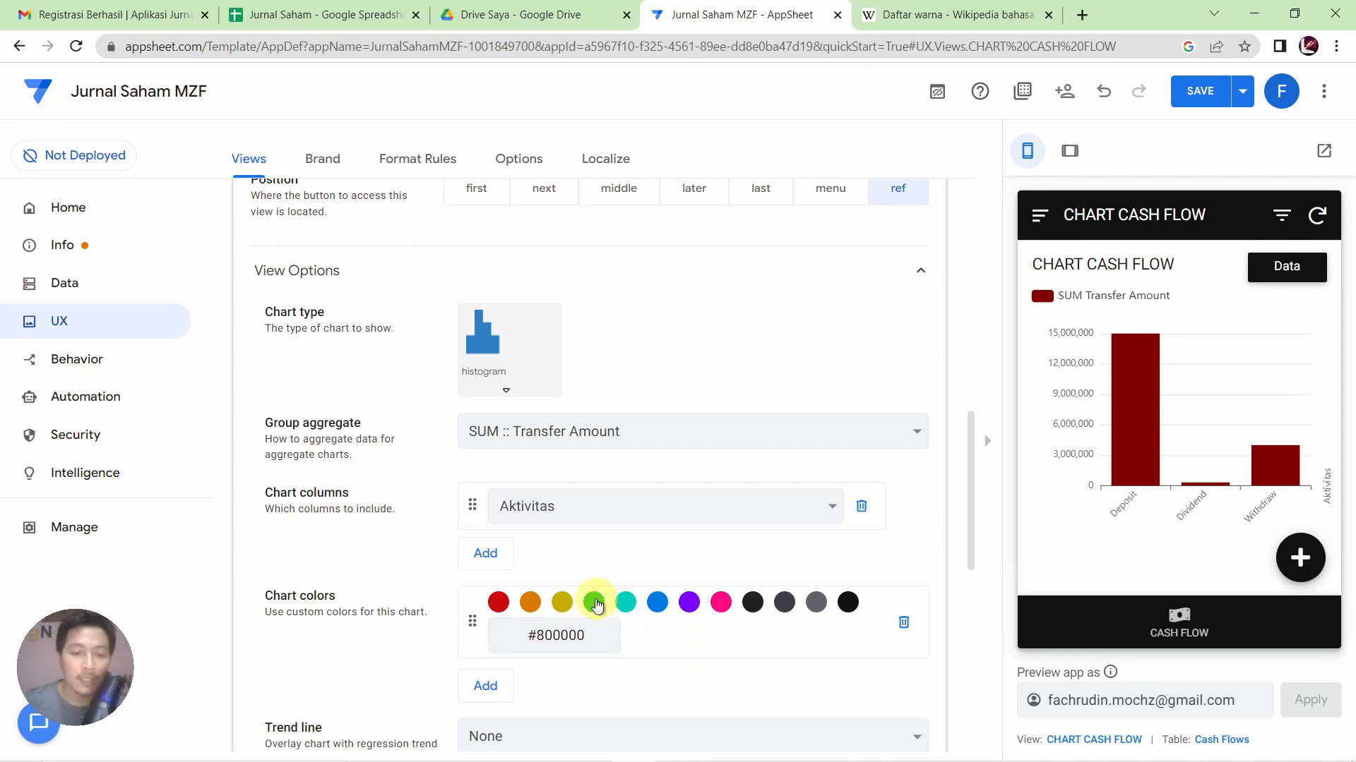
Set the chart's custom color to blue
click(657, 605)
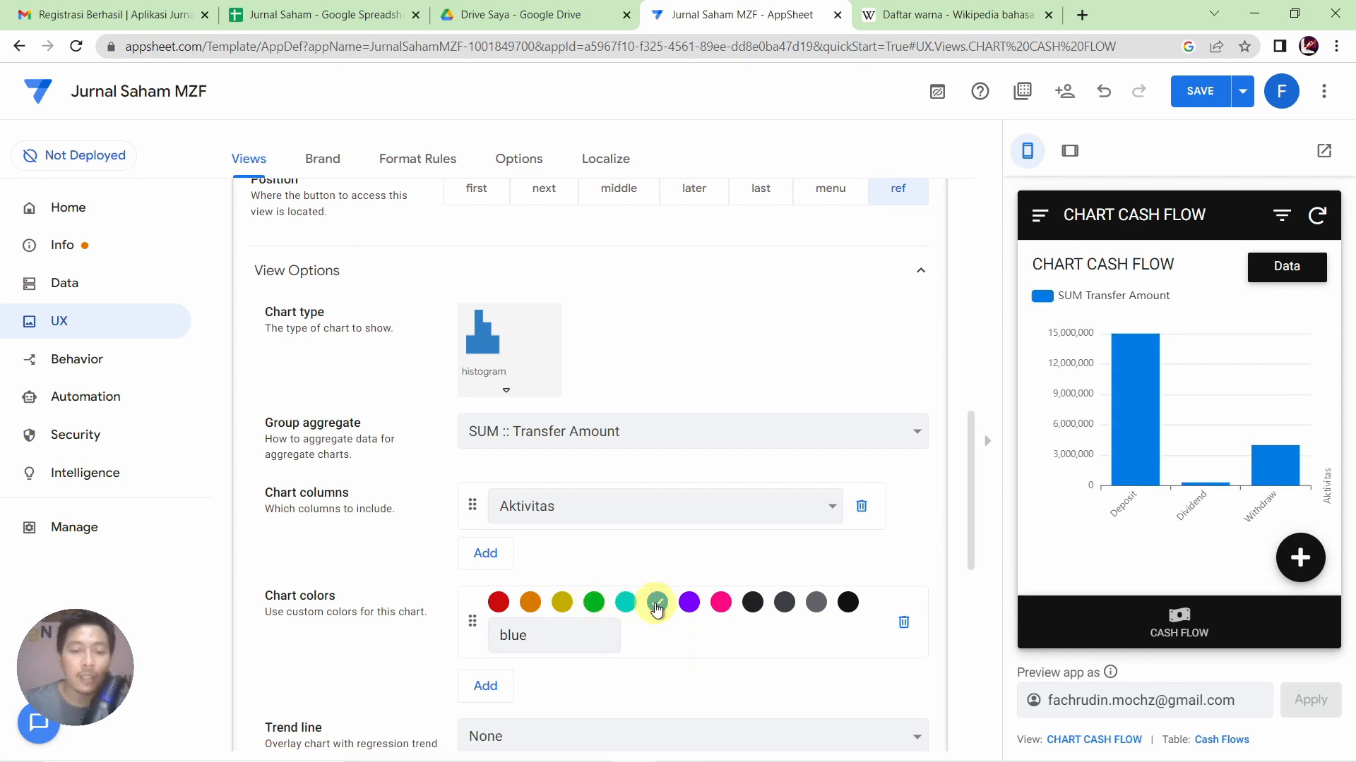
Hide the chart's legend to compare the preview, and turn the legend back on
scroll(647, 647, down, 6)
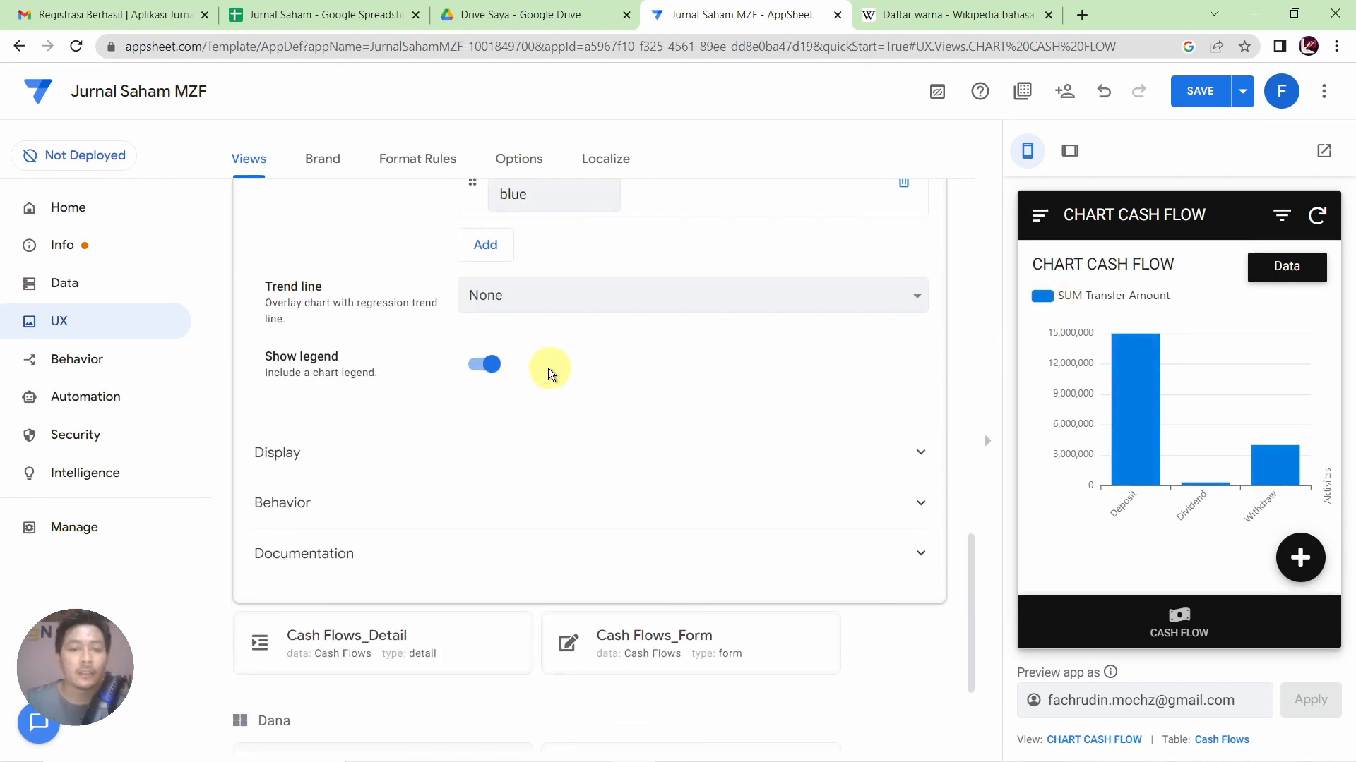
click(485, 374)
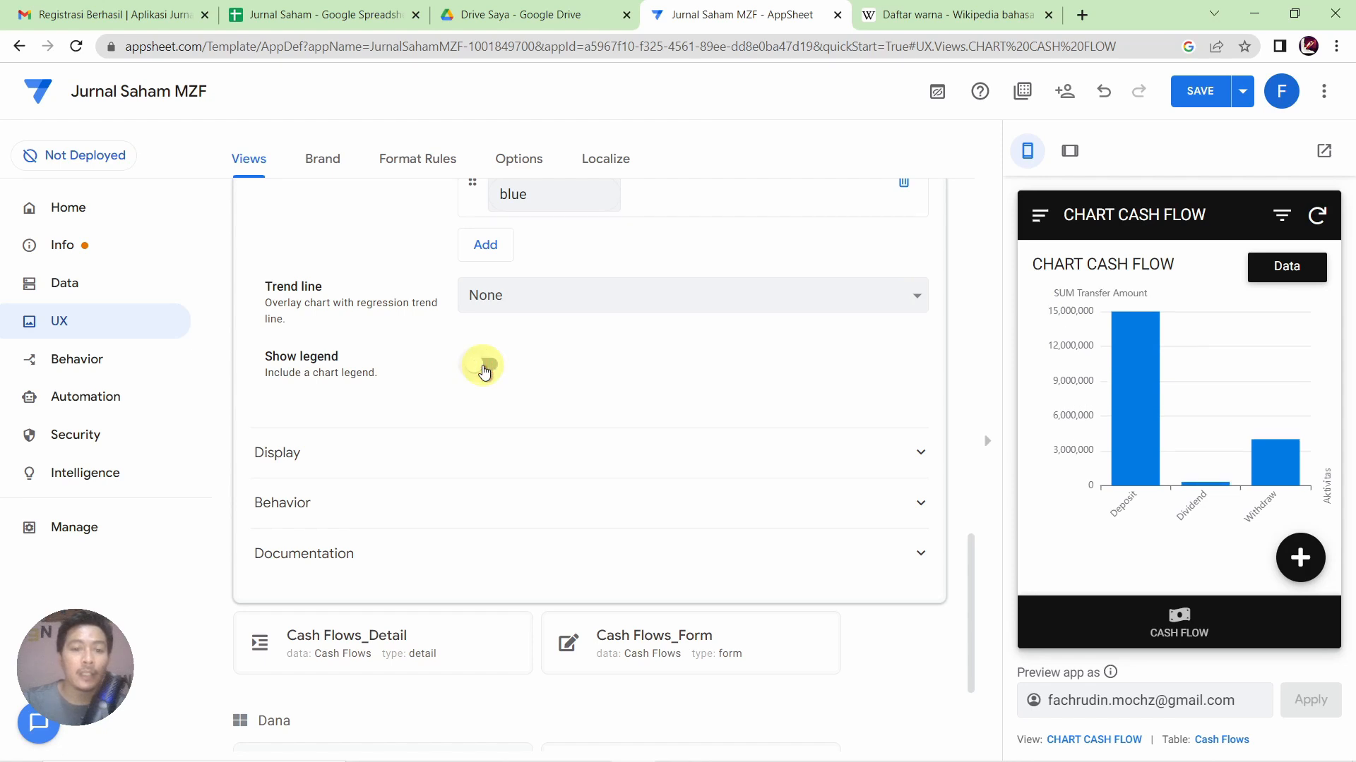
click(484, 370)
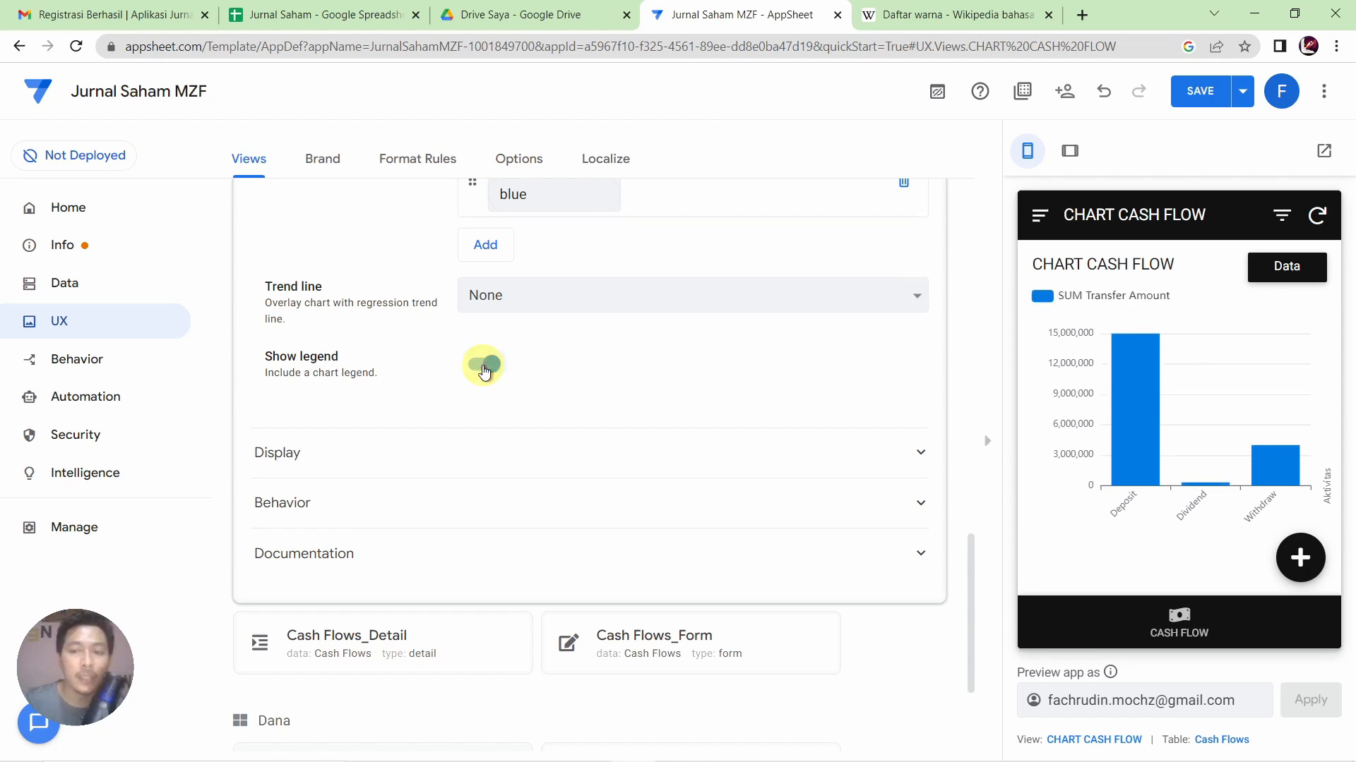
Look over the chart view's display settings and collapse the CHART CASH FLOW view
click(467, 455)
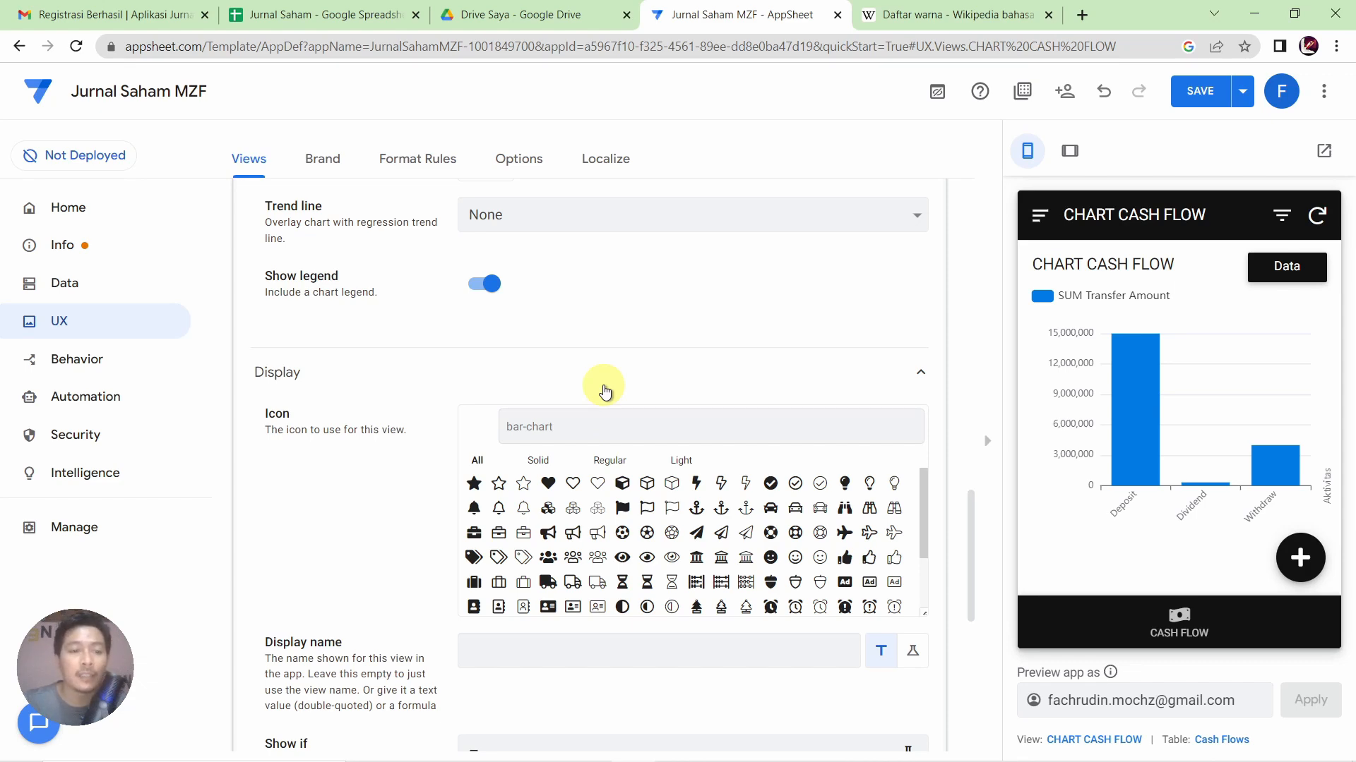
scroll(603, 391, down, 5)
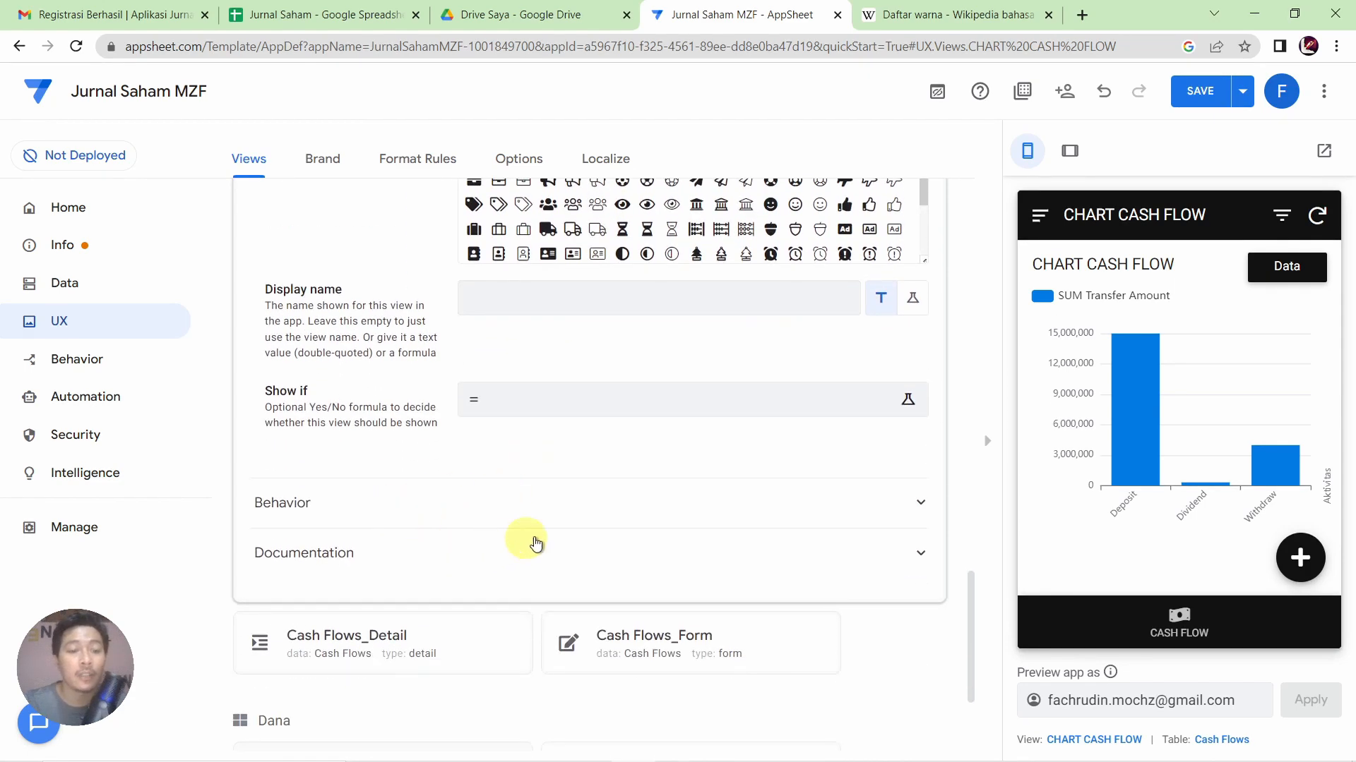
scroll(634, 561, up, 10)
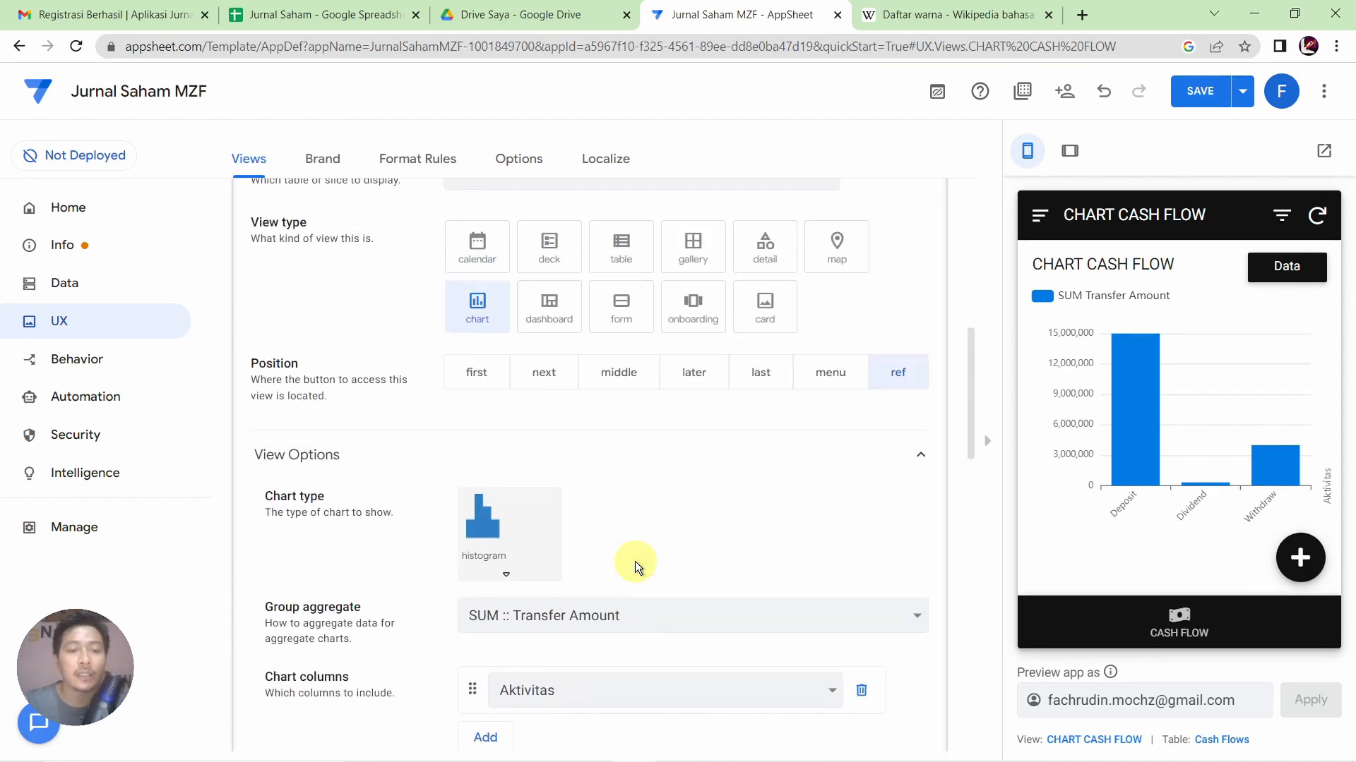
scroll(634, 561, up, 7)
click(526, 484)
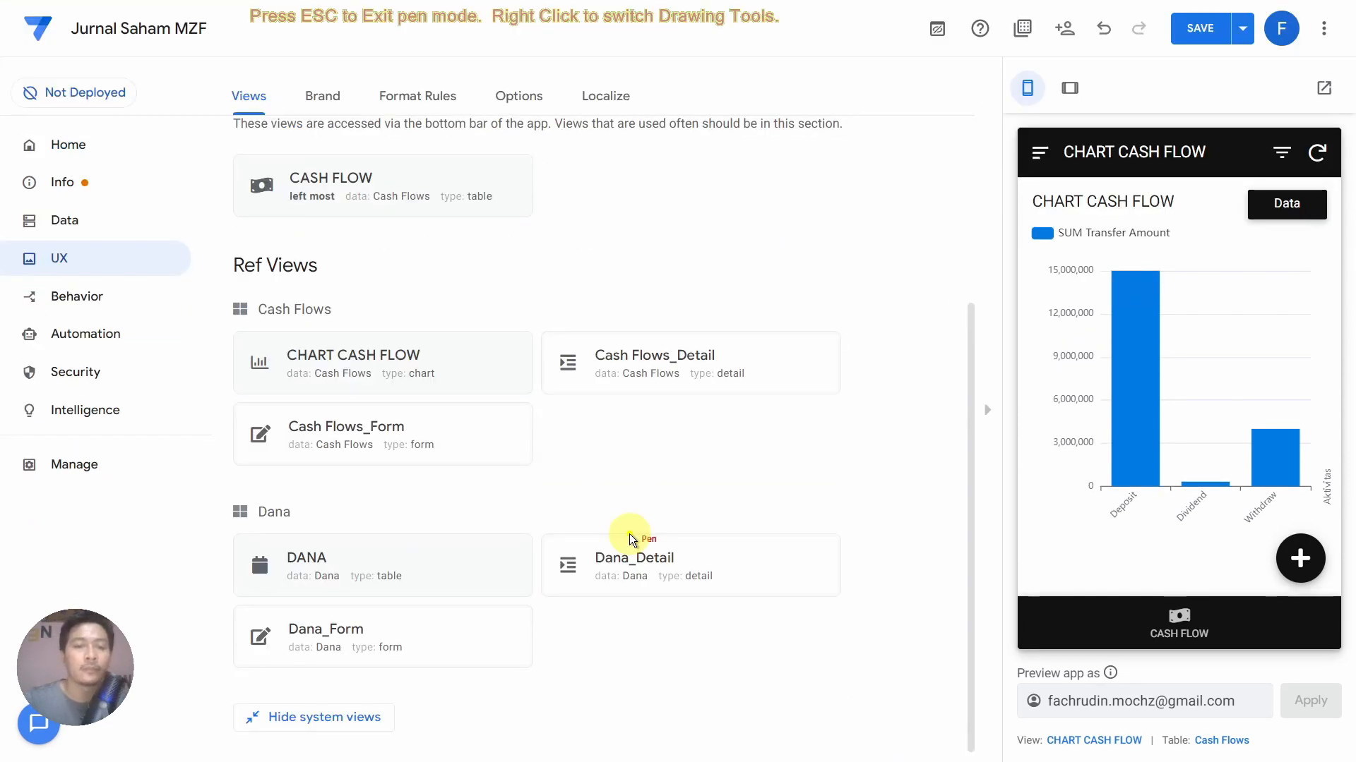
right_click(629, 534)
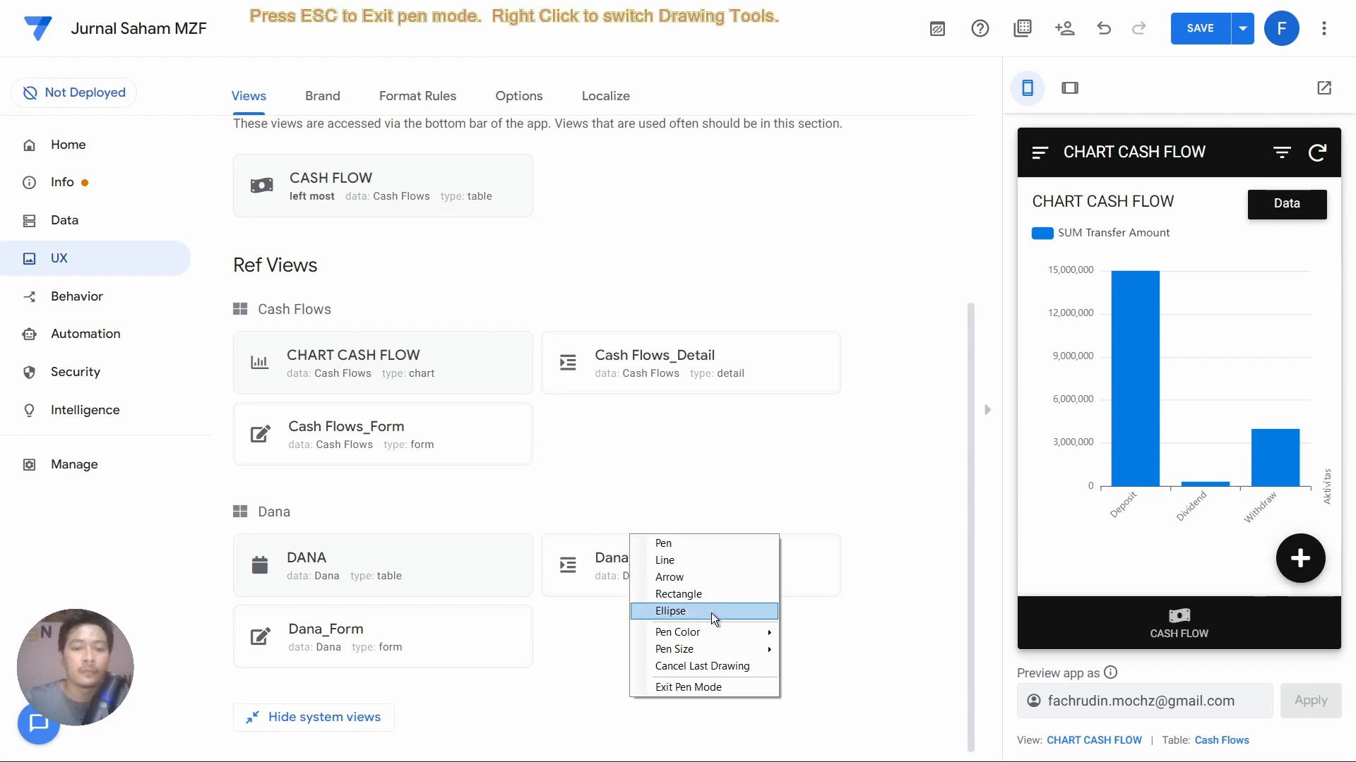
click(702, 593)
mouse_move(189, 246)
mouse_down()
mouse_move(311, 272)
mouse_move(594, 617)
mouse_move(544, 621)
mouse_up()
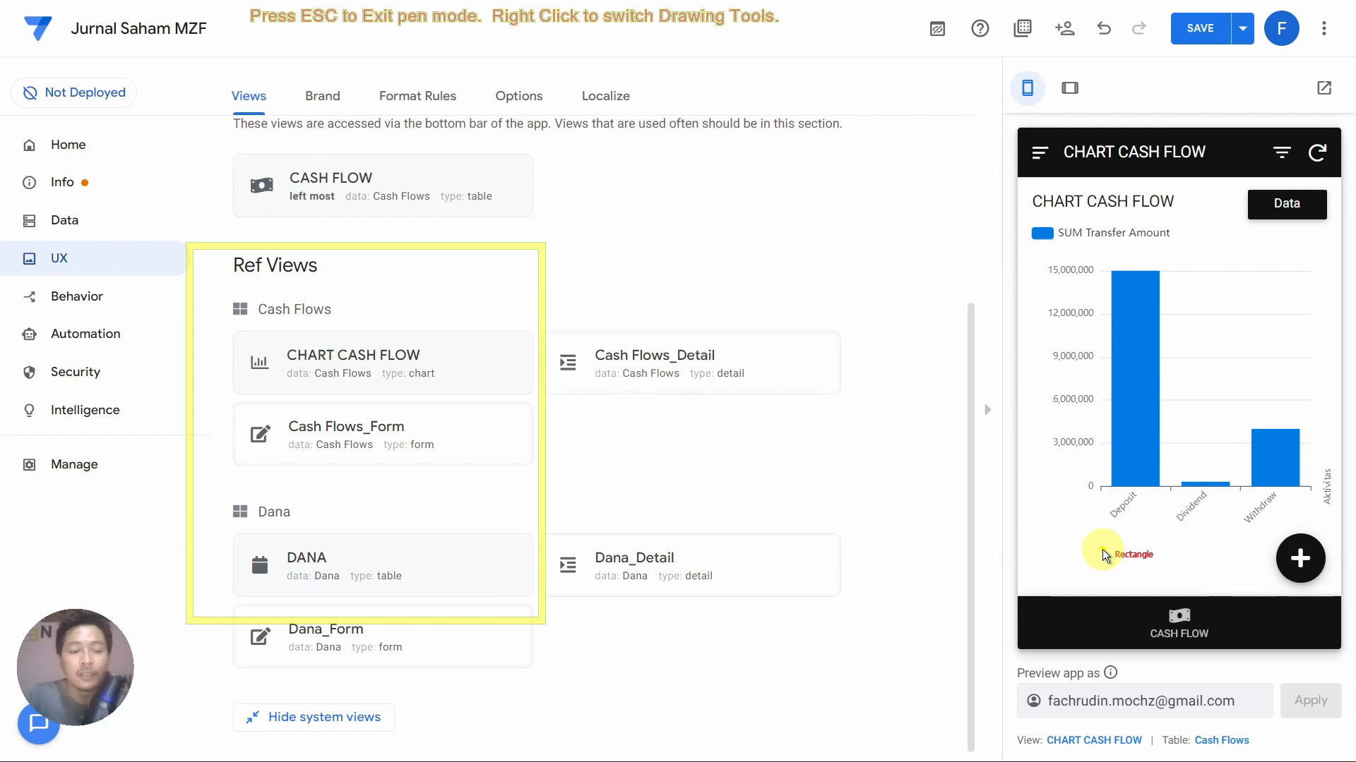
key(Escape)
Create a new view and name it REKAP CASH FLOW
scroll(690, 569, up, 4)
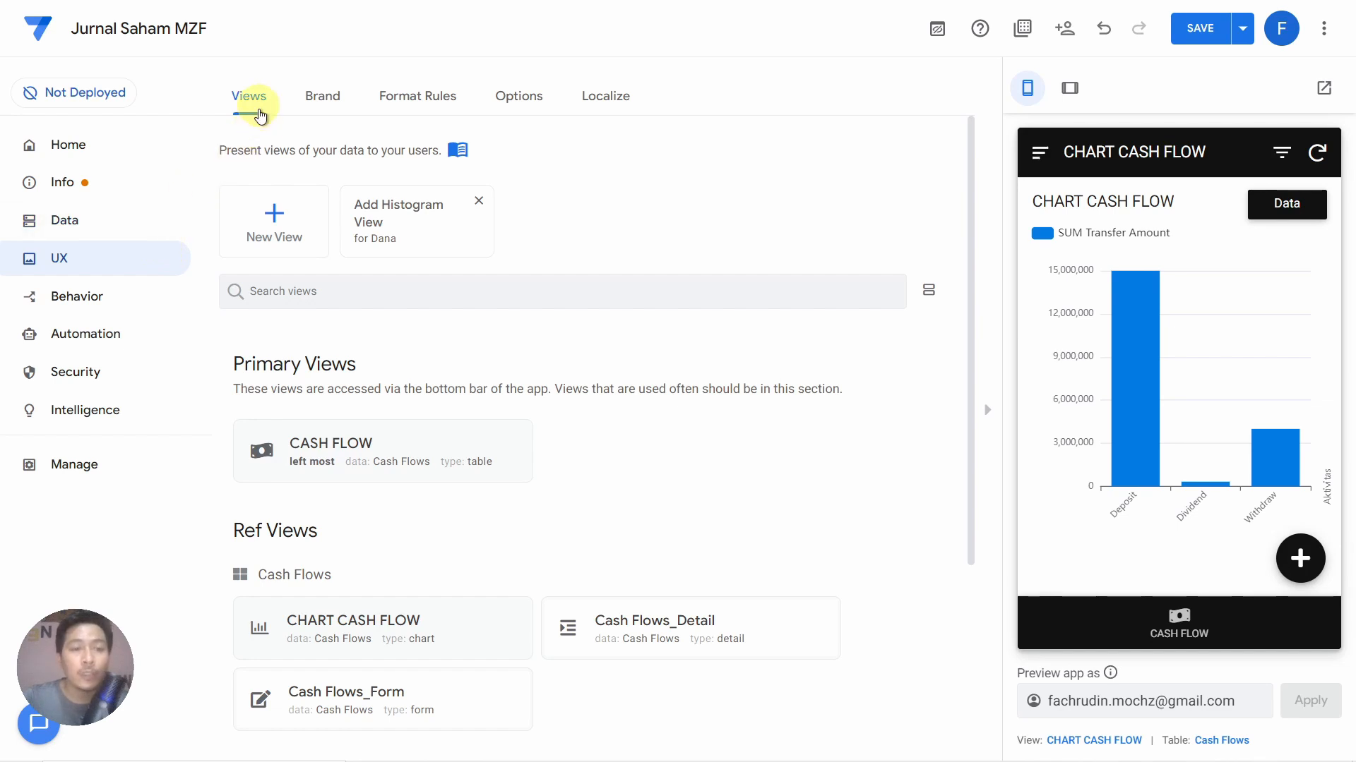
click(272, 229)
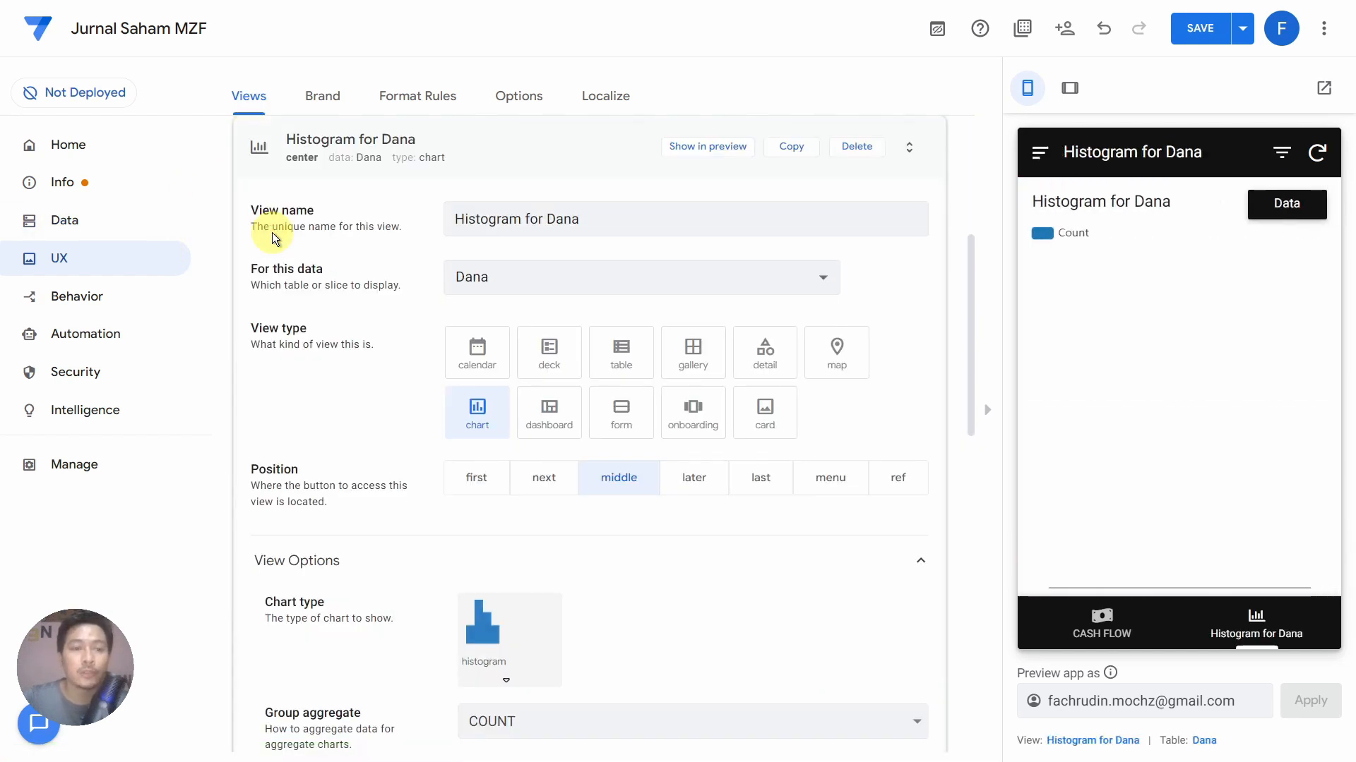
drag(657, 215, 441, 216)
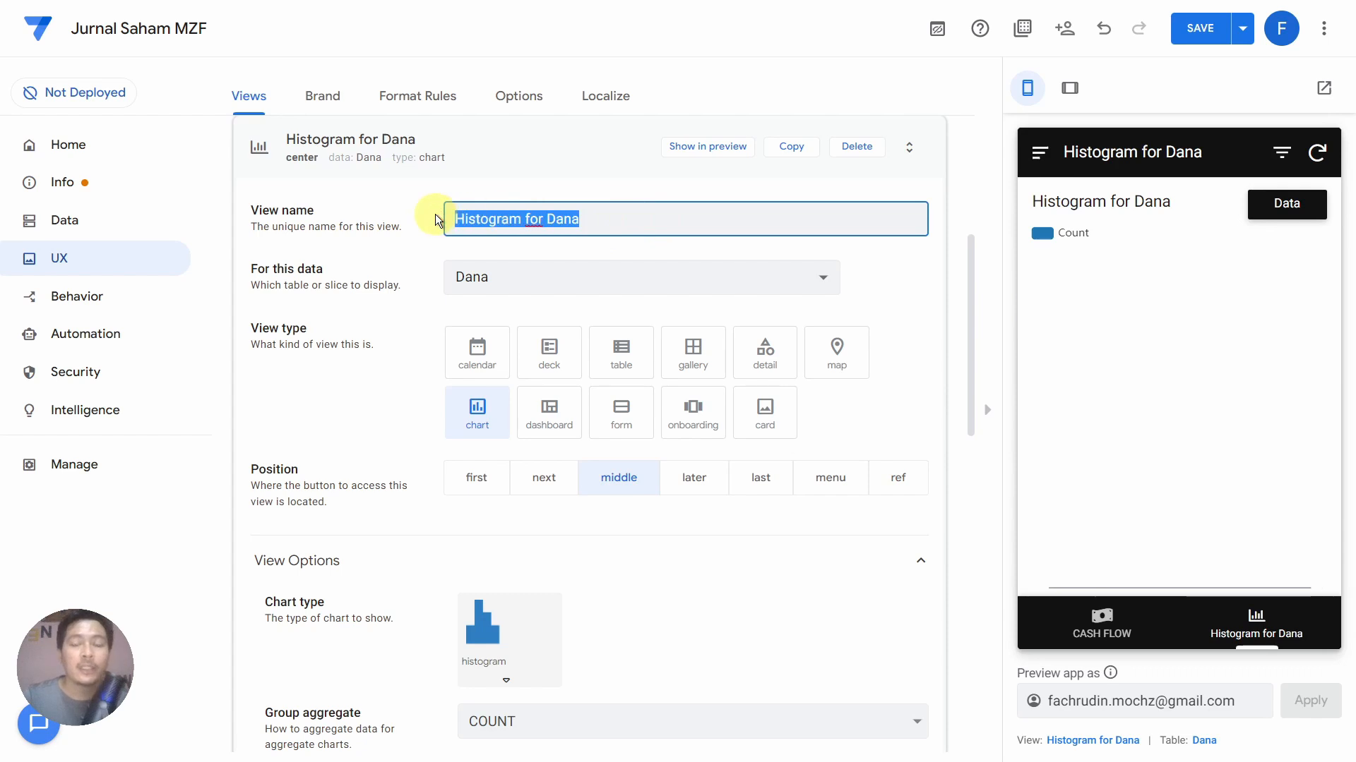
key(BackSpace)
text(REKAP CASH )
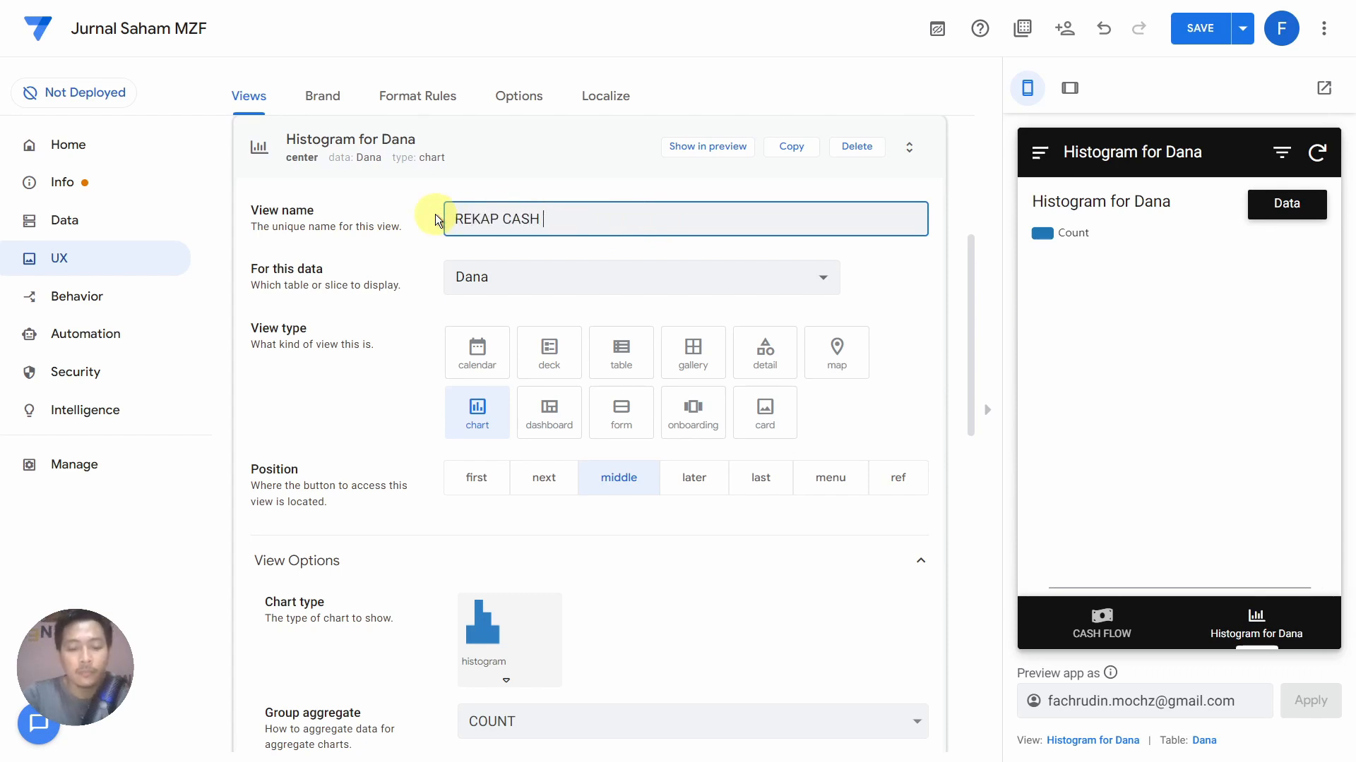
text(FLOW)
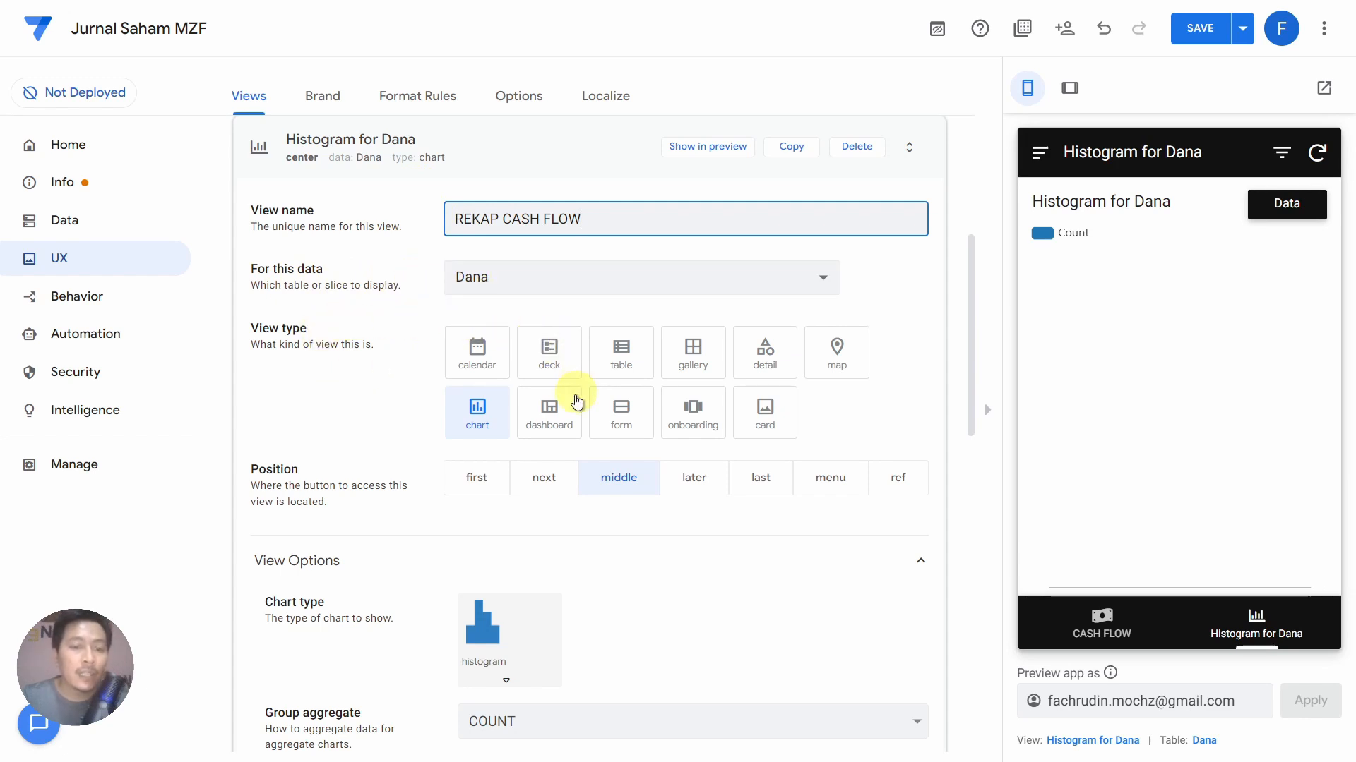
Make REKAP CASH FLOW a dashboard positioned in the menu, and check its entry in the previewed app's navigation menu
click(550, 411)
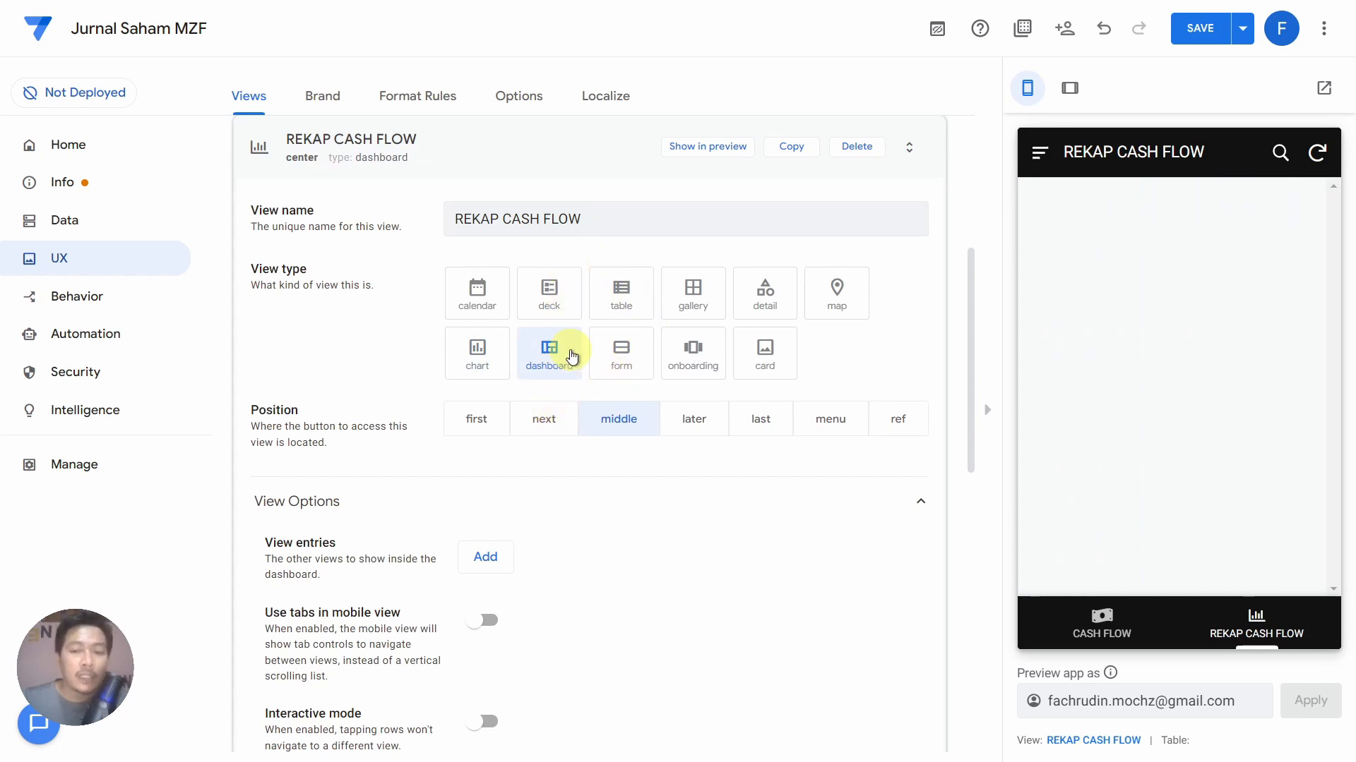
click(832, 421)
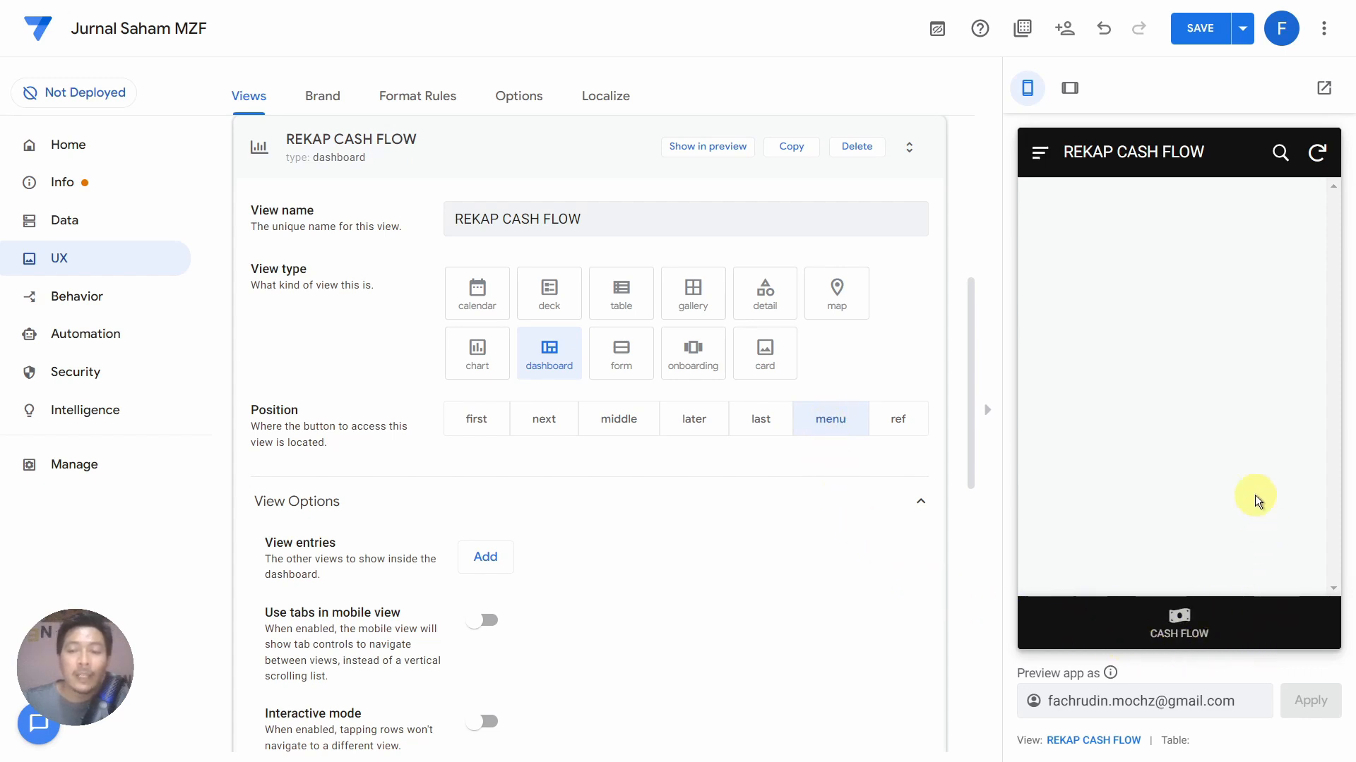
click(1041, 154)
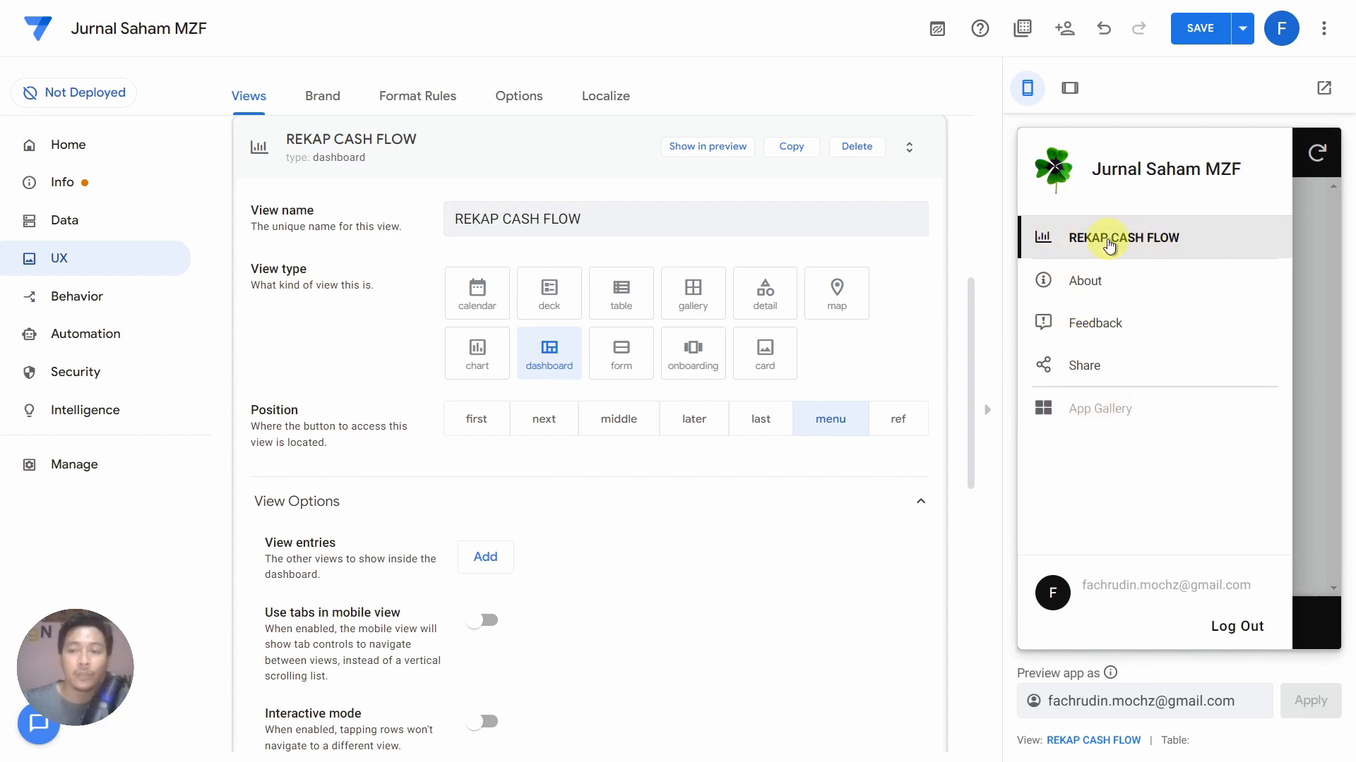
Add DANA and CHART CASH FLOW as view entries of the REKAP CASH FLOW dashboard
scroll(596, 526, down, 3)
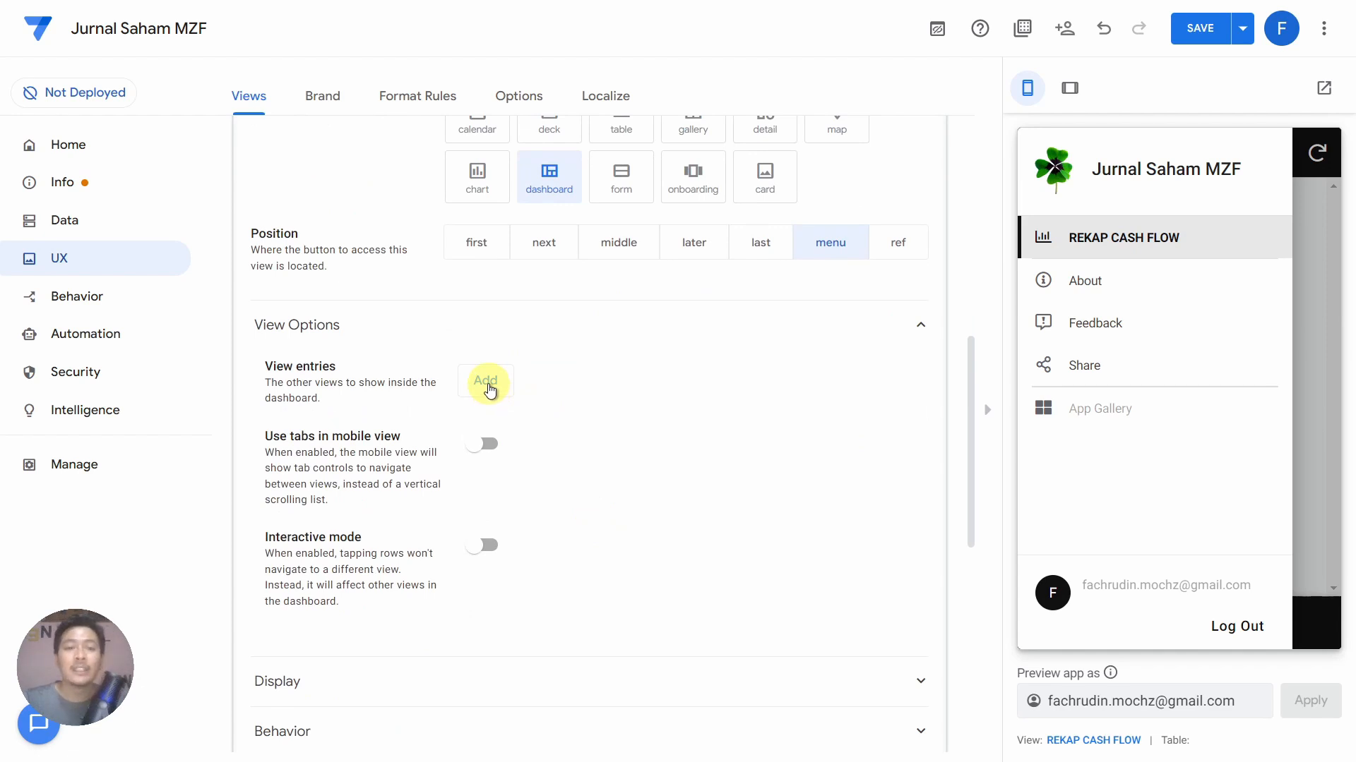
click(487, 385)
click(637, 383)
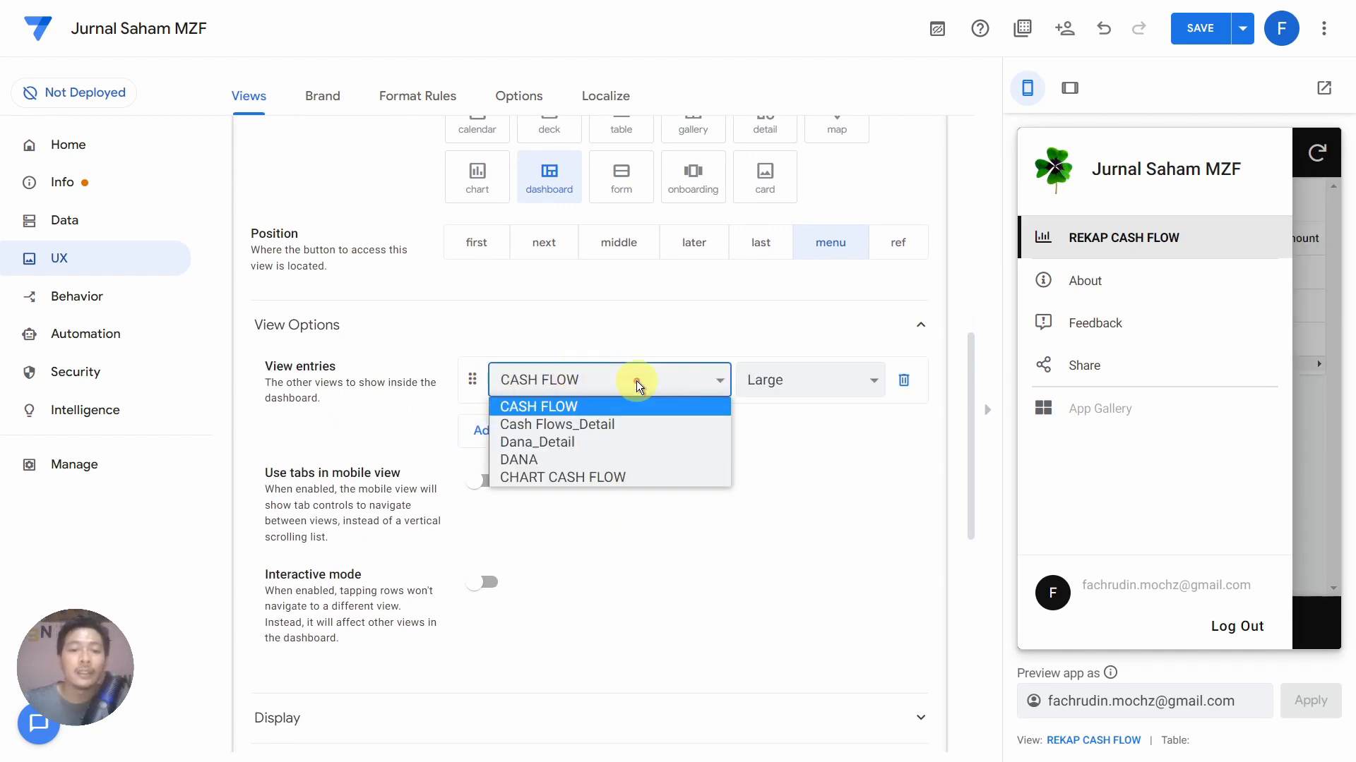
click(624, 460)
click(483, 432)
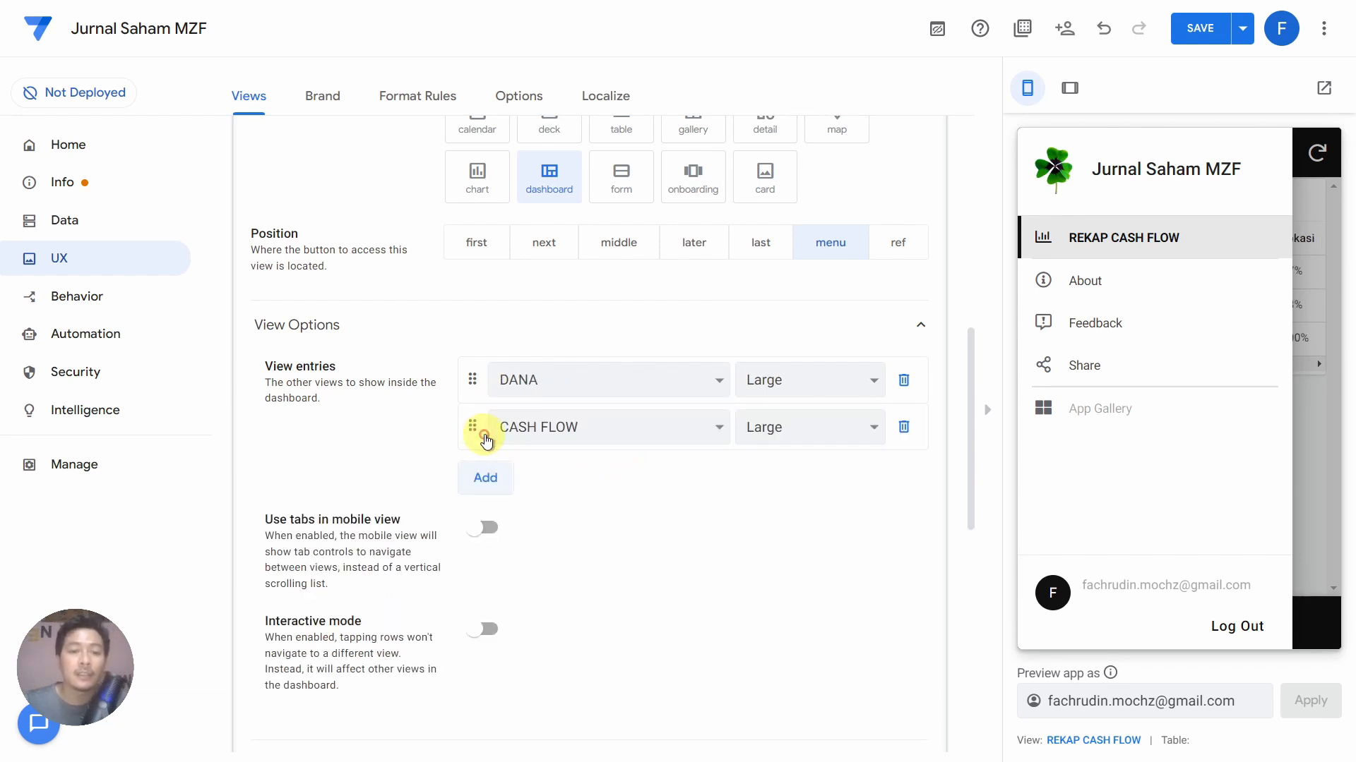
click(586, 426)
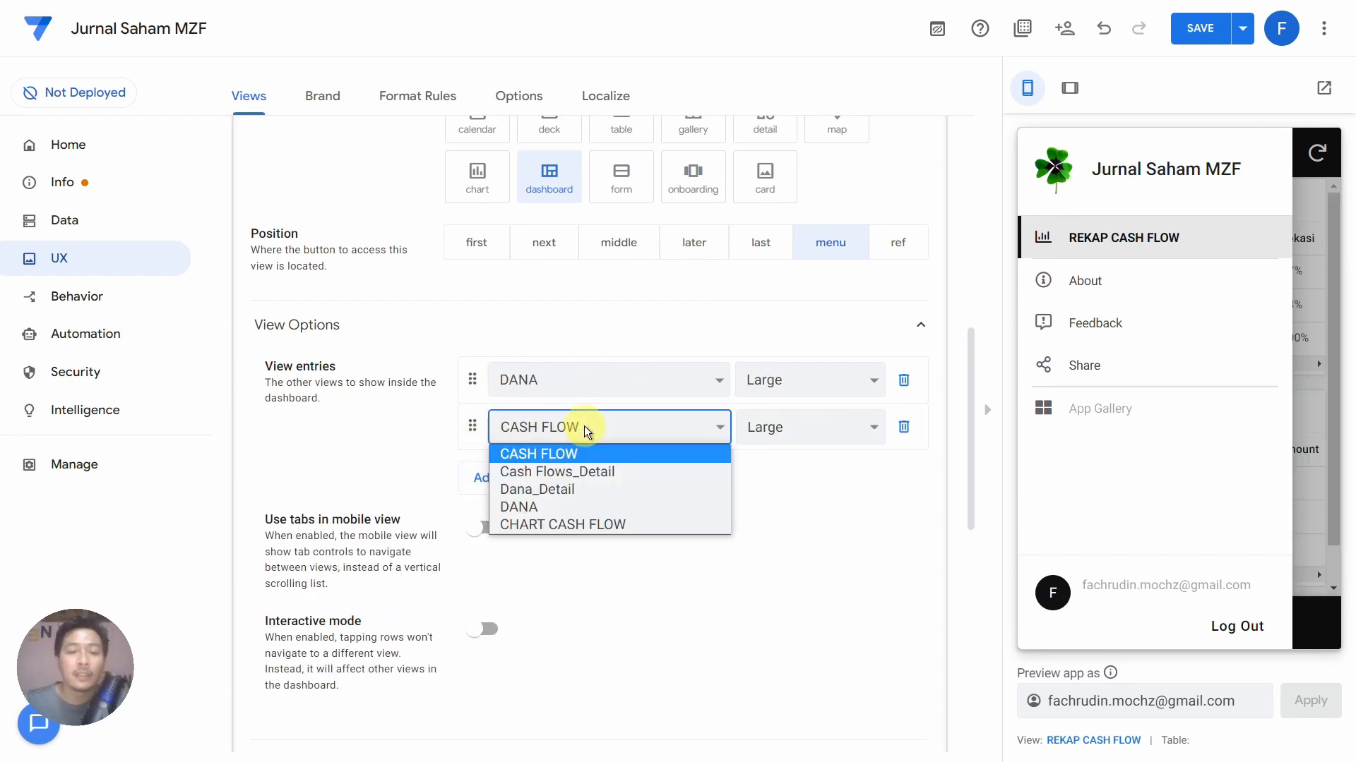
click(590, 524)
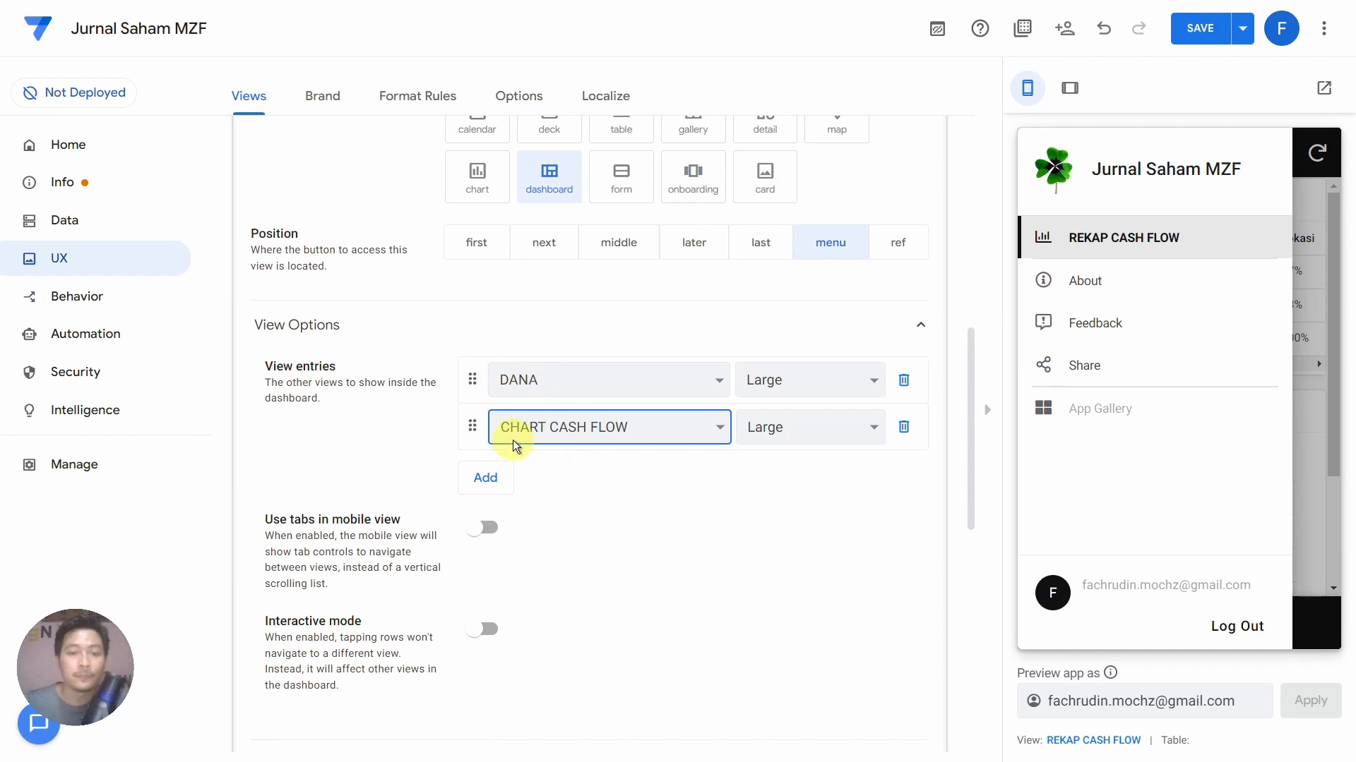
Move the CHART CASH FLOW entry above DANA and look over the dashboard in the app preview
click(471, 424)
drag(472, 427, 473, 381)
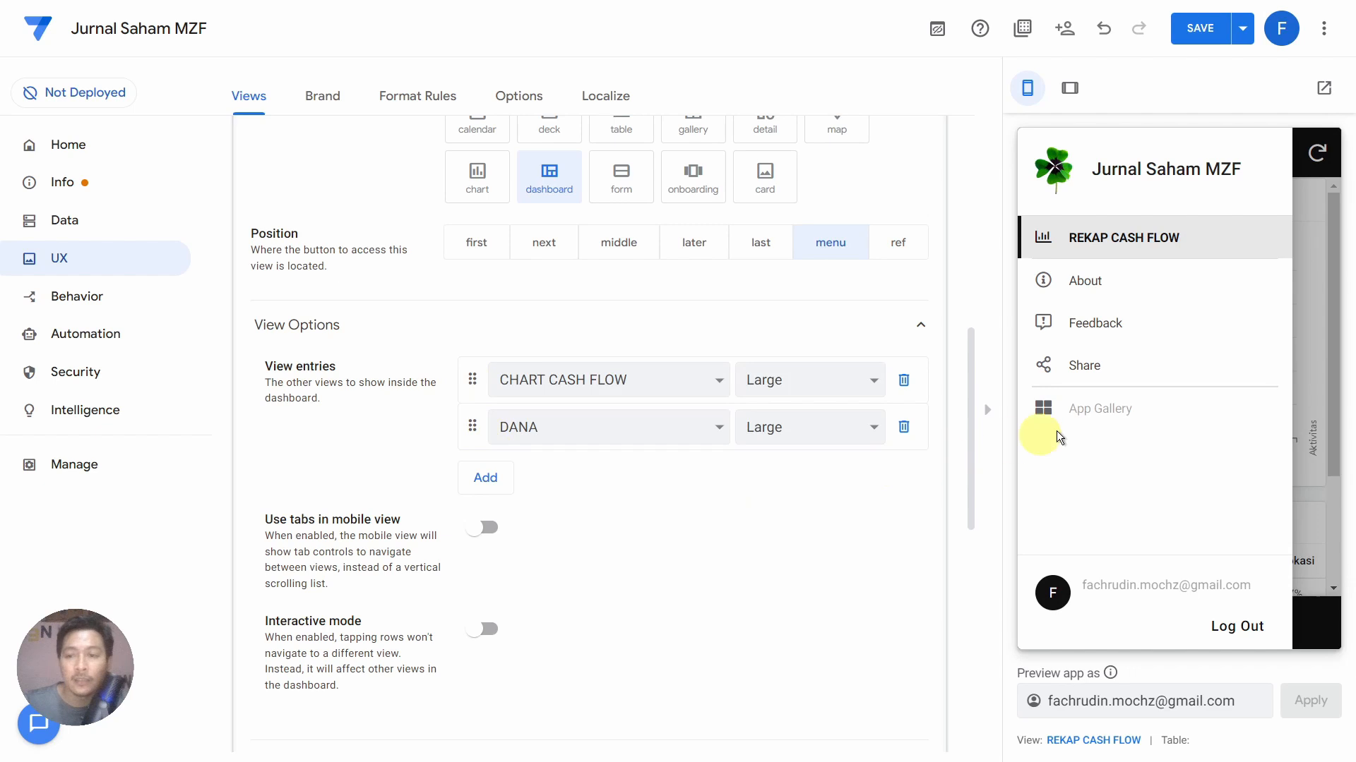
click(1311, 370)
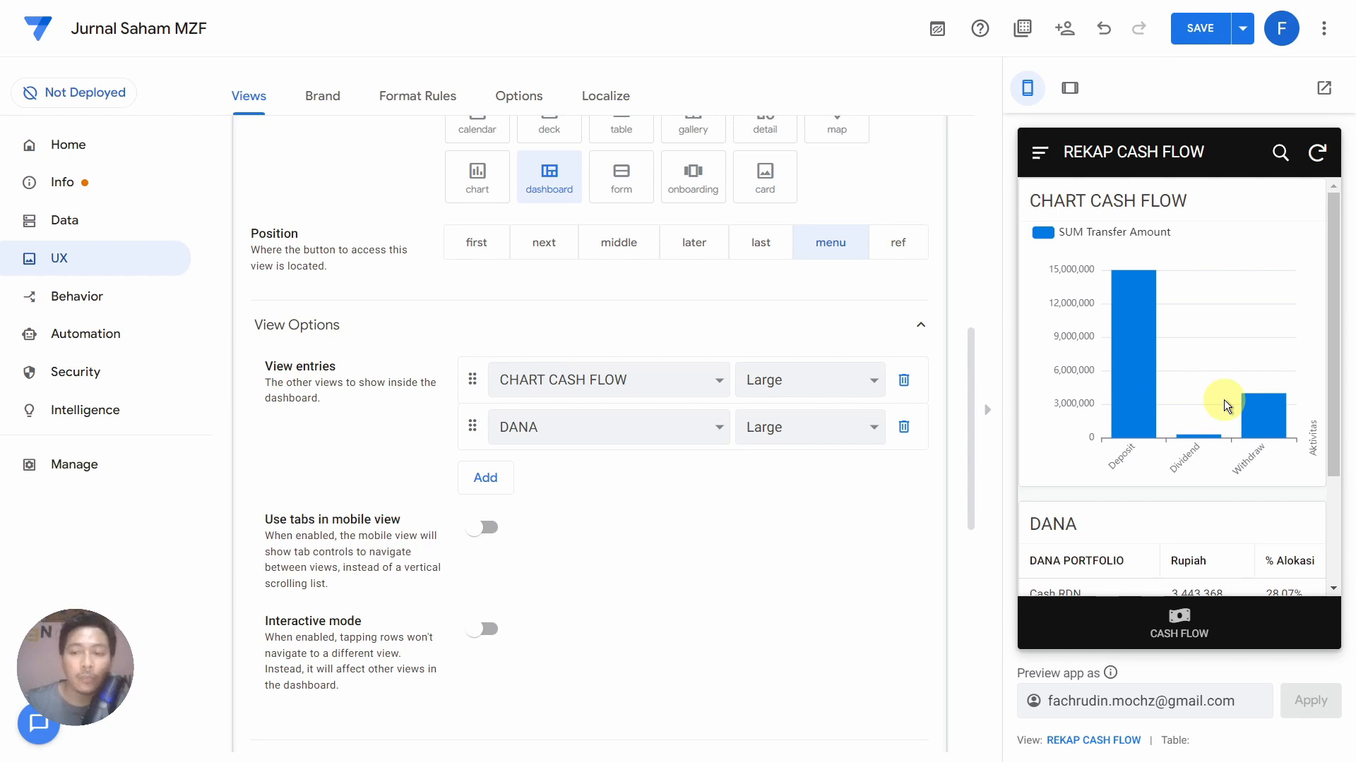
scroll(1172, 526, down, 3)
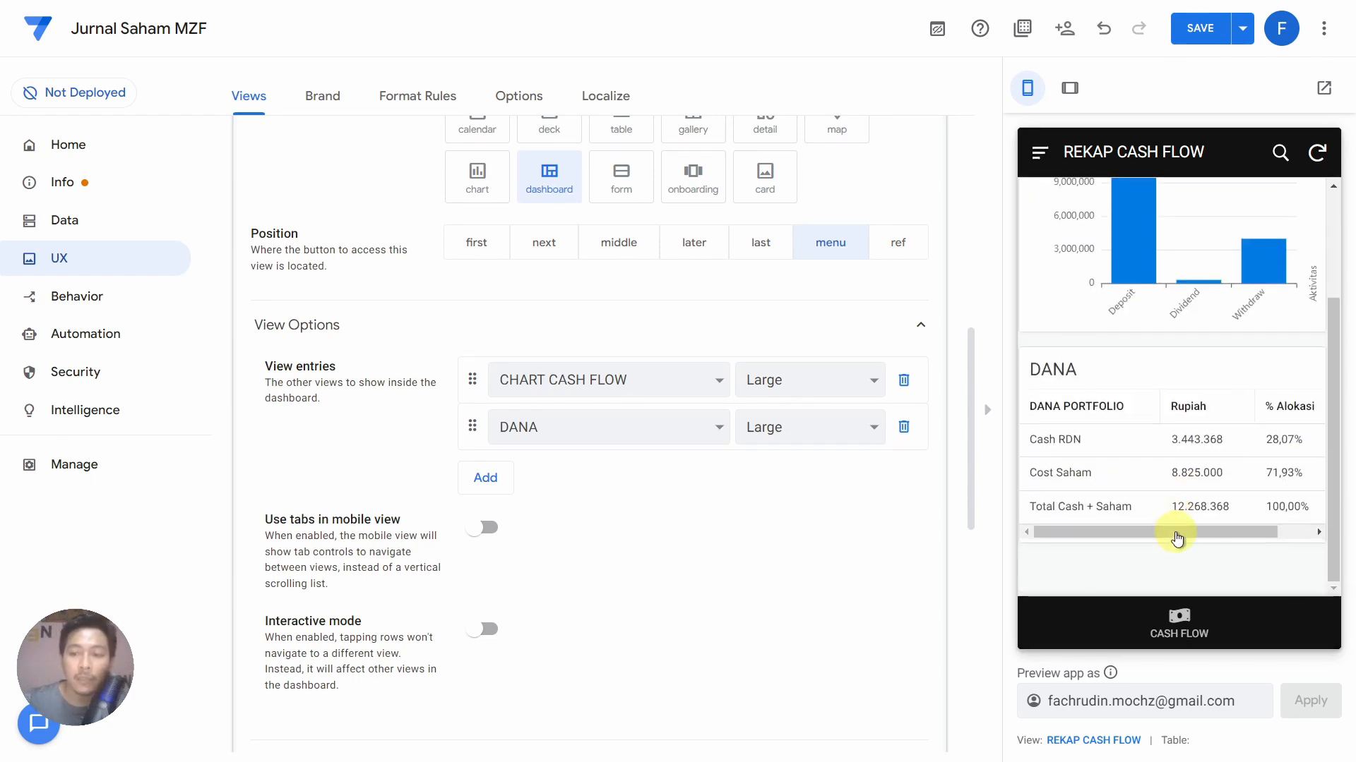
Enable tabs in mobile view for the dashboard and check its DANA and CHART CASH FLOW tabs in the preview
click(478, 529)
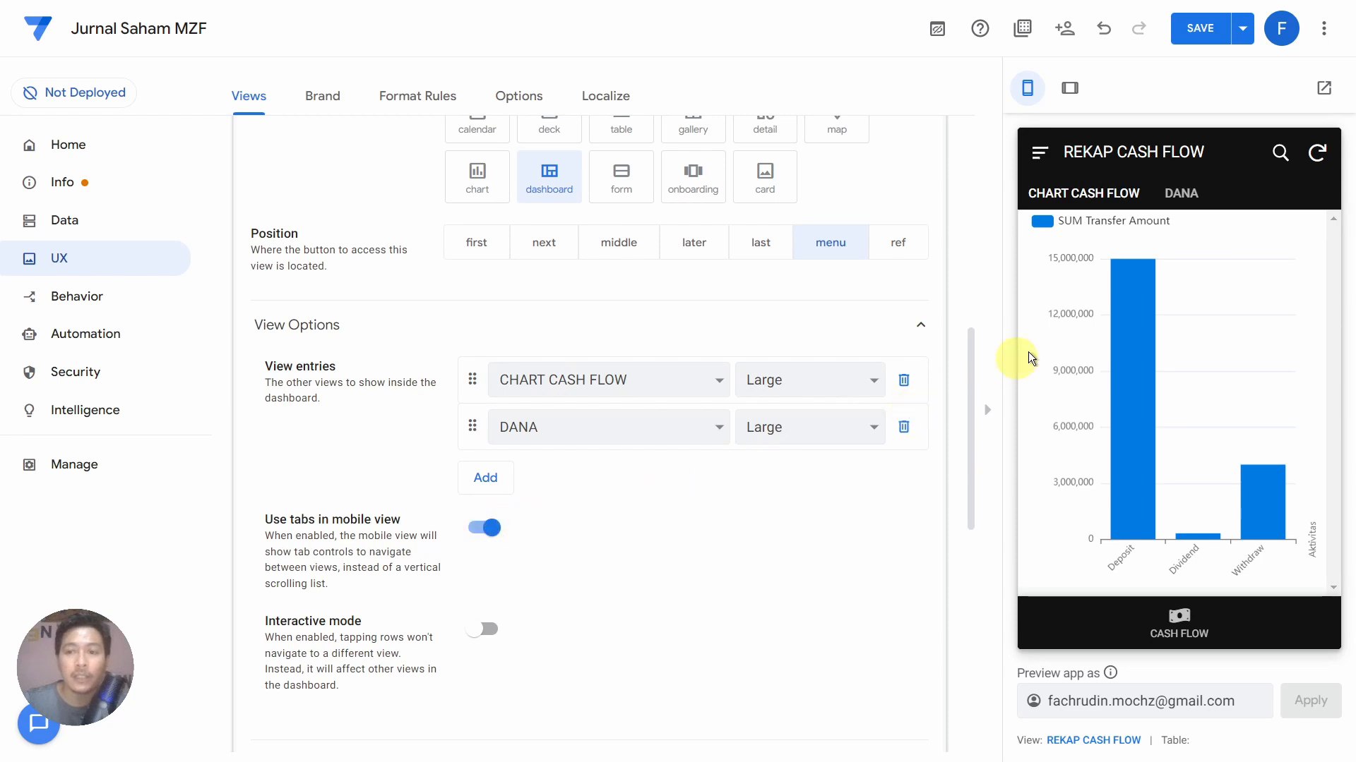
click(1183, 199)
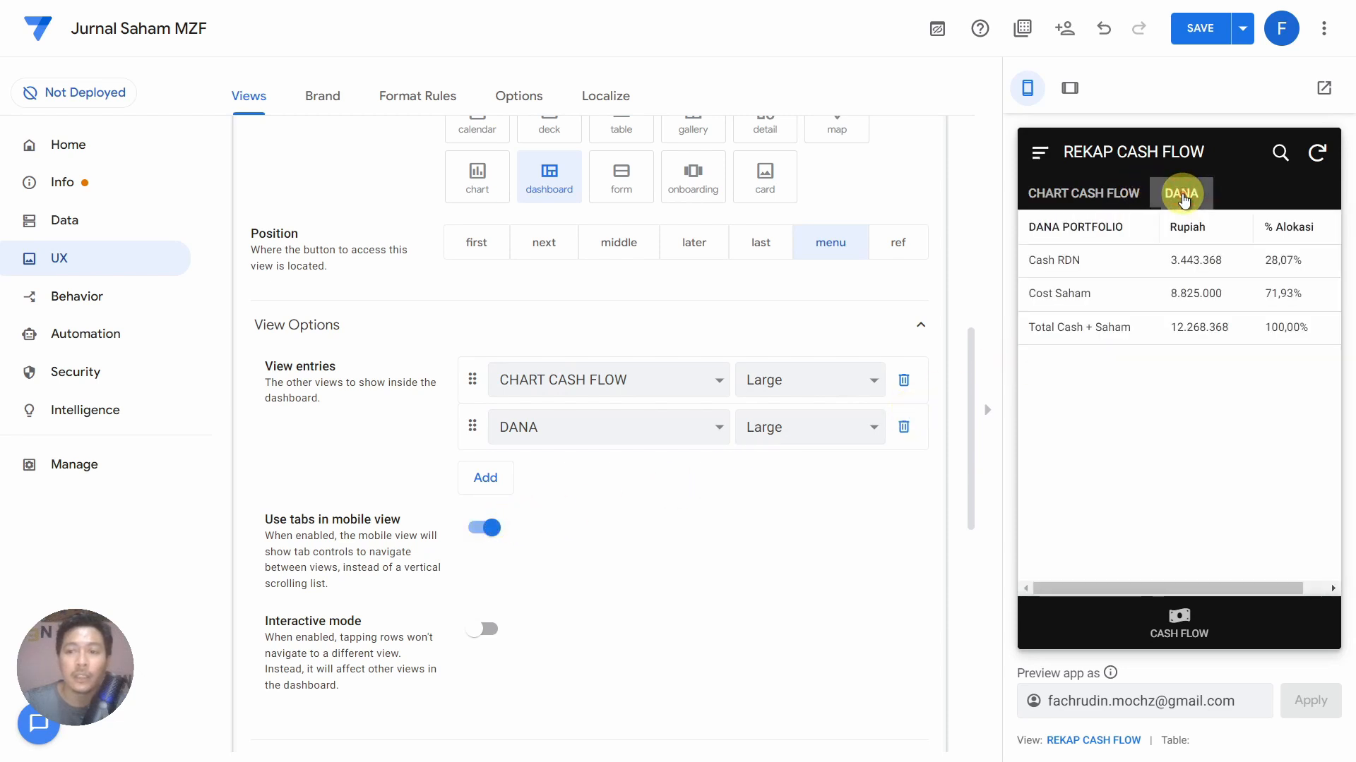
click(1109, 197)
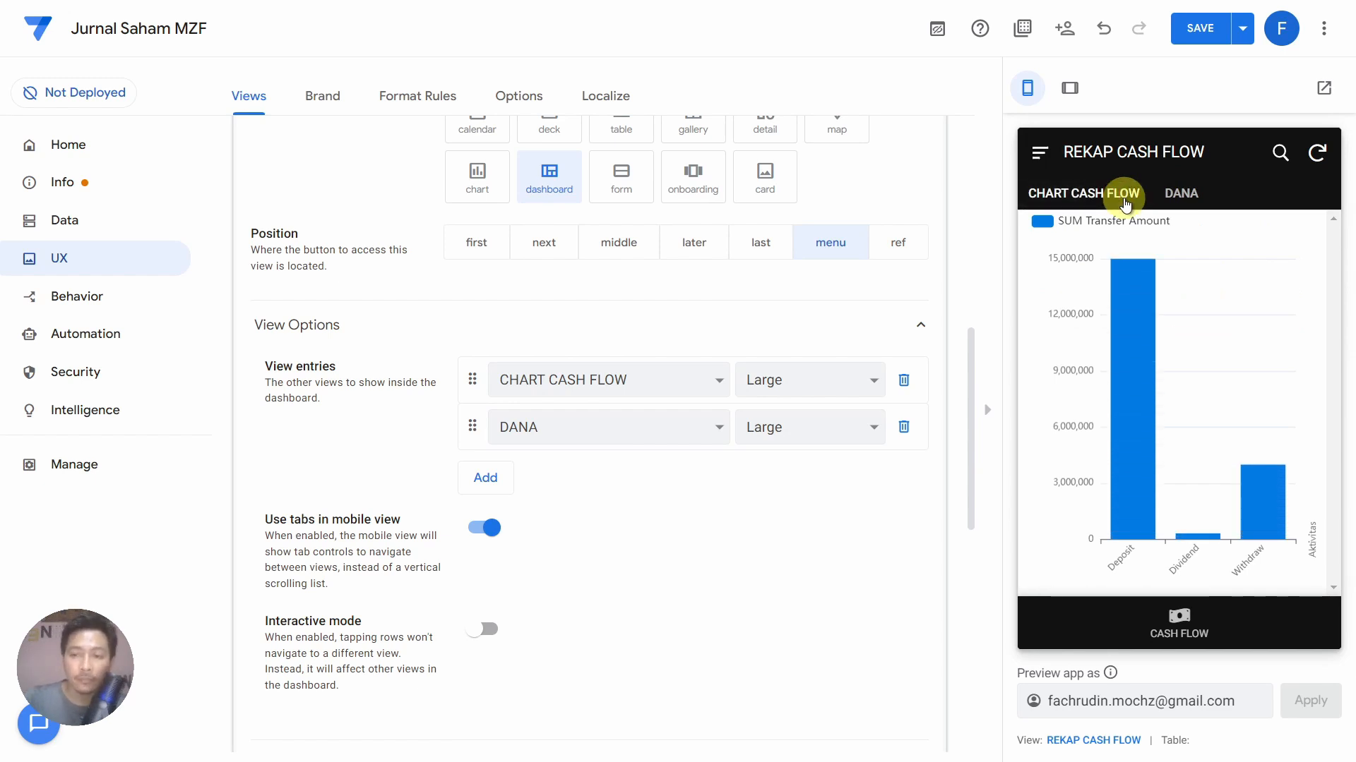
Set the dashboard's icon to the solid connected-squares diagram found under chart, and check it in the previewed app's navigation menu
scroll(878, 431, down, 5)
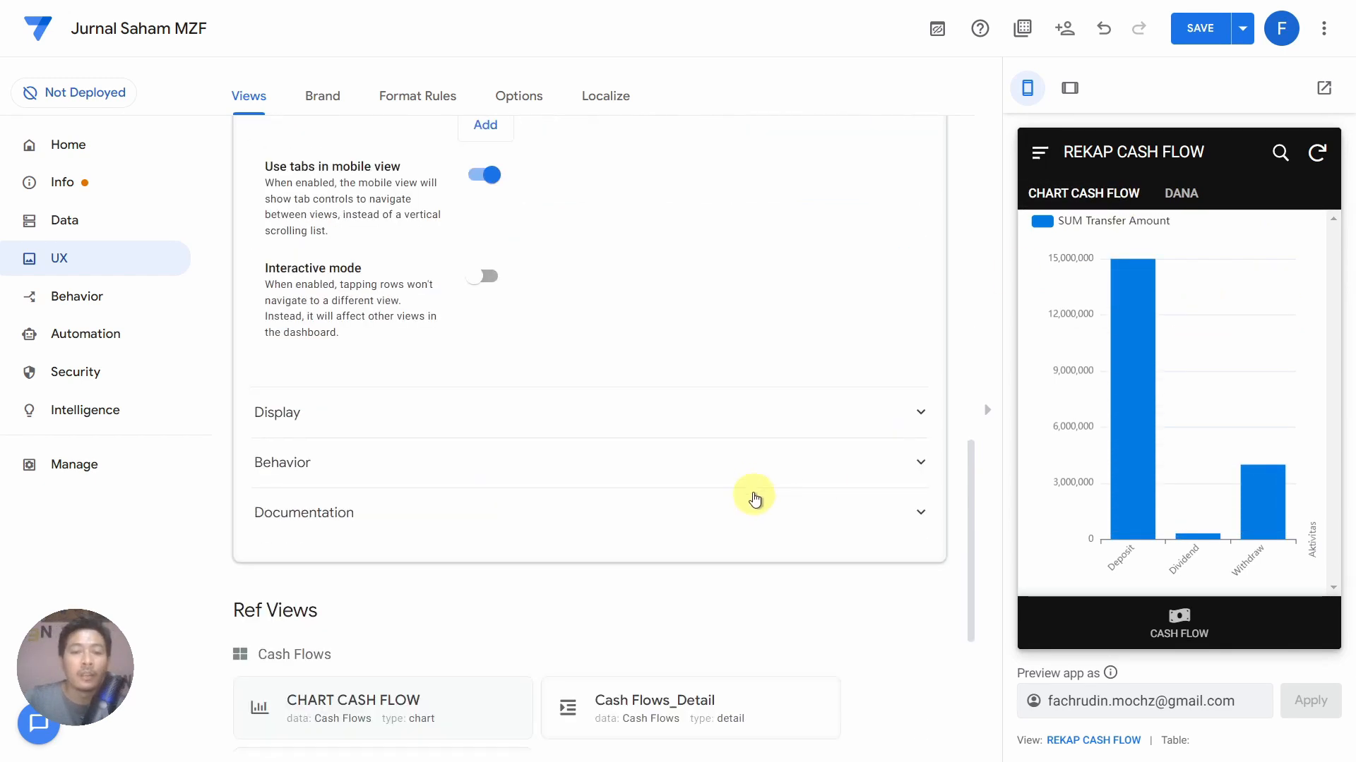
click(698, 423)
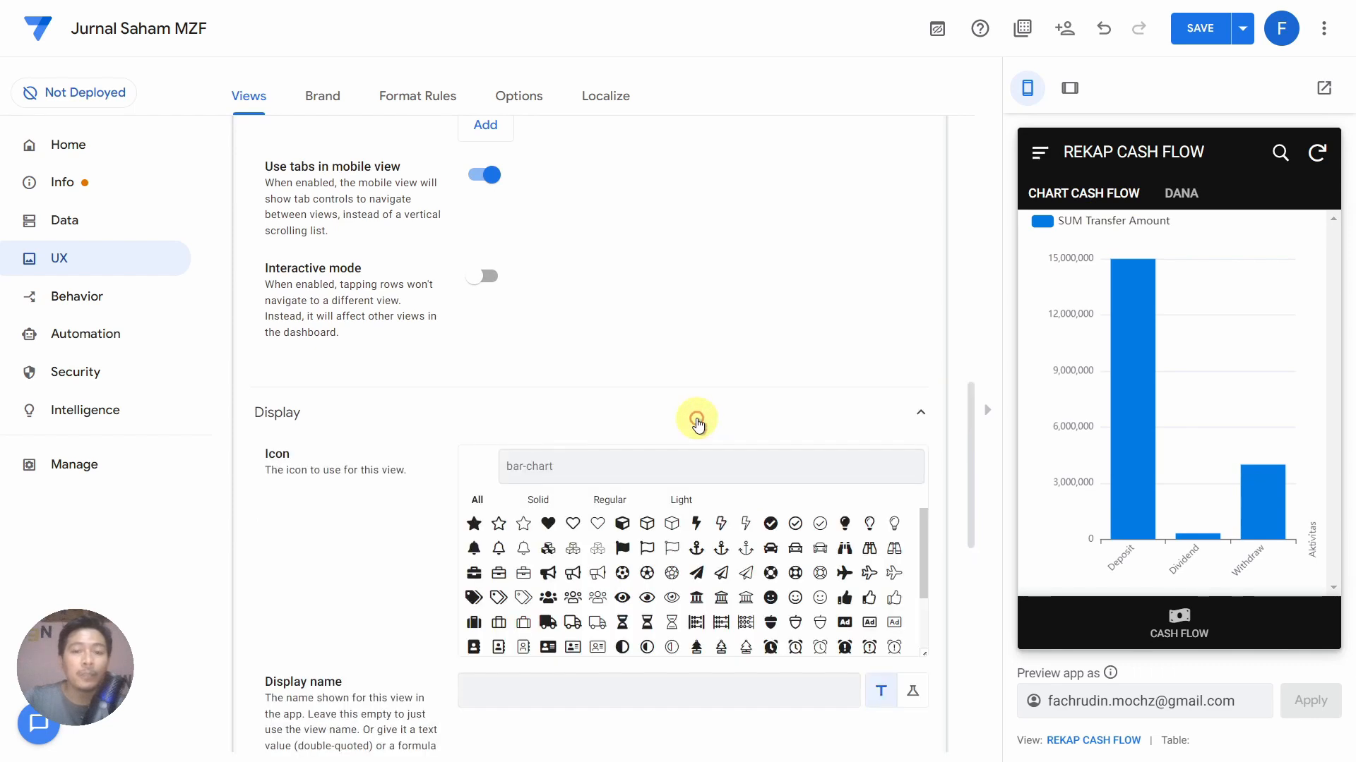
click(650, 466)
text(chart)
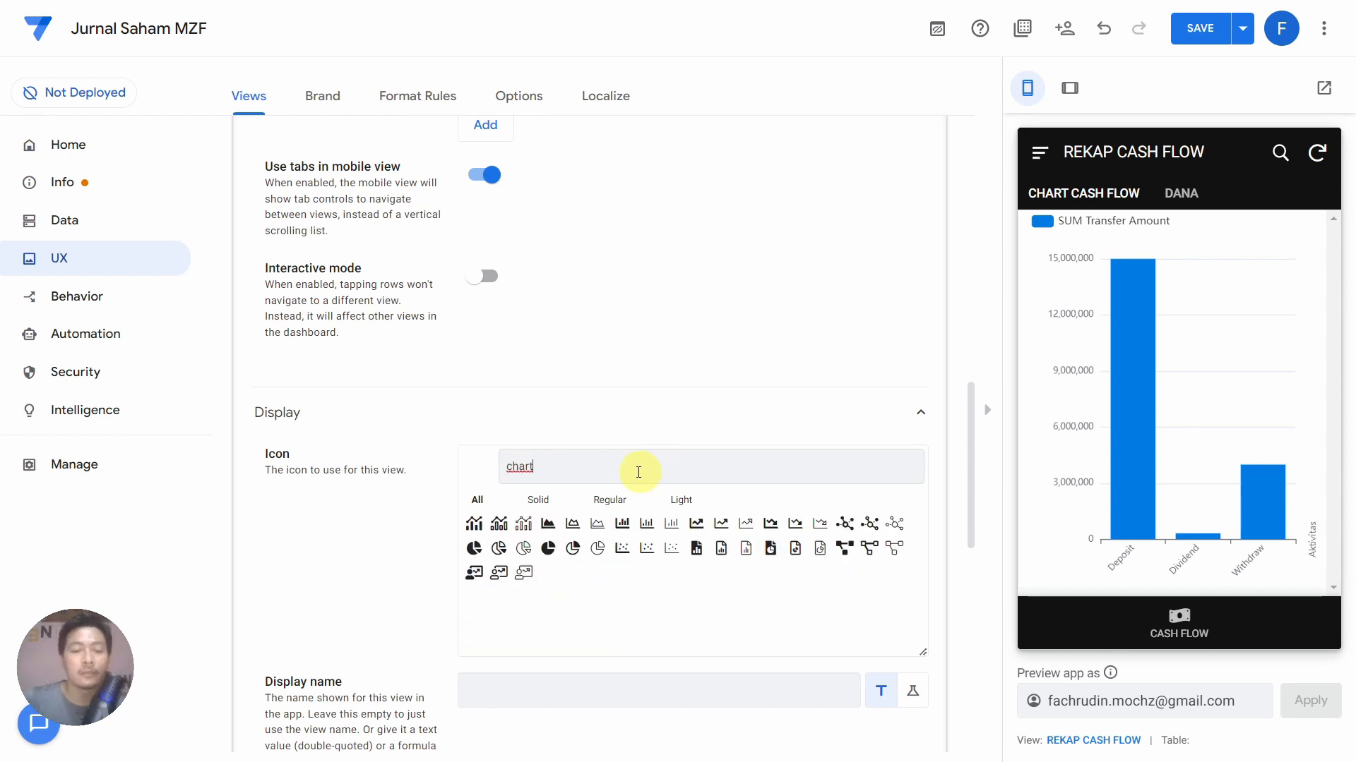
click(538, 500)
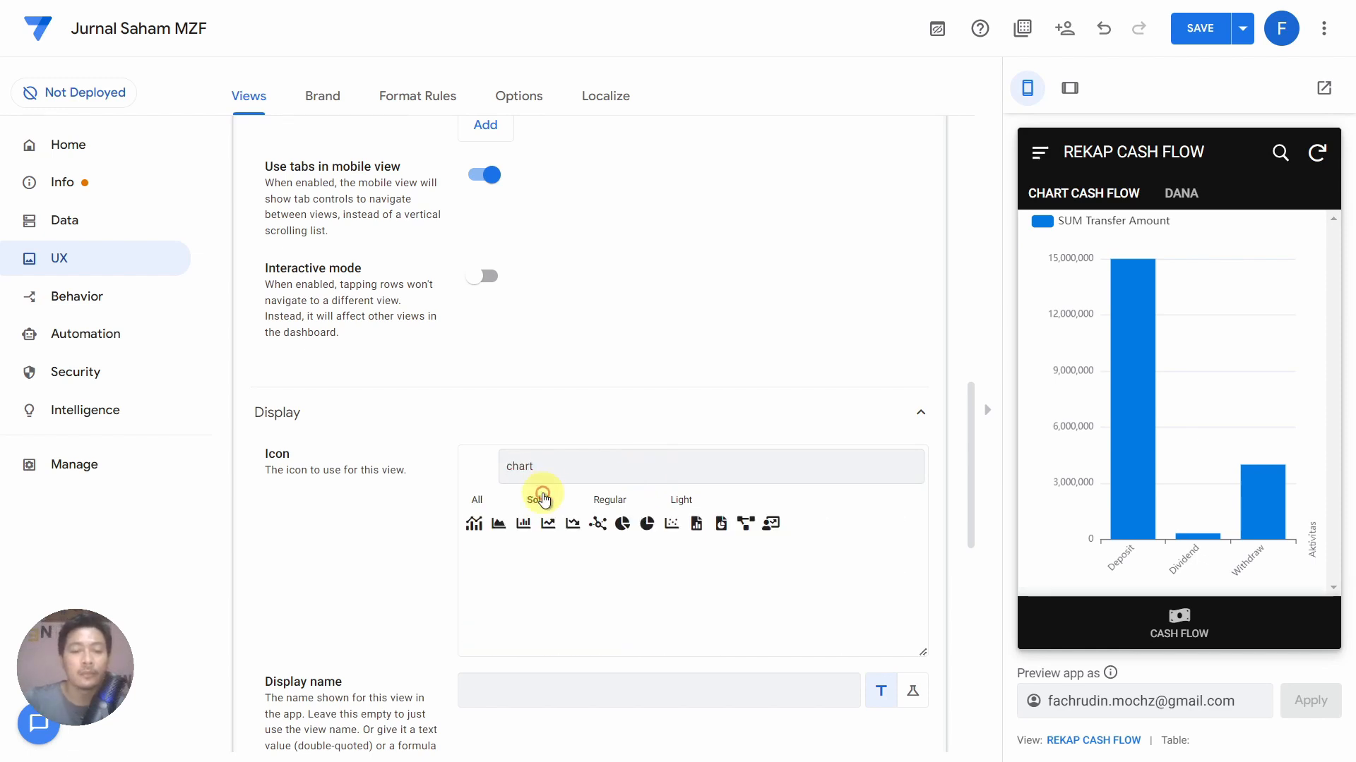
click(744, 528)
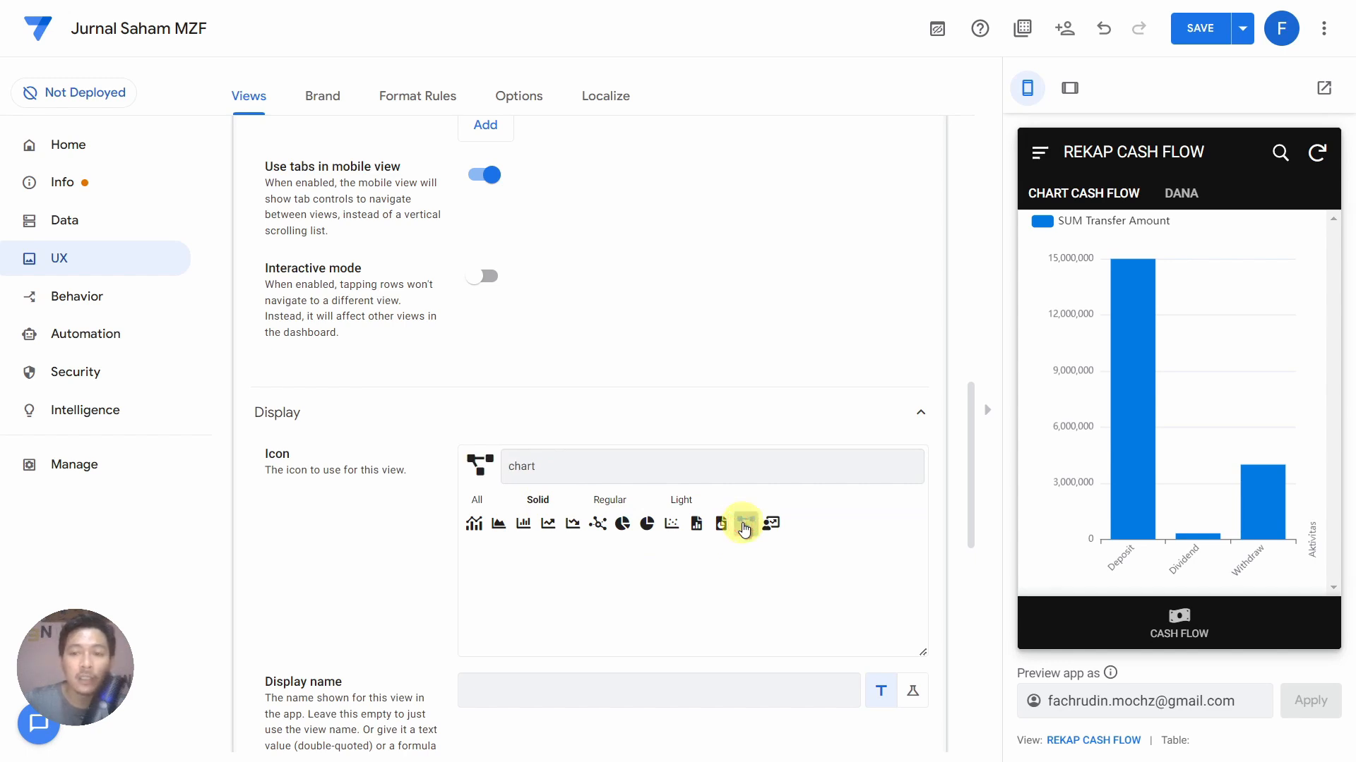
click(1041, 154)
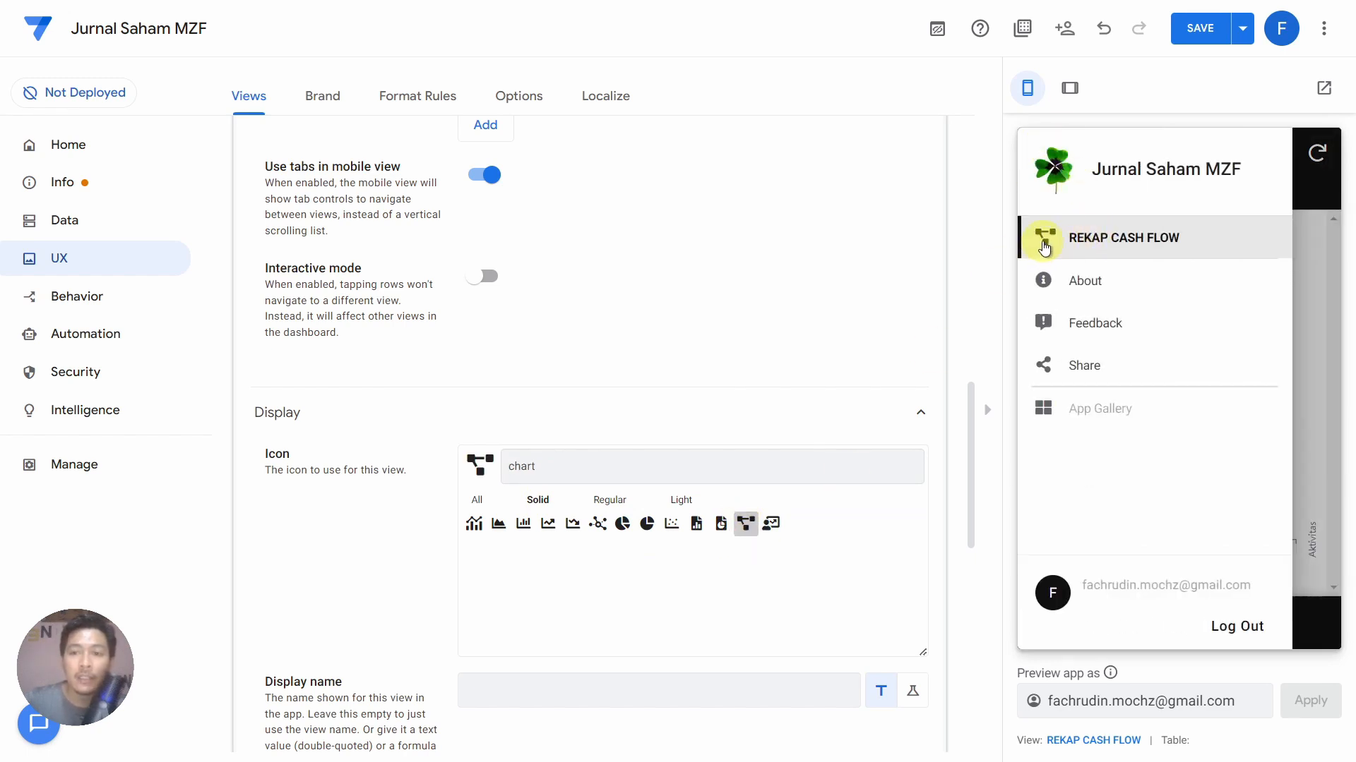
scroll(781, 438, down, 6)
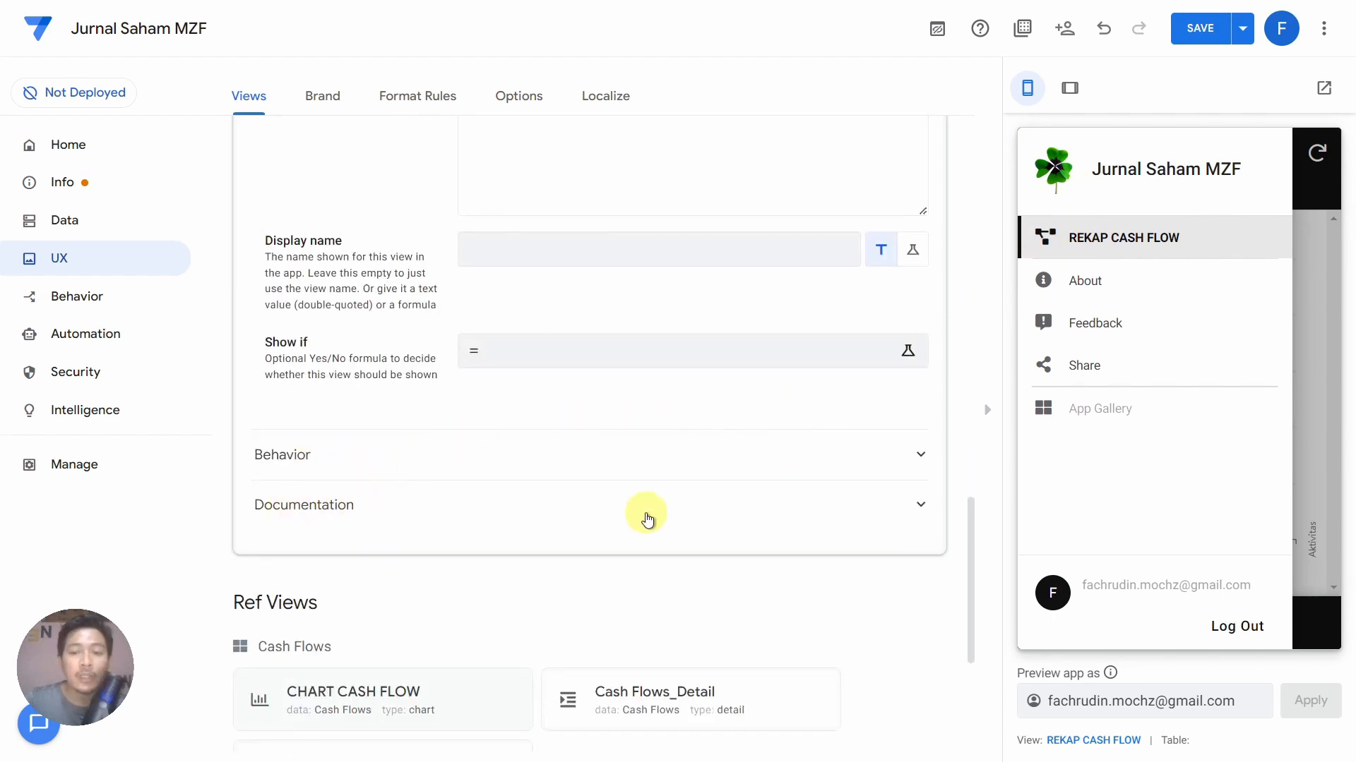
scroll(697, 521, up, 4)
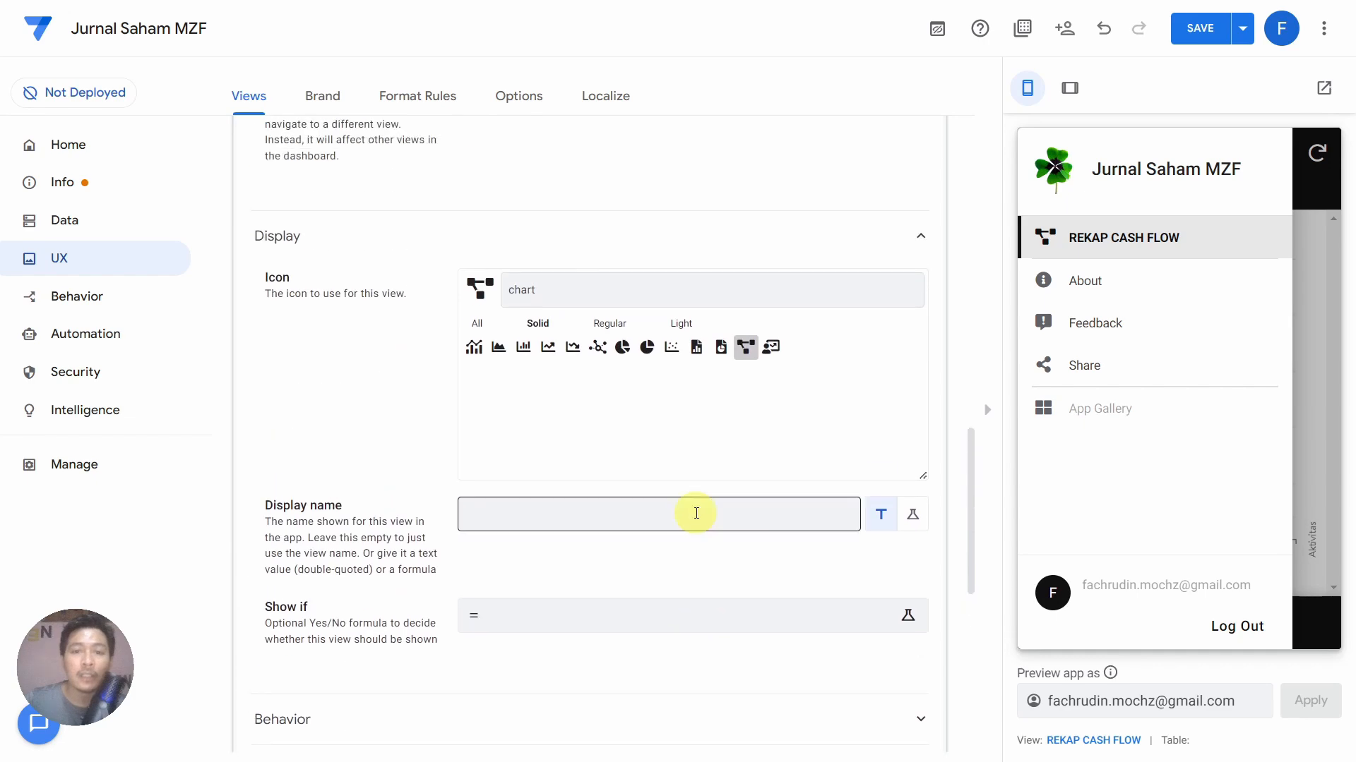
click(1310, 337)
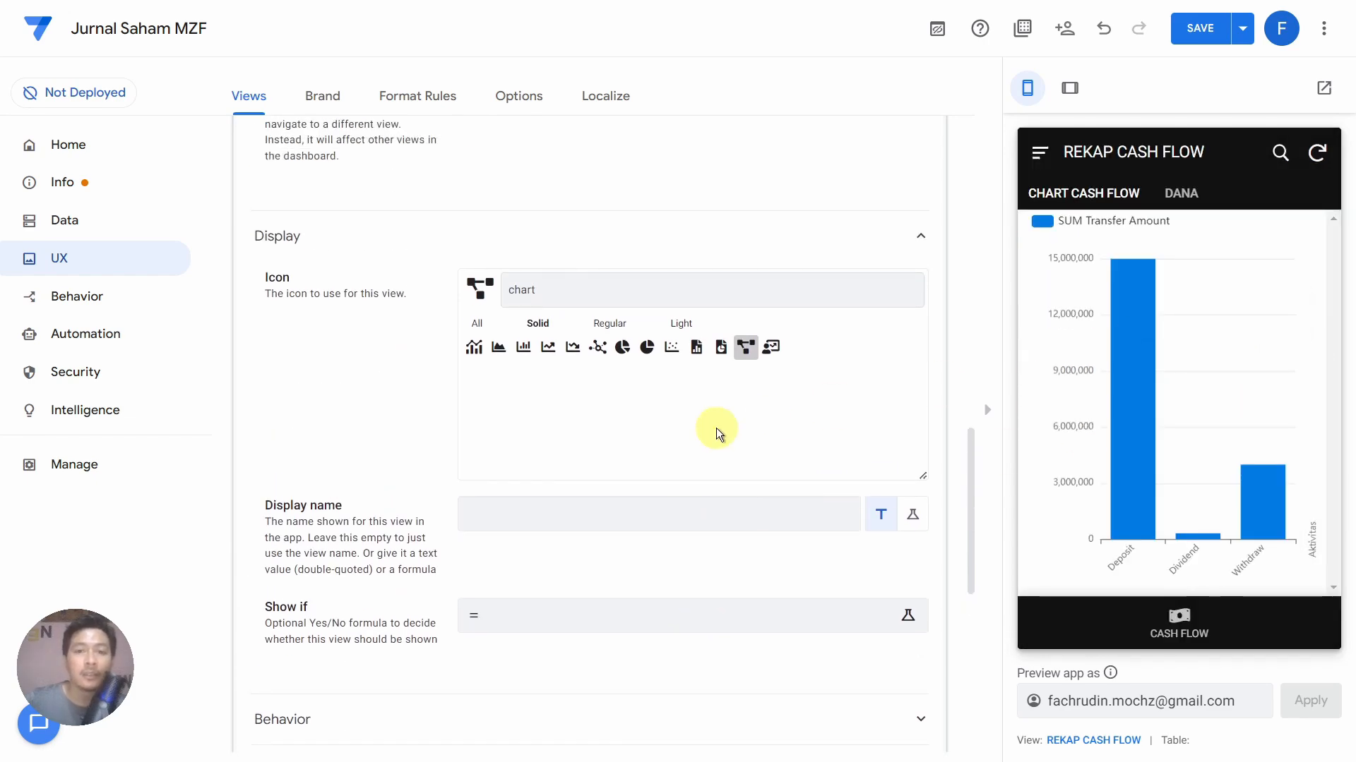
Collapse the REKAP CASH FLOW view's settings to return to the overview of all views
scroll(715, 428, up, 10)
scroll(682, 442, up, 4)
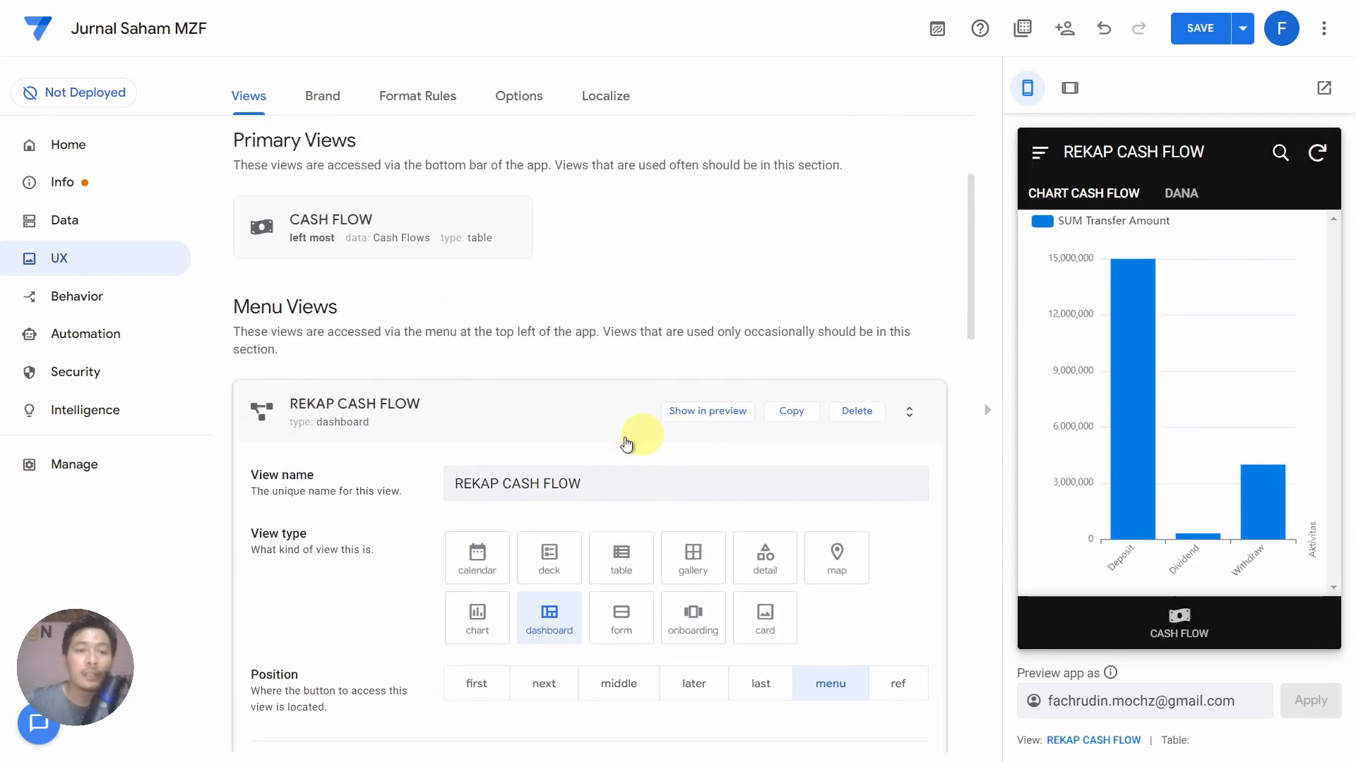
click(520, 416)
scroll(523, 418, up, 1)
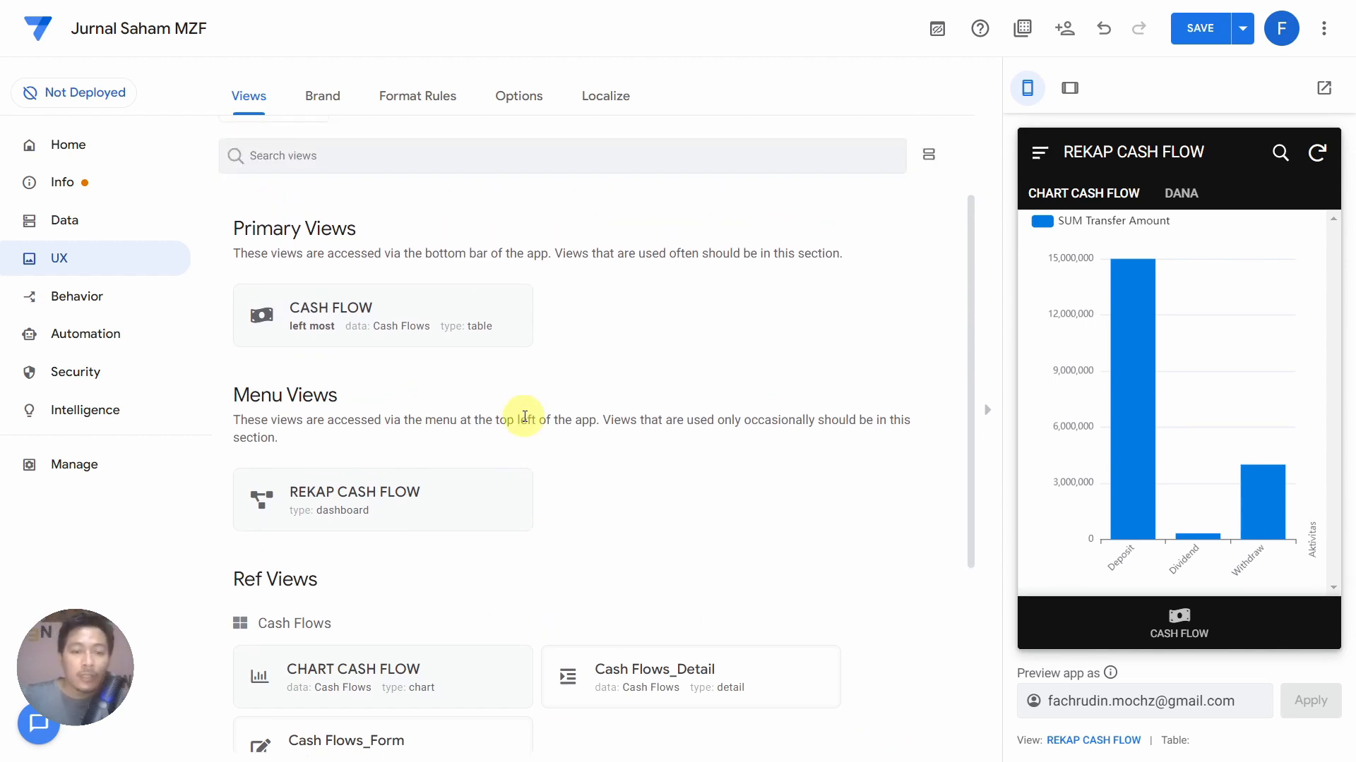
key(F9)
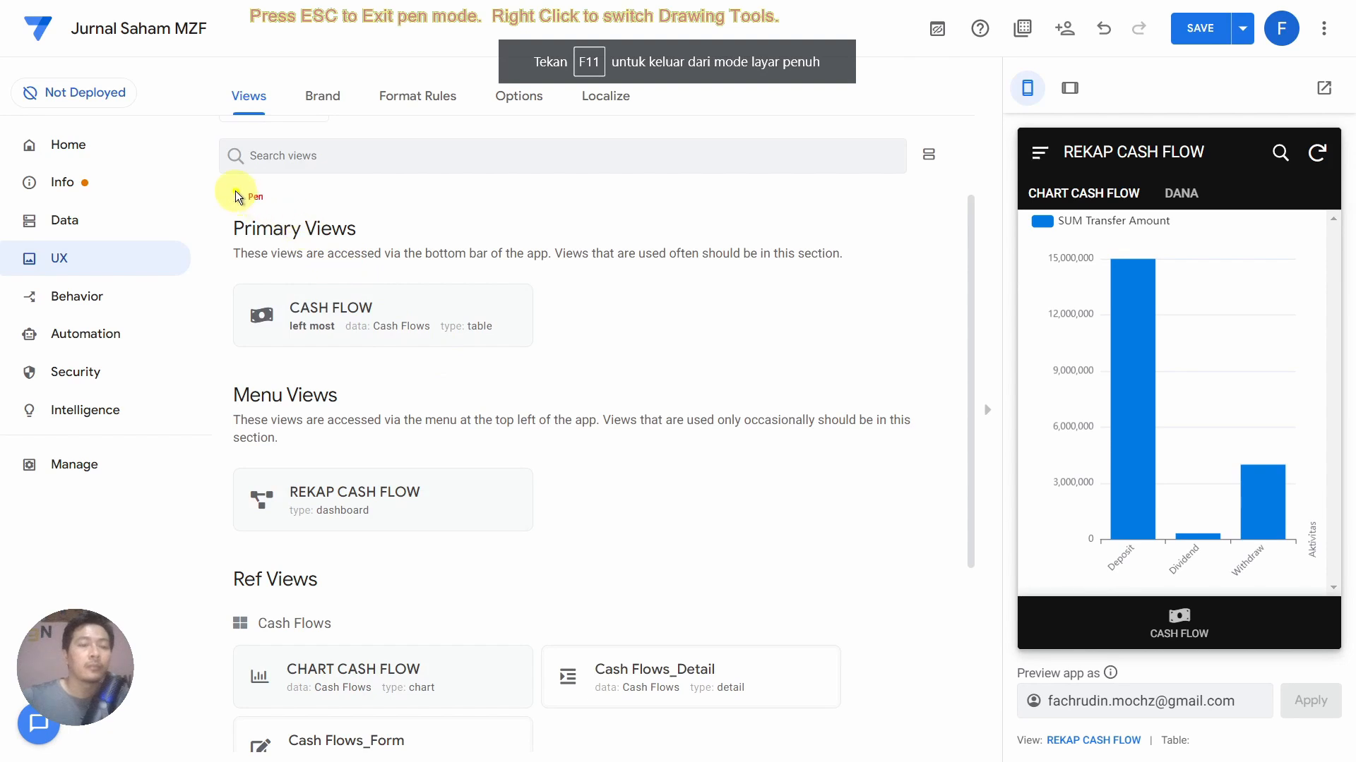
right_click(259, 199)
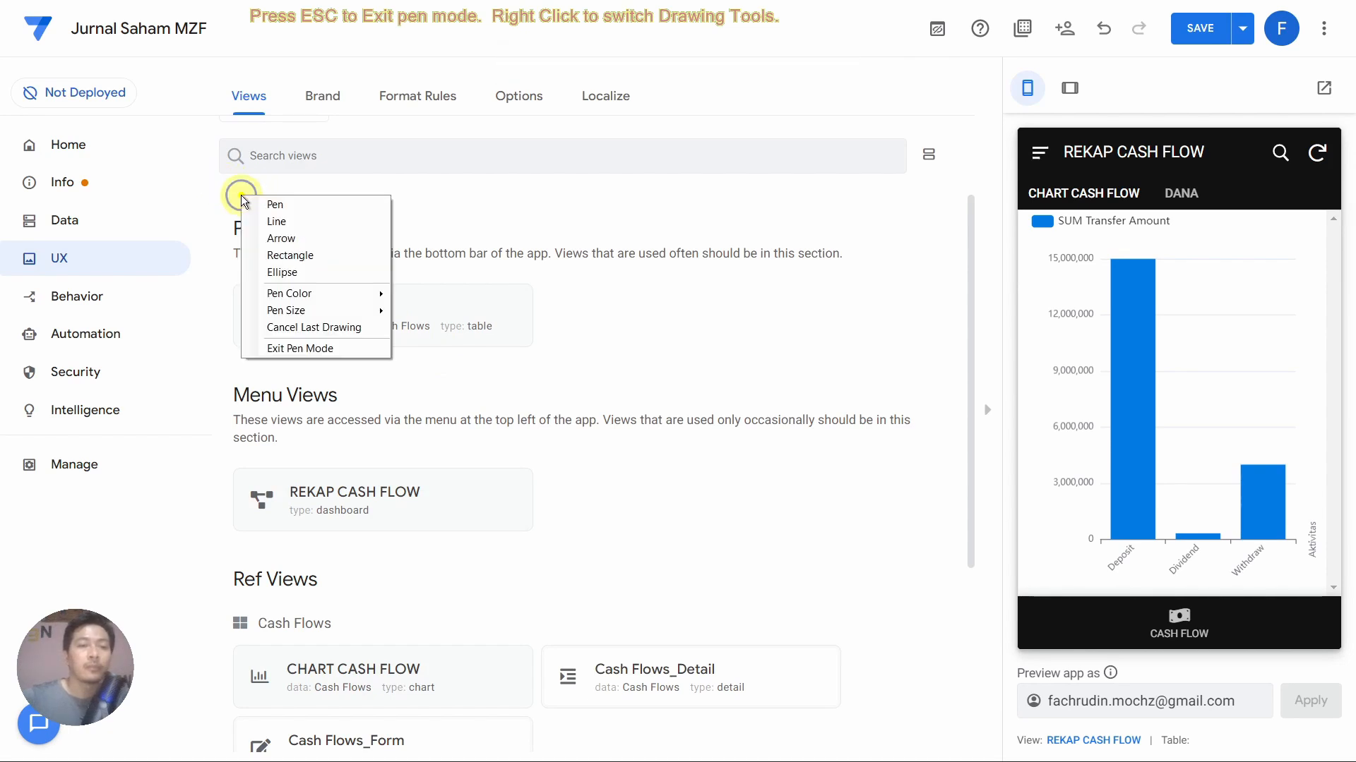
click(286, 239)
mouse_move(688, 212)
mouse_down()
mouse_move(366, 267)
mouse_move(363, 221)
mouse_up()
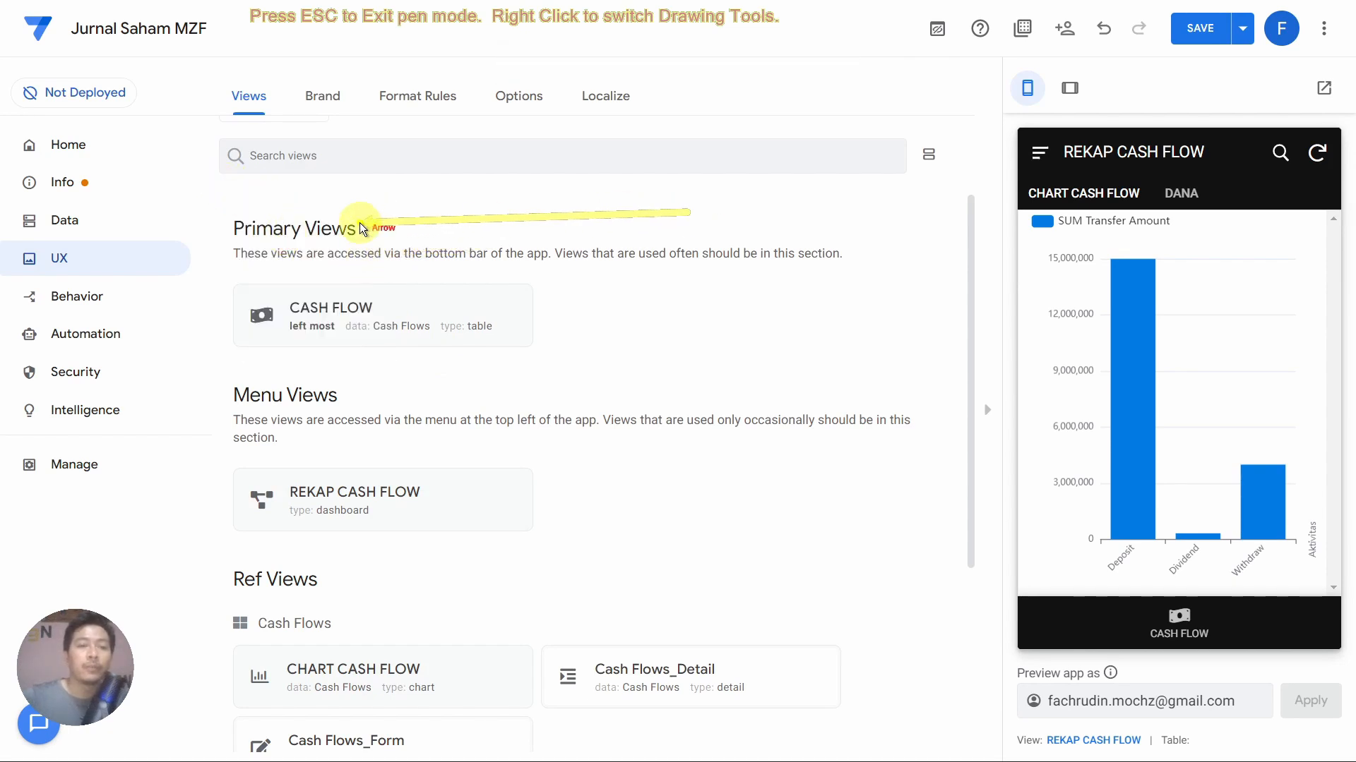
drag(796, 383, 373, 399)
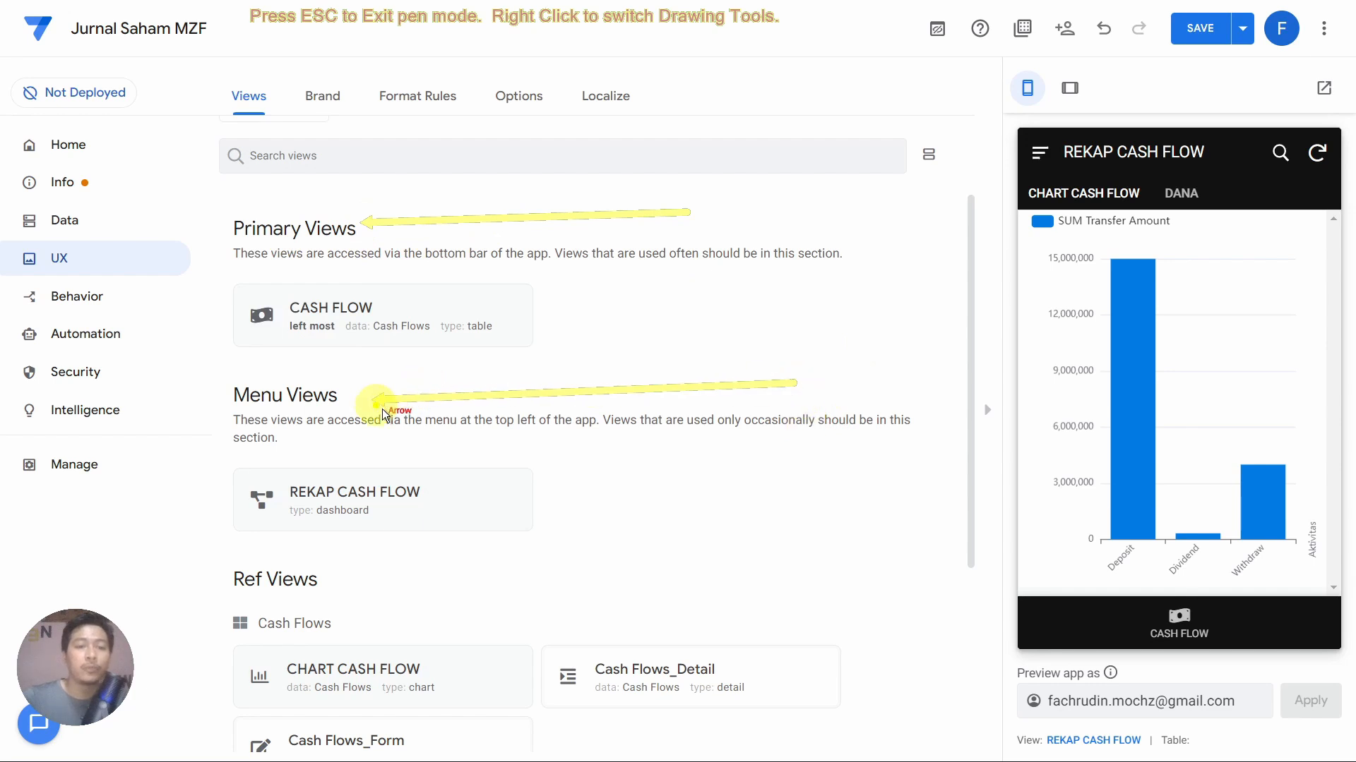
drag(711, 535, 321, 581)
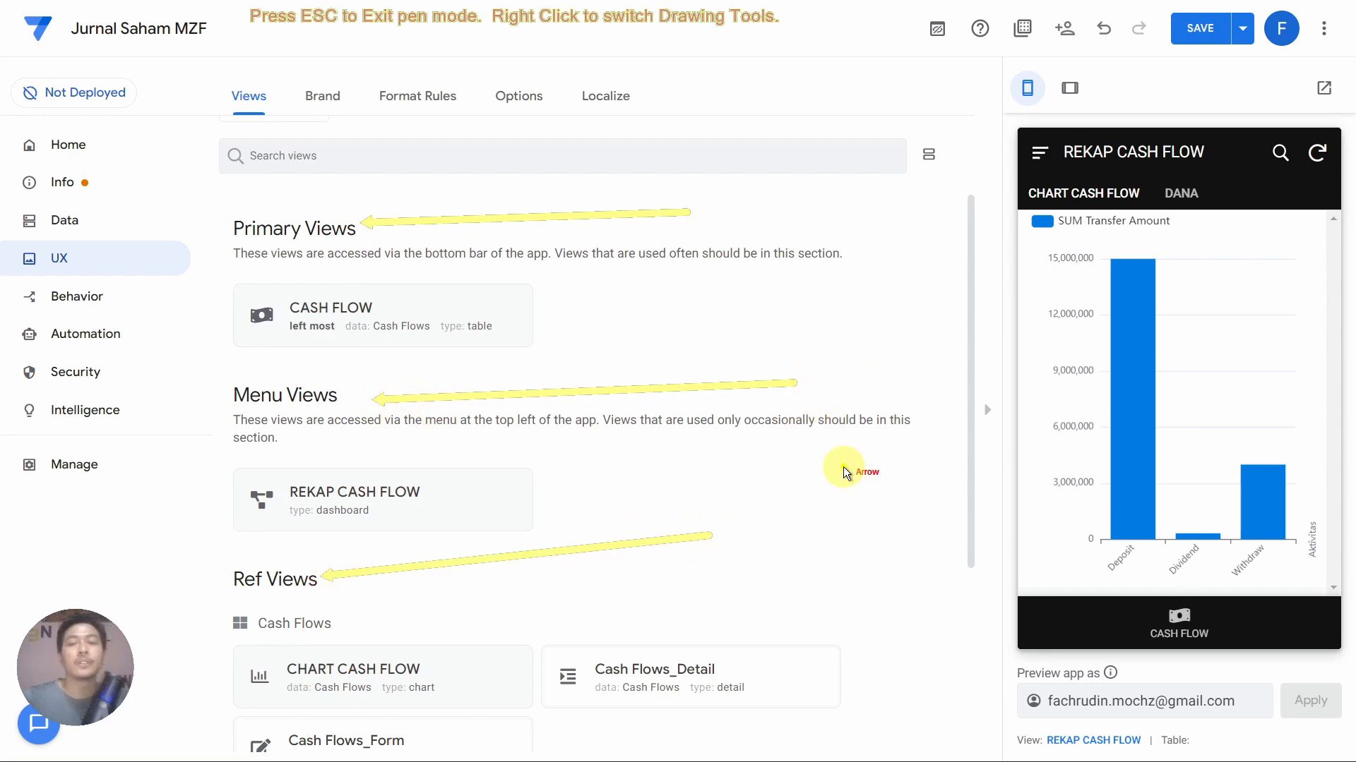
key(Escape)
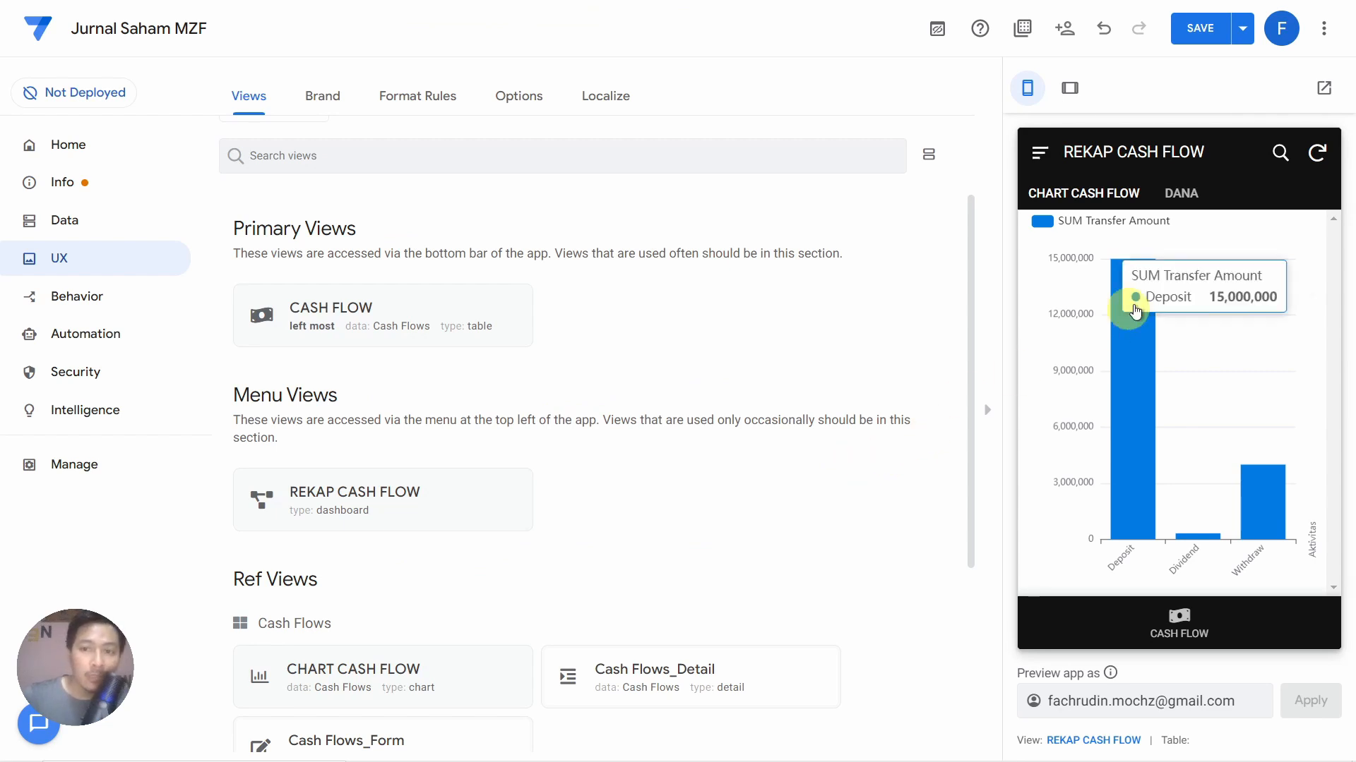
Show the dashboard's DANA tab in the app preview and create a new format rule named "dana"
click(1177, 199)
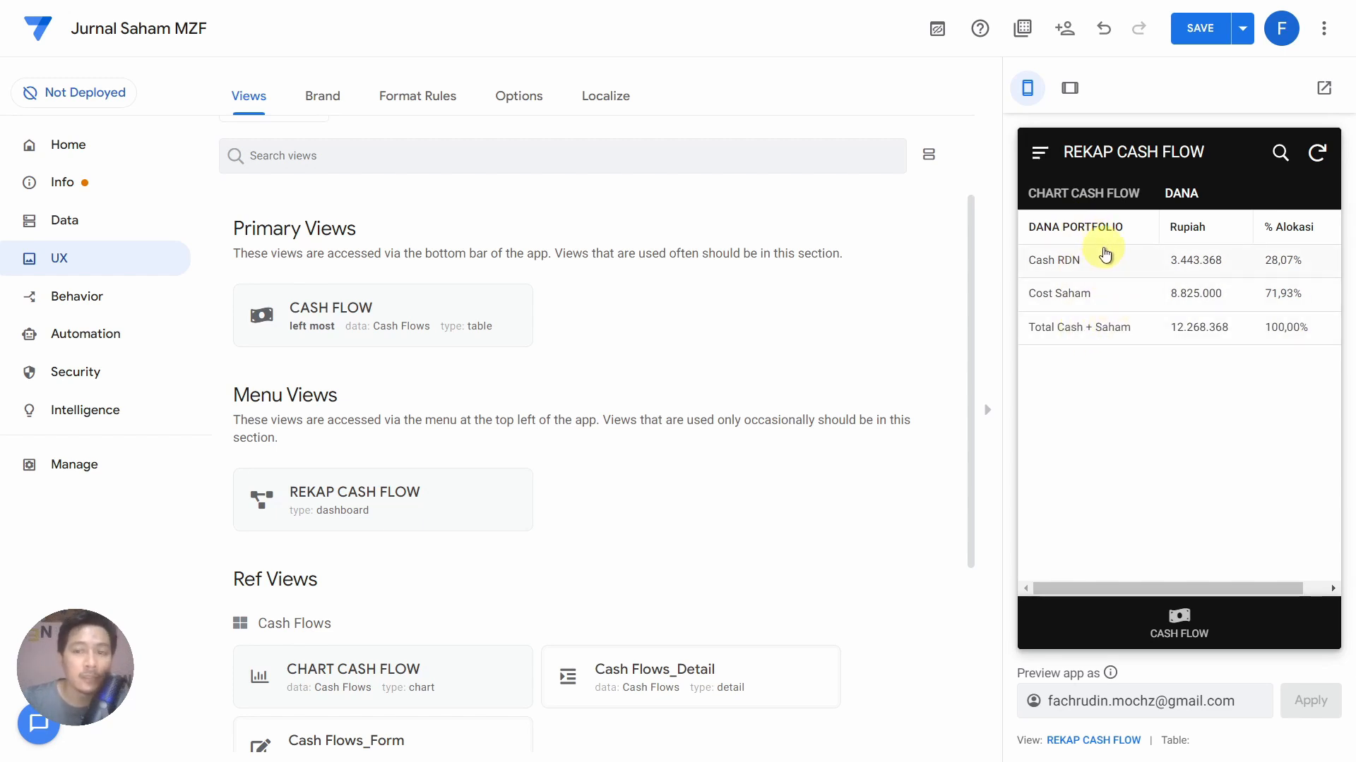
click(444, 102)
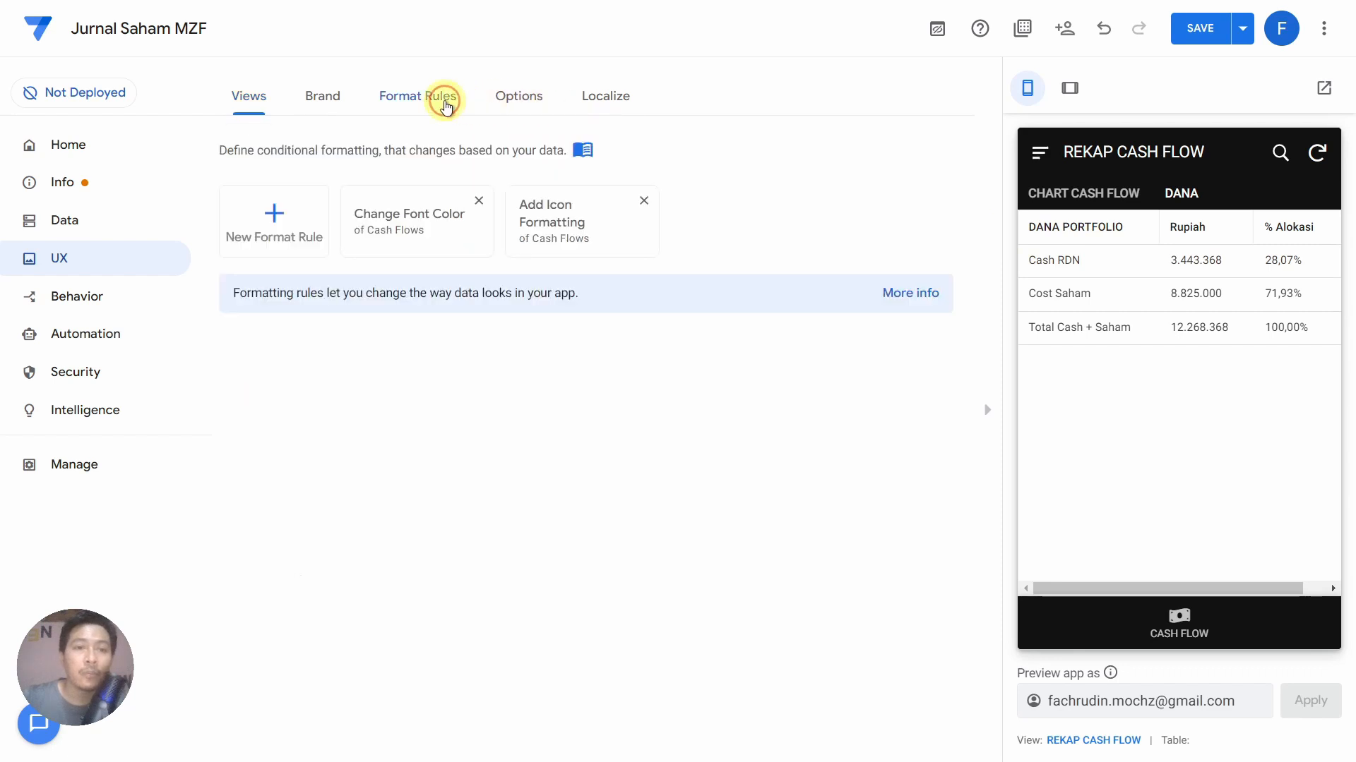
click(294, 224)
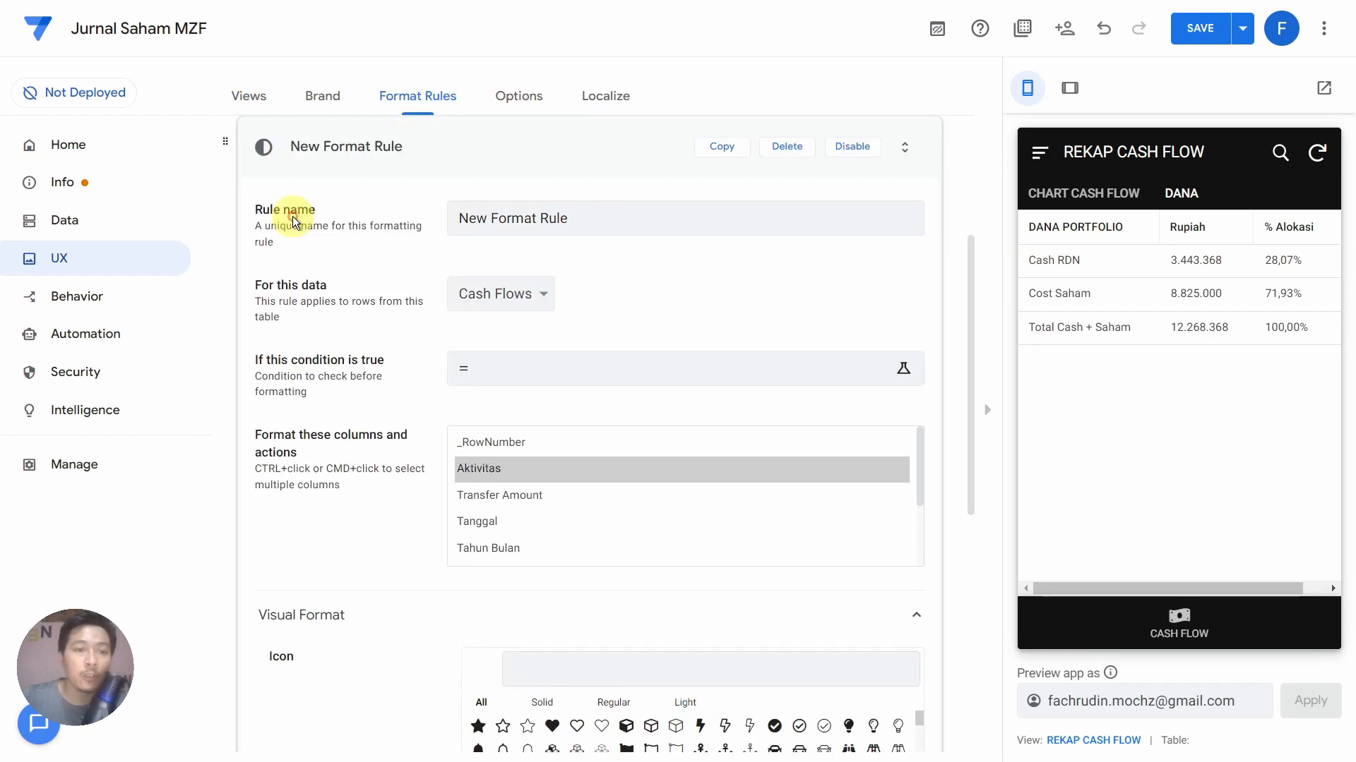
click(554, 218)
drag(616, 225, 433, 224)
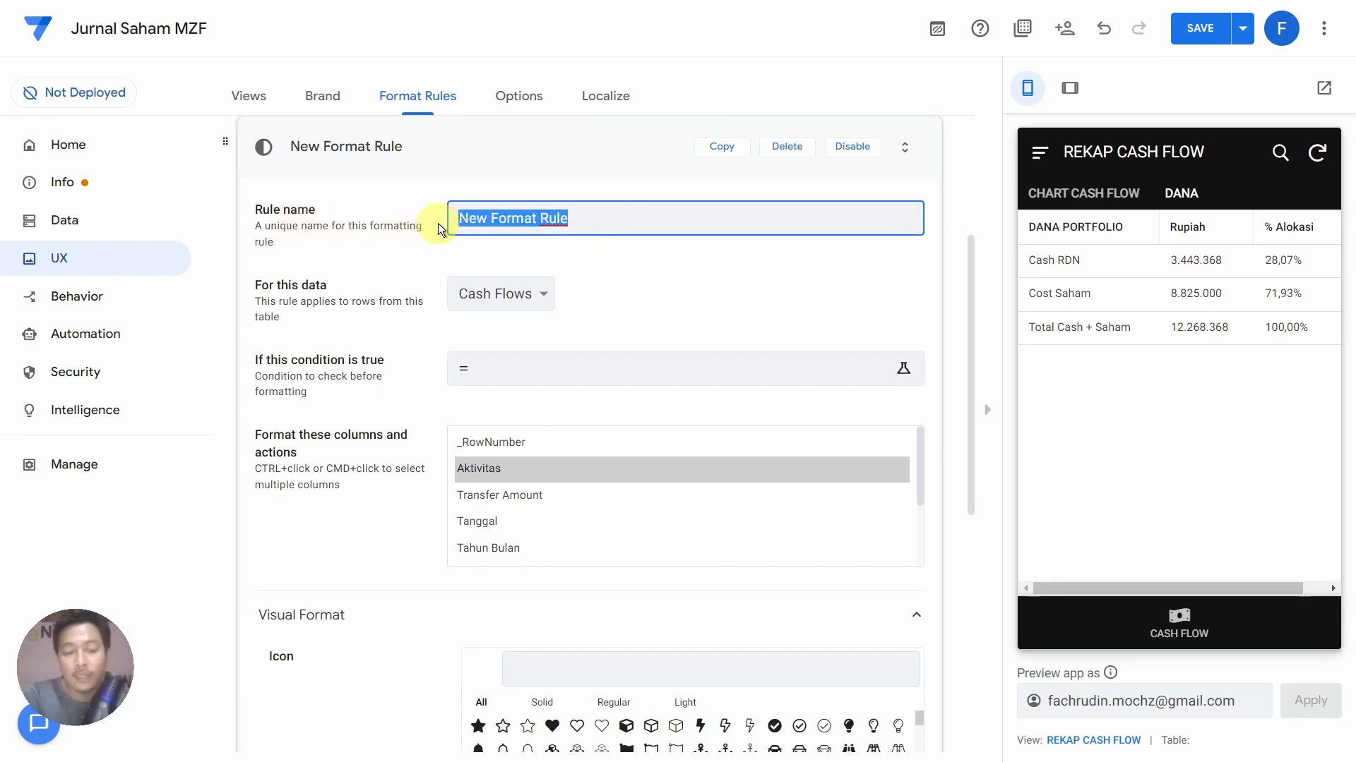
text(dS)
key(BackSpace)
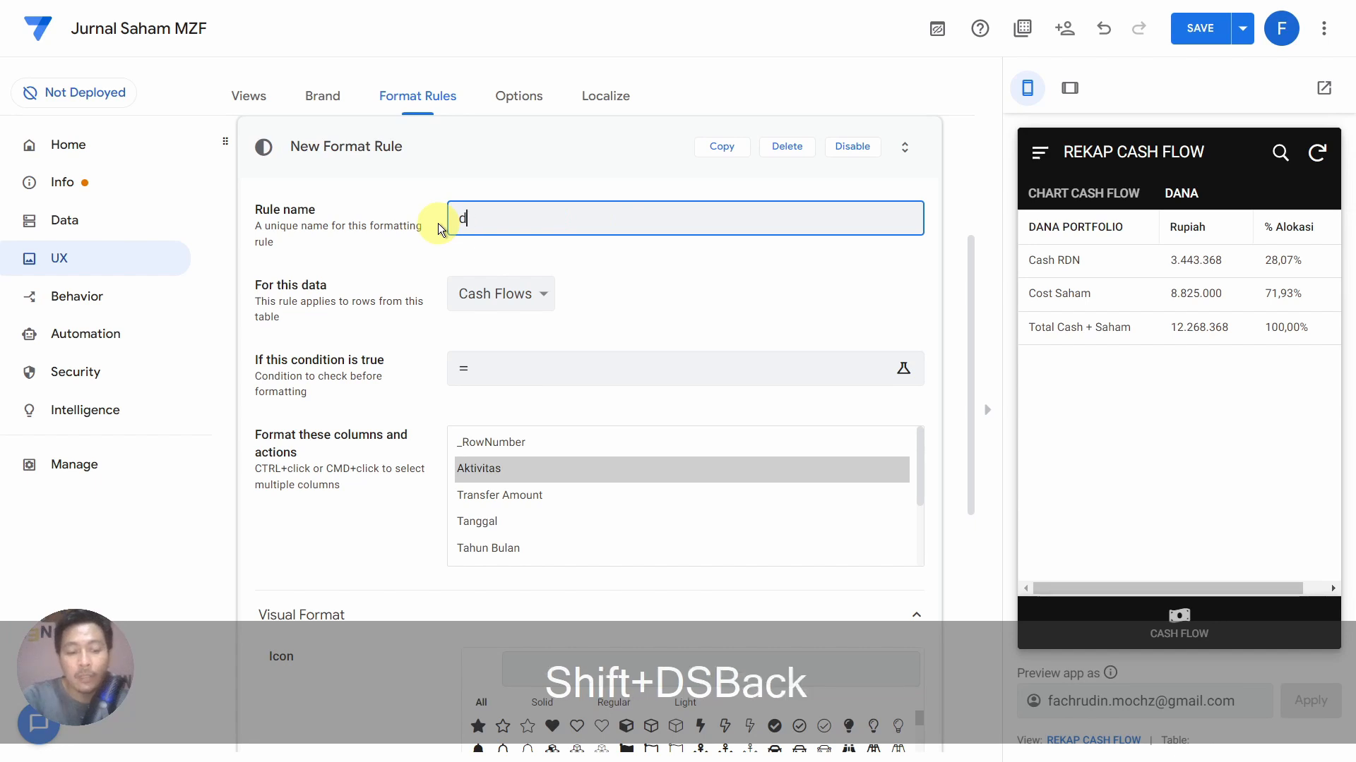
key(Caps_Lock)
text(ana)
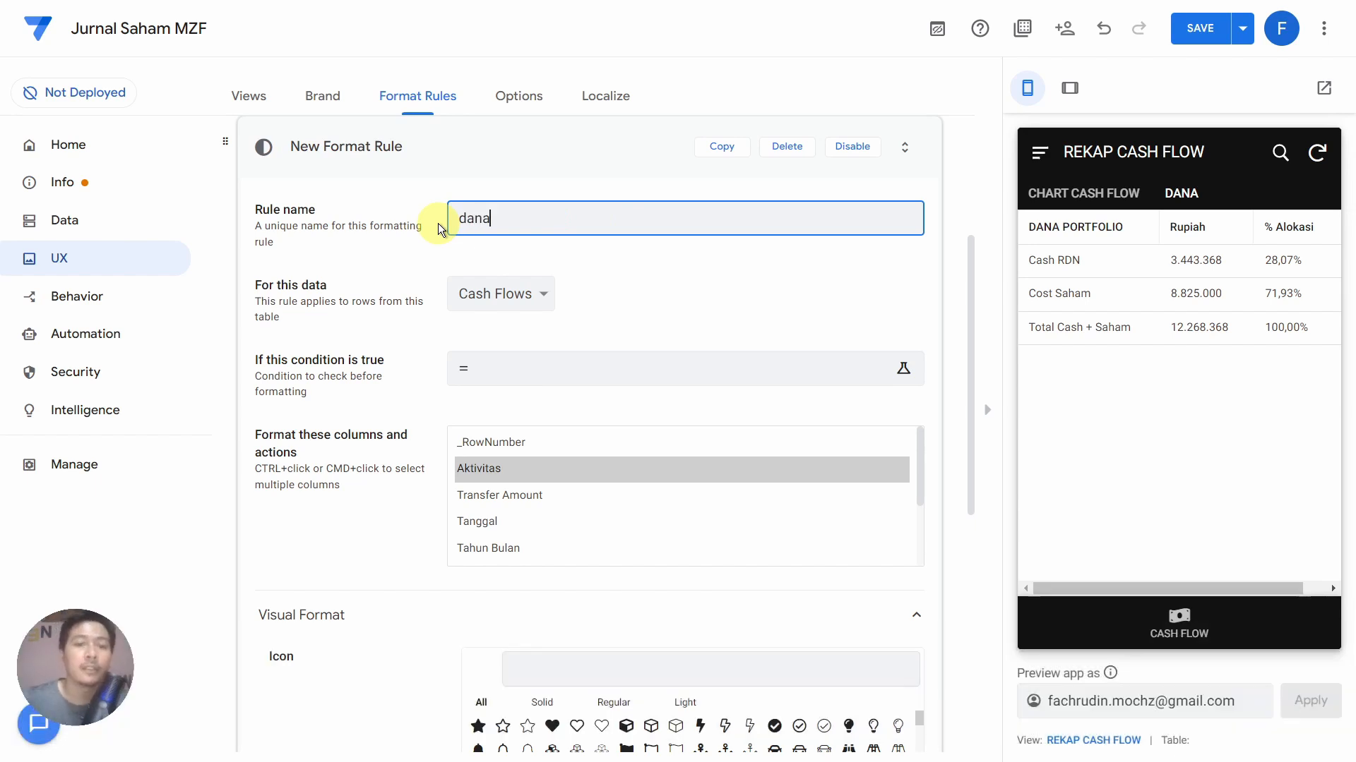
Apply the dana format rule to the Dana table's DANA PORTFOLIO column
click(537, 291)
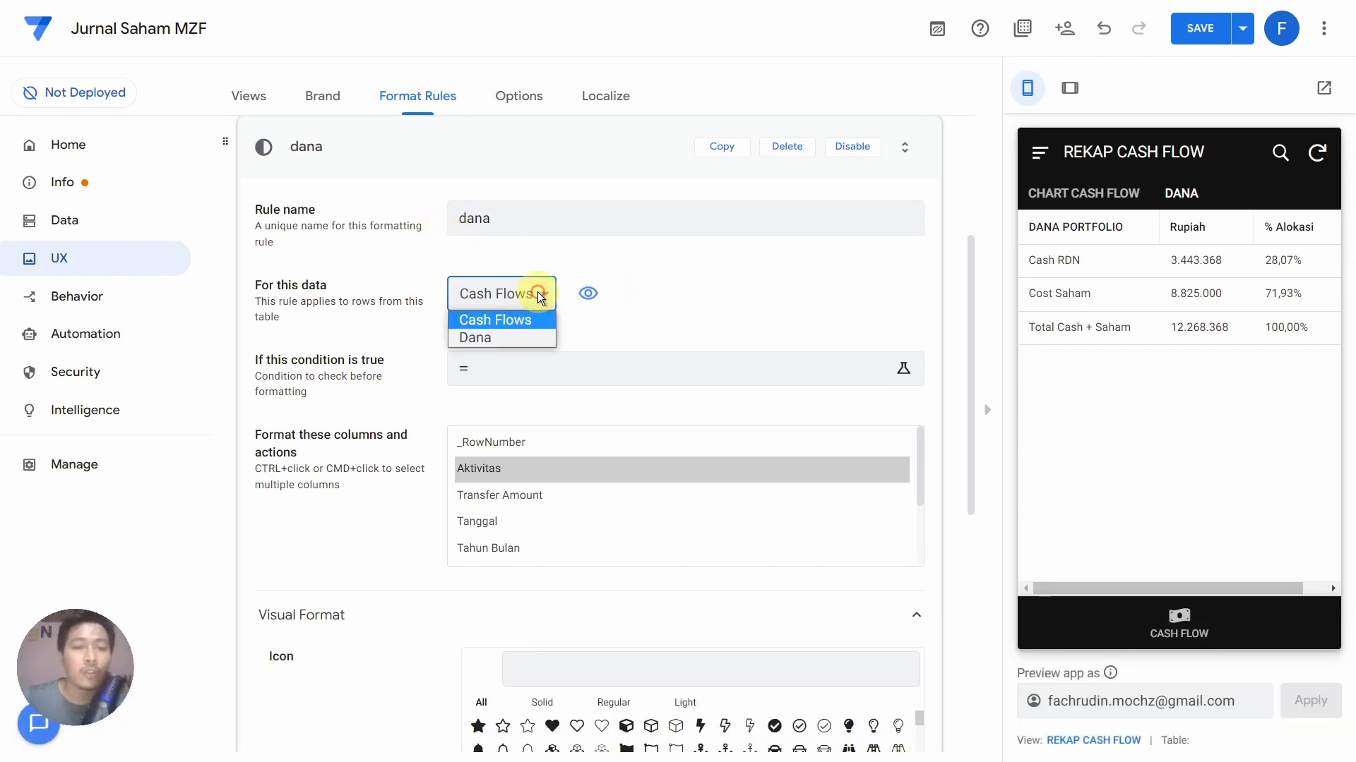
click(510, 336)
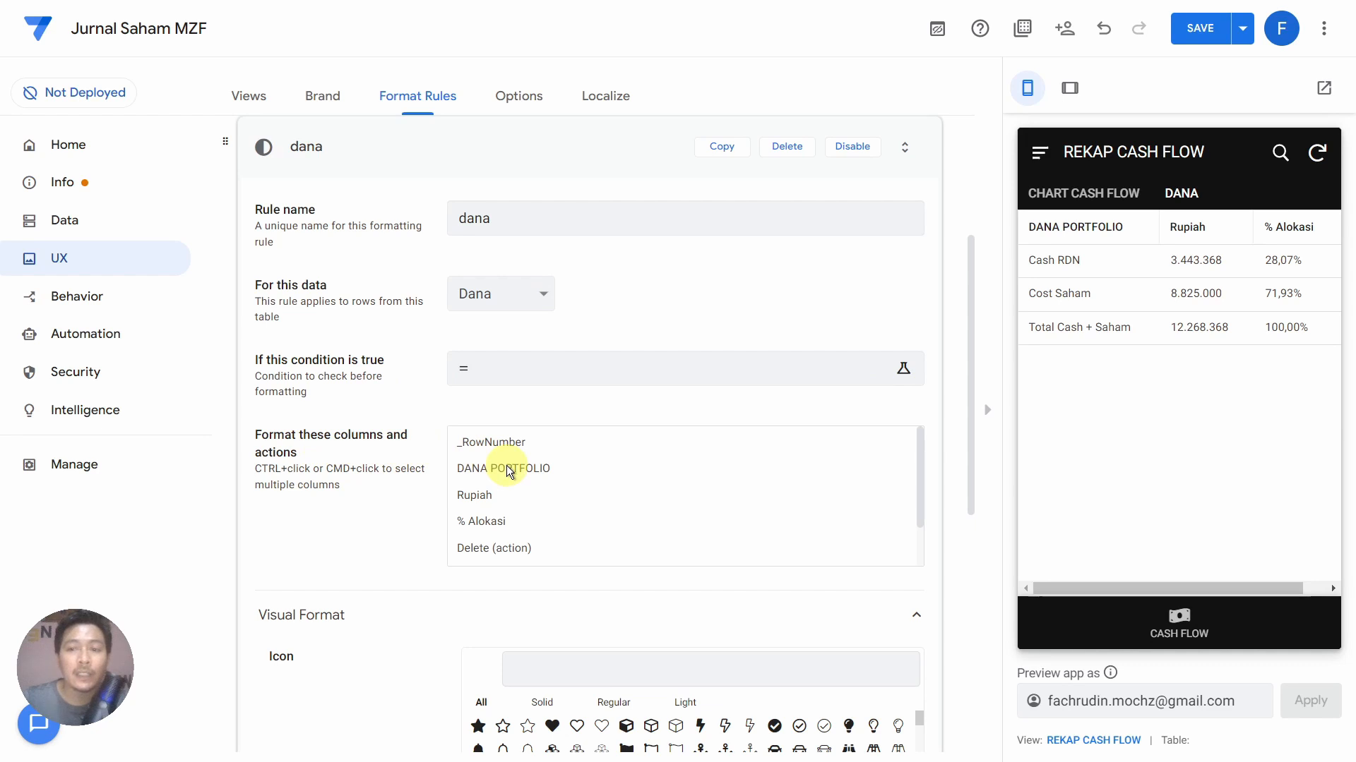
click(466, 470)
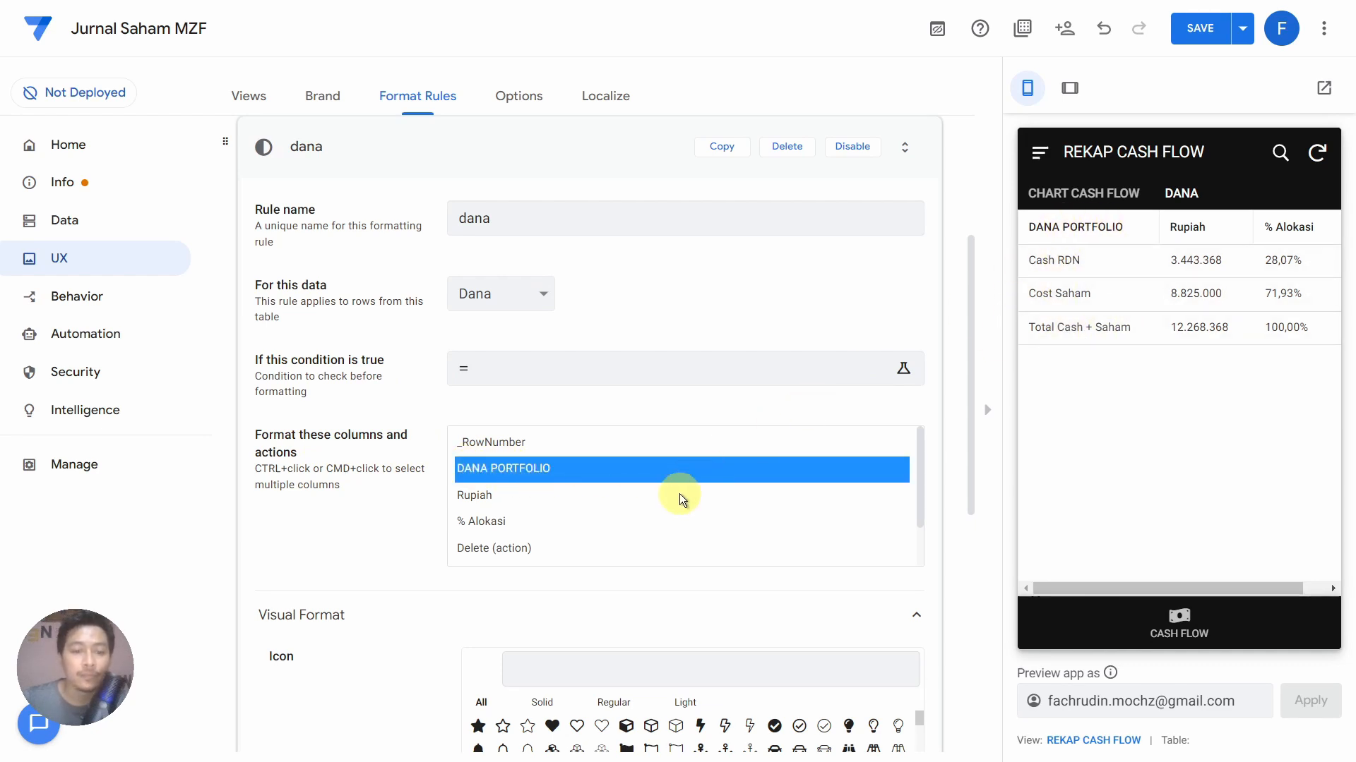
Make the dana rule's text bold and set its text size to 1.1
scroll(672, 493, down, 2)
scroll(371, 557, down, 6)
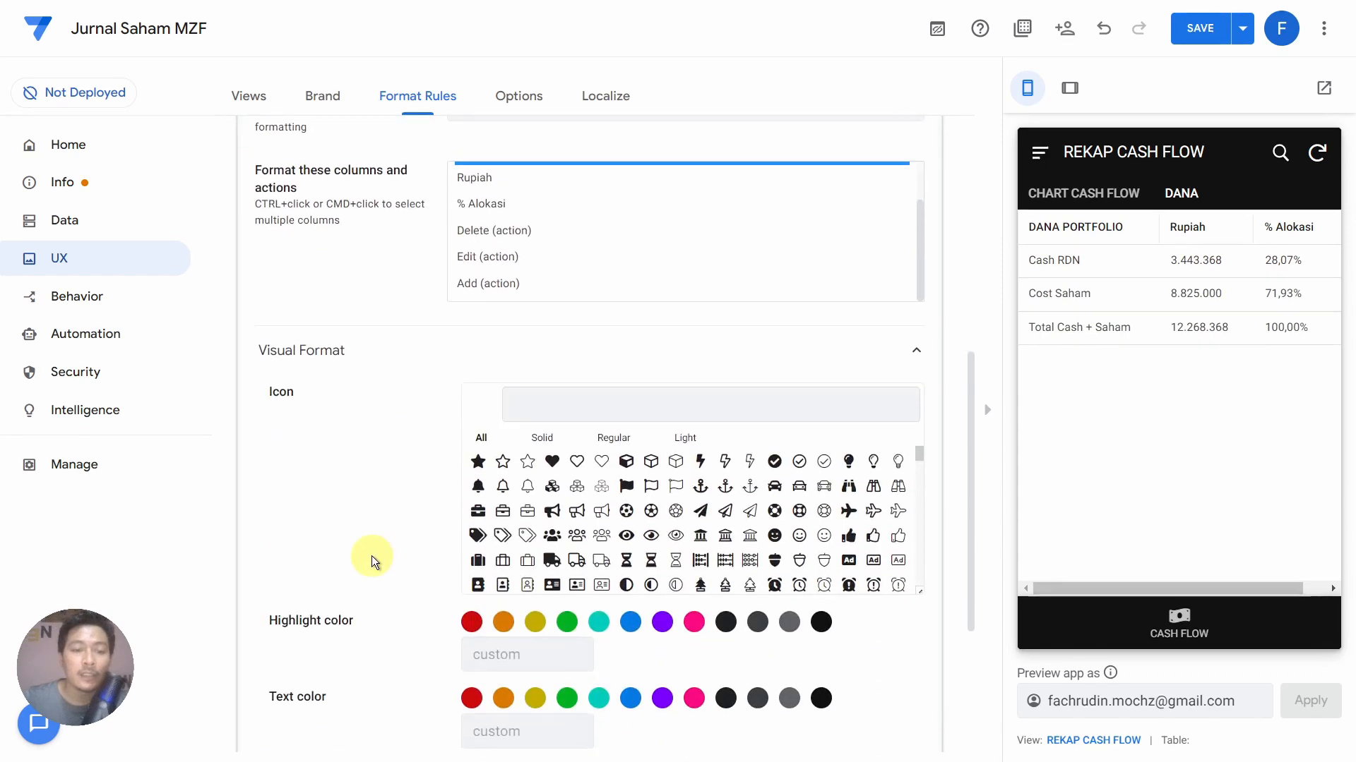
scroll(371, 557, down, 2)
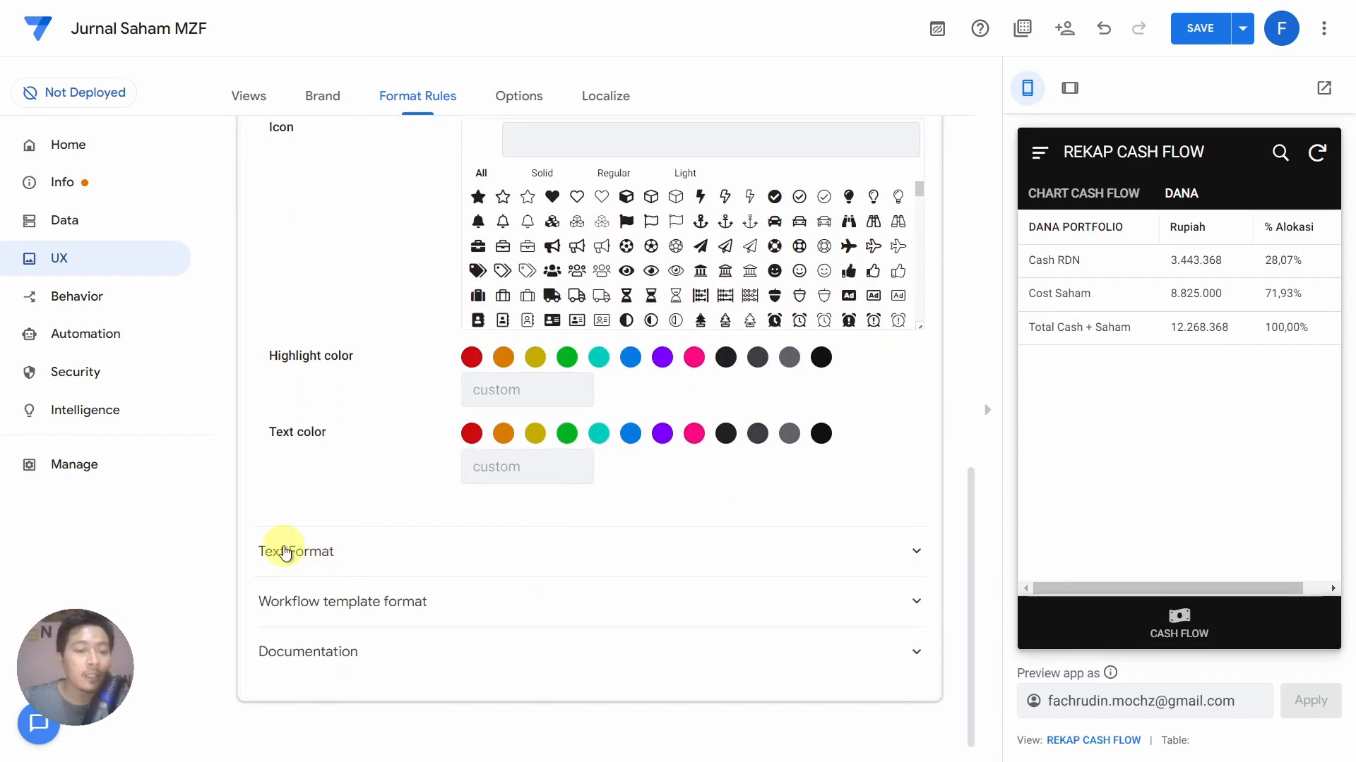
click(285, 551)
scroll(290, 551, down, 3)
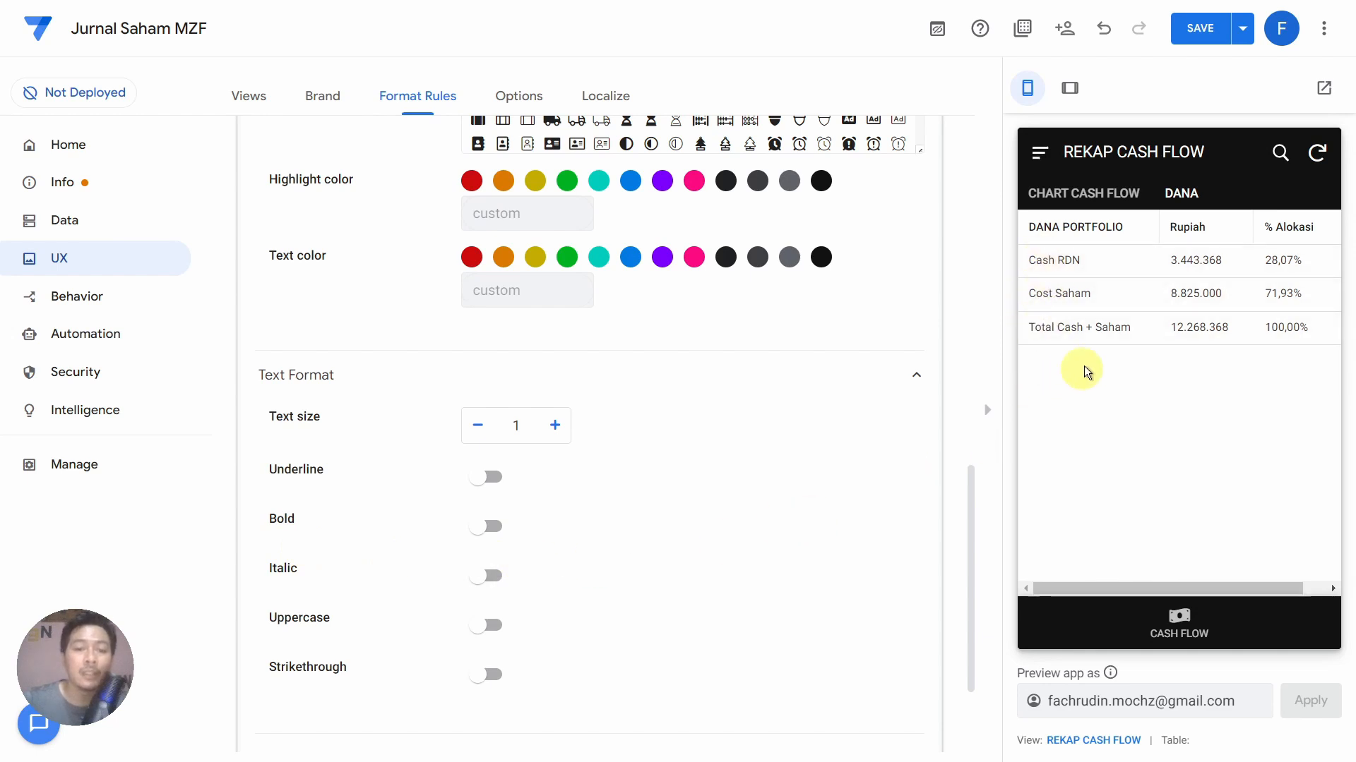
click(486, 534)
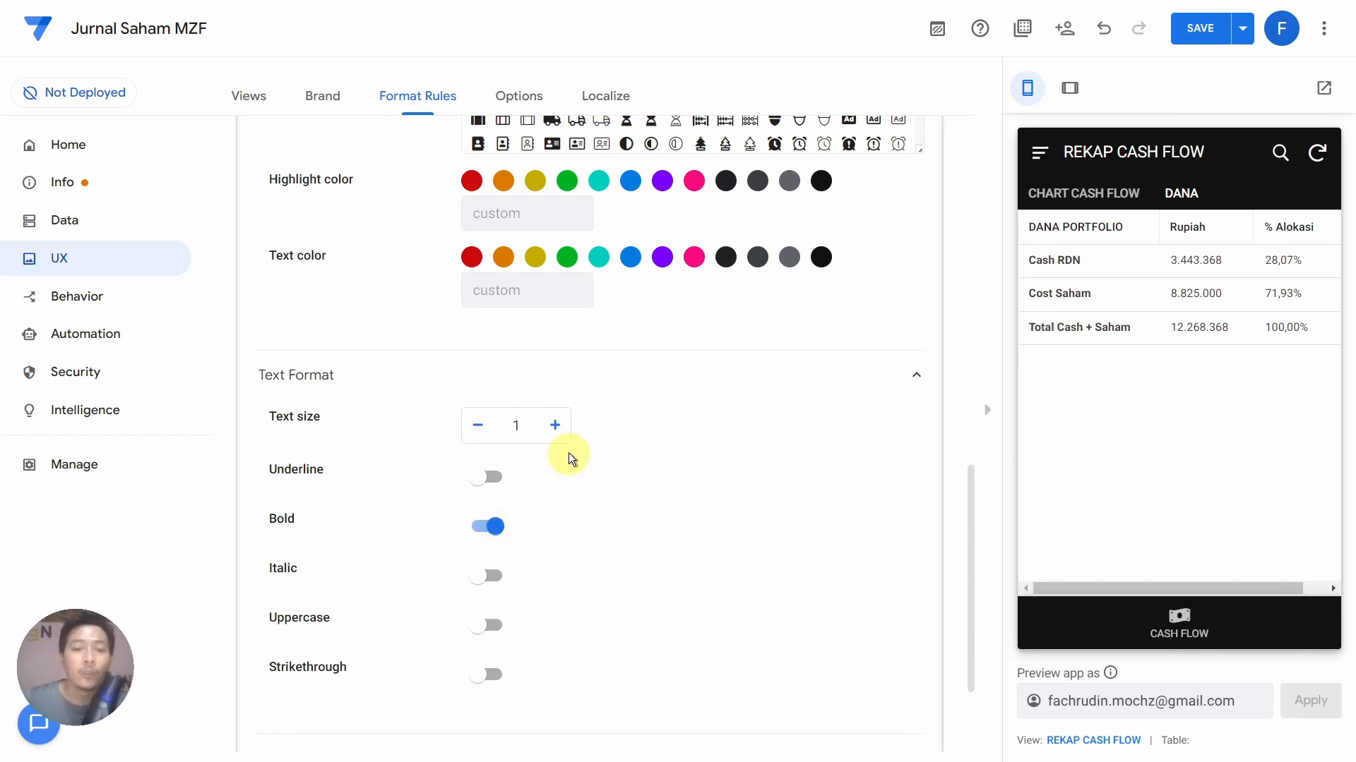
click(555, 430)
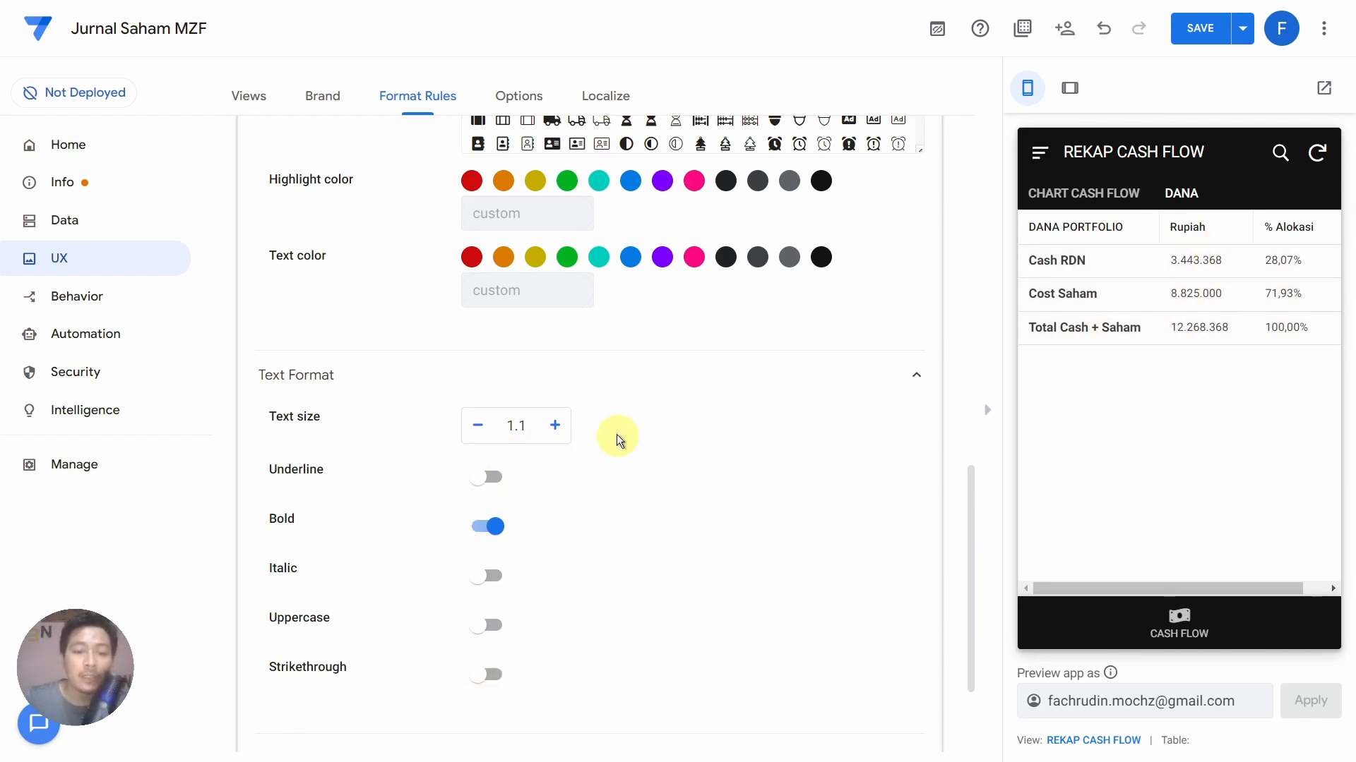
Try underline, italic, uppercase and strikethrough one at a time on the dana rule's text, switching each off again
click(491, 479)
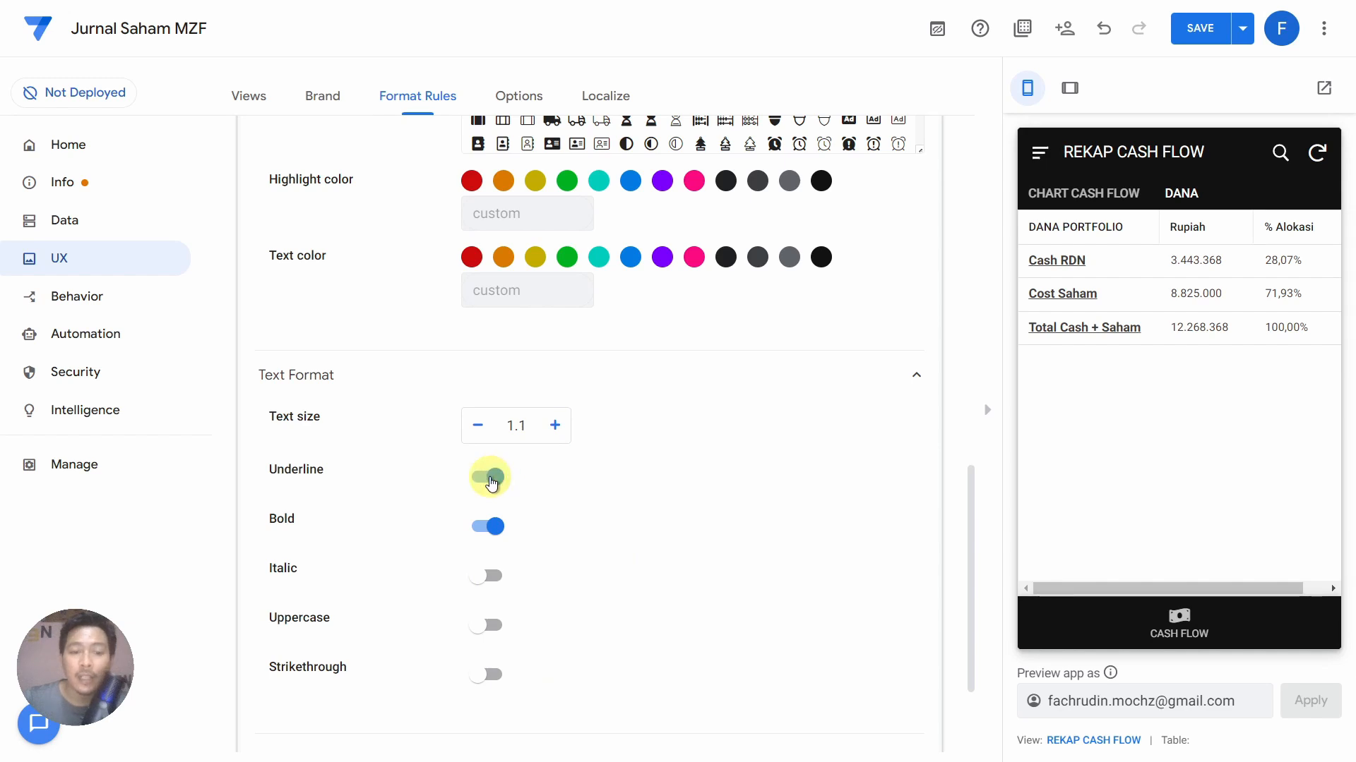
click(492, 479)
click(493, 578)
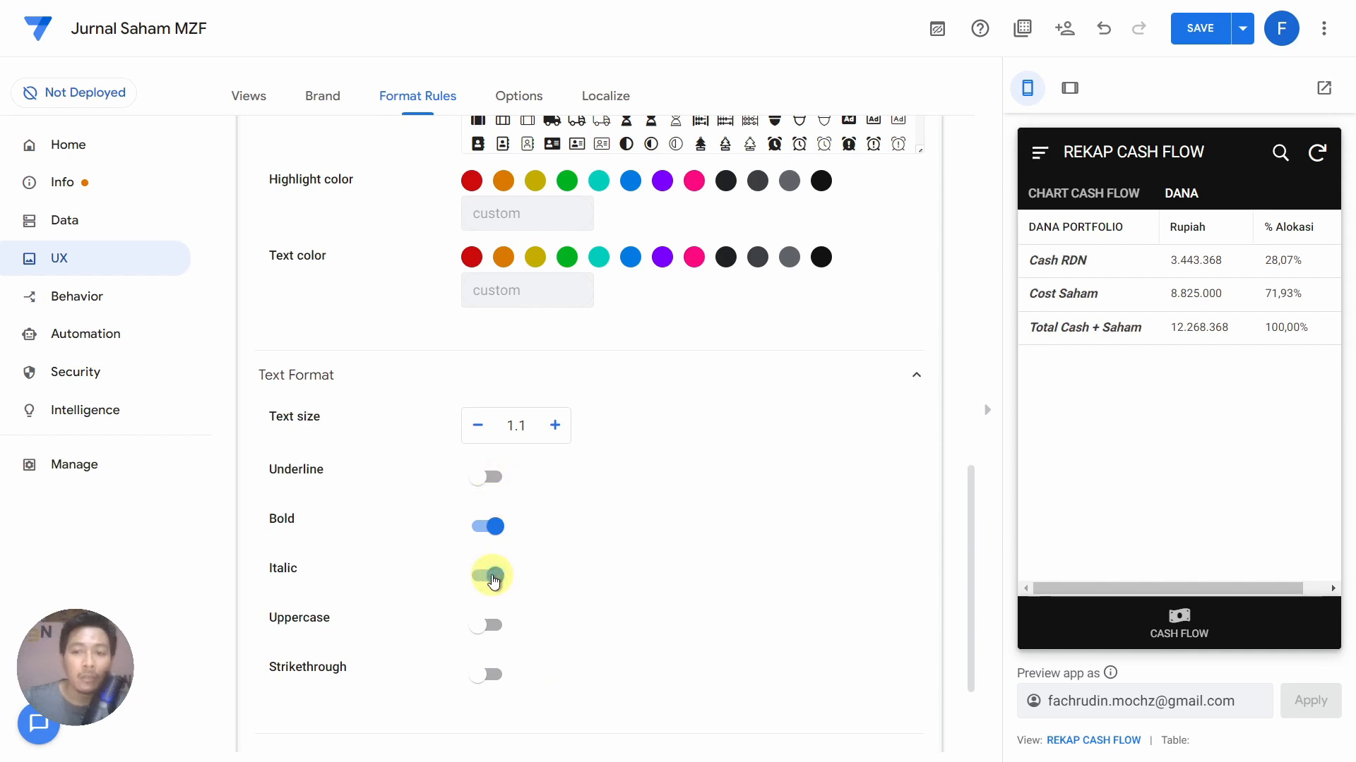
click(493, 578)
click(483, 624)
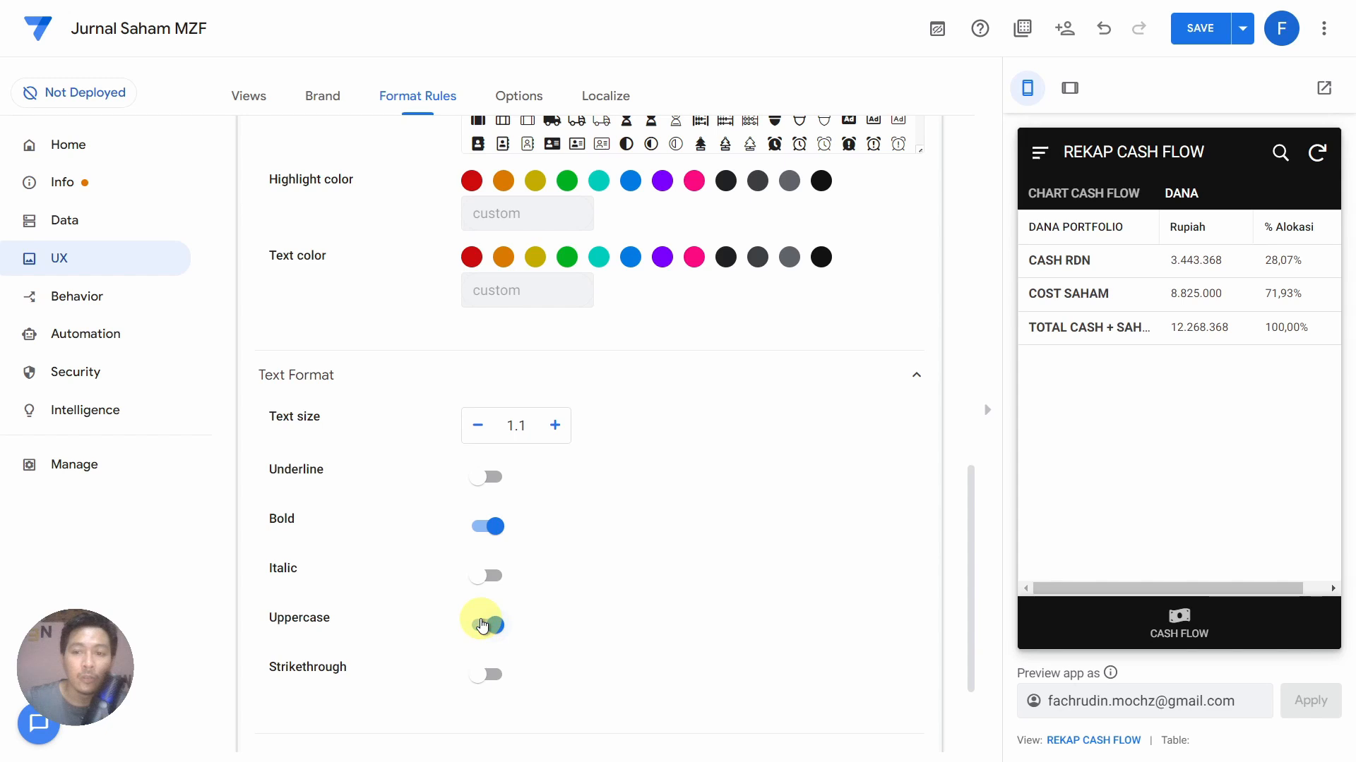
click(483, 624)
click(490, 677)
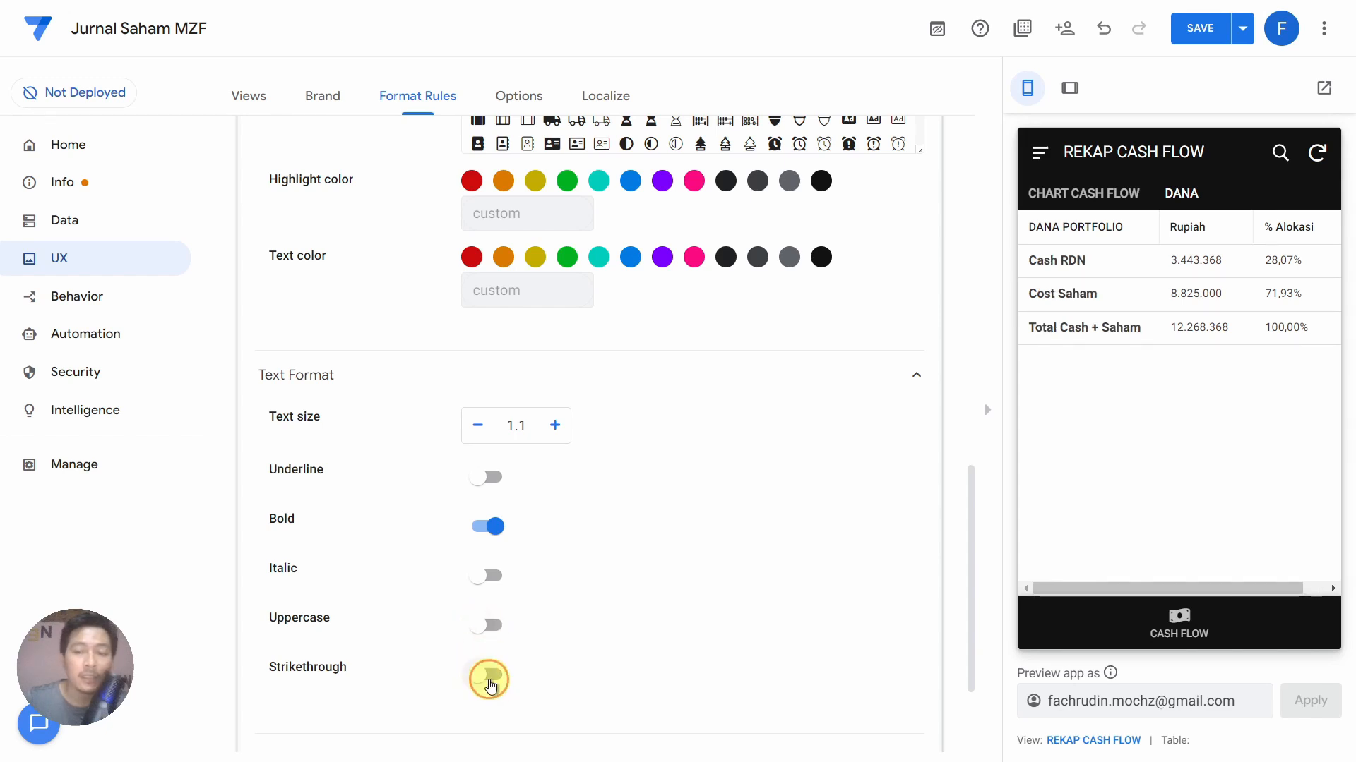
click(486, 678)
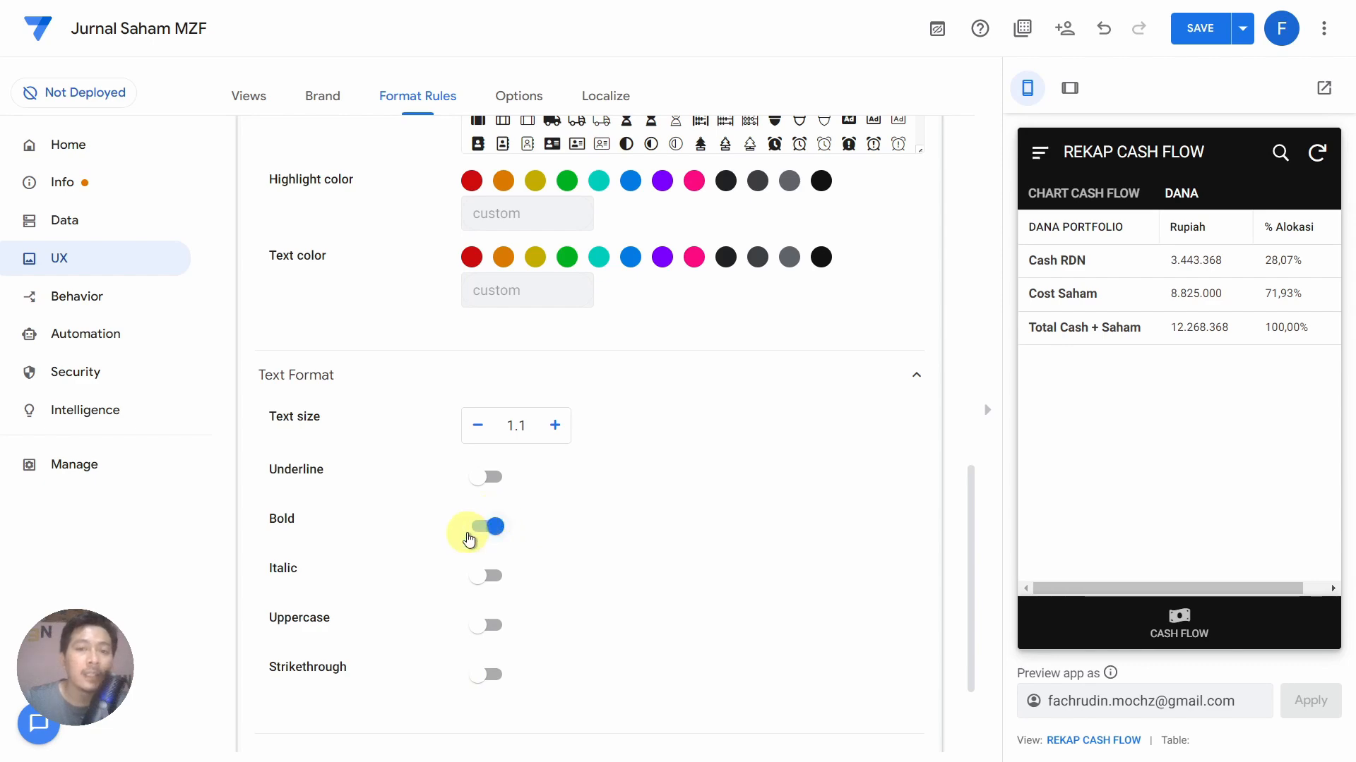
Collapse the dana format rule's settings and save the app
scroll(473, 540, up, 15)
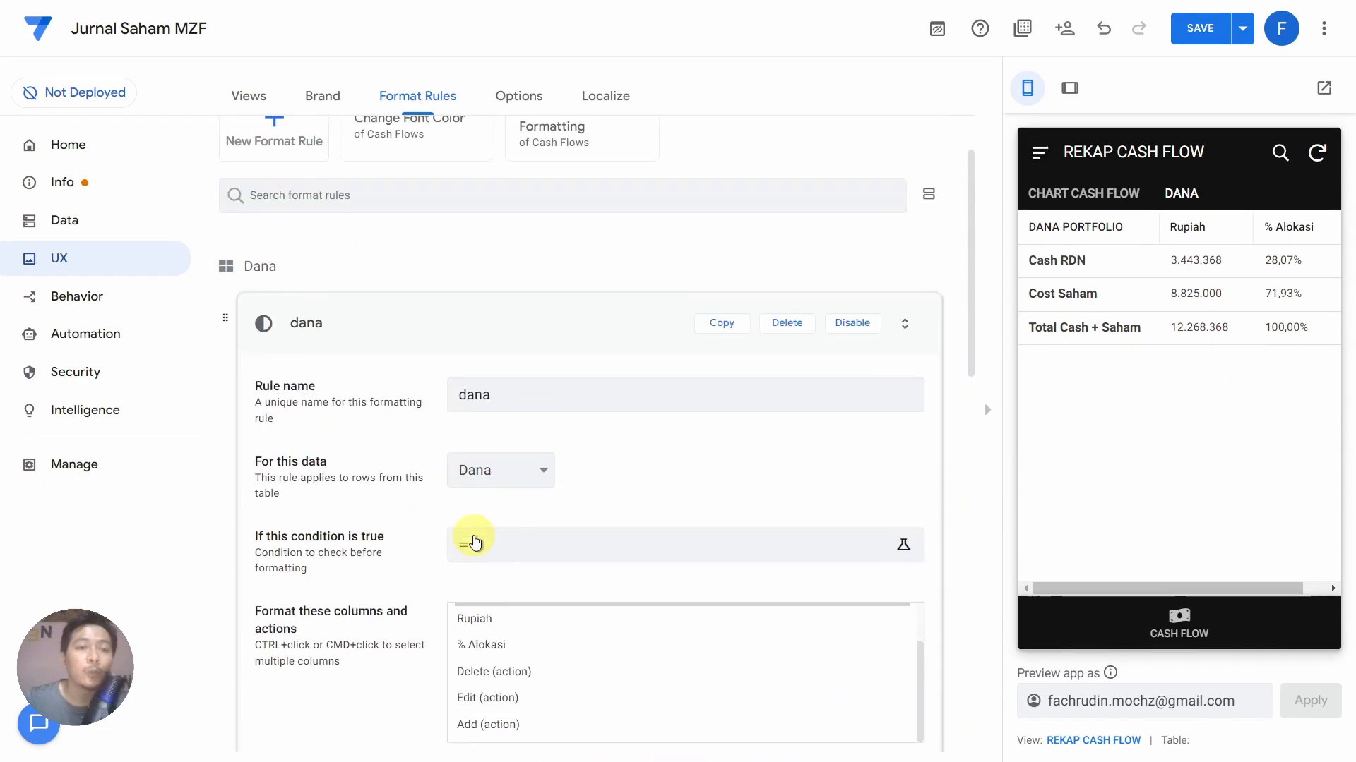
scroll(473, 543, up, 2)
click(529, 416)
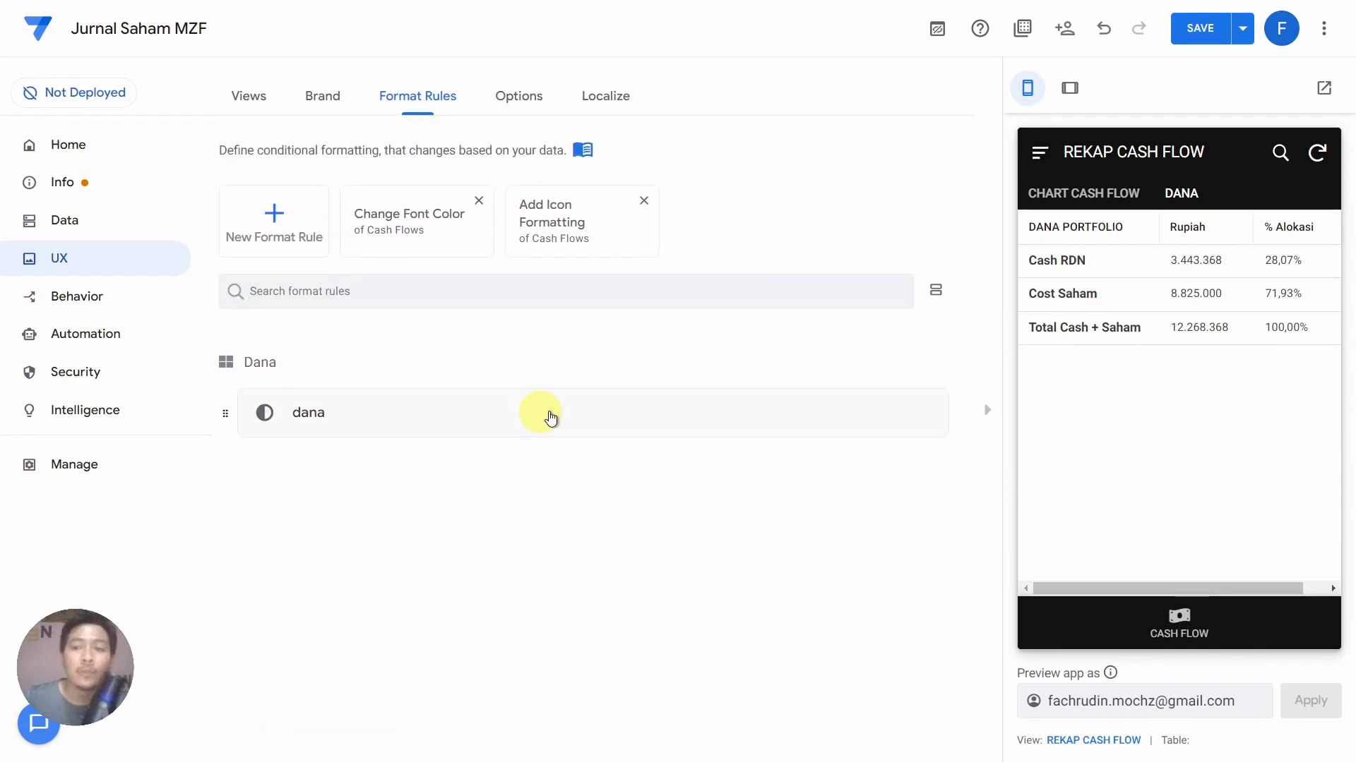
click(1196, 26)
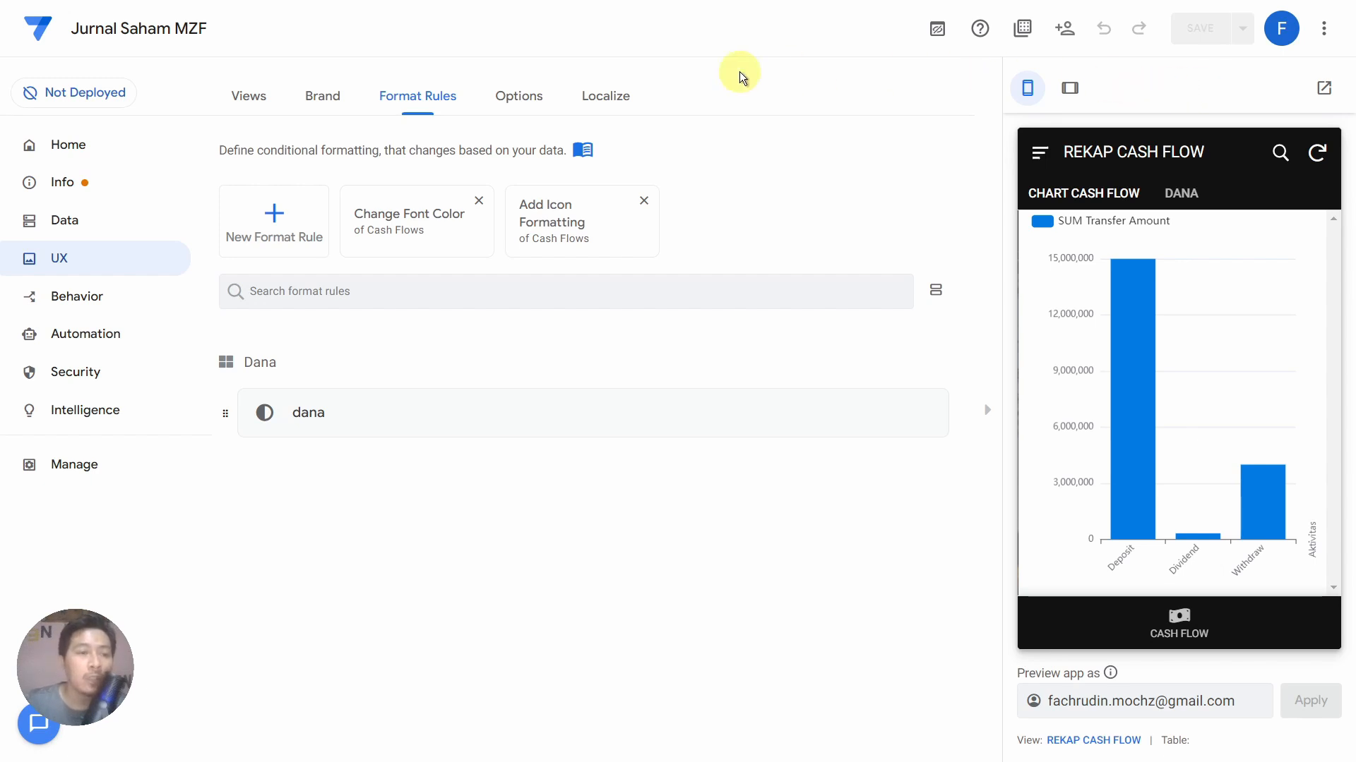
Examine the app's warnings and the Cash Flows table's column structure, including its key column, and collapse the table again
click(93, 190)
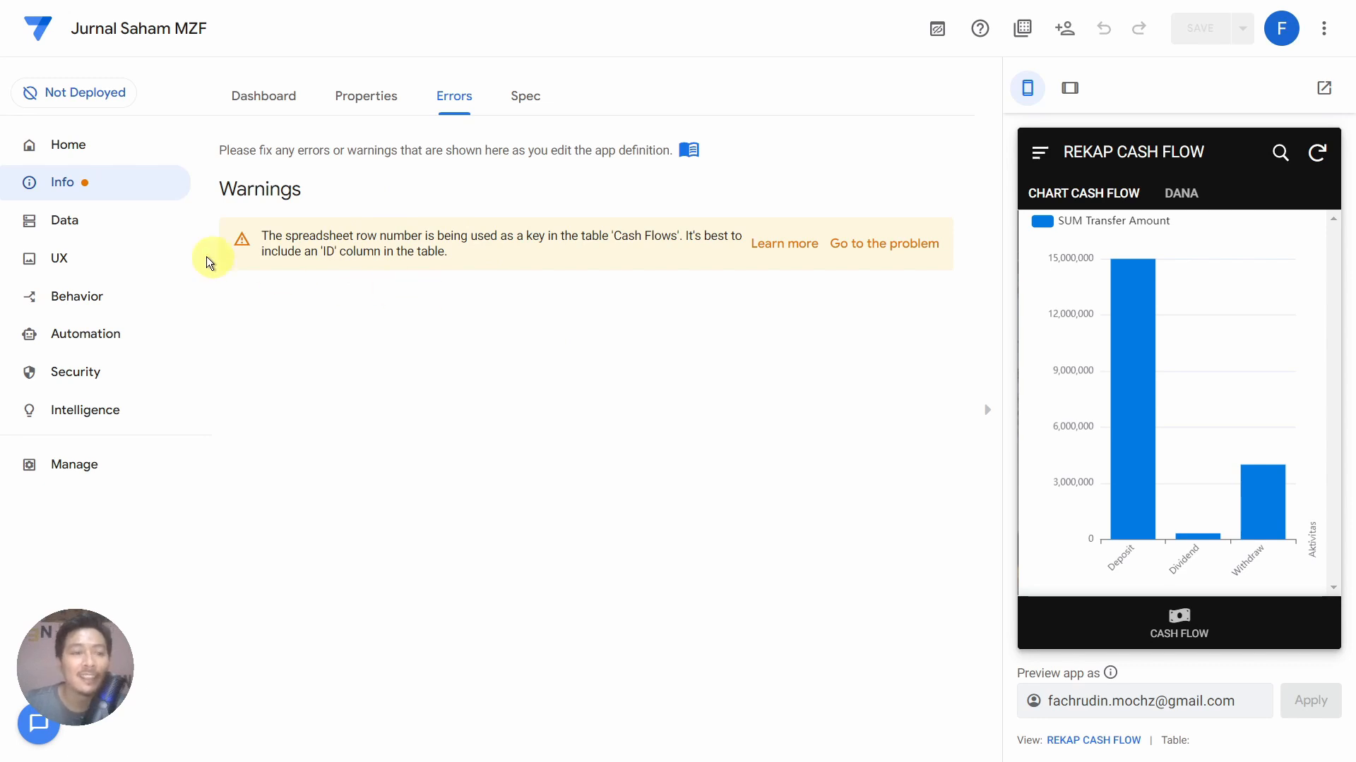
click(125, 222)
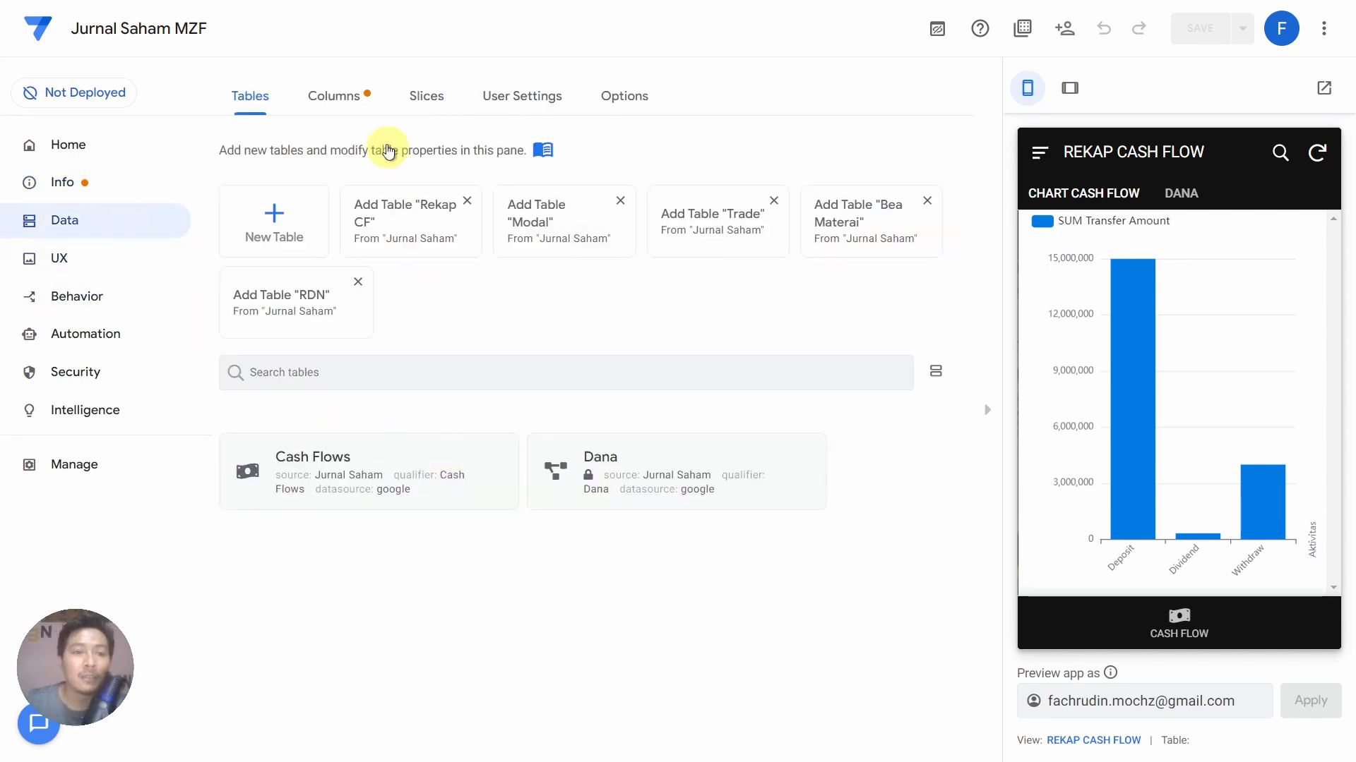
click(368, 98)
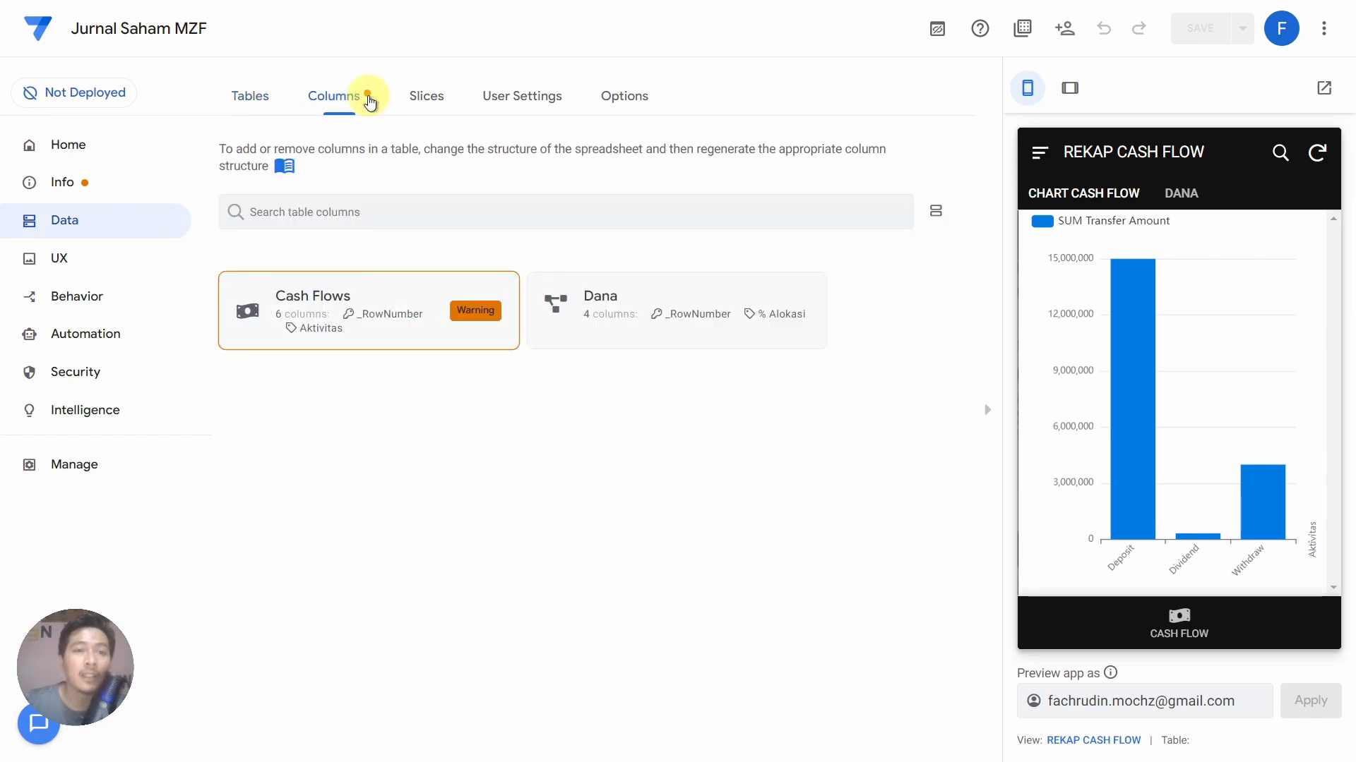
click(474, 323)
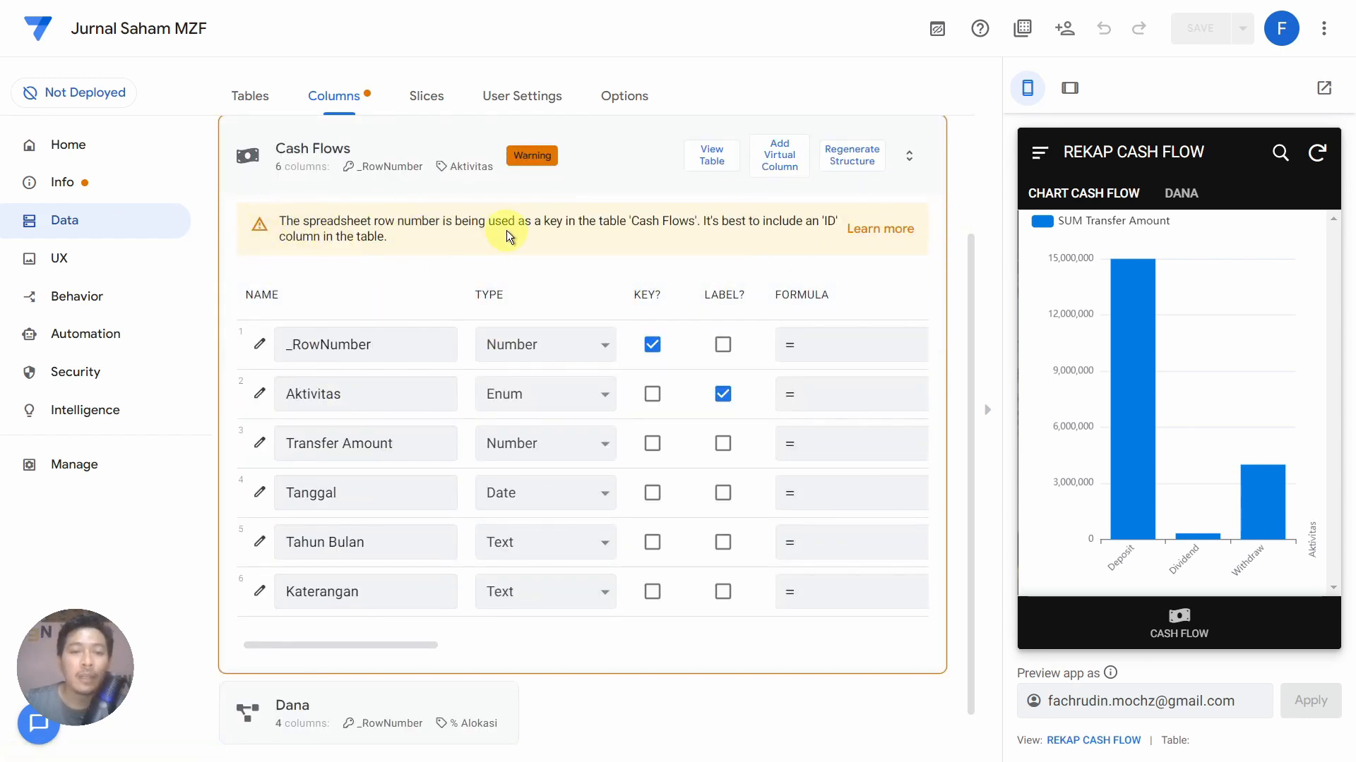
scroll(506, 230, up, 2)
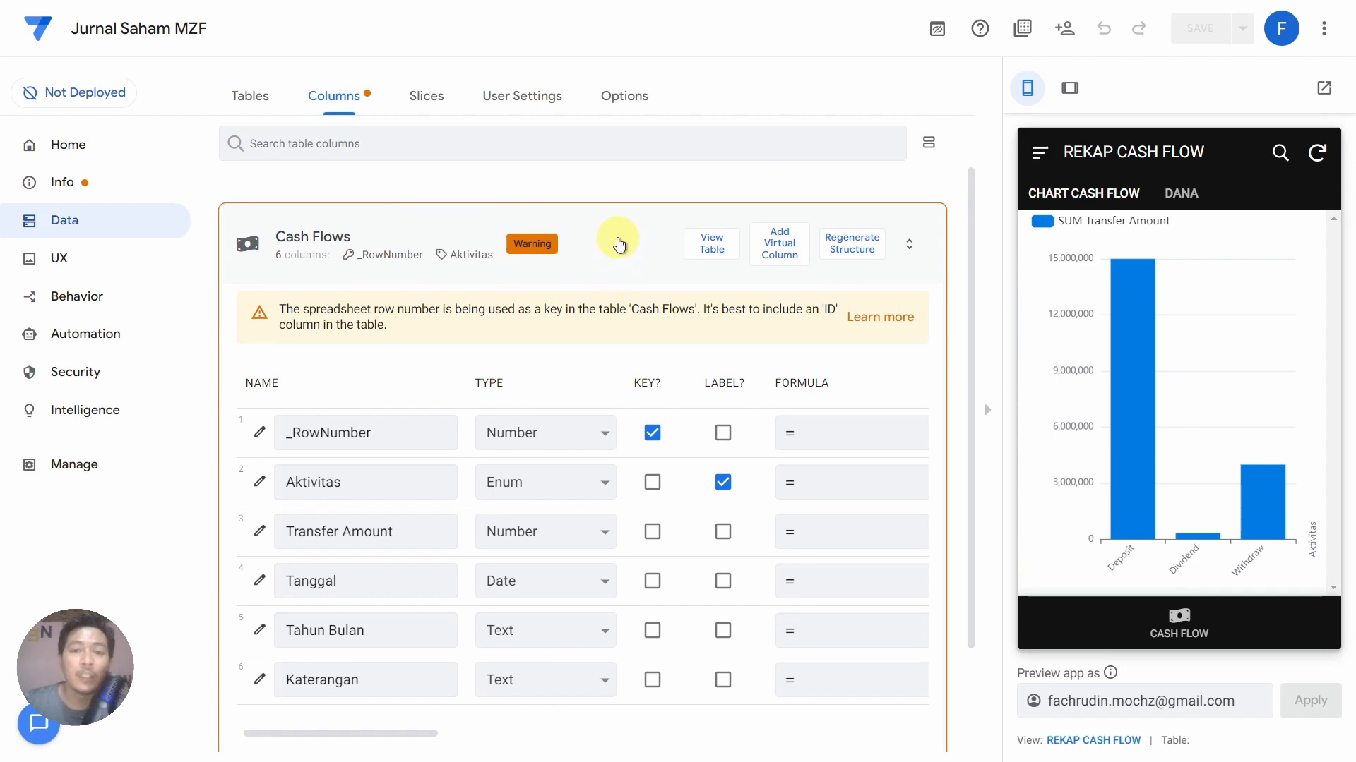
click(618, 244)
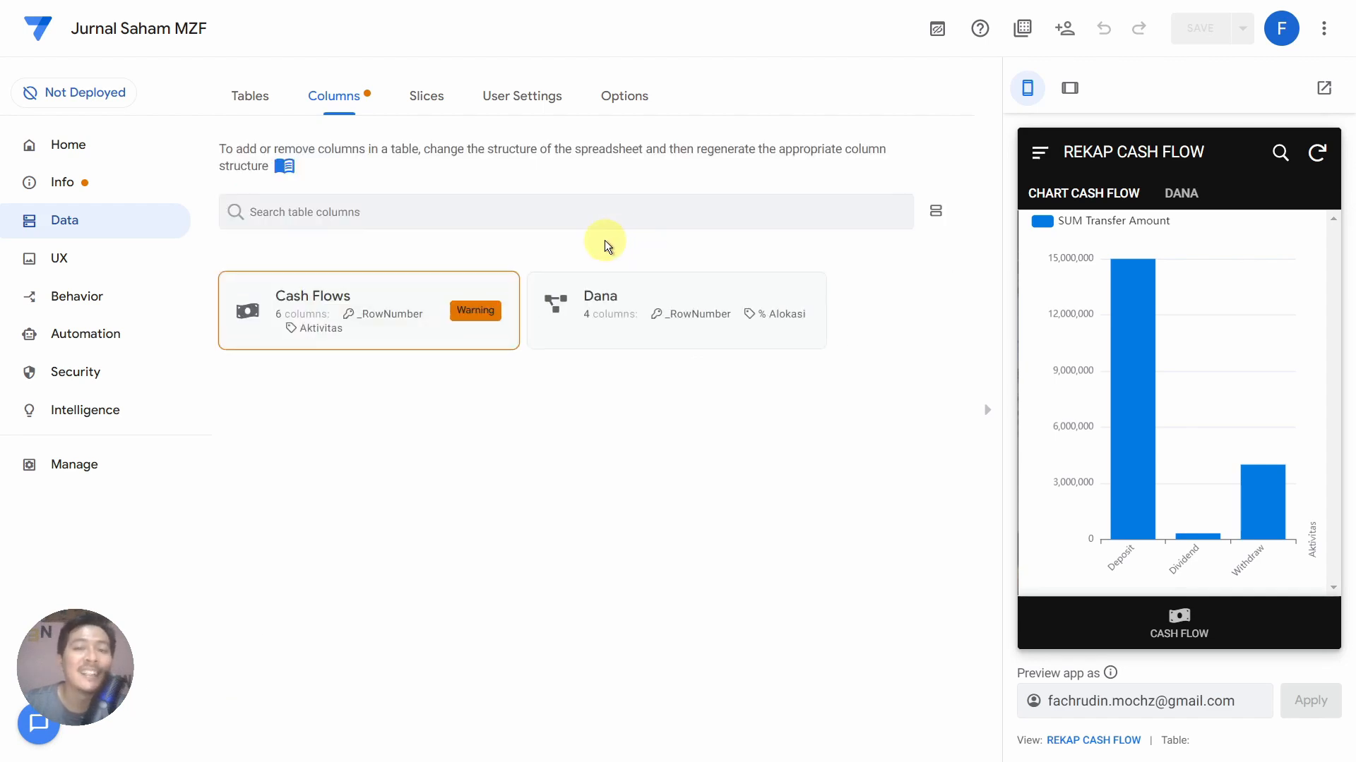